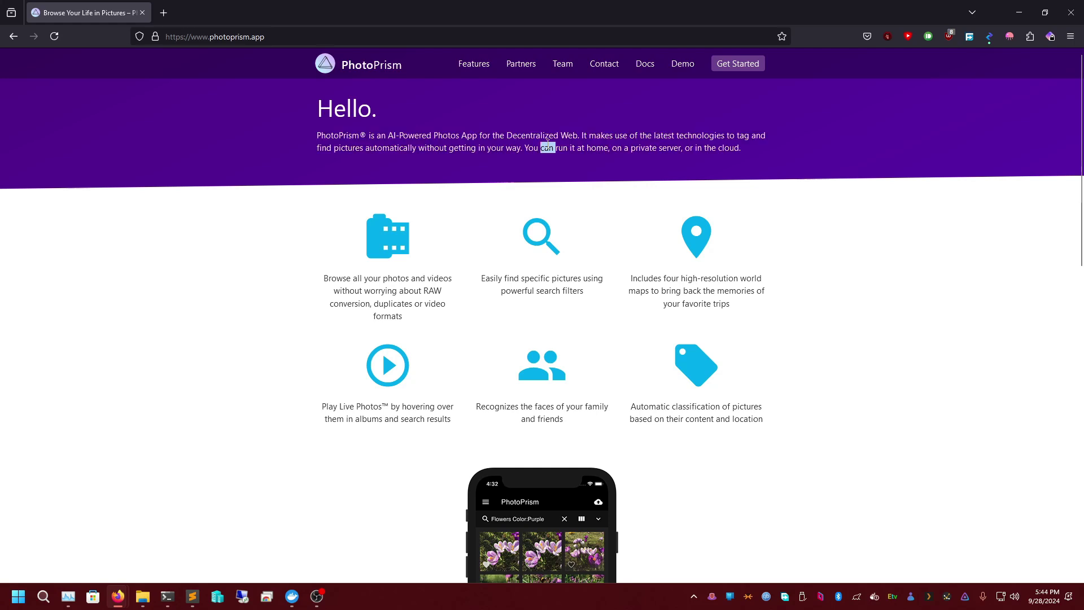
- Select and read the PhotoPrism intro paragraph on the homepage
triple_click(578, 145)
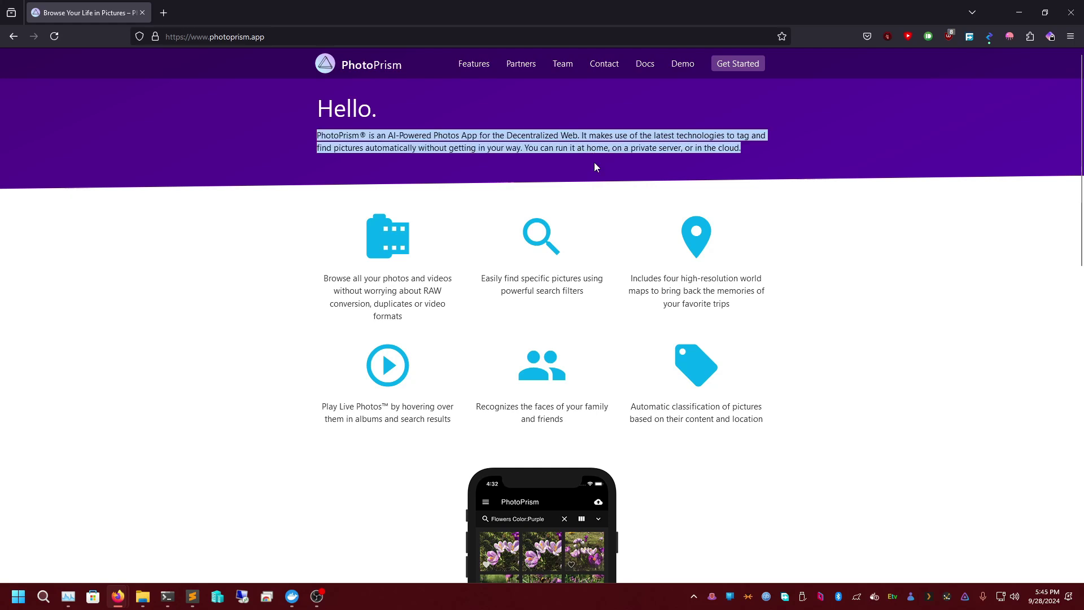
triple_click(649, 148)
triple_click(651, 149)
double_click(669, 148)
left_click(670, 148)
triple_click(670, 148)
triple_click(674, 150)
double_click(673, 150)
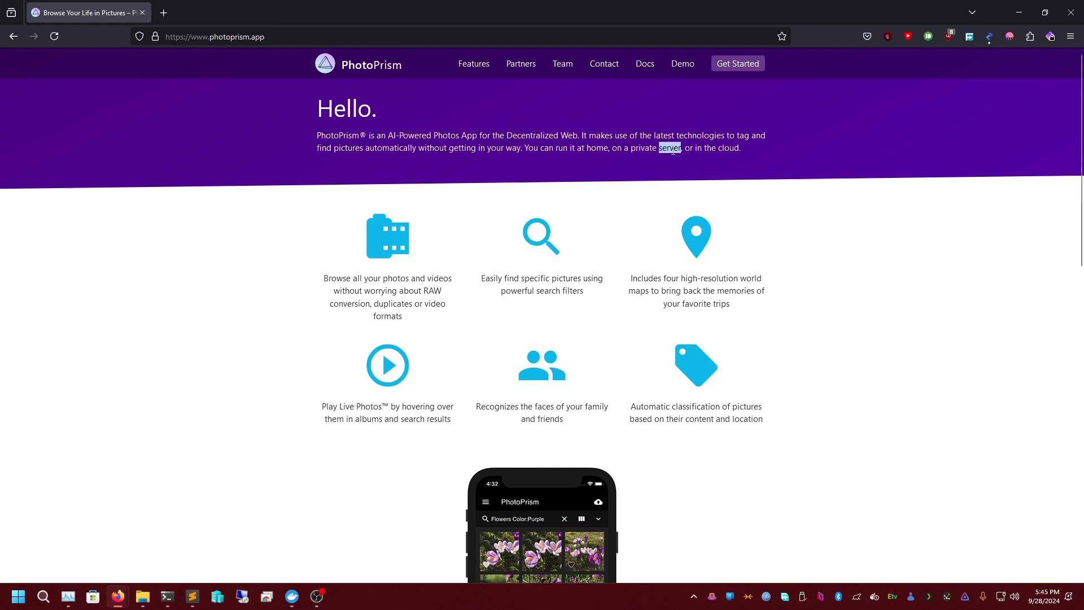
triple_click(674, 151)
triple_click(674, 151)
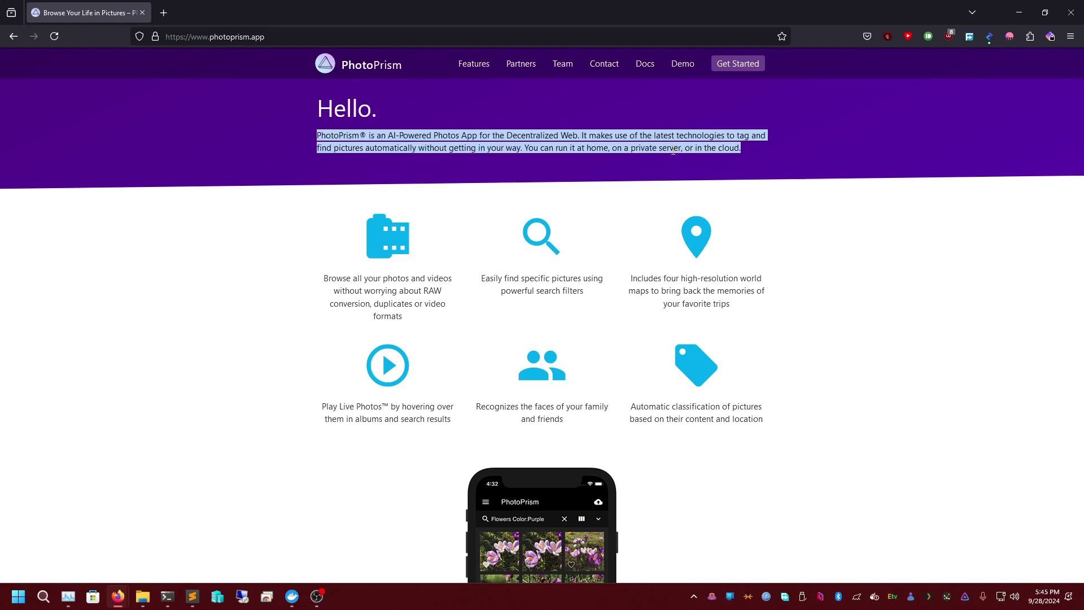
triple_click(666, 147)
triple_click(673, 138)
double_click(674, 137)
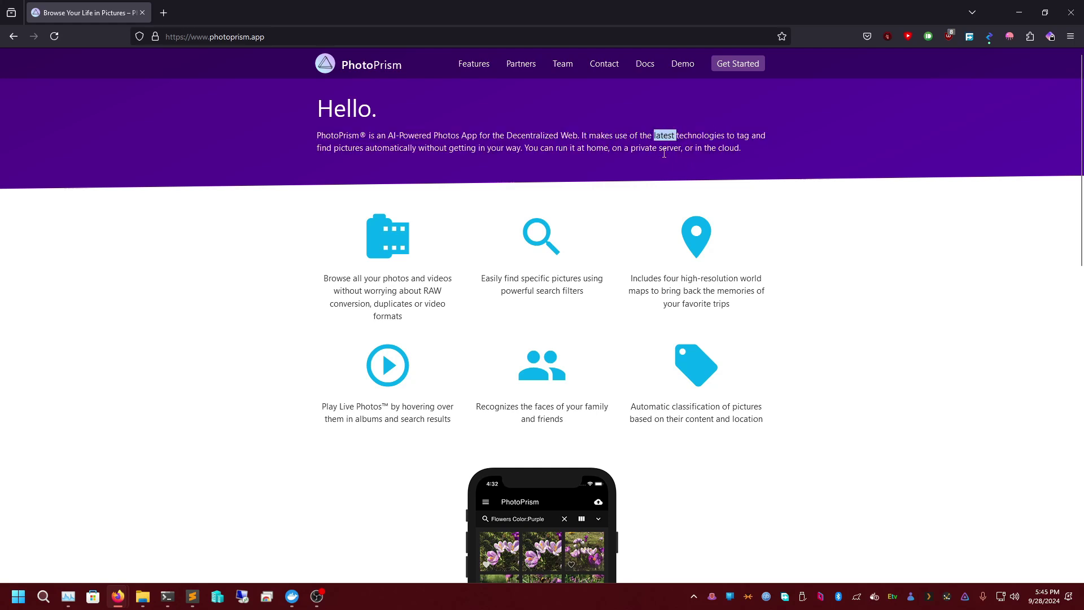
double_click(670, 148)
triple_click(671, 147)
left_click(673, 149)
- Skim the Docs Features page, including the WebDAV bullet, then open the Setup Using Docker Compose guide
left_click(645, 63)
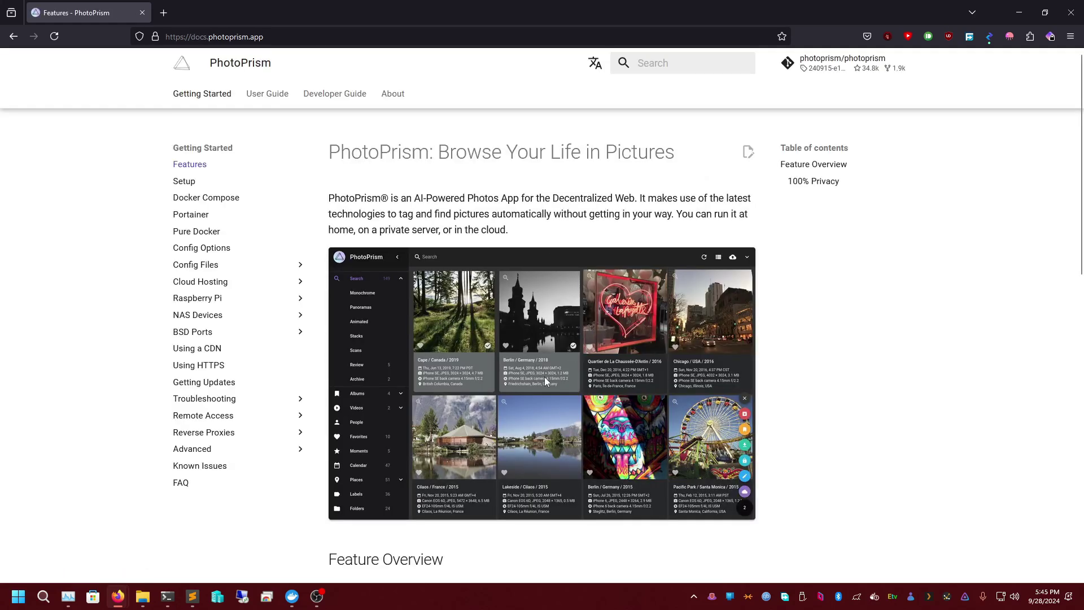
scroll(554, 388, "down", 2)
scroll(526, 408, "up", 1)
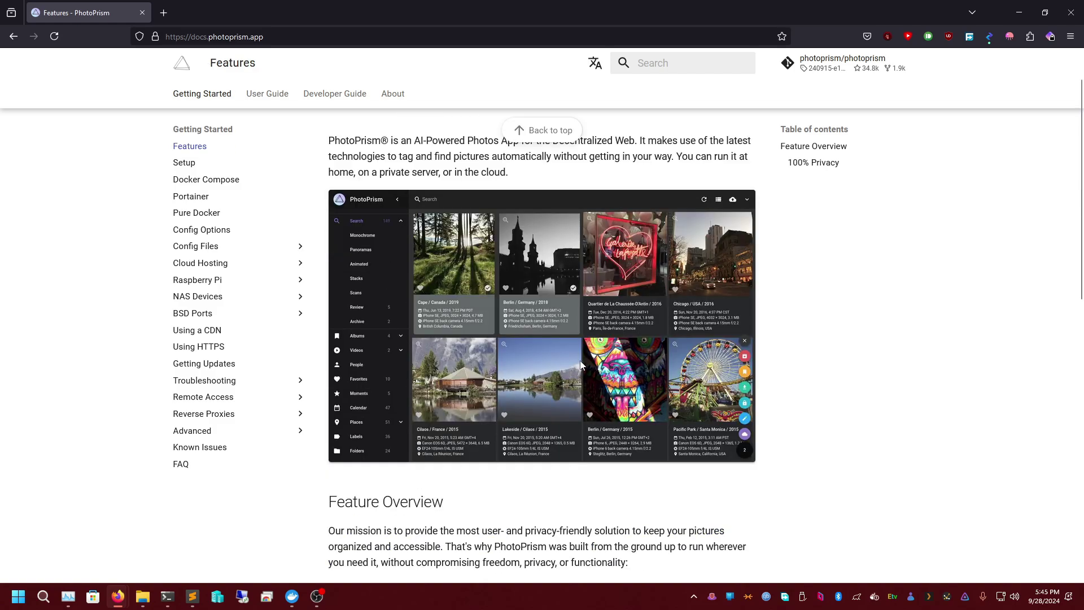
scroll(565, 390, "down", 8)
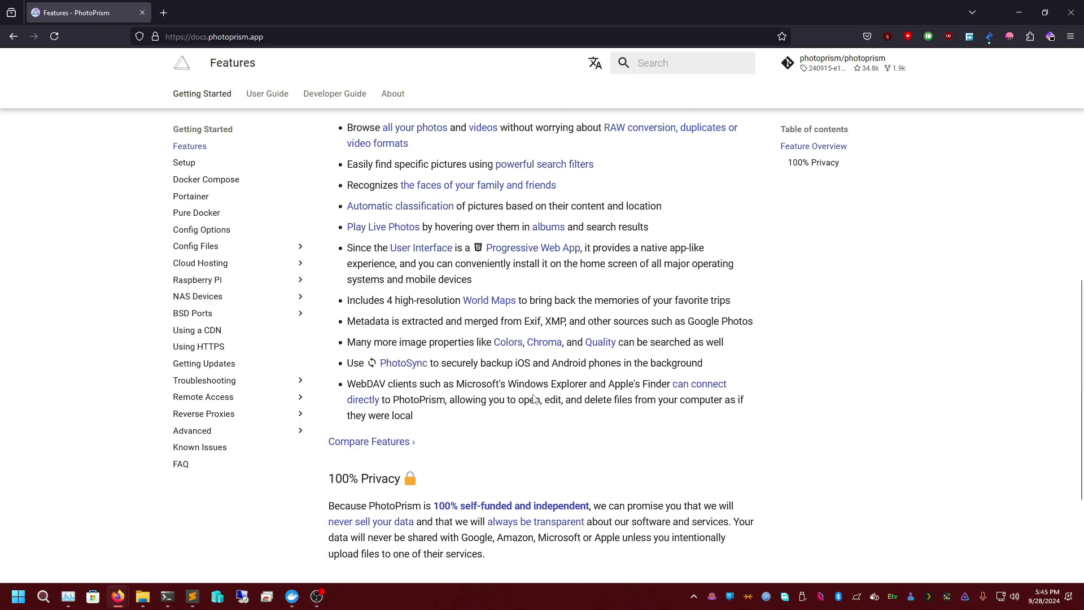
triple_click(548, 388)
left_click(561, 388)
scroll(521, 364, "up", 6)
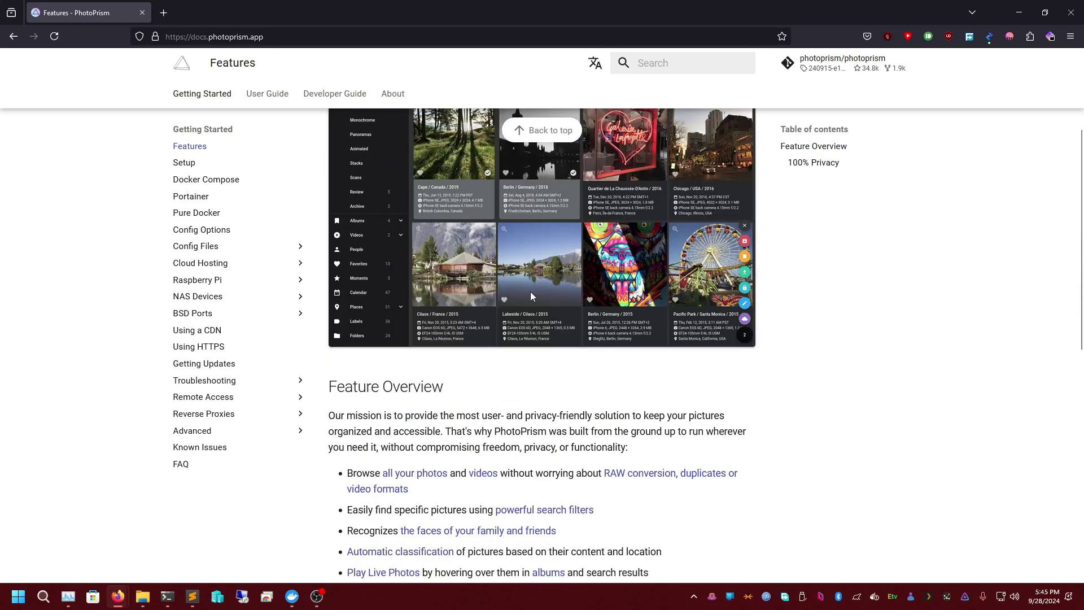
scroll(531, 311, "up", 2)
scroll(469, 320, "down", 1)
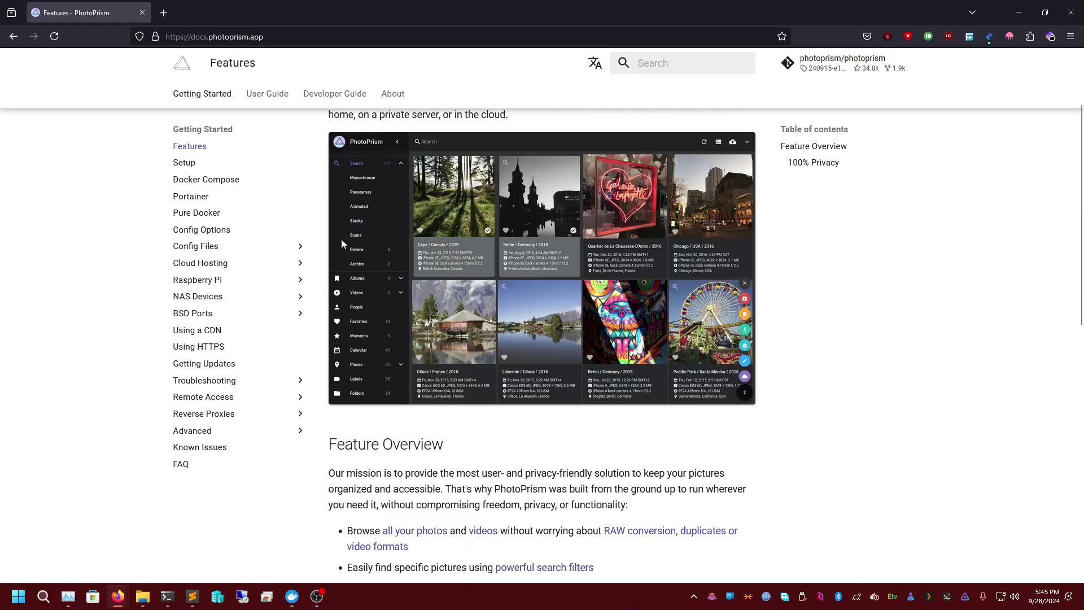
left_click(214, 181)
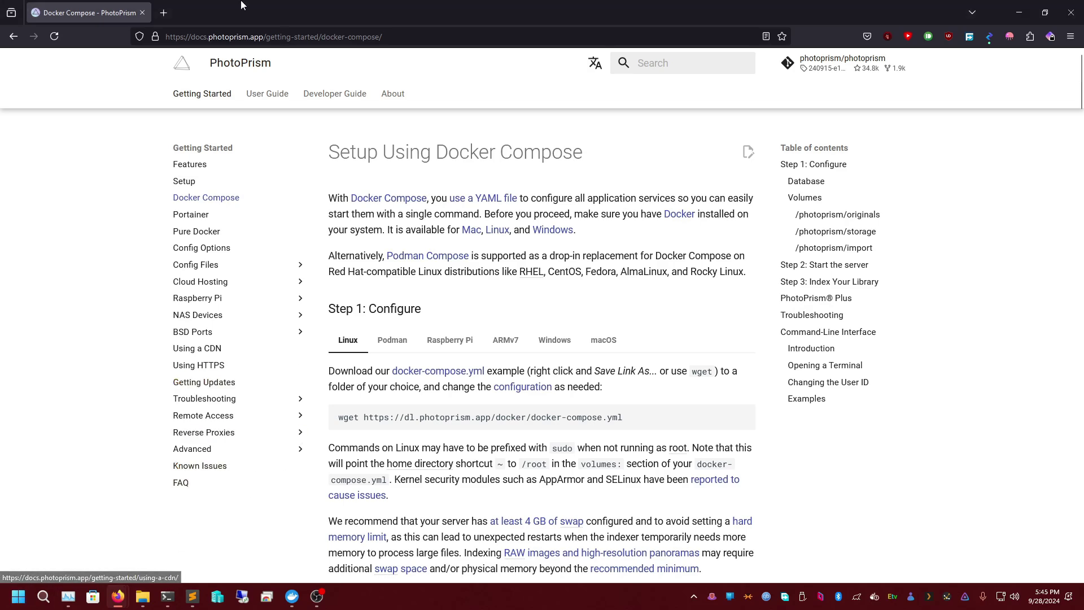
- Load the Demon Warrior Tech Docs Docker Desktop Install on Windows guide in a new tab
left_click(163, 12)
type("docs")
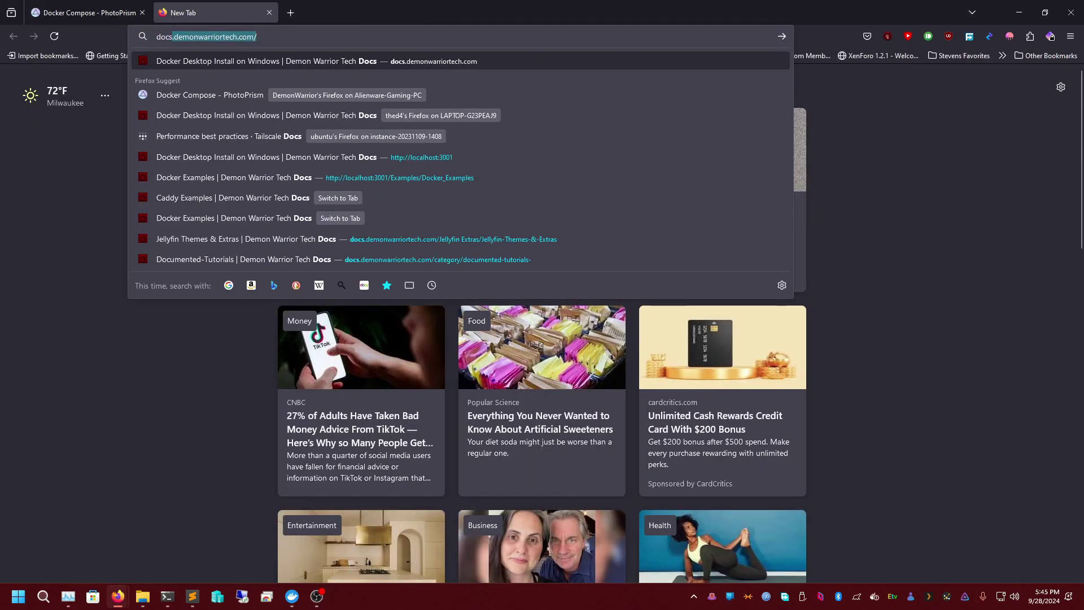
key("Return")
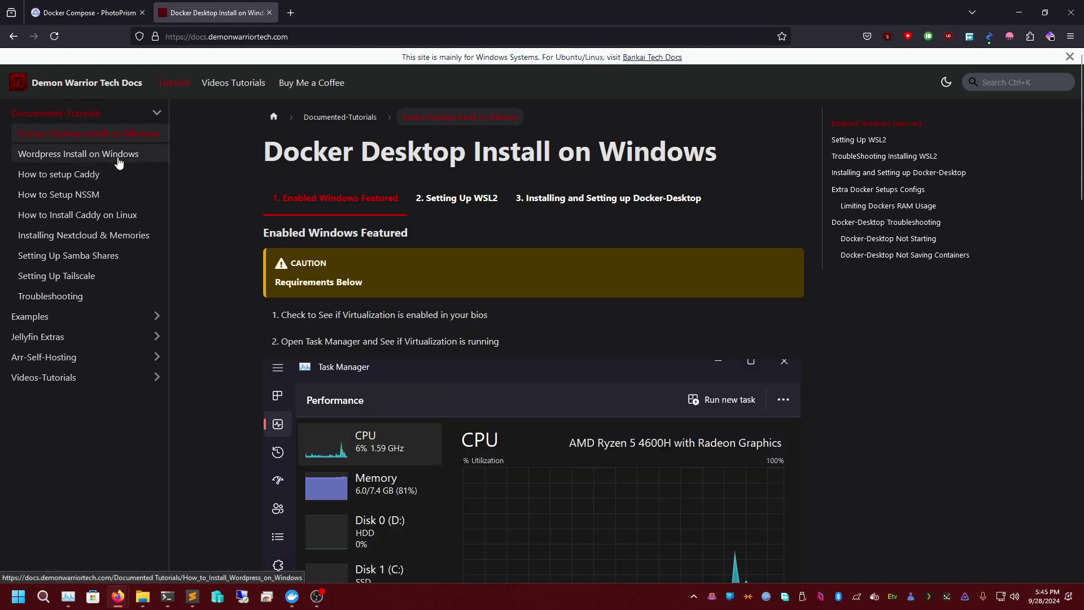
scroll(506, 240, "down", 10)
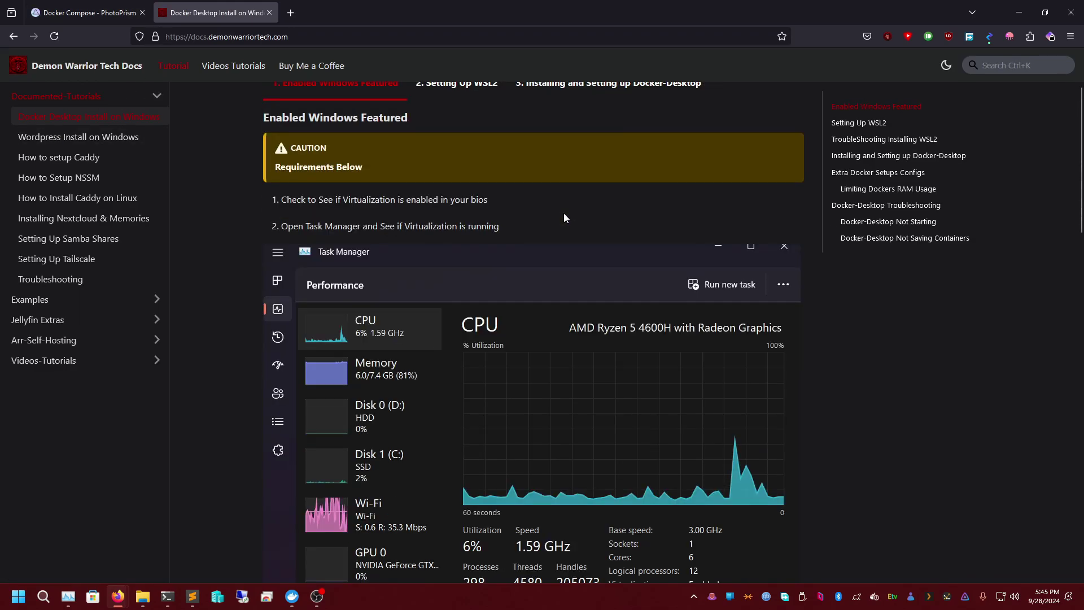
scroll(521, 344, "up", 3)
scroll(548, 362, "down", 6)
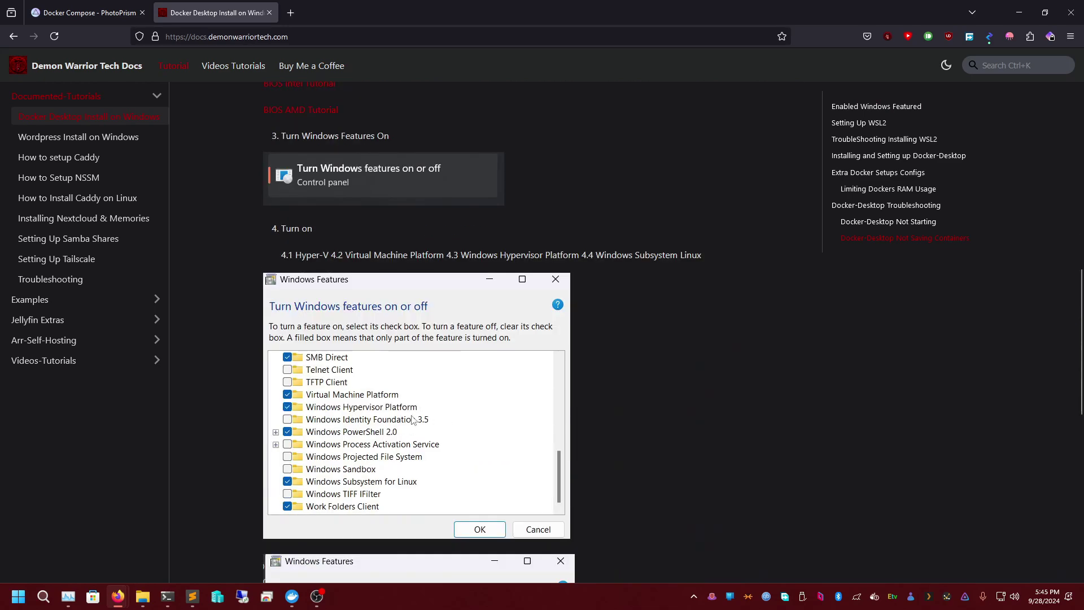
scroll(523, 247, "up", 13)
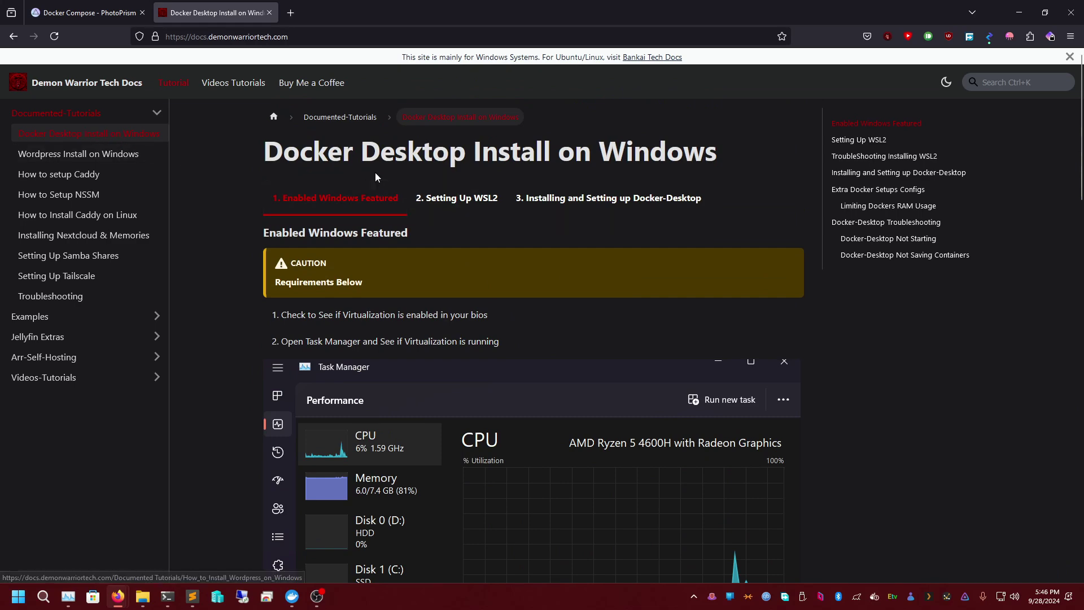
scroll(425, 251, "down", 7)
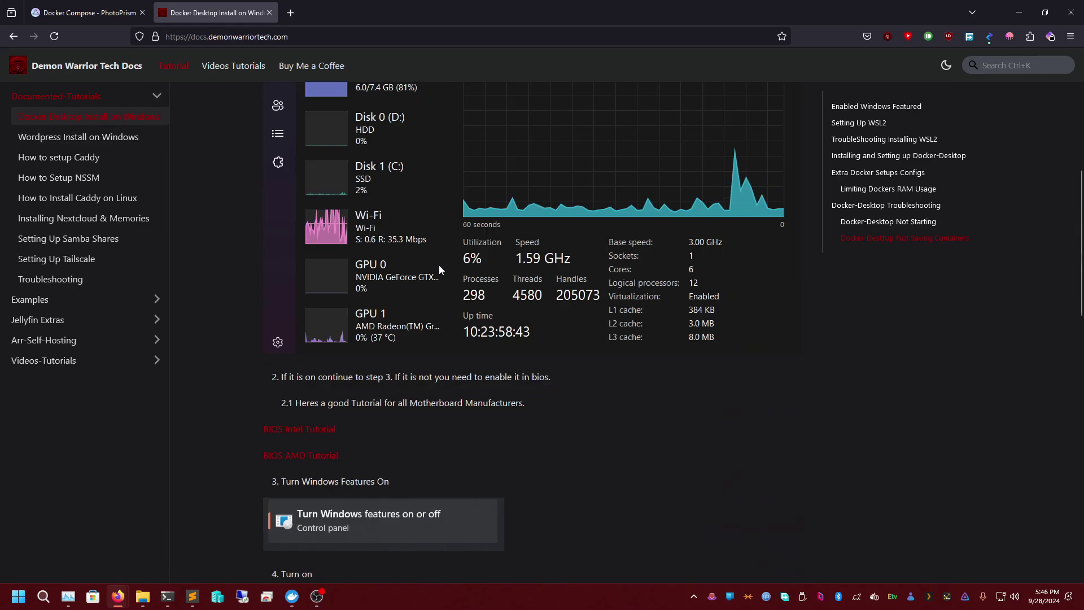
scroll(437, 268, "down", 18)
scroll(457, 306, "up", 18)
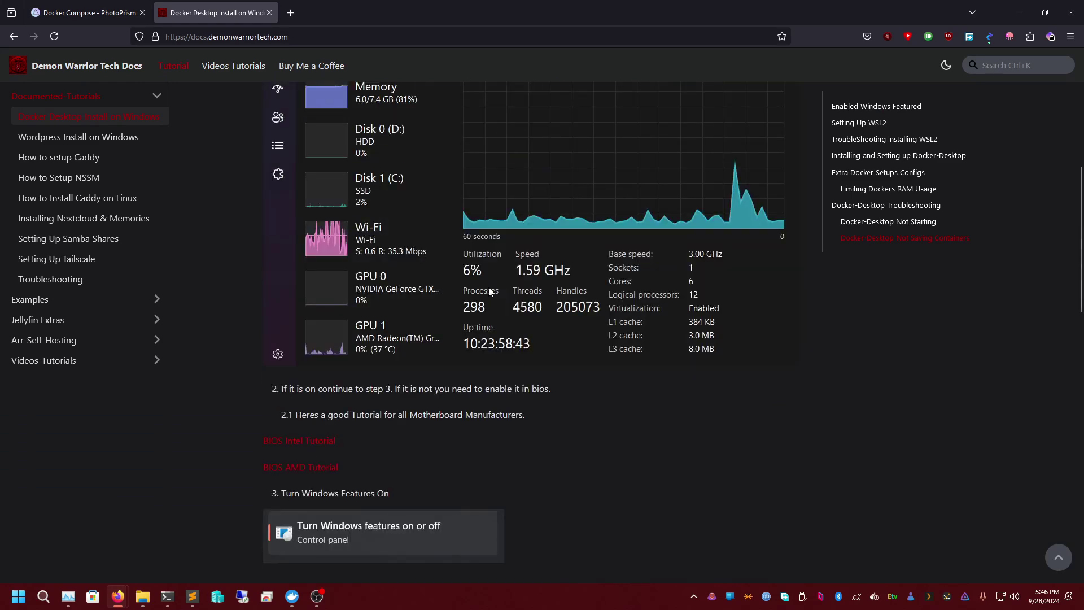
scroll(489, 287, "up", 7)
- Read the Setting Up WSL2 section, including the Ubuntu install step
left_click(462, 200)
scroll(473, 306, "down", 1)
scroll(473, 306, "down", 2)
scroll(356, 203, "up", 1)
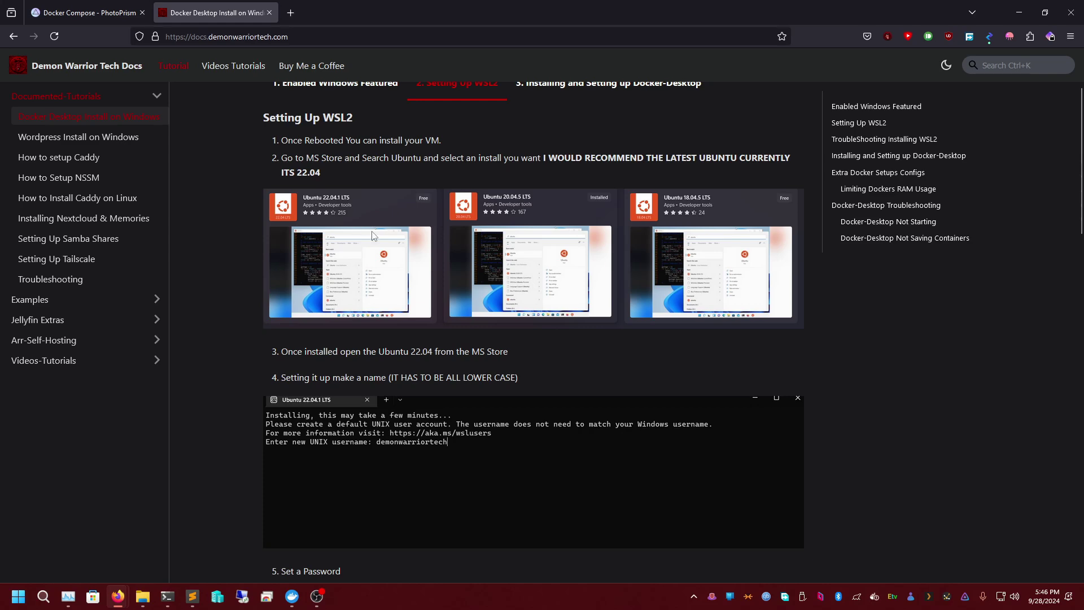
scroll(394, 191, "up", 1)
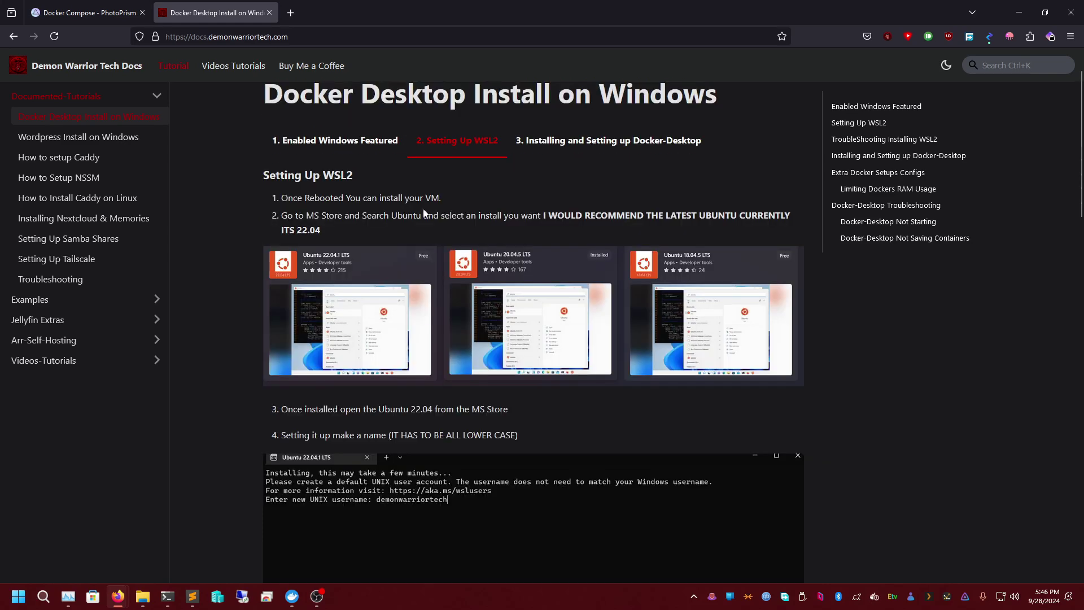
triple_click(456, 216)
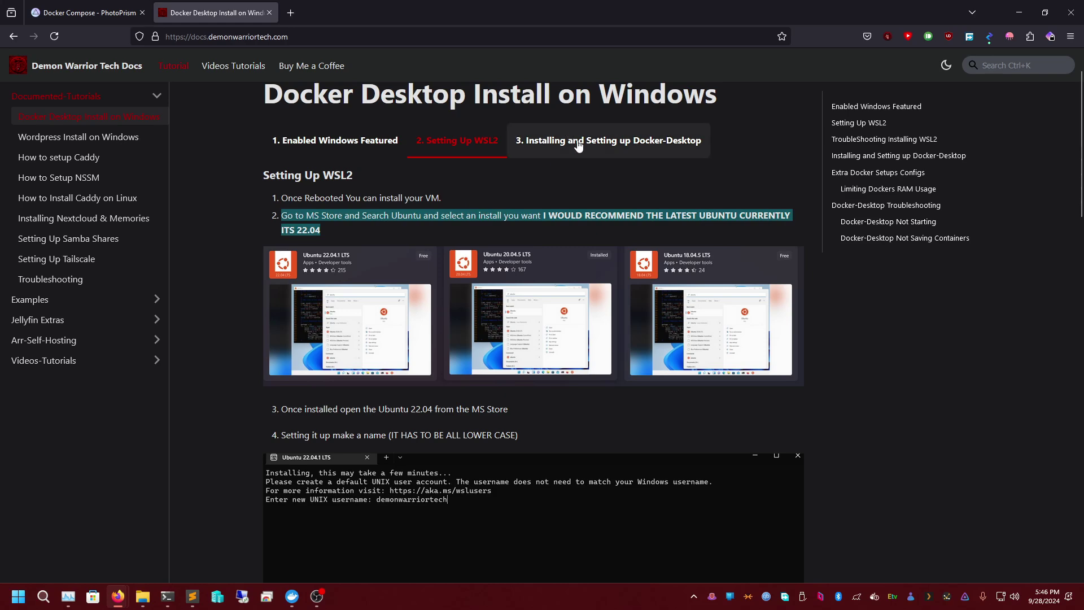
- Review the Docker-Desktop setup section with its memory=4GB config, then return to the PhotoPrism tab
left_click(576, 142)
scroll(574, 245, "down", 4)
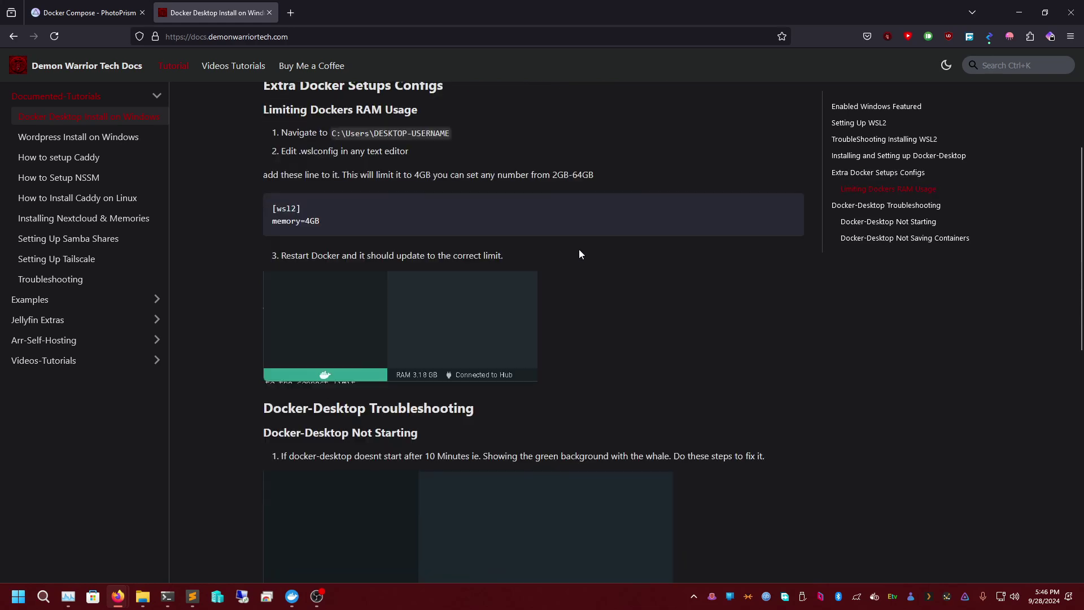
scroll(579, 249, "up", 4)
triple_click(369, 390)
left_click(449, 384)
scroll(538, 392, "down", 4)
scroll(538, 392, "up", 5)
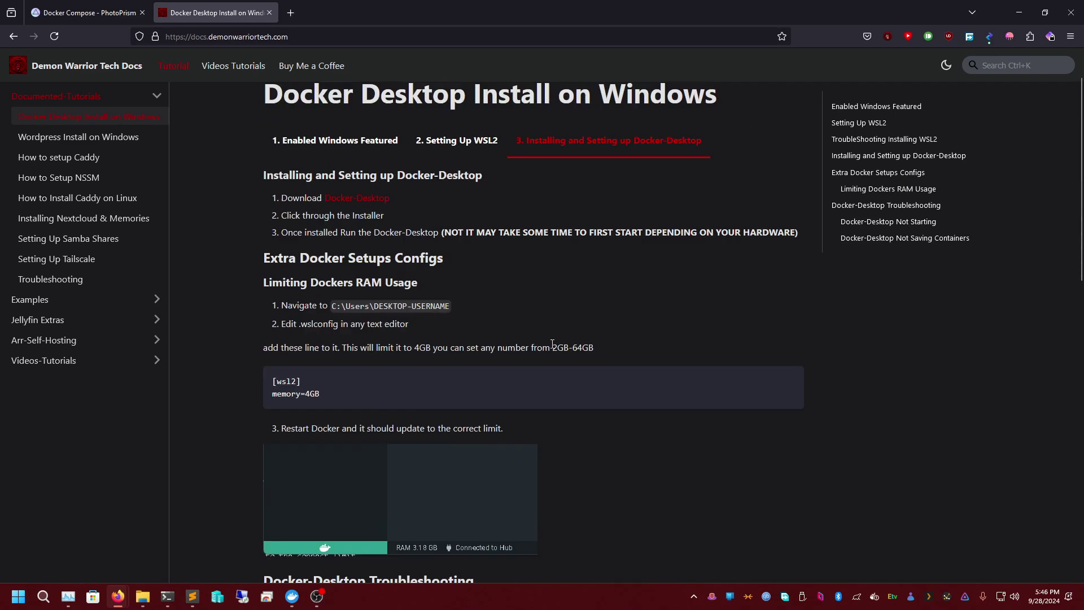
left_click(130, 15)
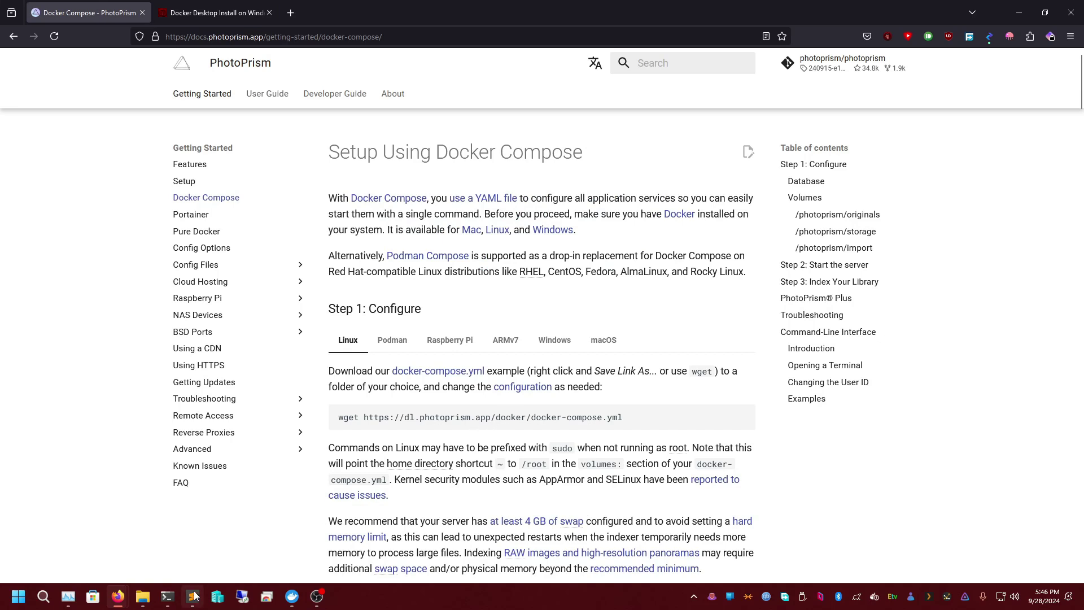
- Navigate File Explorer to the Tools folder on Local Disk (C:)
left_click(143, 596)
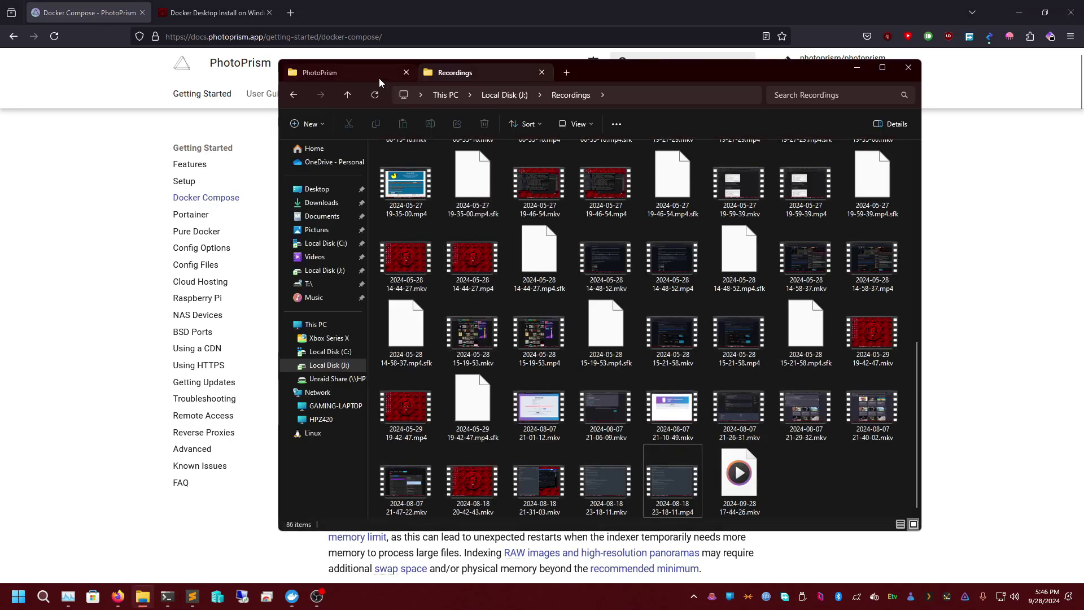
left_click(375, 74)
left_click(541, 73)
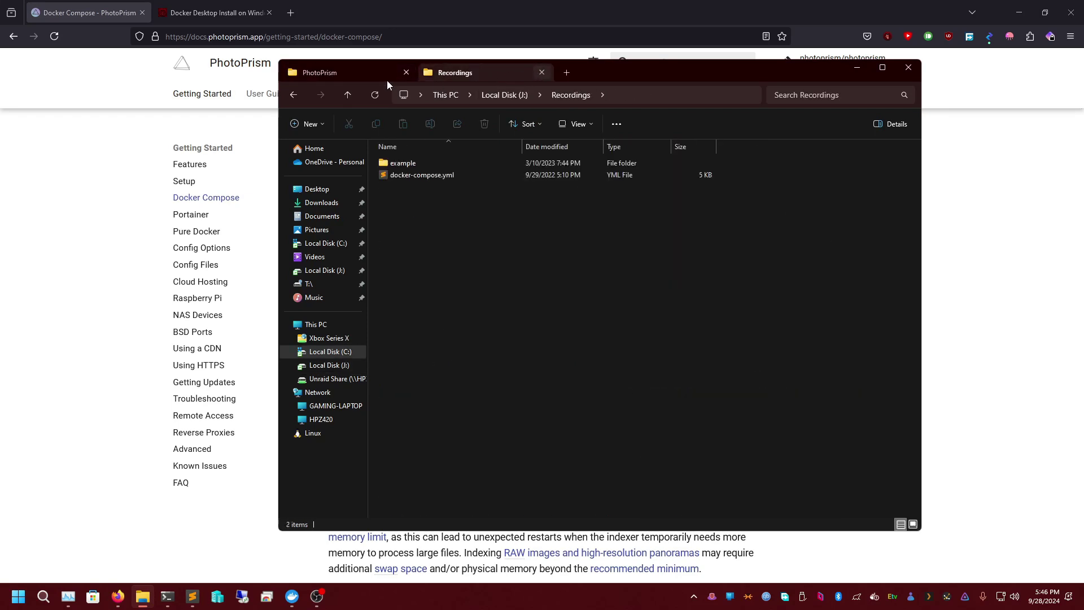
left_click(565, 95)
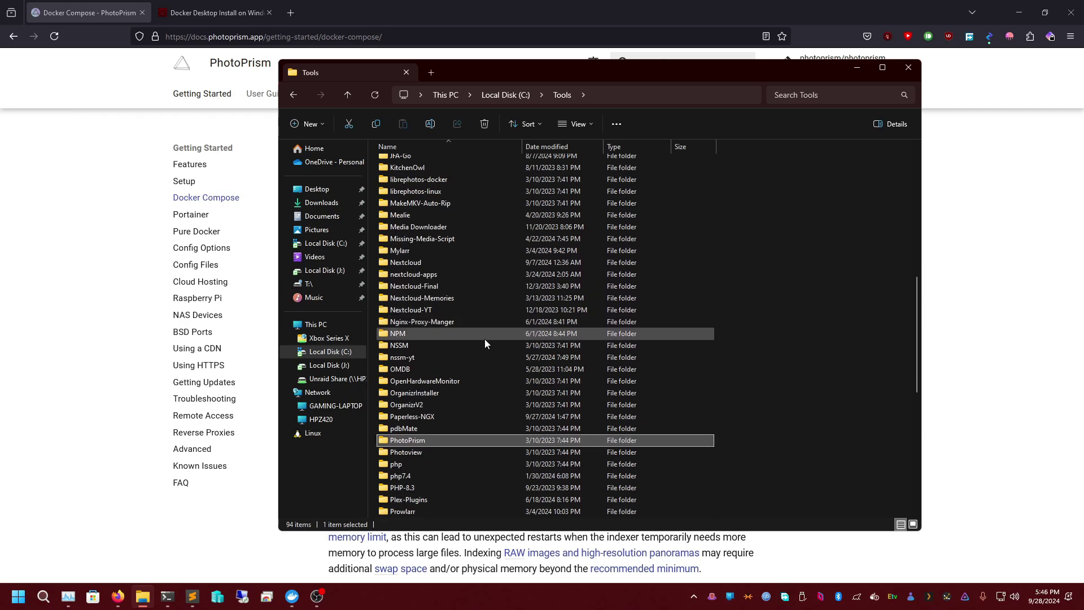
scroll(485, 365, "up", 4)
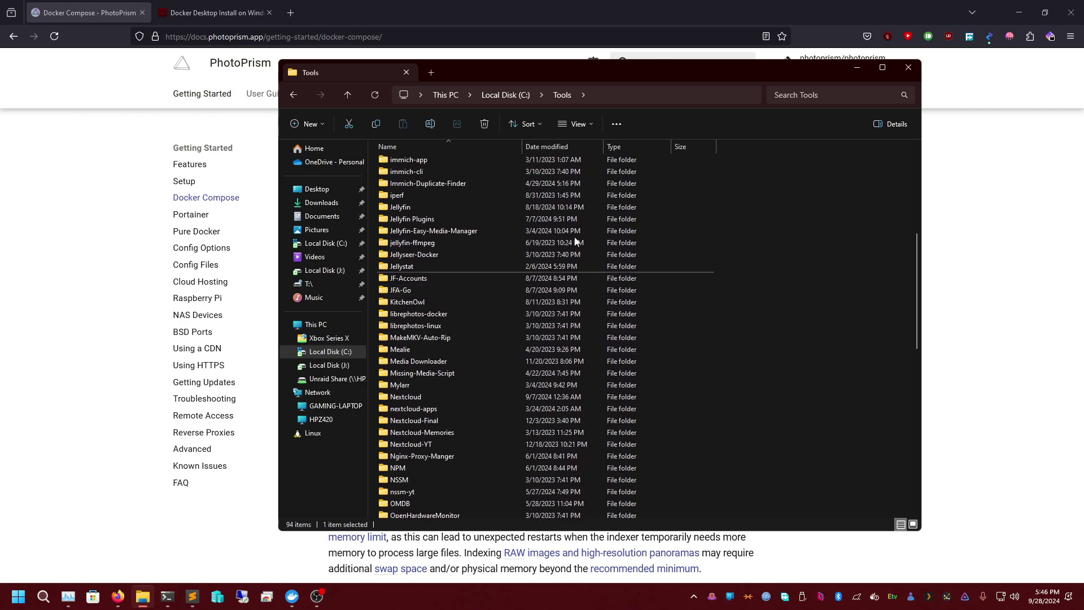
left_click(514, 92)
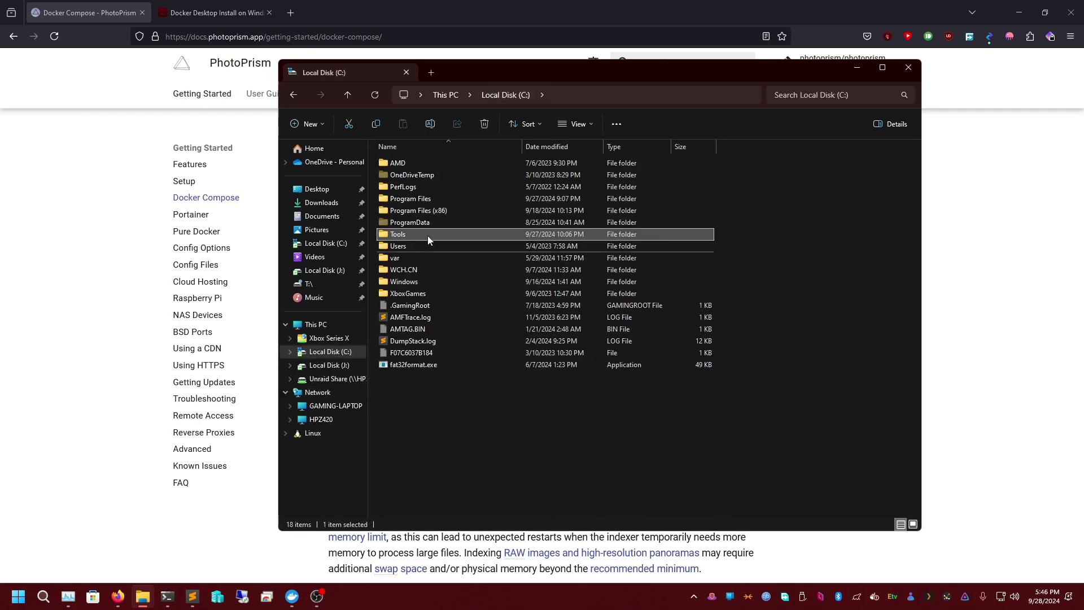
double_click(414, 235)
scroll(499, 342, "down", 1)
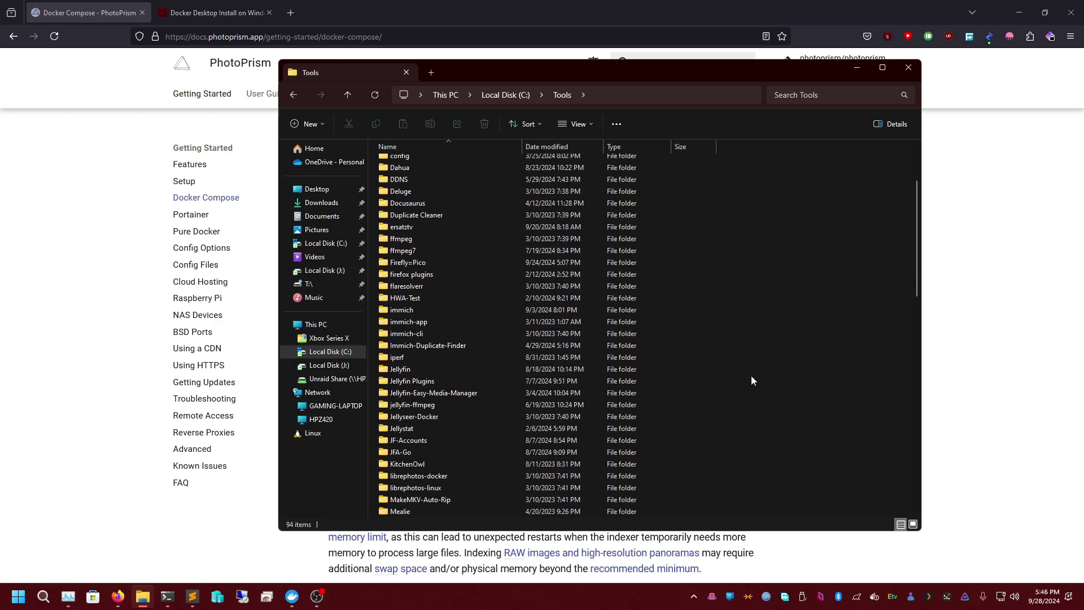
- Create a new folder named Photorprism-YT inside C:\Tools
right_click(780, 370)
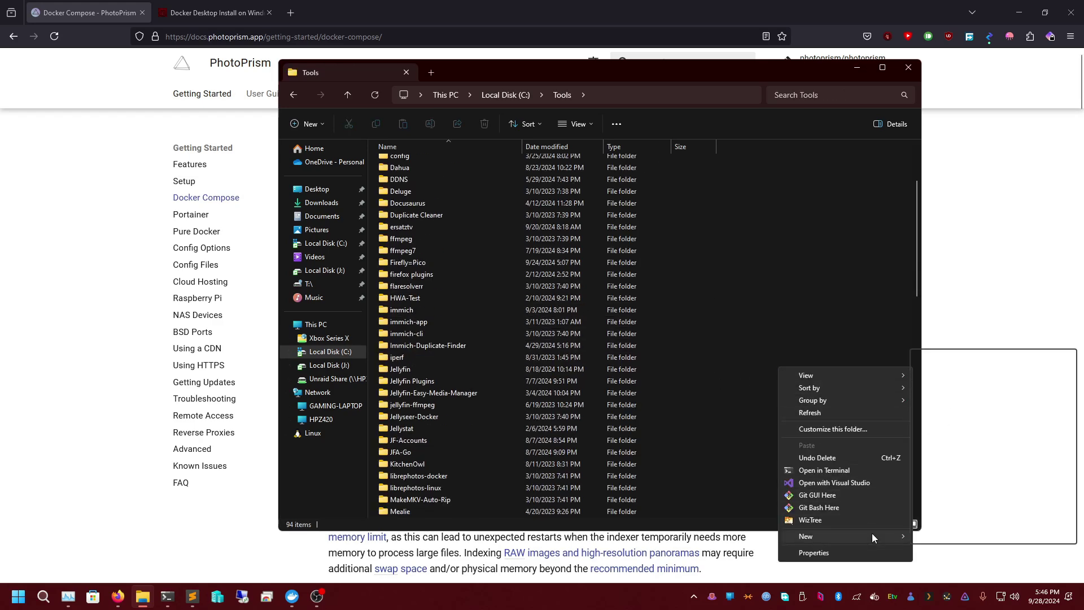
mouse_move(871, 536)
left_click(938, 357)
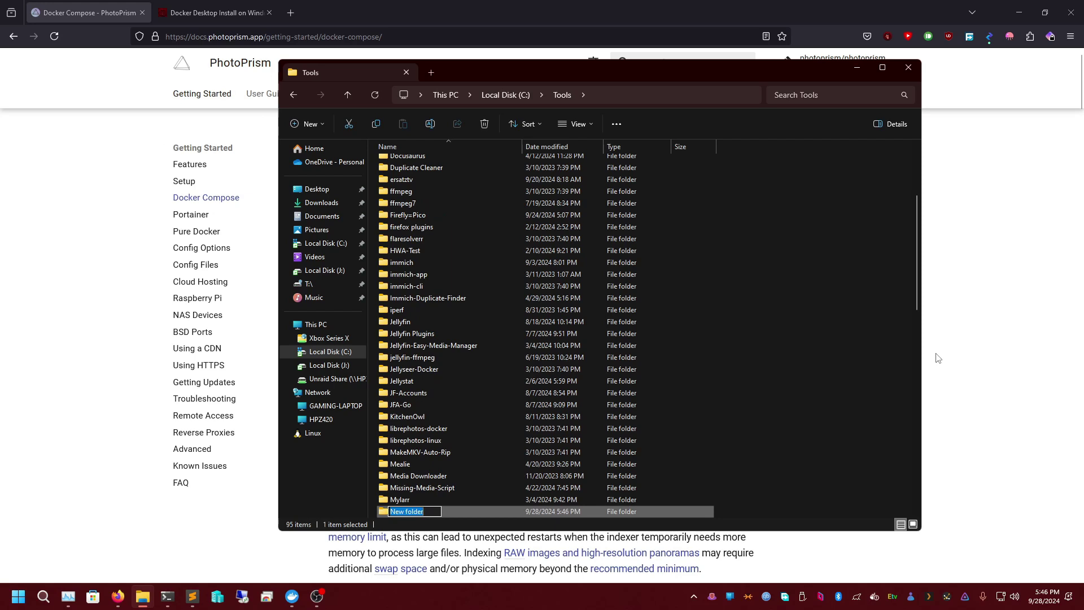
type("Photorprism-YT")
key("Return")
key("Return")
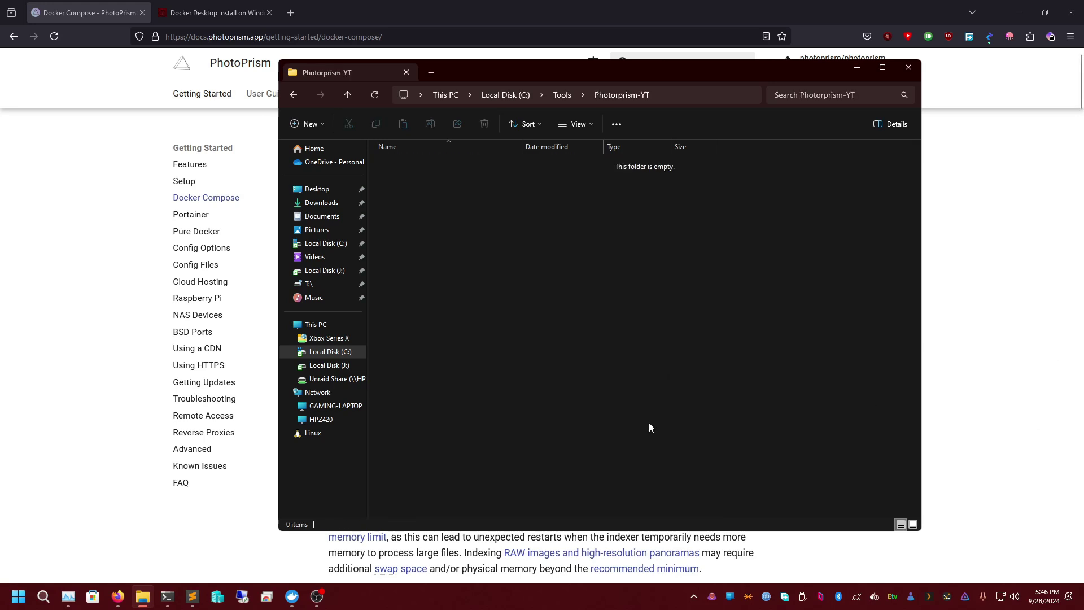
- Create a text document renamed docker-compose.yml in Photorprism-YT, accept the yml extension, and open it
right_click(446, 216)
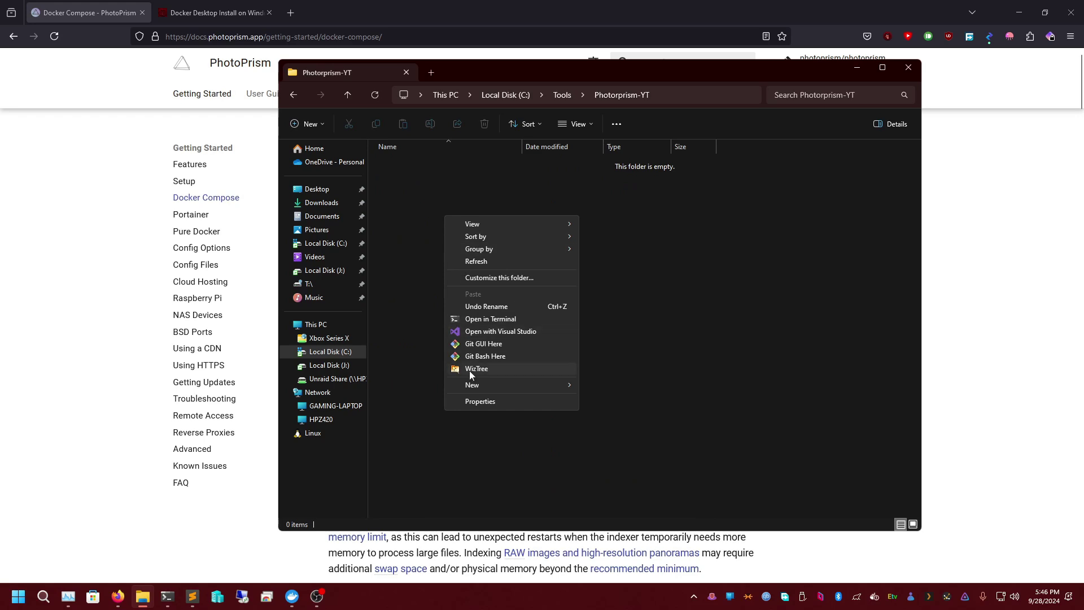
mouse_move(470, 385)
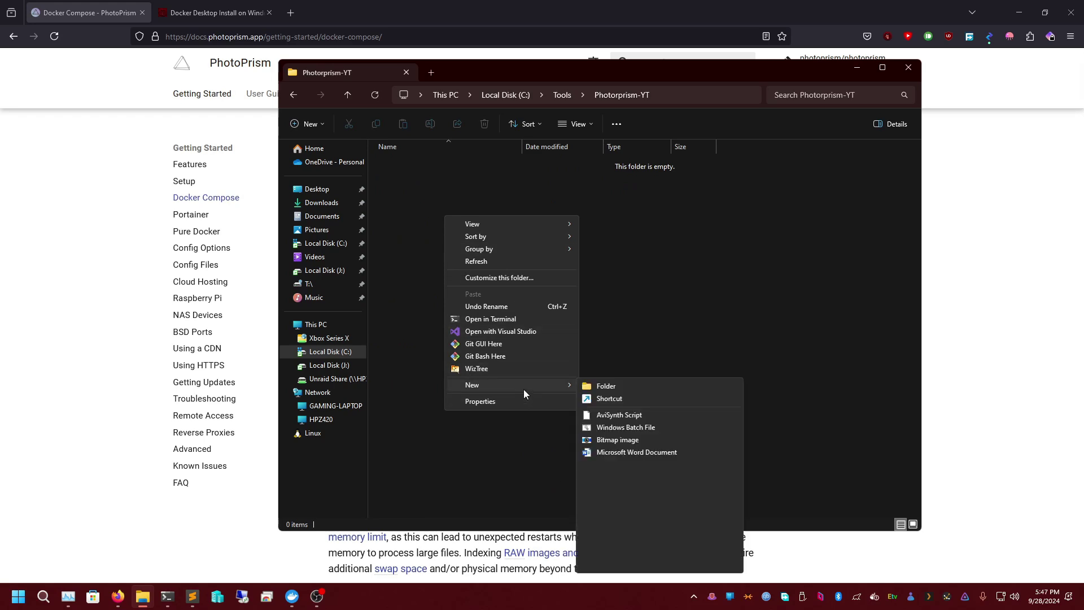
mouse_move(562, 388)
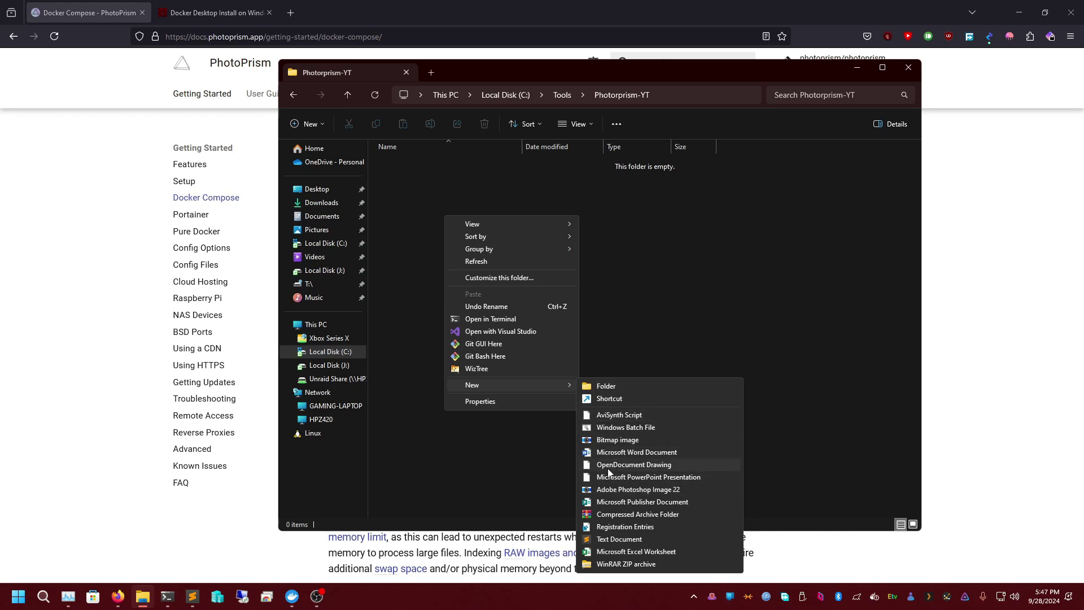
left_click(620, 539)
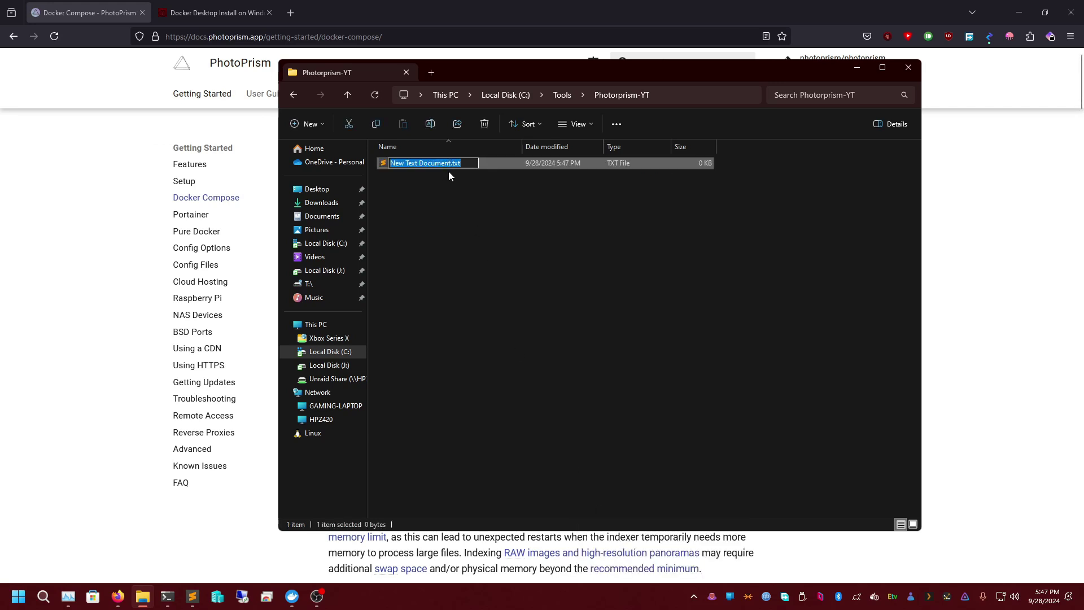
type("docker-compo")
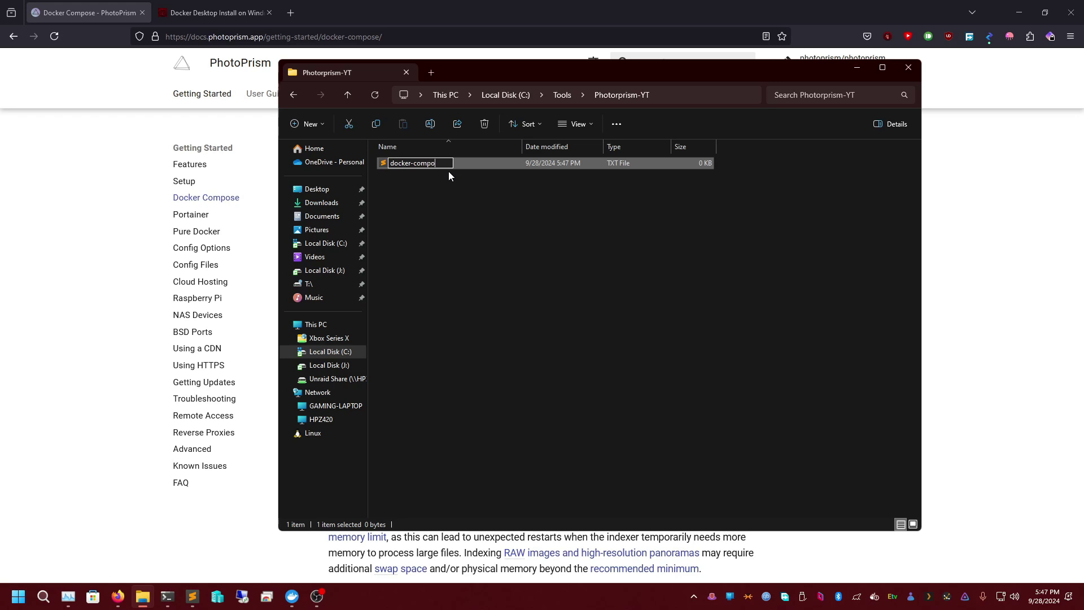
type("se.yml")
key("Return")
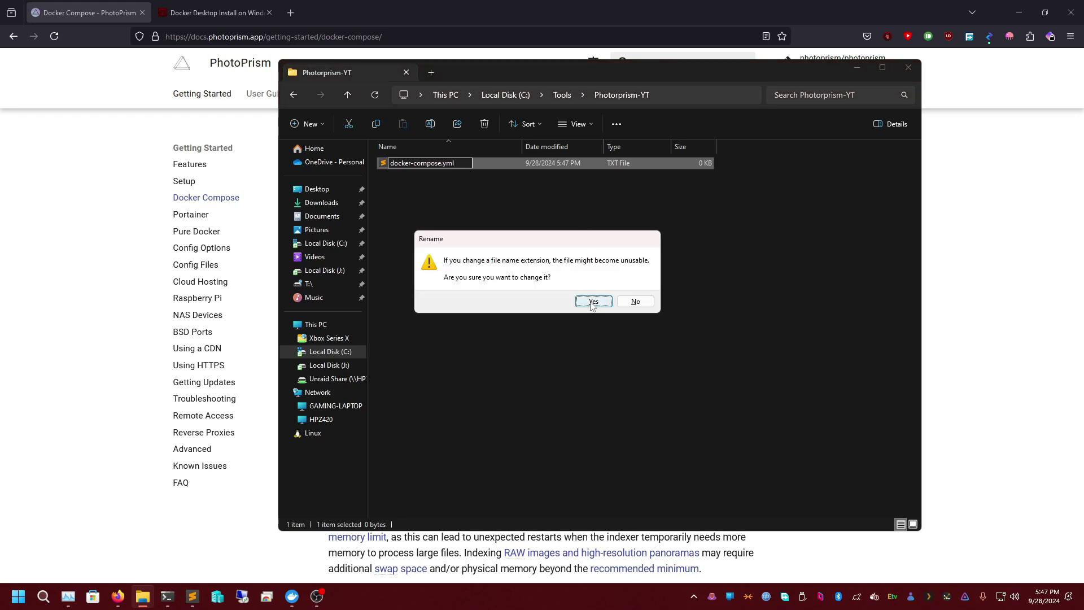
left_click(593, 302)
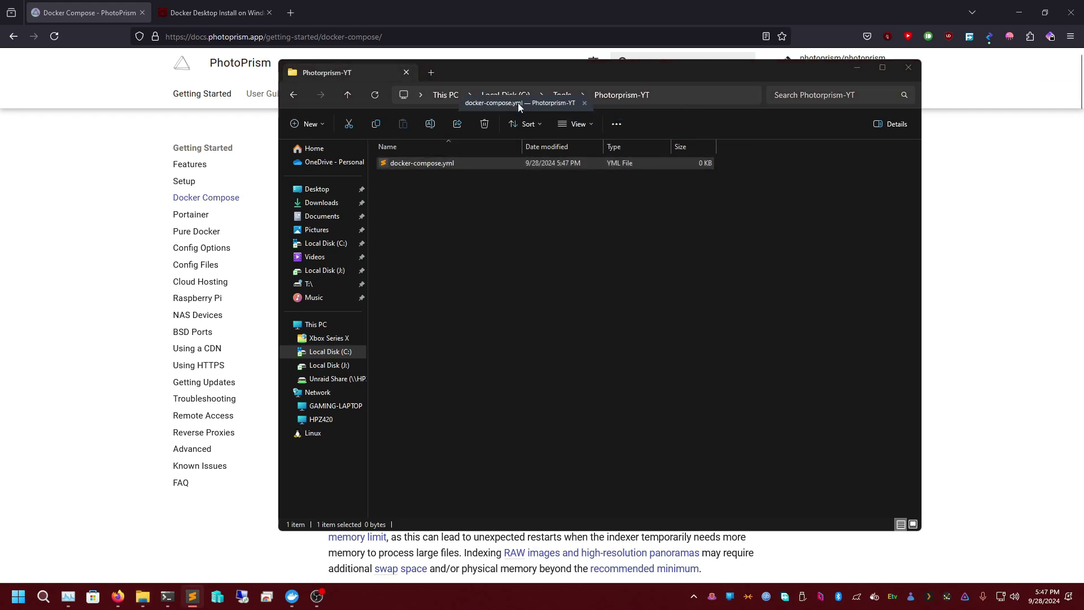
key("Return")
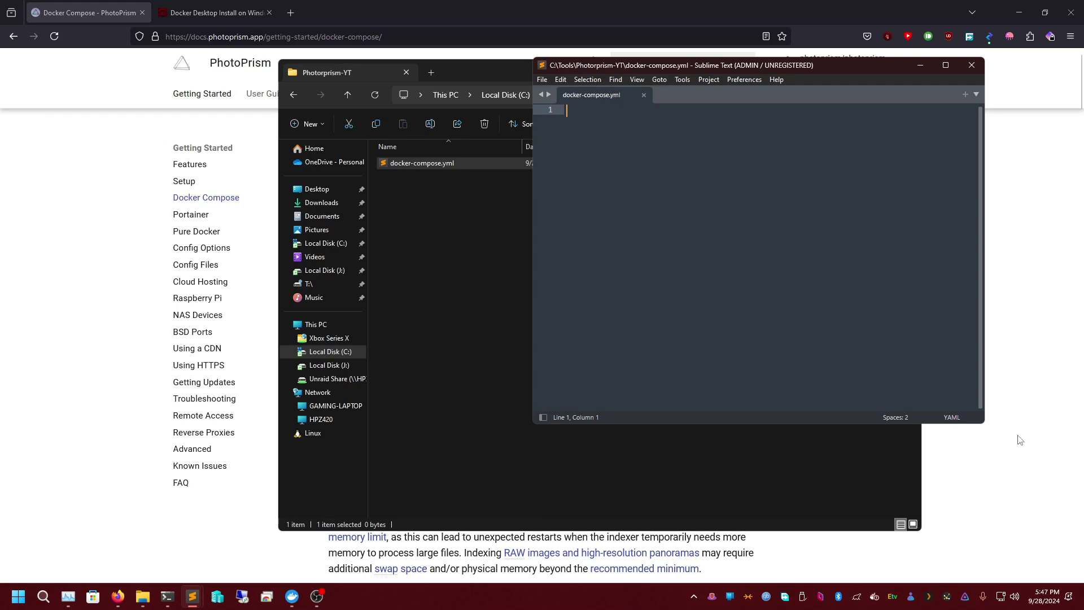
- Bring Firefox forward and show the Windows tab under Step 1: Configure
left_click(118, 597)
scroll(528, 366, "down", 1)
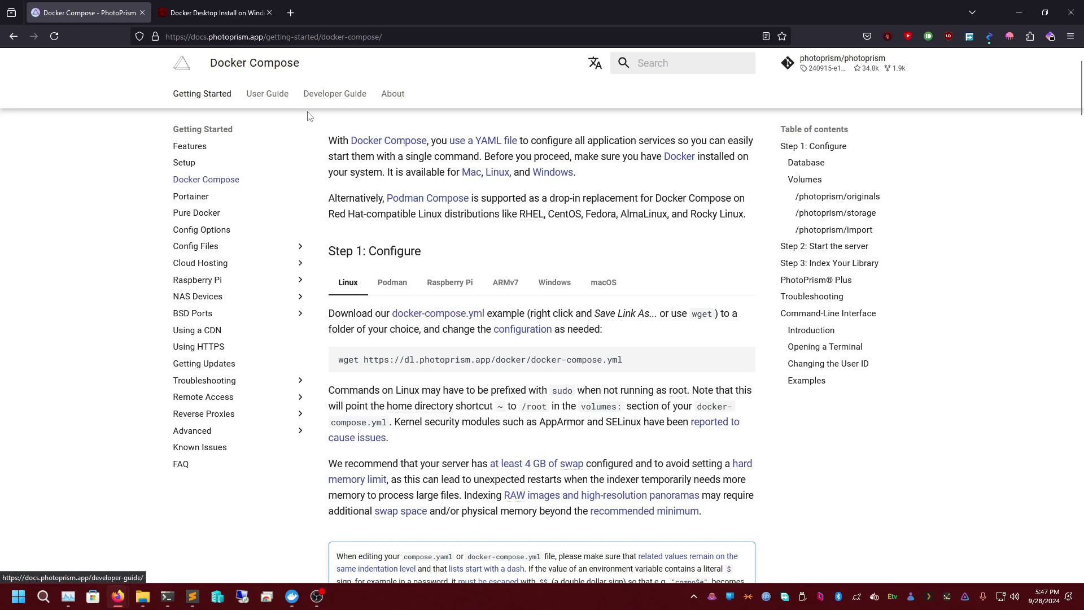
left_click(545, 290)
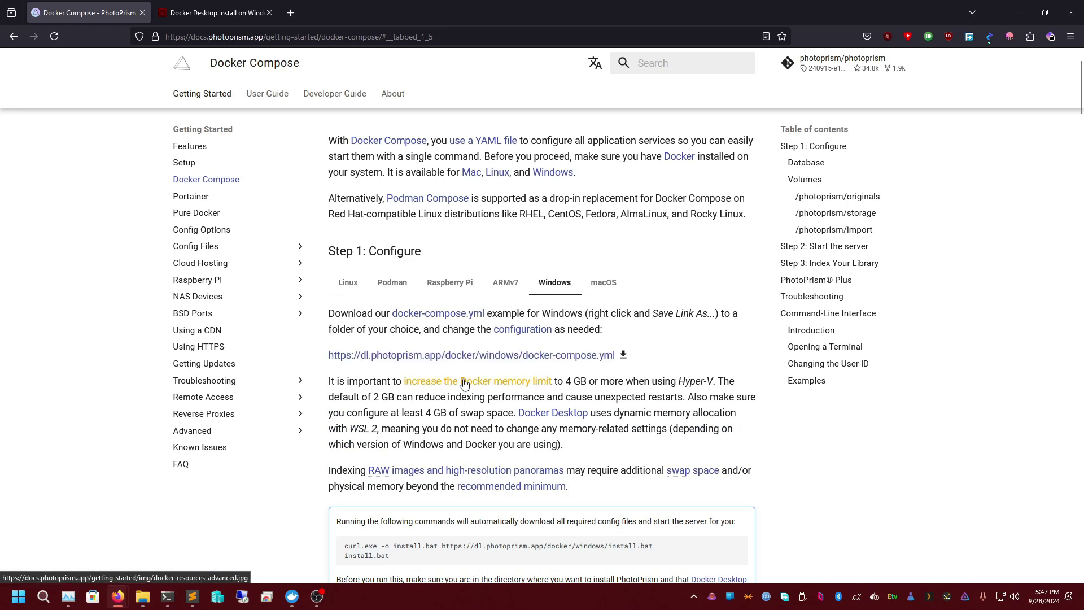
- Copy PhotoPrism's example Windows docker-compose.yml and paste its 143 lines into the empty Sublime file
left_click(498, 359)
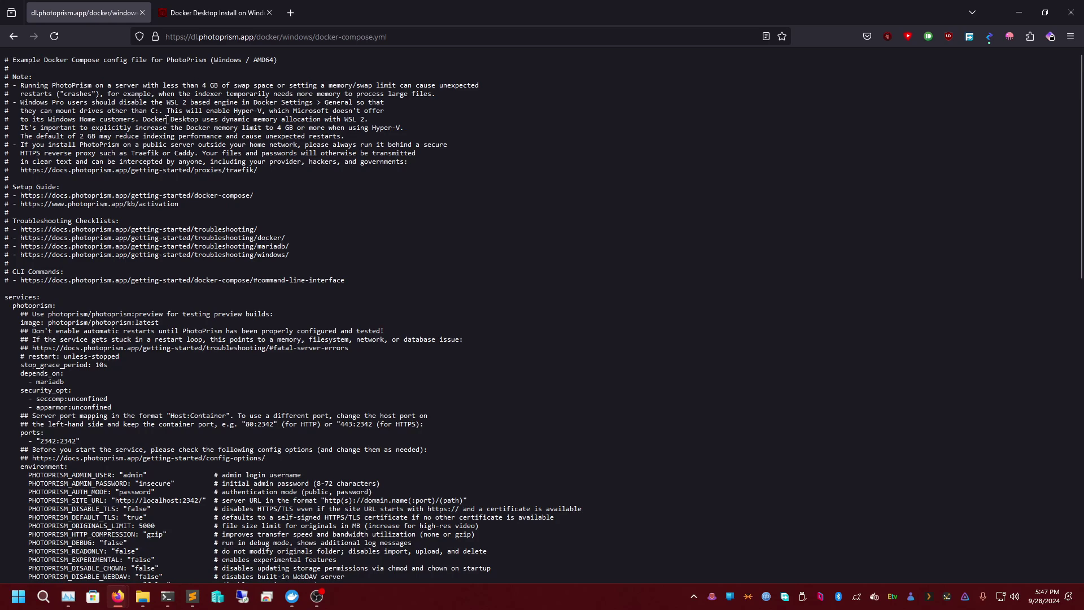
key("ctrl+a")
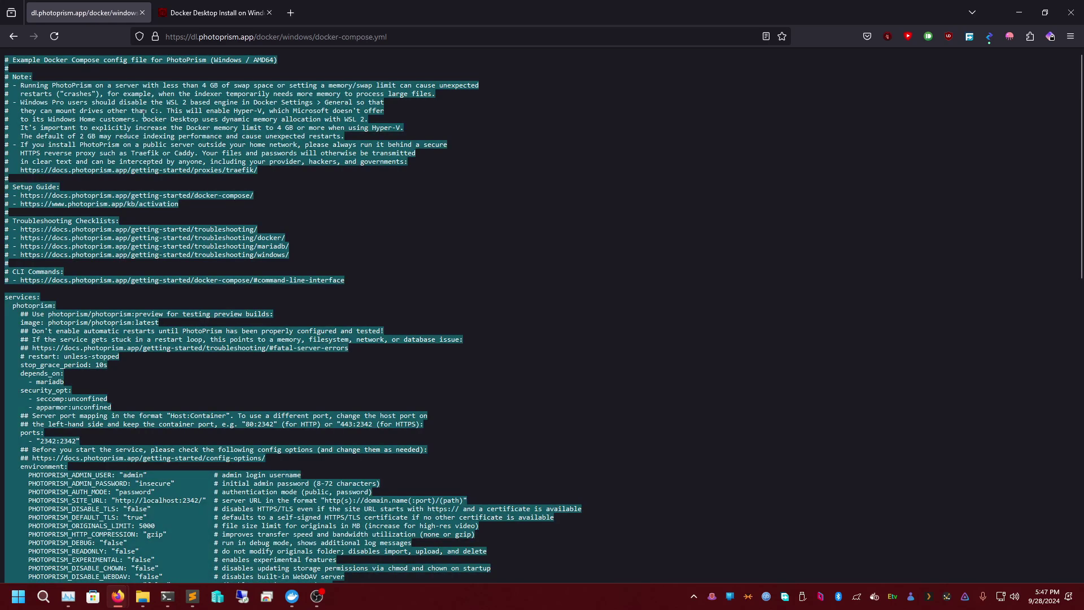
left_click(1020, 11)
right_click(628, 204)
left_click(666, 251)
scroll(682, 275, "up", 13)
scroll(714, 308, "up", 11)
double_click(793, 67)
scroll(612, 139, "up", 15)
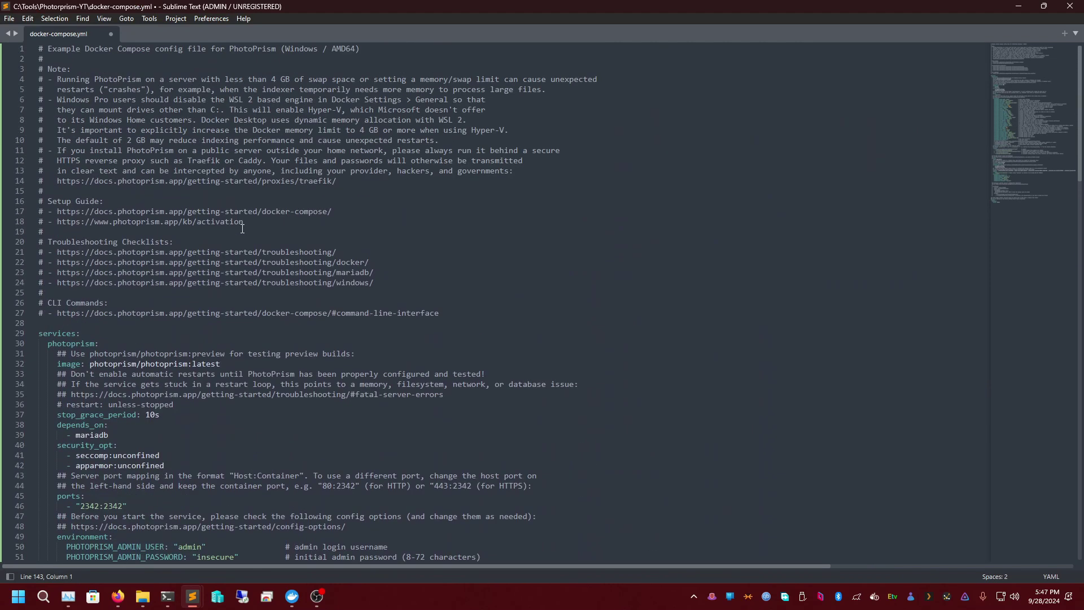
scroll(177, 259, "down", 3)
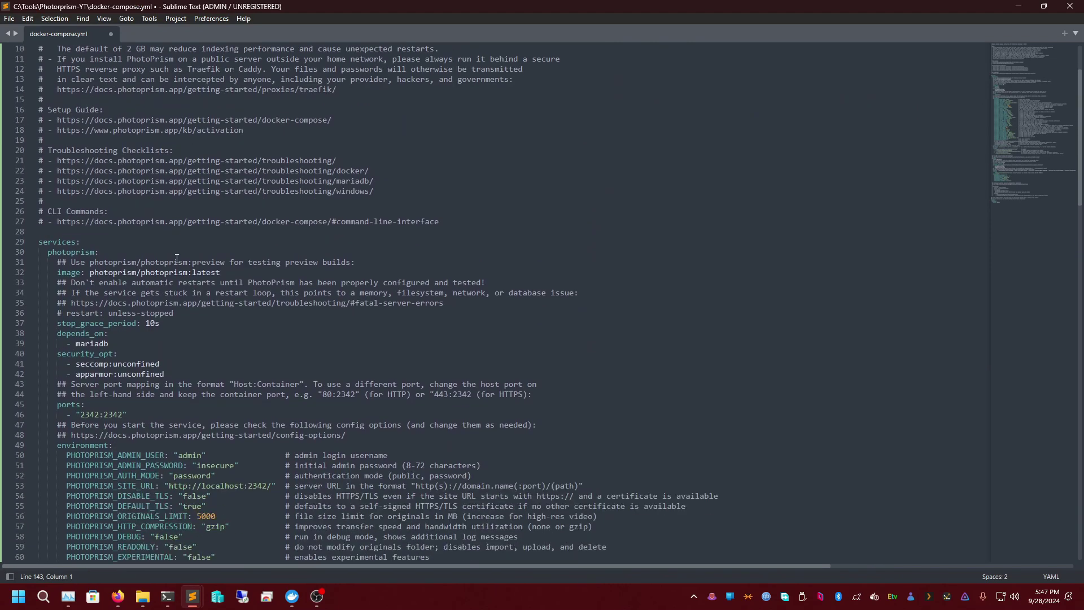
double_click(56, 242)
triple_click(68, 253)
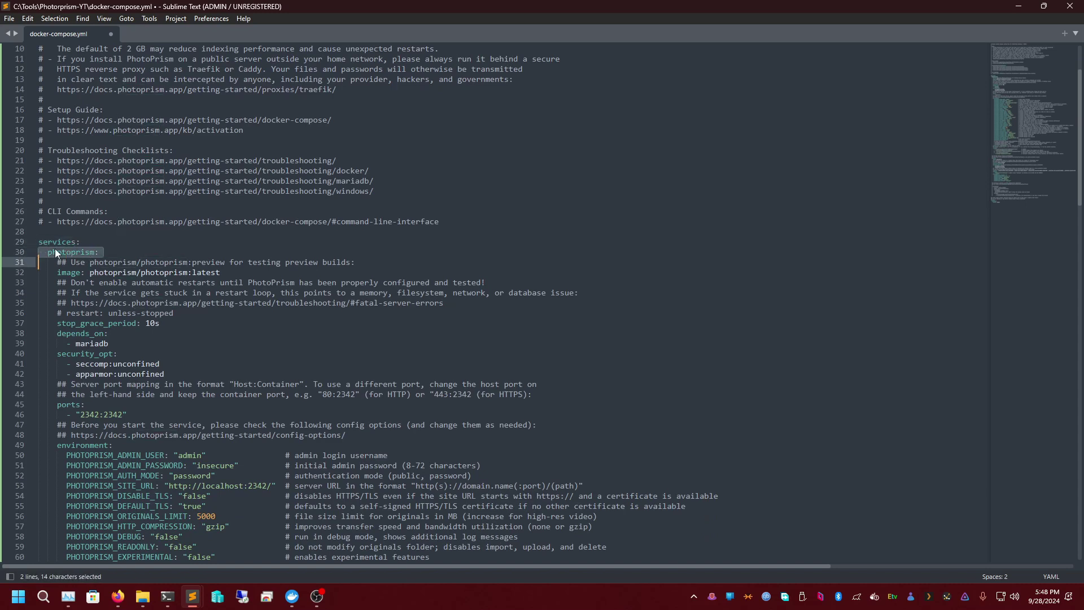
double_click(70, 251)
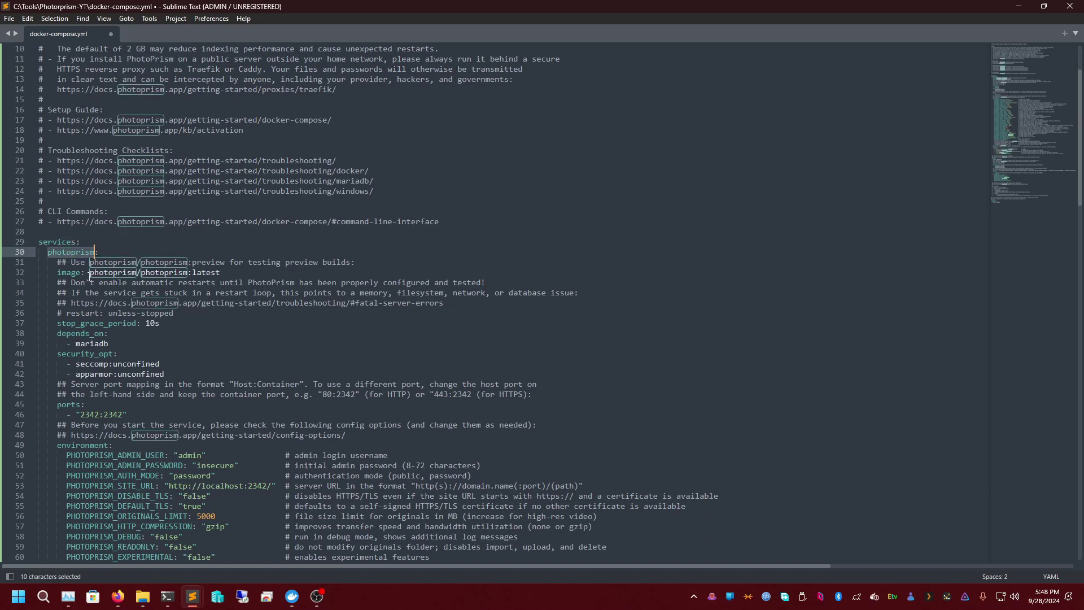
triple_click(88, 273)
triple_click(174, 273)
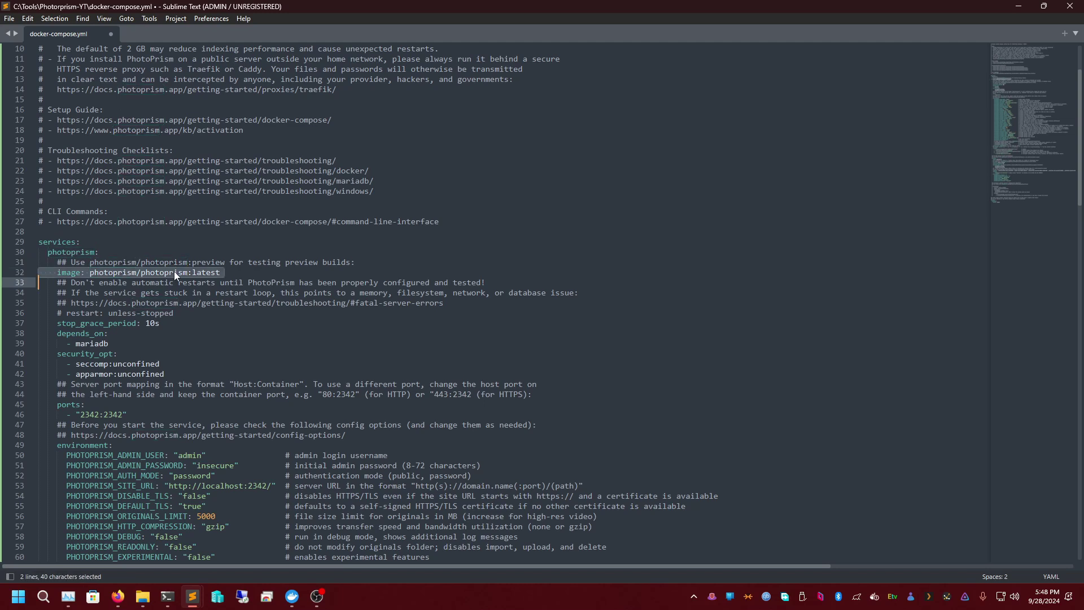
left_click(201, 273)
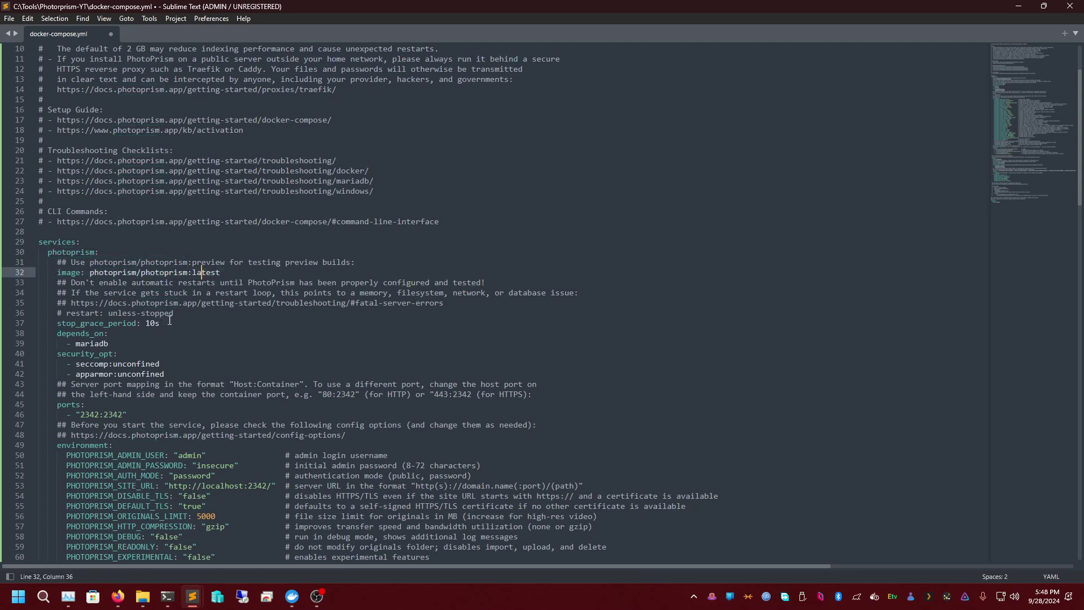
left_click(126, 336)
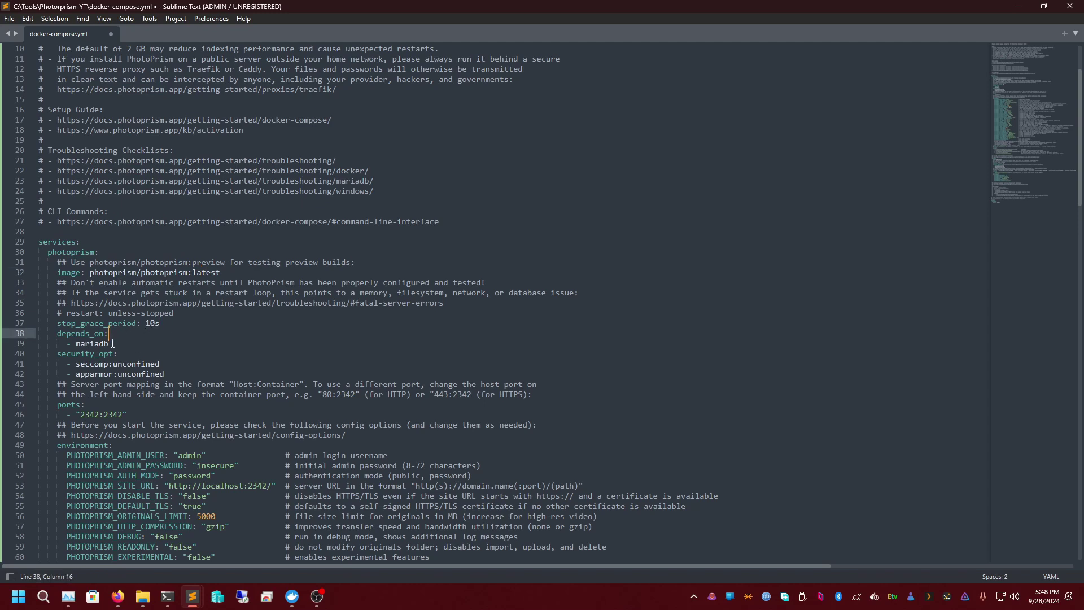
double_click(88, 342)
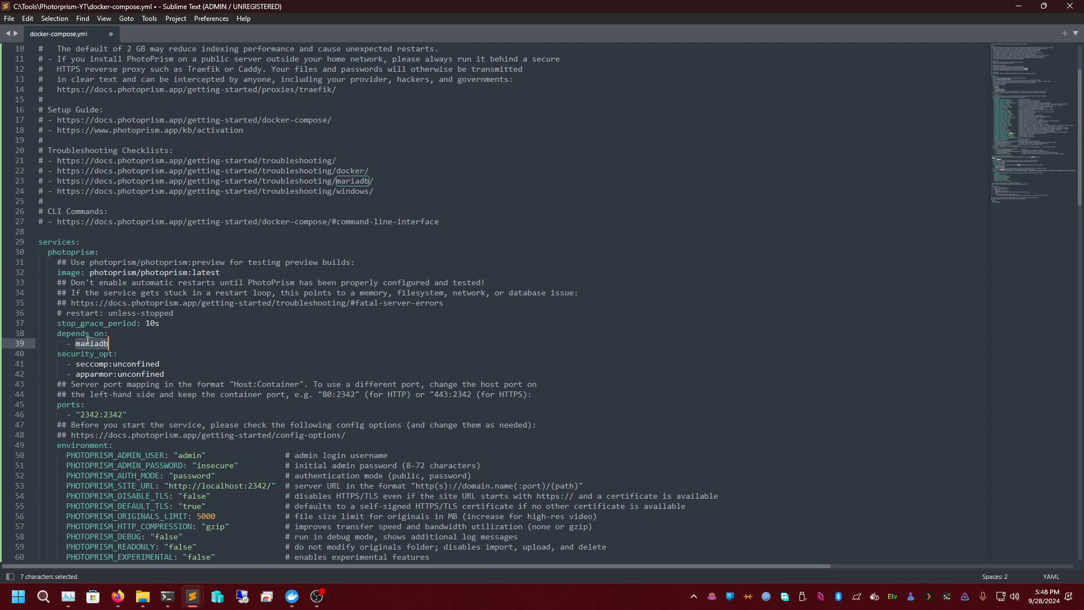
triple_click(123, 355)
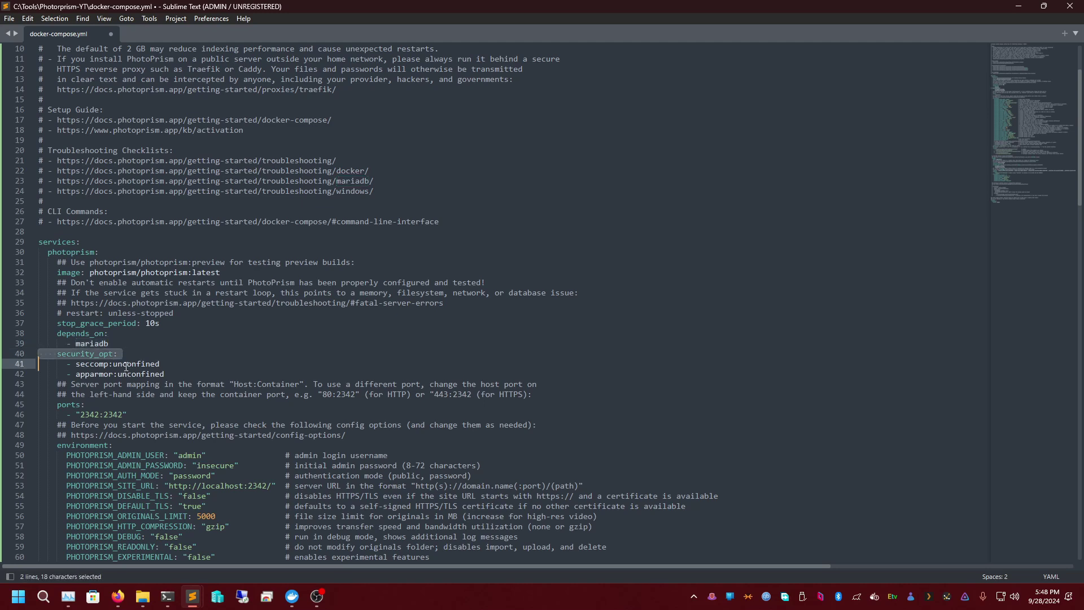
left_click(161, 365)
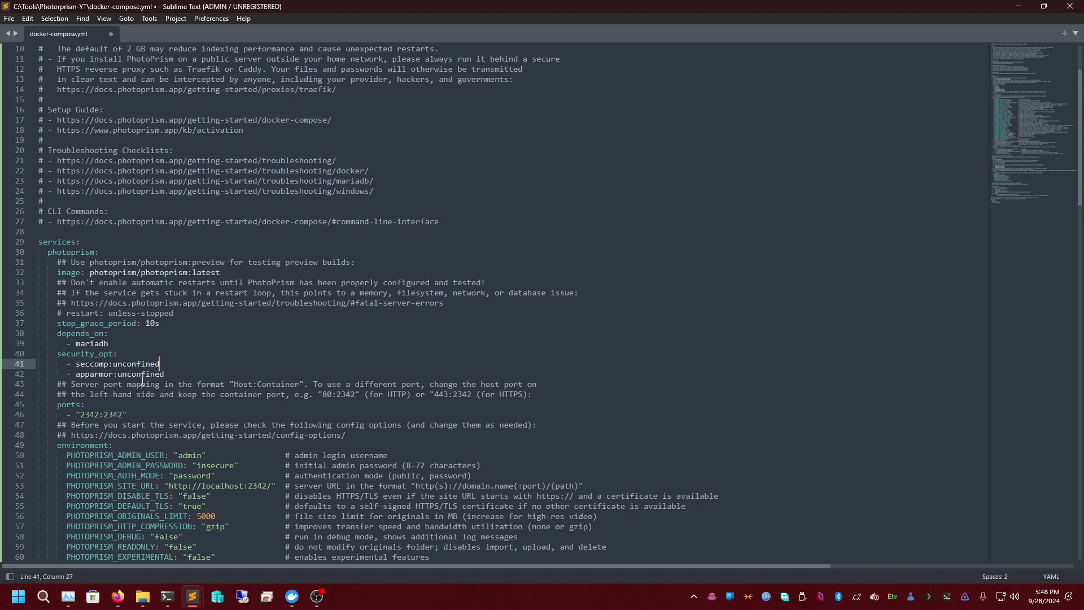
scroll(123, 359, "down", 1)
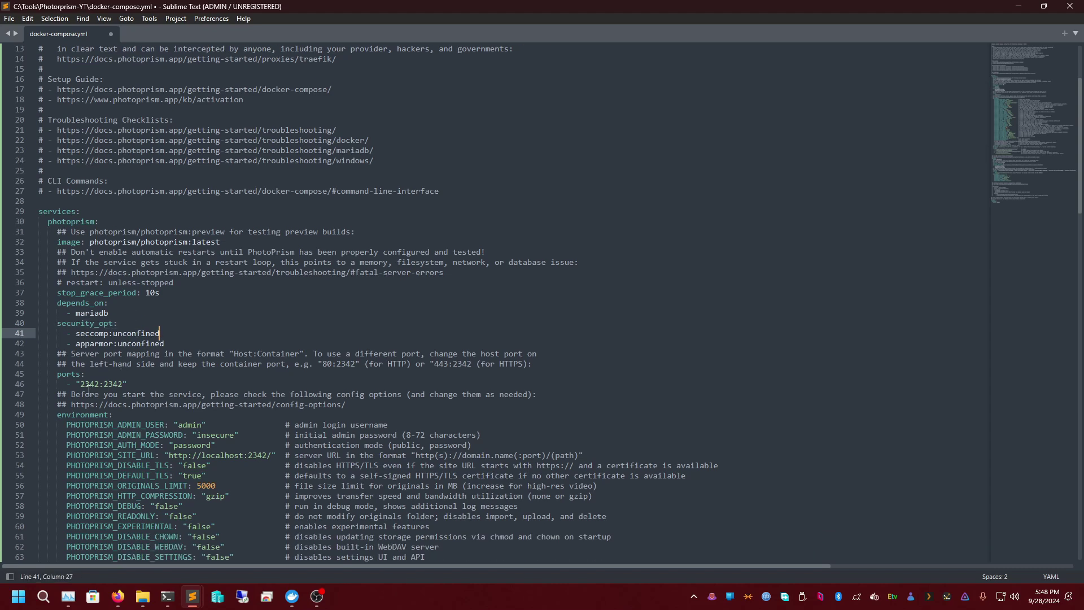
double_click(90, 385)
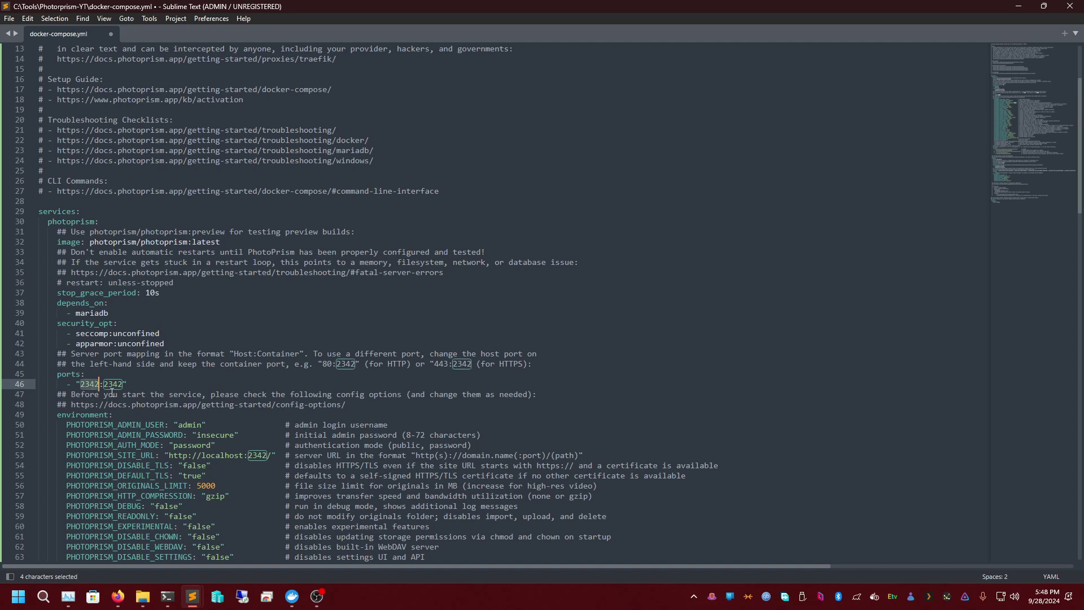
left_click(112, 383)
double_click(112, 384)
double_click(84, 384)
type("2333")
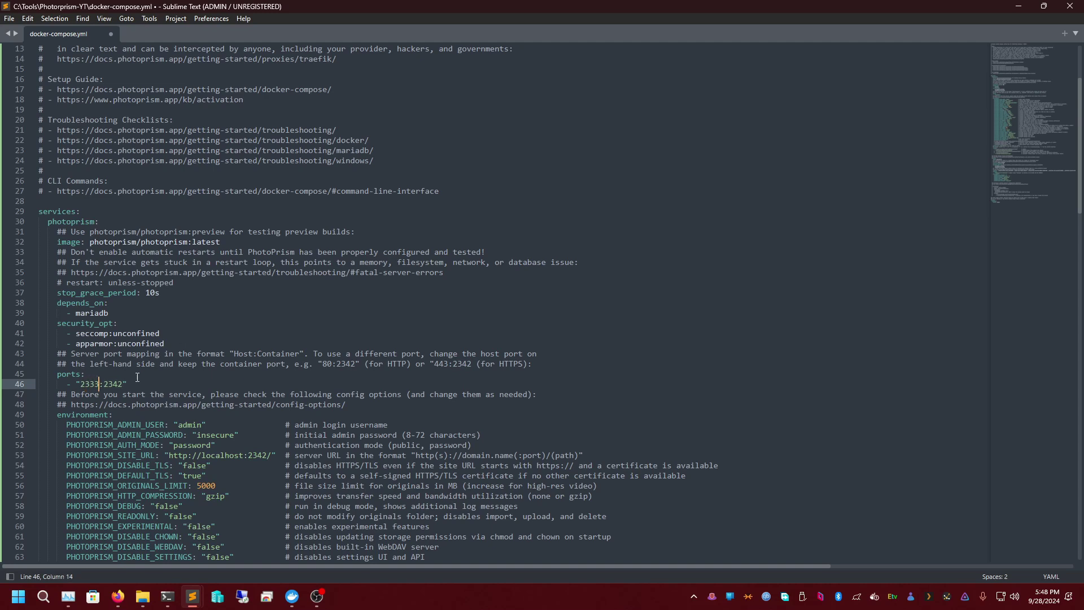
left_click(84, 384)
double_click(86, 384)
scroll(178, 435, "down", 5)
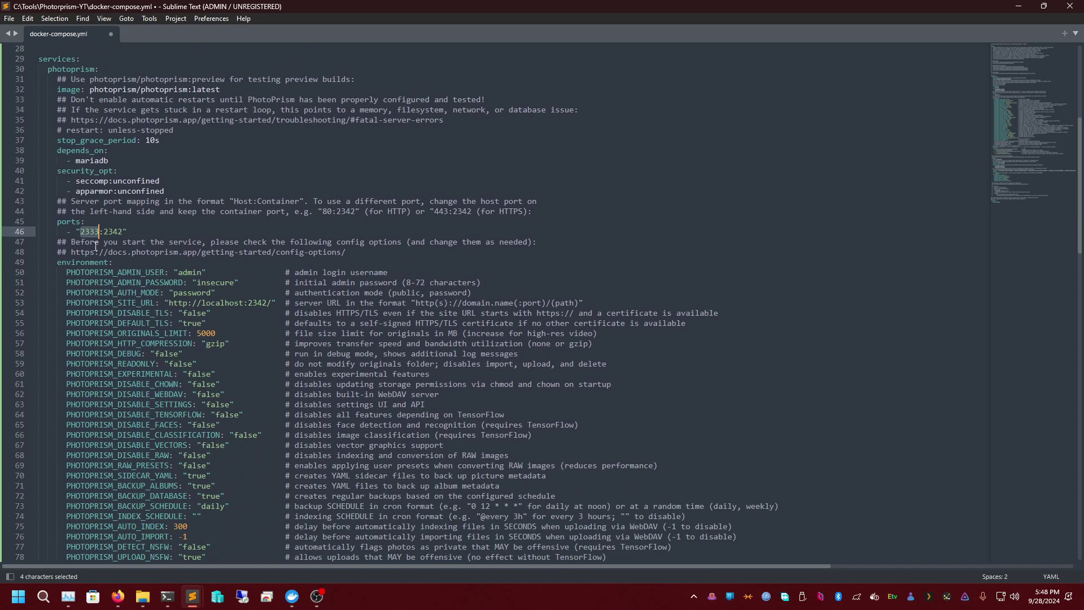
double_click(97, 233)
left_click(201, 282)
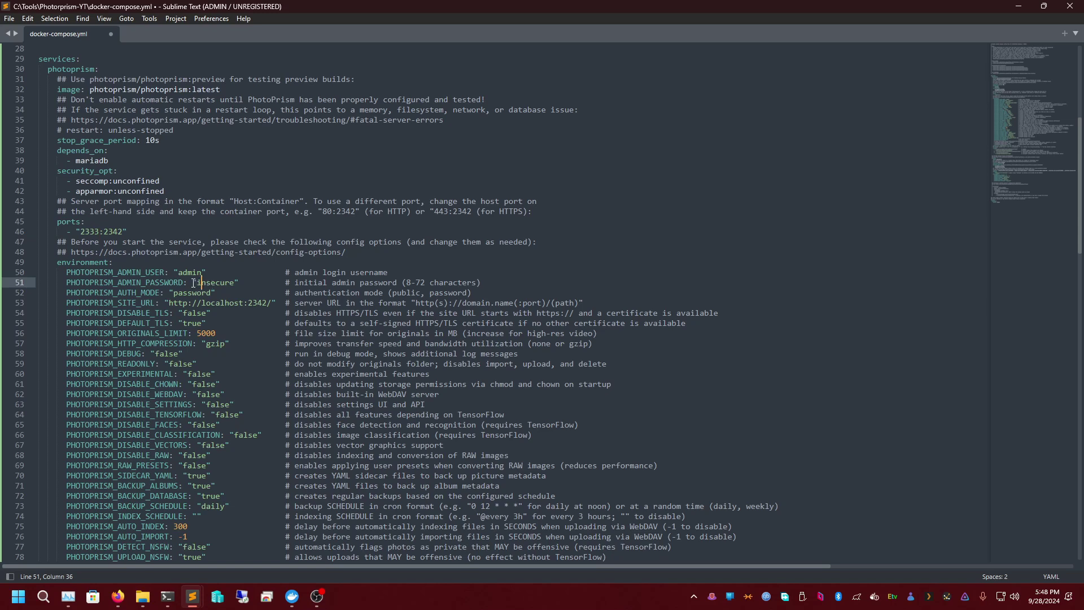
double_click(184, 273)
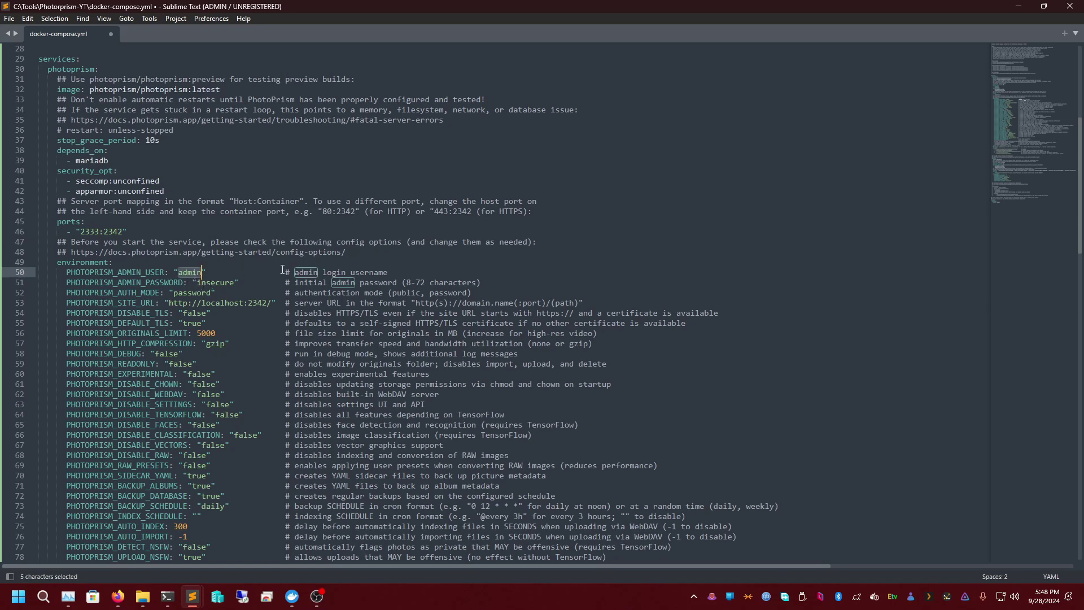
double_click(185, 272)
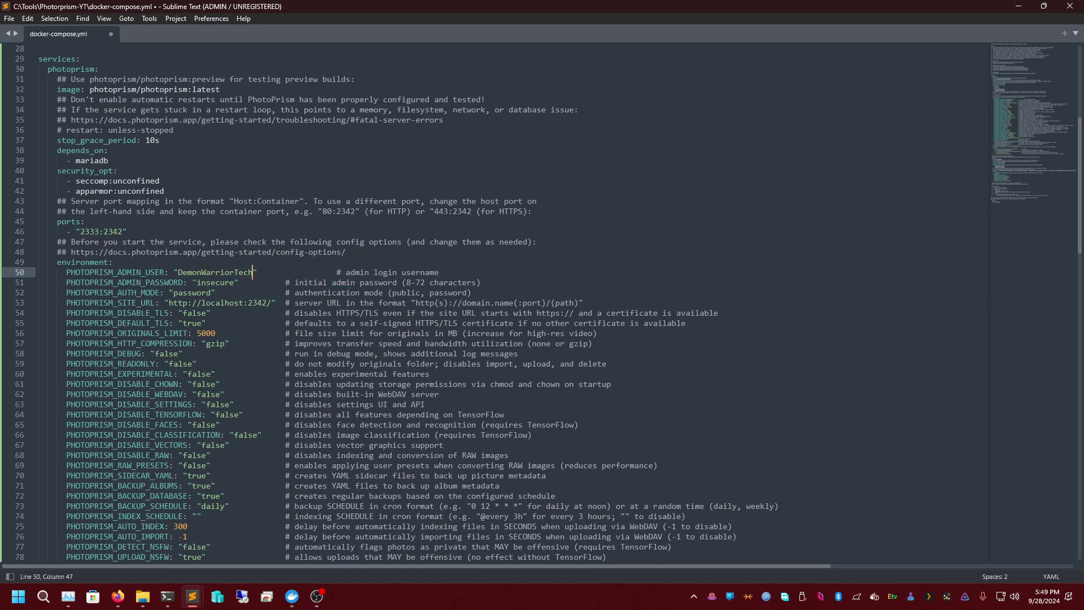
double_click(197, 282)
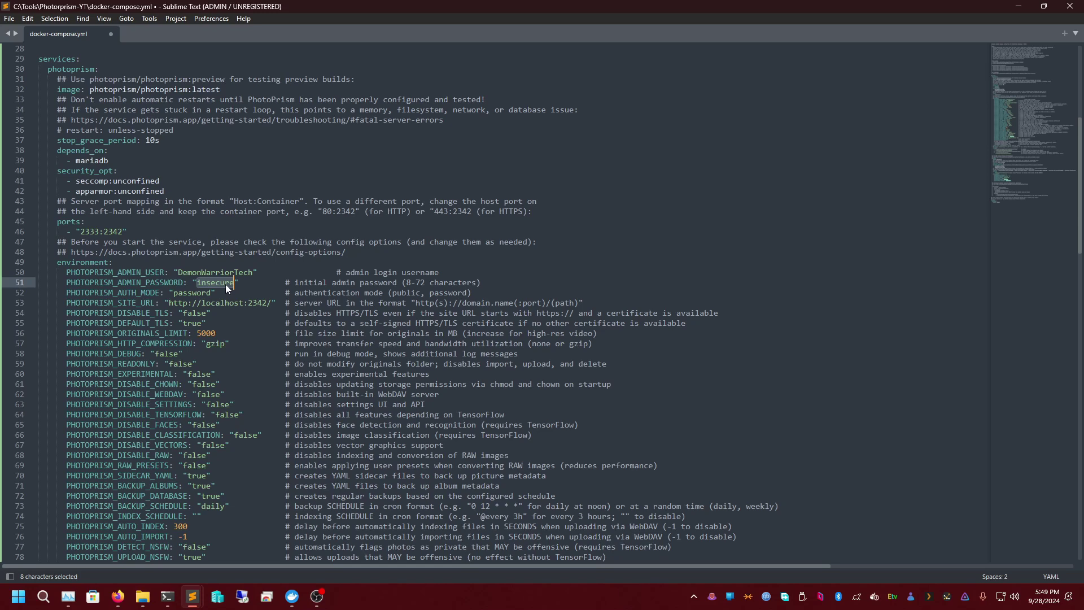
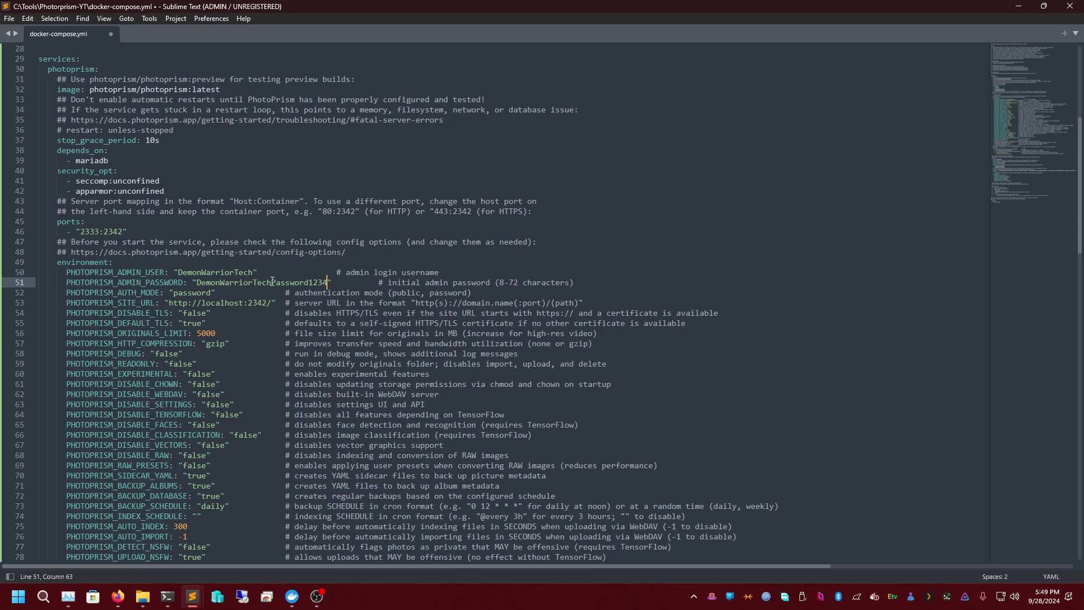
double_click(196, 292)
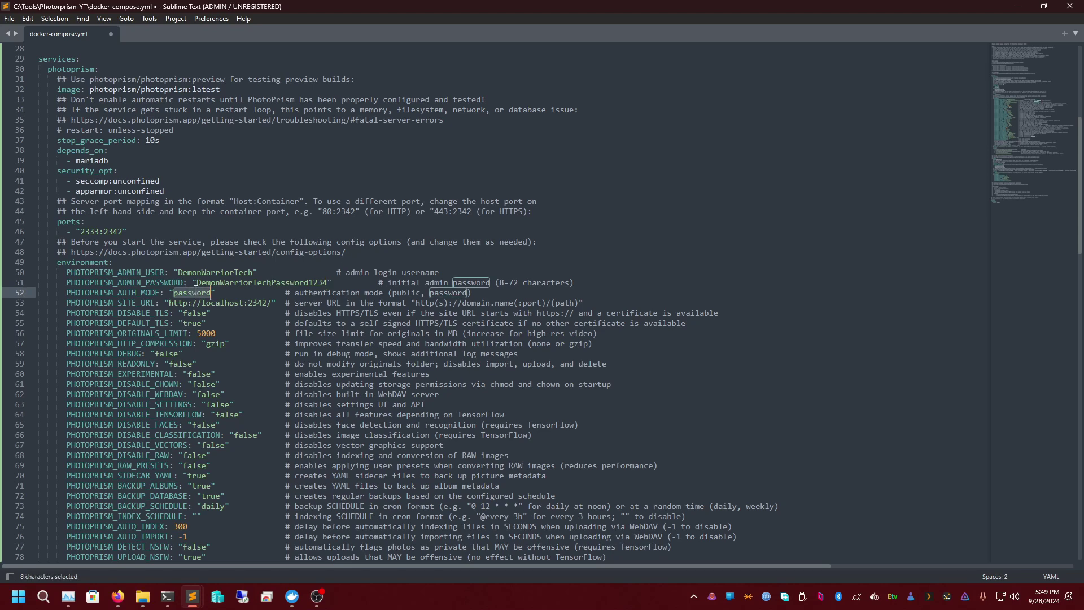
- Change port 2342 in PHOTOPRISM_SITE_URL to 2333, matching the host port on line 46
double_click(407, 292)
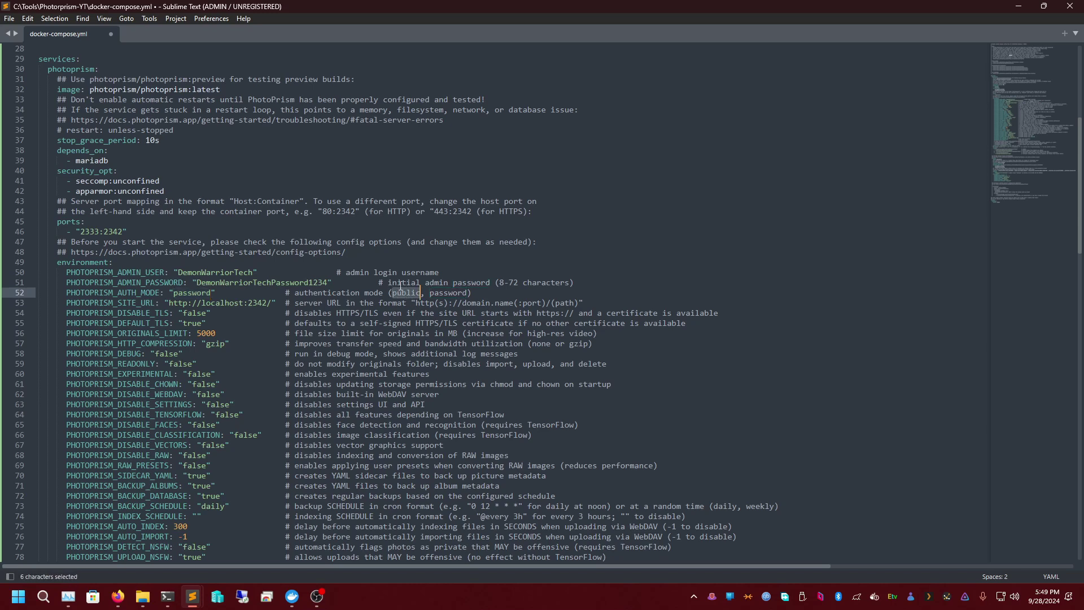
double_click(432, 294)
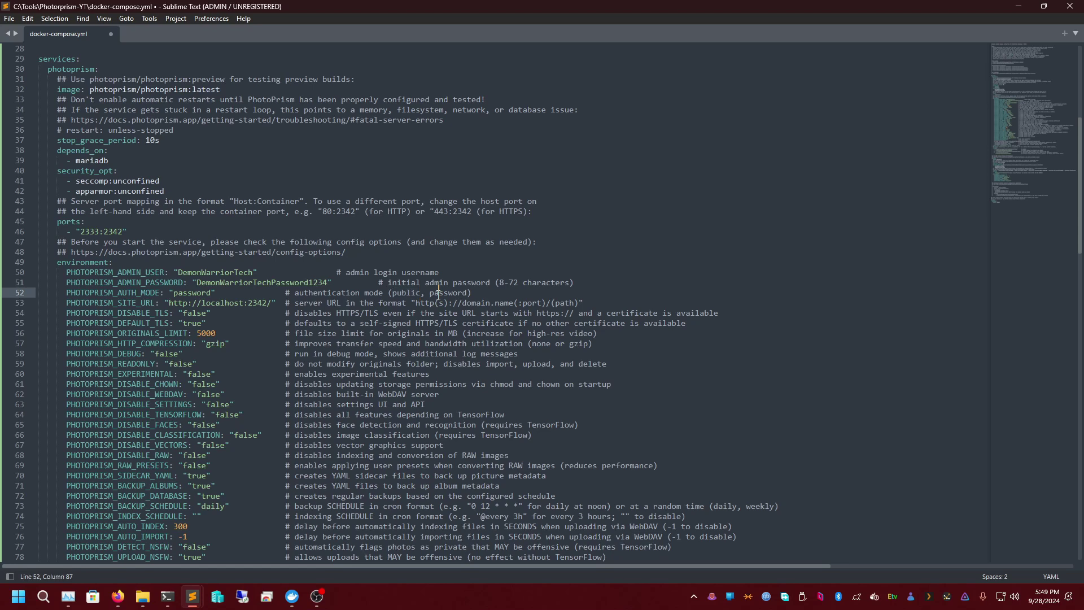
double_click(405, 293)
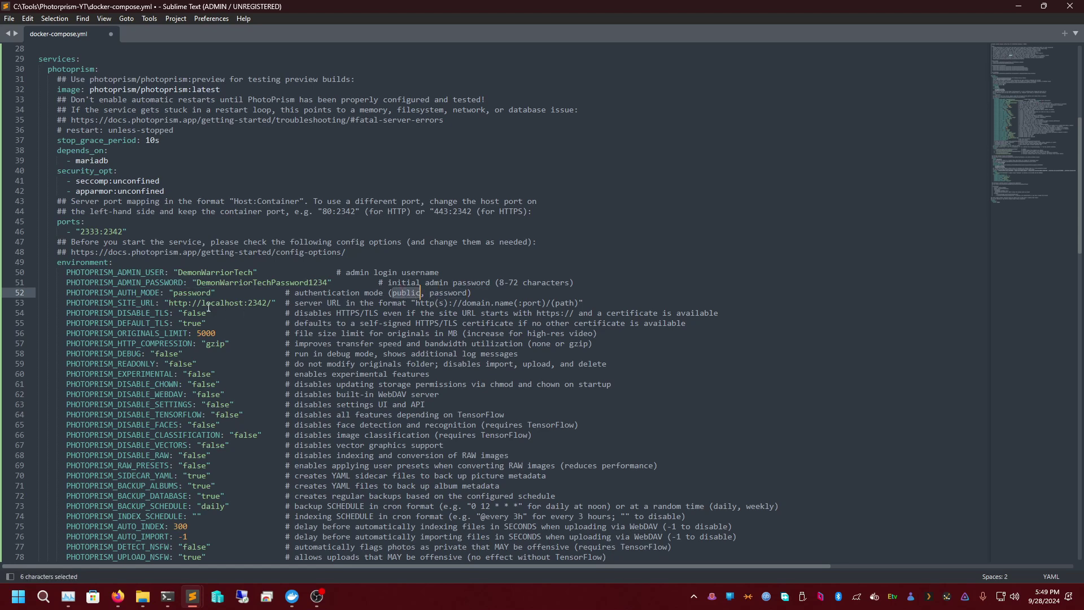
triple_click(242, 303)
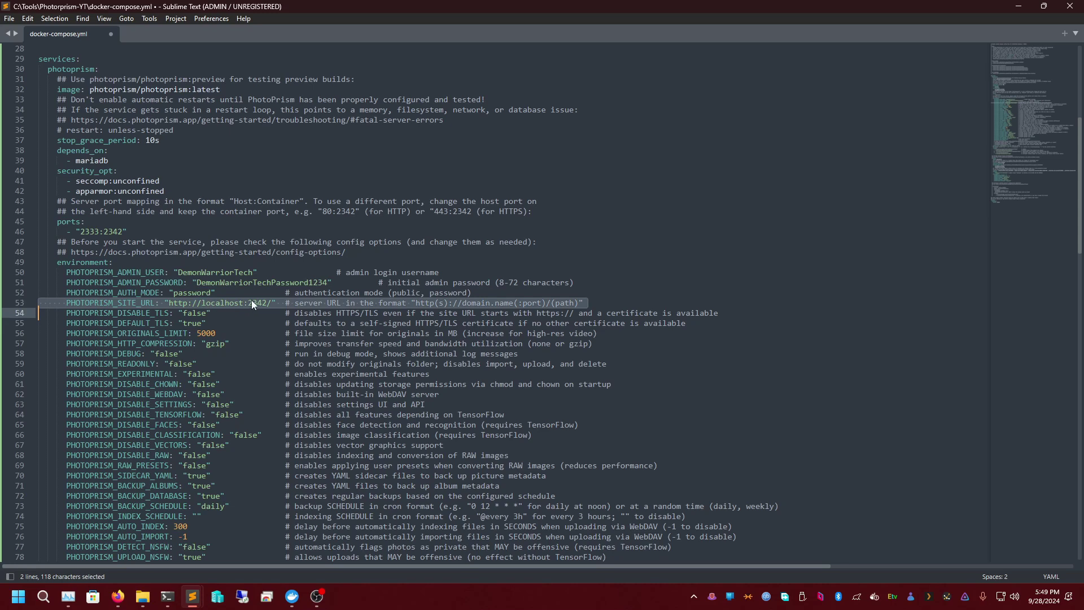
left_click(215, 303)
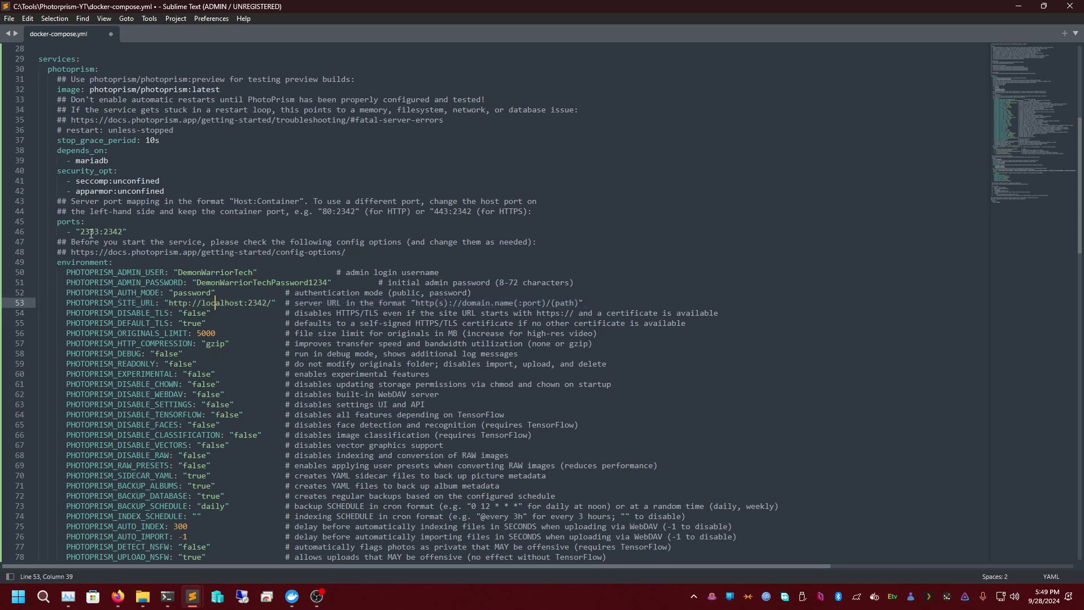
double_click(112, 232)
double_click(256, 303)
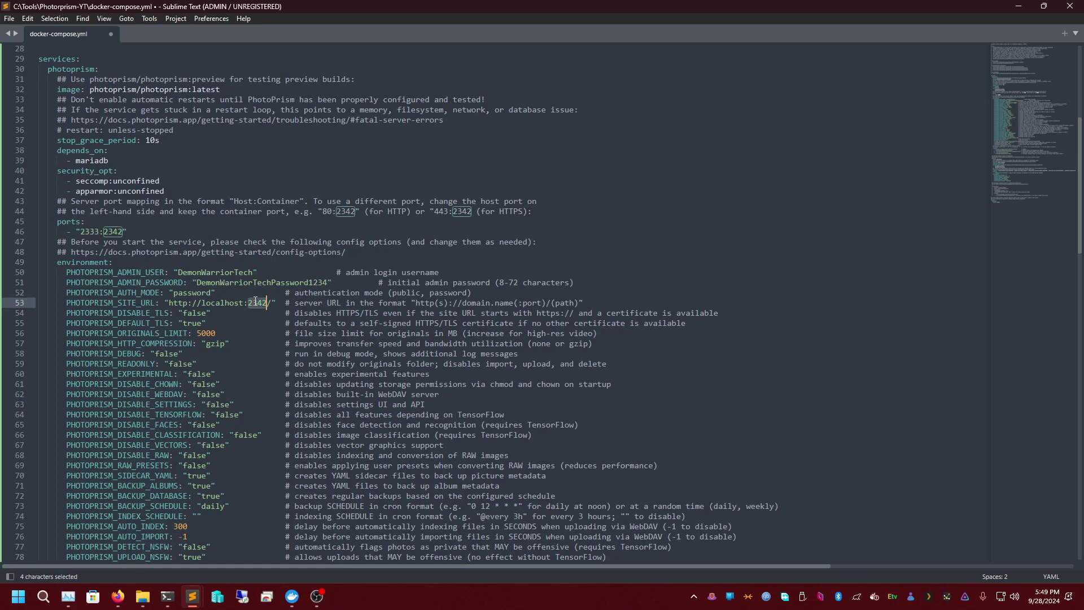
type("2333")
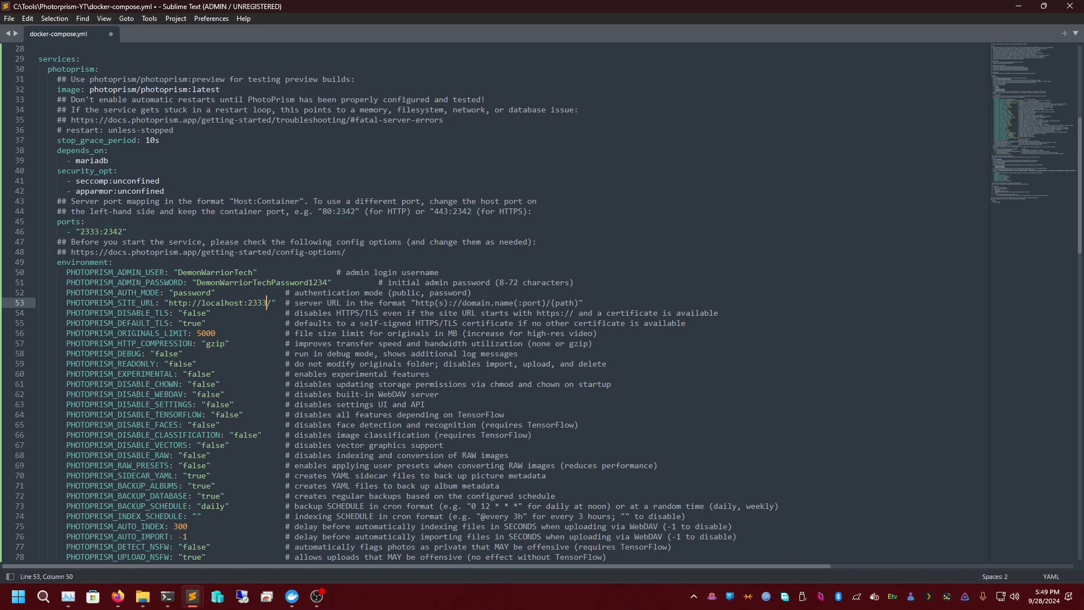
double_click(257, 303)
double_click(96, 231)
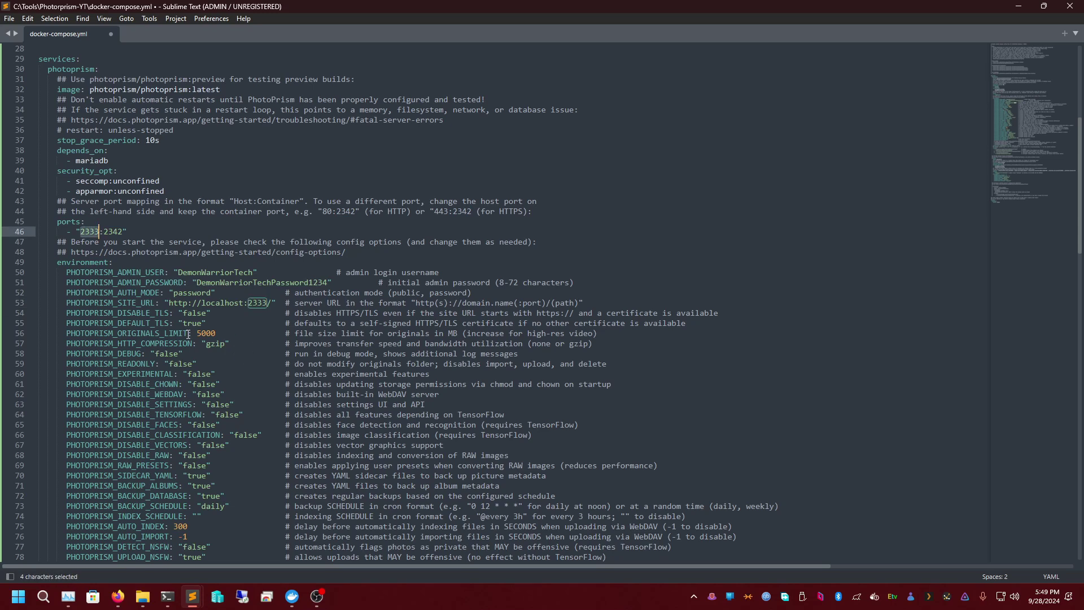
- Inspect DISABLE_TLS false, DEFAULT_TLS true and the originals limit 5000, leaving them unchanged
double_click(194, 313)
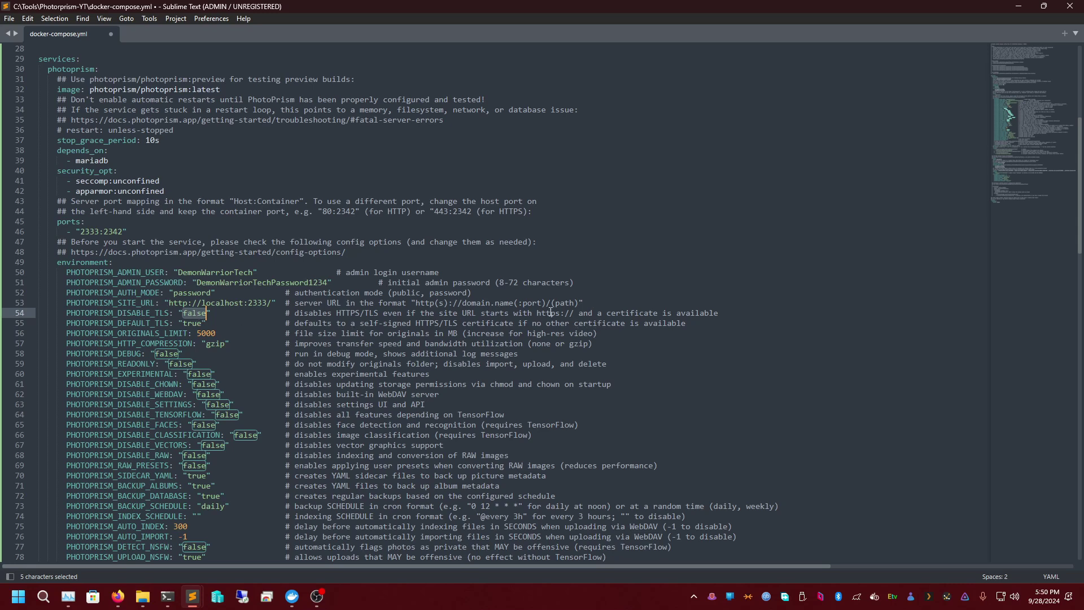
left_click(197, 320)
double_click(194, 313)
double_click(192, 323)
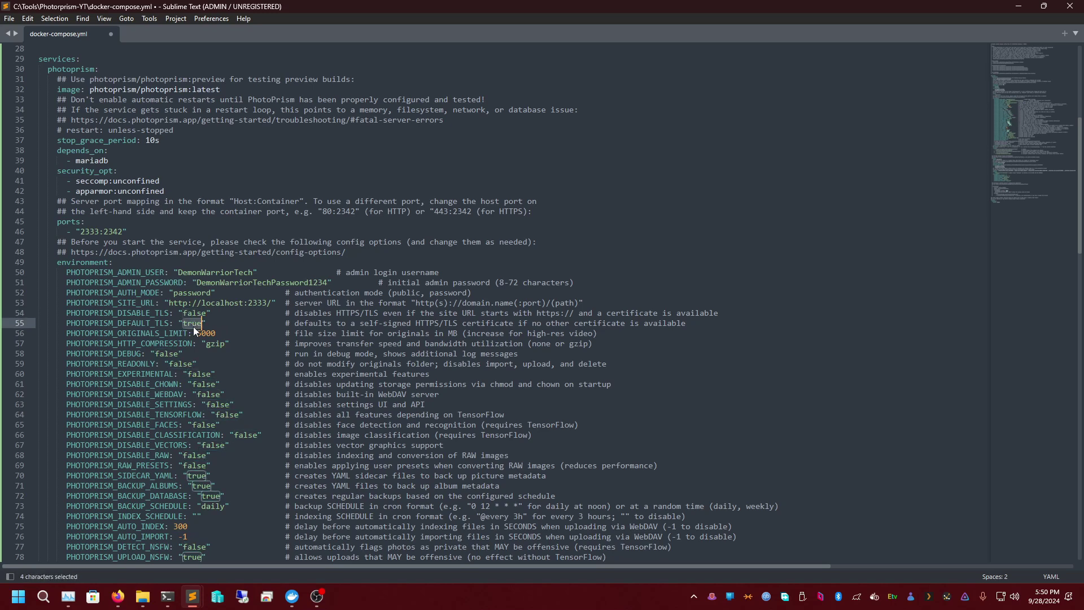
double_click(192, 314)
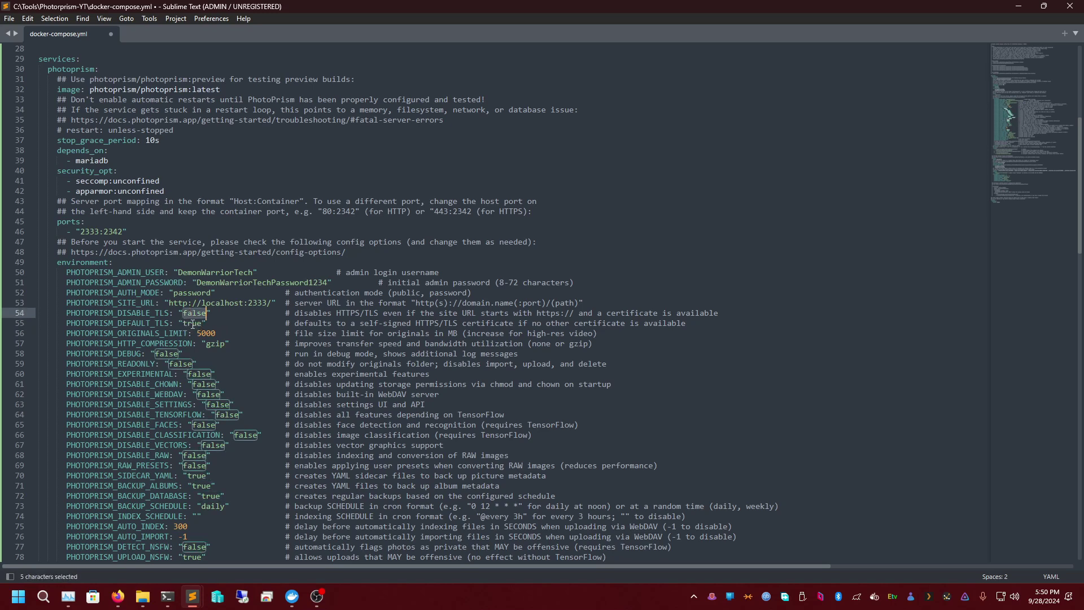
double_click(190, 323)
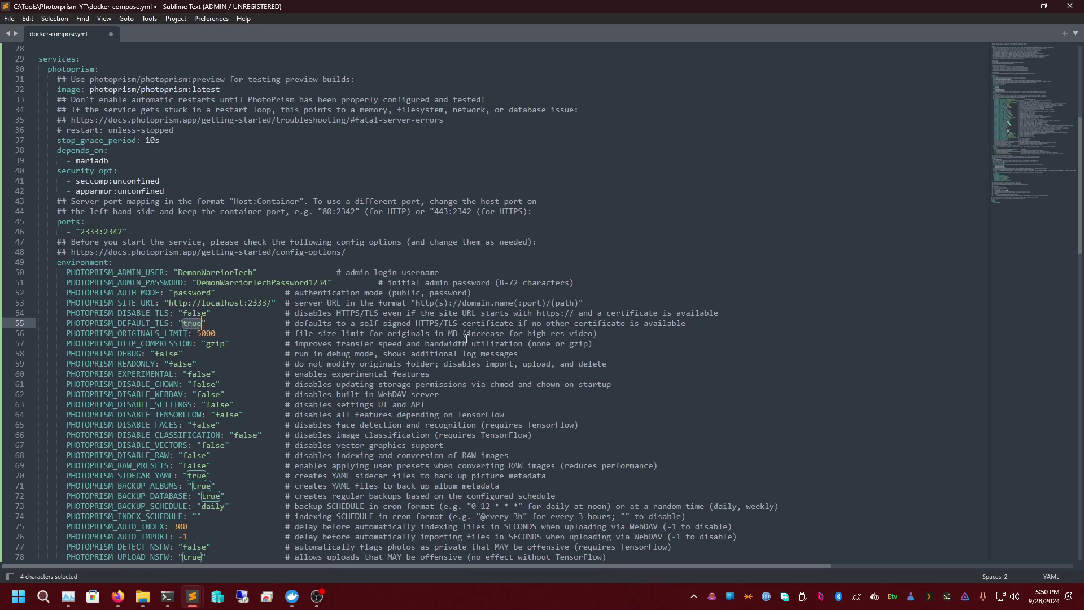
double_click(435, 323)
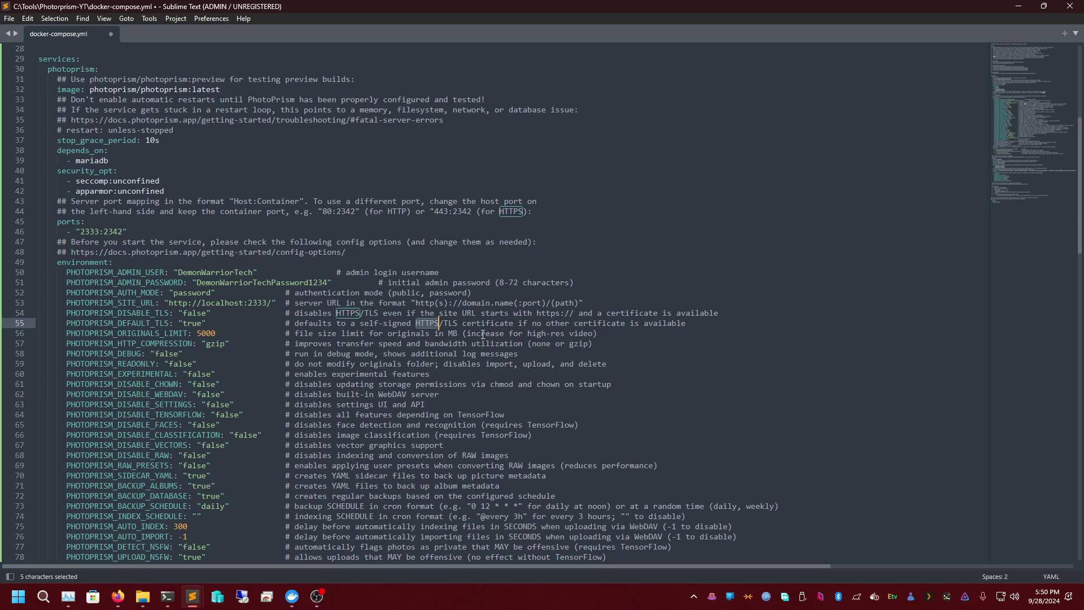
double_click(205, 333)
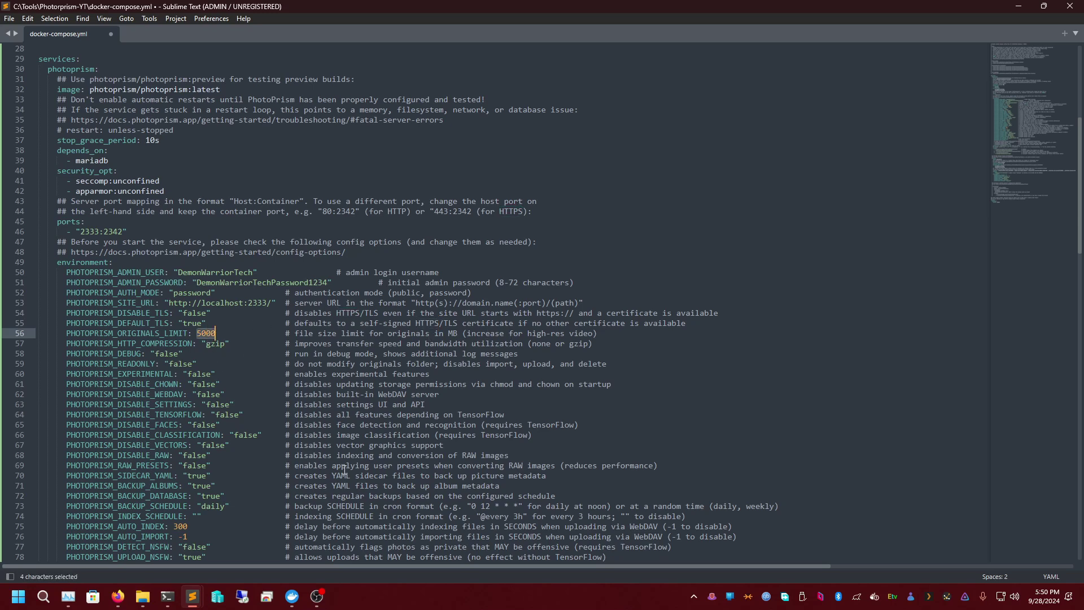
- In a new Firefox tab, search 'mb to gb' and convert 5000 megabytes, getting 5 GB
mouse_move(118, 596)
left_click(293, 519)
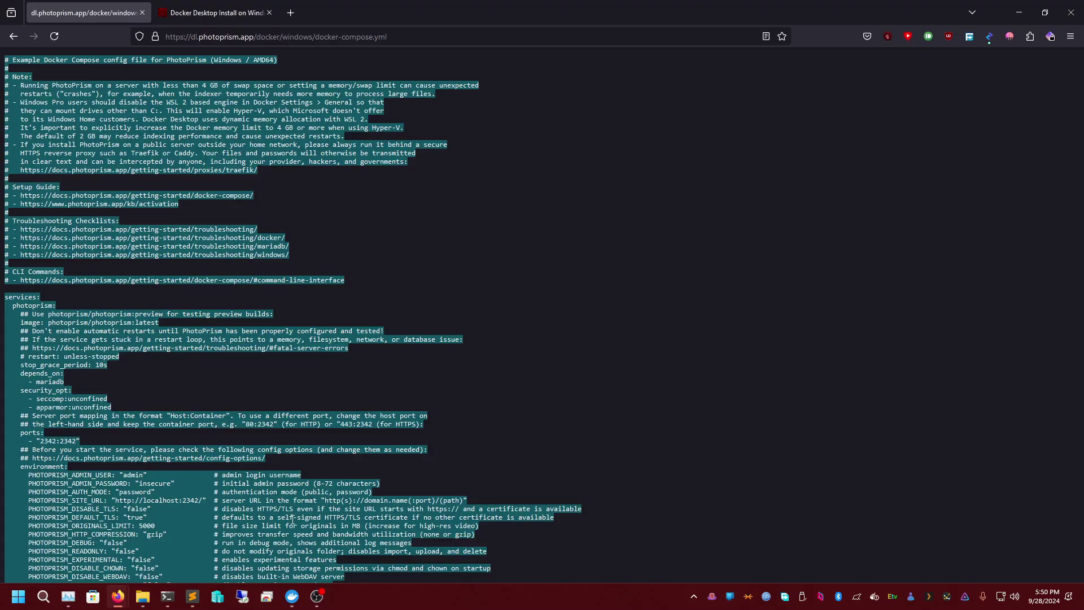
left_click(295, 13)
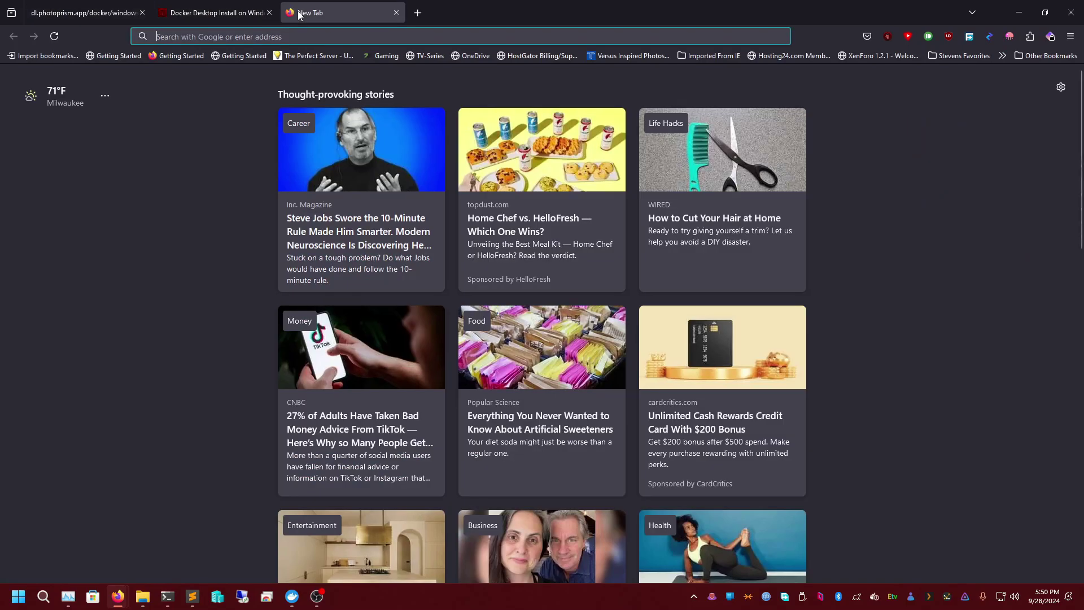
type("mb tob")
key("BackSpace")
type("gb")
key("Return")
left_click(208, 199)
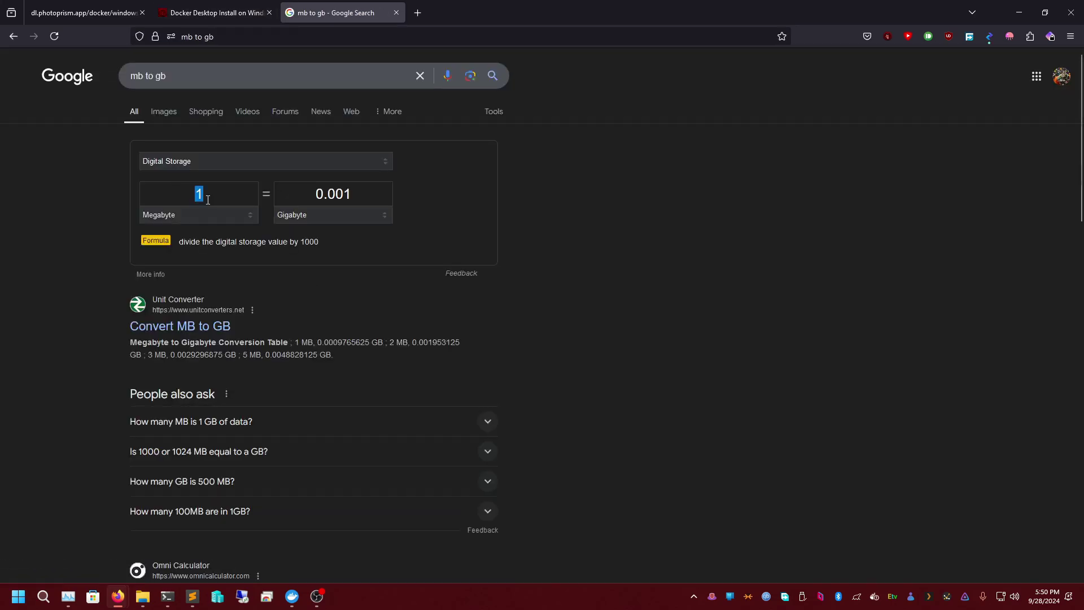
type("5000")
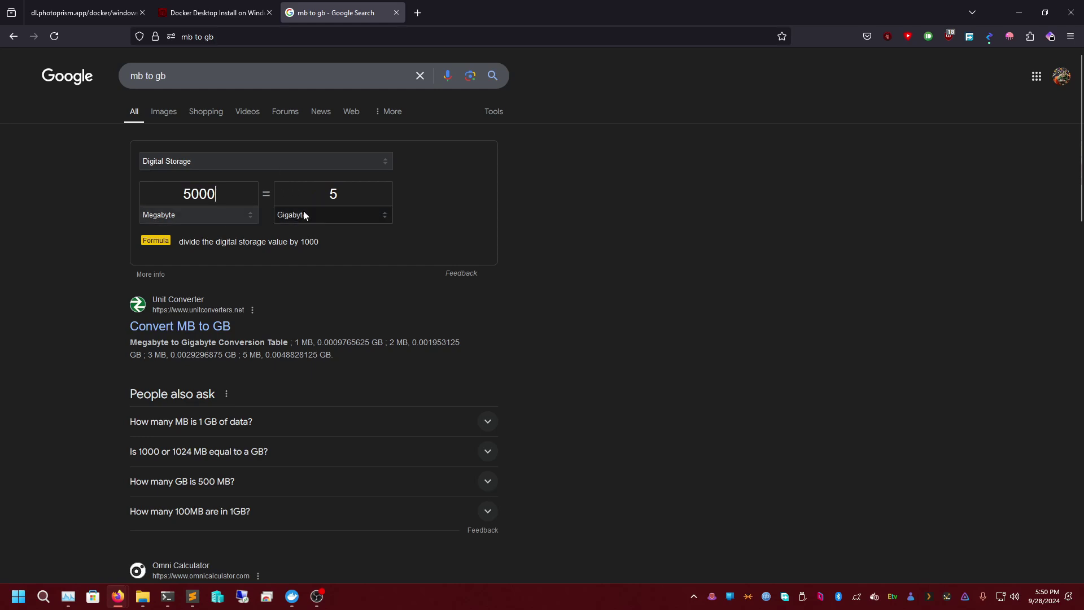
- Dismiss the search suggestions and bring up the Windows Start menu
triple_click(222, 82)
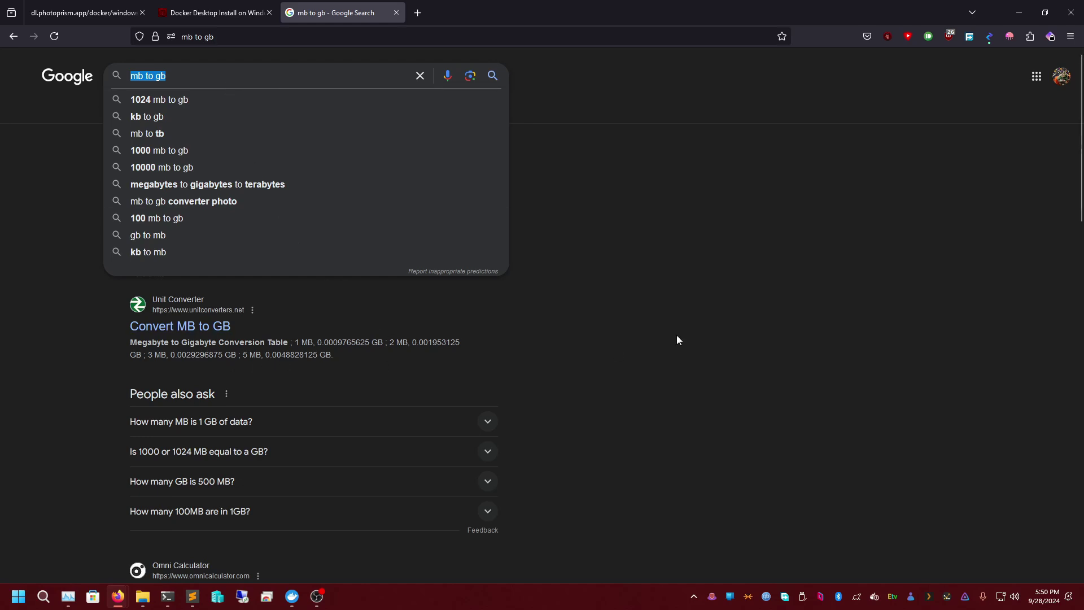
left_click(650, 341)
left_click(18, 596)
- Launch Calculator and compute 5000 × 1024
type("calculator")
key("Return")
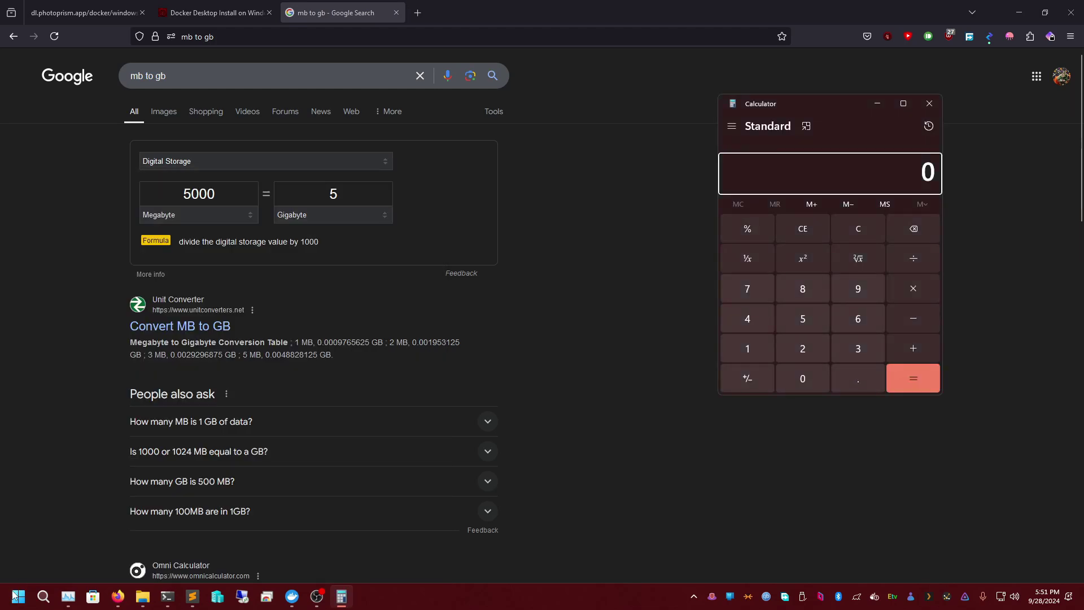
type("5000")
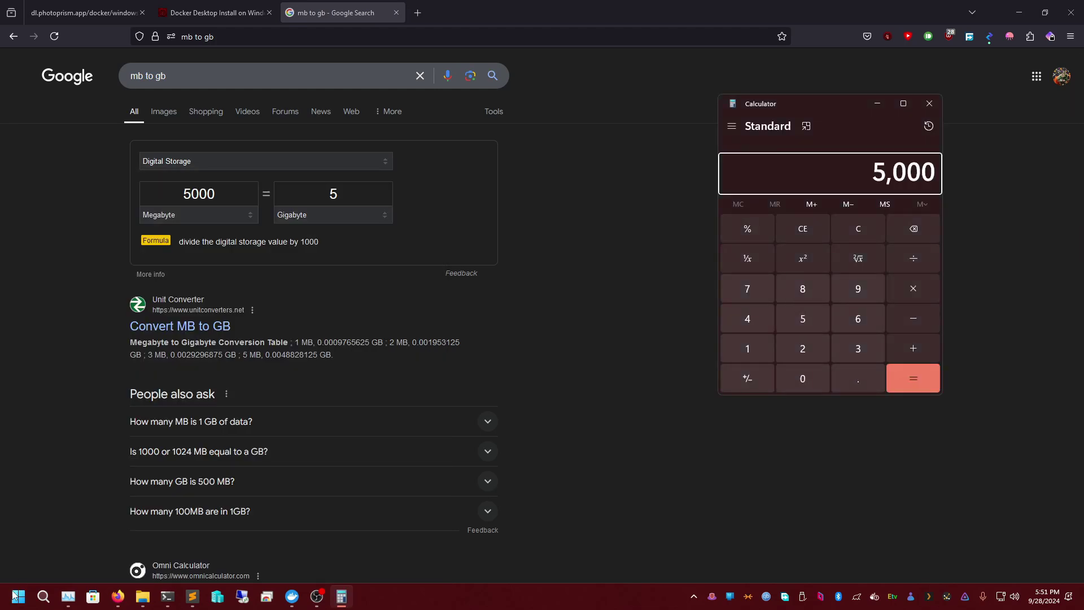
type("*1024")
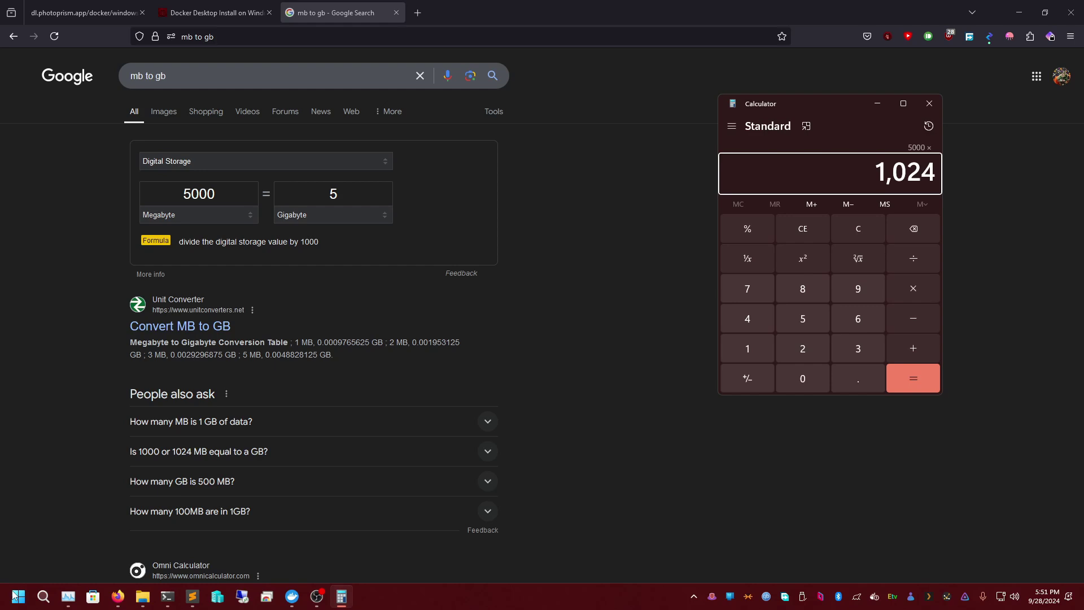
key("Return")
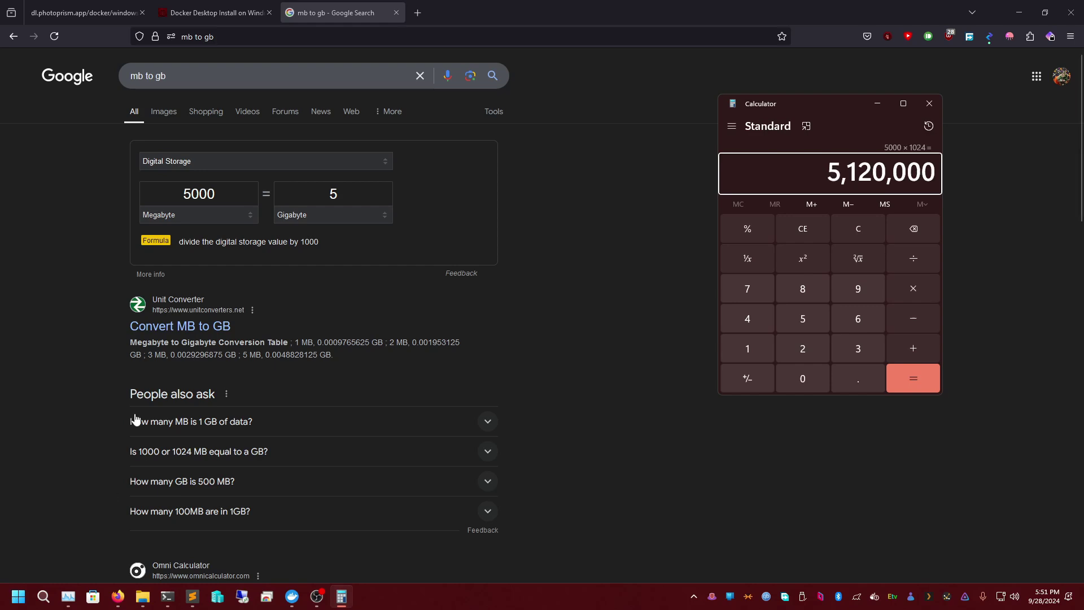
- Clear the display and compute 5000 ÷ 1024 = 4.8828125
left_click(855, 232)
type("5000/102")
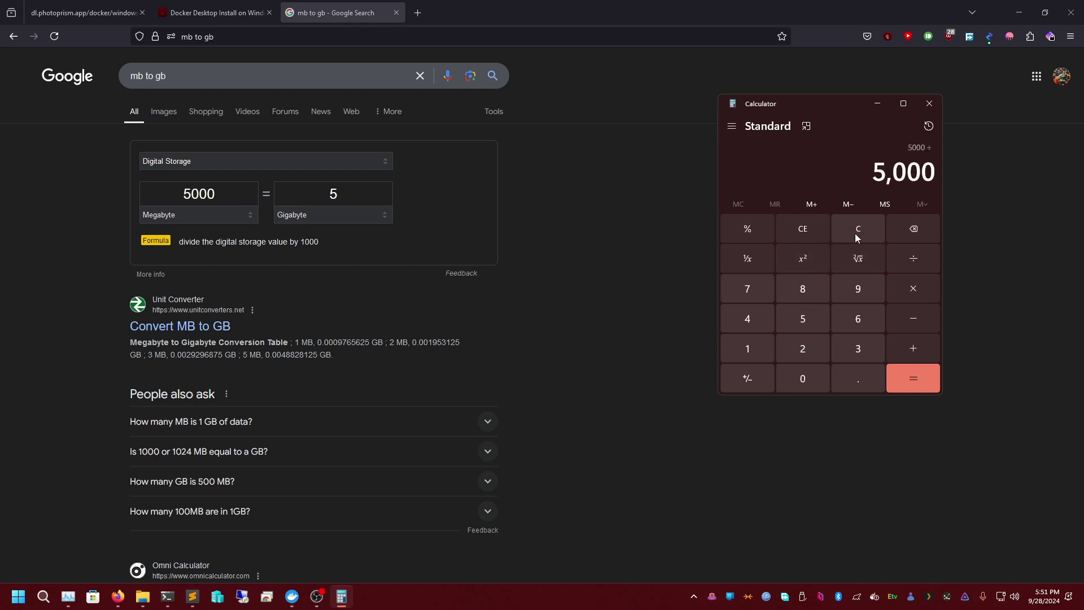
type("4")
key("Return")
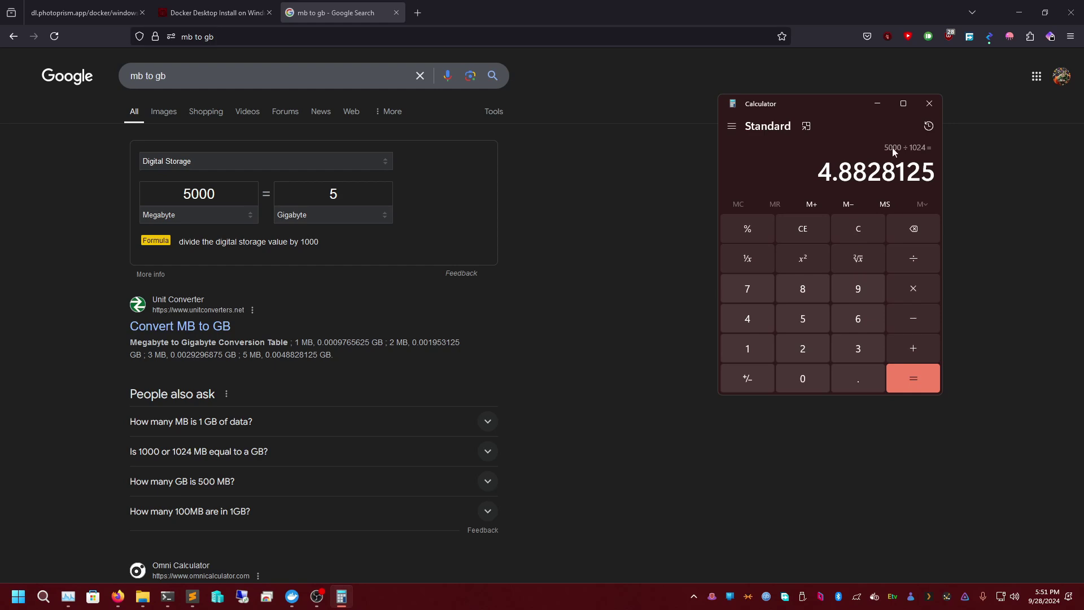
left_click_drag(934, 172, 850, 174)
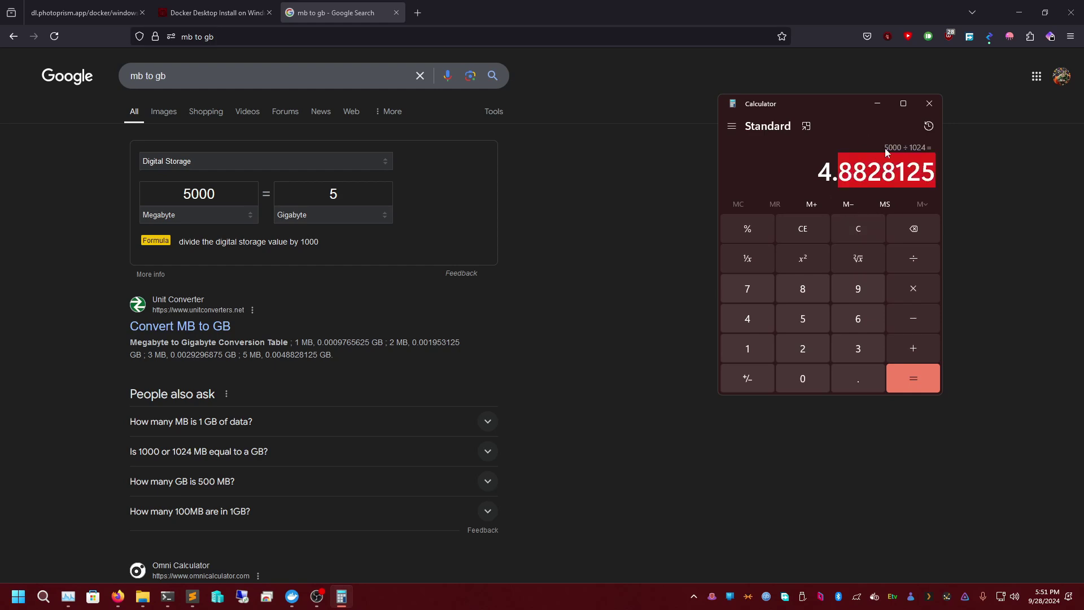
- Compare the 5 in the Gigabyte field with the 5000 in the Megabyte field
double_click(346, 192)
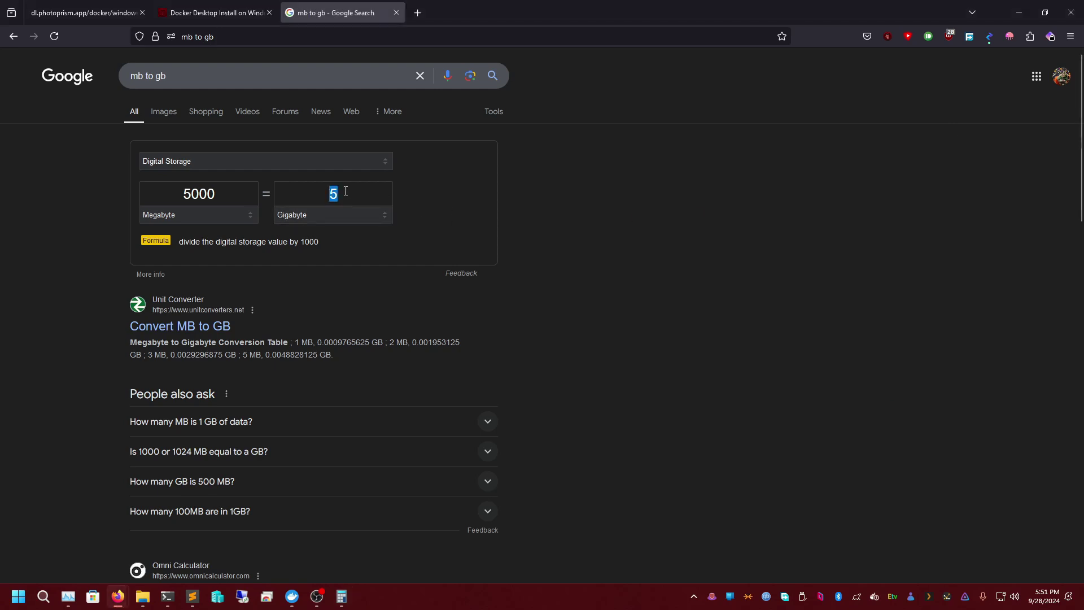
double_click(238, 195)
double_click(346, 194)
double_click(231, 197)
double_click(338, 192)
- Back in Calculator, compute 10 × 1024 = 10,240
left_click(166, 598)
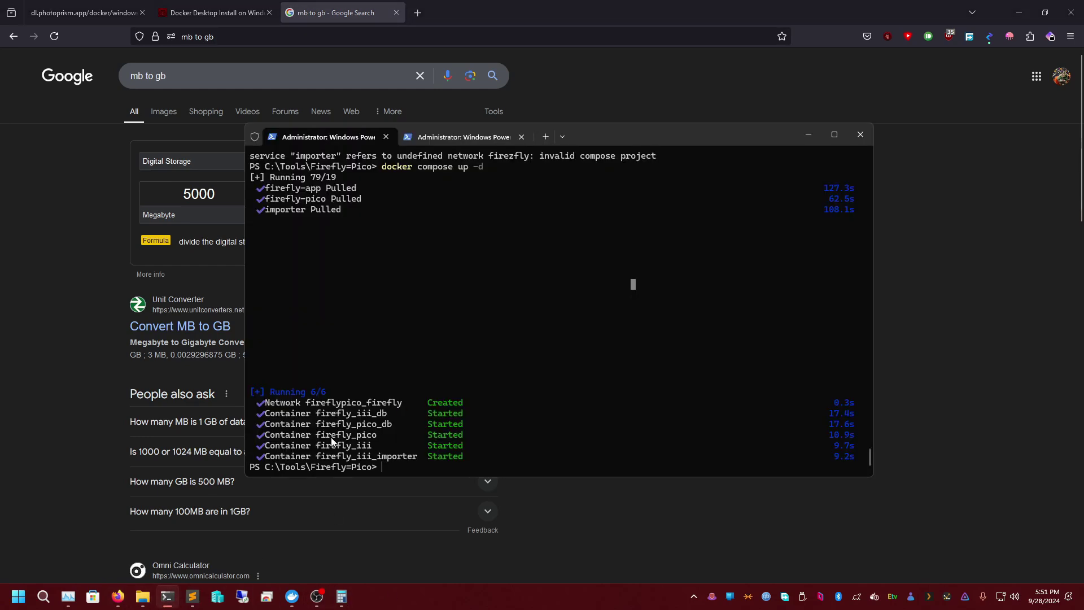
left_click(169, 597)
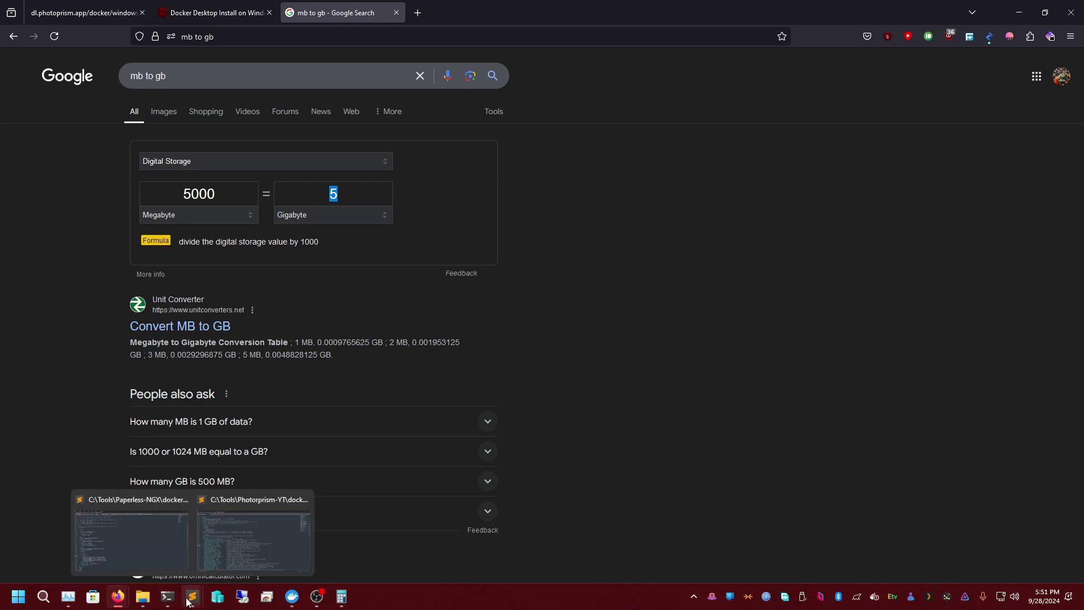
left_click(337, 602)
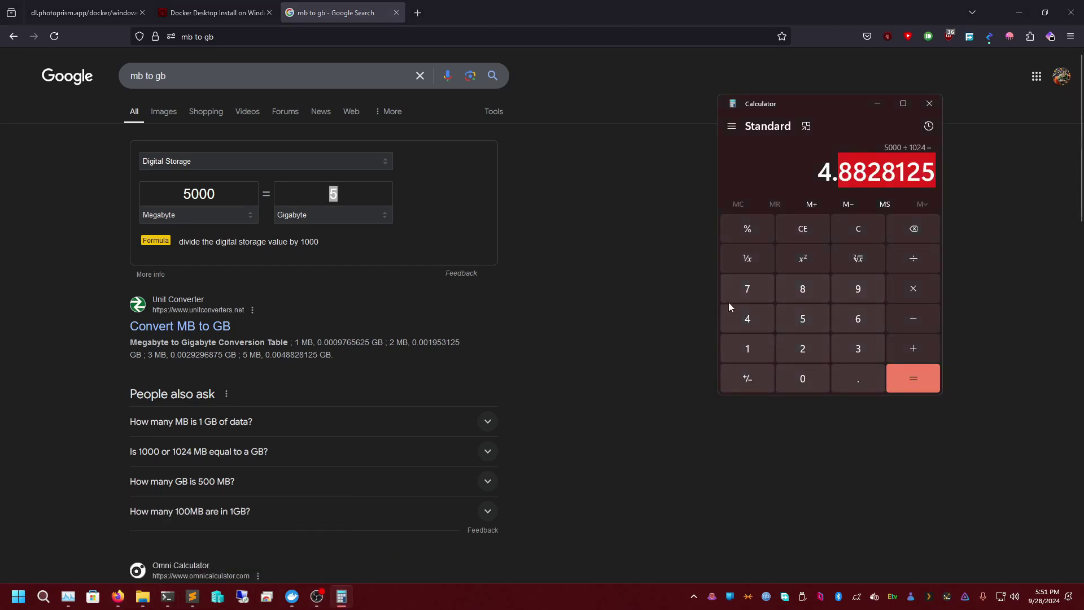
left_click(849, 227)
type("10")
type("*1024")
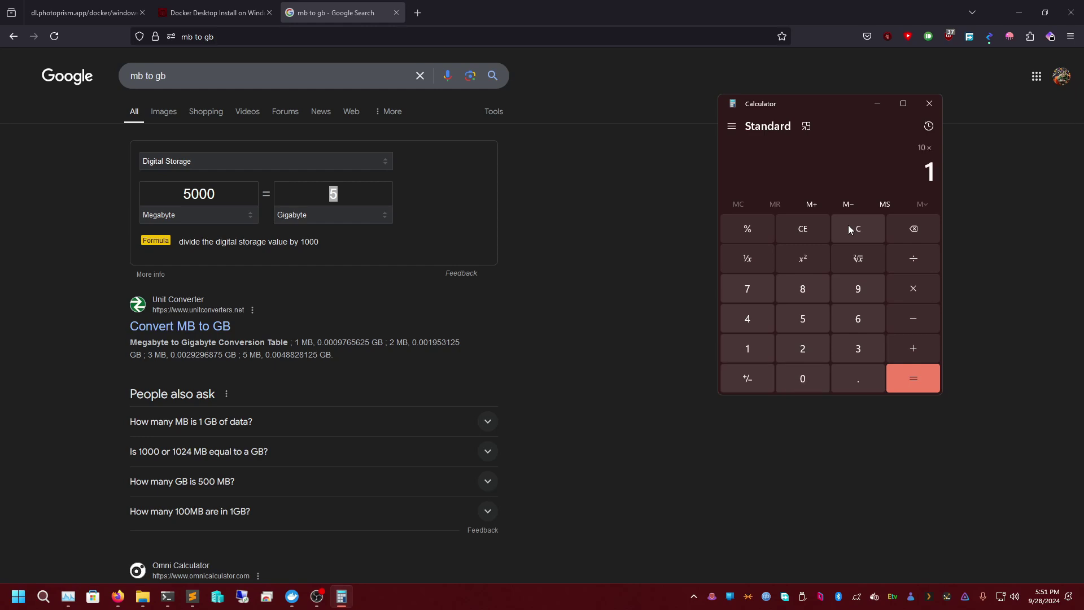
key("Return")
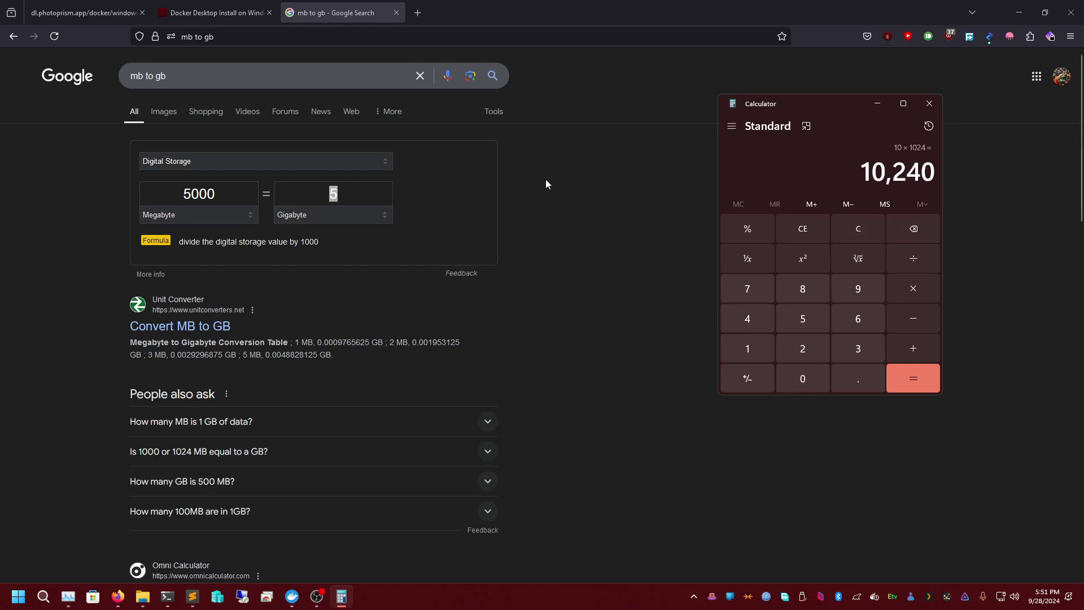
left_click(1045, 12)
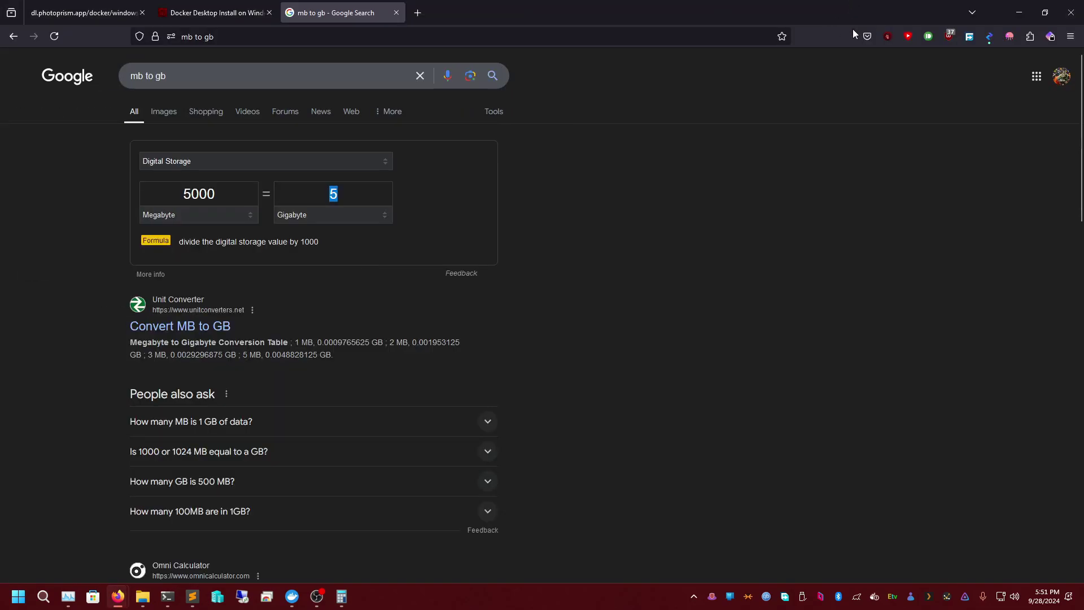
- Change PHOTOPRISM_ORIGINALS_LIMIT on line 56 from 5000 to 10240
left_click(854, 5)
left_click(1020, 12)
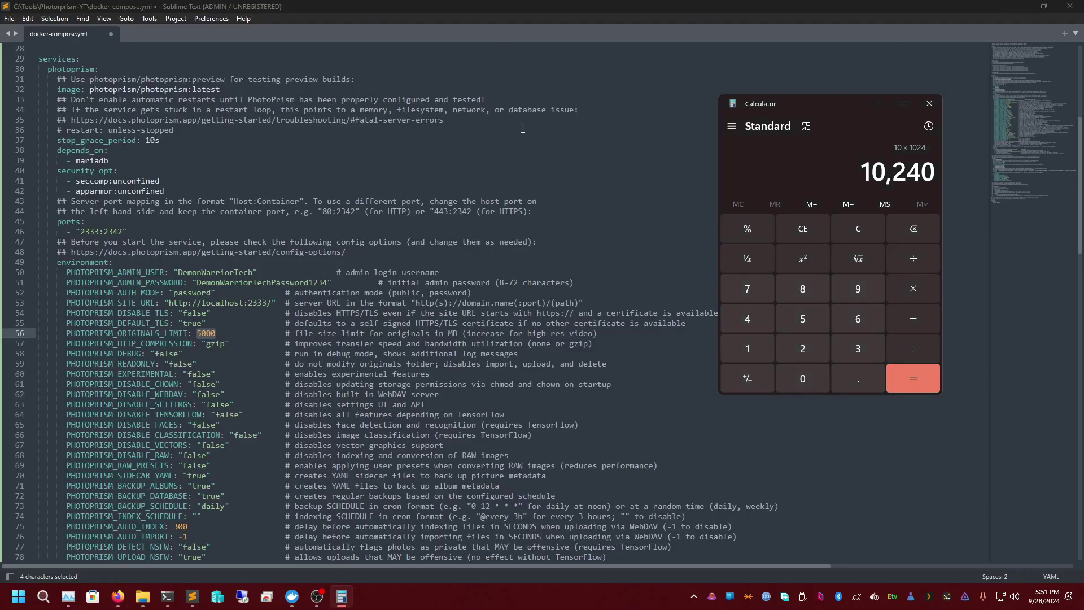
double_click(207, 334)
type("10240")
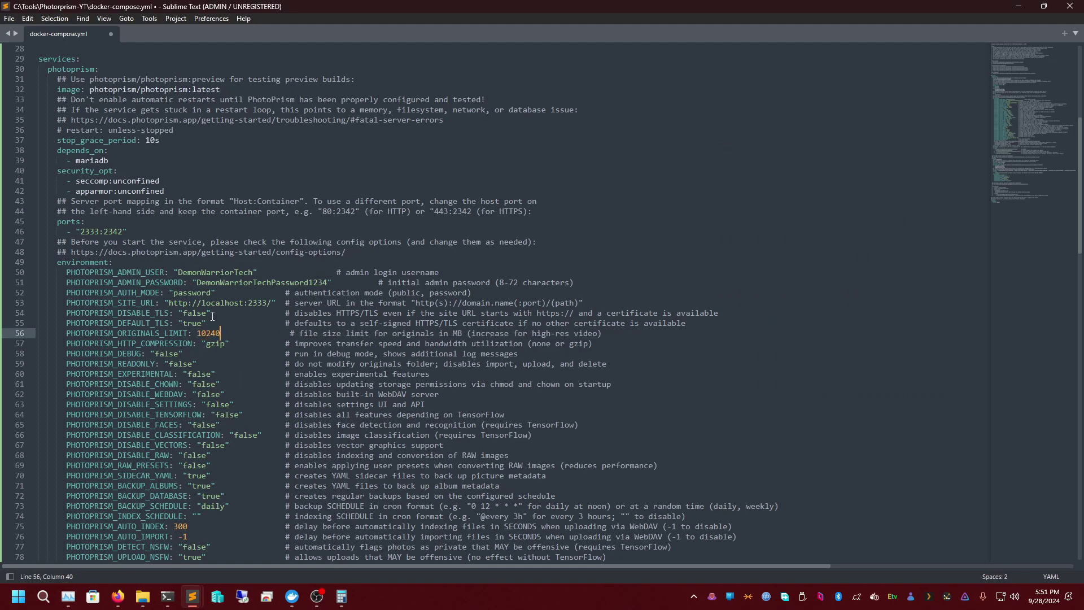
- Review the false values on lines 58–64, down to the TensorFlow setting
double_click(166, 354)
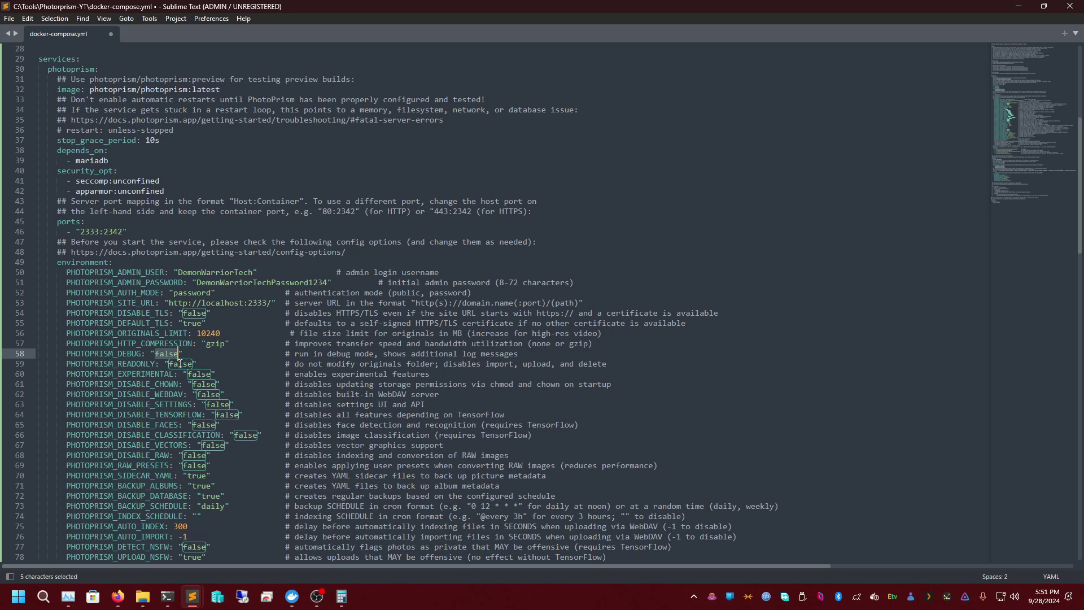
double_click(181, 365)
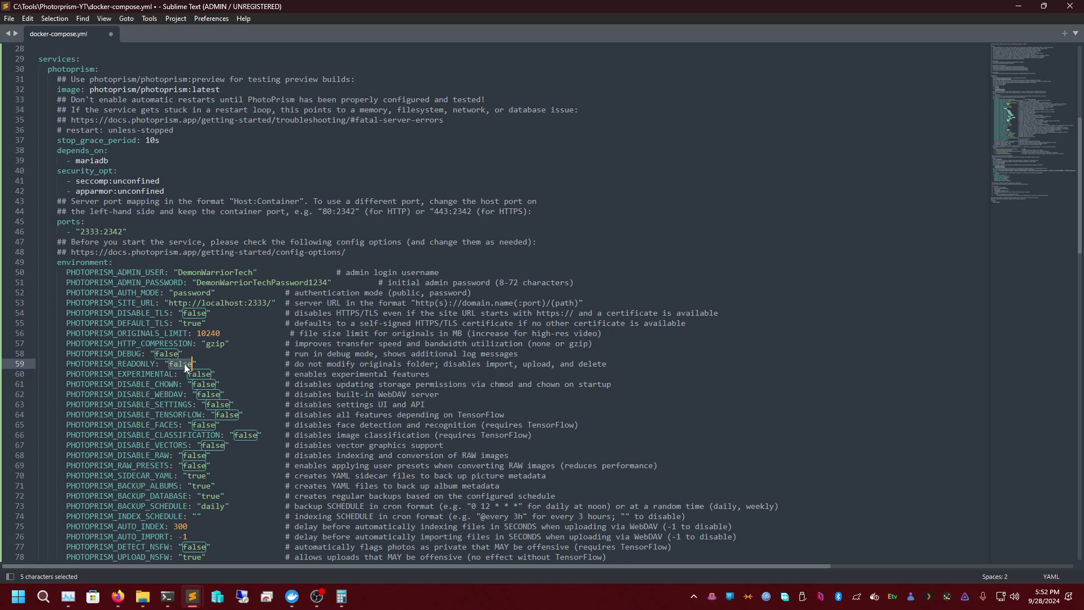
double_click(202, 376)
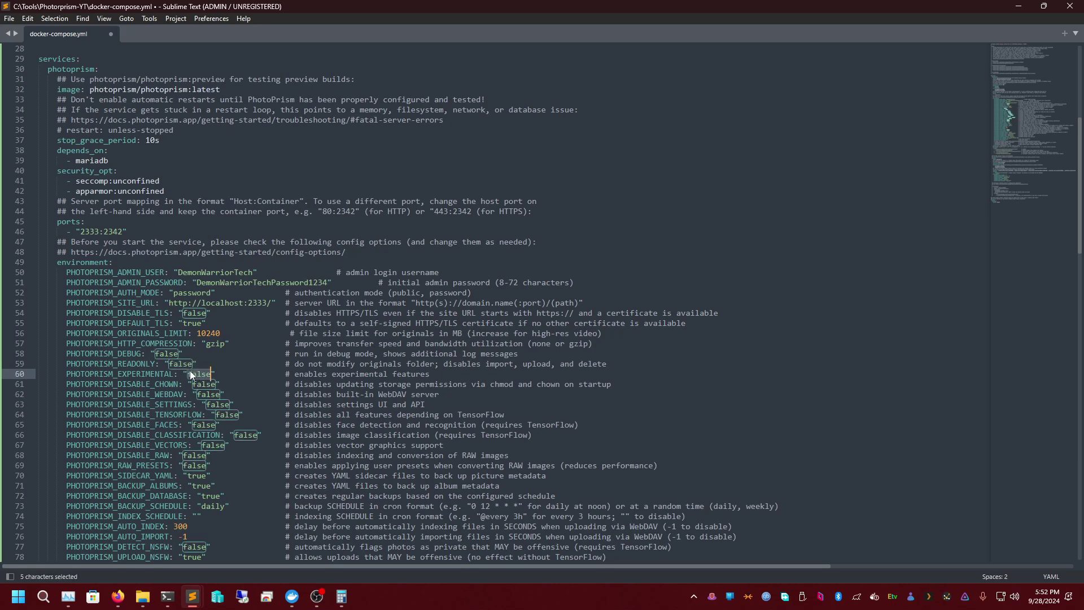
double_click(188, 365)
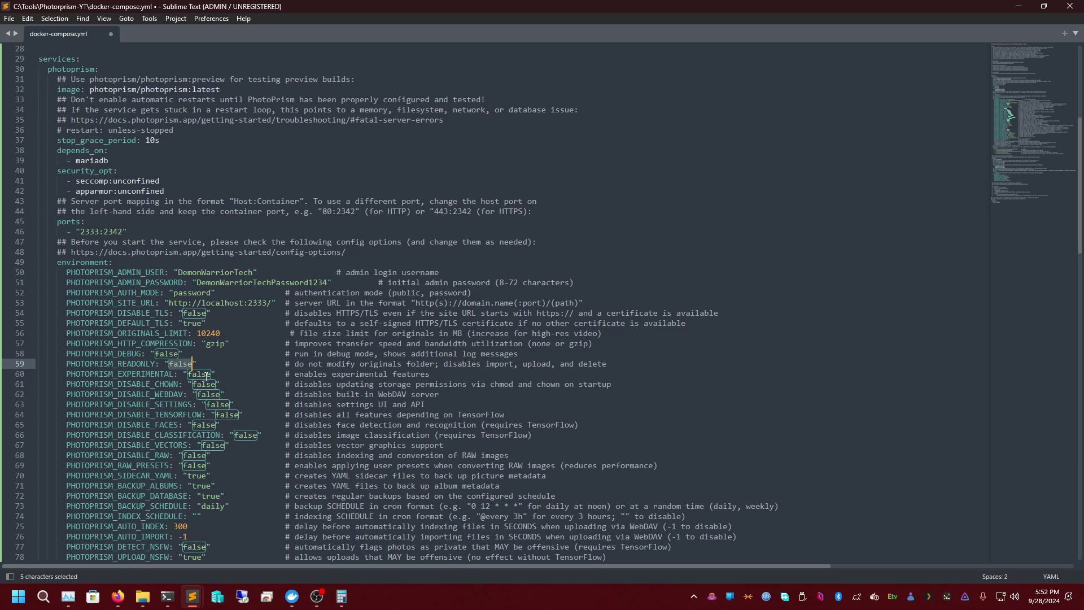
double_click(202, 375)
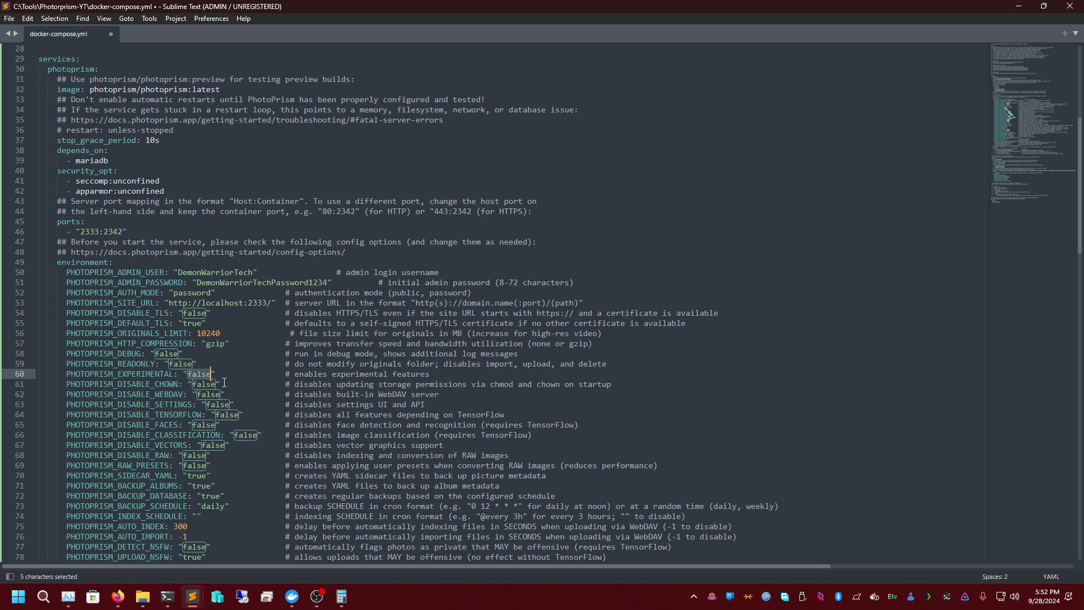
double_click(204, 384)
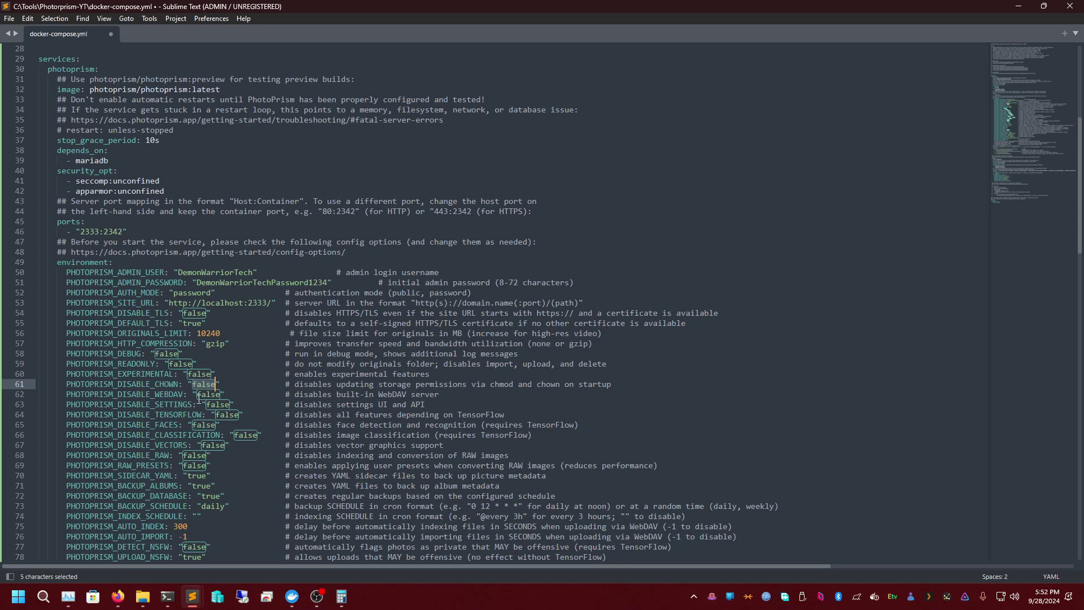
double_click(206, 394)
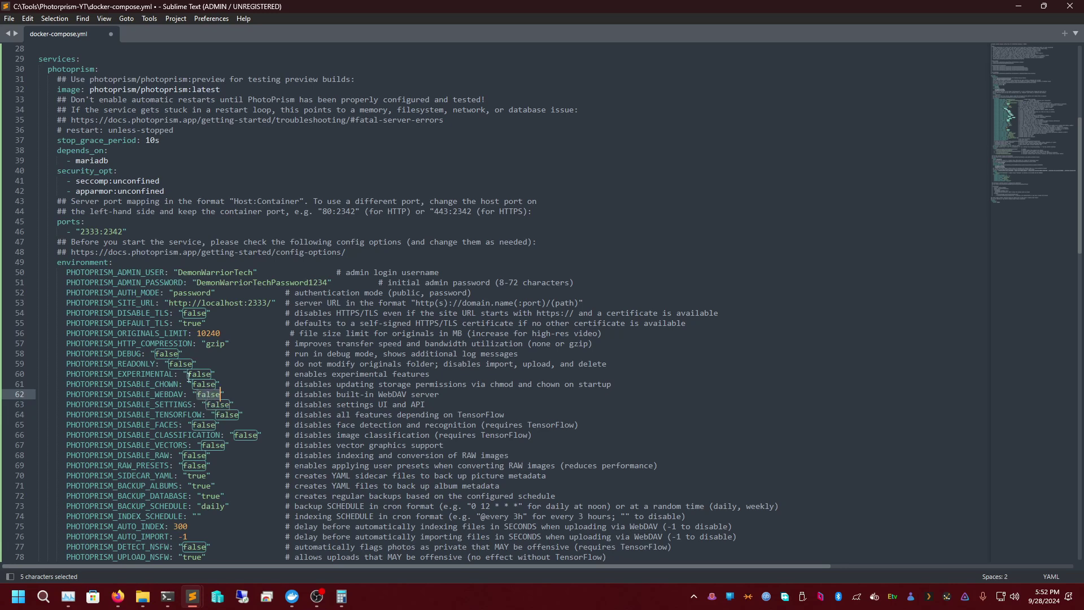
double_click(219, 406)
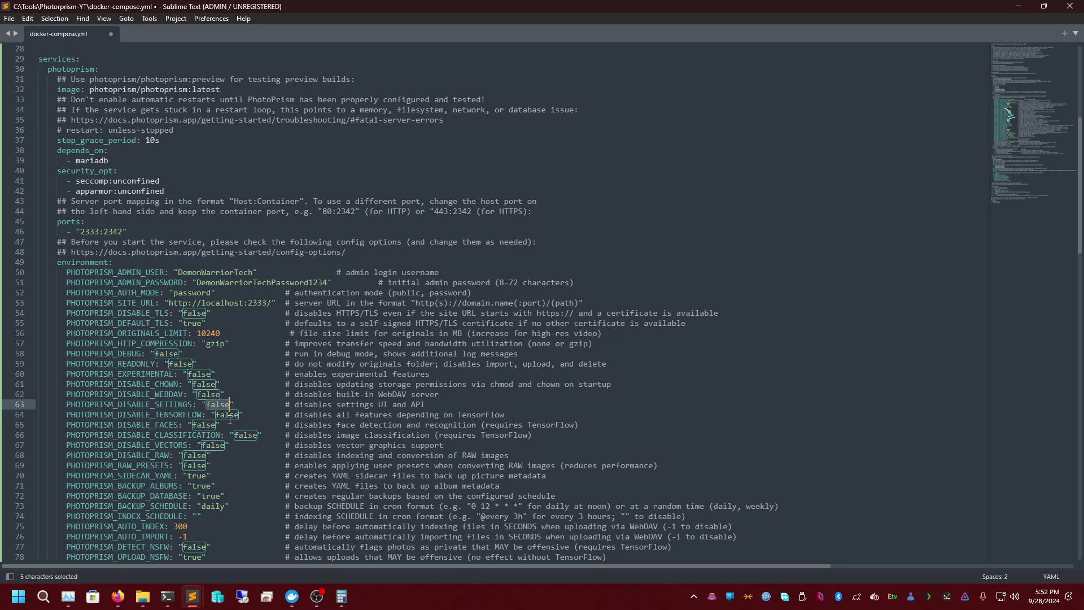
double_click(230, 418)
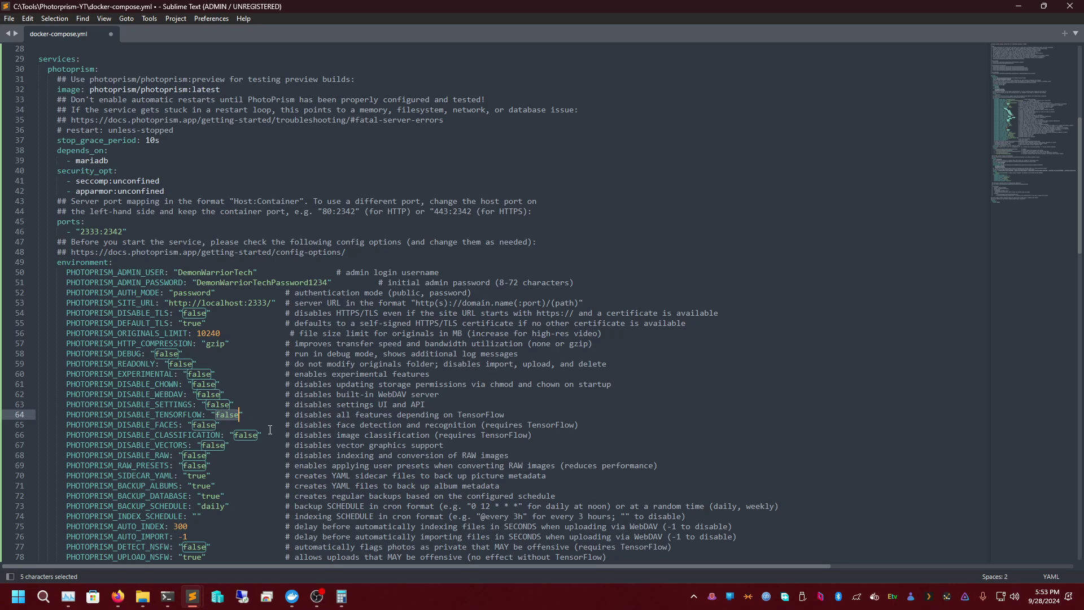
type("true")
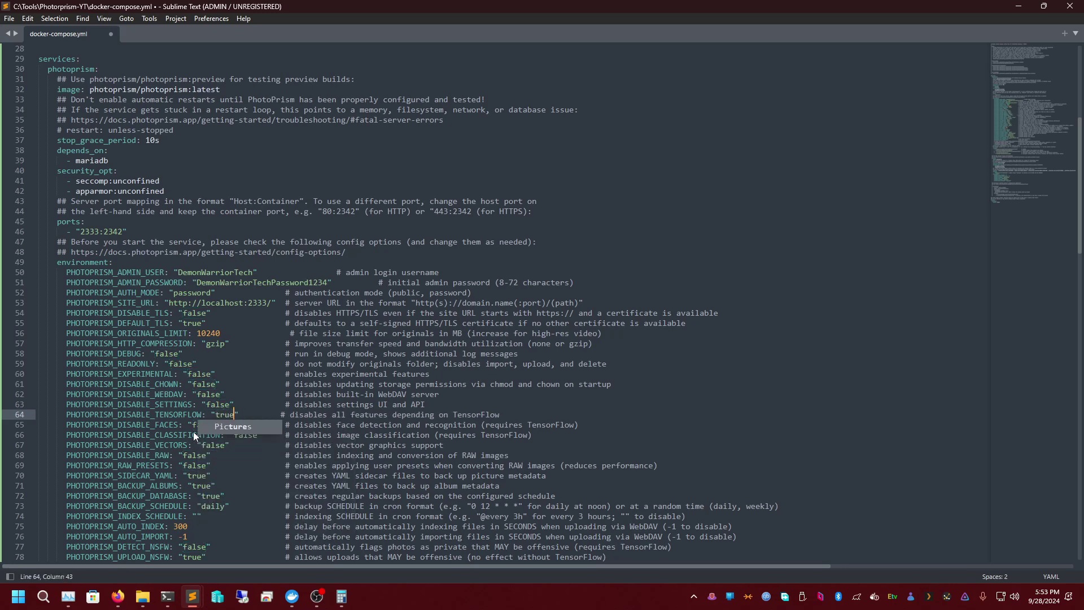
left_click(196, 428)
double_click(196, 427)
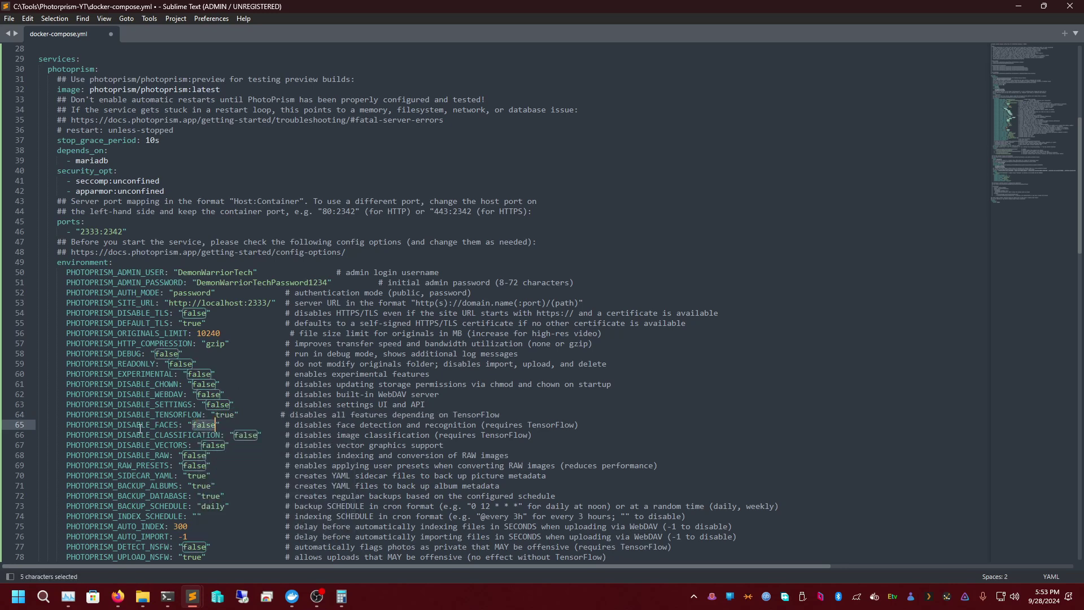
double_click(220, 417)
type("fal;s")
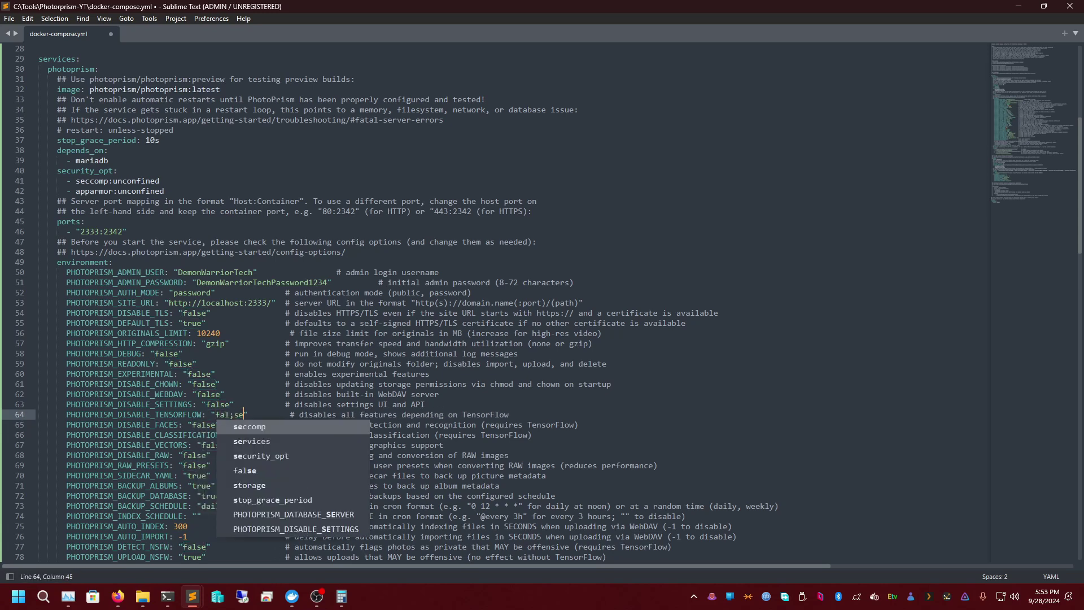
key("BackSpace")
type("se")
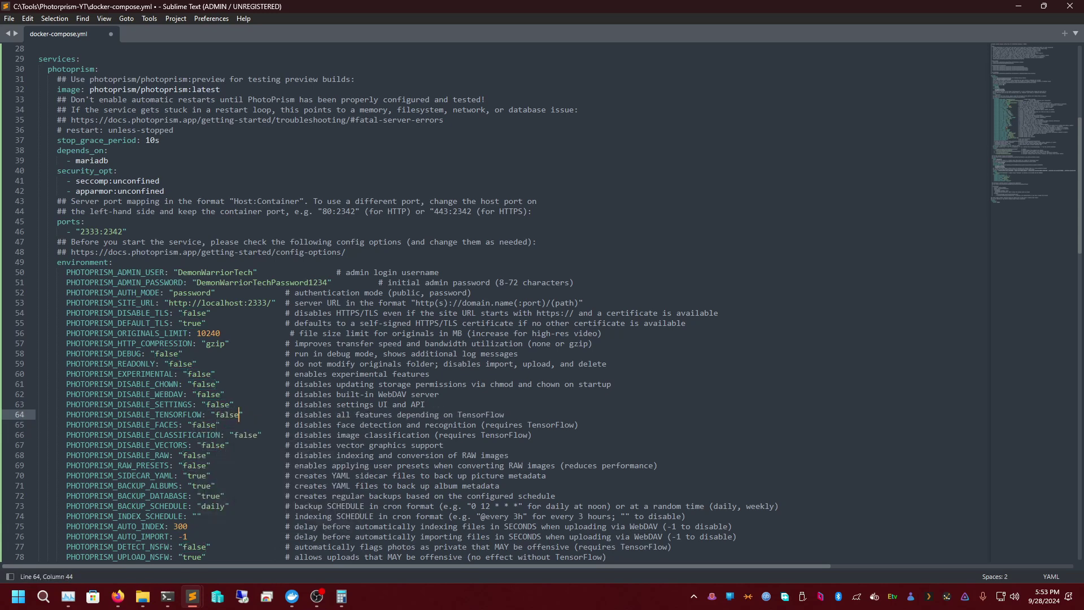
double_click(167, 424)
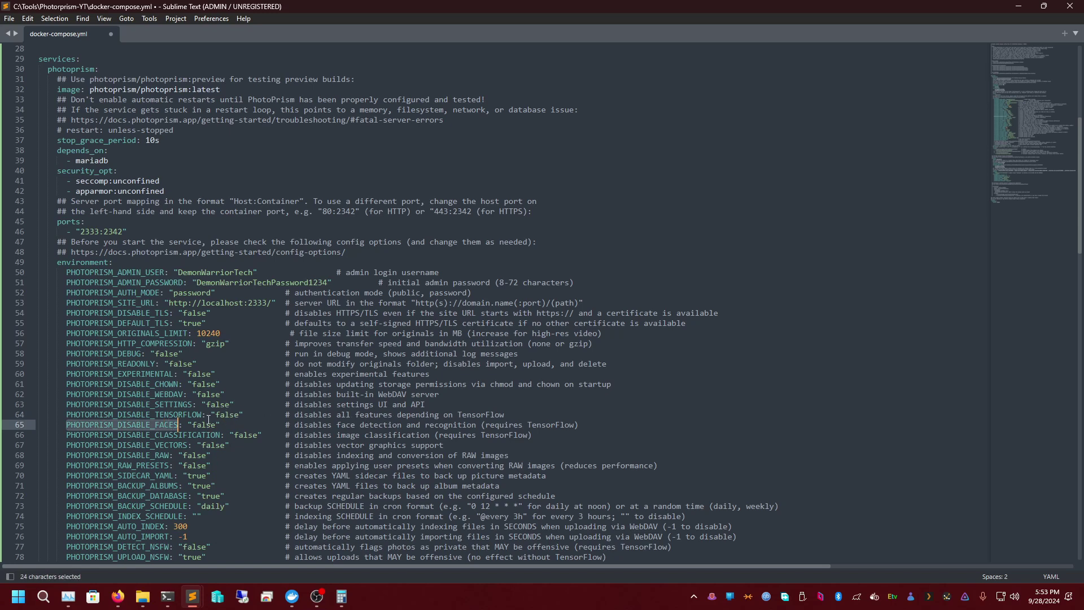
double_click(171, 436)
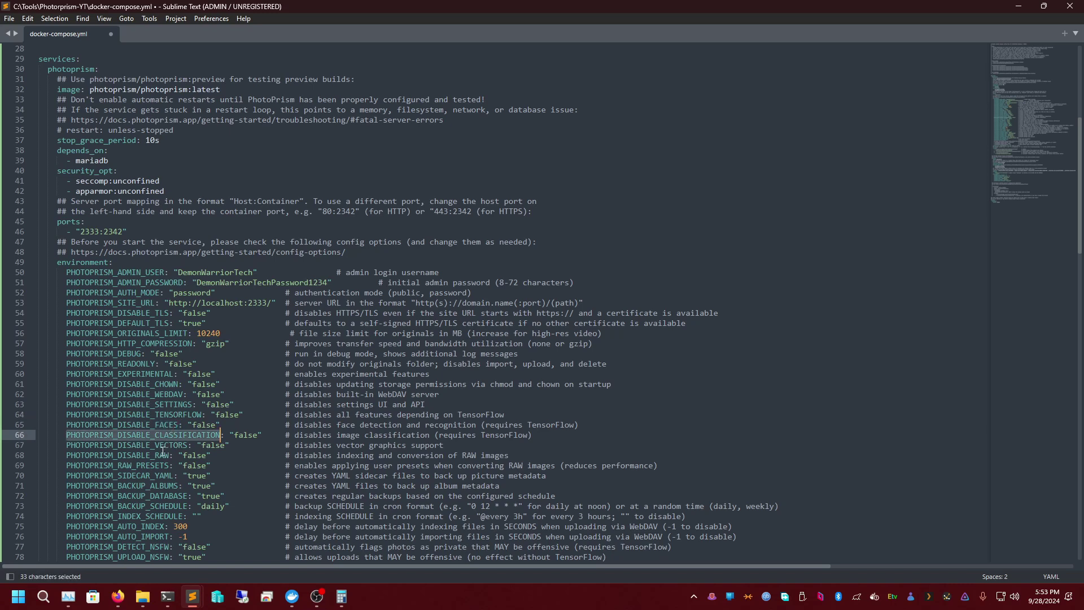
double_click(165, 446)
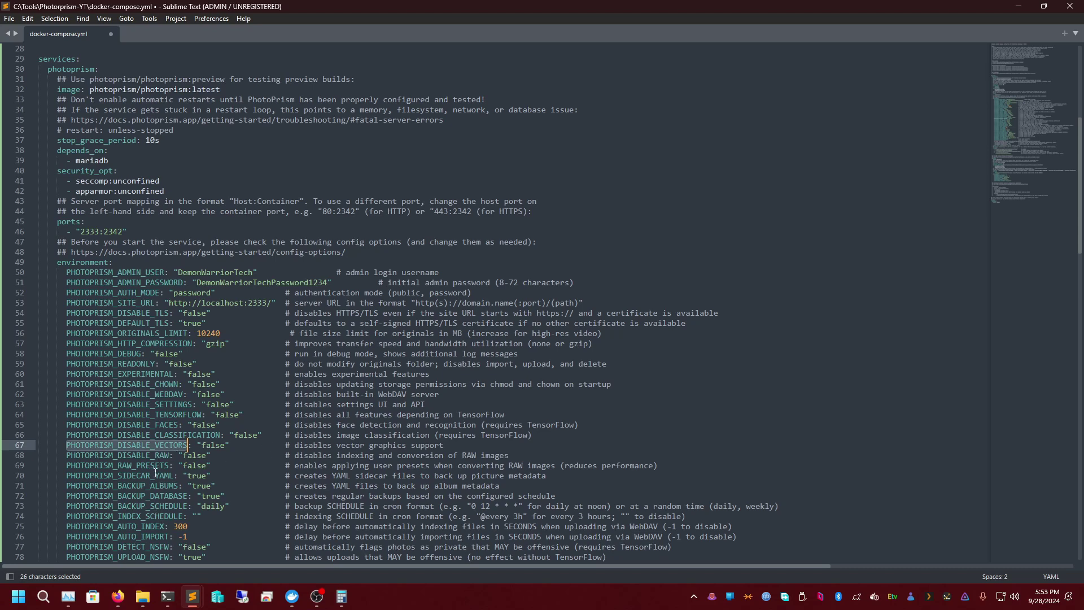
double_click(195, 485)
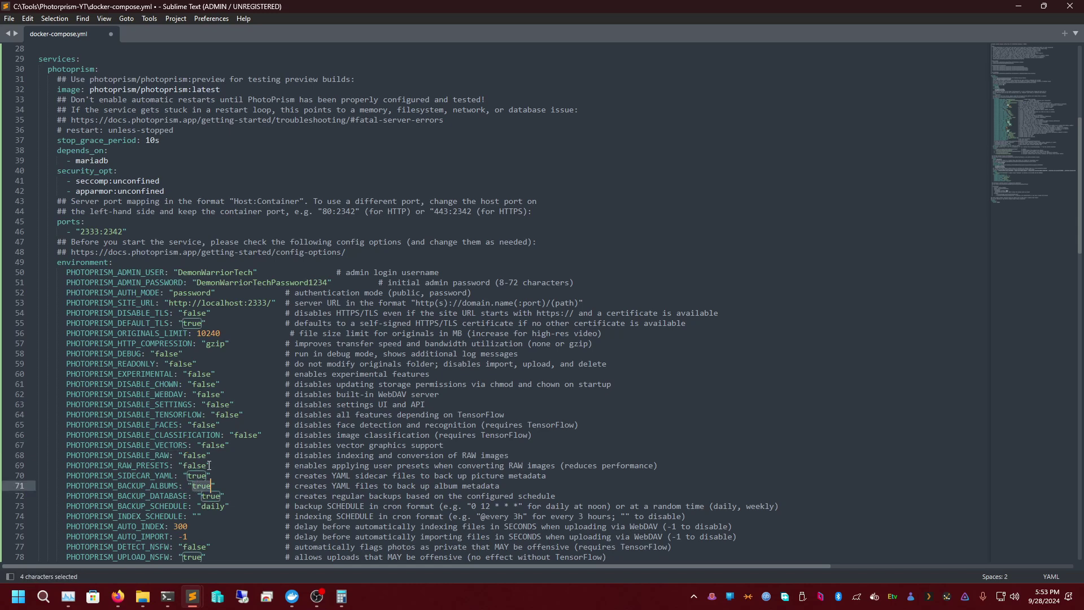
scroll(198, 491, "down", 3)
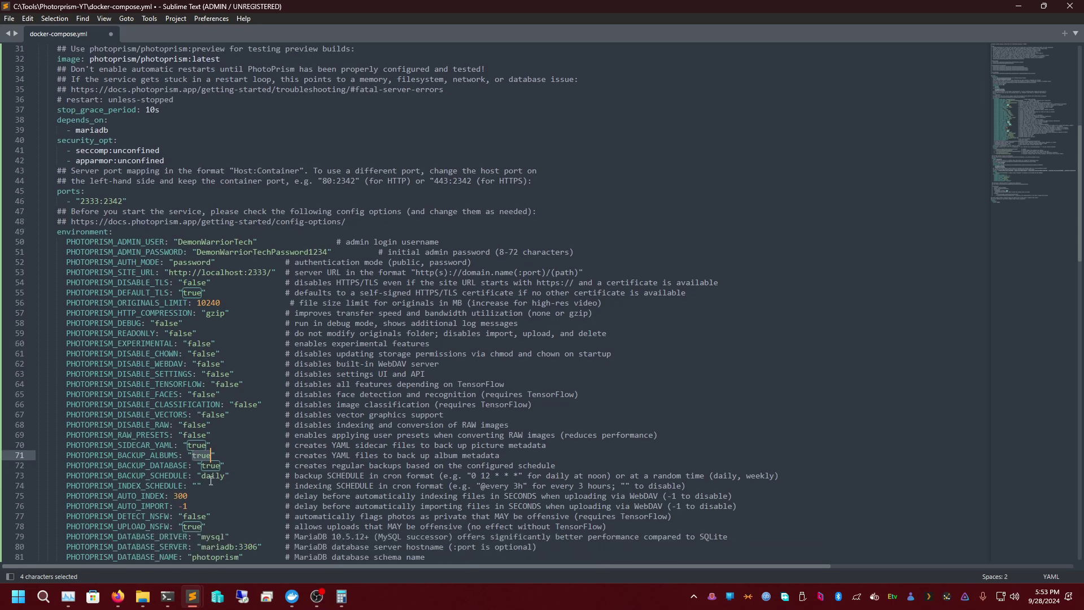
left_click(203, 427)
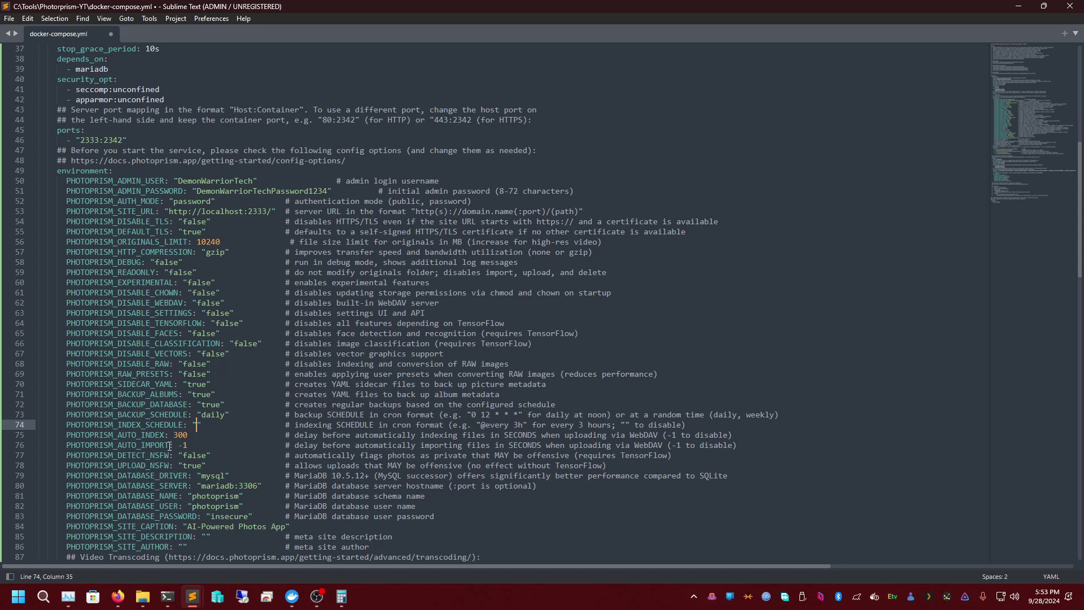
left_click(210, 404)
double_click(210, 415)
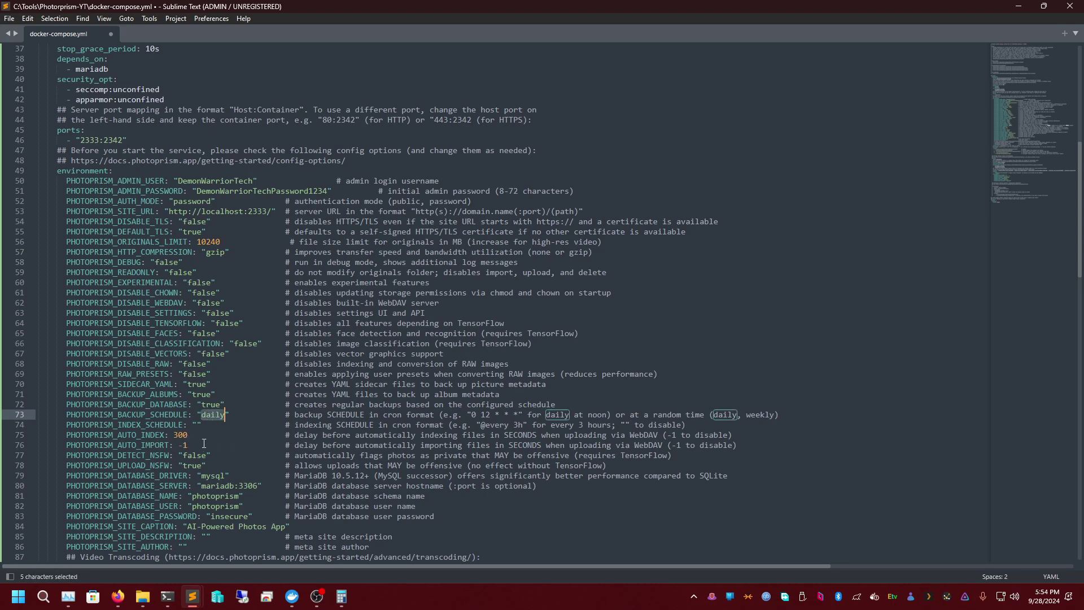
double_click(181, 435)
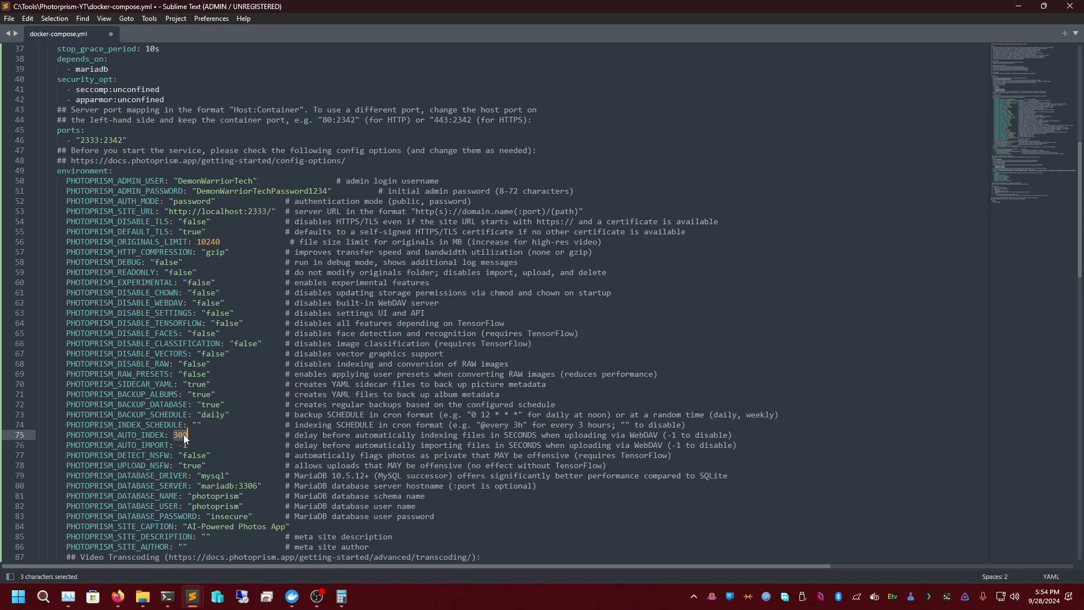
double_click(185, 445)
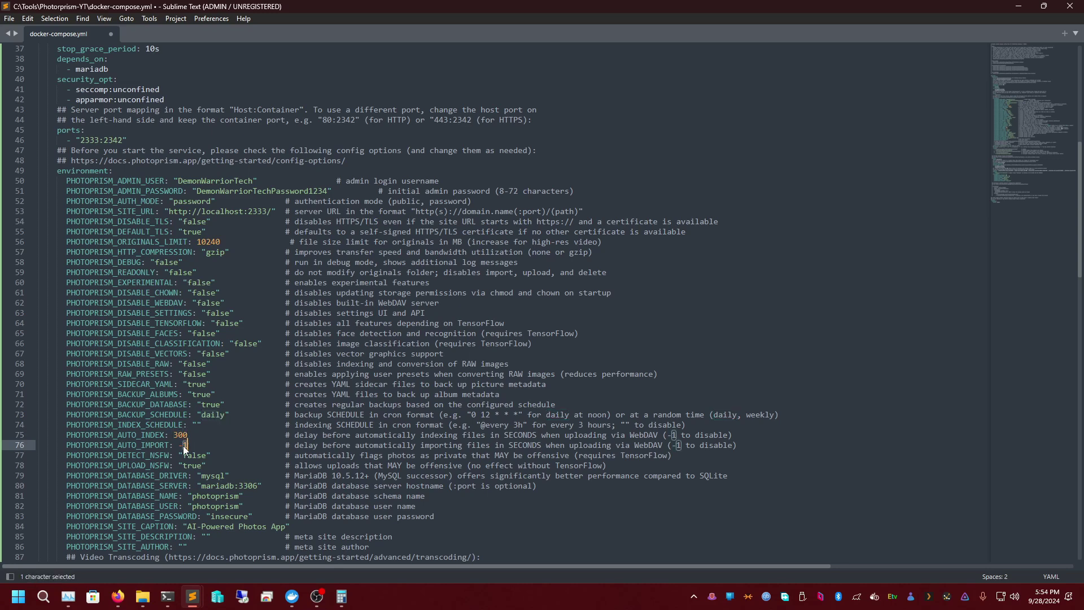
left_click(184, 435)
double_click(183, 436)
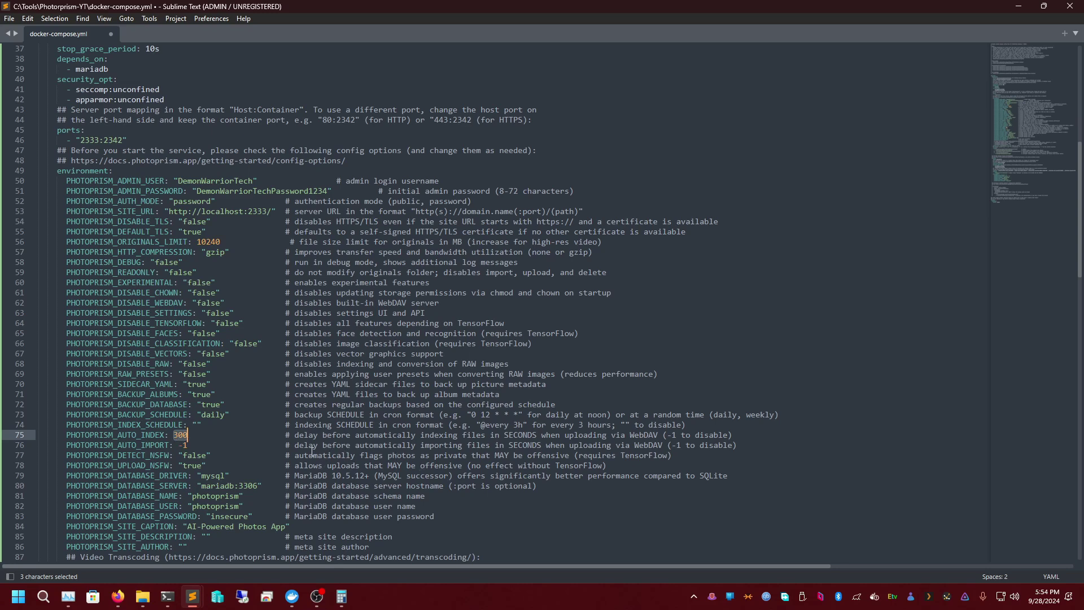
left_click(174, 445)
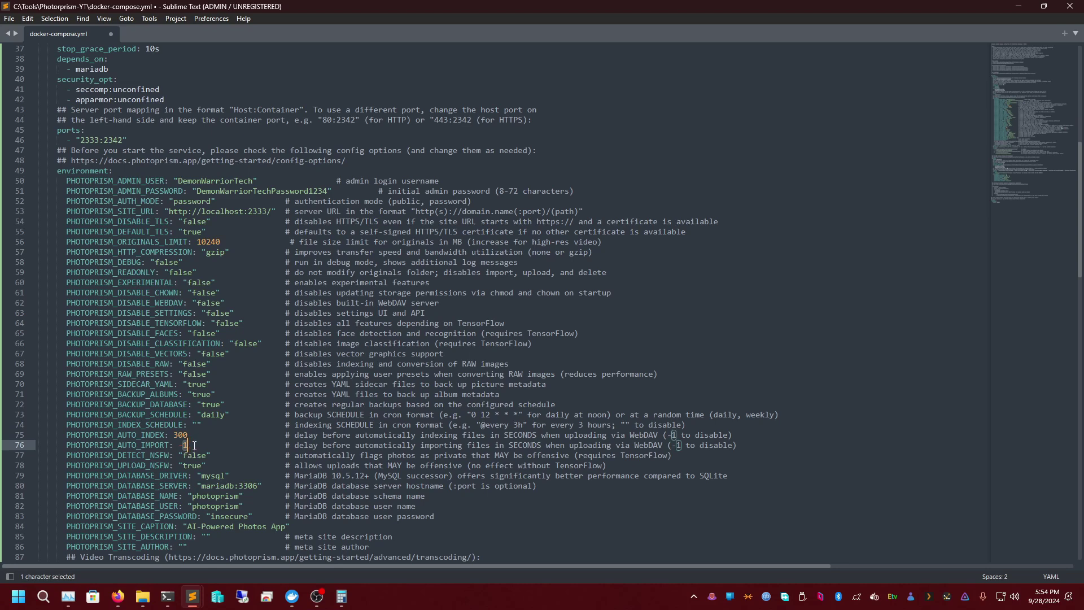
left_click(193, 446)
left_click(185, 444)
double_click(184, 446)
double_click(190, 456)
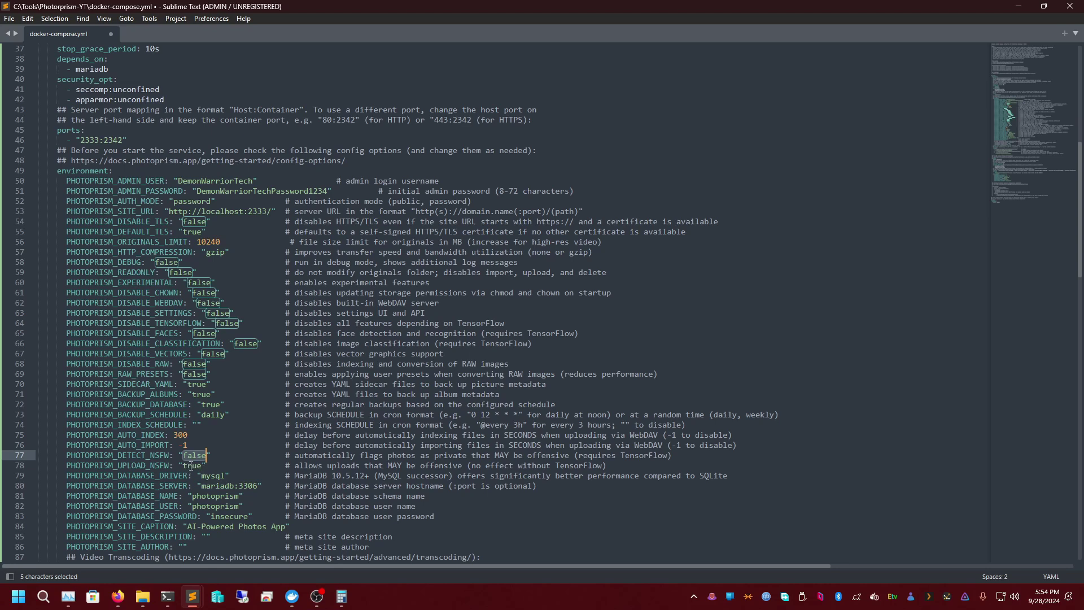
double_click(191, 465)
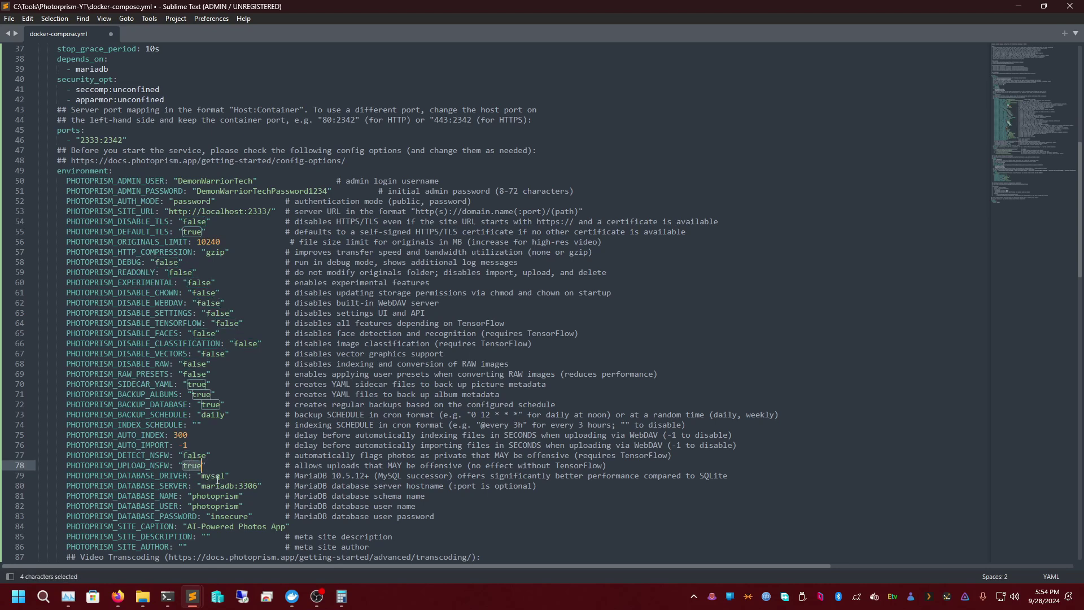
double_click(212, 478)
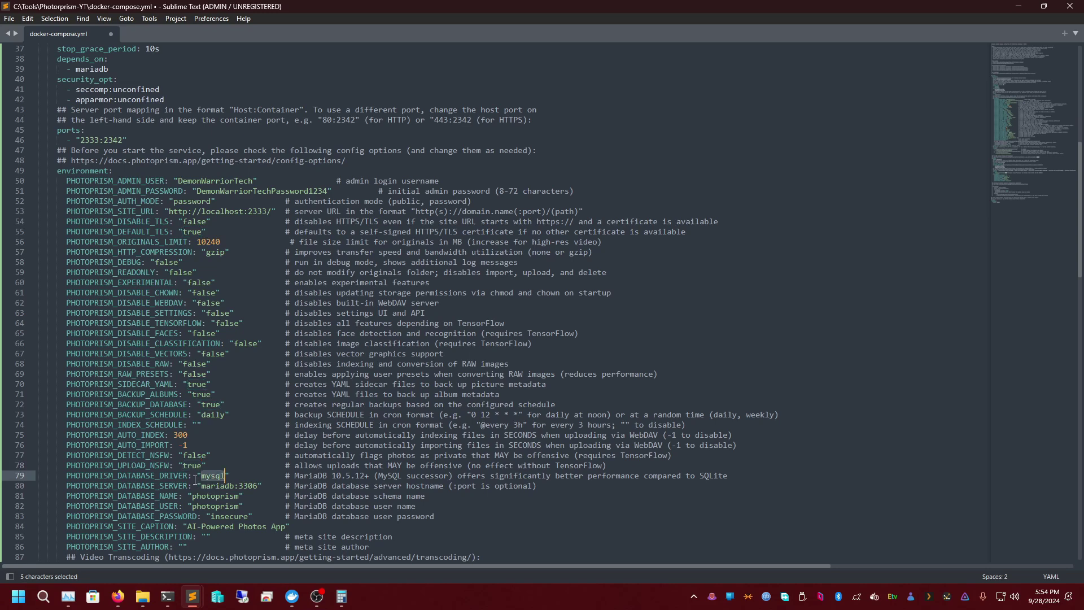
double_click(187, 466)
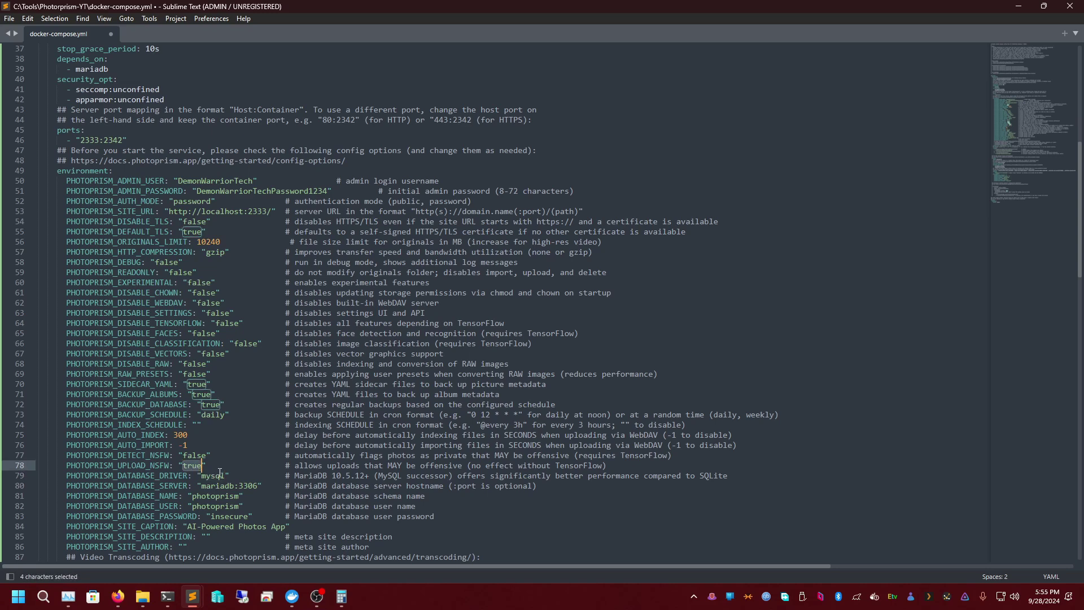
double_click(213, 476)
double_click(216, 485)
left_click(235, 486)
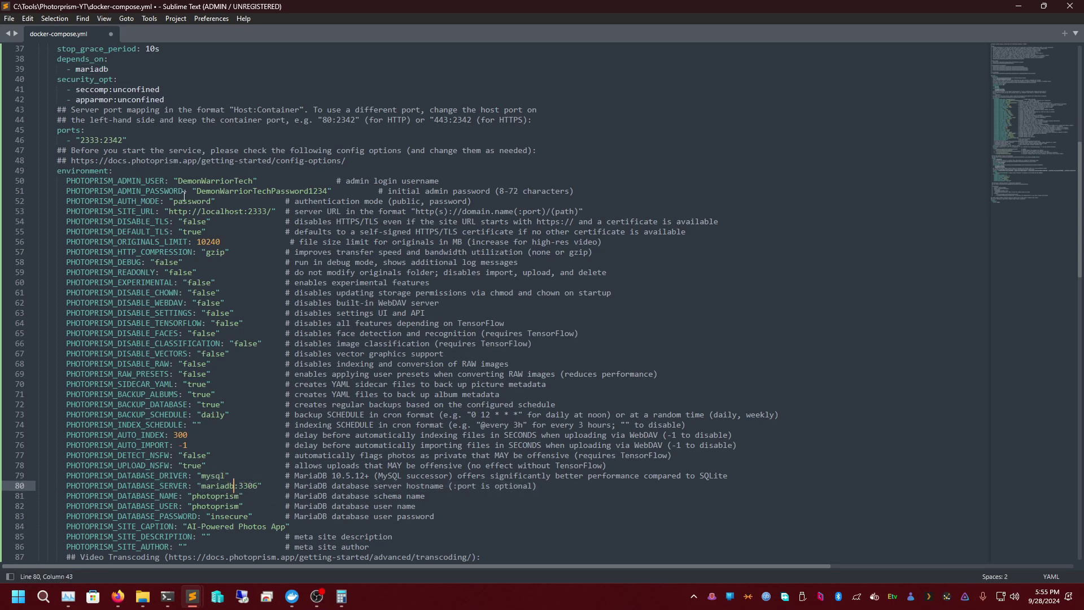
scroll(157, 128, "up", 1)
double_click(89, 99)
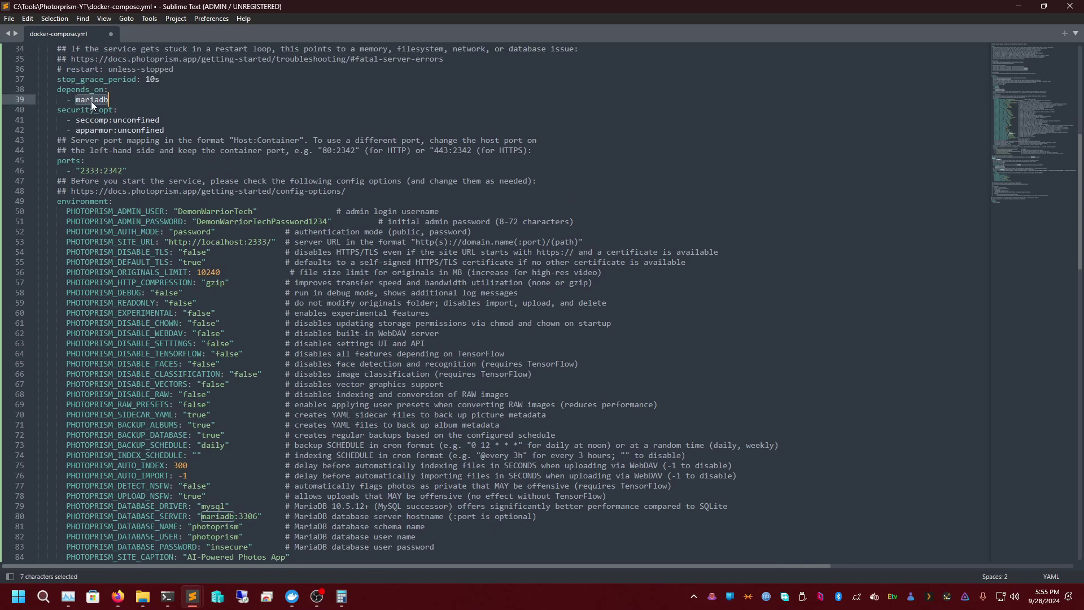
scroll(151, 361, "down", 2)
left_click(243, 456)
double_click(217, 456)
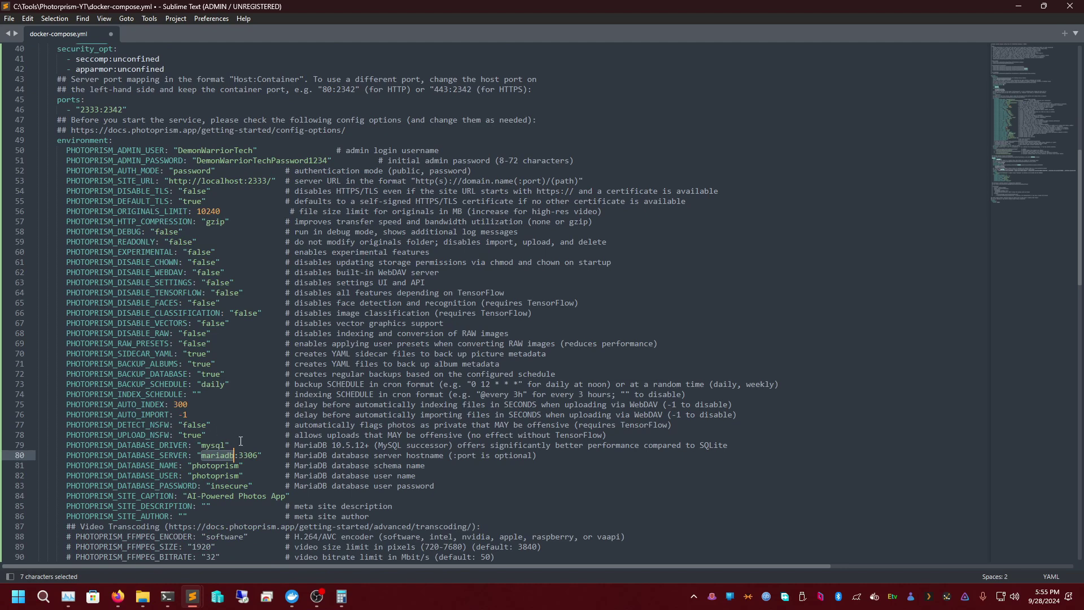
left_click(208, 466)
double_click(208, 466)
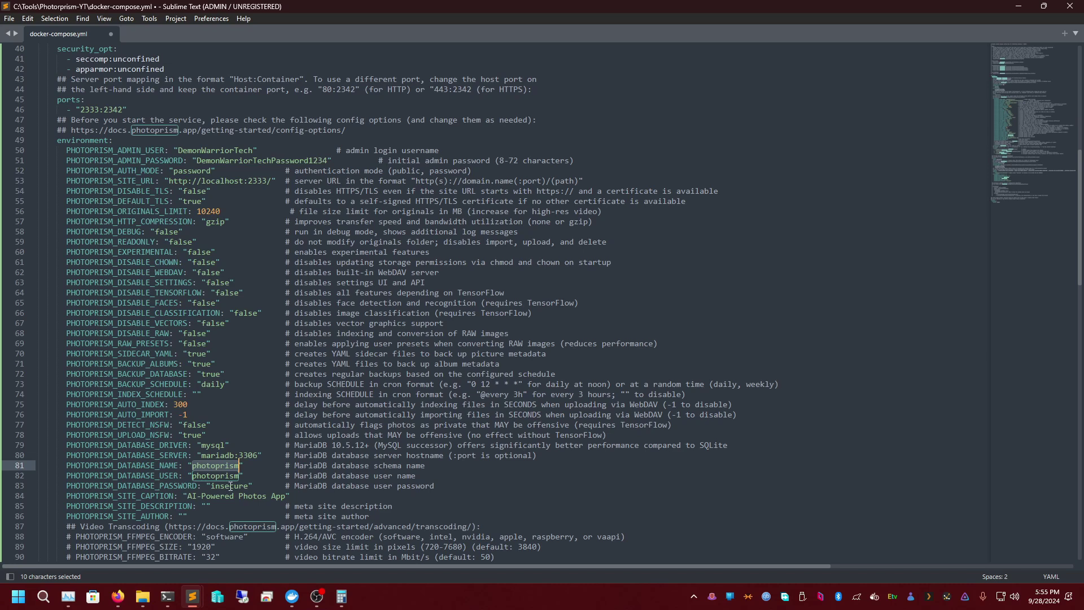
double_click(226, 486)
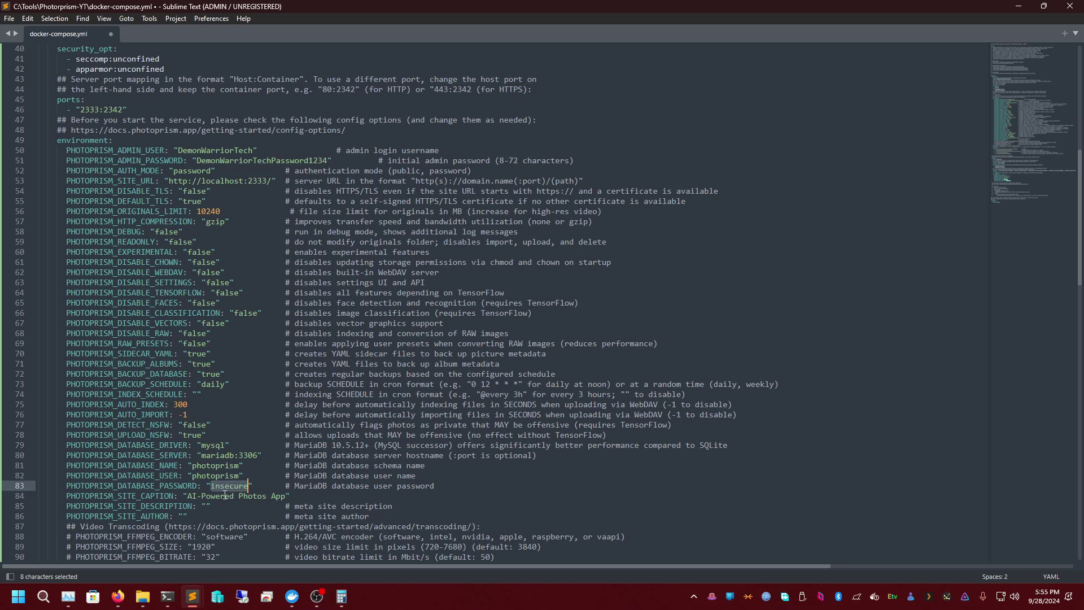
left_click(219, 501)
triple_click(220, 500)
left_click(285, 497)
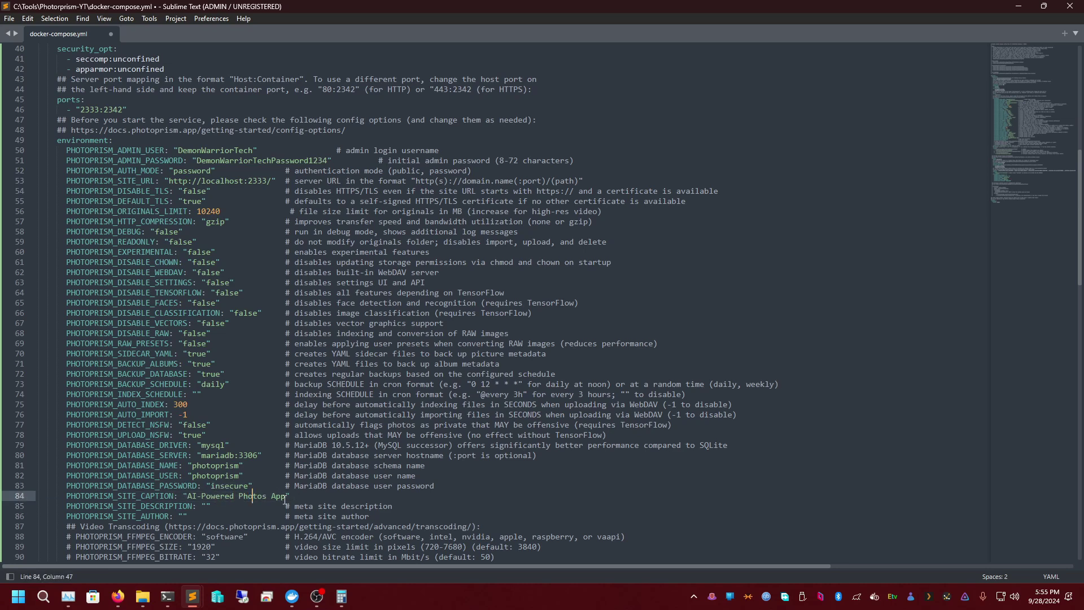
double_click(223, 484)
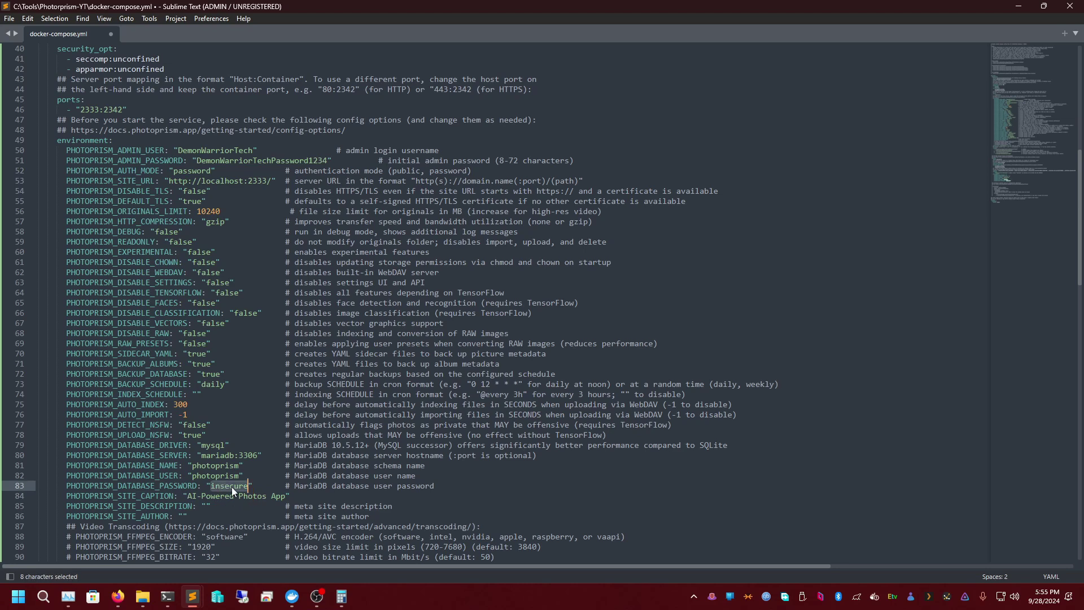
scroll(205, 492, "down", 1)
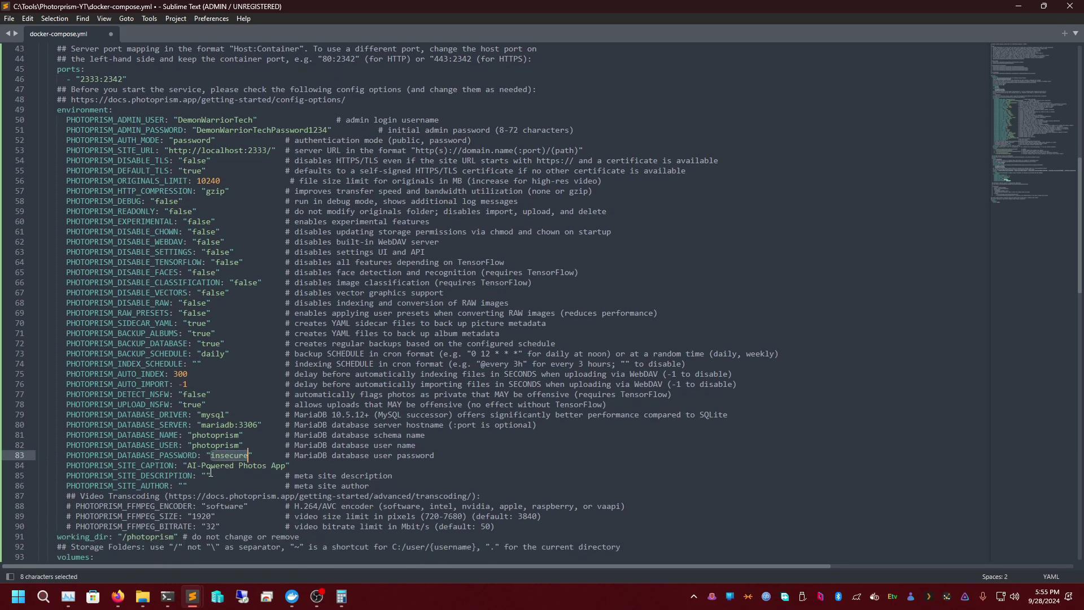
scroll(179, 471, "down", 1)
- Replace the 'AI-Powered Photos App' caption with 'Our Family Memories All in One Place!'
left_click(219, 437)
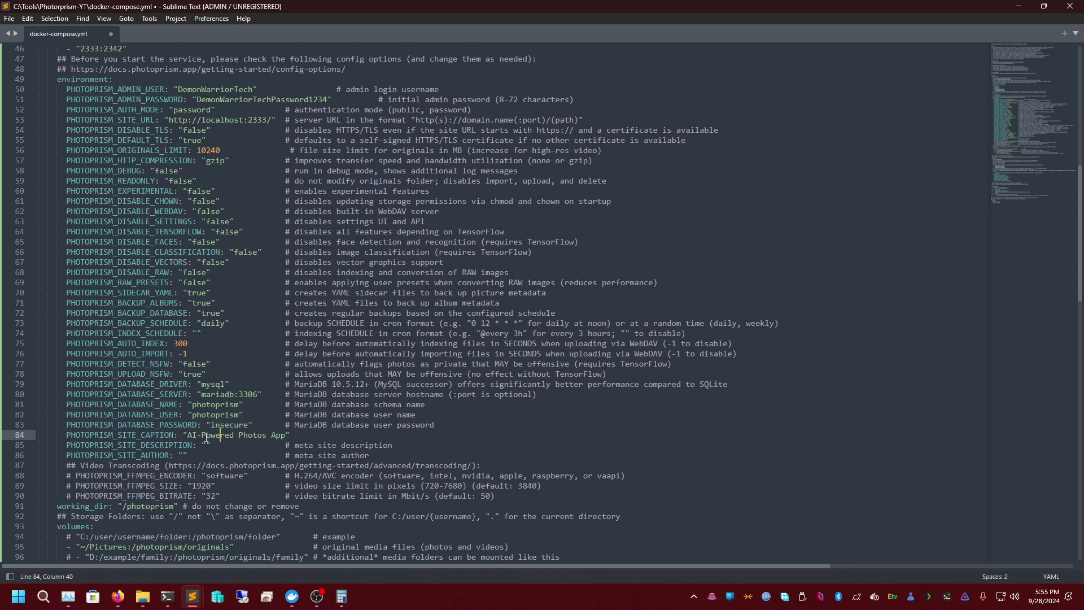
left_click_drag(189, 435, 285, 436)
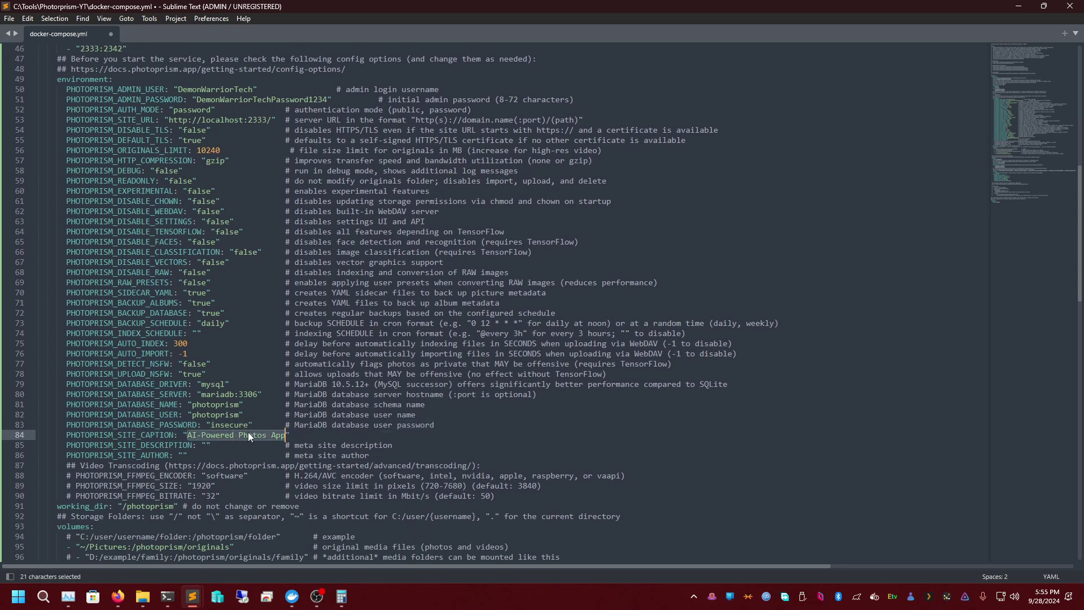
type("Our")
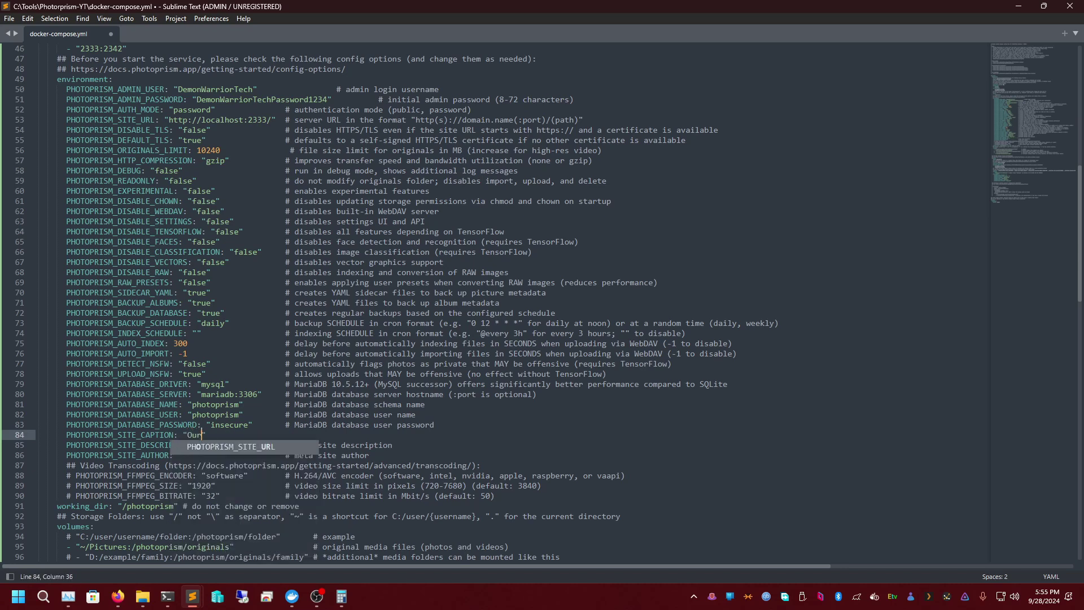
type(" Family mem")
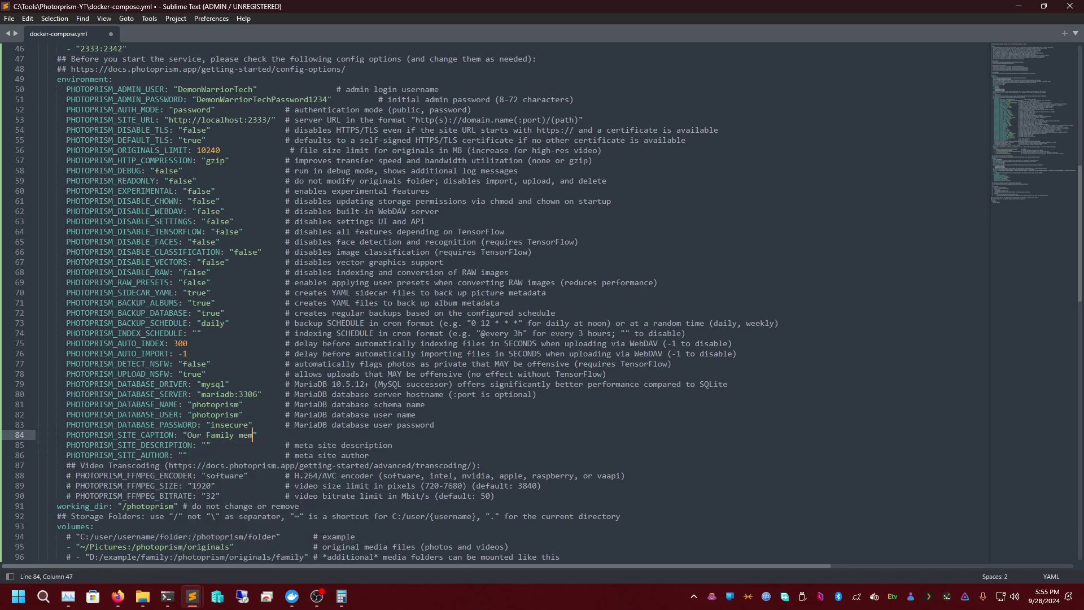
key("BackSpace")
key("BackSpace")
key("BackSpace")
type("Memor")
type("ies All in On")
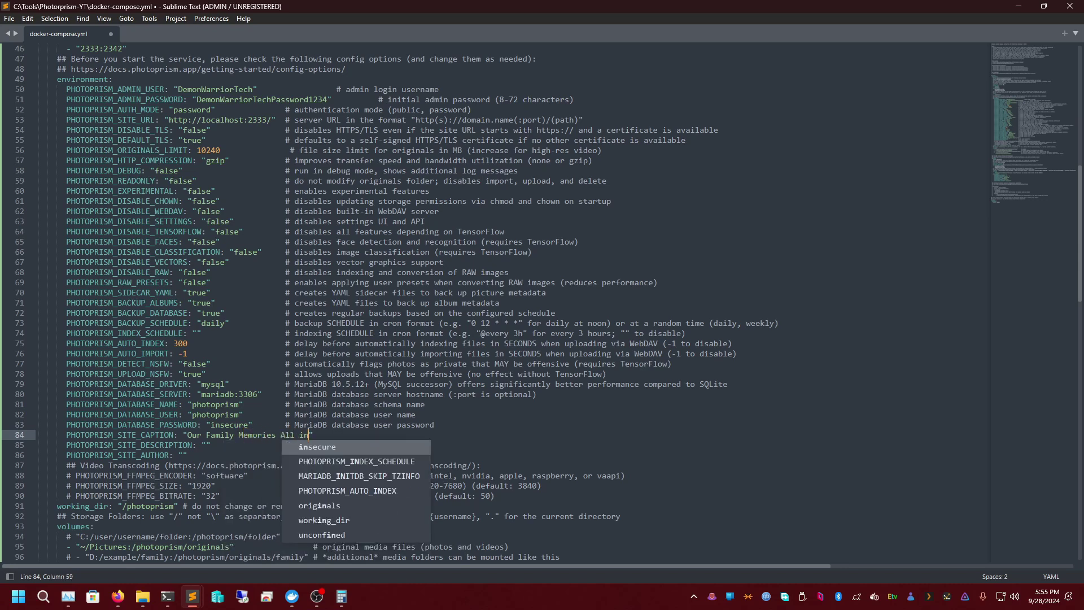
key("BackSpace")
type("e pl")
key("BackSpace")
key("BackSpace")
type("Place!")
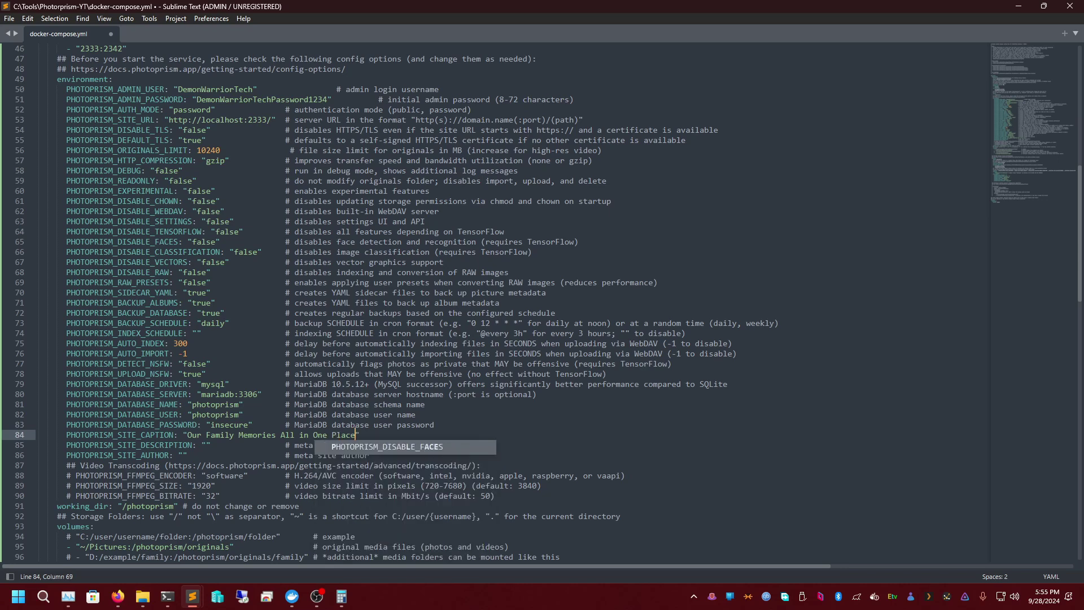
- Type the site description 'All Our Precious Memories can be Viewed Here'
left_click(207, 445)
type("Our FAM")
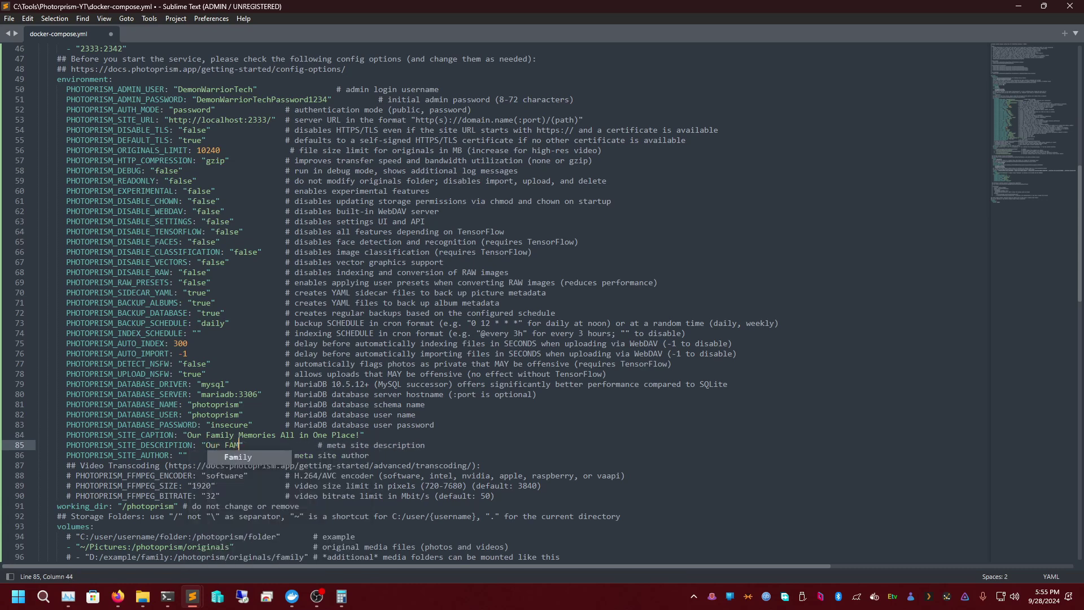
key("BackSpace")
key("BackSpace")
key("BackSpace")
key("BackSpace")
key("BackSpace")
key("BackSpace")
key("BackSpace")
type("al")
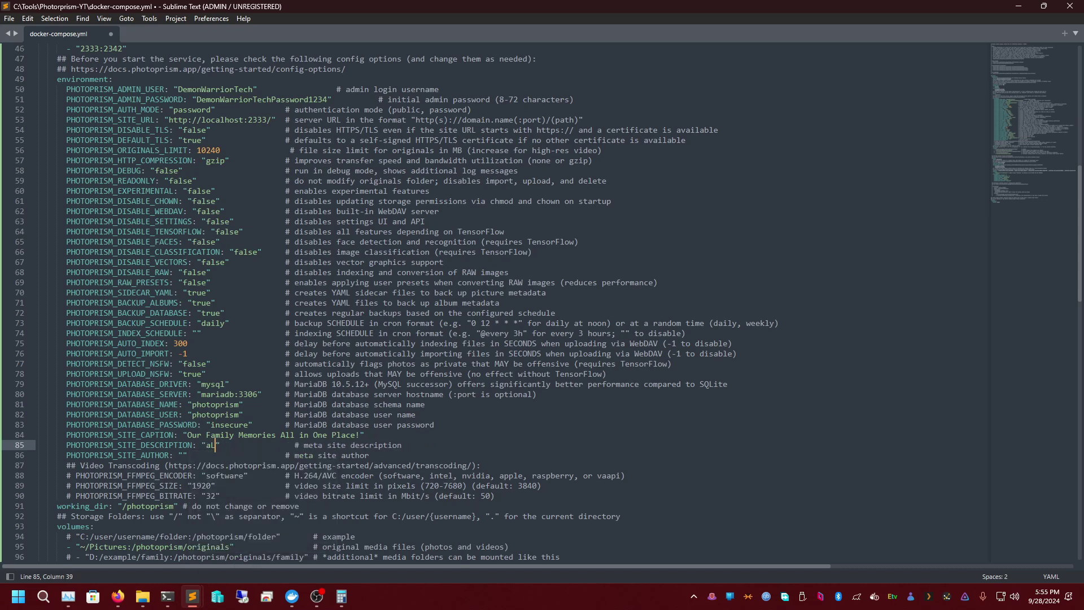
key("BackSpace")
key("BackSpace")
type("All o")
key("BackSpace")
type("Our PRe")
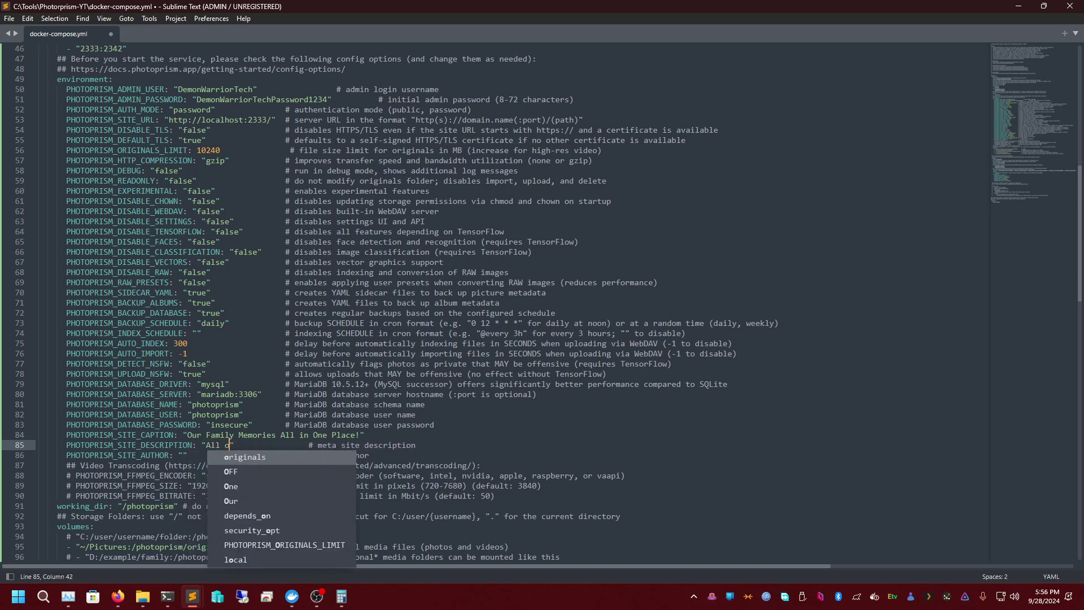
key("BackSpace")
key("BackSpace")
type("reciouse")
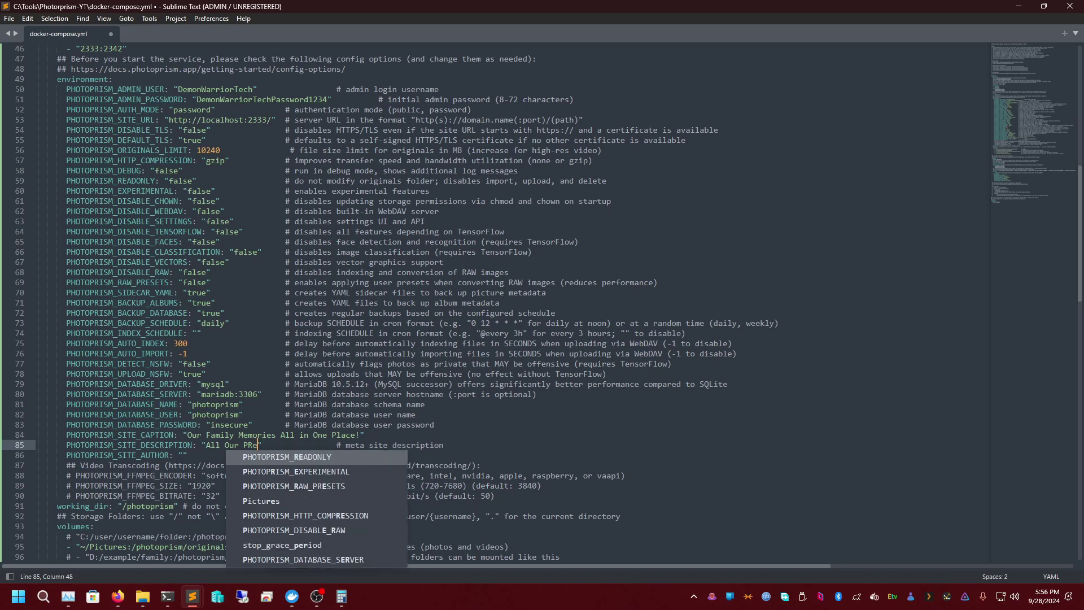
type("Mmeori")
key("BackSpace")
key("BackSpace")
key("BackSpace")
key("BackSpace")
key("BackSpace")
type("emories can be F")
key("BackSpace")
type("Viewed")
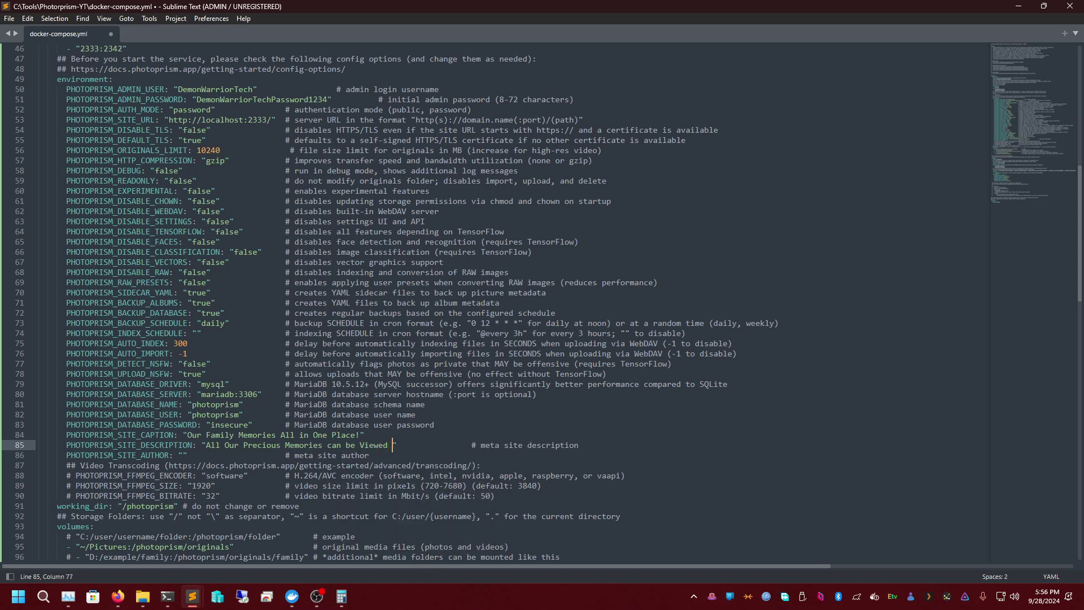
type(" Here")
- Capitalise 'can' to 'Can' in the site description
left_click(333, 445)
key("BackSpace")
type("C")
key("Down")
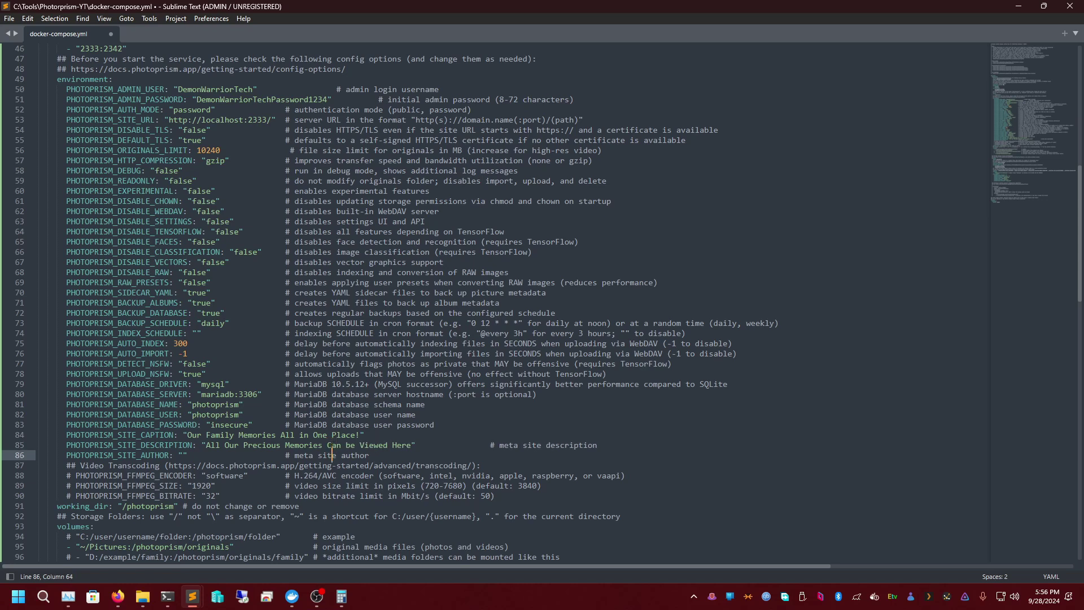
key("Up")
key("Left")
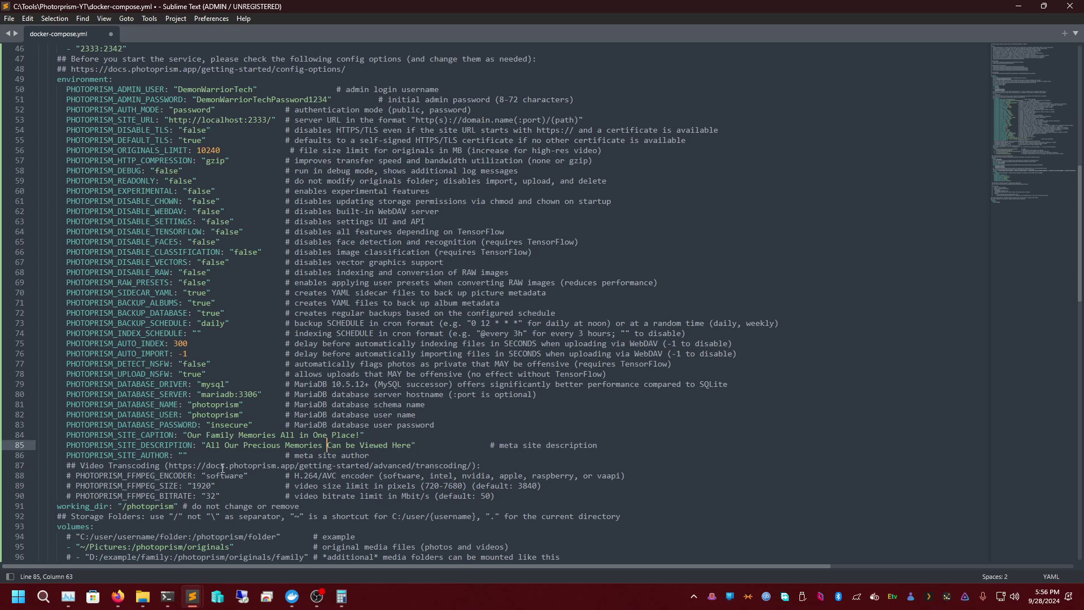
- Fill in the site author as the channel name followed by 'Photos'
left_click(183, 455)
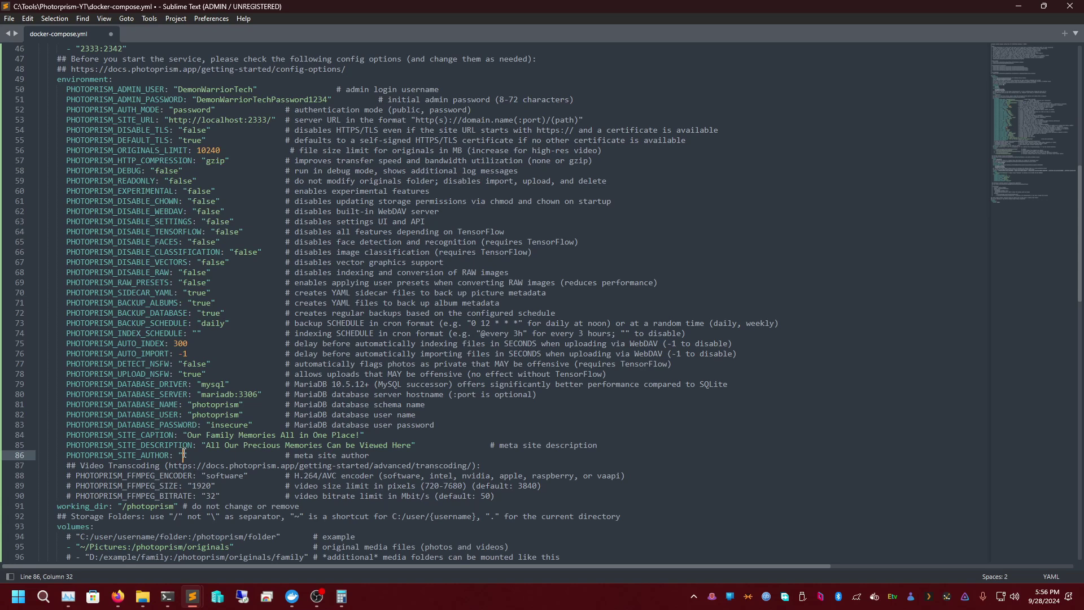
type("DemoNw")
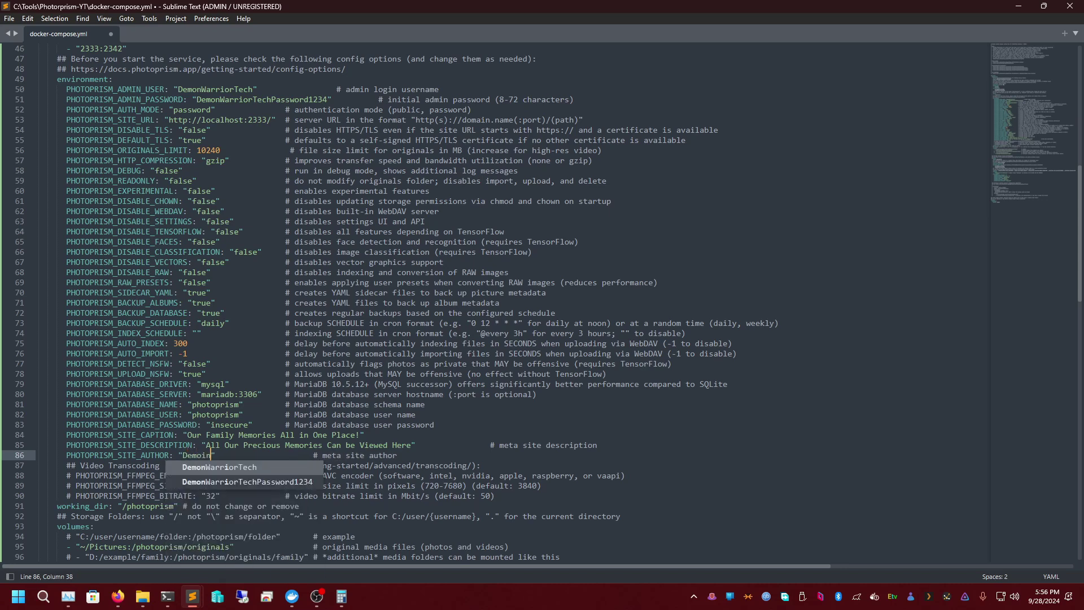
type("arriorTech ")
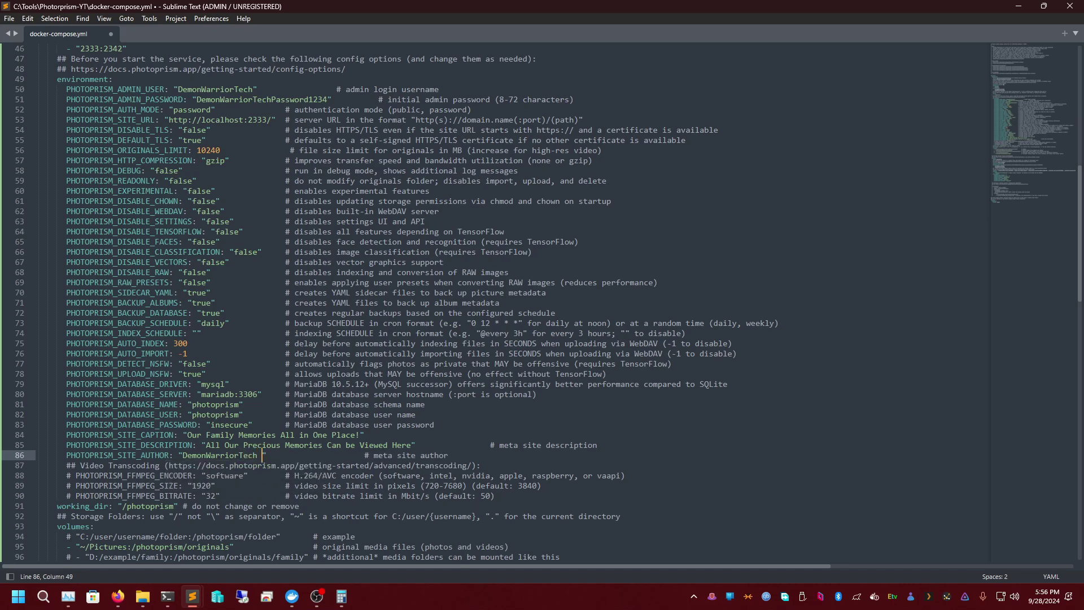
type("Photos")
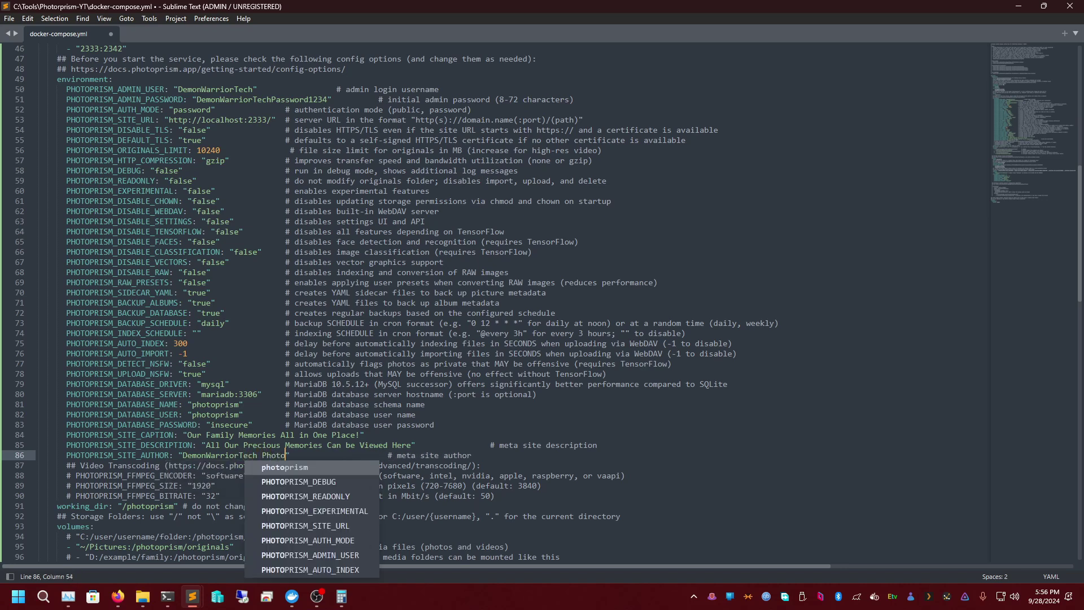
left_click(478, 458)
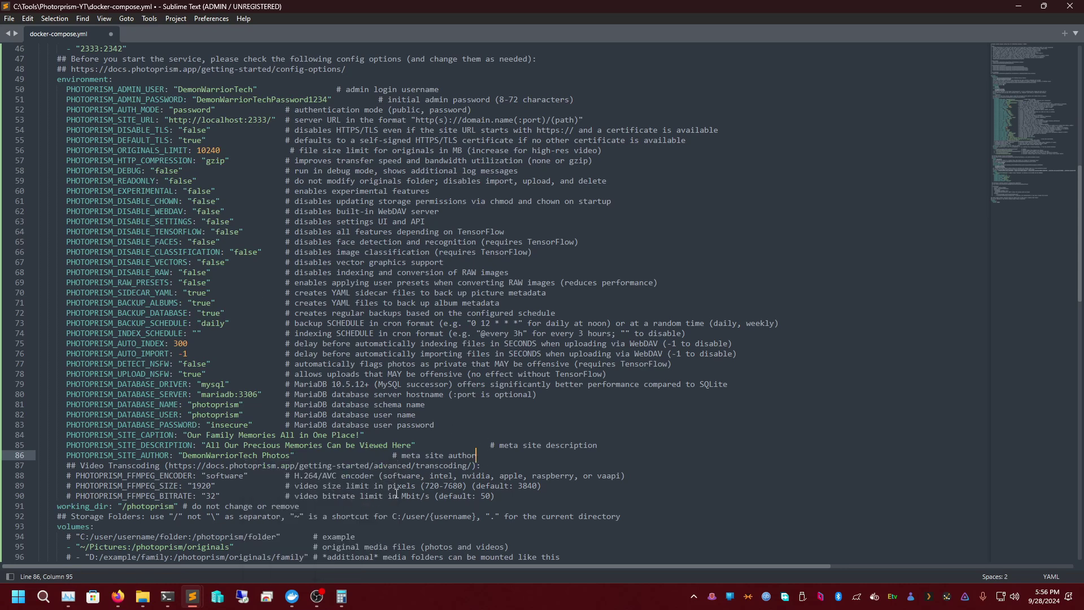
- Replace 'software' with 'nvidia' as the PHOTOPRISM_FFMPEG_ENCODER value on line 88
double_click(234, 476)
double_click(136, 476)
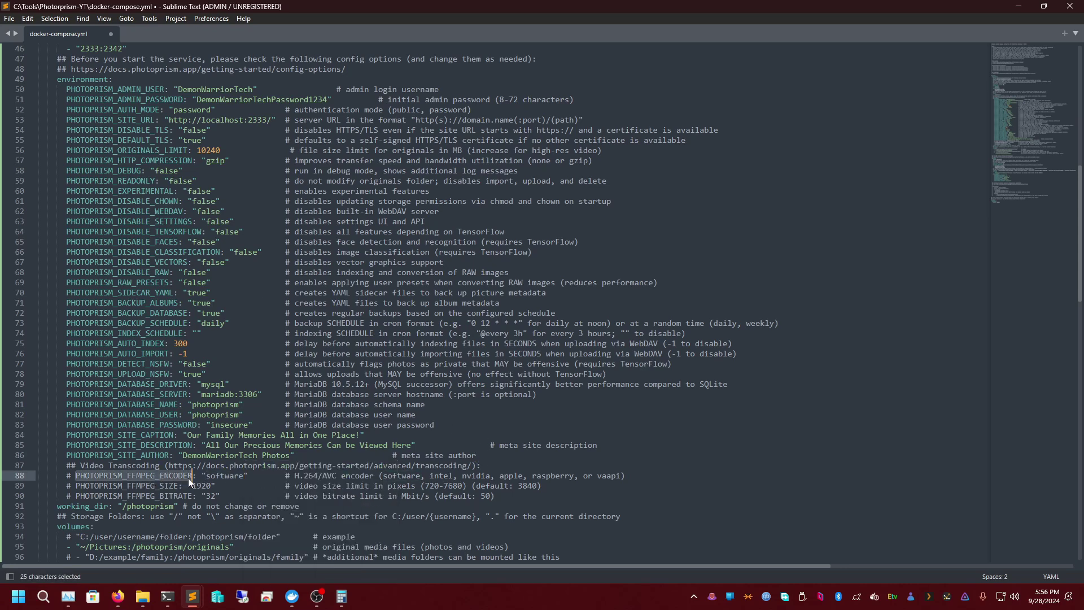
double_click(486, 476)
double_click(235, 476)
type("nv")
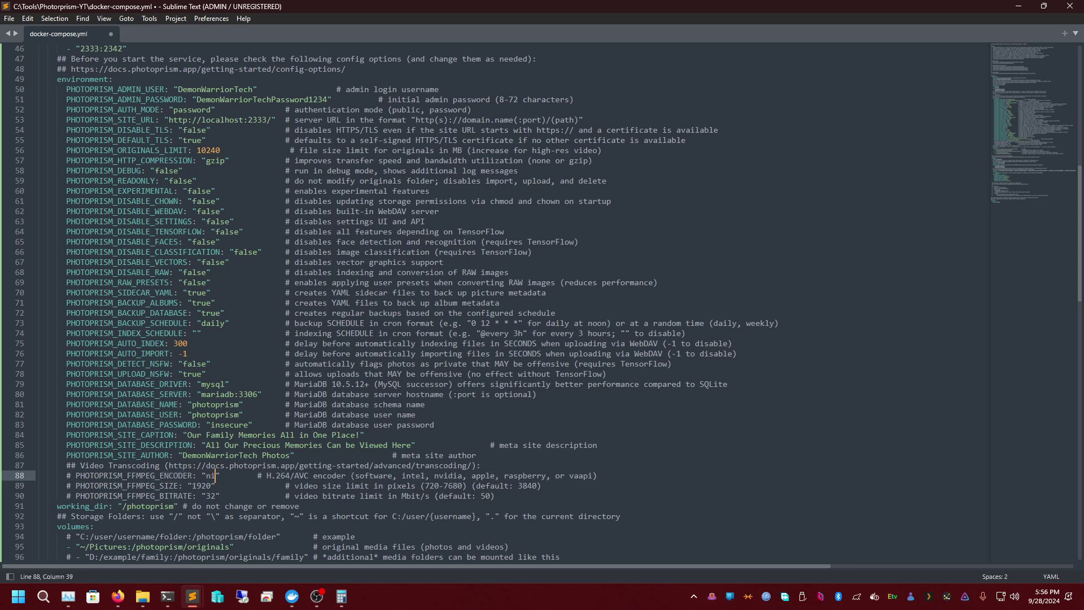
type("idia")
key("Down")
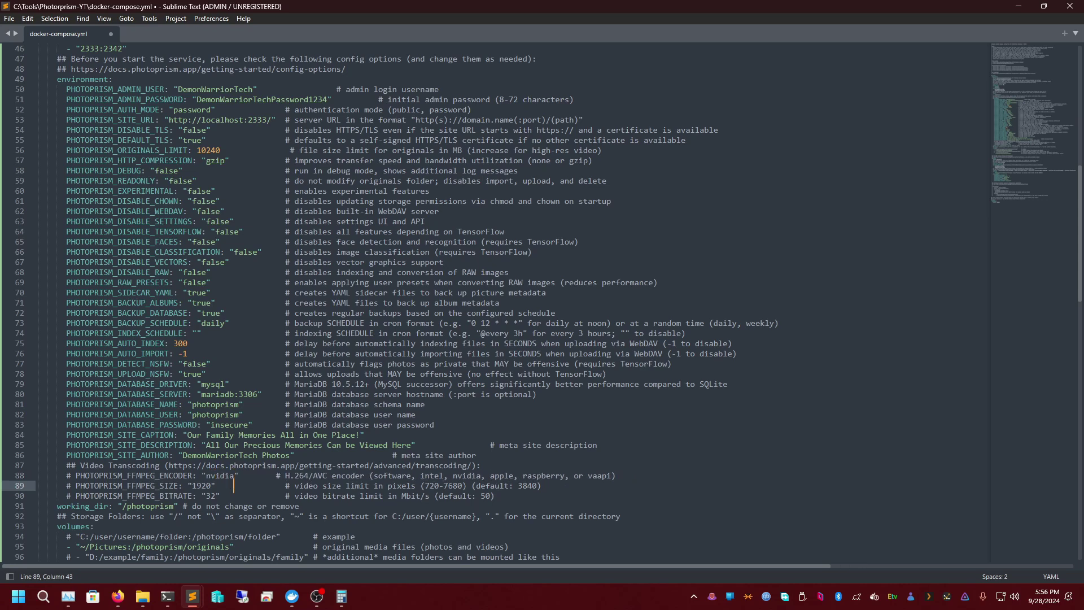
key("Left")
key("Down")
key("Left")
key("Left")
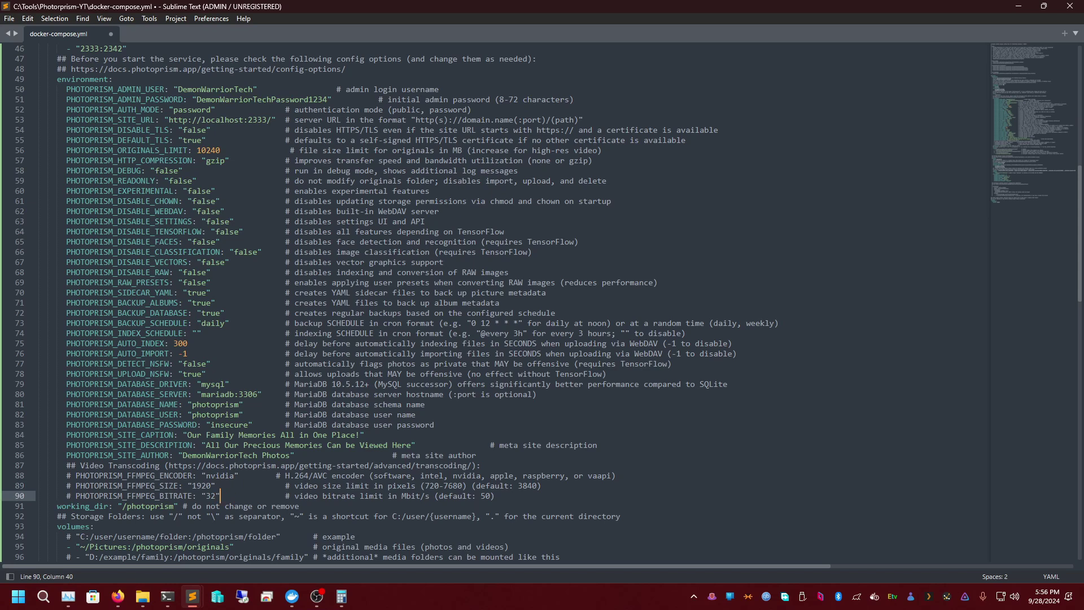
key("alt+Tab")
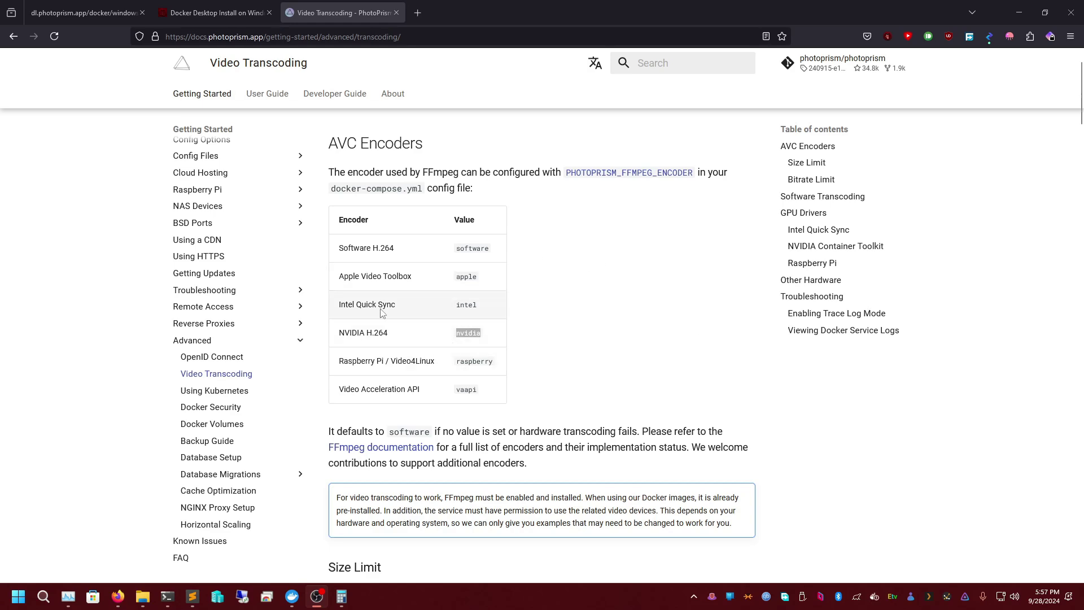
- Check the software, intel and nvidia values in the docs' AVC Encoders table
scroll(477, 189, "up", 1)
scroll(528, 226, "down", 2)
scroll(524, 254, "down", 4)
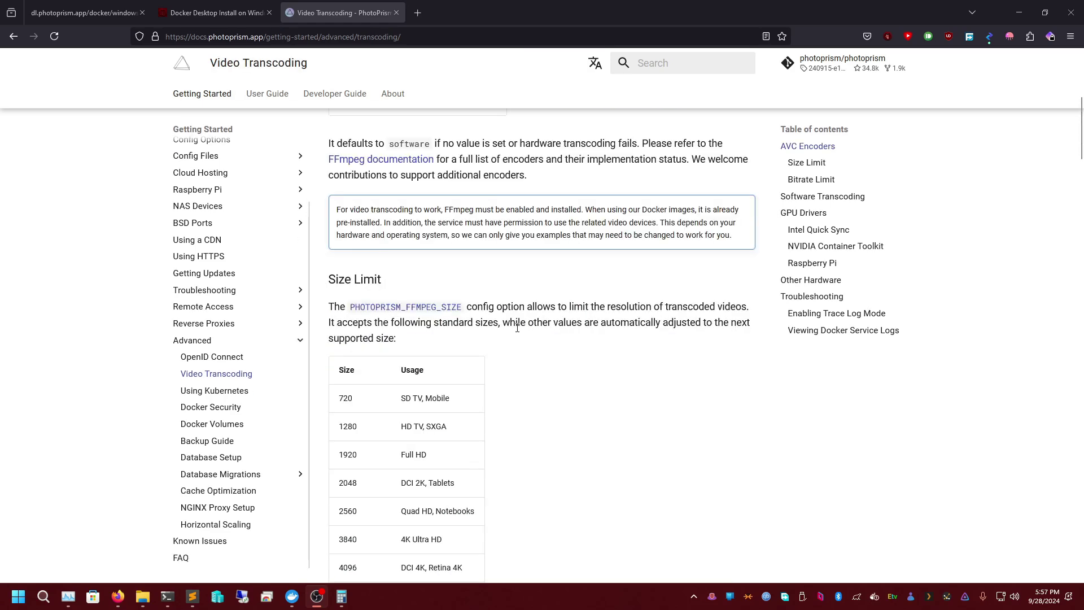
scroll(505, 370, "up", 7)
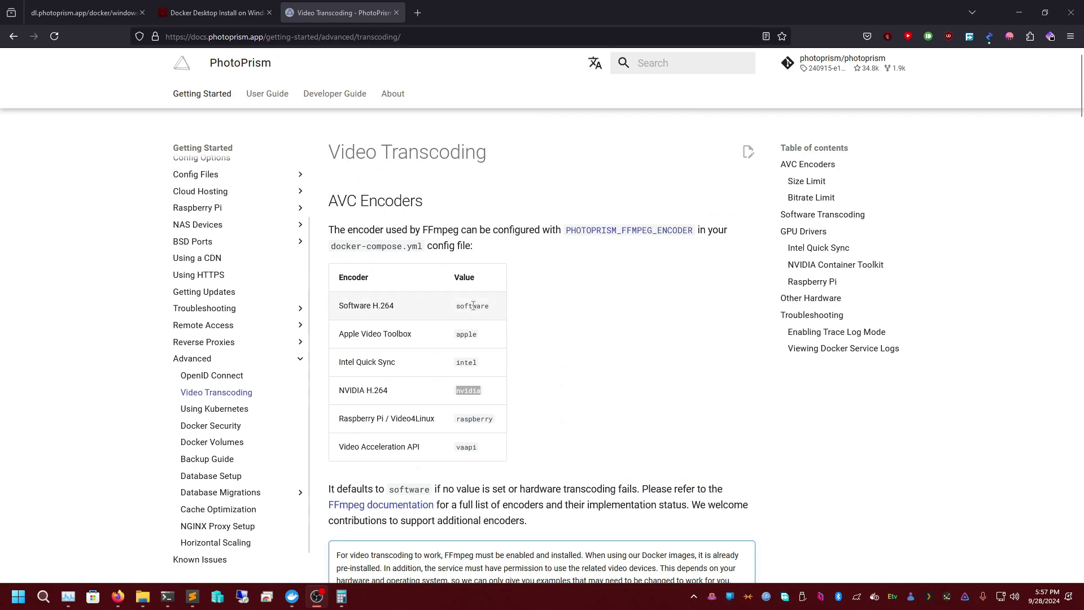
double_click(472, 306)
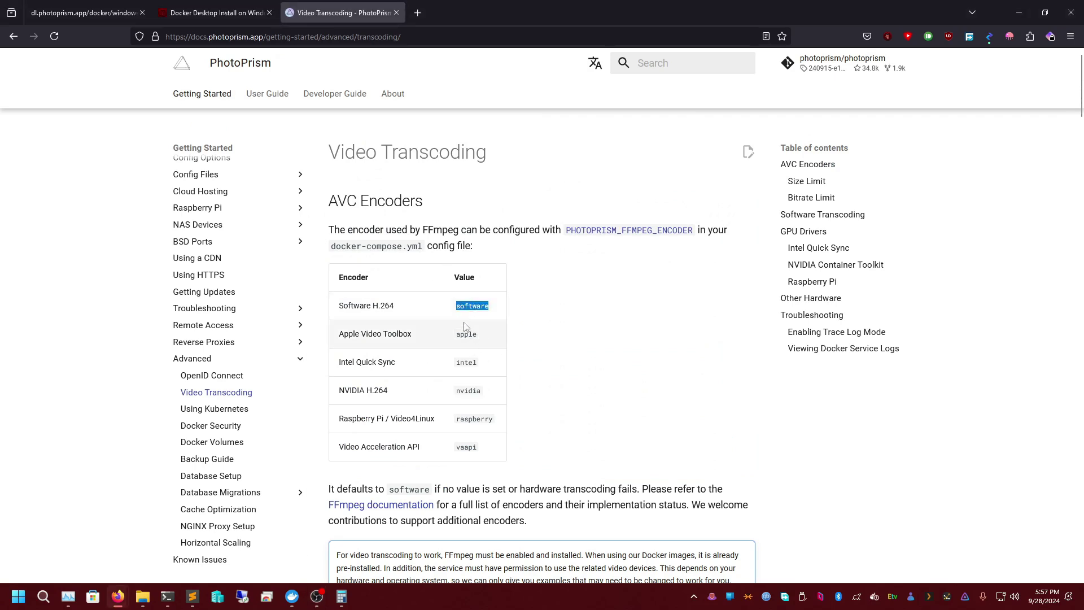
double_click(471, 363)
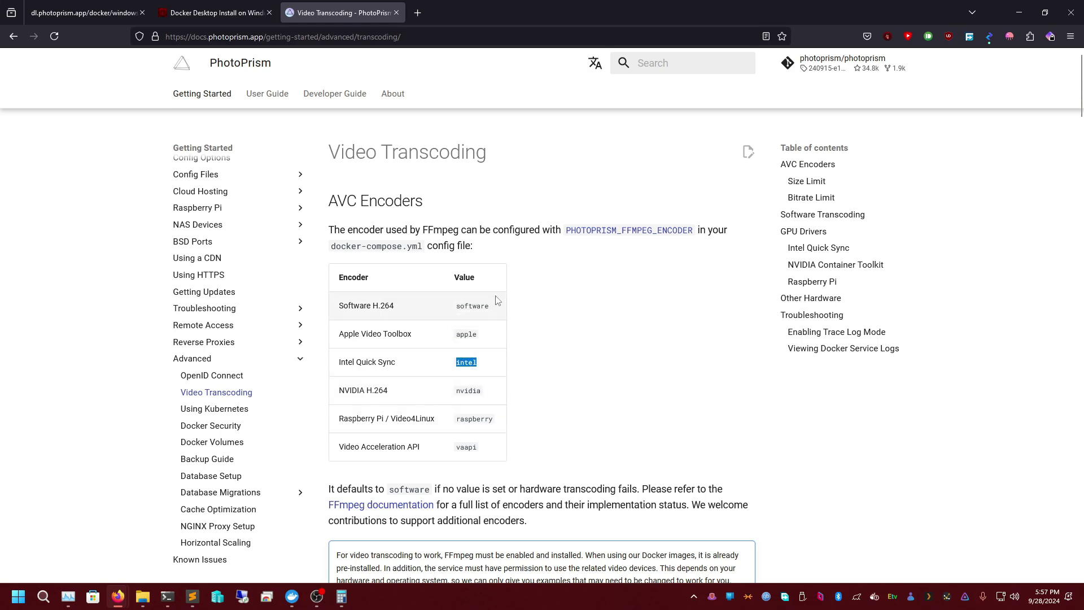
double_click(468, 390)
- Remove the # comment markers from the three transcoding settings on lines 88–90
left_click(1019, 6)
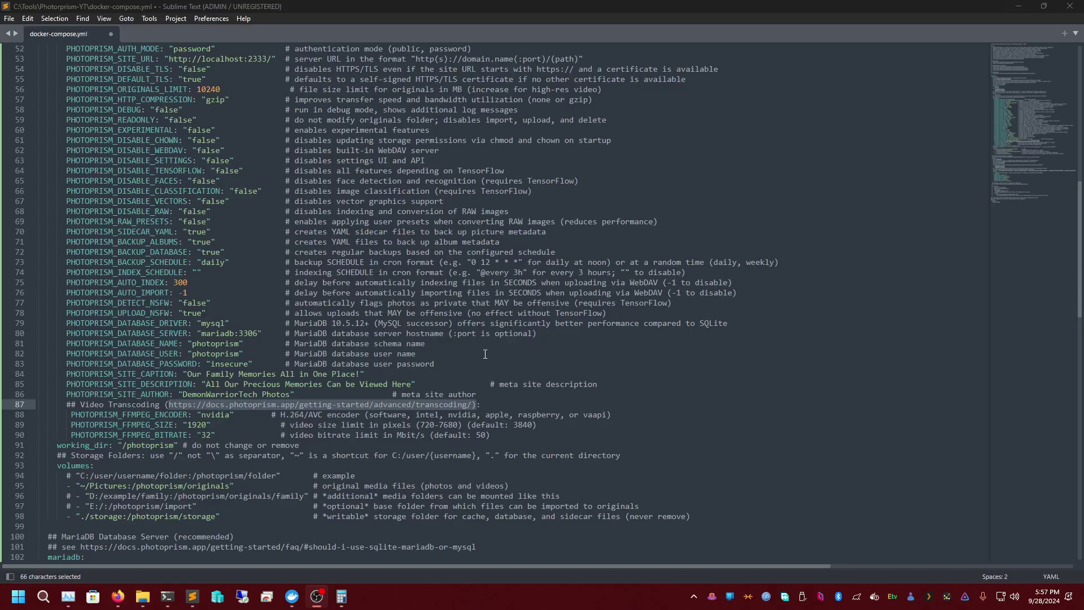
left_click(217, 415)
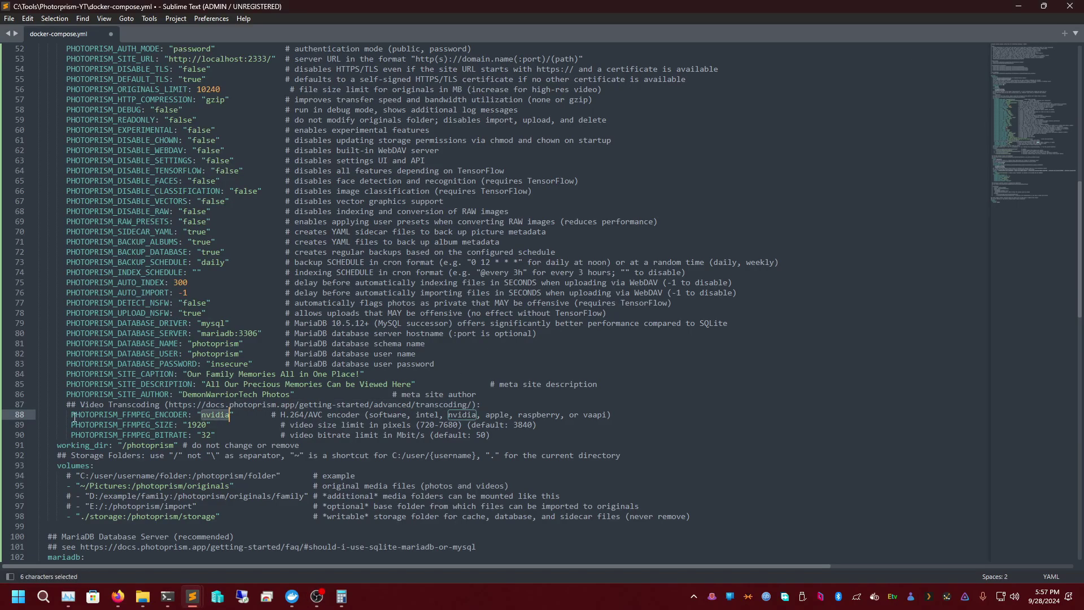
left_click(56, 437)
key("ctrl+z")
key("BackSpace")
key("Down")
key("BackSpace")
key("Down")
key("BackSpace")
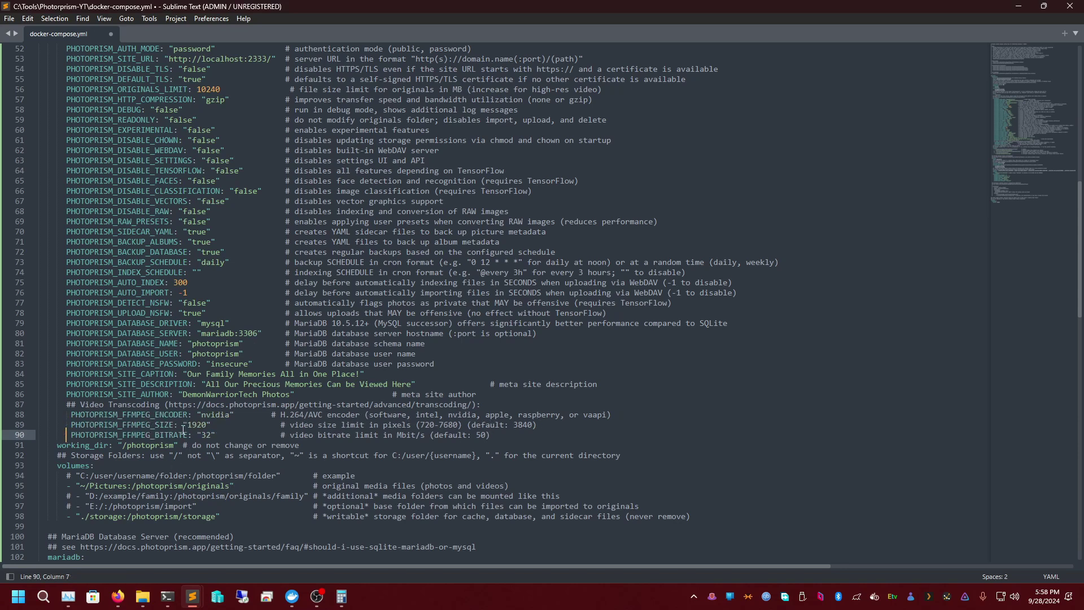
- Raise the video size limit from 1920 to 3840, keeping the bitrate at 32
left_click(216, 414)
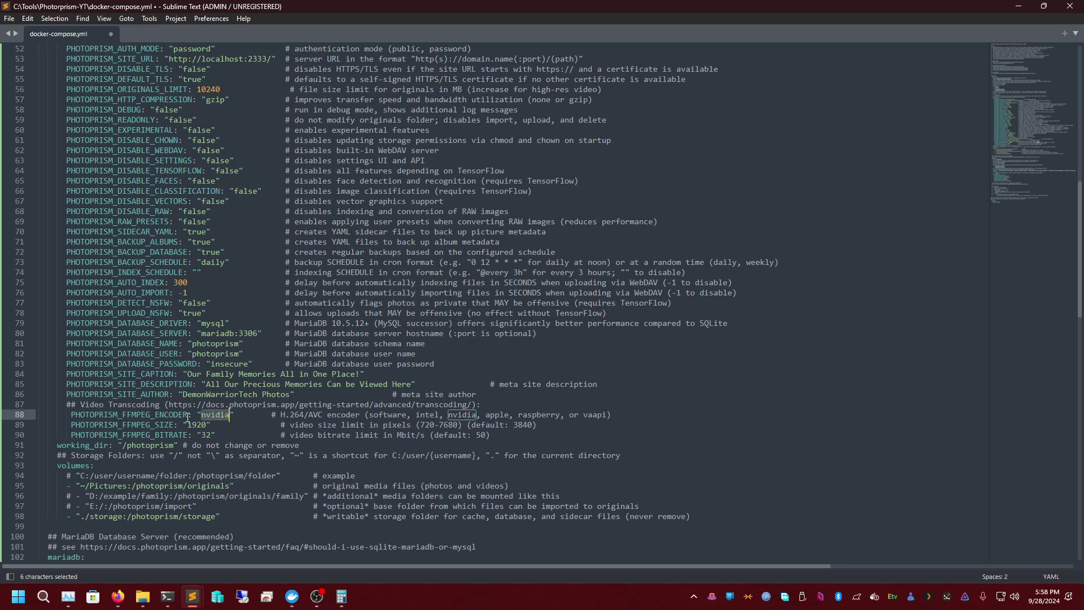
left_click(225, 415)
double_click(198, 425)
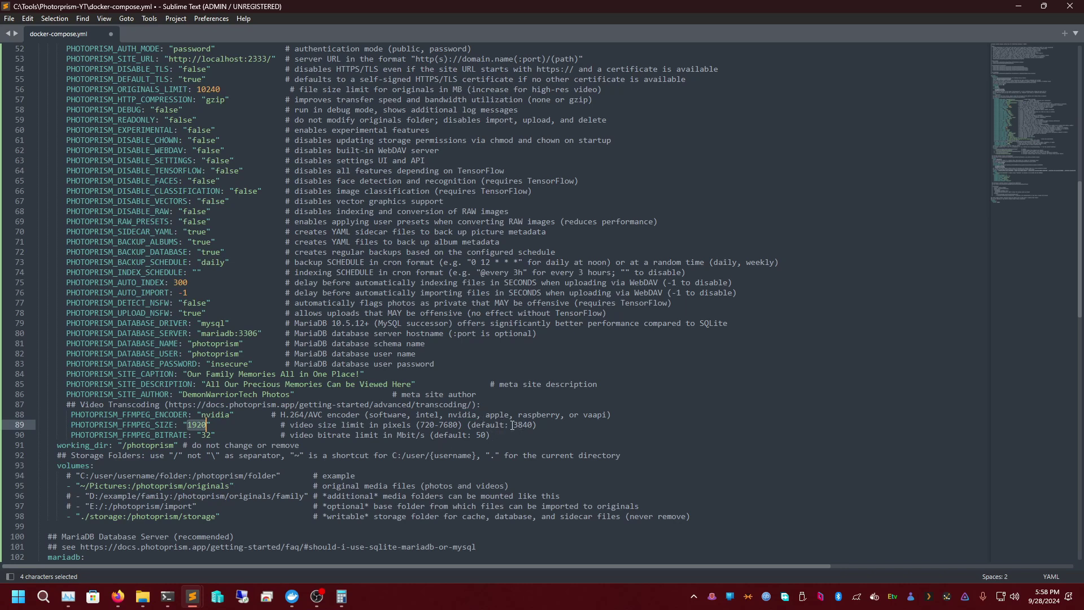
type("3840")
left_click_drag(202, 435, 212, 435)
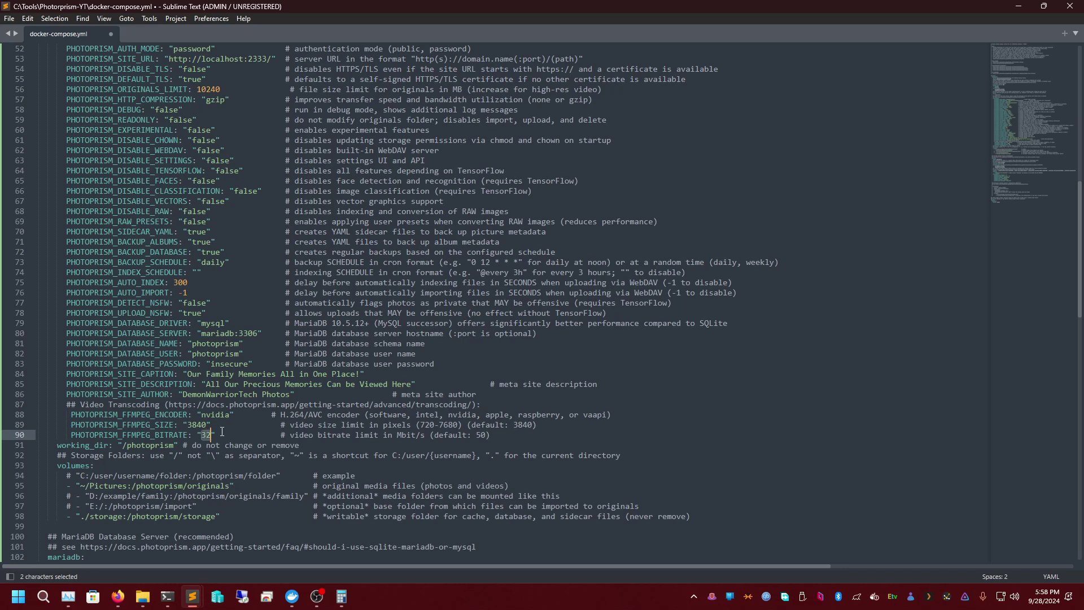
type("35=")
key("BackSpace")
key("BackSpace")
type("2")
- Review the photoprism working directory and Pictures originals volume paths
scroll(344, 425, "down", 1)
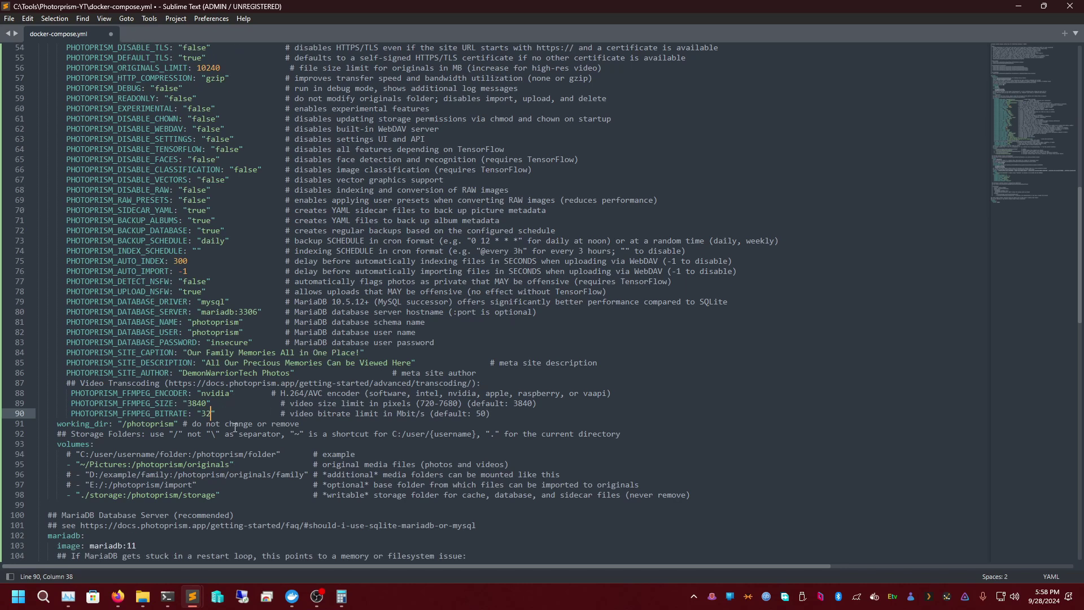
double_click(143, 417)
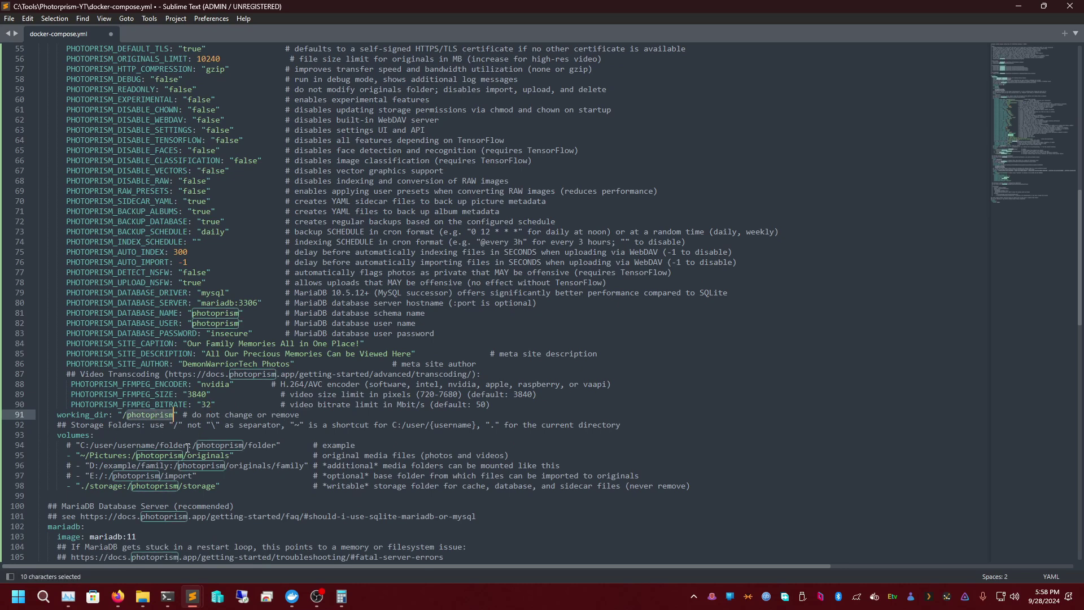
double_click(119, 455)
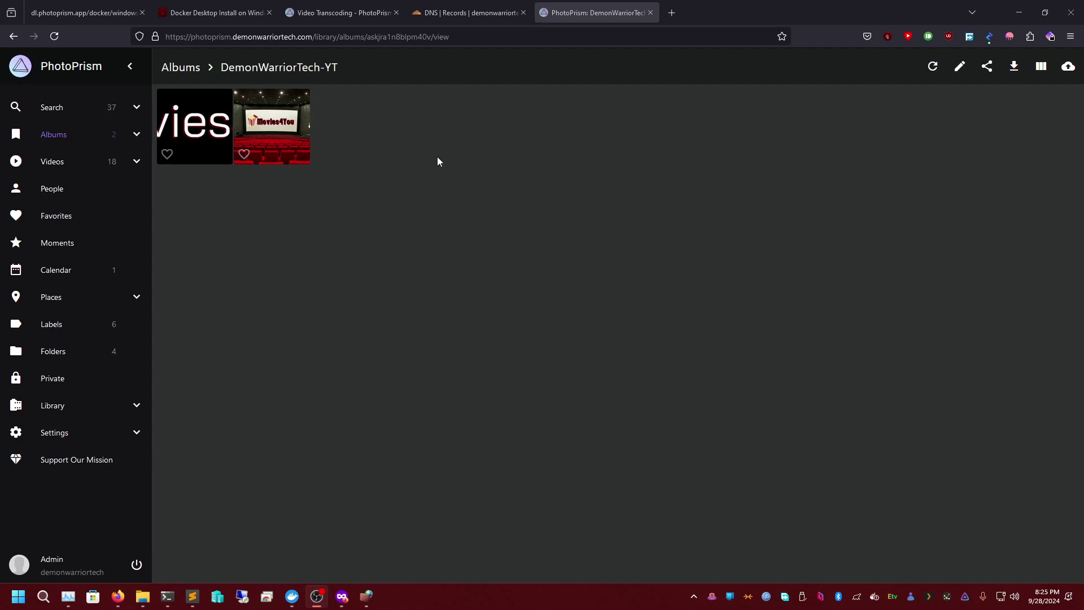
- Bring docker-compose.yml forward and locate the originals volume line
mouse_move(192, 597)
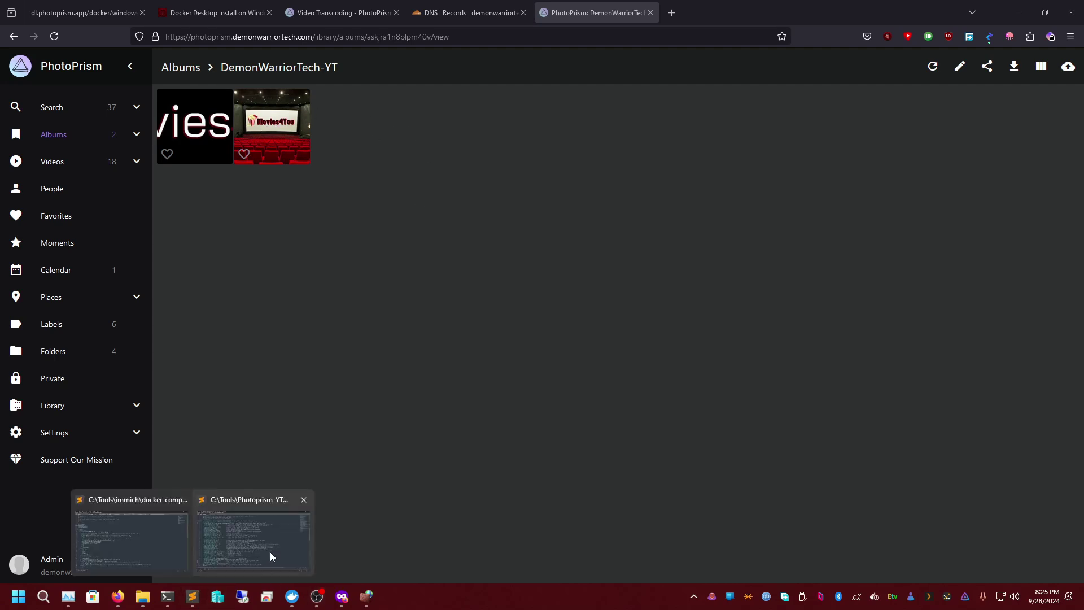
left_click(270, 557)
scroll(316, 323, "down", 18)
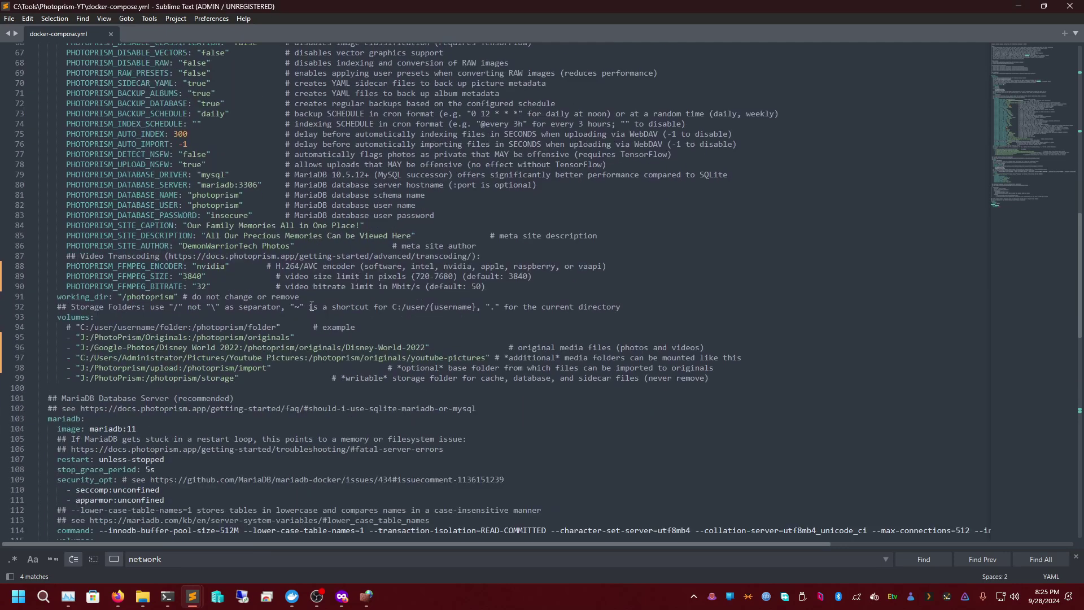
scroll(264, 335, "down", 2)
scroll(265, 330, "up", 13)
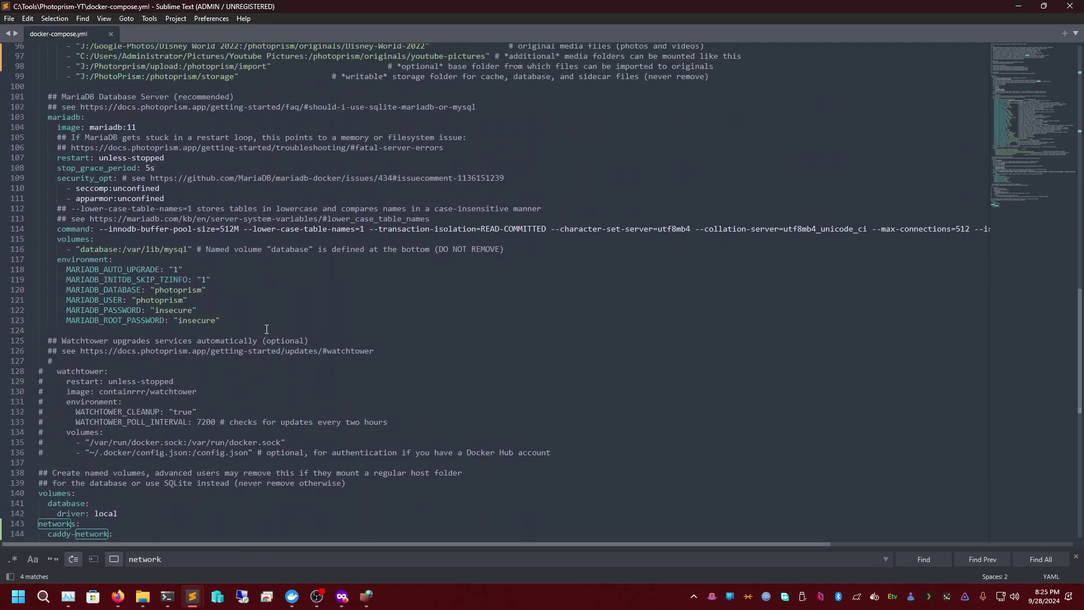
scroll(263, 350, "up", 3)
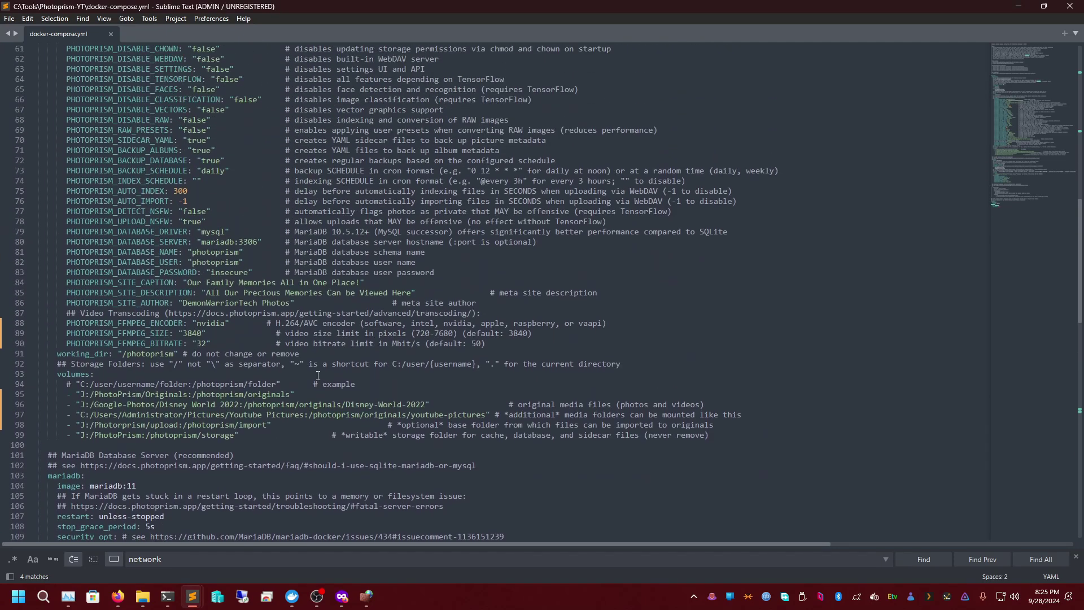
double_click(273, 395)
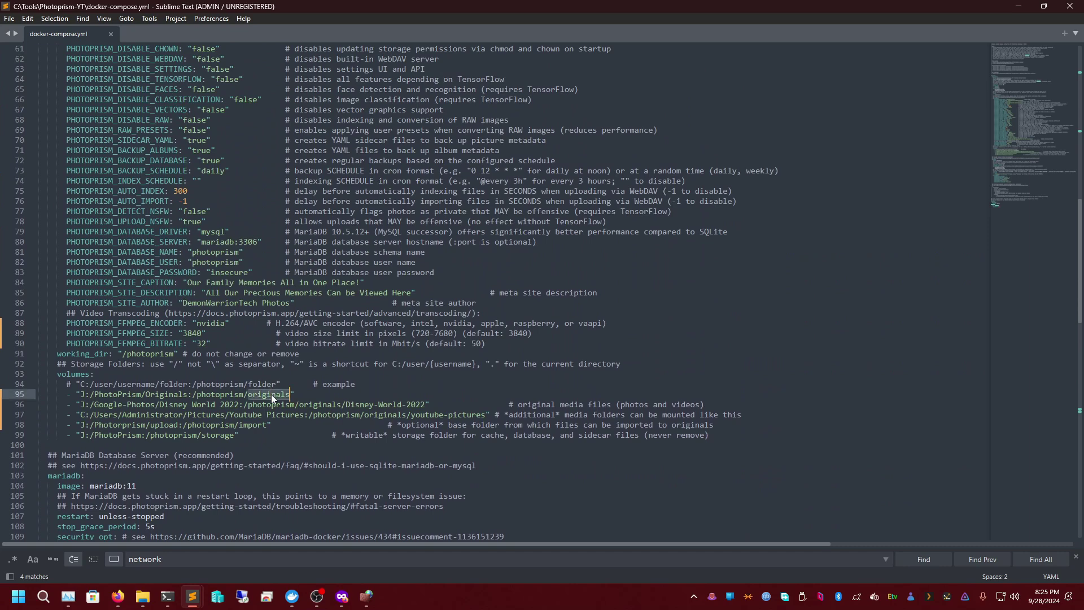
left_click(80, 394)
- Select the J:/PhotoPrism/Originals host path and /photoprism/originals container path on line 95
double_click(166, 394)
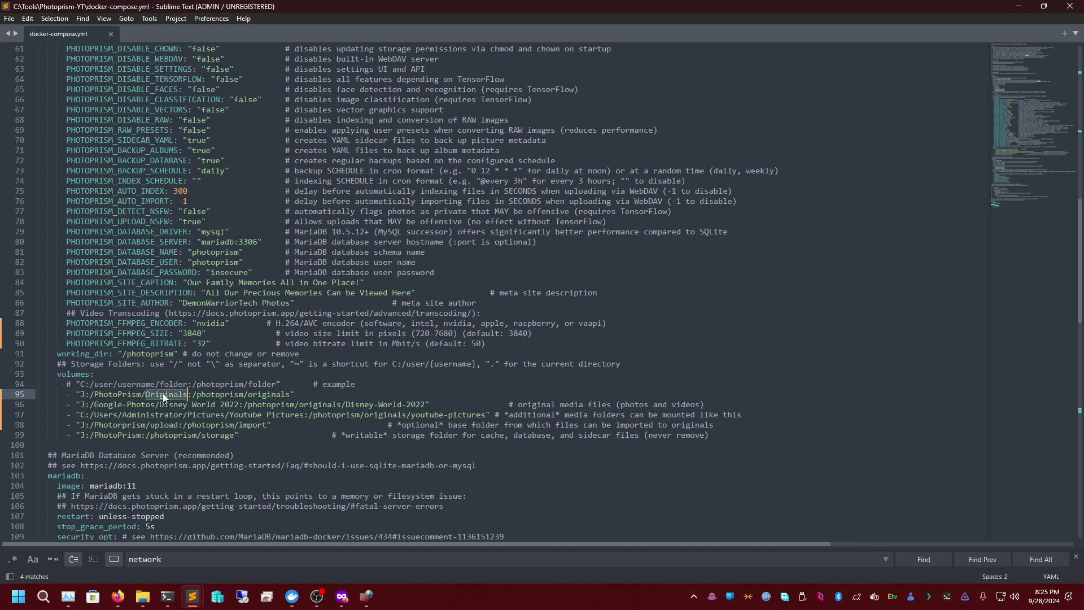
double_click(117, 396)
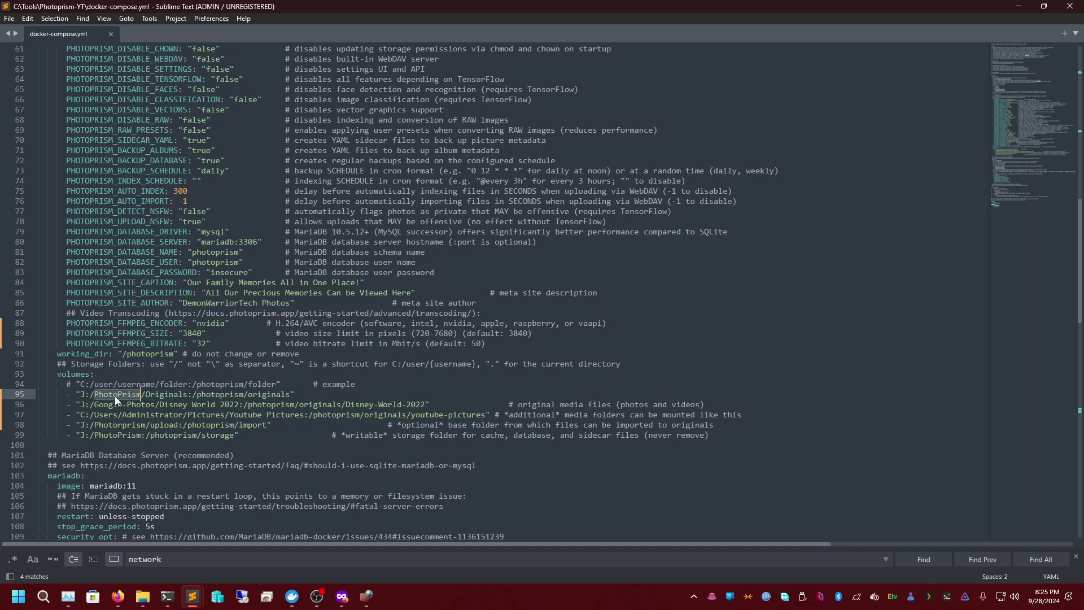
double_click(166, 394)
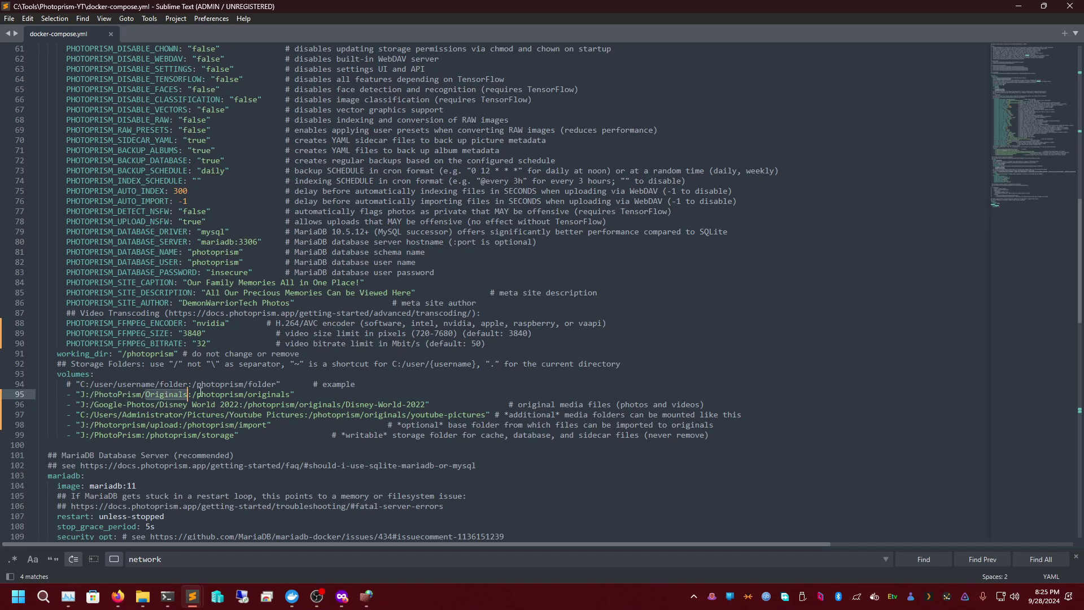
double_click(223, 394)
double_click(279, 395)
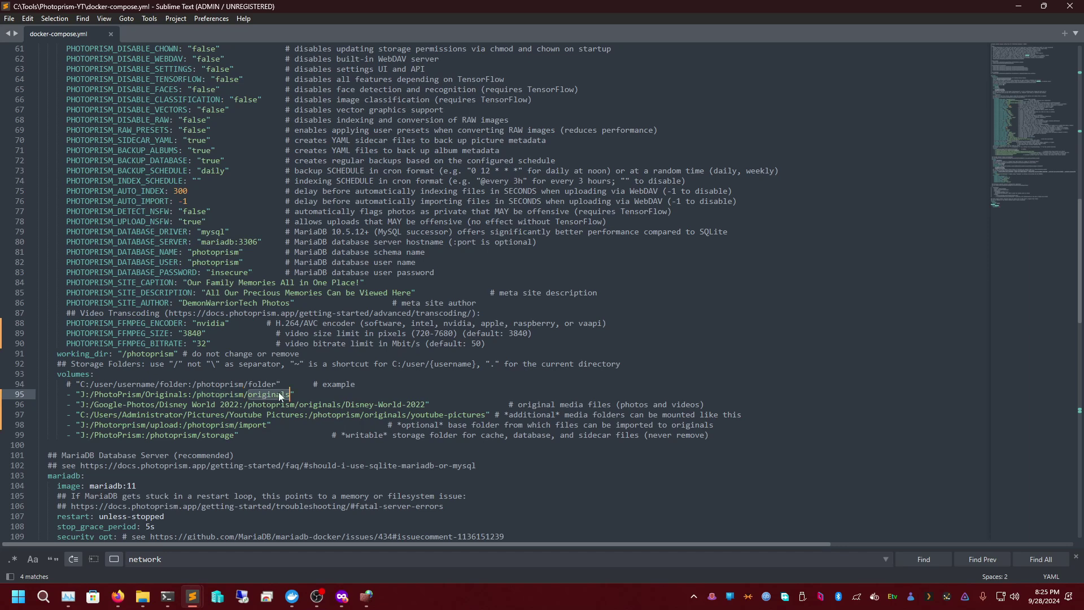
left_click_drag(193, 394, 288, 395)
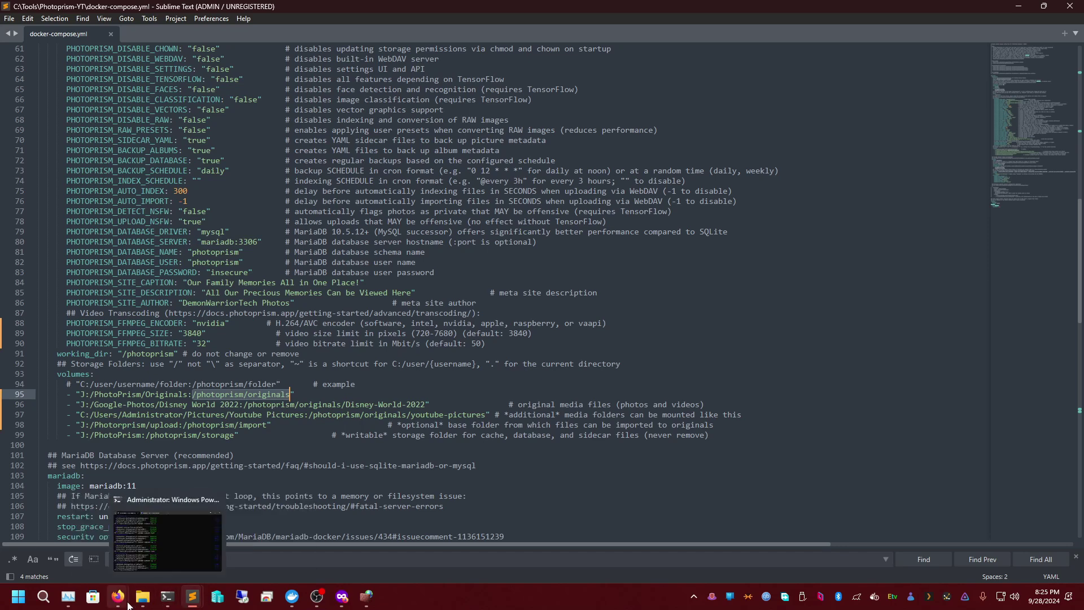
- Close the stray Microsoft Store window and return to the PhotoPrism album page
mouse_move(120, 598)
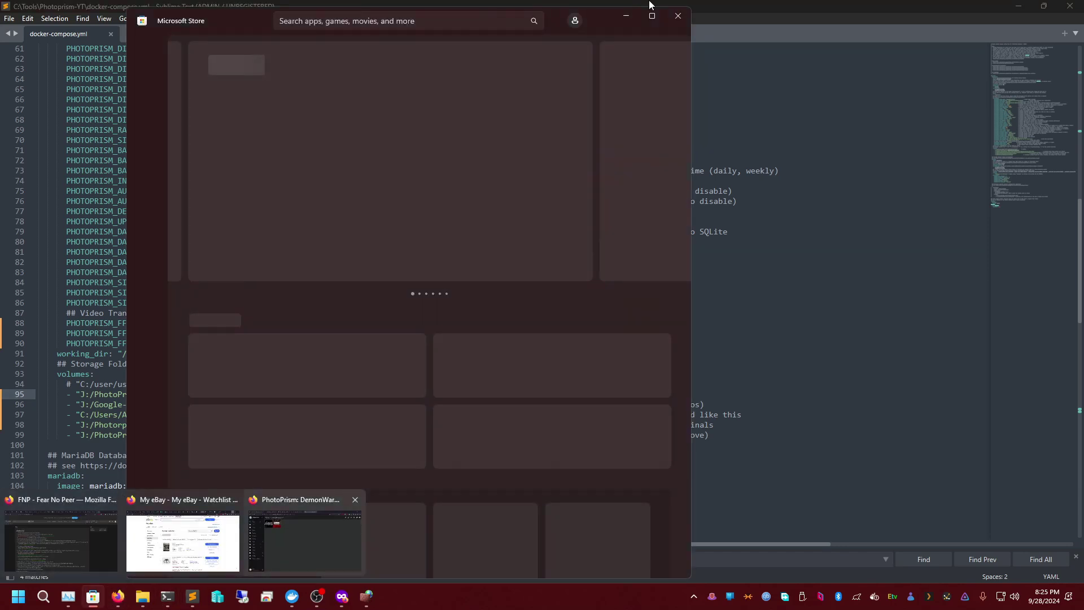
left_click(686, 11)
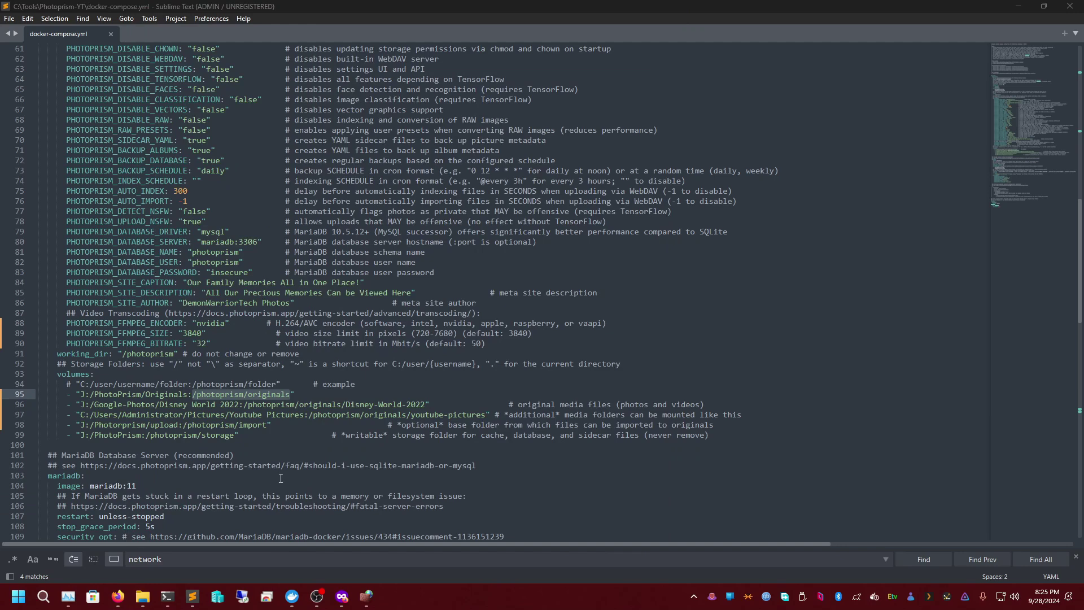
mouse_move(117, 596)
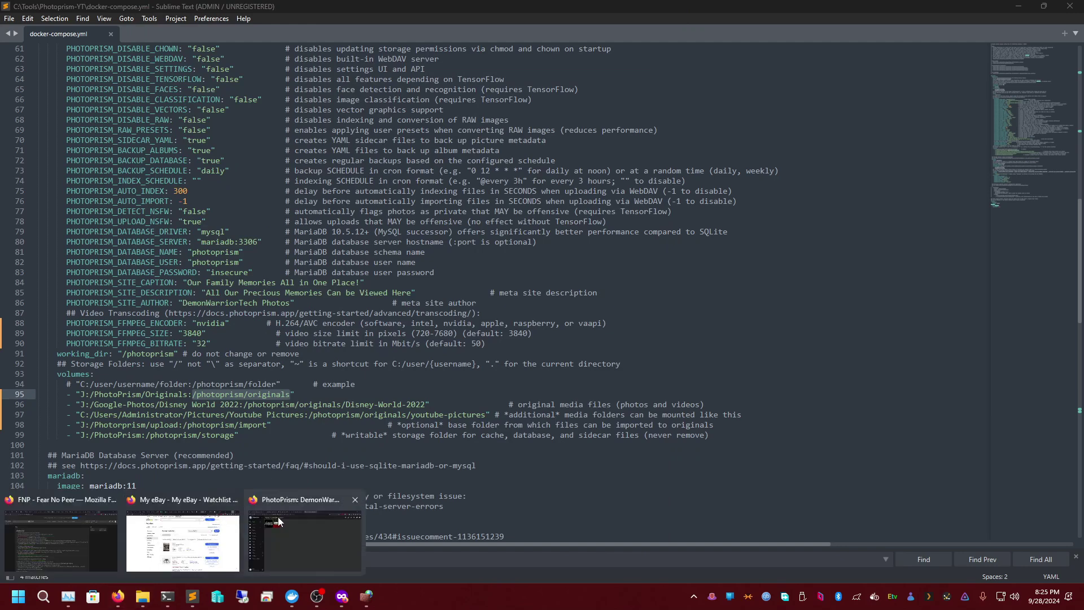
left_click(277, 531)
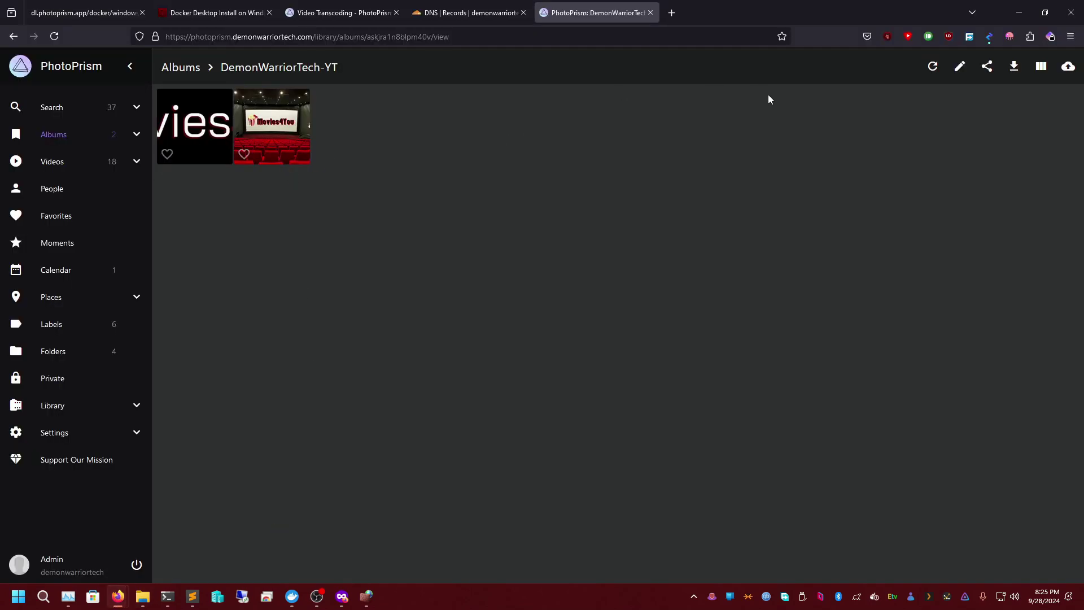
- Upload banner-light.png into the album
left_click(1068, 66)
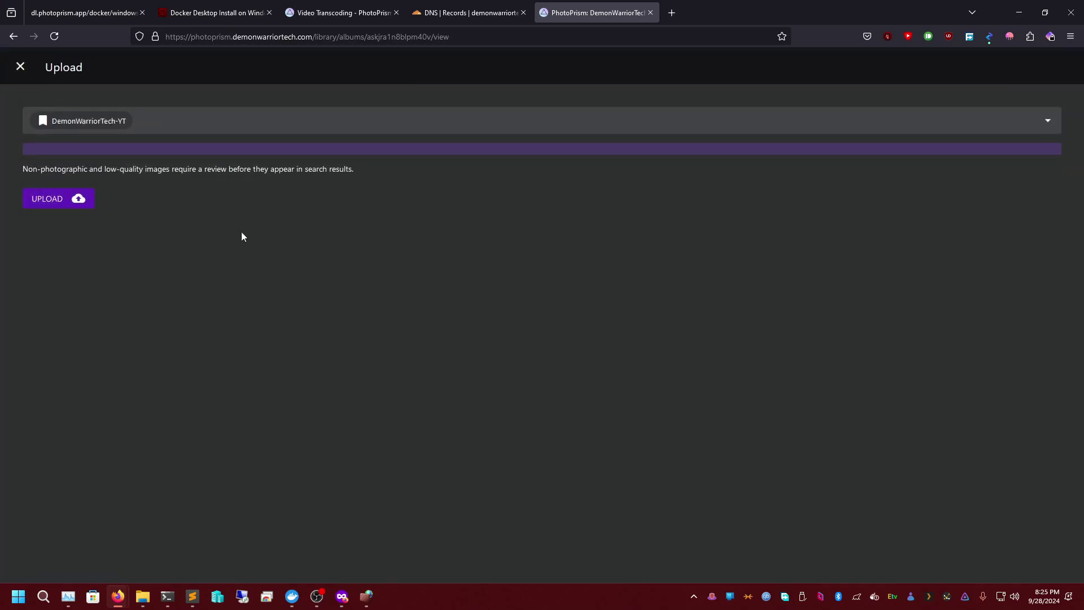
left_click(70, 201)
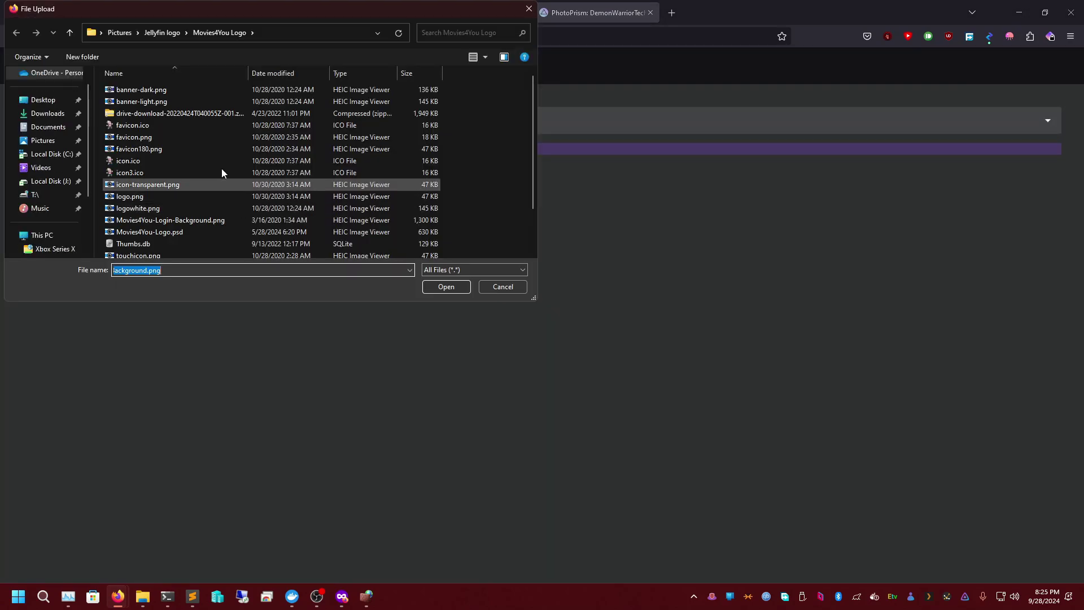
scroll(147, 196, "down", 2)
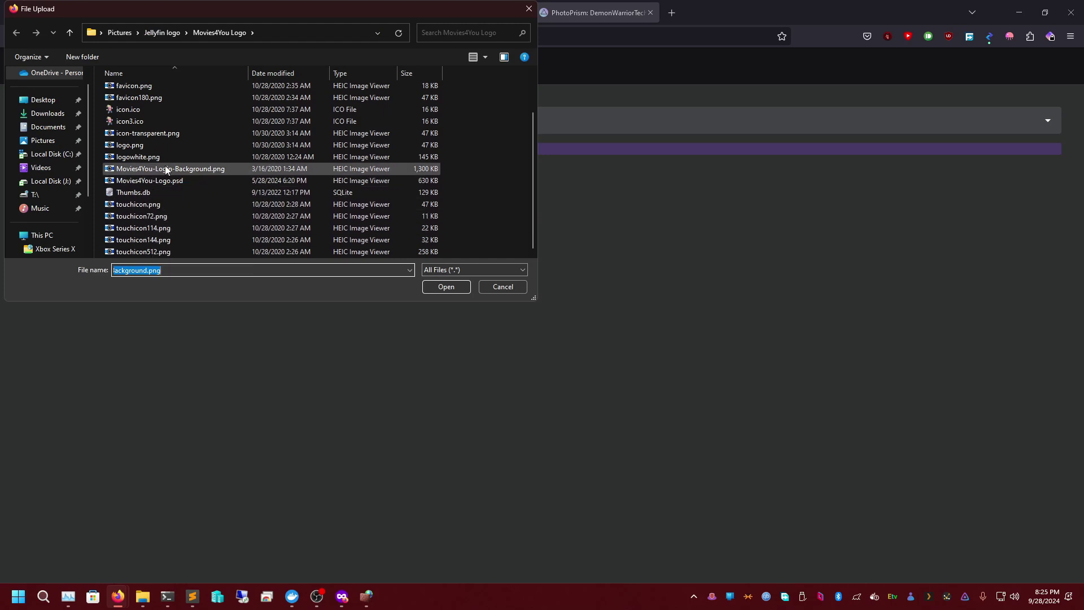
scroll(167, 130, "up", 2)
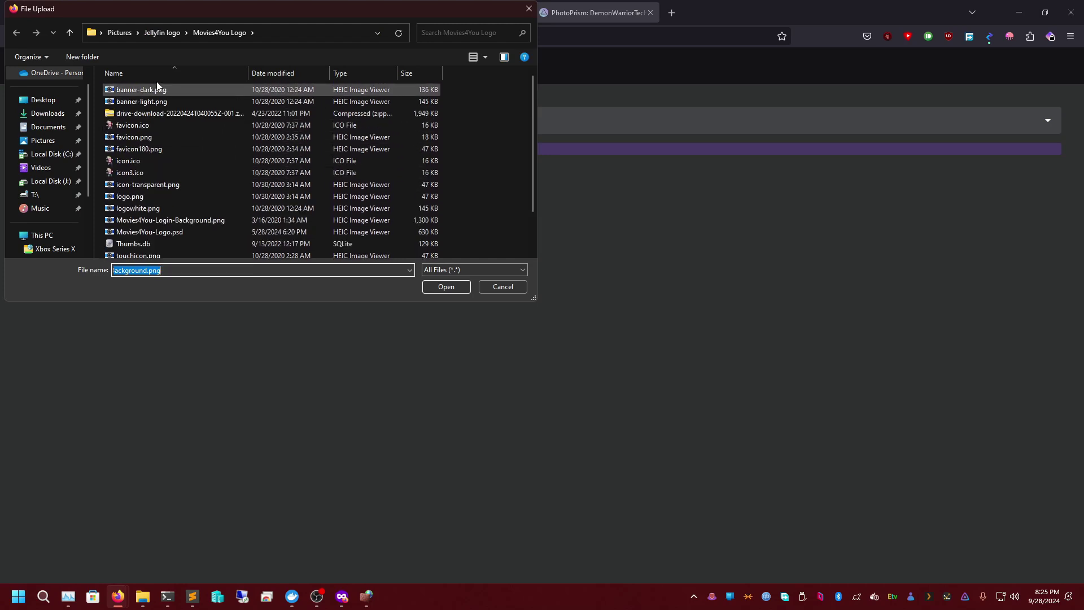
double_click(165, 104)
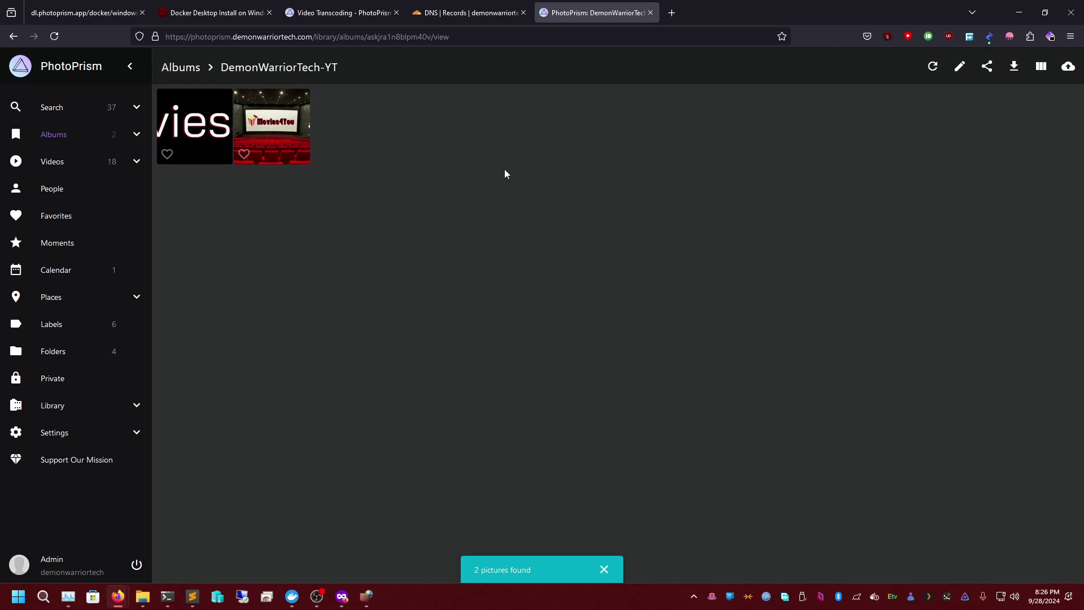
- Reopen the DemonWarriorTech-YT album and upload icon-transparent.png into it
left_click(57, 136)
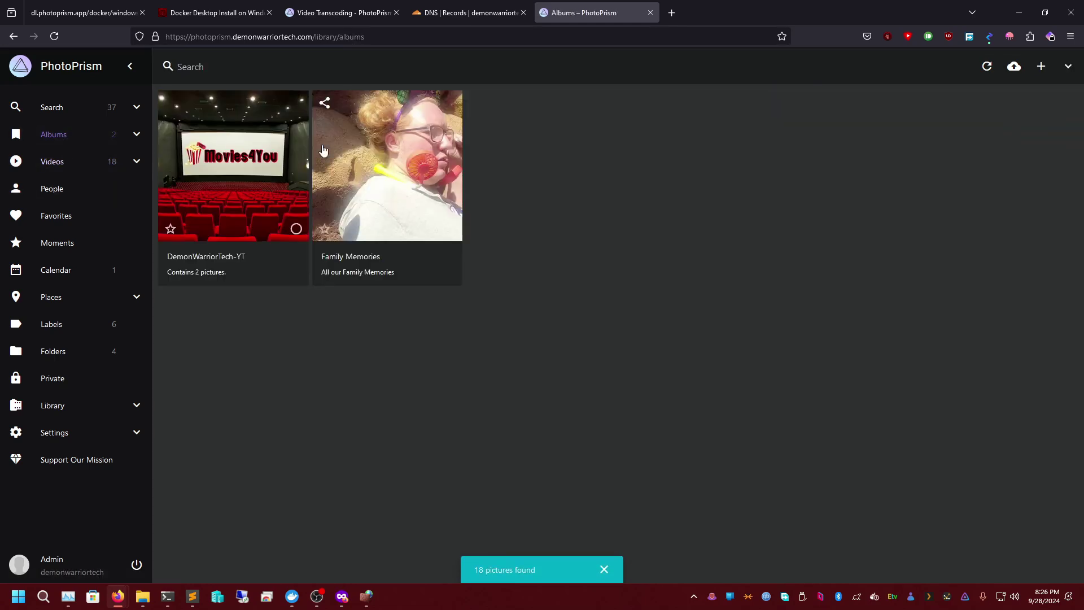
left_click(194, 175)
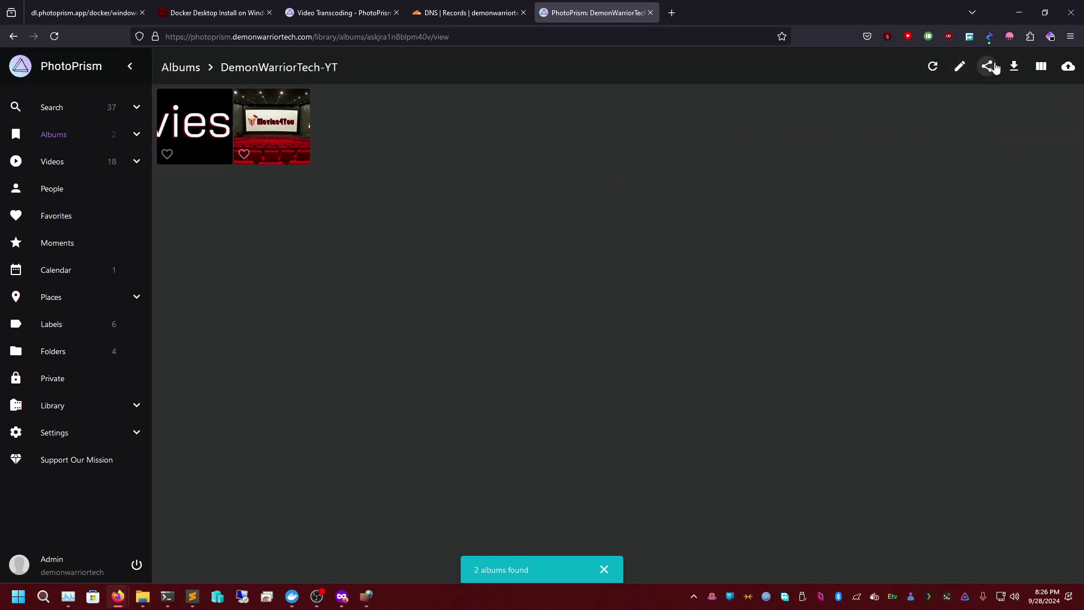
left_click(1069, 67)
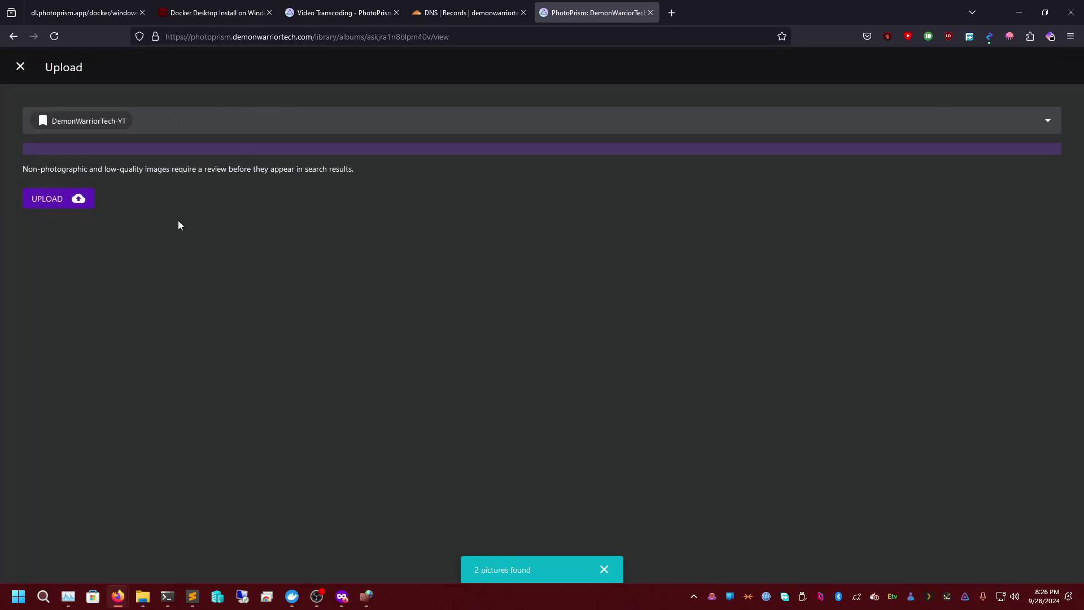
left_click(52, 206)
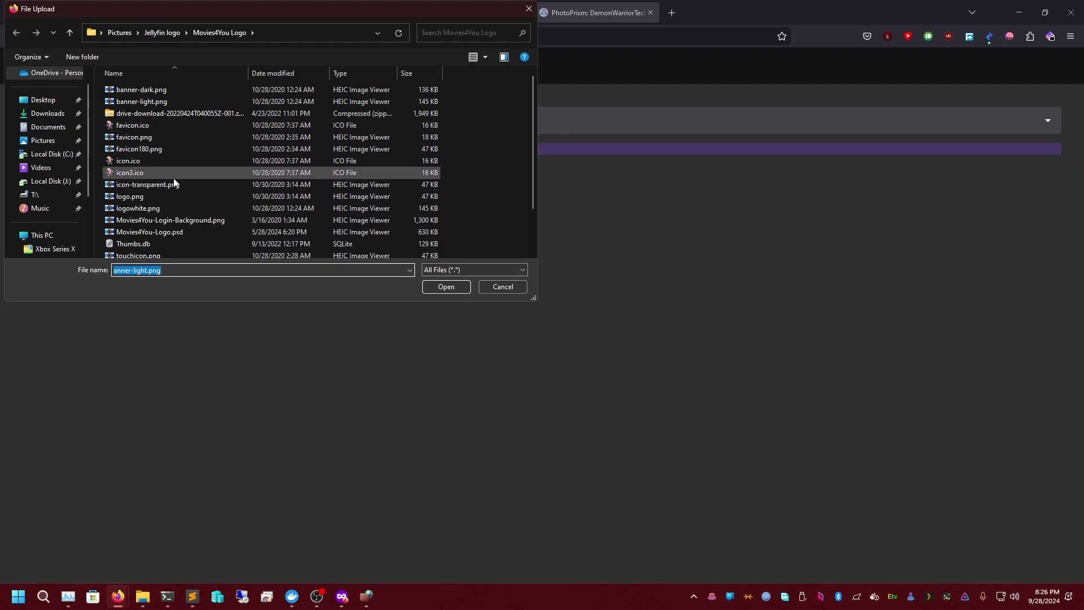
scroll(174, 178, "down", 1)
double_click(172, 158)
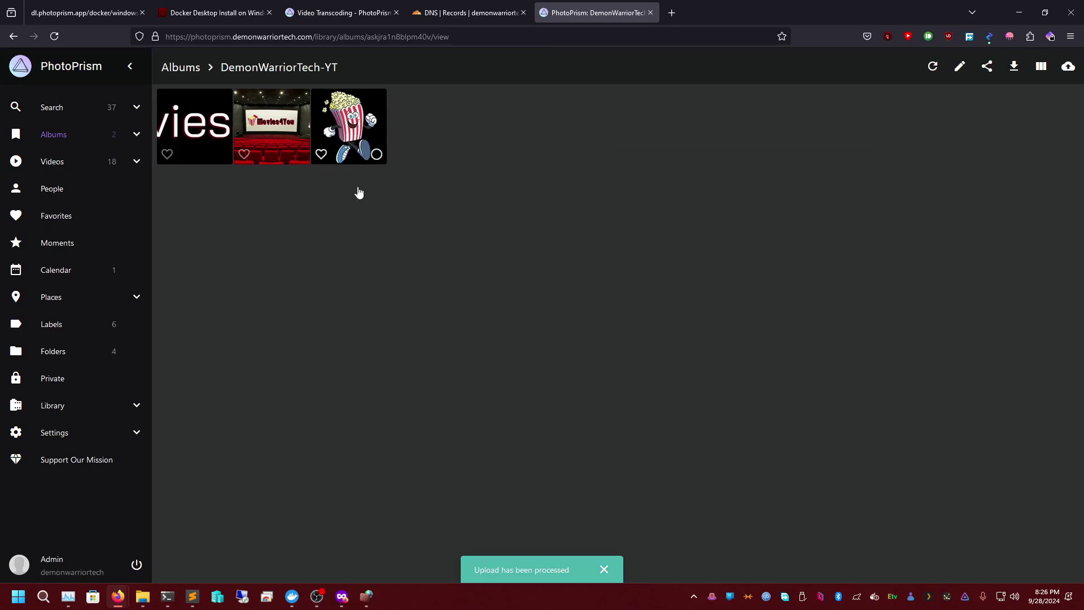
left_click(142, 596)
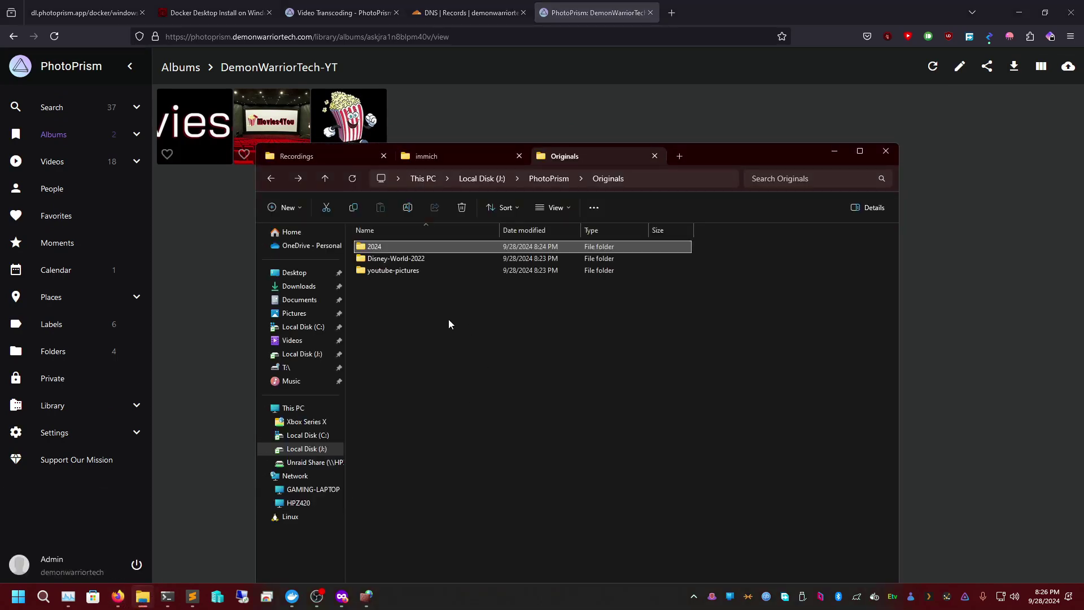
- Browse to J:\PhotoPrism\Originals\2024\09, where the uploads are stored
left_click(481, 178)
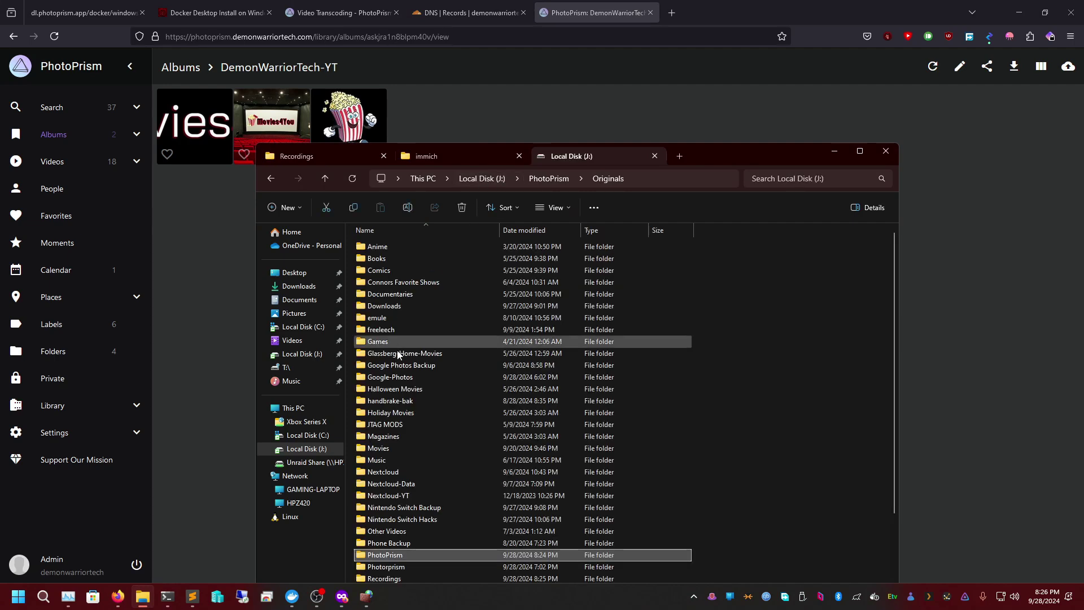
double_click(404, 559)
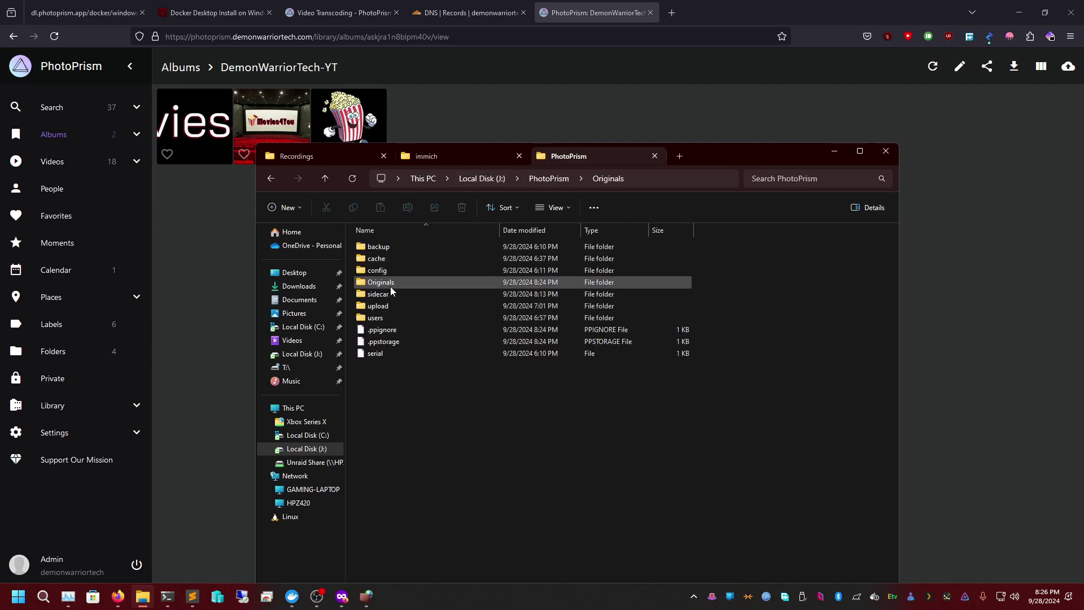
double_click(393, 282)
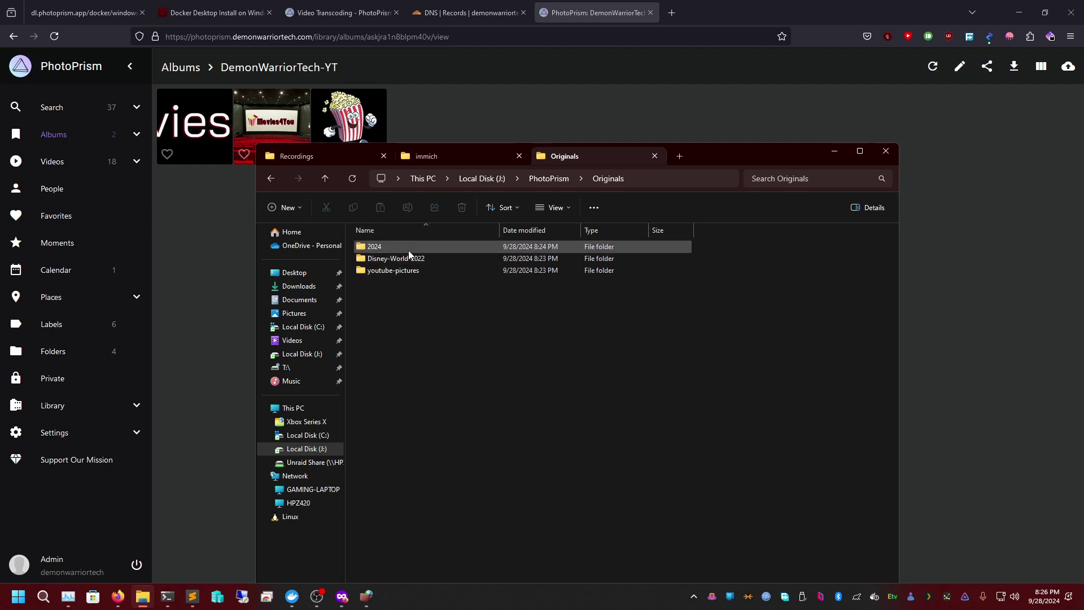
double_click(409, 252)
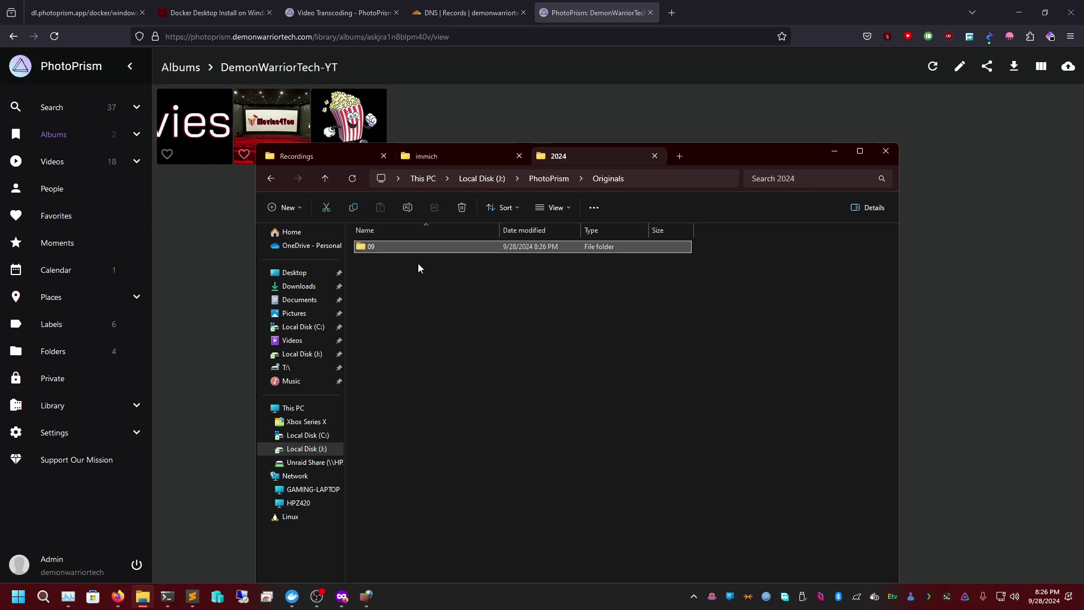
double_click(401, 252)
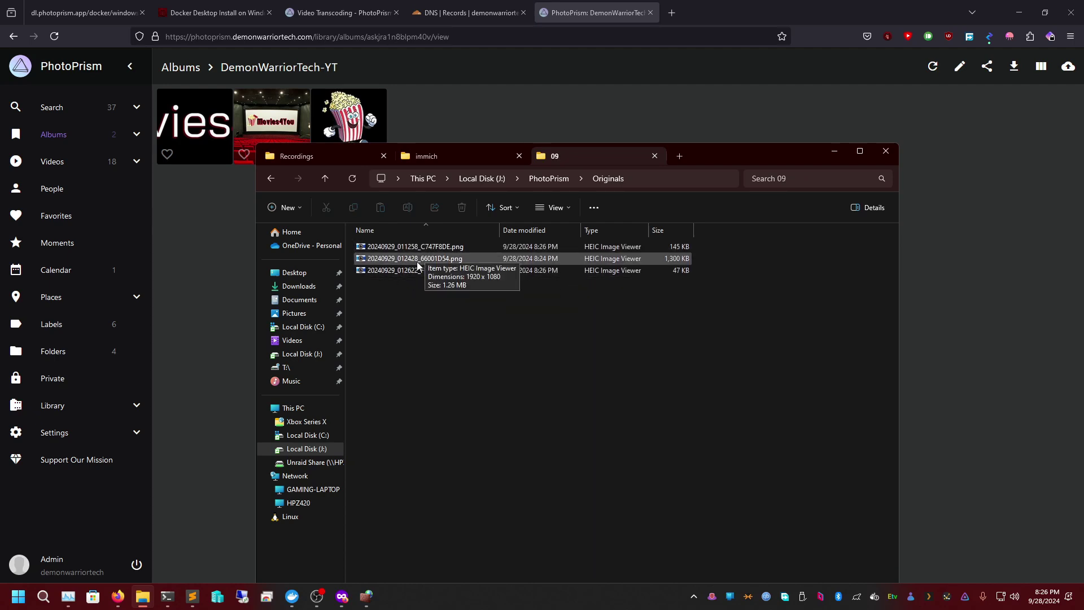
- Show the files as medium icons, select the popcorn PNG, and open the popcorn photo in PhotoPrism
left_click(555, 208)
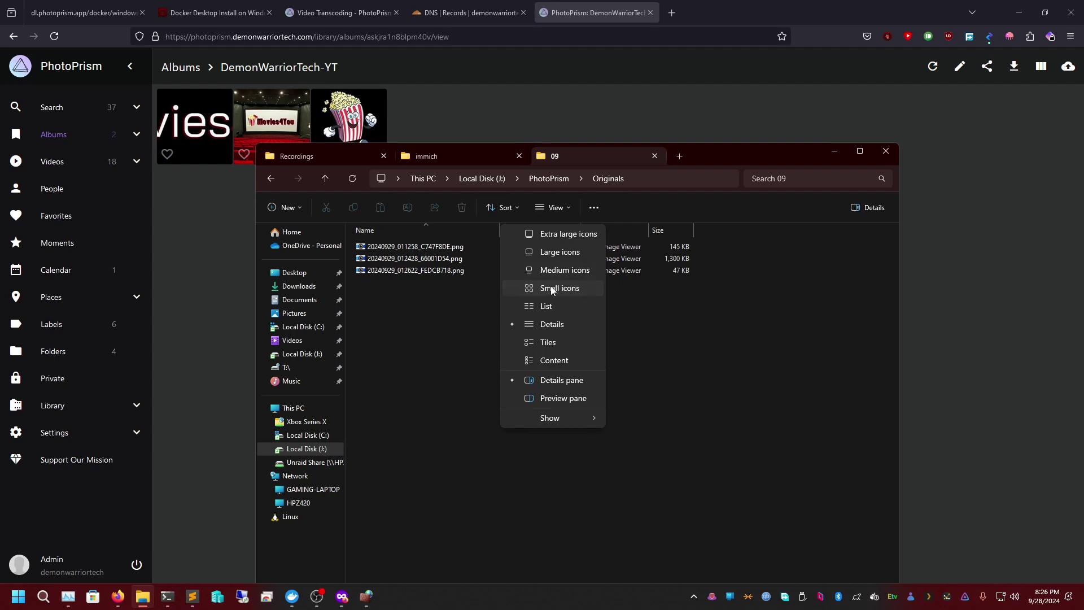
left_click(558, 288)
left_click(547, 210)
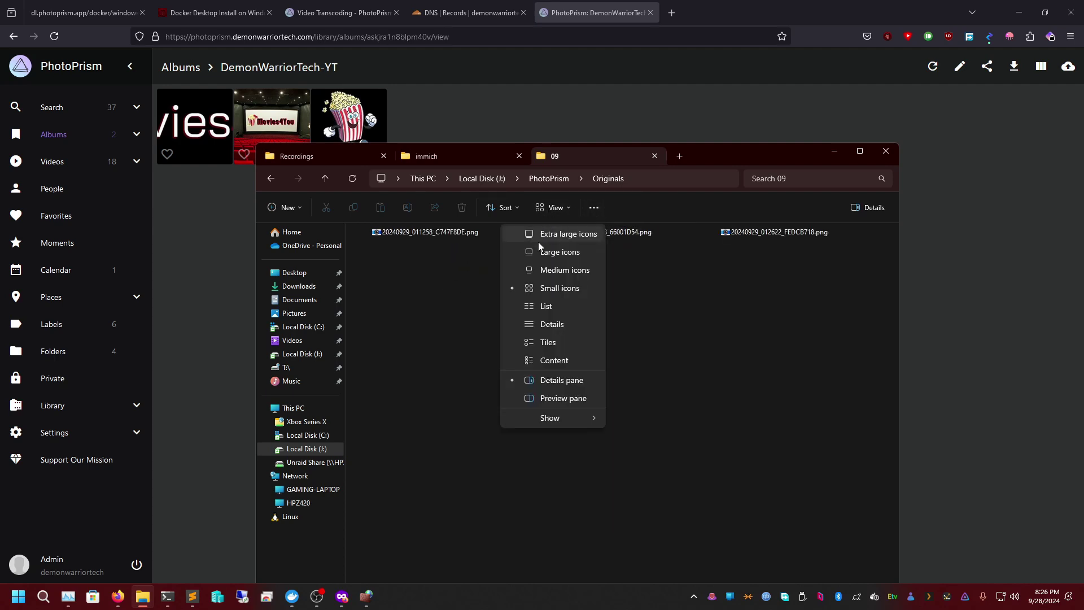
left_click(552, 271)
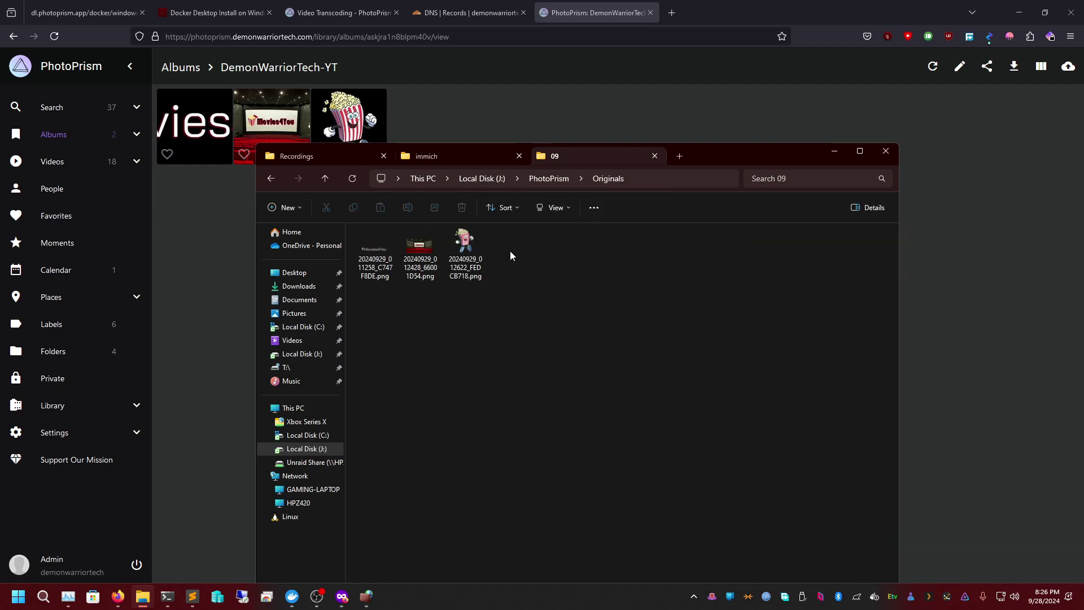
left_click(467, 259)
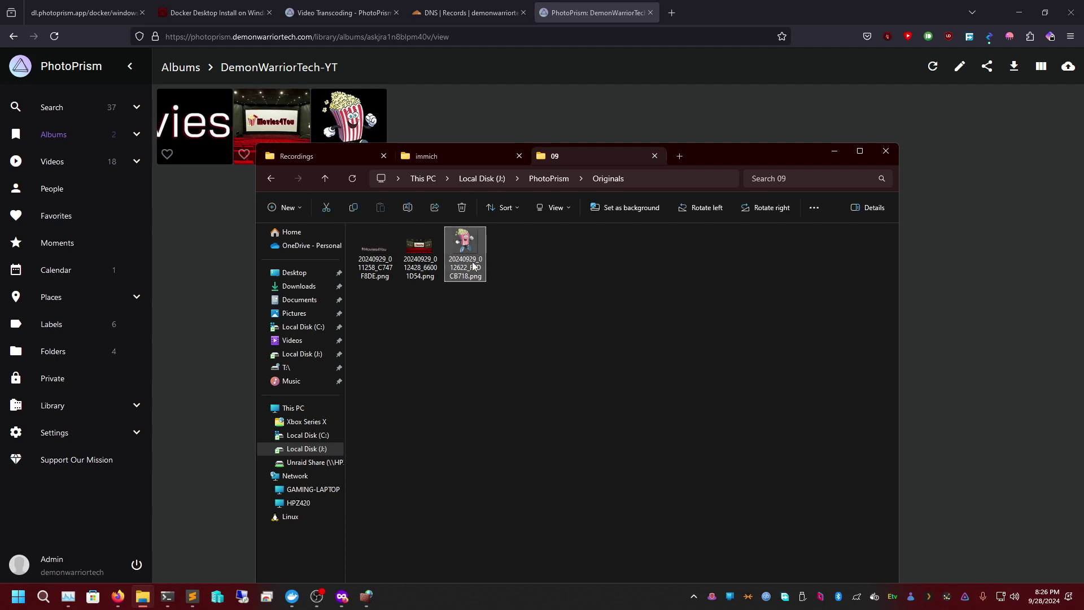
left_click(372, 124)
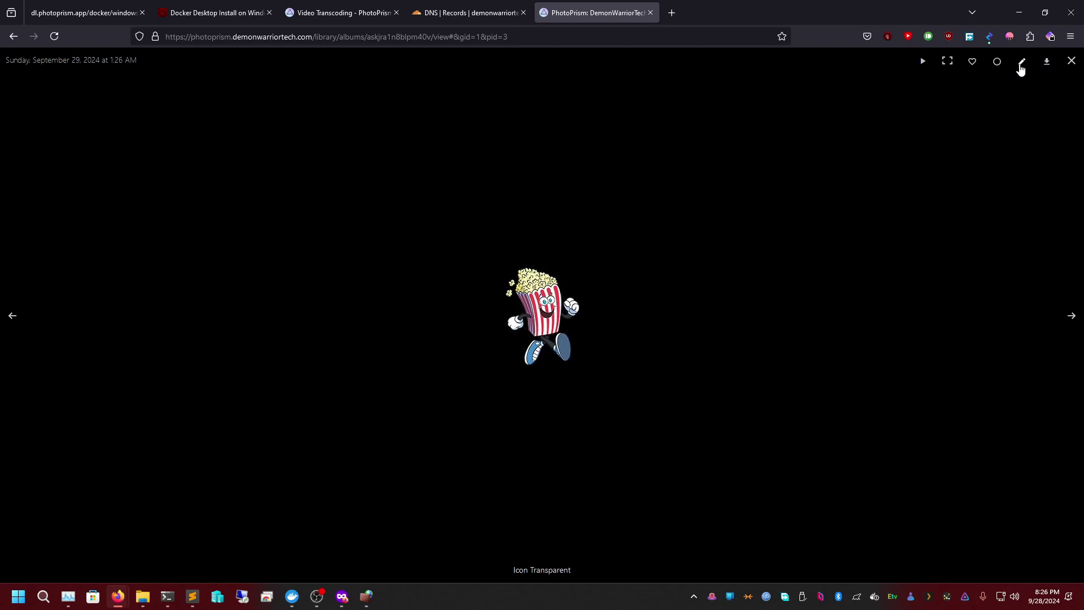
- Open the photo's Files details to see its stored name 2024/09/20240929_012622_FEDCB718.png
left_click(1021, 63)
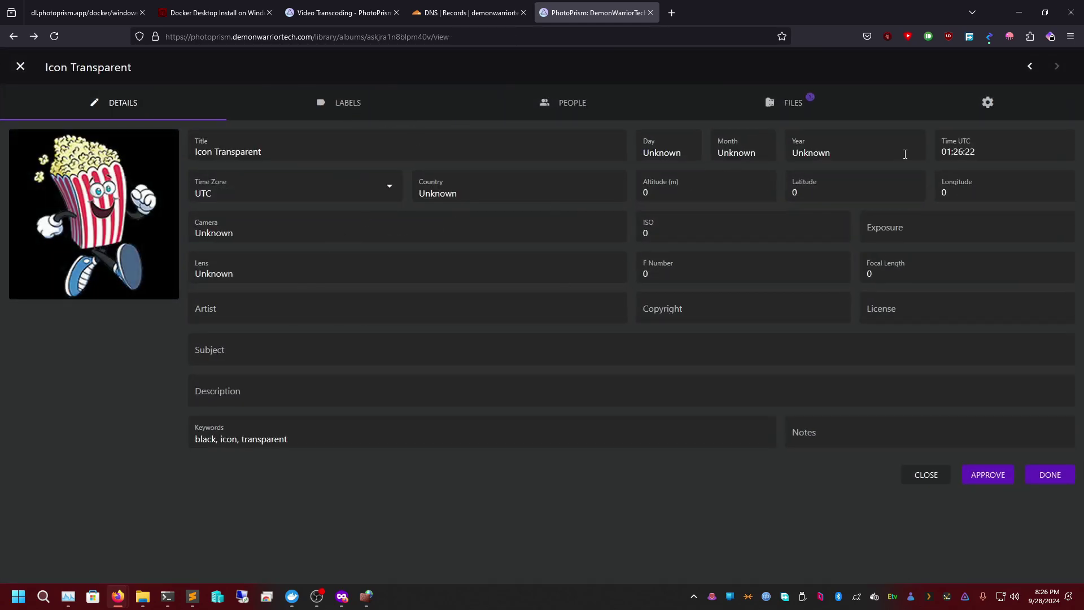
left_click(797, 108)
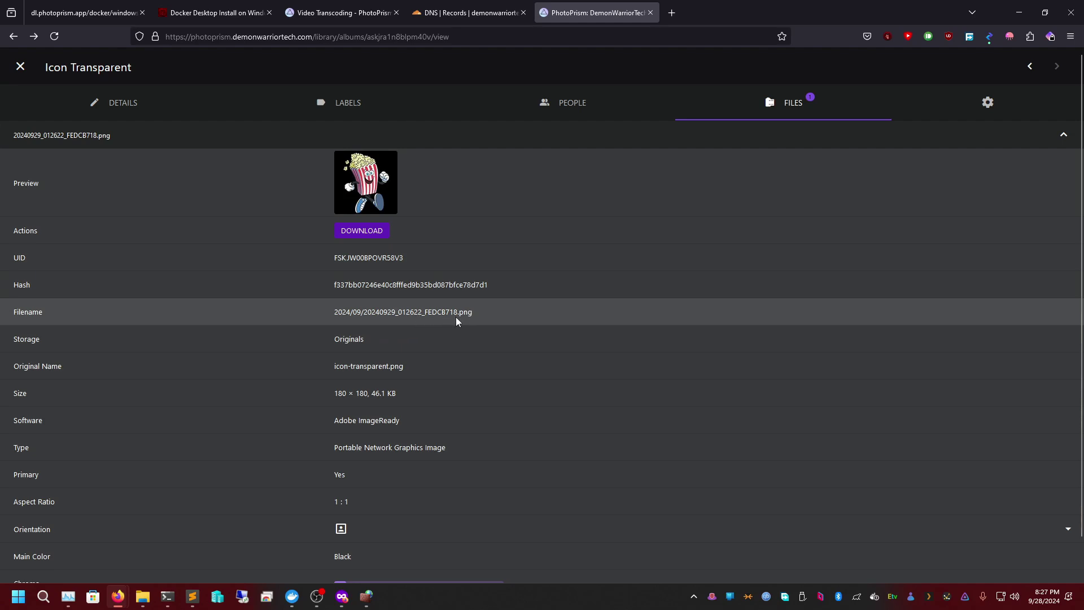
left_click(143, 597)
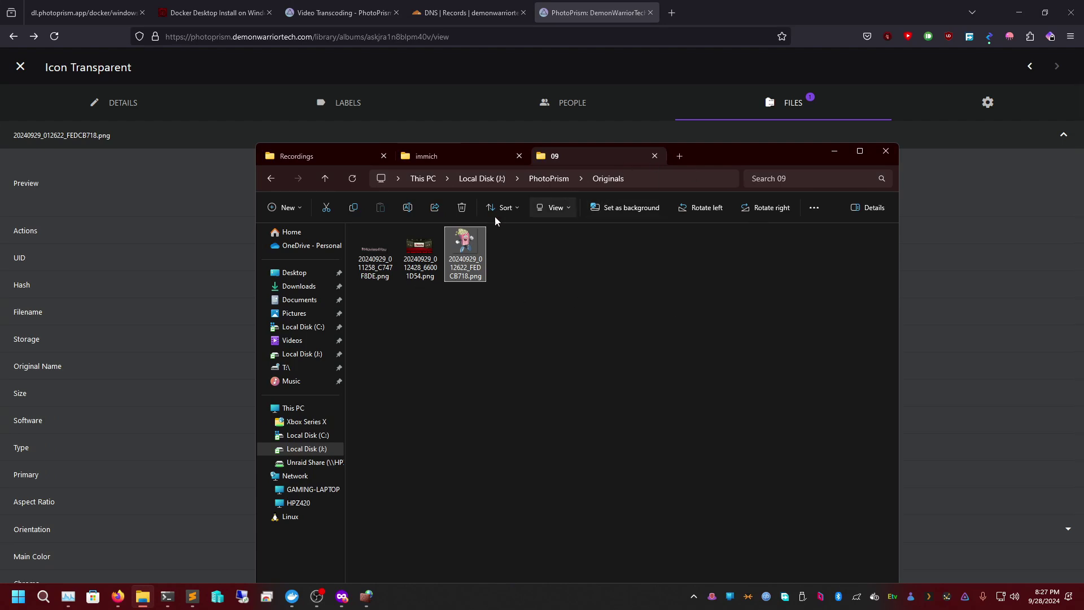
left_click(835, 151)
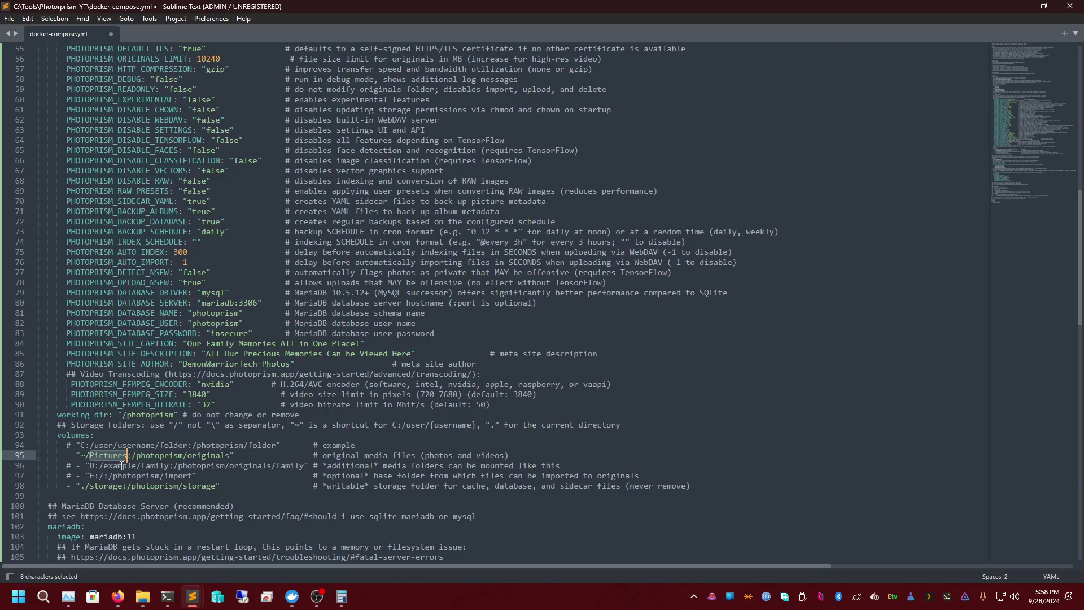
- Select 'Pictures' on line 95, then open drive J: in a new File Explorer tab
double_click(118, 455)
left_click(143, 596)
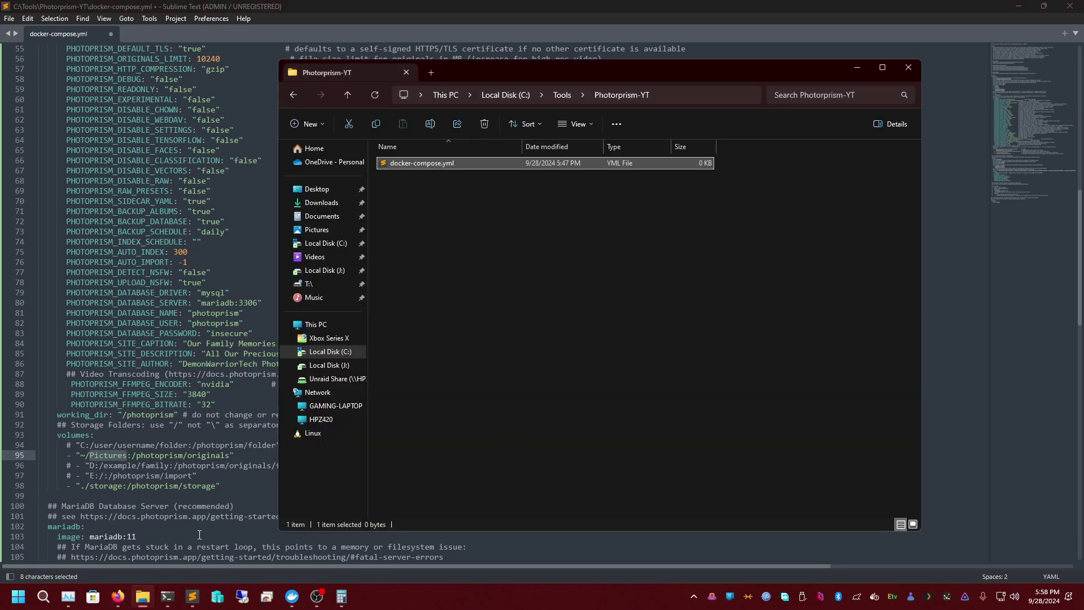
right_click(353, 365)
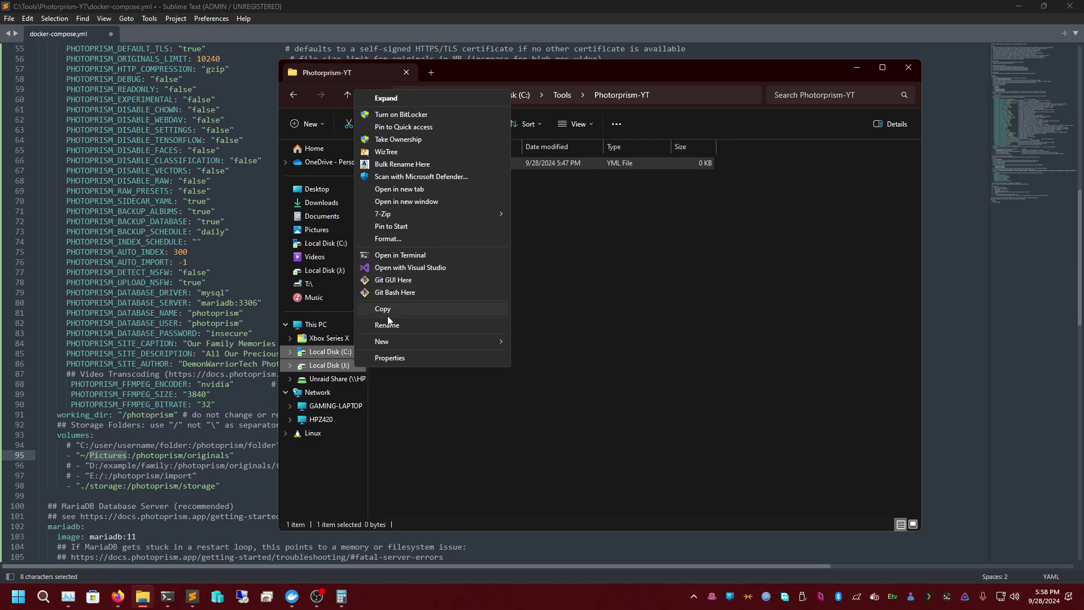
left_click(435, 188)
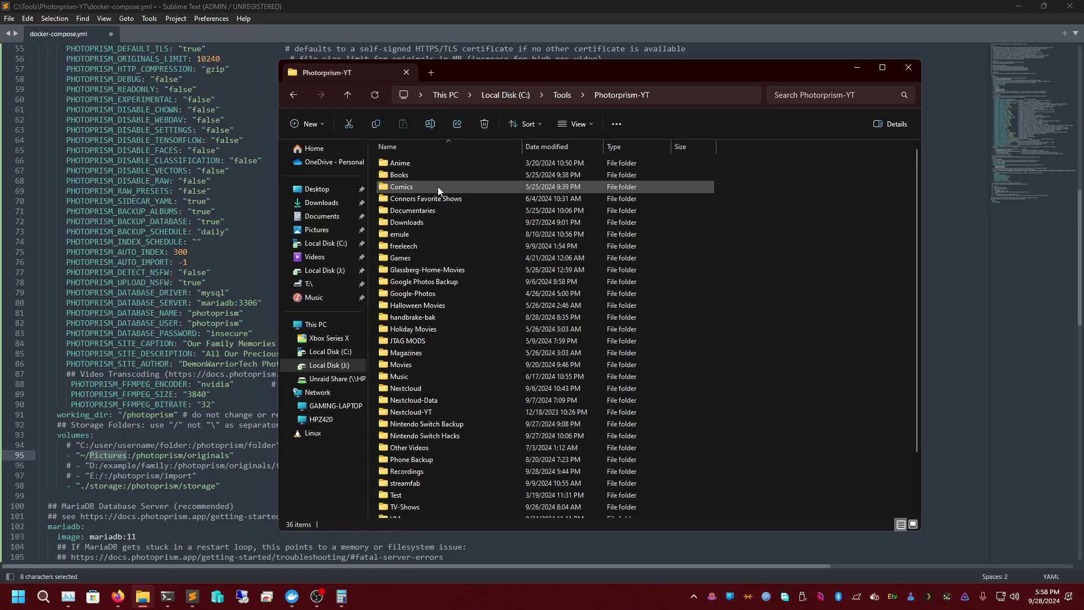
- Browse to J:\Google-Photos\Disney World 2022 and reveal its full path in the address bar
scroll(436, 287, "down", 1)
scroll(436, 283, "up", 1)
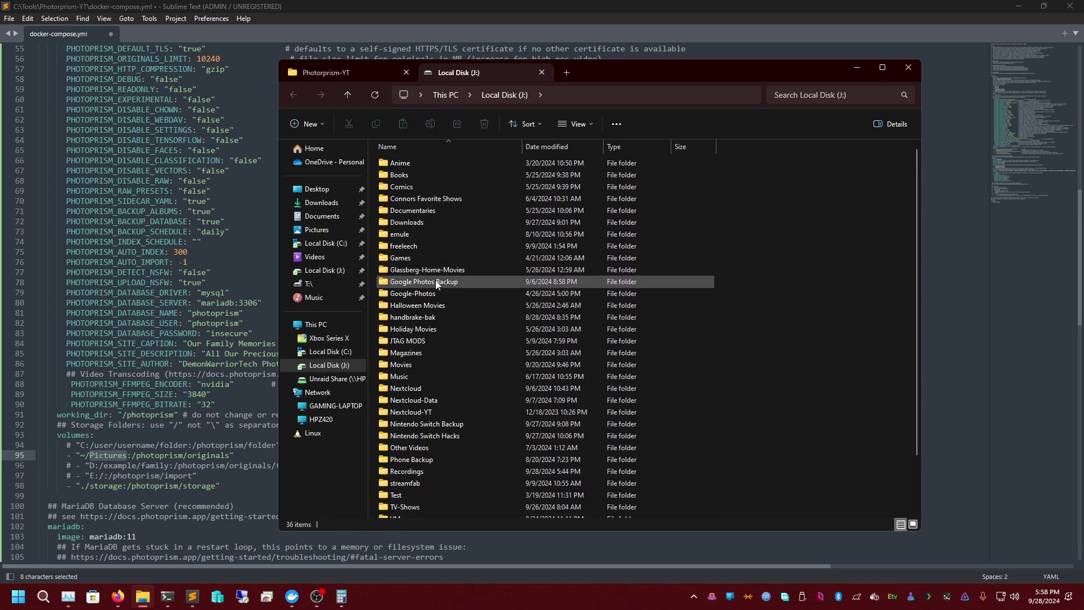
double_click(434, 295)
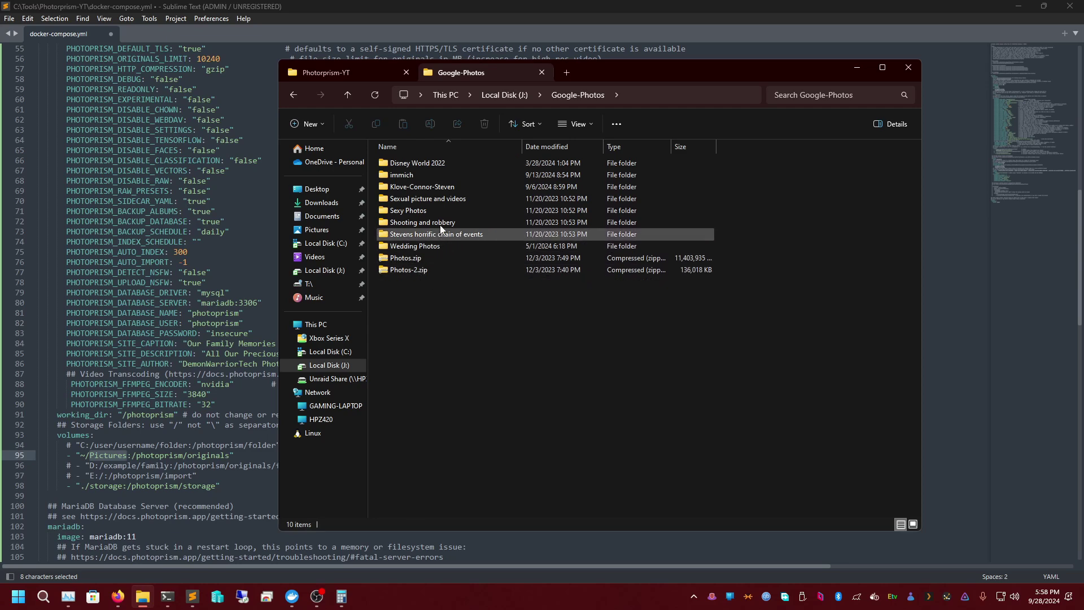
double_click(436, 164)
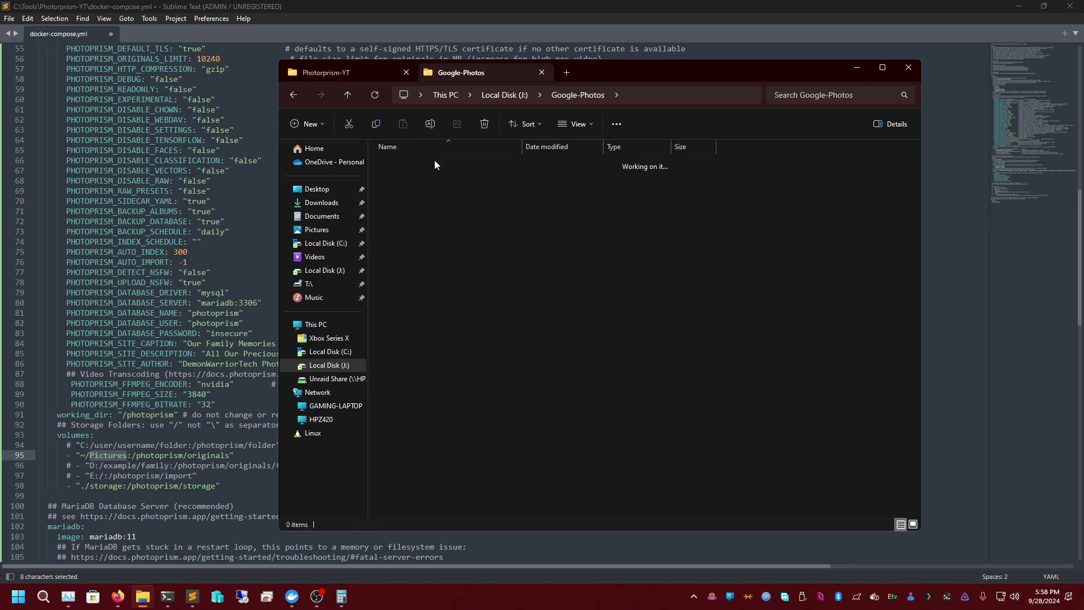
left_click(726, 88)
left_click(695, 116)
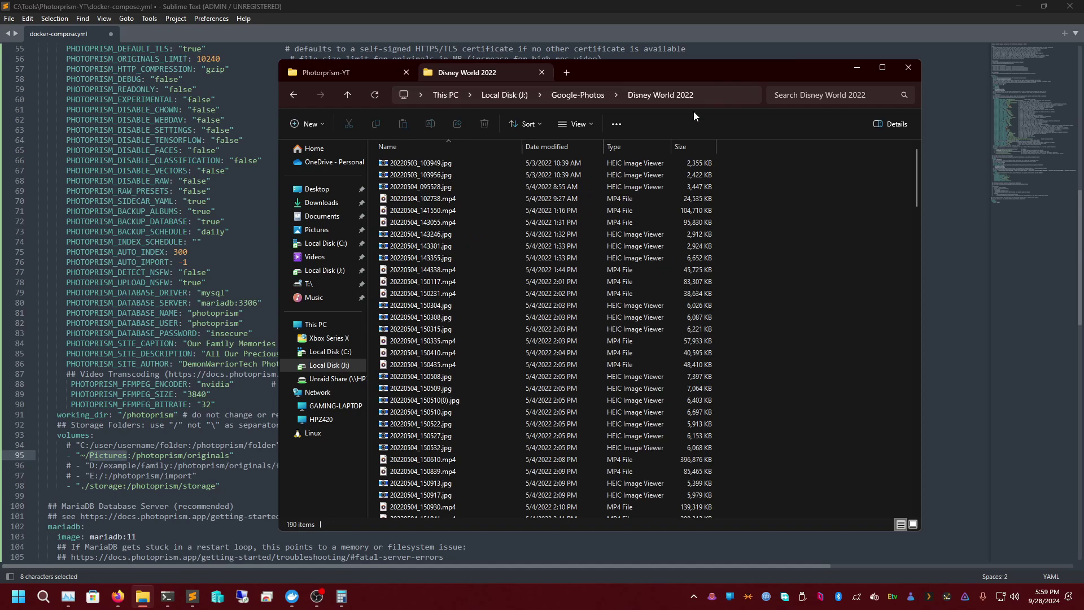
left_click(728, 95)
key("ctrl+c")
- Replace ~/Pictures on line 95 with the pasted J:/Google-Photos/Disney World 2022 path
left_click(857, 67)
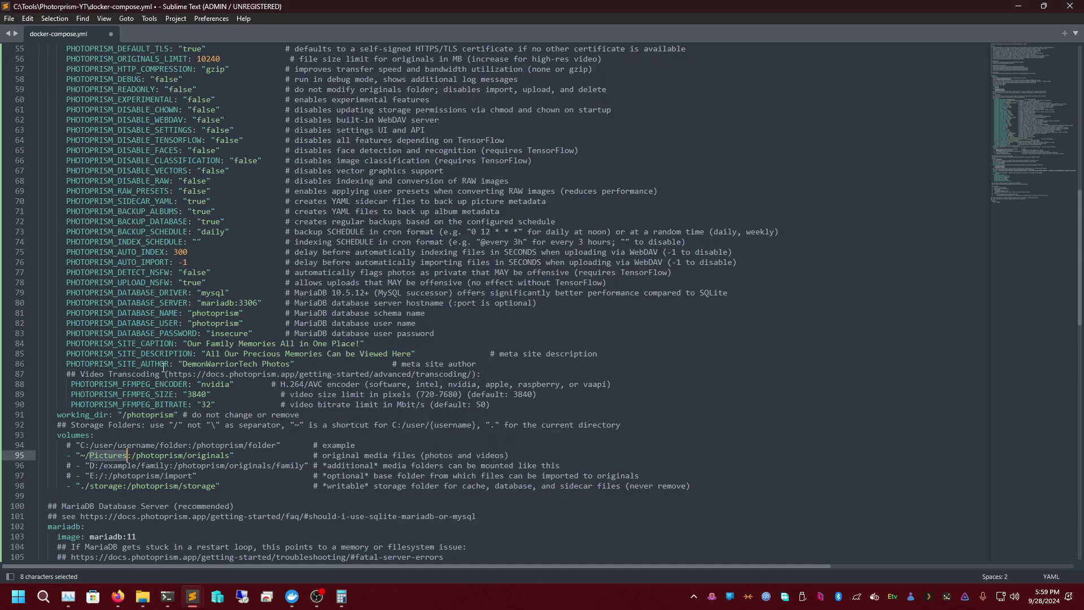
left_click_drag(80, 456, 131, 455)
key("ctrl+v")
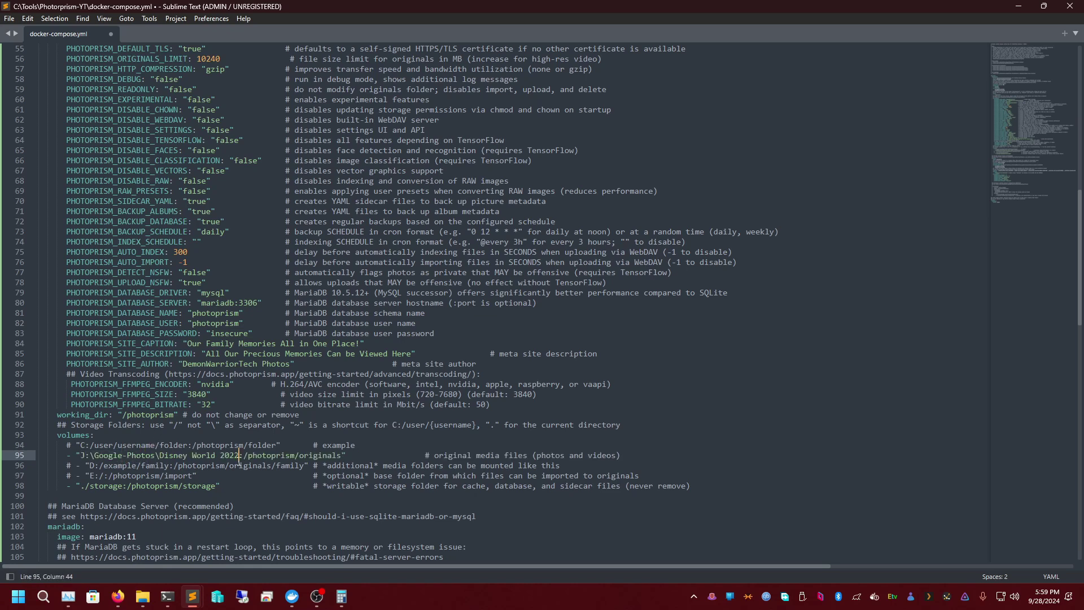
left_click(233, 467)
left_click(206, 455)
- Review the /photoprism/originals mapping and select the D:/example/family path on line 96
triple_click(99, 464)
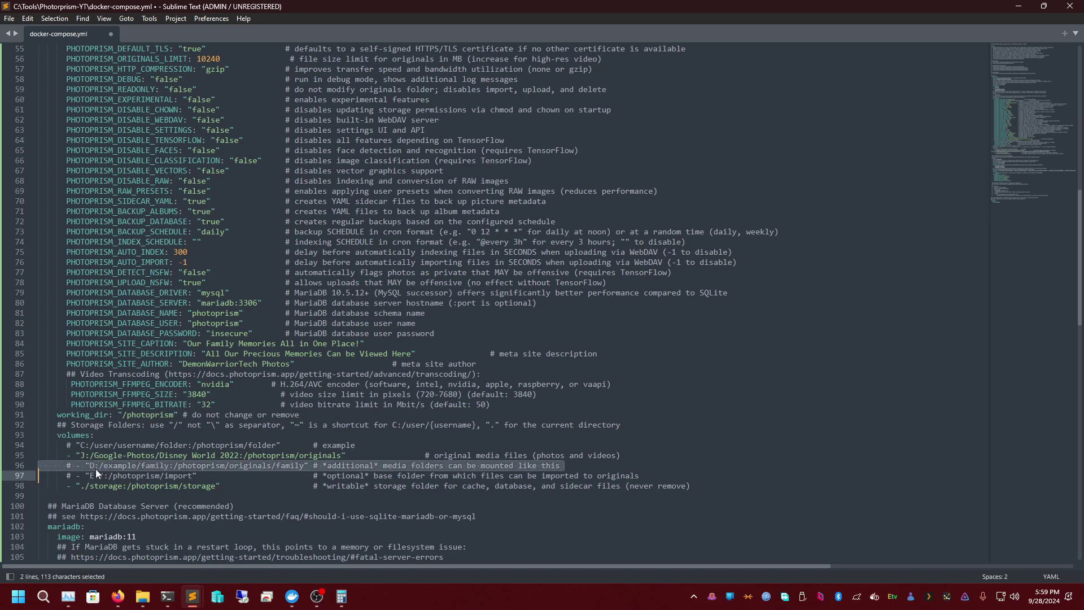
left_click(96, 466)
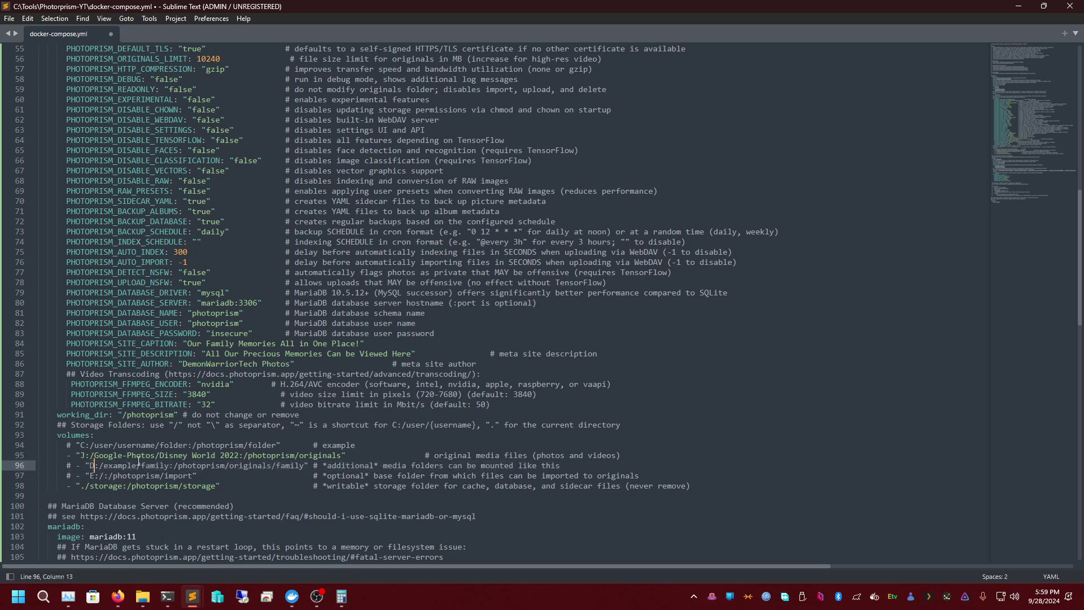
left_click_drag(247, 455, 342, 456)
left_click(241, 456)
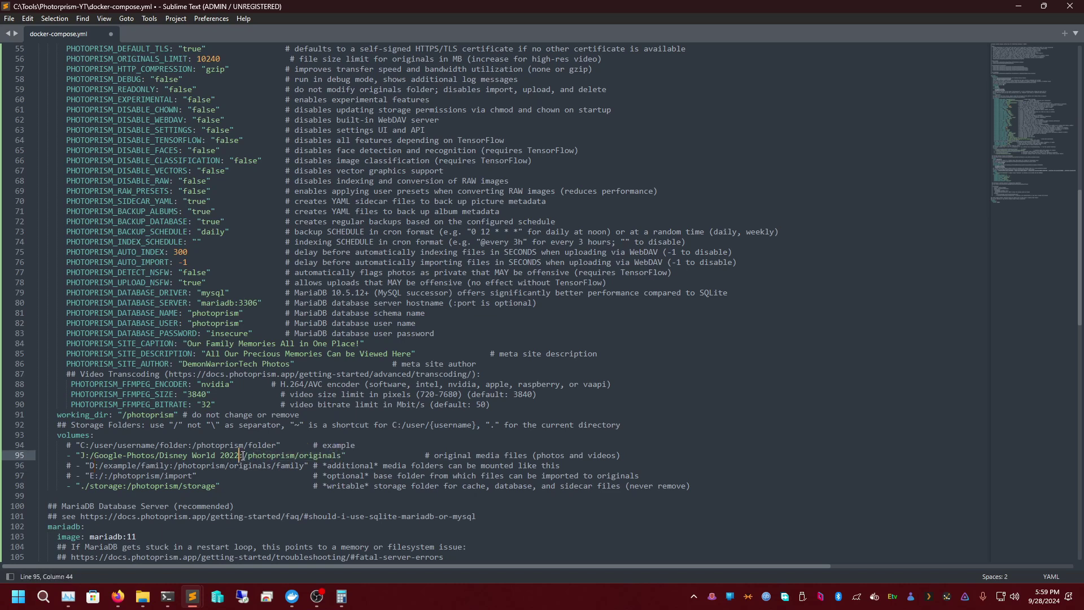
left_click_drag(89, 466, 170, 466)
- Browse the Pictures folders Graphic Designs and Jellyfin Server Pictures, then return to Pictures
left_click(143, 597)
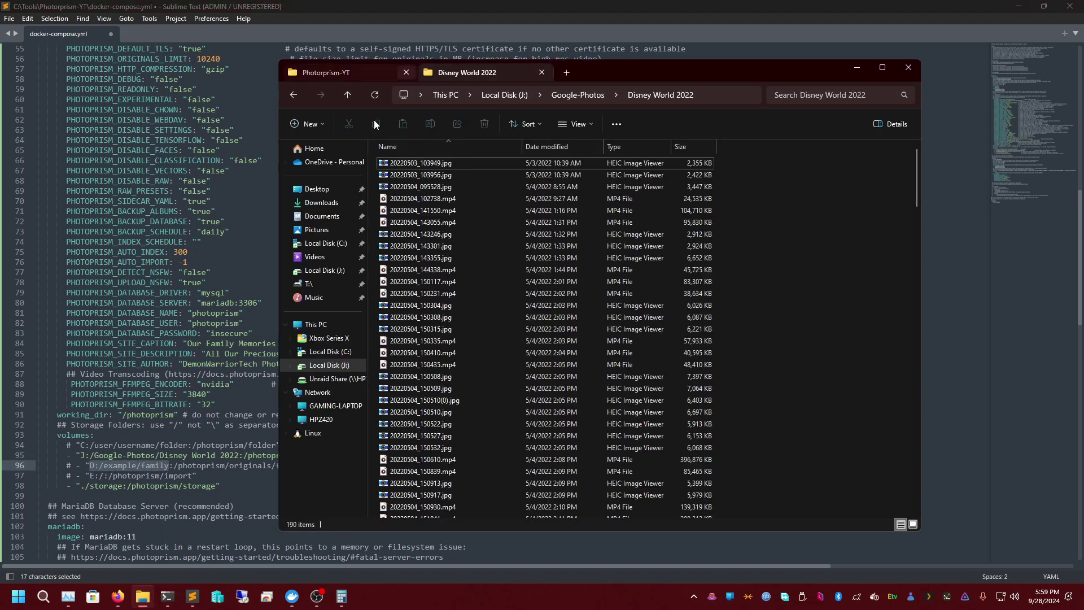
left_click(316, 229)
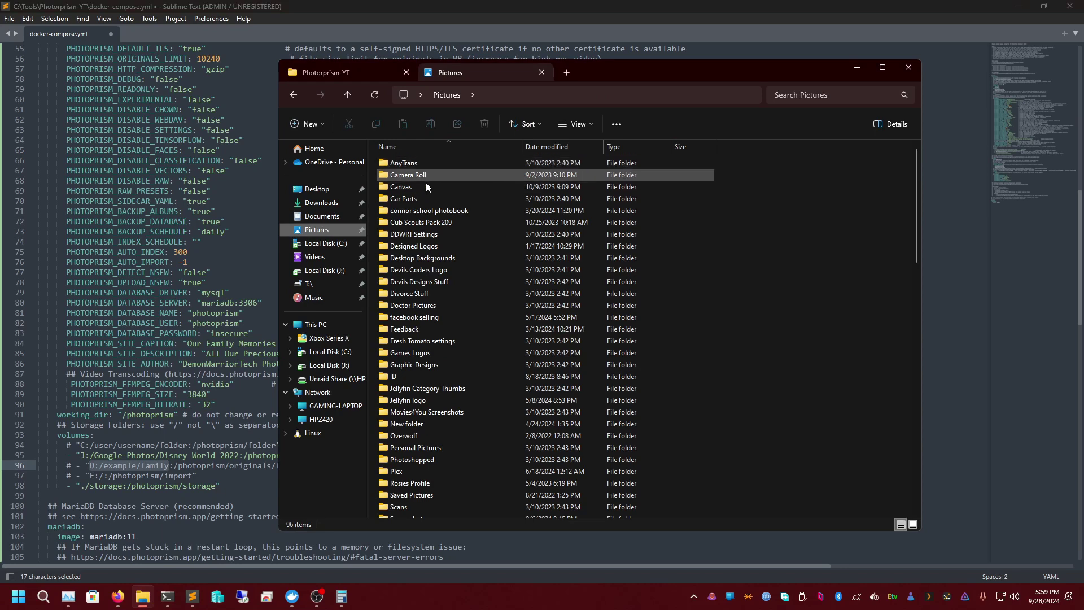
double_click(422, 365)
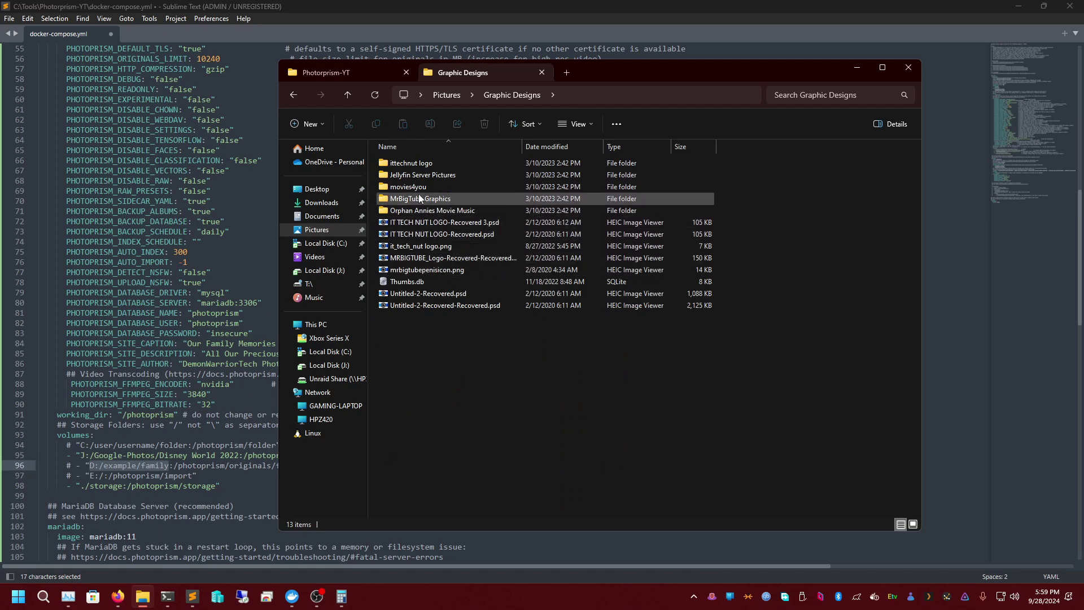
double_click(430, 176)
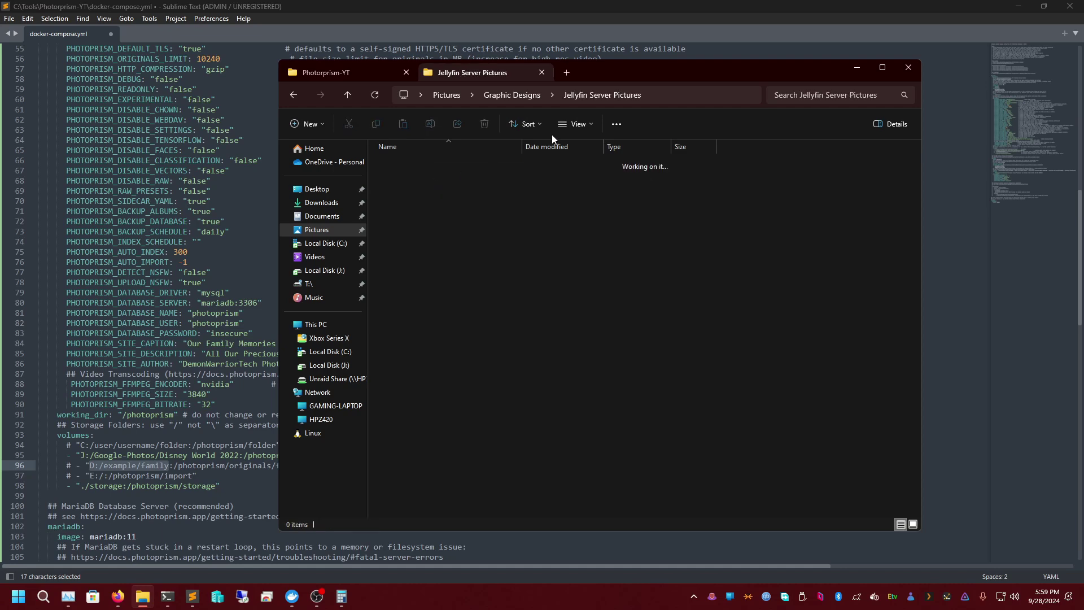
left_click(691, 94)
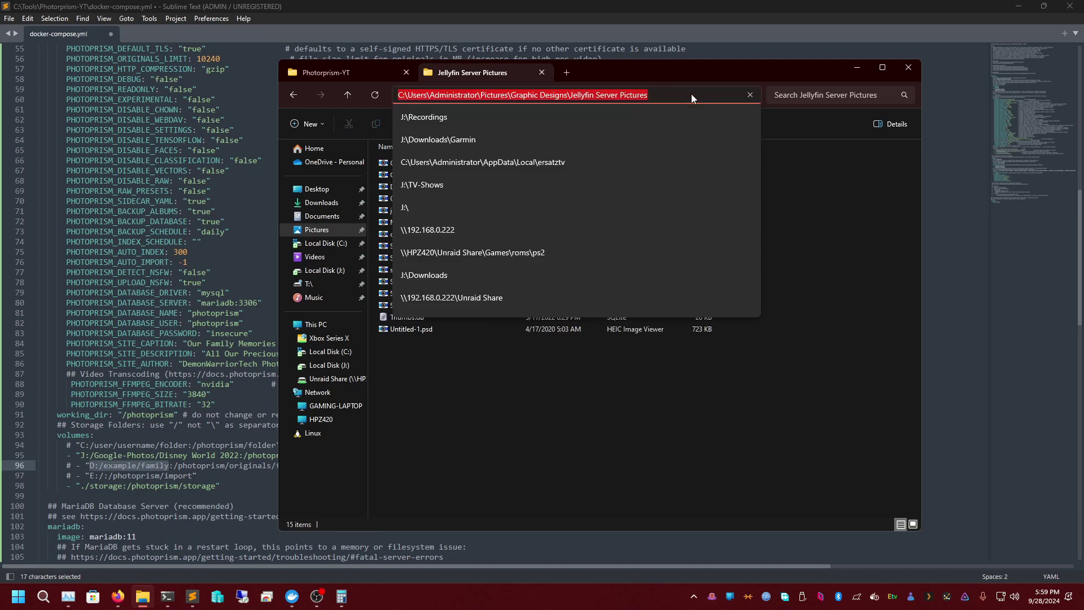
left_click(347, 94)
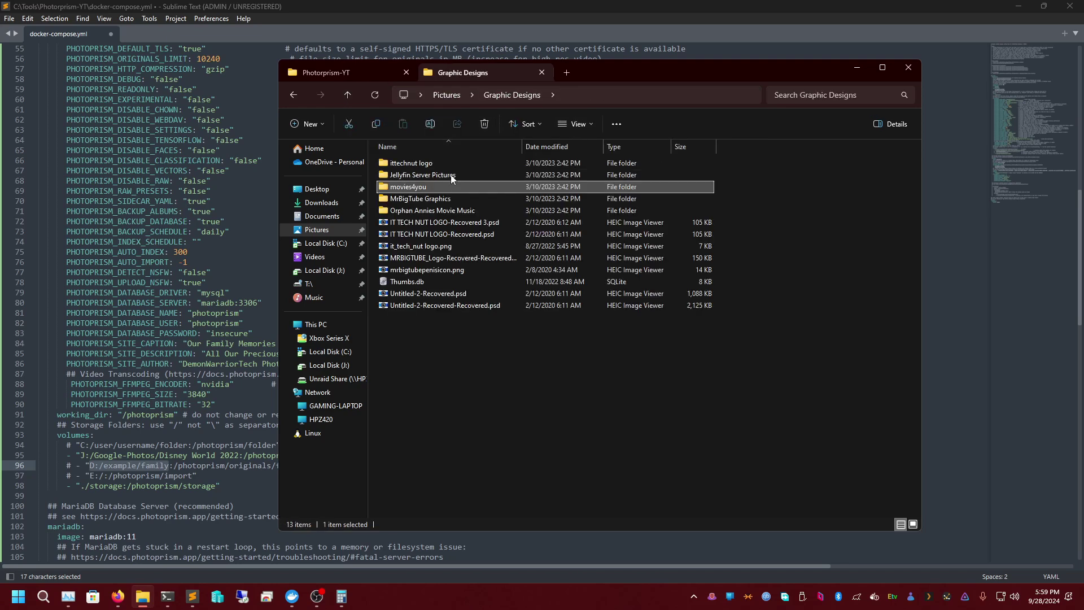
left_click(452, 95)
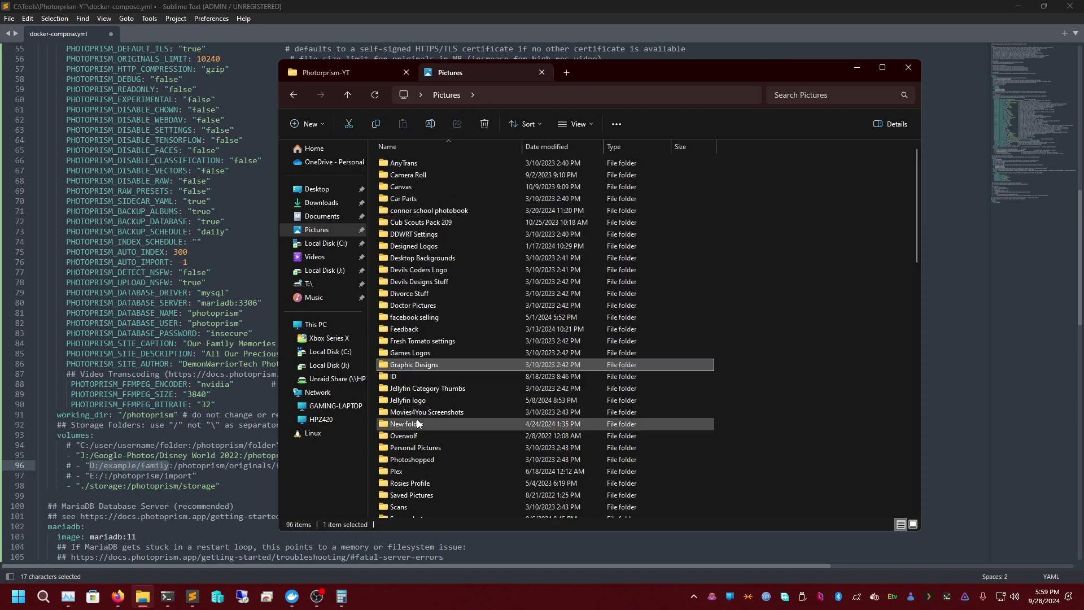
- Open Youtube Pictures, select its full address-bar path, and return to docker-compose.yml
scroll(428, 377, "down", 10)
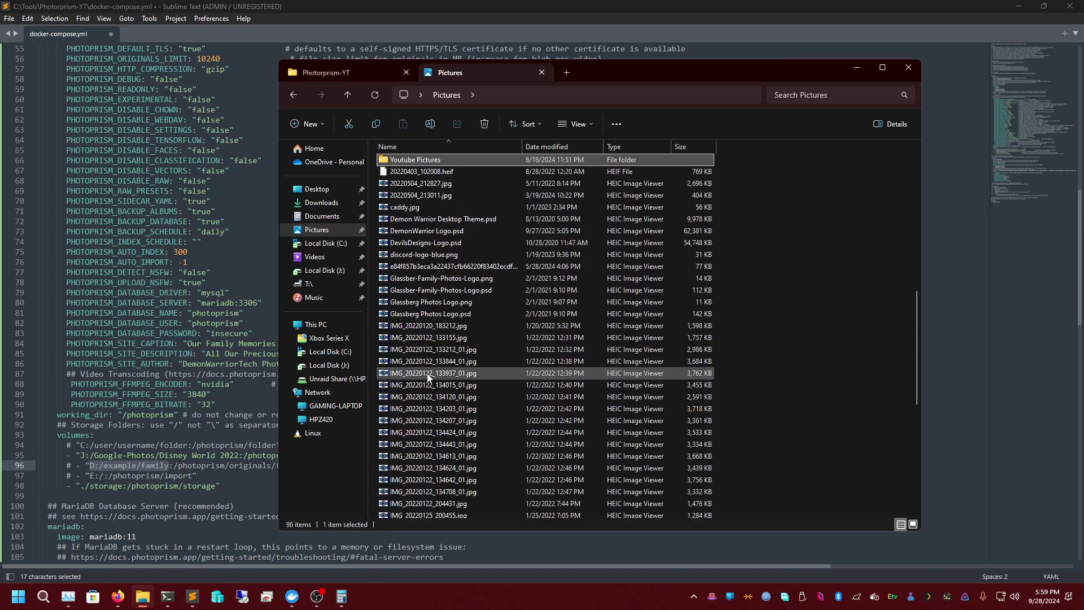
key("Return")
left_click(588, 94)
key("ctrl+c")
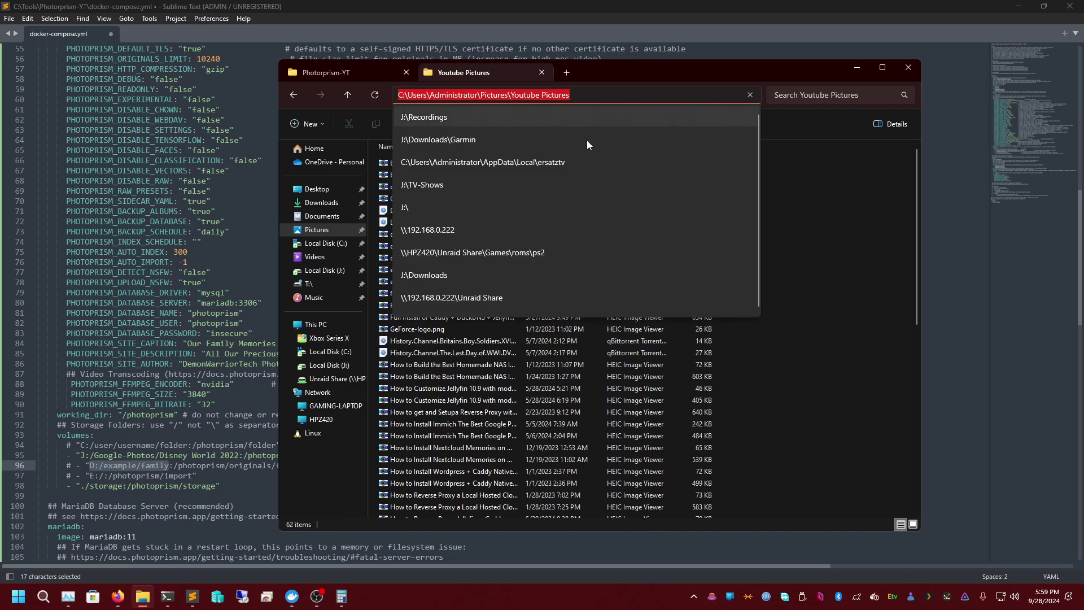
left_click(126, 457)
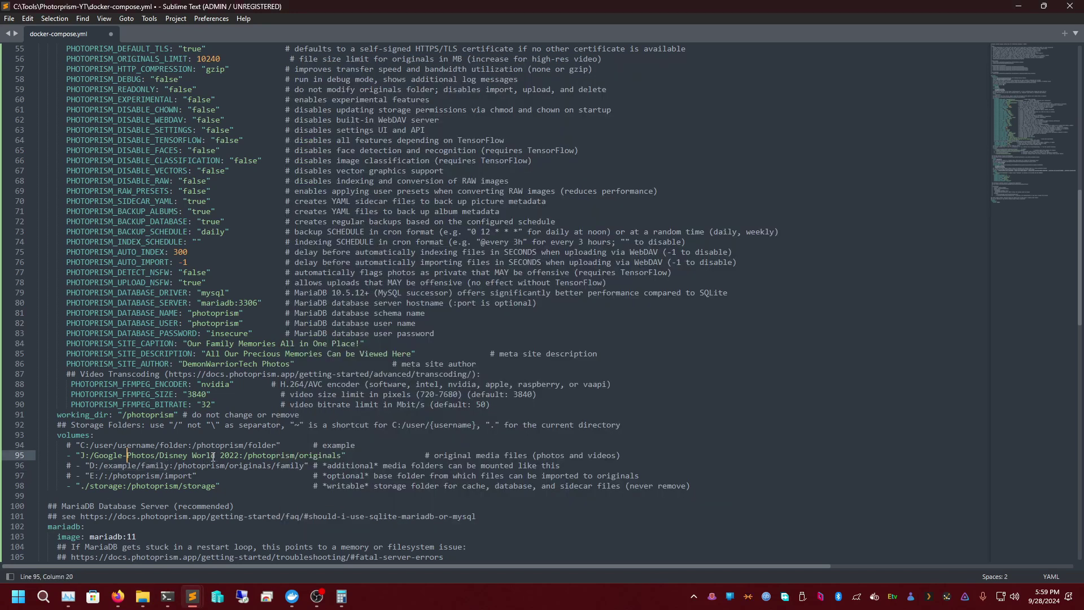
- Paste the Youtube Pictures path over D:/example/family on line 96 and uncomment it with matching indentation
left_click_drag(169, 465, 89, 466)
key("ctrl+v")
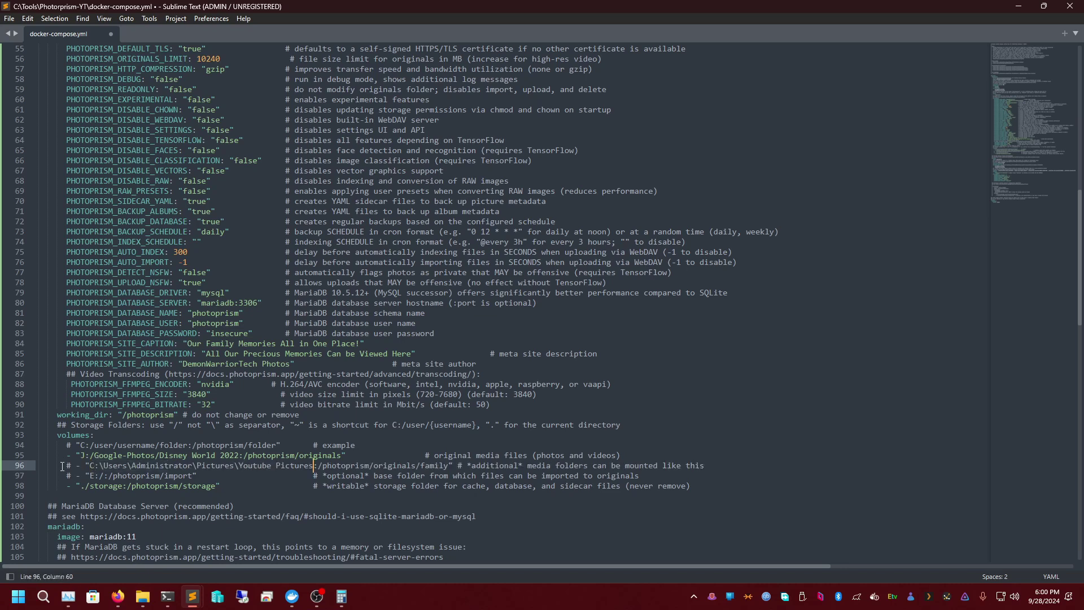
left_click(71, 466)
key("BackSpace")
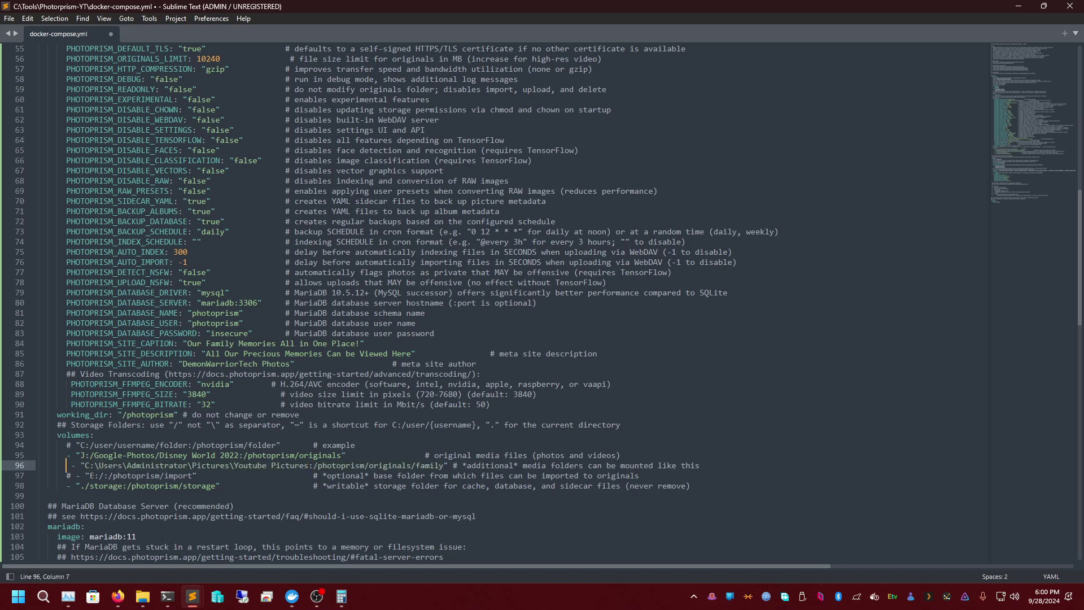
key("BackSpace")
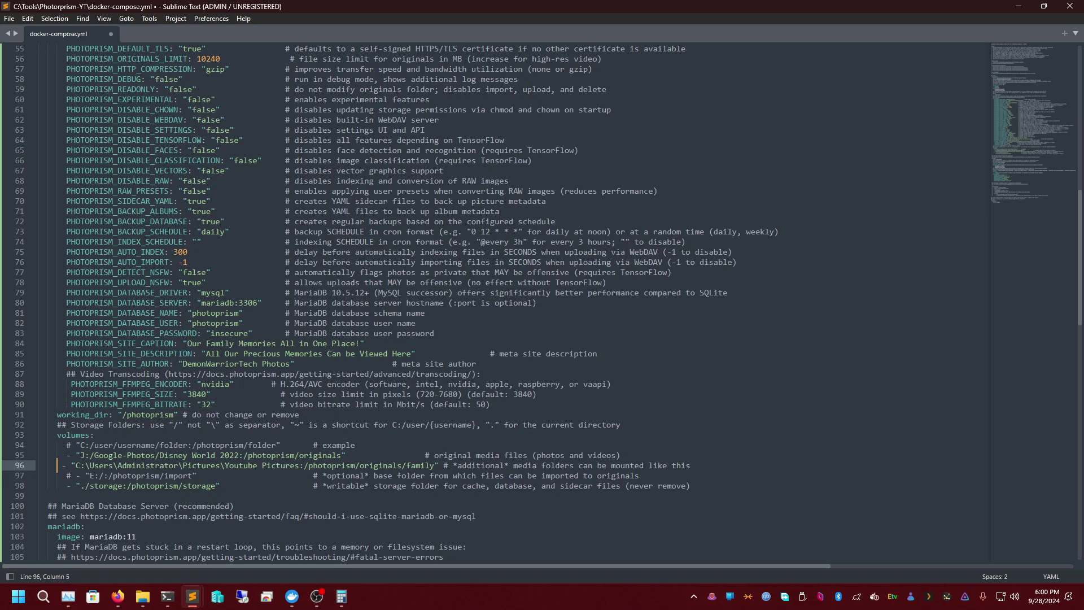
left_click(80, 456)
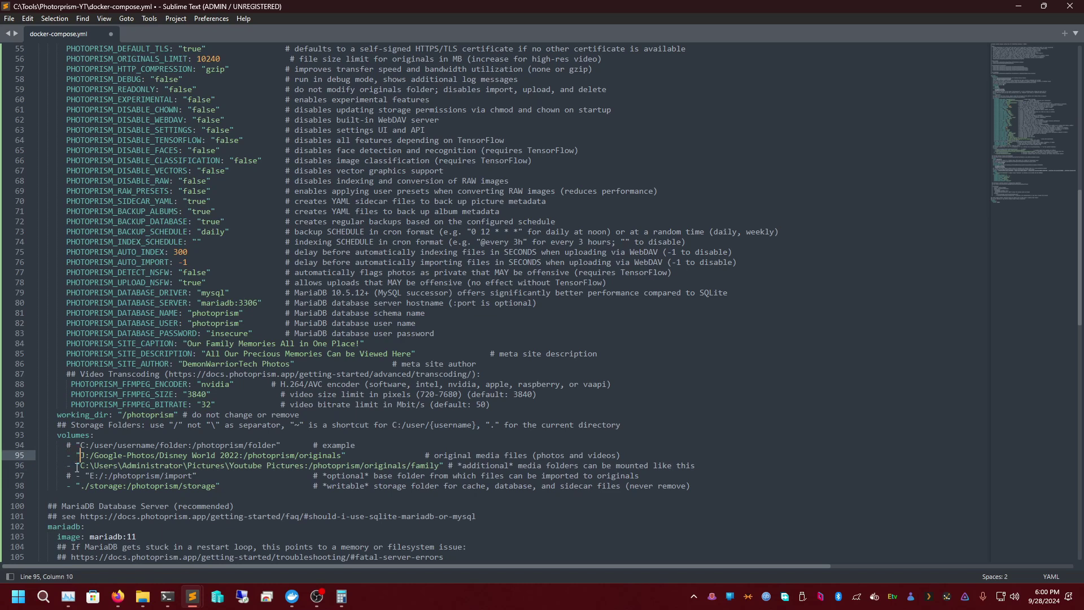
- Replace the backslash in line 96's Youtube Pictures path with a forward slash
left_click(189, 467)
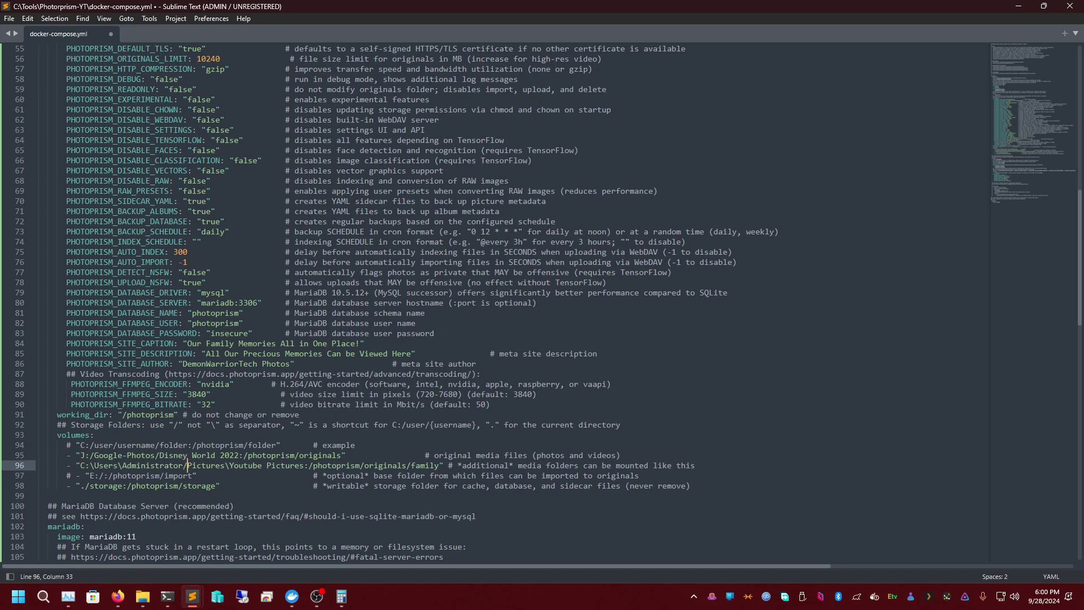
key("ctrl+Left")
key("ctrl+Left")
key("ctrl+Left")
key("ctrl+Left")
key("Left")
key("BackSpace")
type("/")
key("ctrl+Right")
- Review line 96's Youtube Pictures path and /photoprism/originals/family mapping against line 95
left_click(85, 466)
key("Right")
key("Right")
key("Right")
key("Right")
key("Right")
key("Right")
key("Right")
key("Right")
key("Right")
key("Right")
key("Right")
key("Right")
key("Right")
key("Right")
key("Right")
key("Right")
key("Right")
key("Right")
key("Right")
key("Right")
key("Right")
key("Right")
key("Right")
key("Right")
key("Right")
double_click(262, 466)
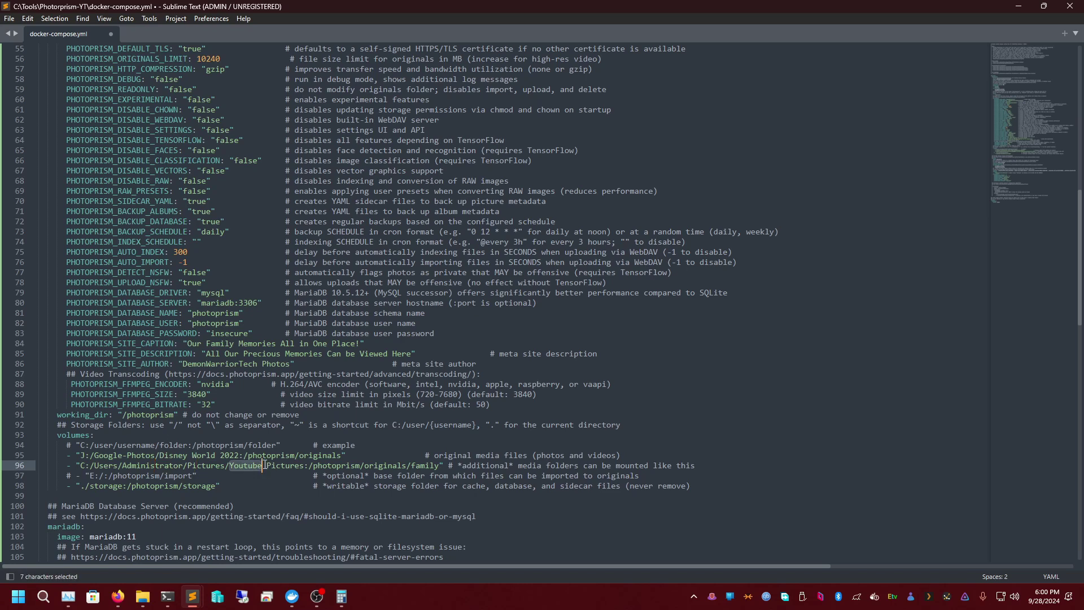
key("Right")
key("Right")
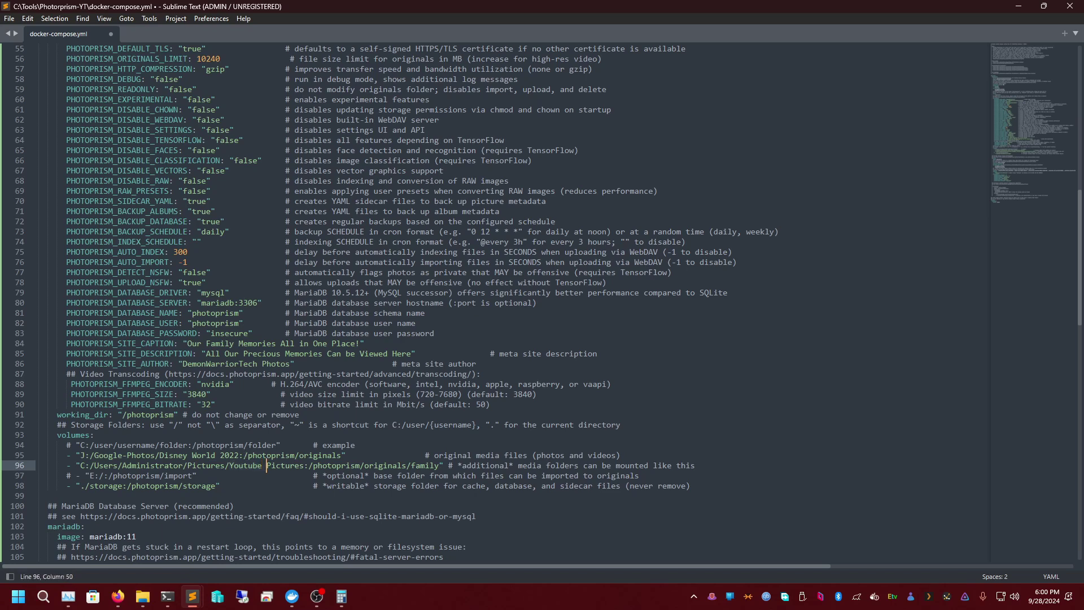
key("Right")
key("Right")
key("Right")
key("Right")
key("Right")
key("Right")
key("Right")
key("Right")
key("Right")
key("Right")
key("Right")
key("Right")
key("Right")
key("Right")
key("Right")
key("Right")
key("Right")
key("Right")
key("Right")
key("Right")
key("Left")
key("Left")
key("Left")
key("Left")
key("Left")
key("Left")
key("Left")
key("Left")
key("Left")
key("Left")
key("Left")
key("Left")
key("Left")
key("Left")
key("Left")
key("Left")
key("Left")
key("Left")
key("Left")
key("Left")
key("Left")
key("Left")
key("Left")
key("Left")
key("Left")
key("Up")
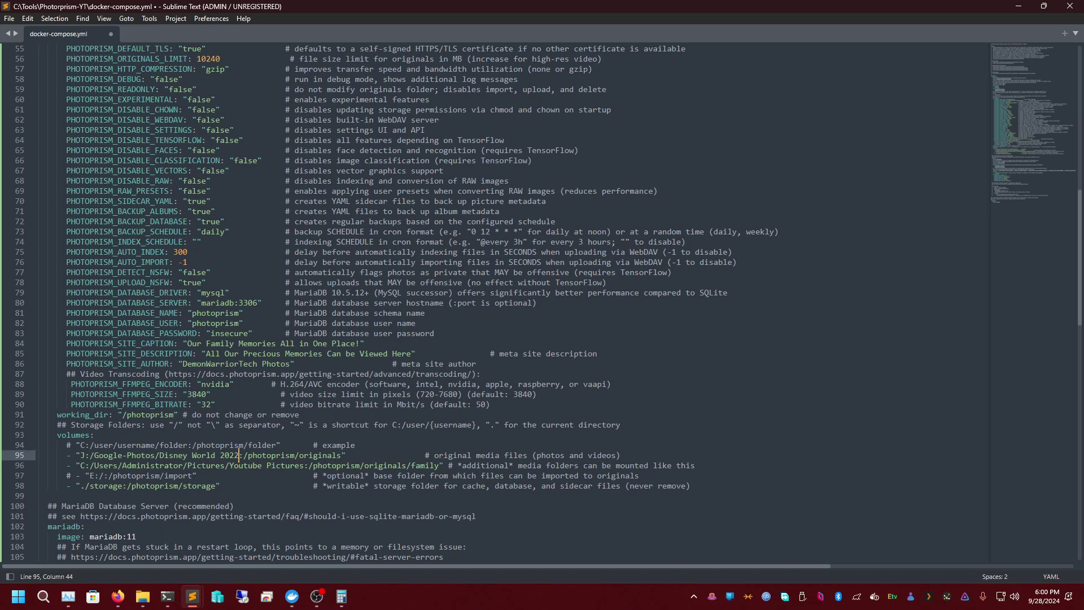
scroll(277, 459, "down", 1)
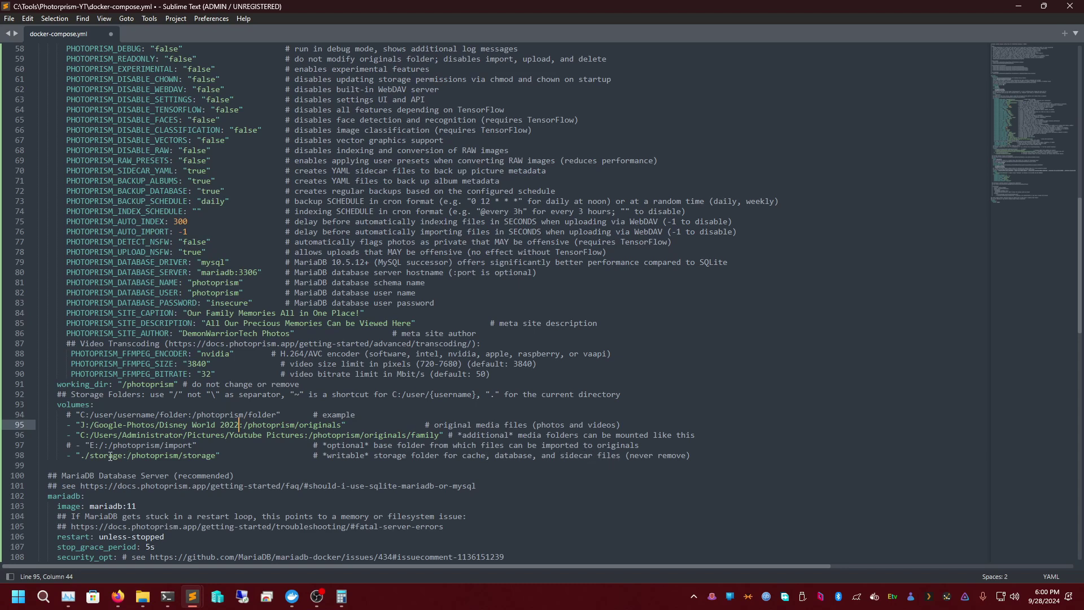
- Select ./storage on line 98, then open Local Disk (J:) in File Explorer
left_click_drag(123, 456, 82, 458)
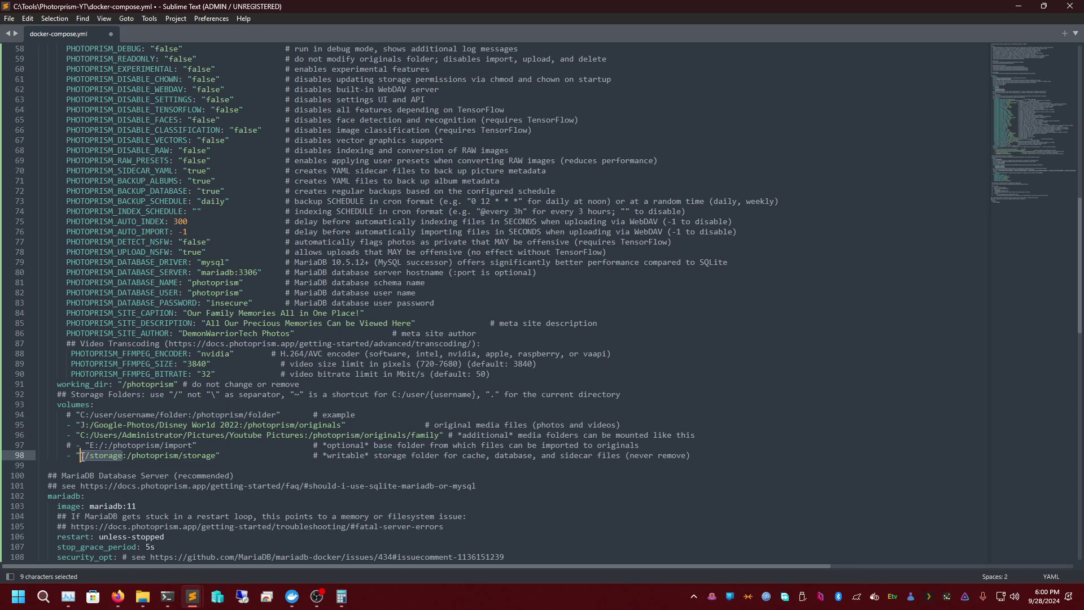
left_click(143, 596)
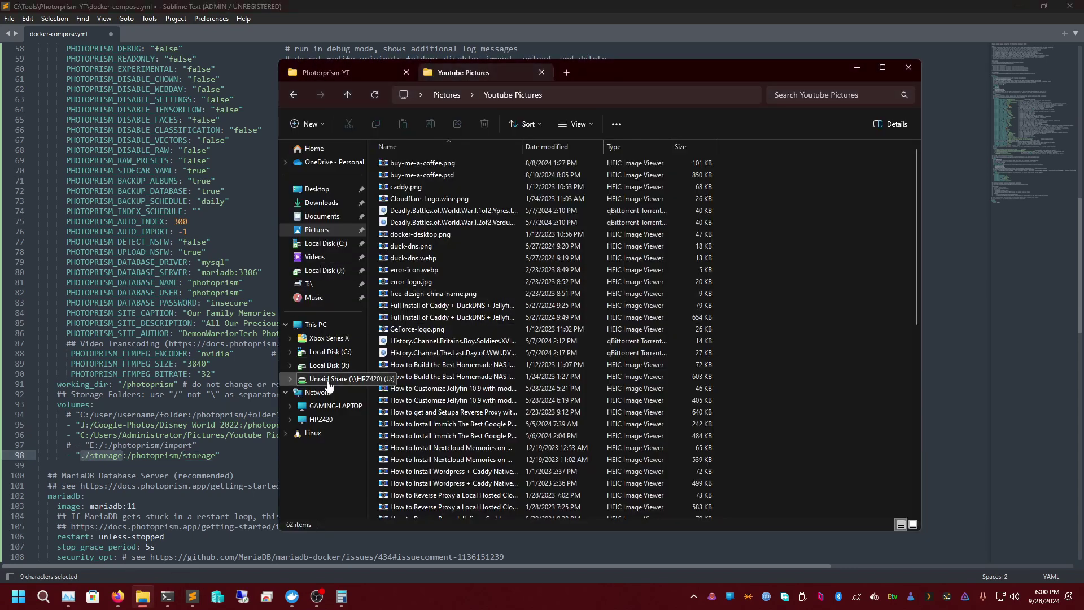
left_click(330, 352)
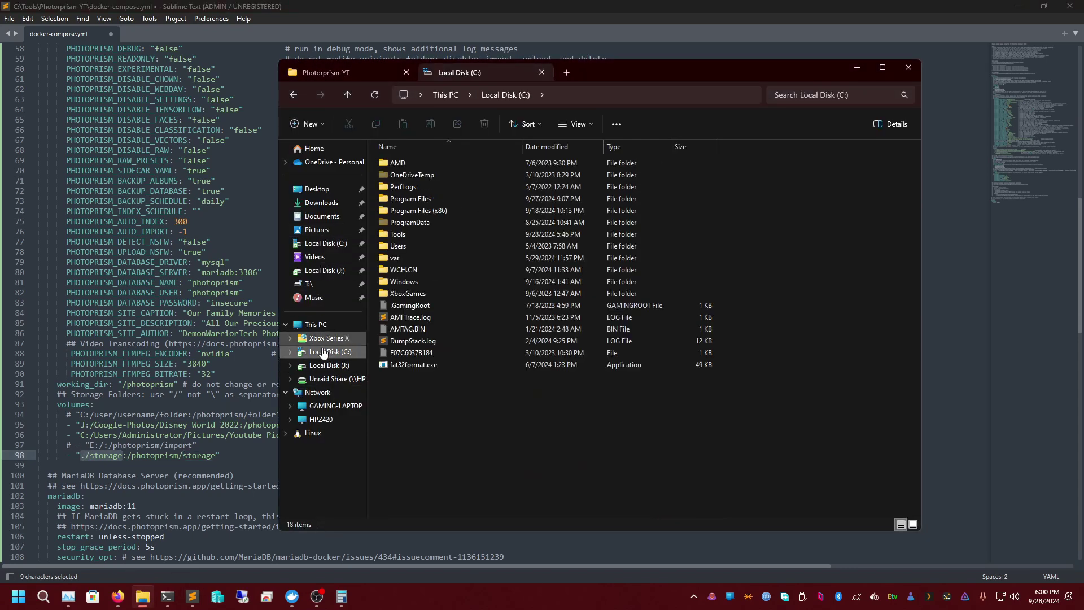
left_click(332, 325)
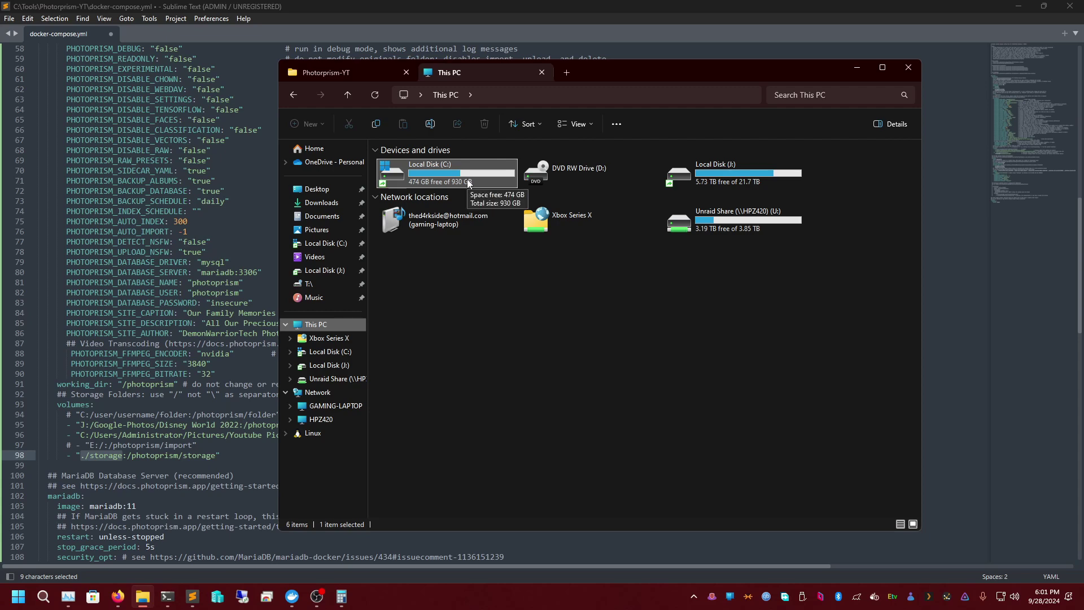
double_click(713, 167)
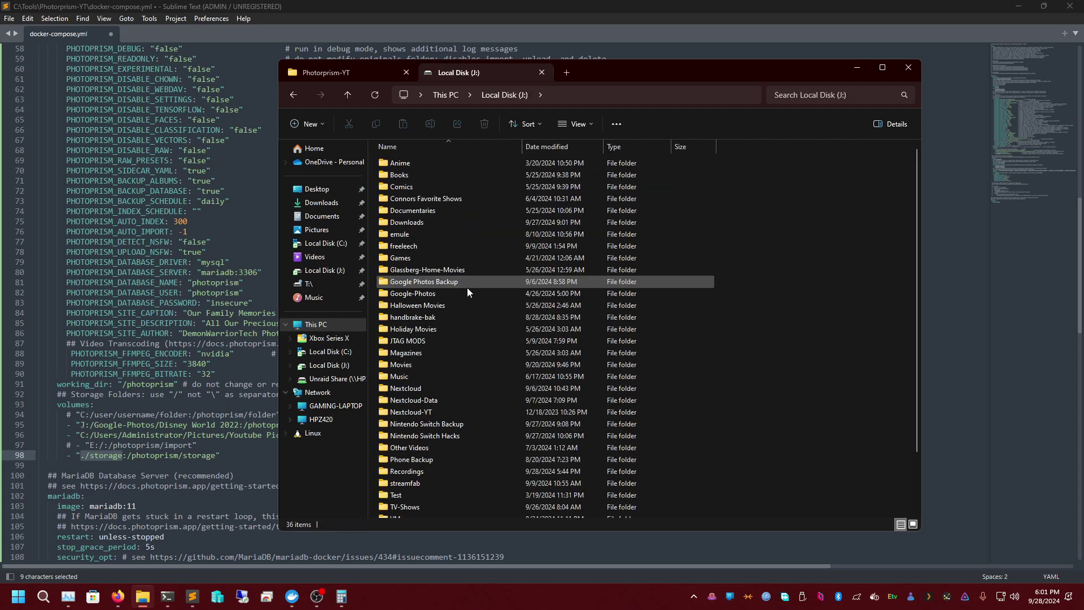
scroll(486, 303, "down", 2)
- Create a new folder named PhotoPrism on drive J: and open it
right_click(733, 348)
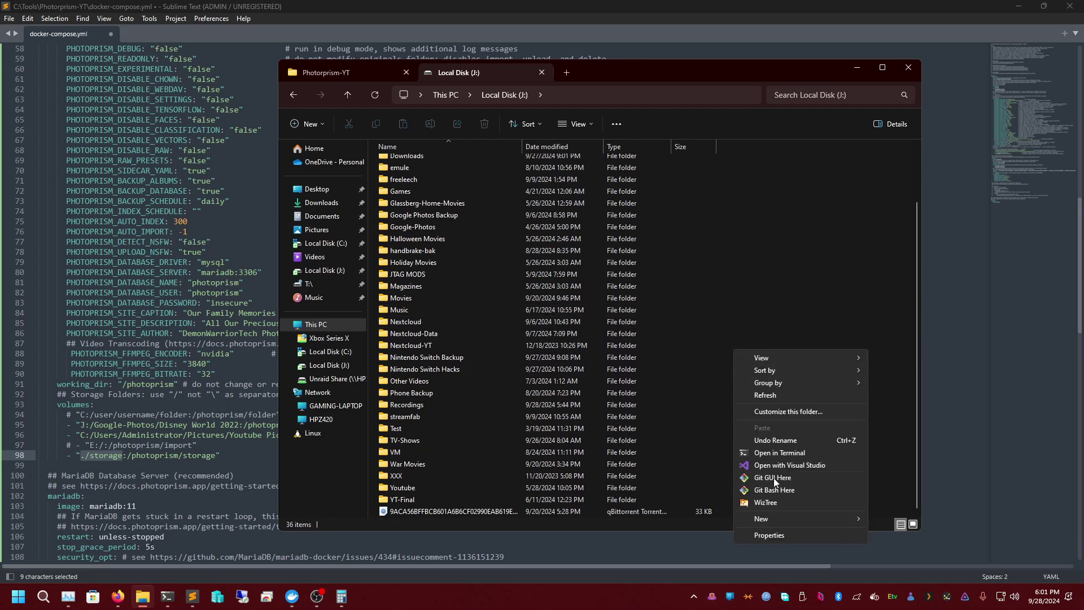
mouse_move(836, 519)
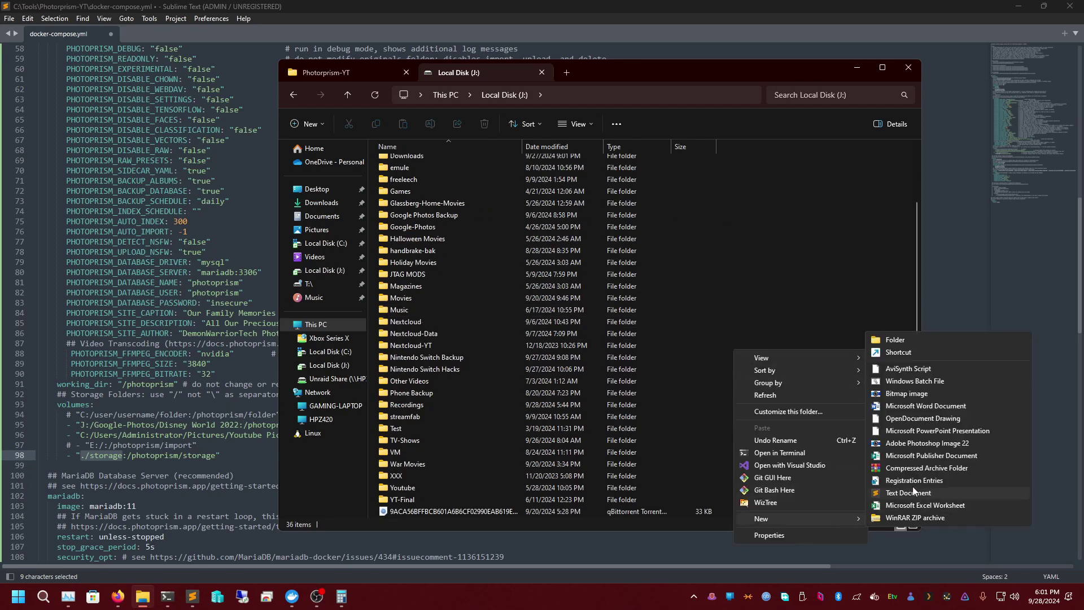
left_click(910, 340)
type("Photo")
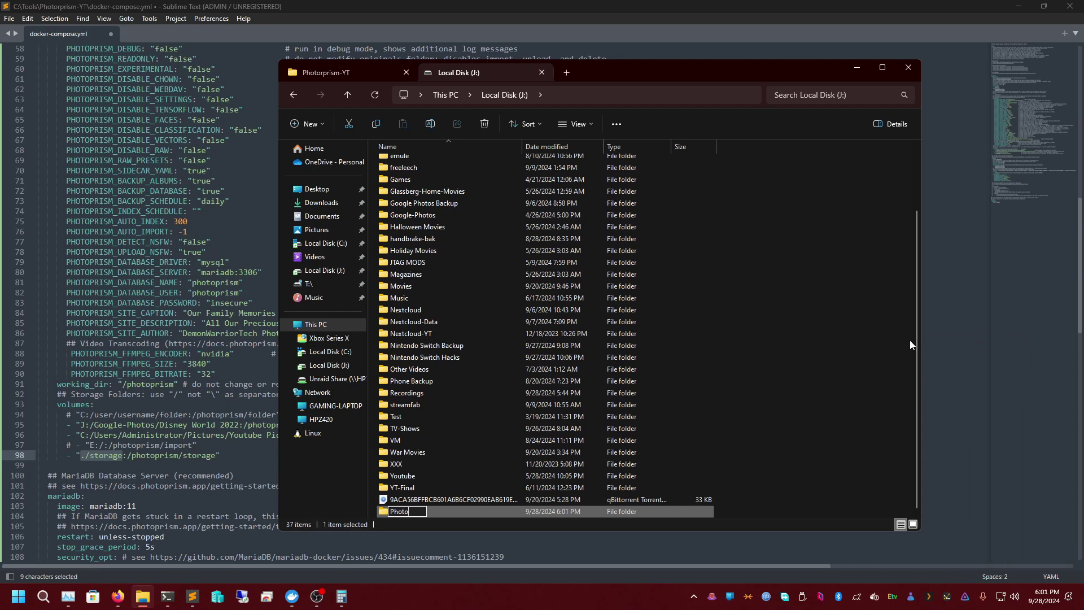
type("Prism")
key("Return")
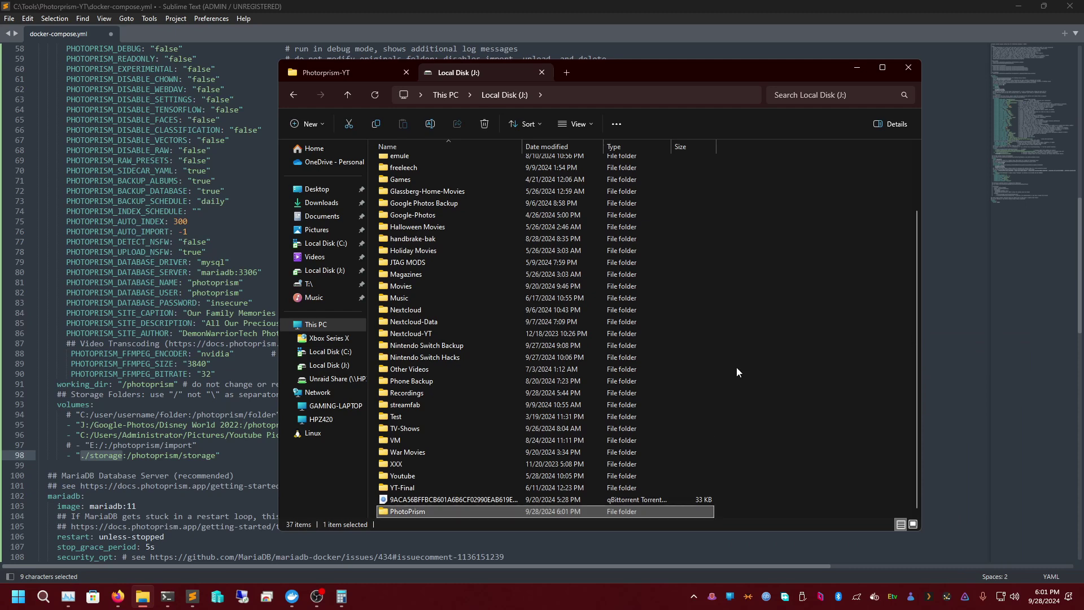
double_click(510, 513)
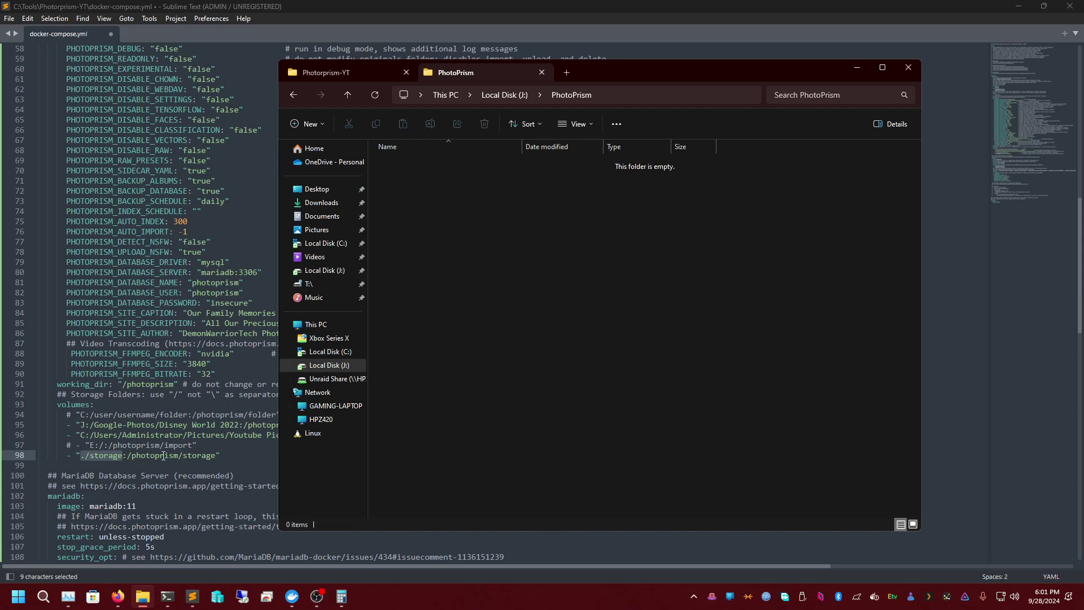
- Replace ./storage on line 98 with the PhotoPrism path, written as J:/PhotoPrism
left_click(115, 455)
left_click_drag(124, 455, 80, 455)
left_click(142, 597)
left_click(598, 91)
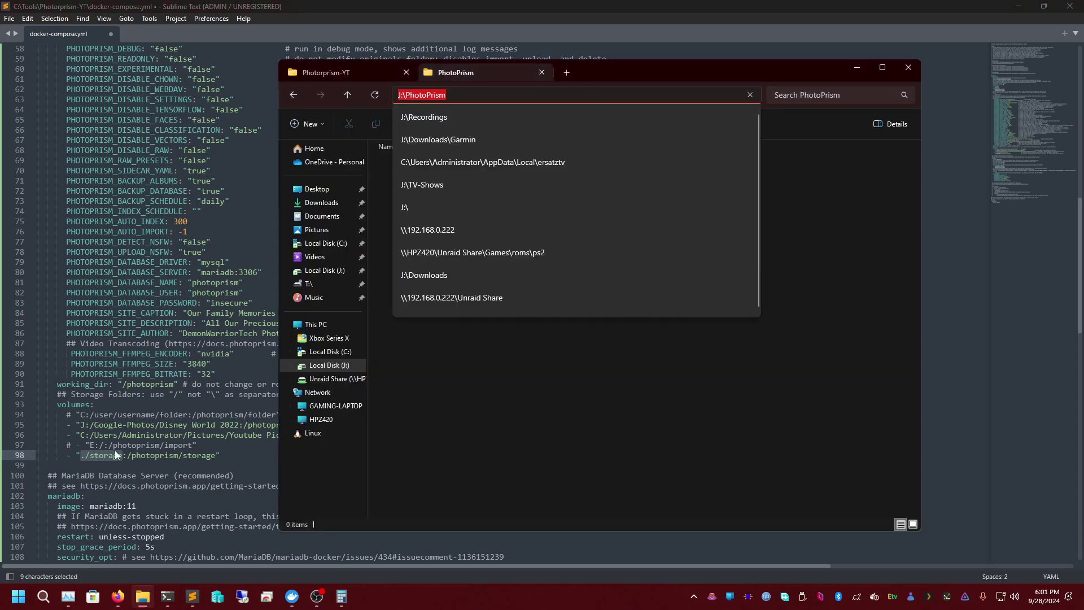
right_click(117, 458)
left_click(164, 391)
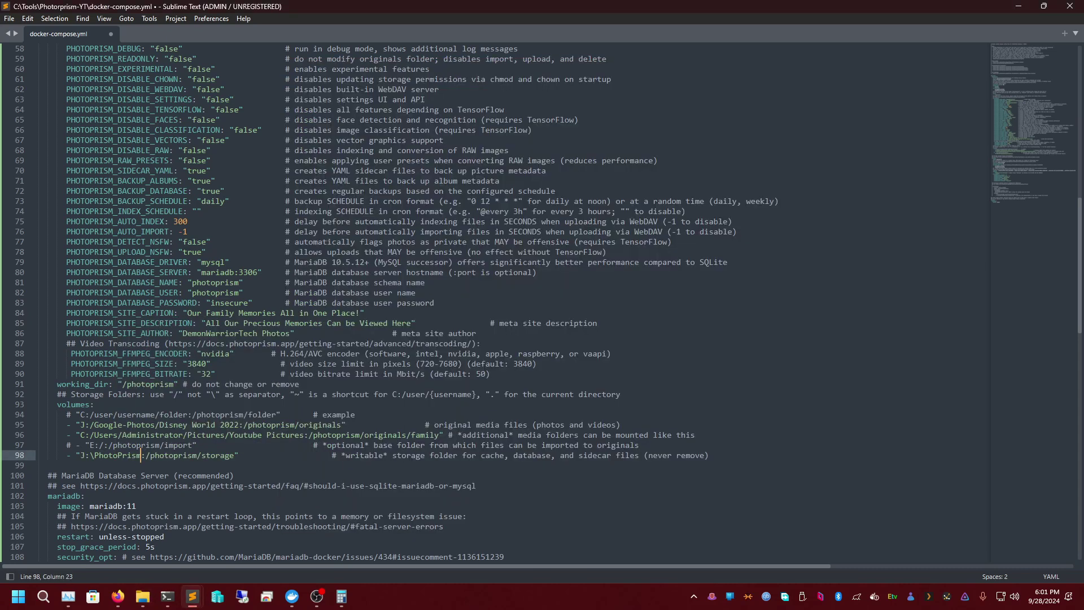
left_click(93, 455)
key("BackSpace")
type("/")
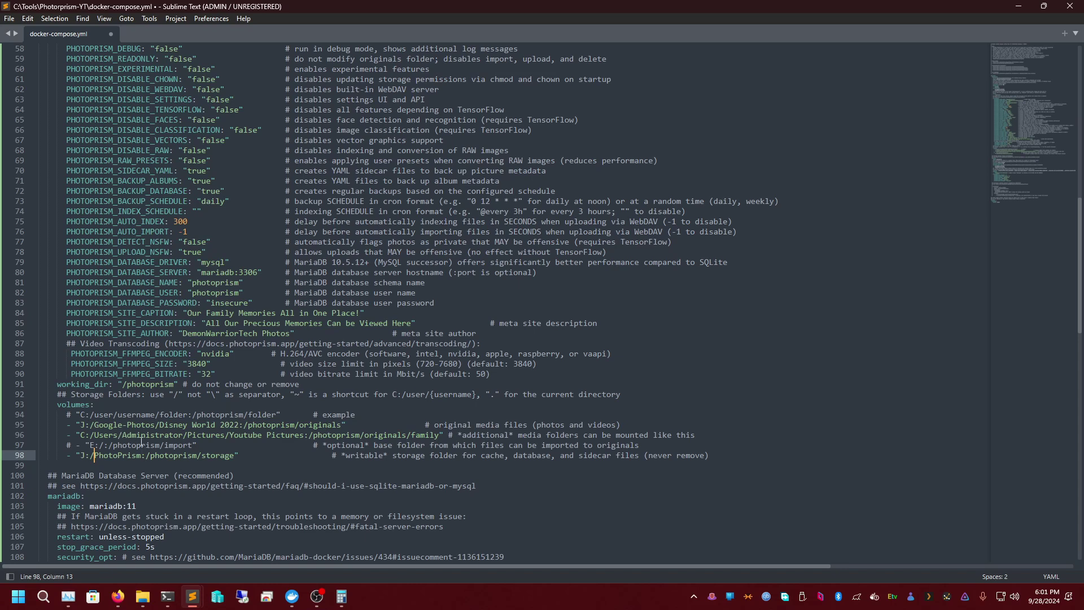
- Check the family media and Disney World 2022 originals volume lines, then switch to File Explorer
triple_click(118, 436)
left_click(142, 428)
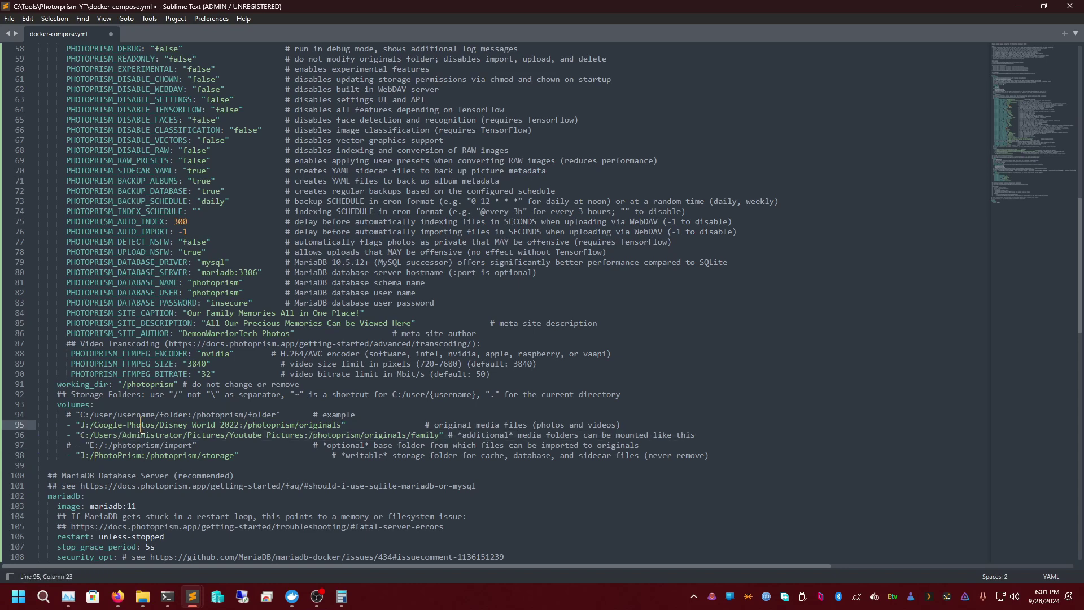
left_click(142, 597)
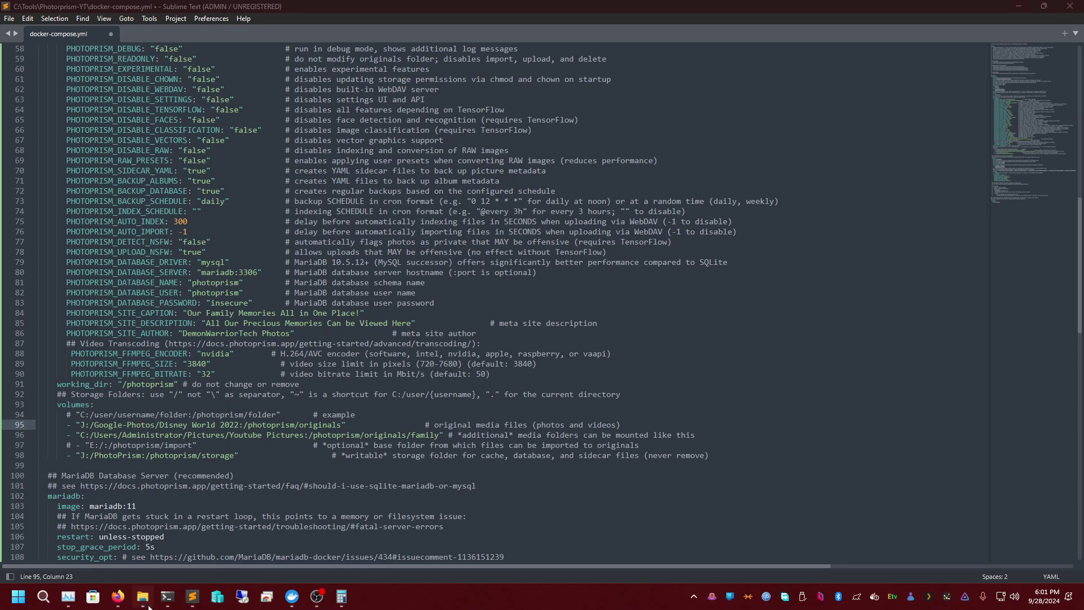
- Browse the immich, Disney World 2022 and Klove-Connor-Steven folders under J:\Google-Photos
left_click(508, 97)
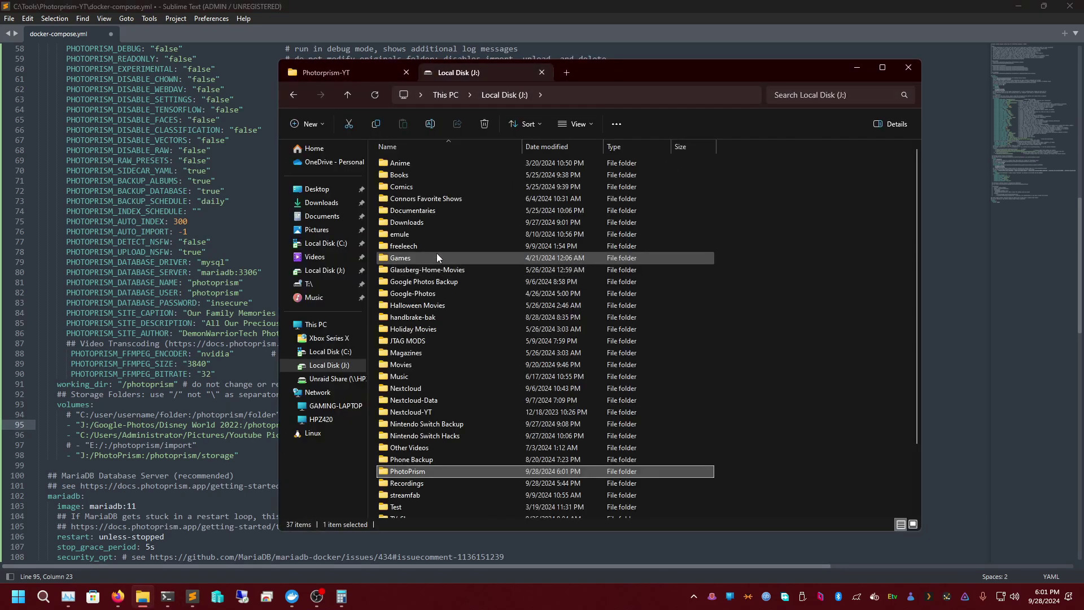
double_click(428, 293)
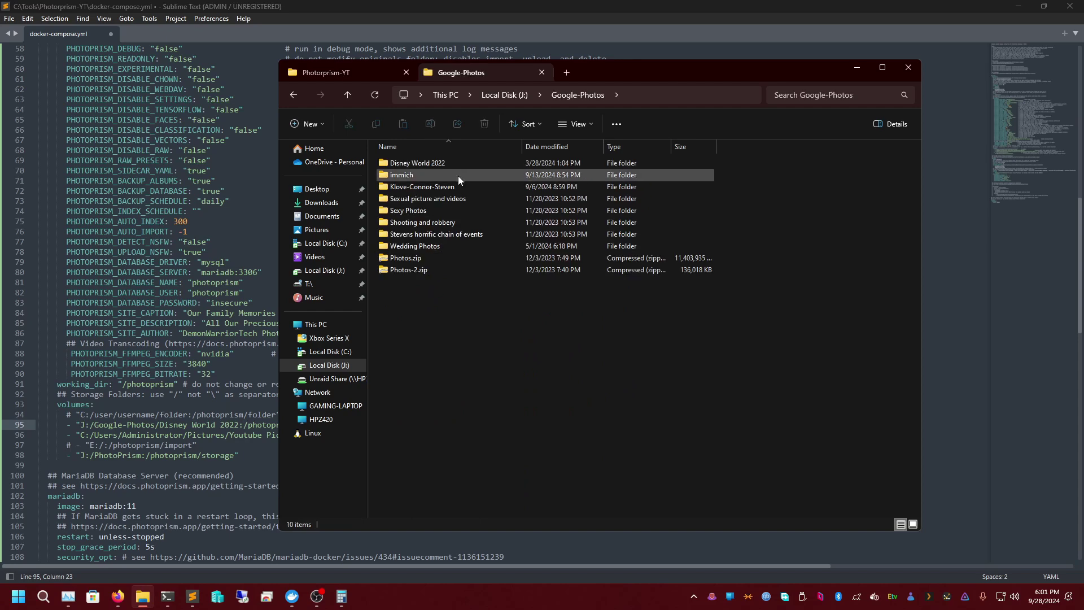
double_click(419, 179)
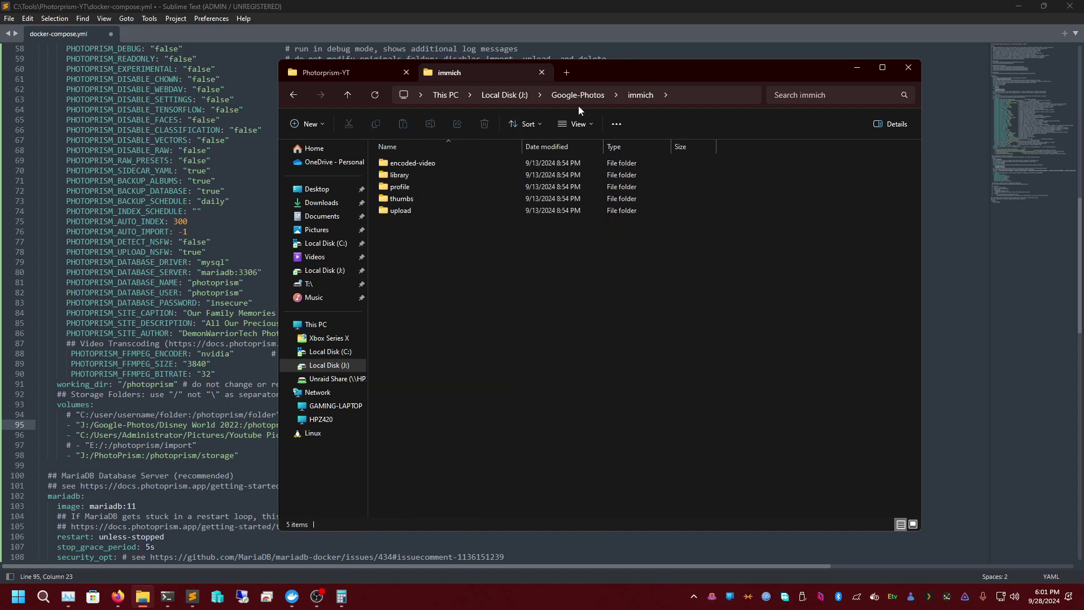
left_click(578, 101)
double_click(430, 162)
left_click(560, 95)
double_click(429, 189)
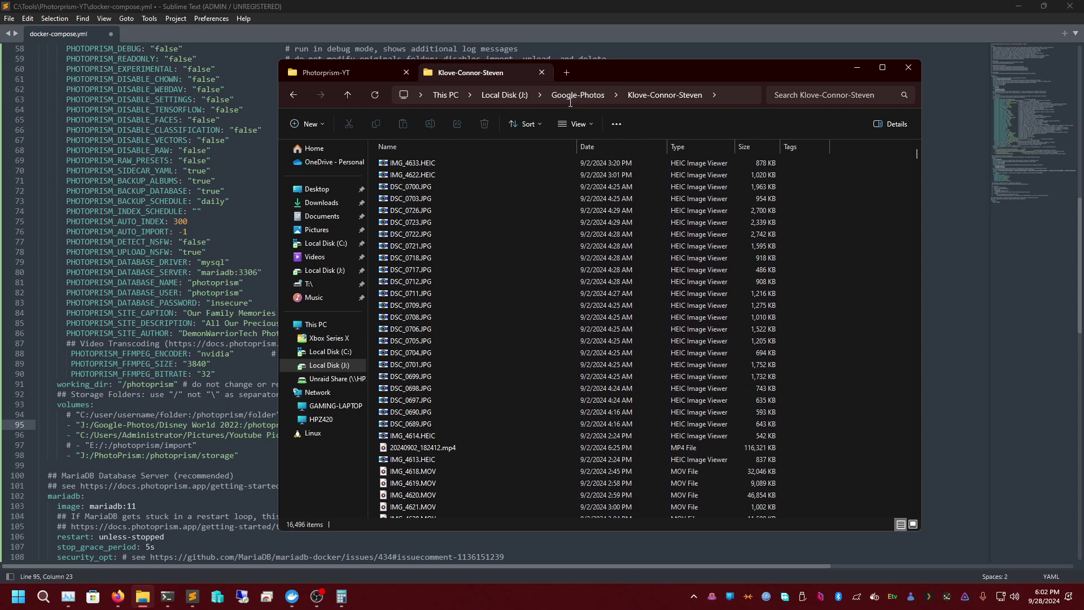
left_click(543, 96)
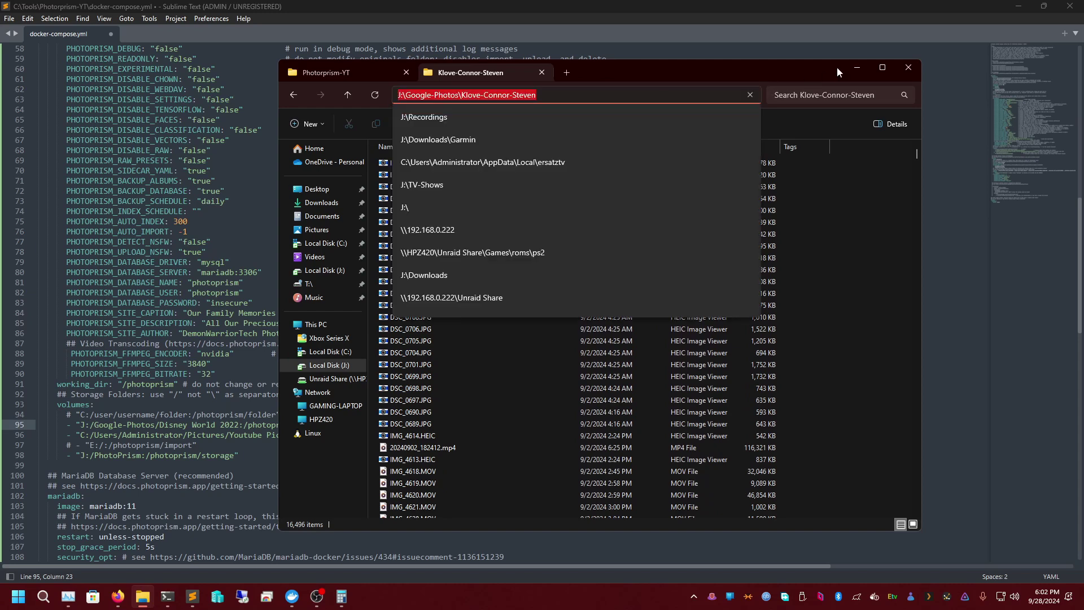
key("alt+Tab")
scroll(142, 456, "down", 3)
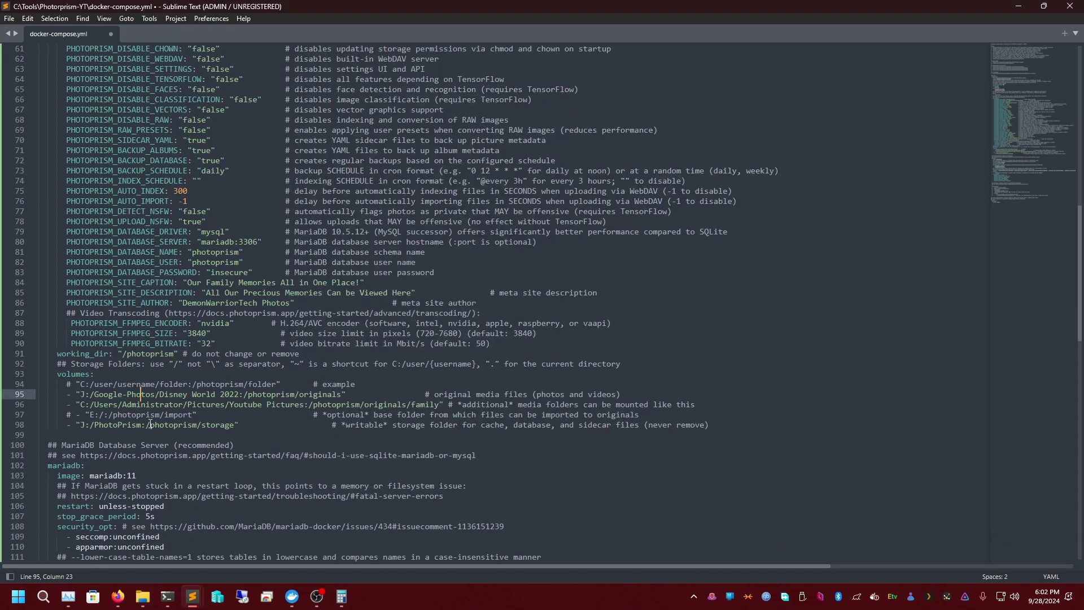
- Inspect the commented E:/ photoprism/import volume on line 97
scroll(86, 403, "down", 1)
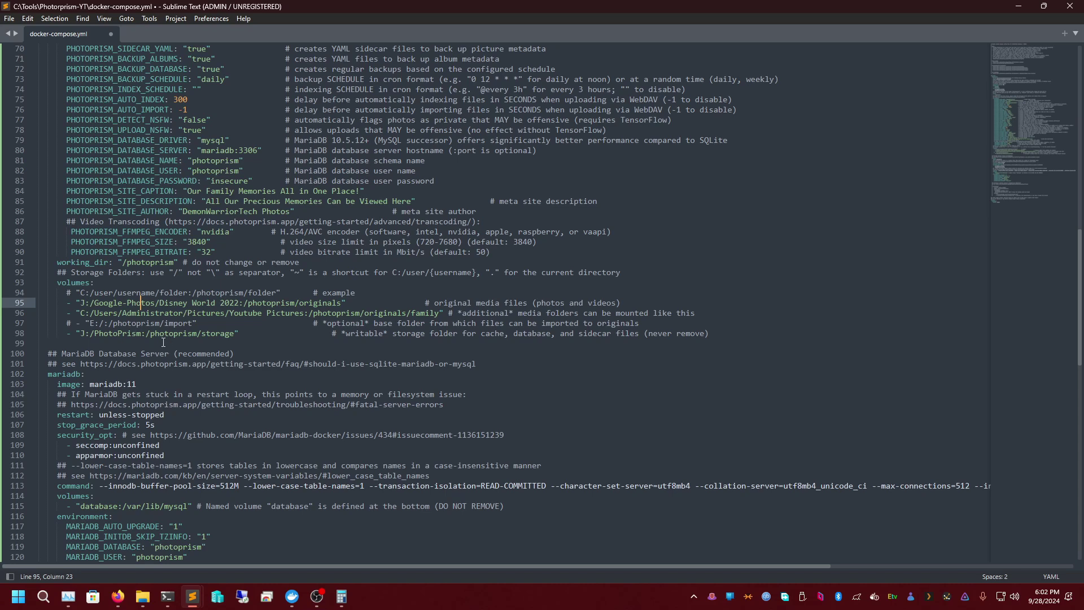
scroll(194, 318, "down", 2)
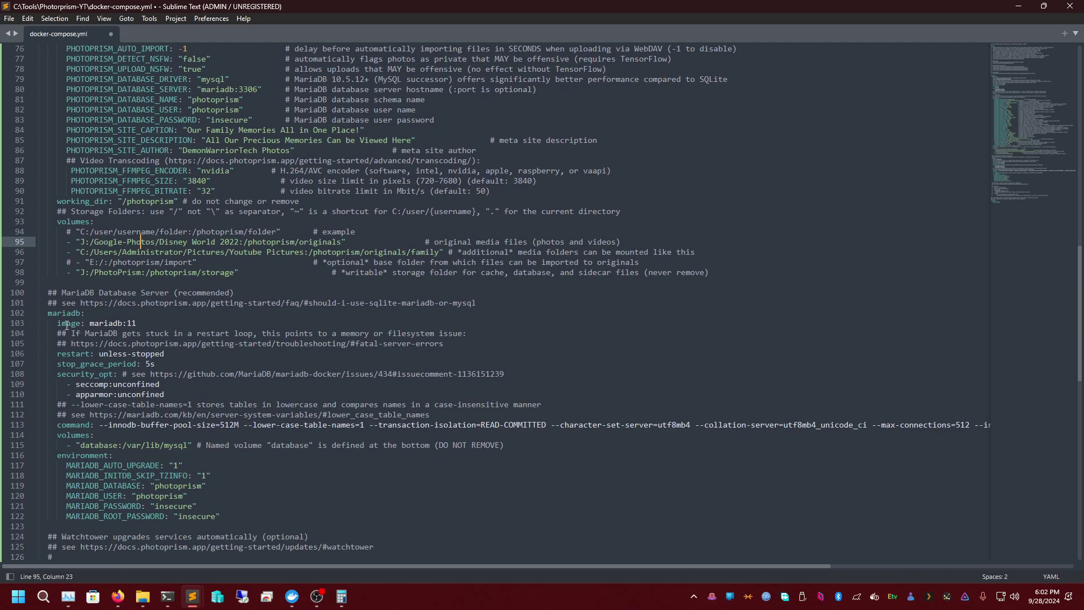
triple_click(176, 262)
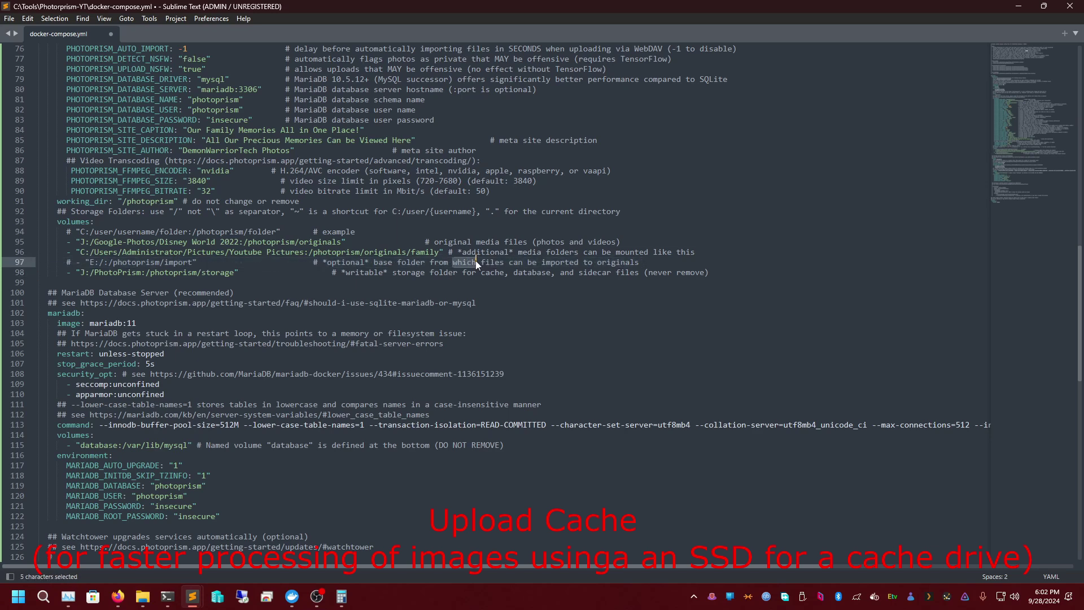
left_click(509, 262)
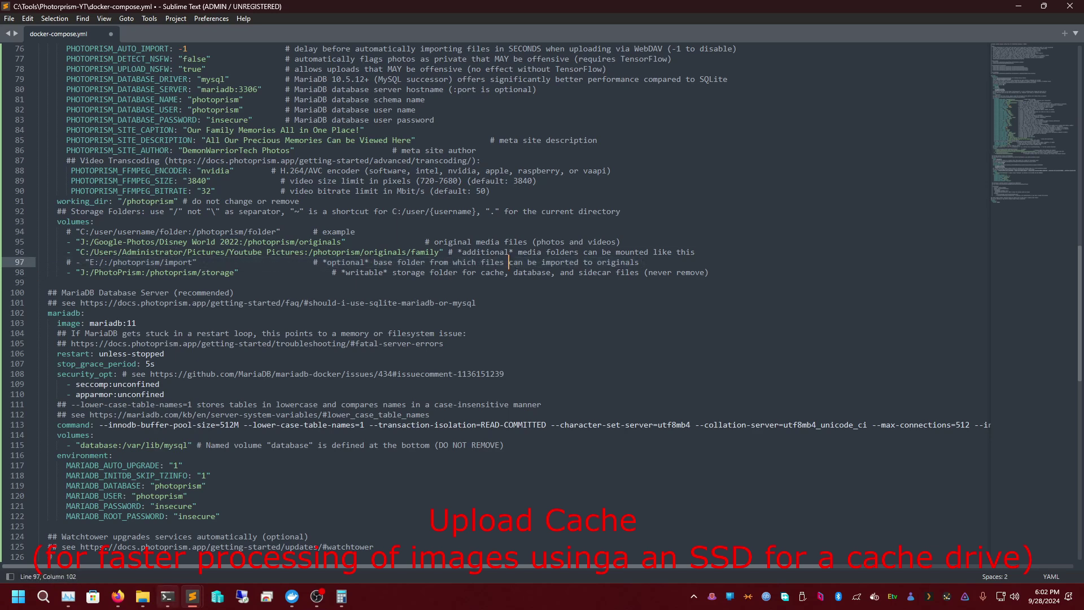
left_click(142, 596)
- Create a new folder named upload in J:\Google-Photos and grab its path
left_click(577, 95)
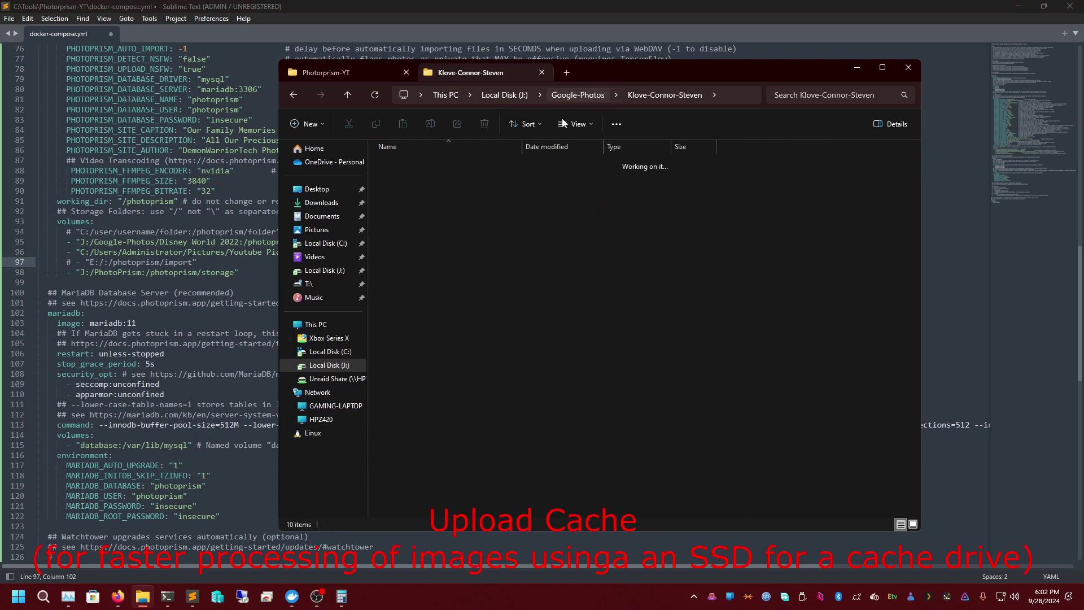
right_click(419, 329)
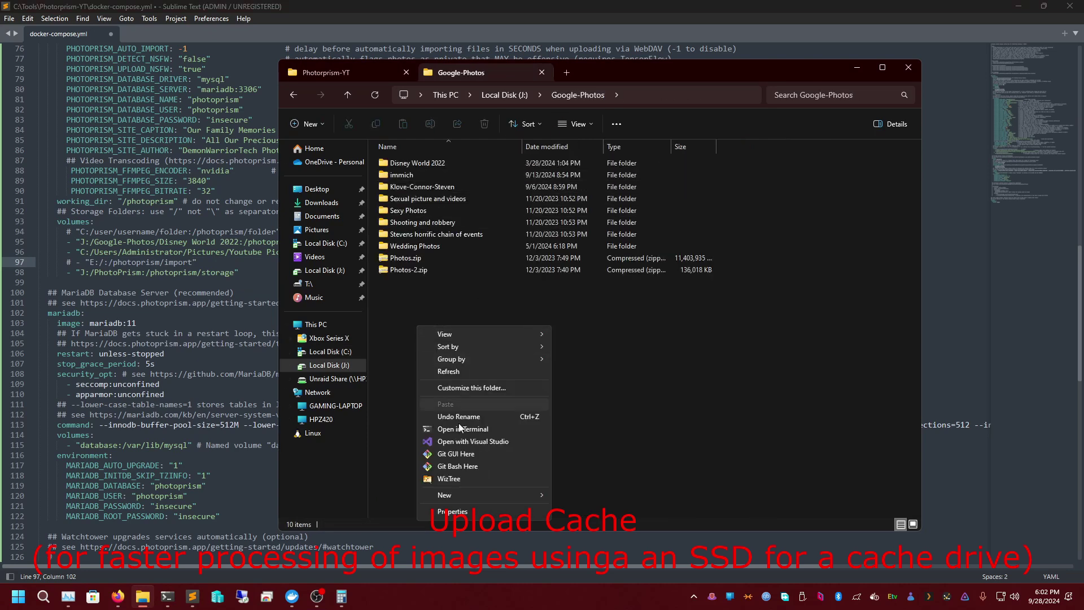
mouse_move(504, 497)
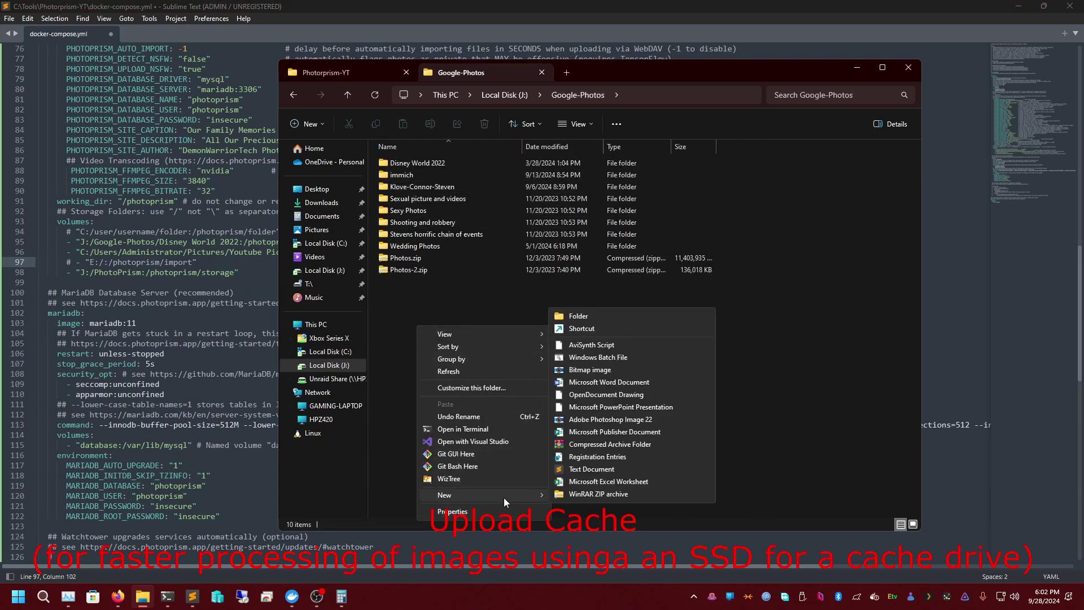
left_click(620, 314)
type("upload")
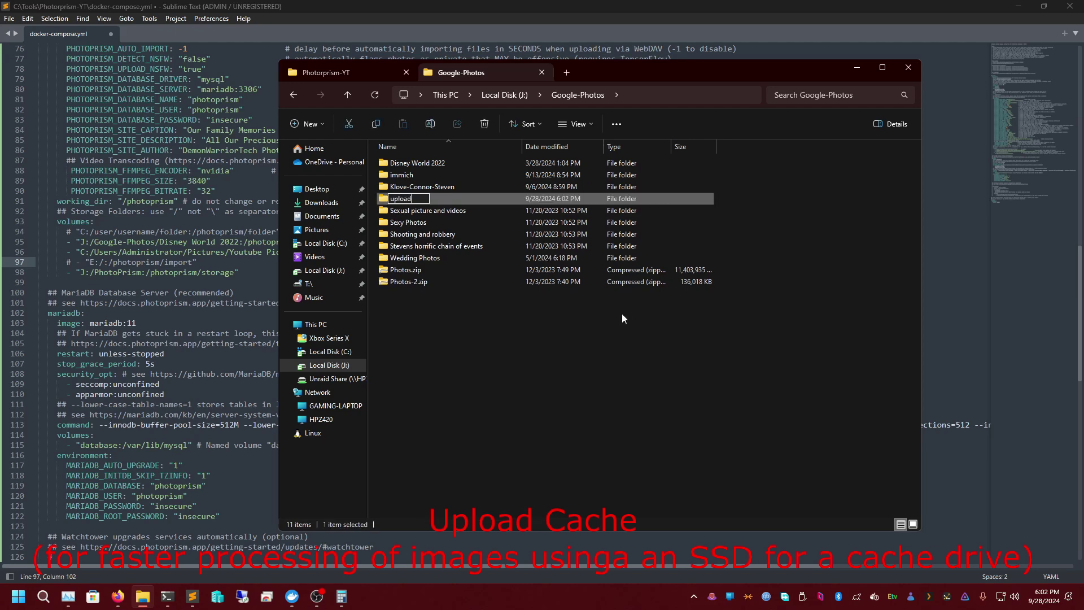
key("Return")
key("Return")
left_click(695, 95)
key("ctrl+c")
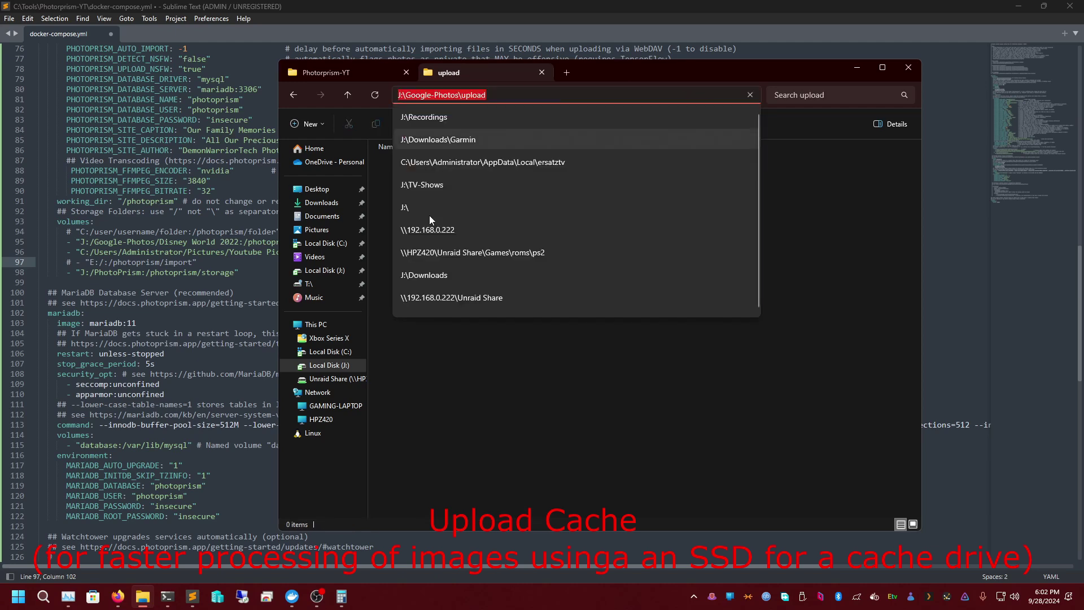
left_click(150, 274)
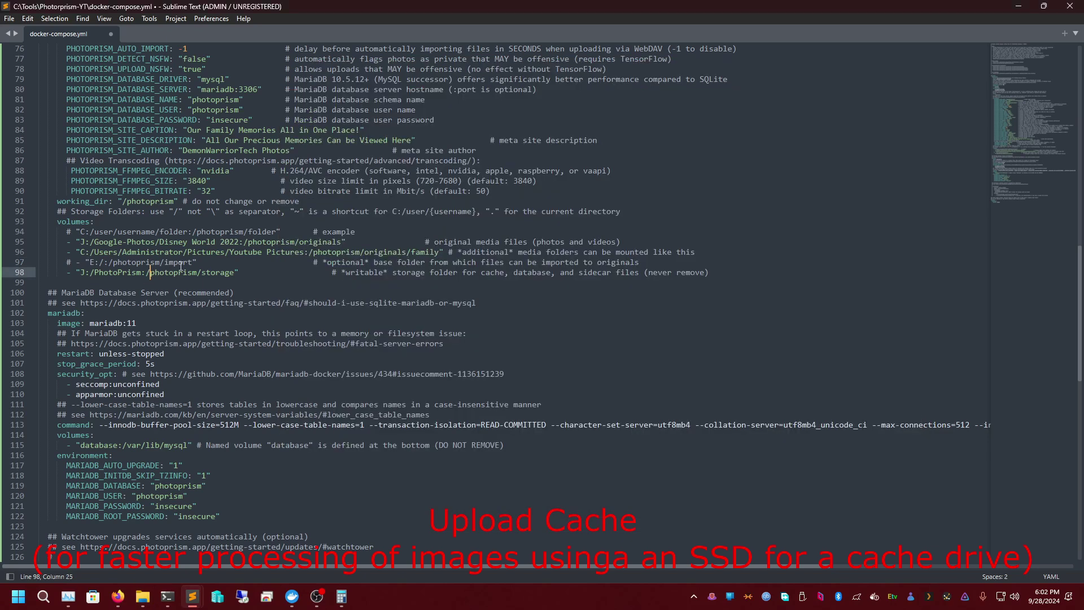
- Replace E:/ on the import line with the pasted J:/Google-Photos/upload path
left_click_drag(104, 263, 91, 263)
key("ctrl+v")
key("Left")
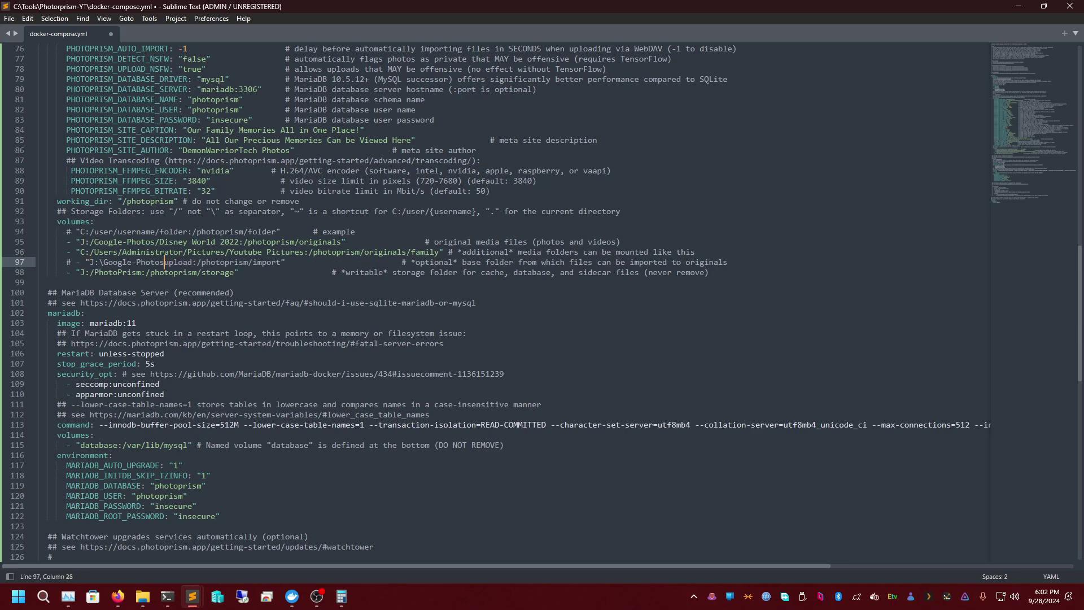
key("Left")
key("Left")
key("Left")
key("Left")
key("Left")
key("Left")
key("Left")
key("Left")
key("Left")
key("Left")
key("Left")
key("Left")
key("Left")
key("Left")
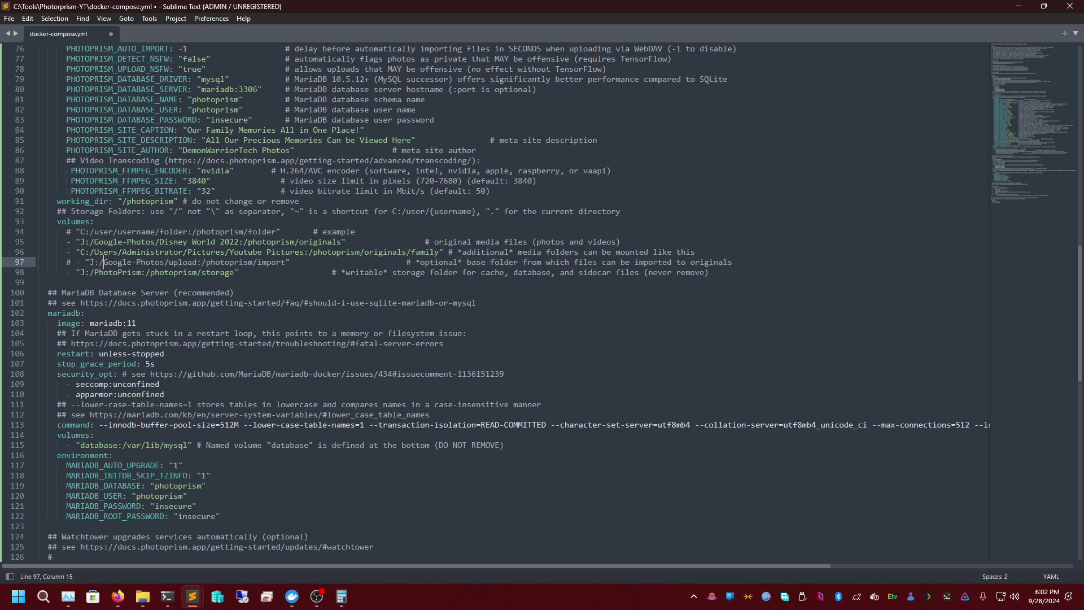
left_click(71, 263)
key("BackSpace")
key("Delete")
key("BackSpace")
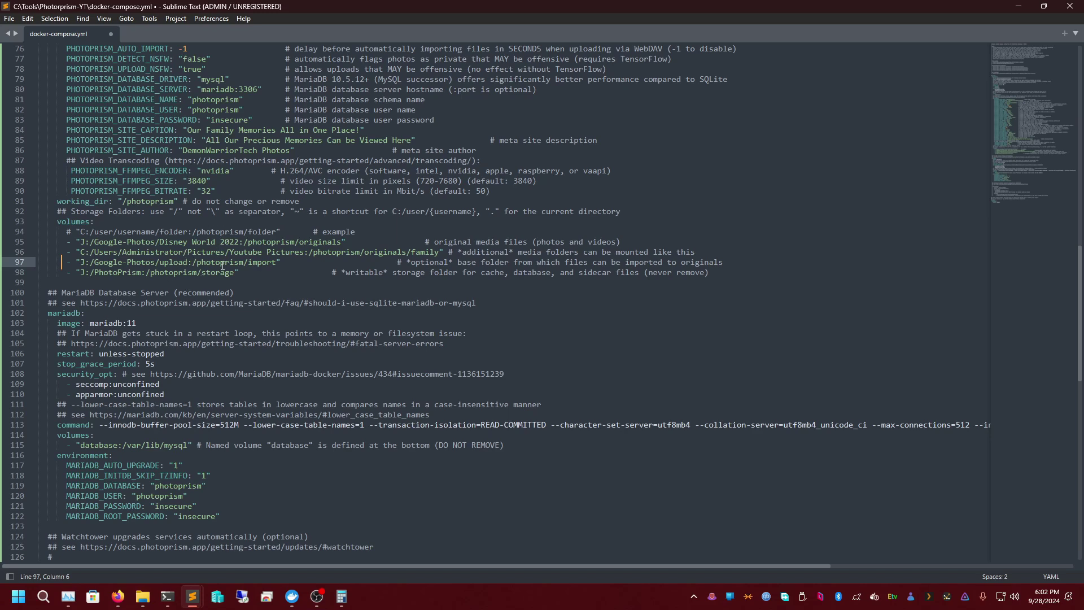
- Compare with the family media line and restore the leading # on the import entry
double_click(237, 252)
triple_click(237, 252)
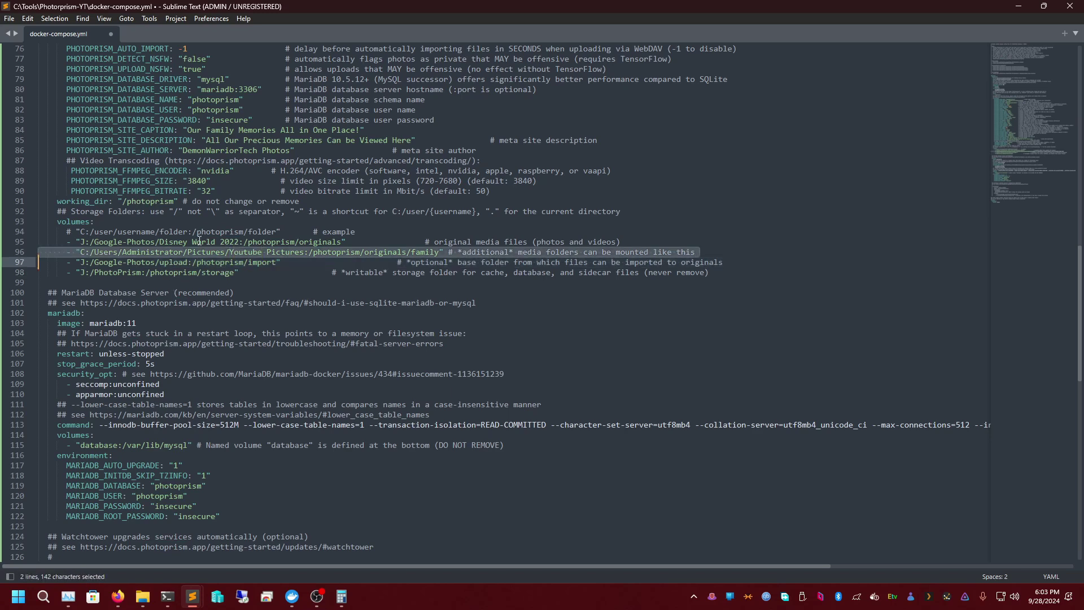
double_click(259, 253)
double_click(238, 262)
left_click(262, 262)
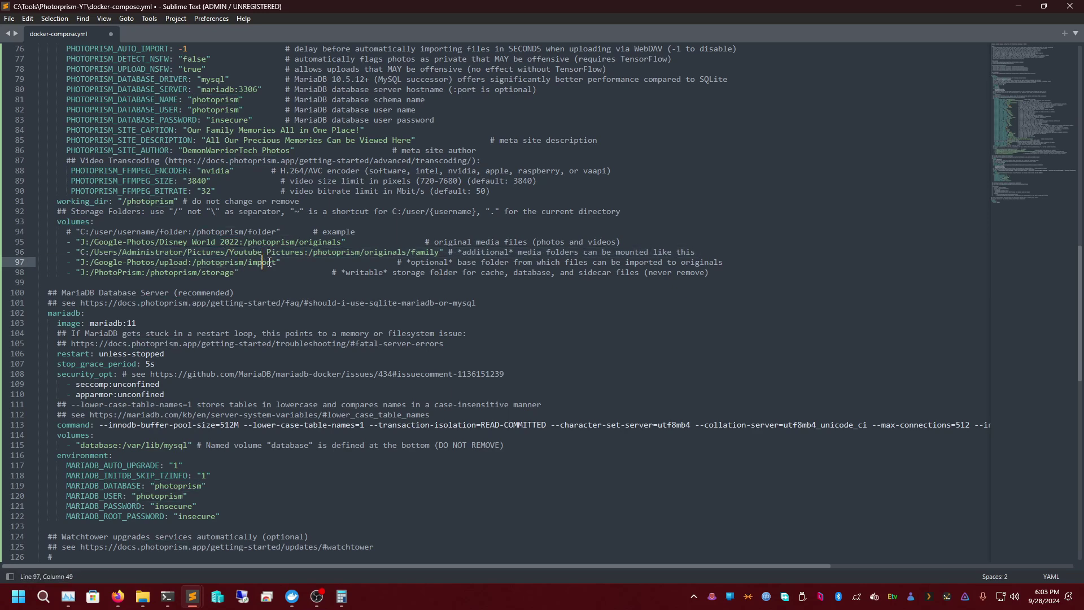
left_click(81, 261)
key("Left")
type("#")
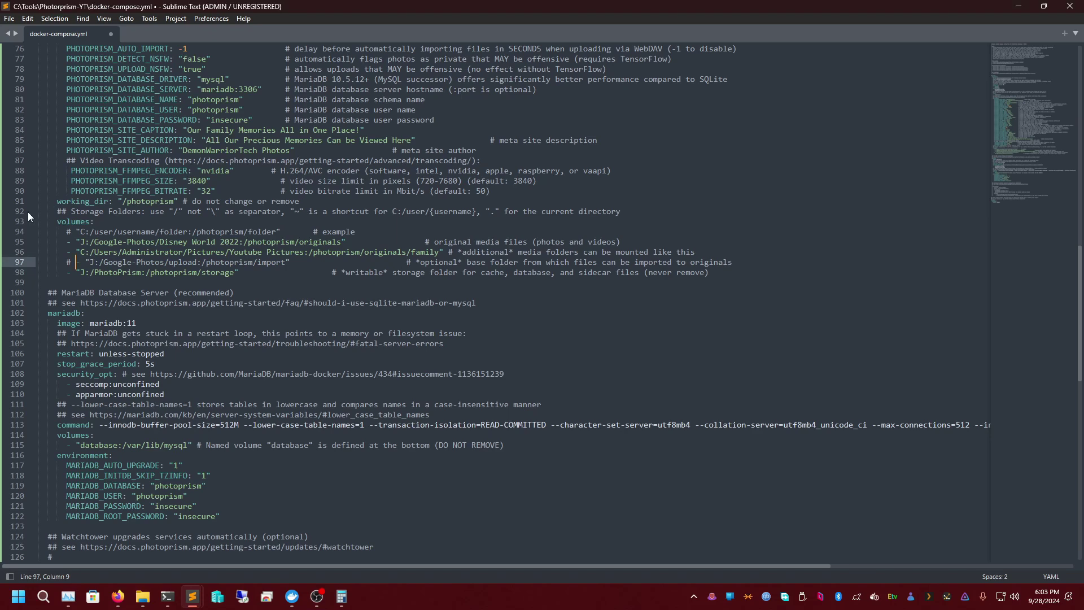
double_click(118, 323)
double_click(145, 324)
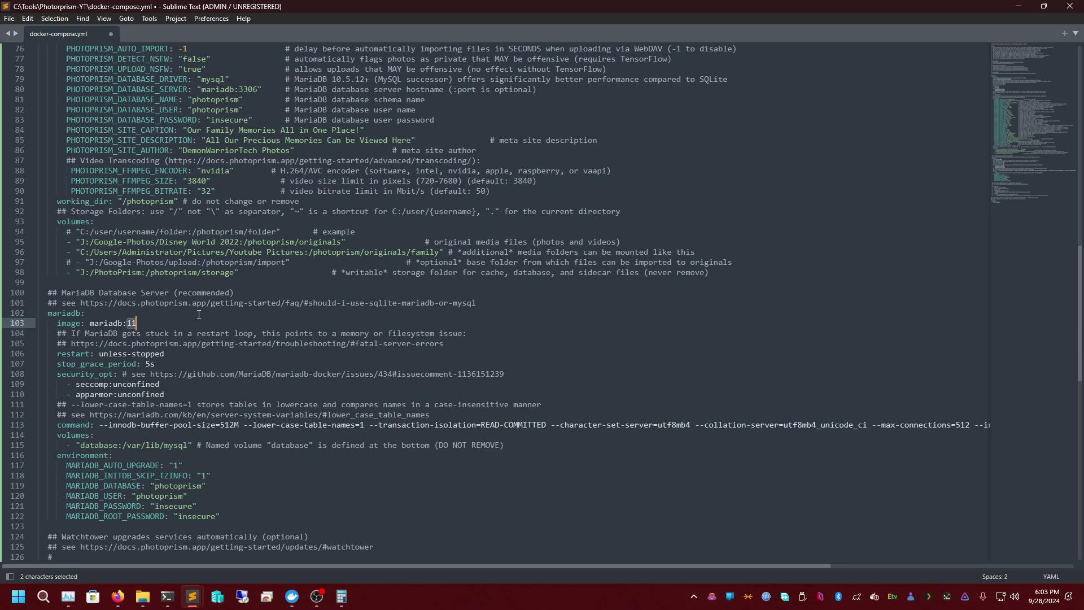
double_click(176, 366)
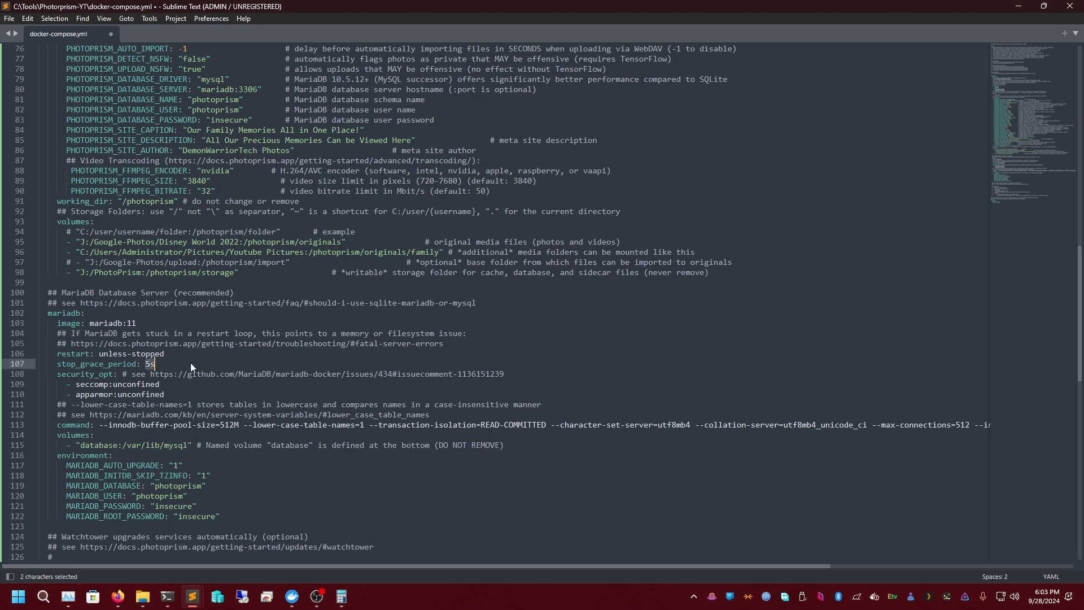
double_click(180, 385)
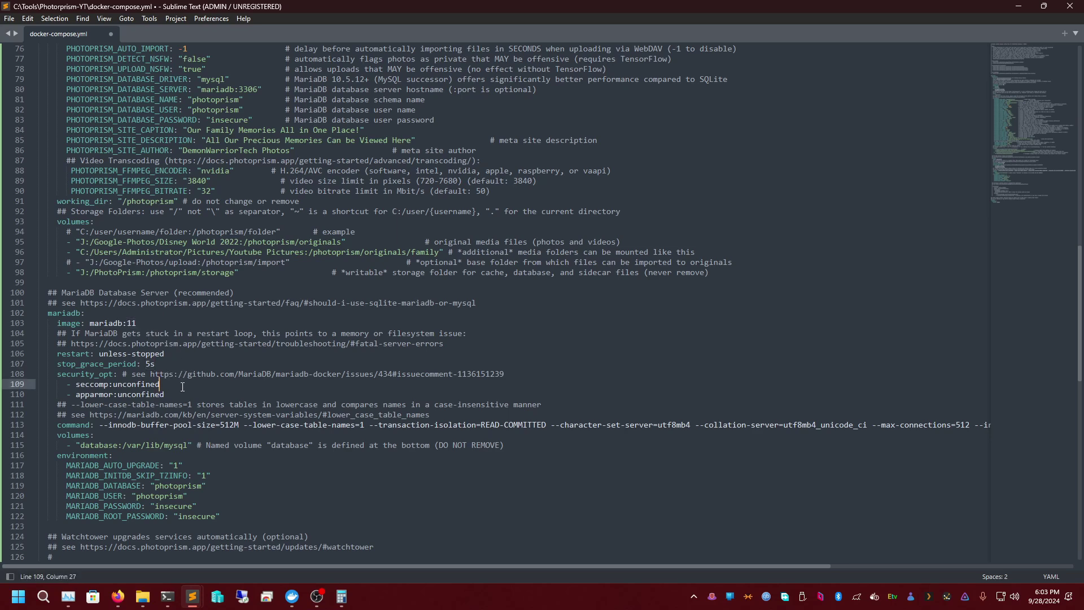
left_click(209, 394)
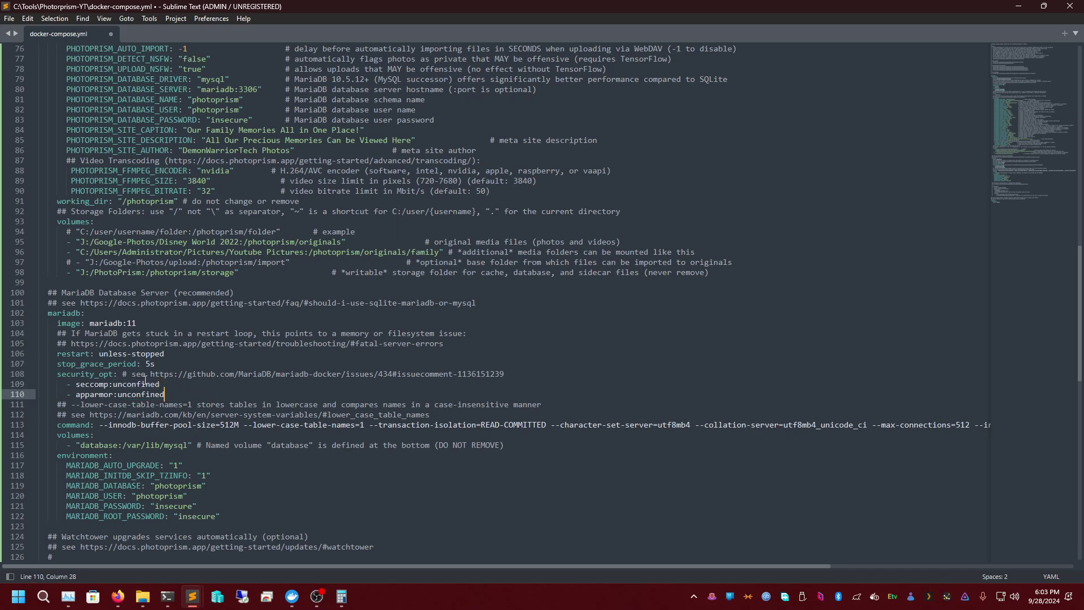
scroll(166, 412, "down", 2)
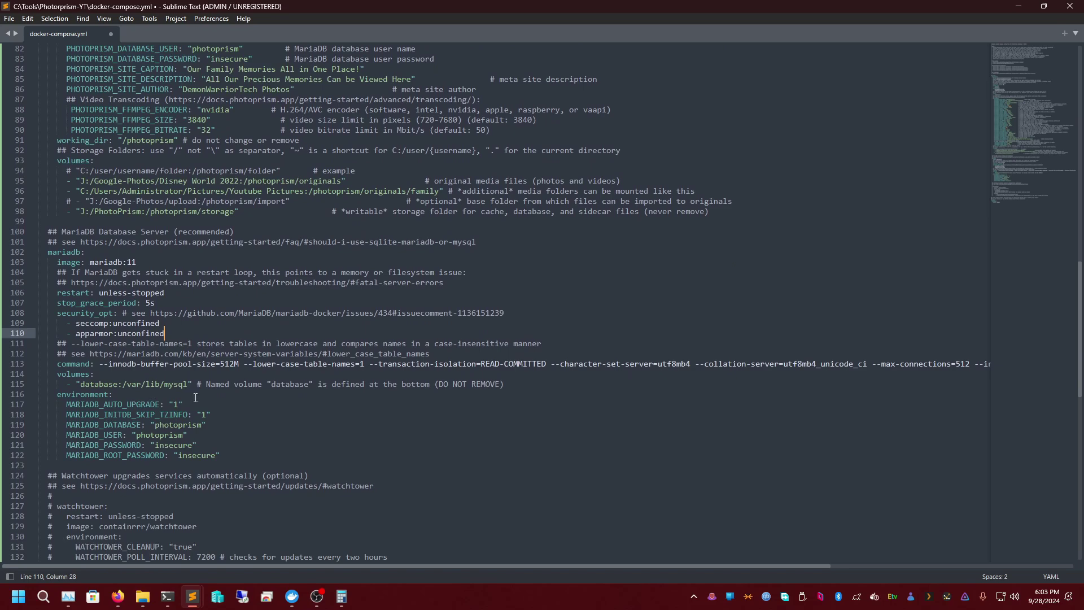
scroll(175, 413, "down", 3)
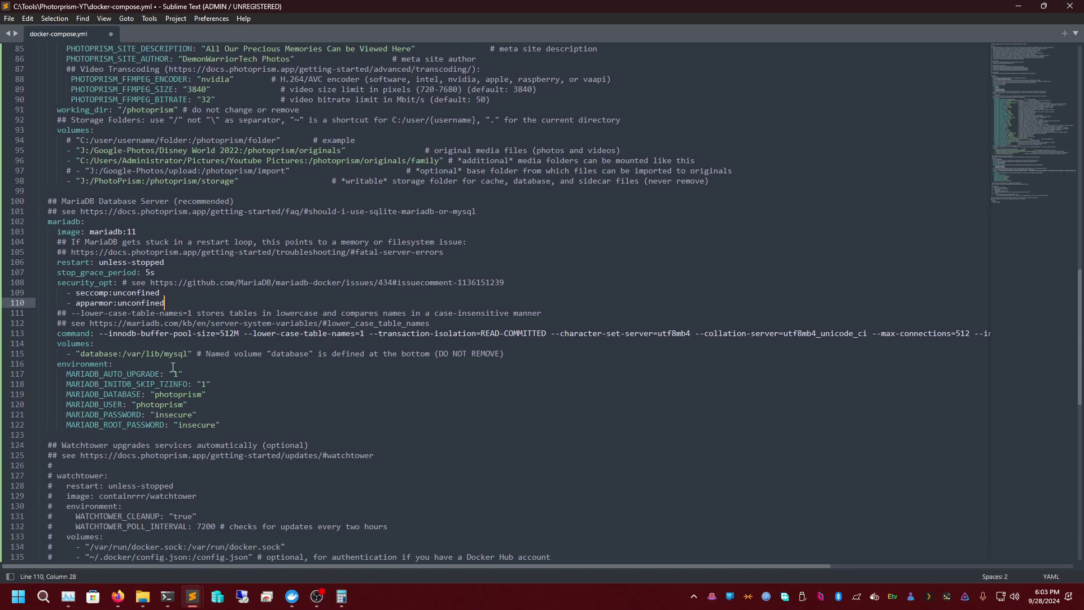
double_click(171, 353)
left_click(192, 365)
double_click(191, 365)
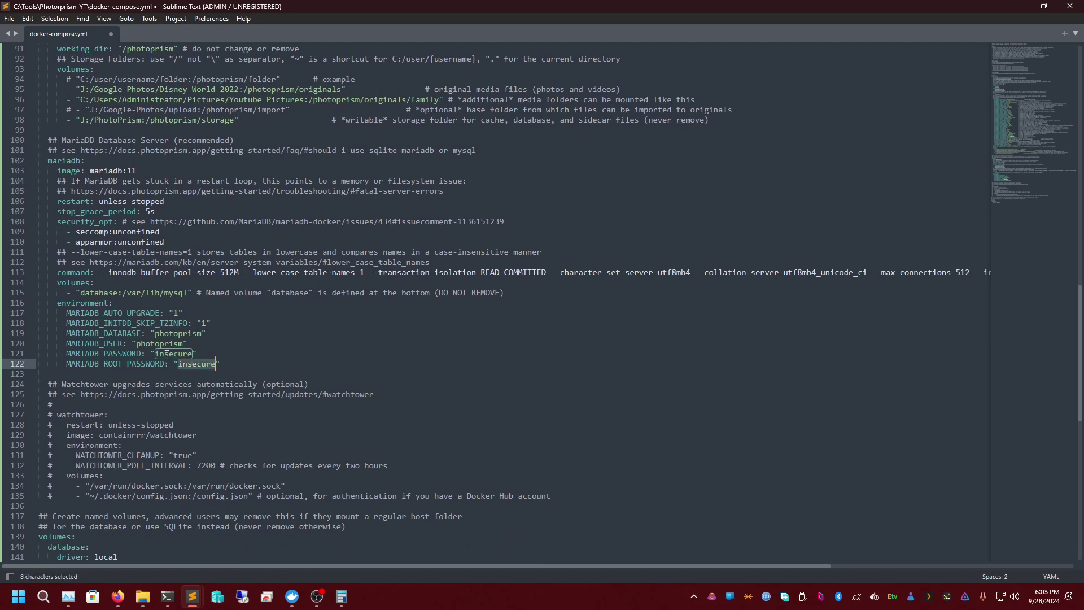
double_click(196, 354)
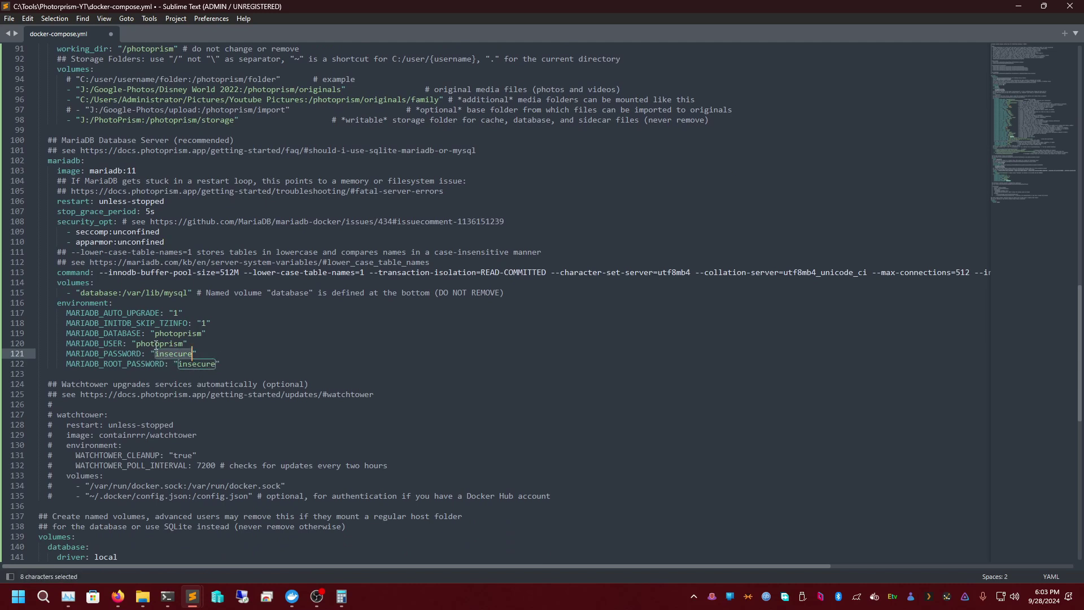
scroll(259, 349, "up", 19)
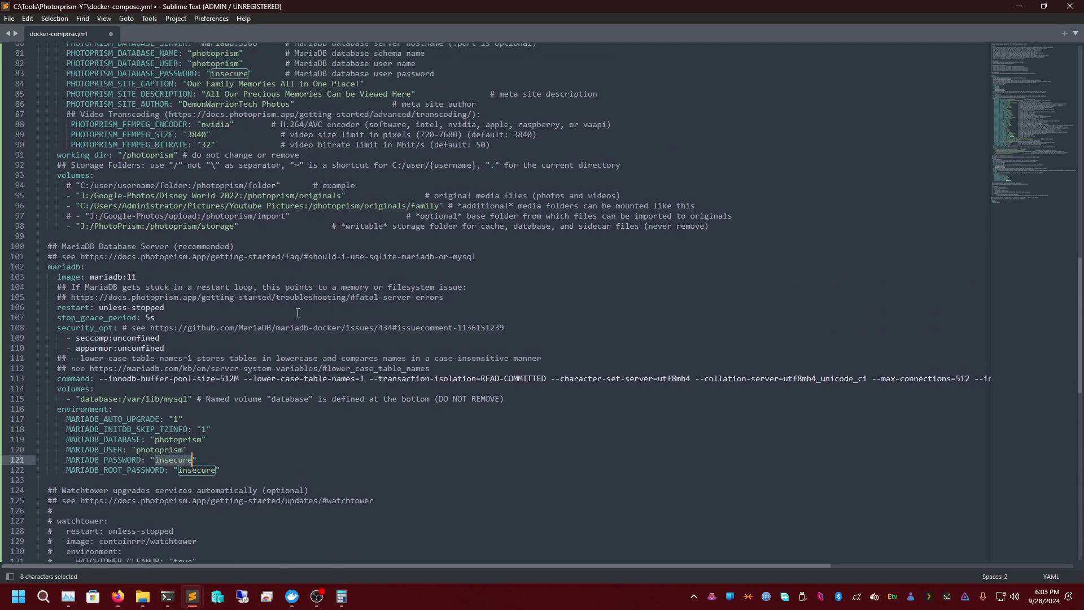
scroll(177, 292, "down", 1)
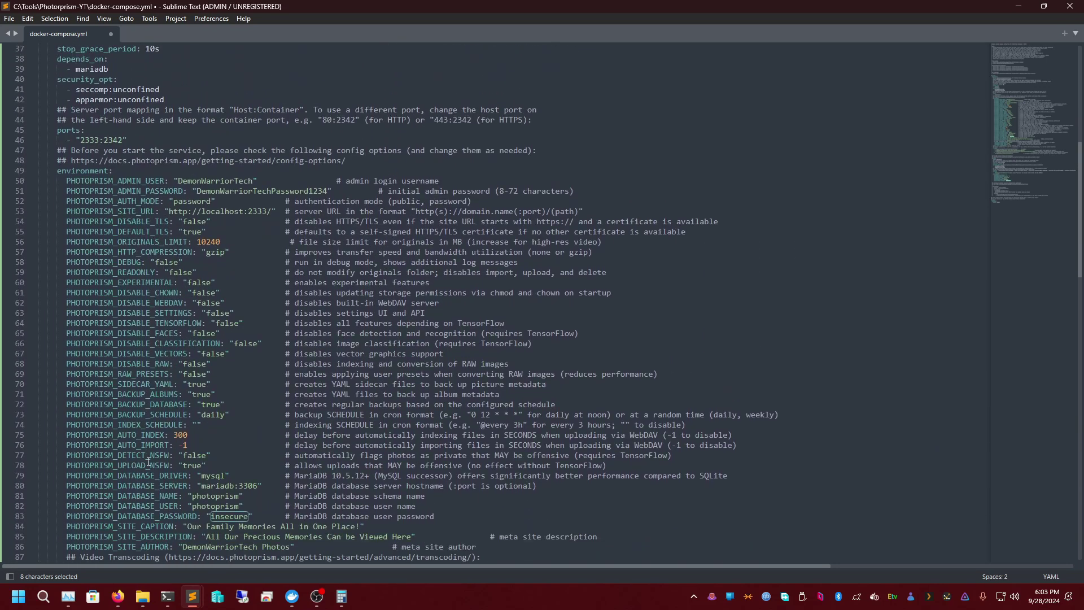
triple_click(213, 498)
double_click(215, 497)
double_click(206, 507)
double_click(229, 516)
scroll(250, 493, "down", 7)
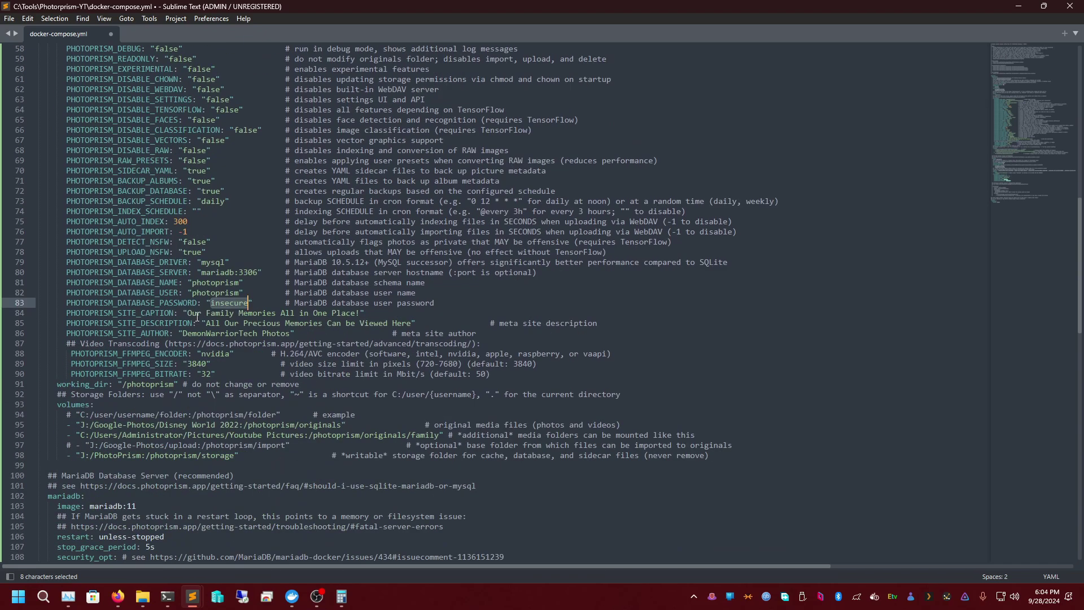
scroll(251, 321, "down", 13)
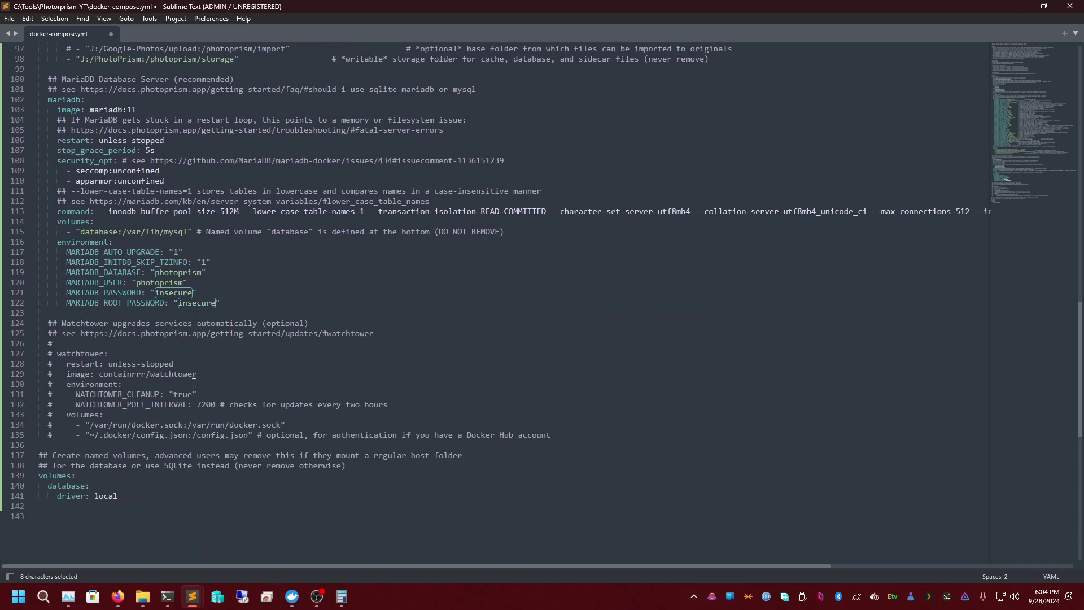
double_click(158, 283)
double_click(174, 295)
double_click(196, 304)
scroll(225, 289, "up", 10)
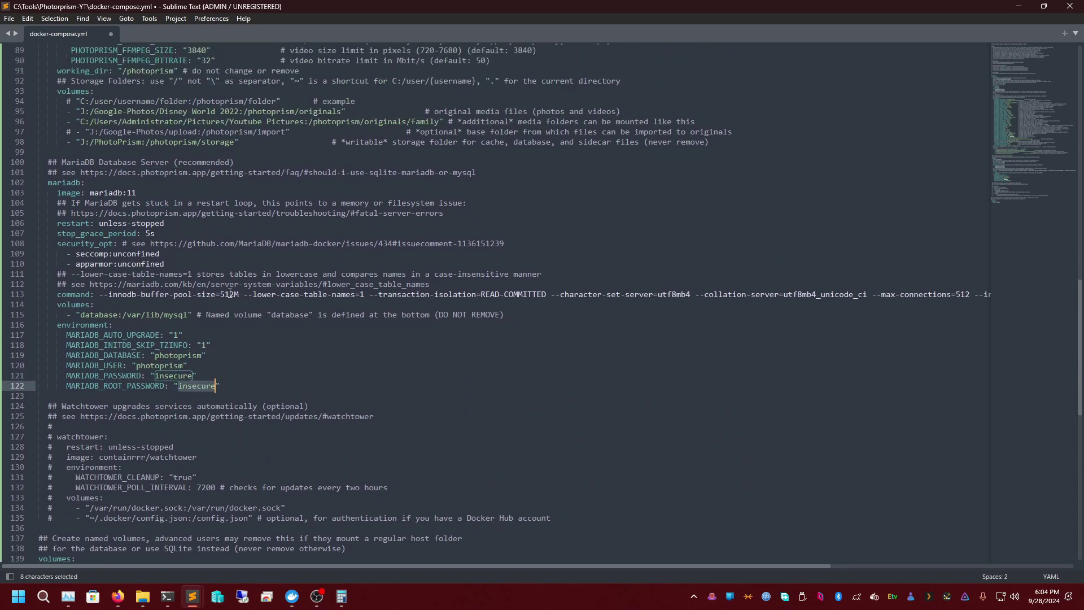
scroll(226, 289, "up", 5)
double_click(226, 359)
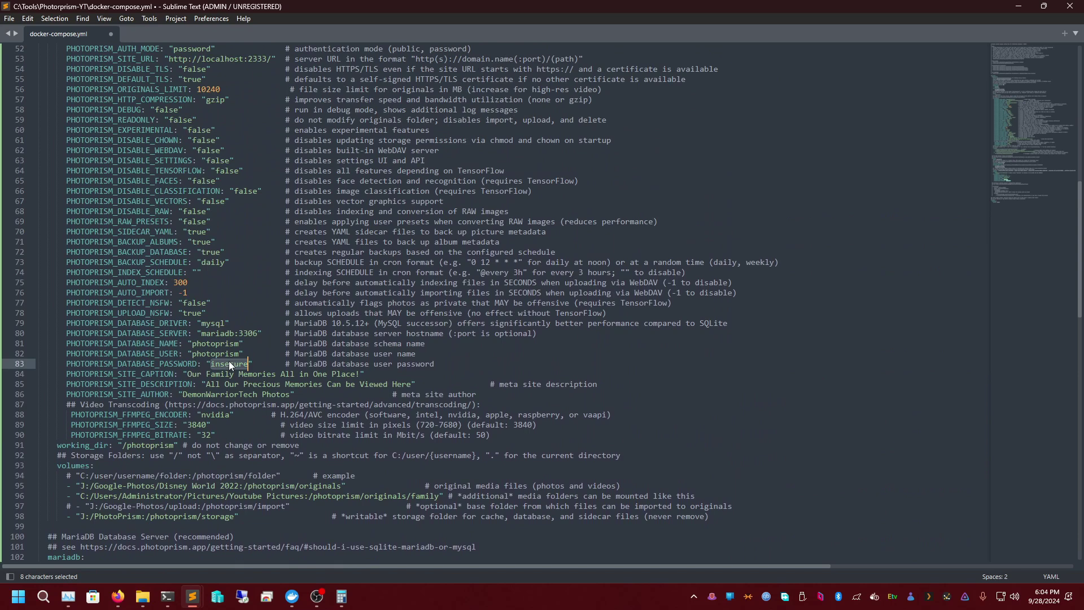
scroll(226, 358, "down", 14)
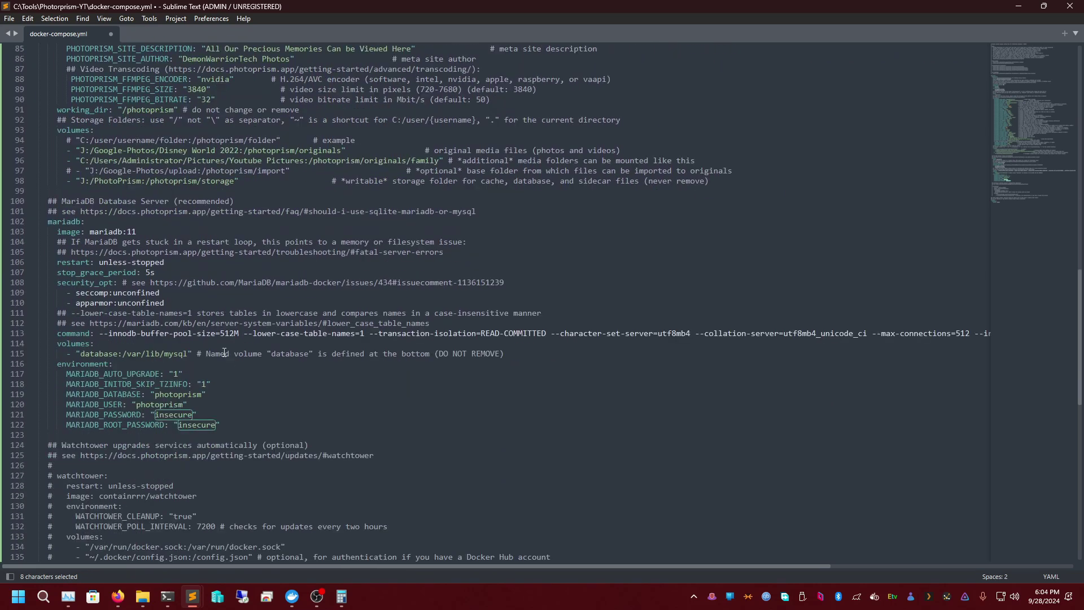
scroll(203, 364, "down", 2)
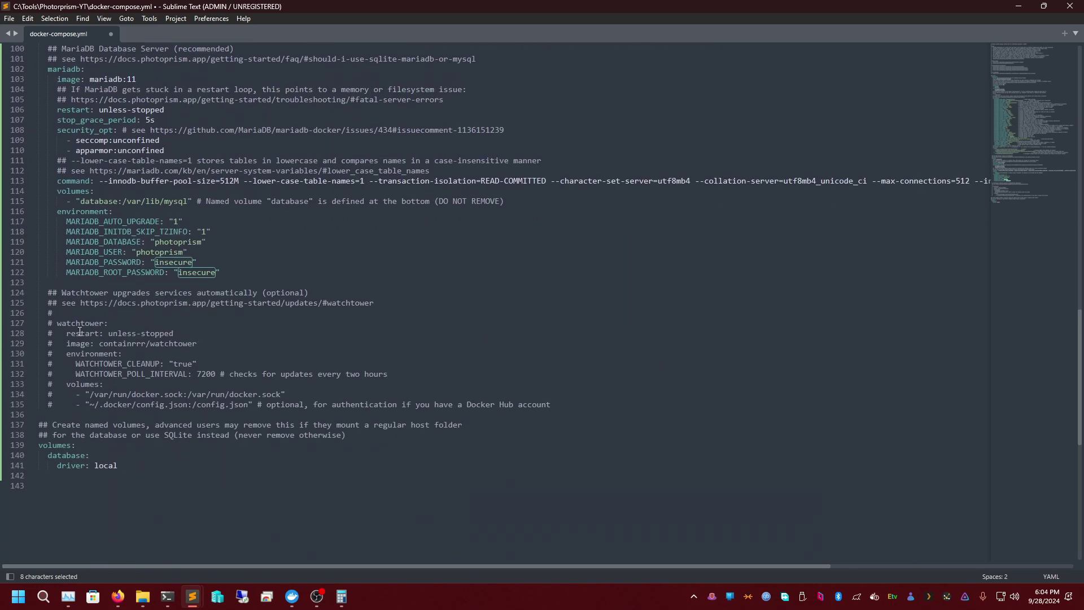
- Uncomment every line of the Watchtower service block down to the config.json volume
left_click(58, 324)
key("Left")
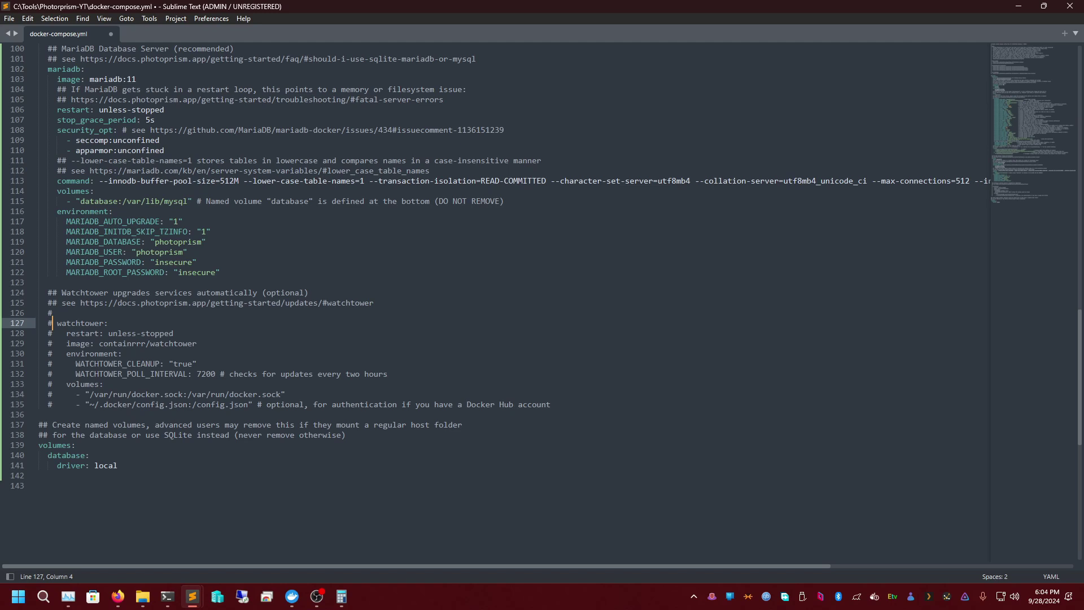
key("BackSpace")
key("Down")
key("Right")
key("BackSpace")
key("Down")
key("Right")
key("BackSpace")
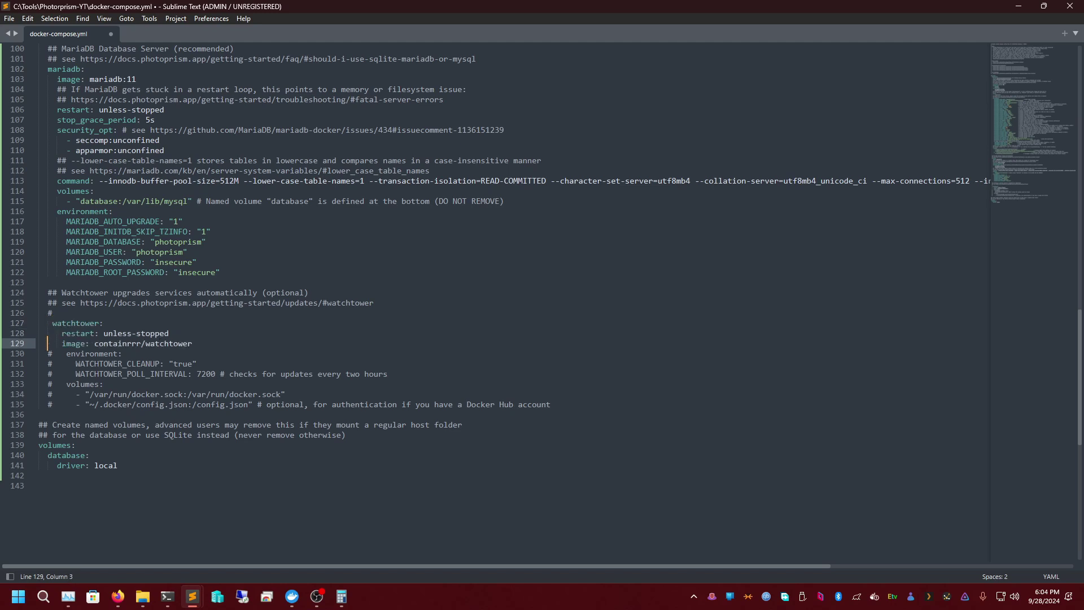
key("Down")
key("Right")
key("BackSpace")
key("Down")
key("Right")
key("BackSpace")
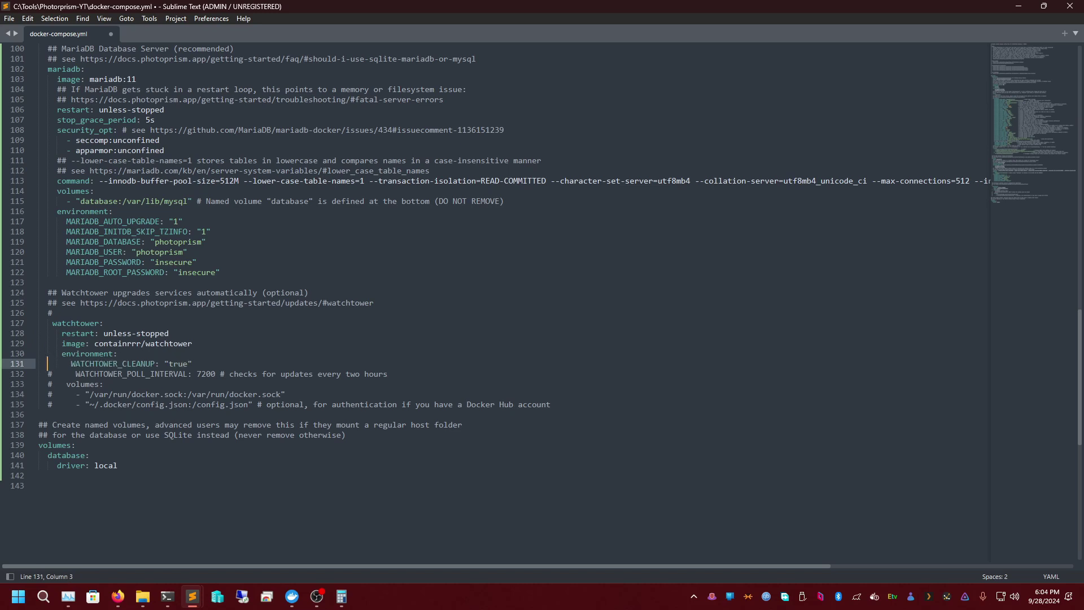
key("Down")
key("Right")
key("BackSpace")
key("Down")
key("Right")
key("BackSpace")
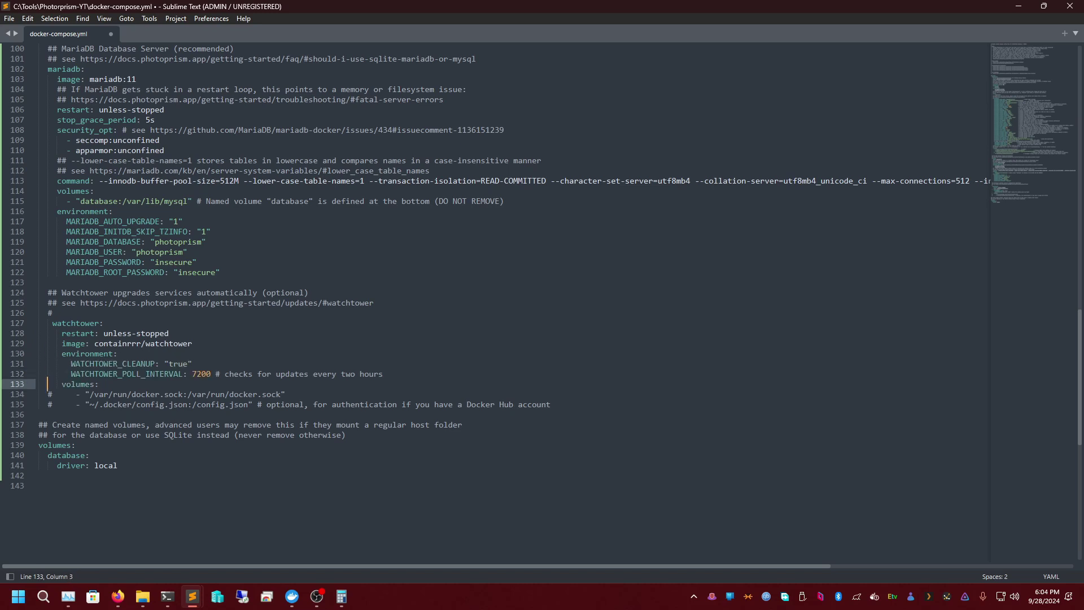
key("Down")
key("Right")
key("BackSpace")
key("Down")
key("Right")
key("BackSpace")
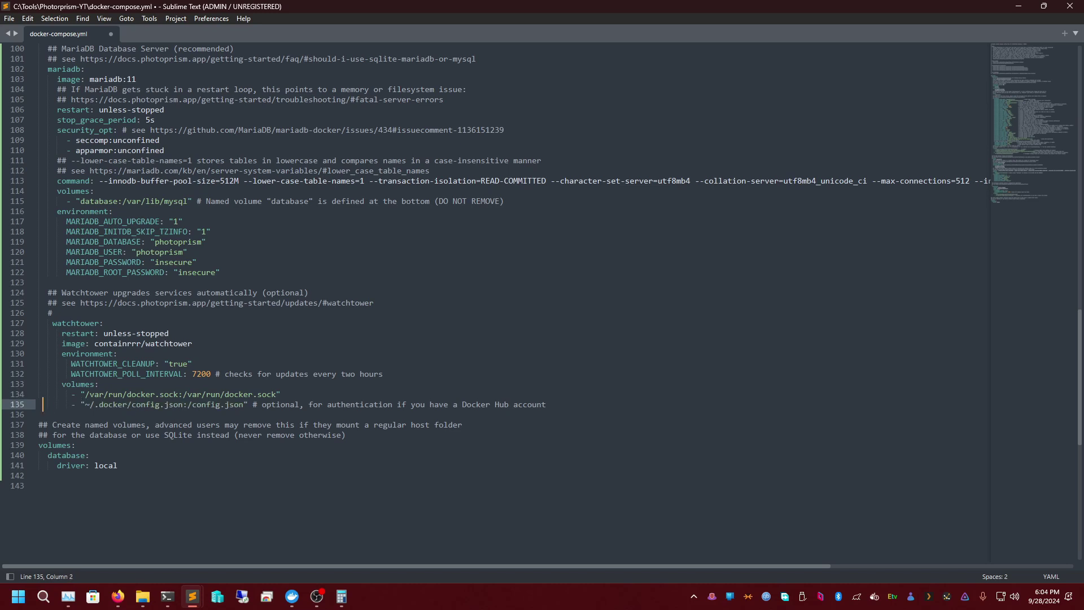
- Comment out the Watchtower block again with #, working up from the volume entries
left_click(276, 394)
left_click(38, 405)
left_click(39, 394)
key("Down")
key("Down")
key("Down")
key("Down")
key("Down")
key("Down")
key("Down")
key("Down")
key("Down")
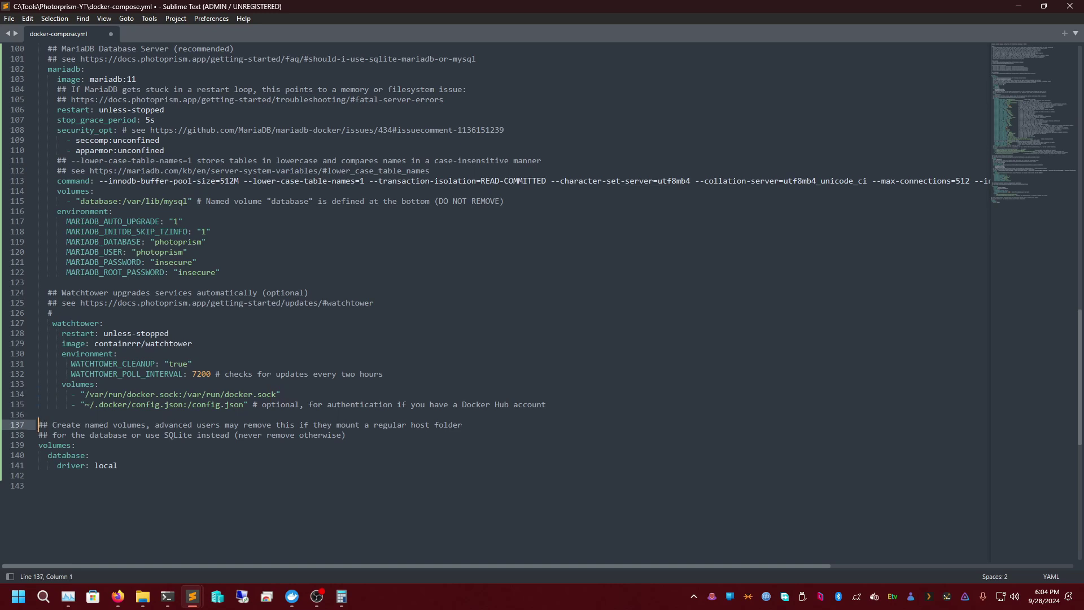
key("Up")
key("Up")
key("Up")
key("Up")
key("Up")
key("Up")
key("Up")
key("Up")
key("Up")
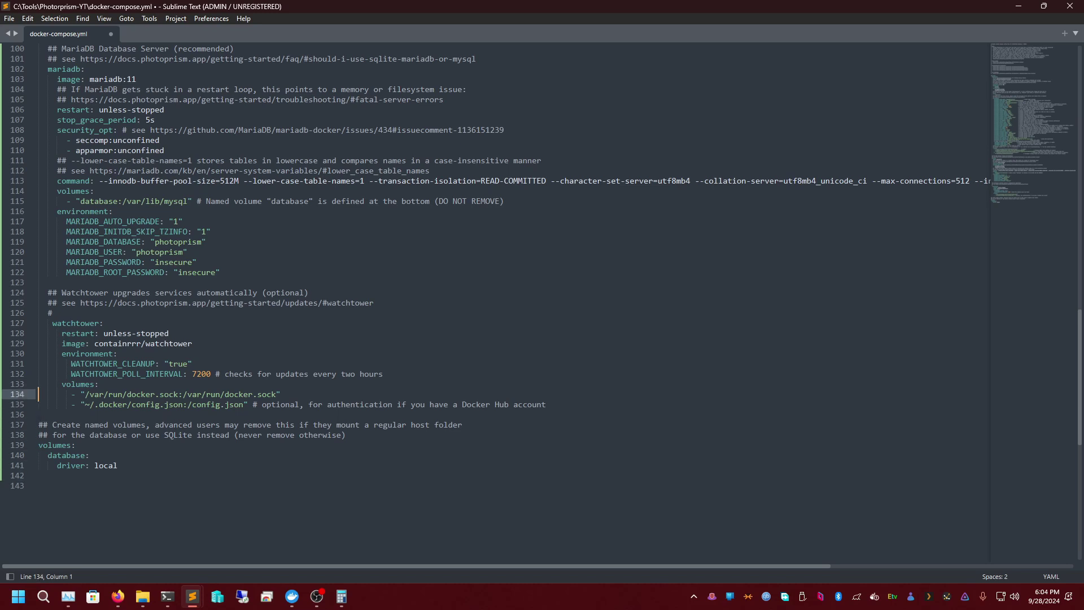
type("#")
key("Down")
key("Left")
type("#")
key("Up")
key("Up")
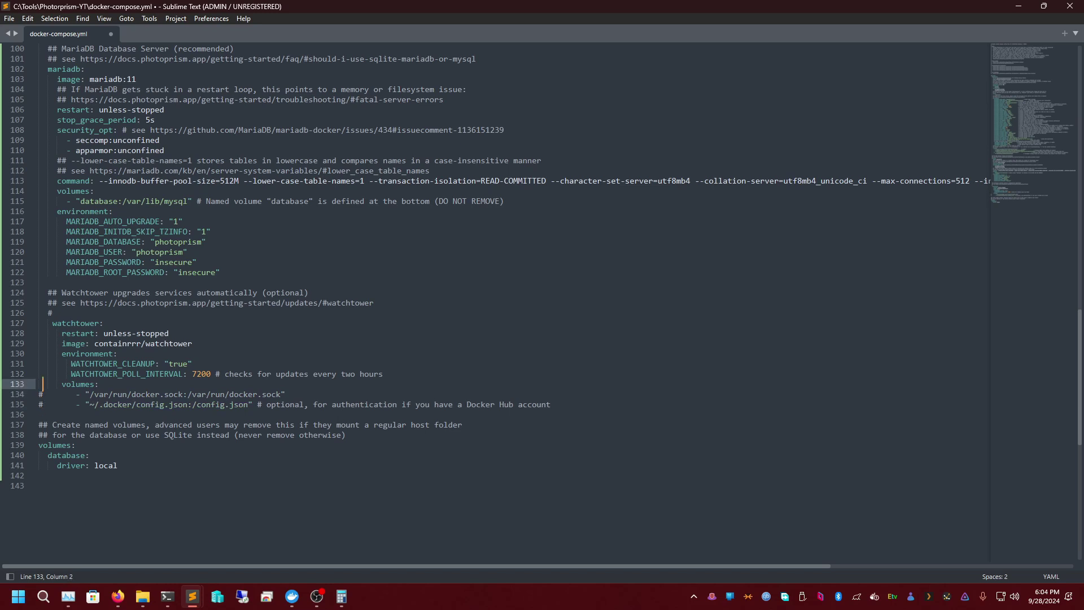
type("#")
key("Left")
key("Up")
type("#")
key("Left")
key("Up")
type("#")
key("Left")
key("Up")
type("#")
key("Up")
key("Left")
type("#")
key("Left")
key("Up")
type("#")
key("Left")
key("Up")
type("#")
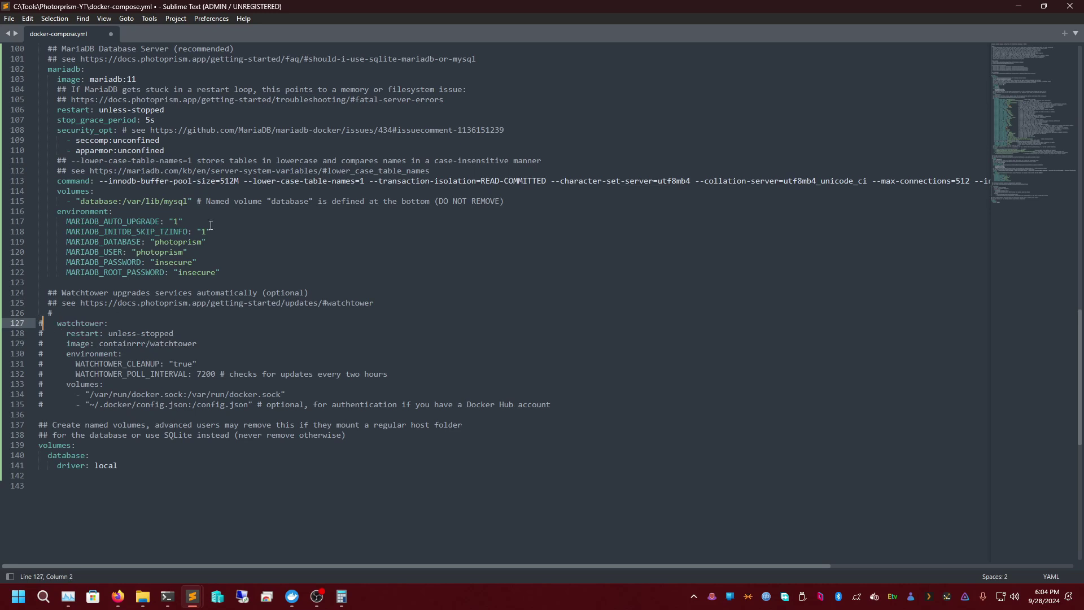
- Delete the trailing empty line and save docker-compose.yml
left_click(197, 472)
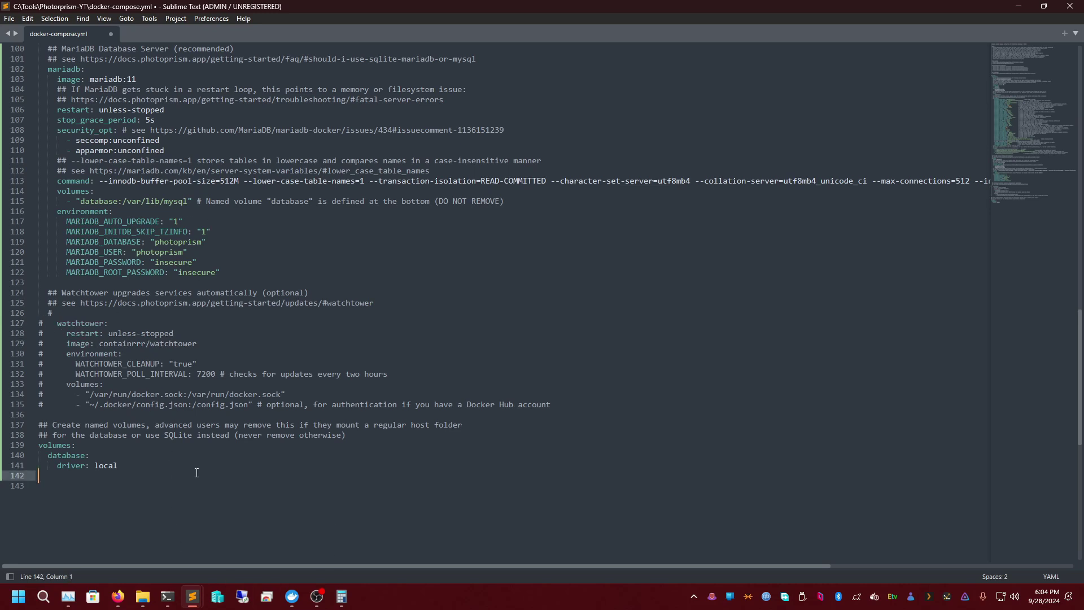
key("BackSpace")
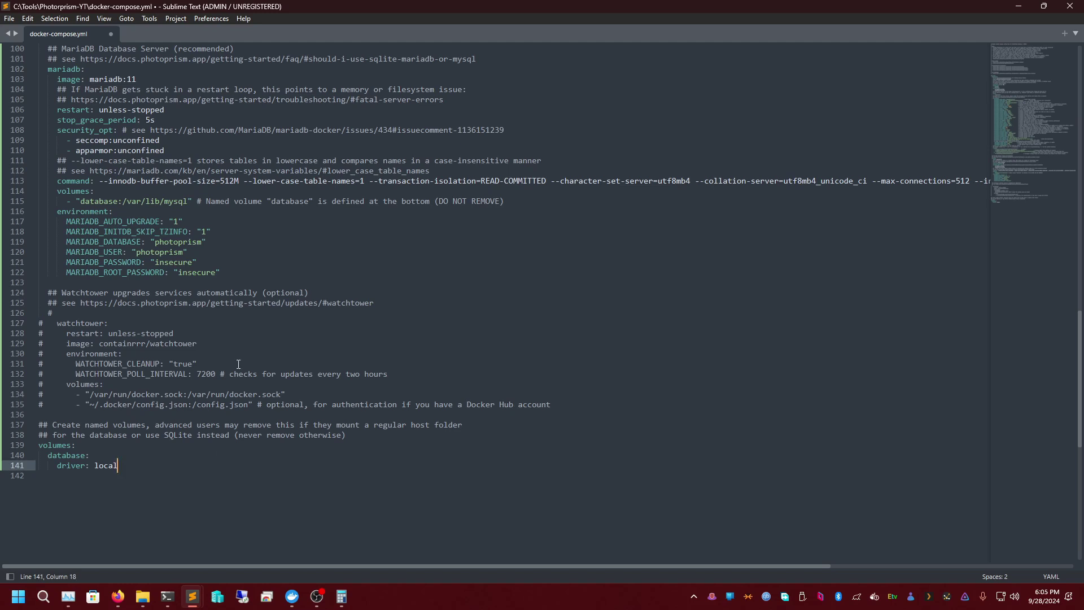
key("ctrl+s")
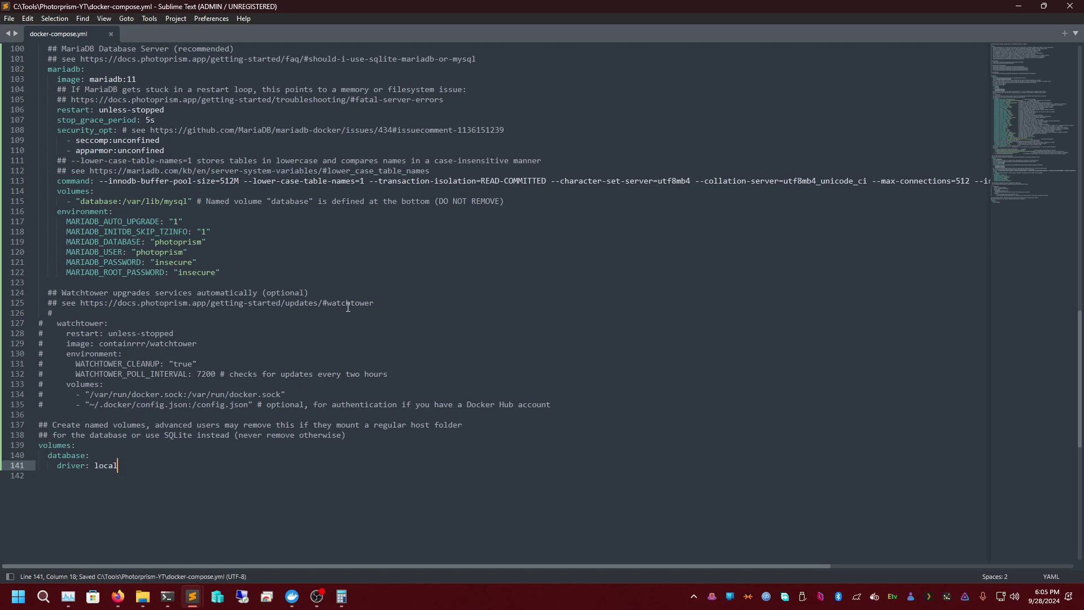
left_click(1018, 6)
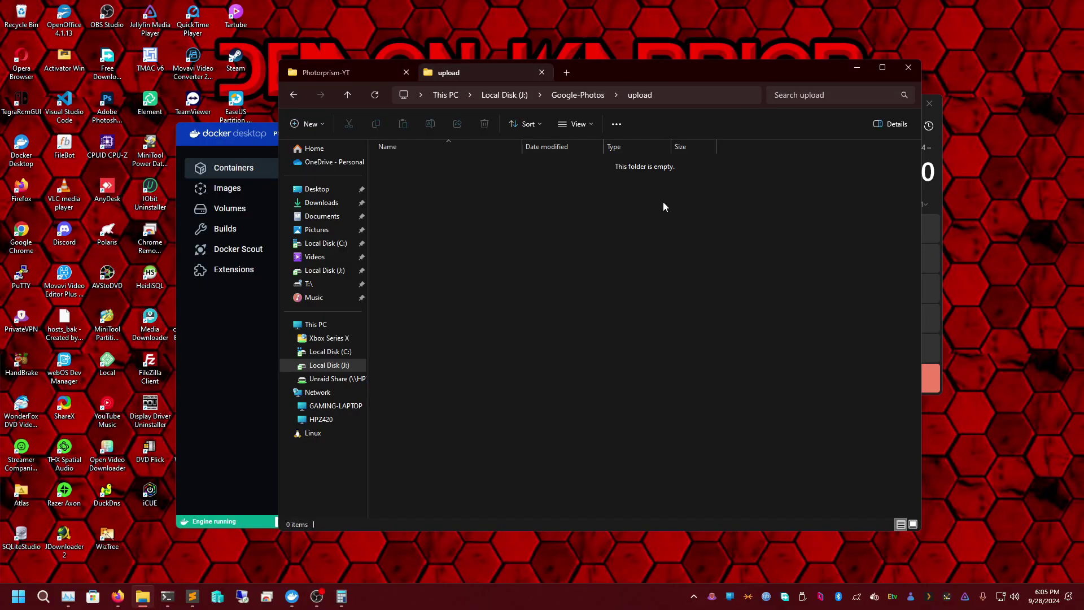
- In PowerShell, go up to the drive root and into C:\tools
left_click(360, 69)
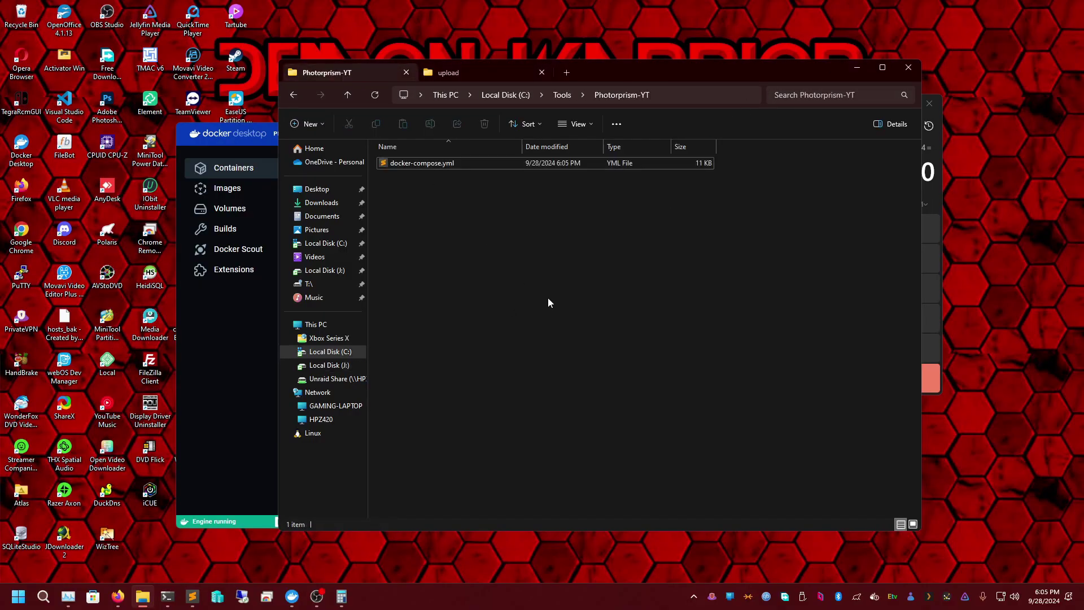
left_click(245, 419)
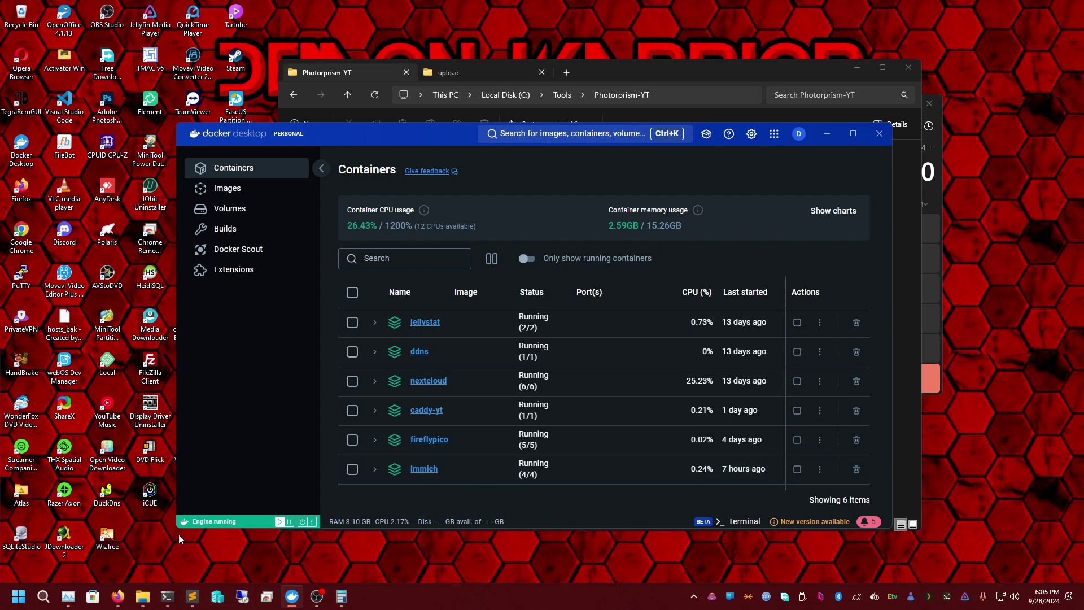
left_click(167, 597)
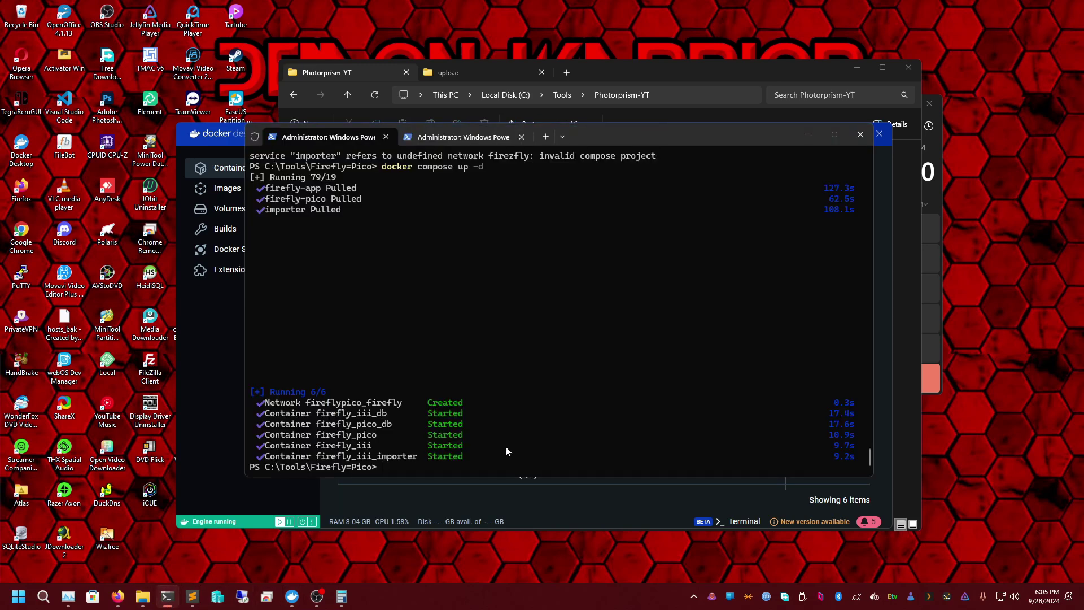
type("cd ..")
key("Return")
type("cd..")
key("Return")
type("cd")
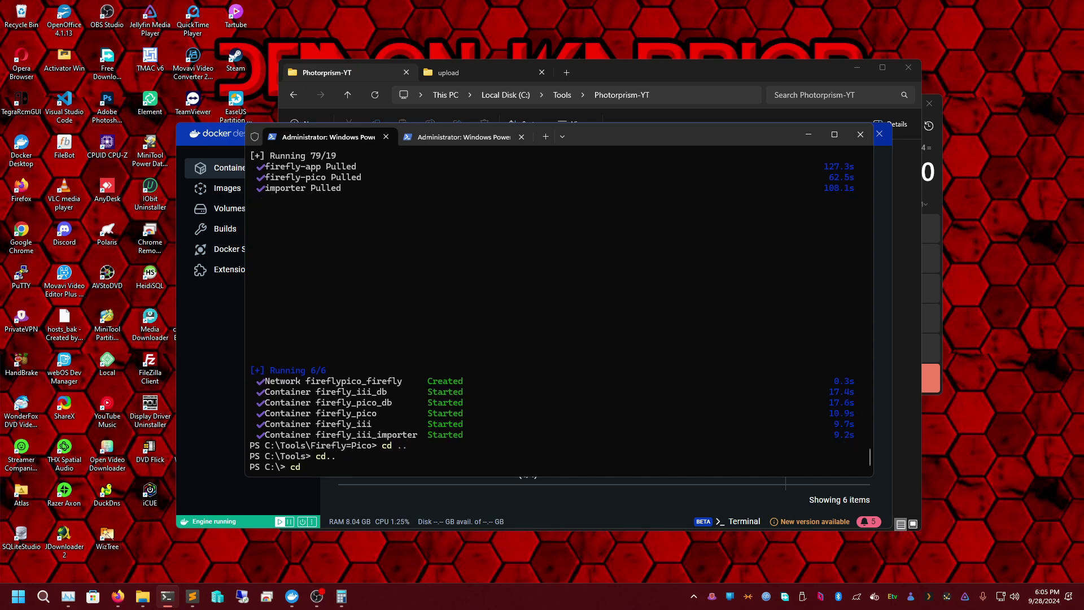
type(" tool")
key("Return")
type("cd tools")
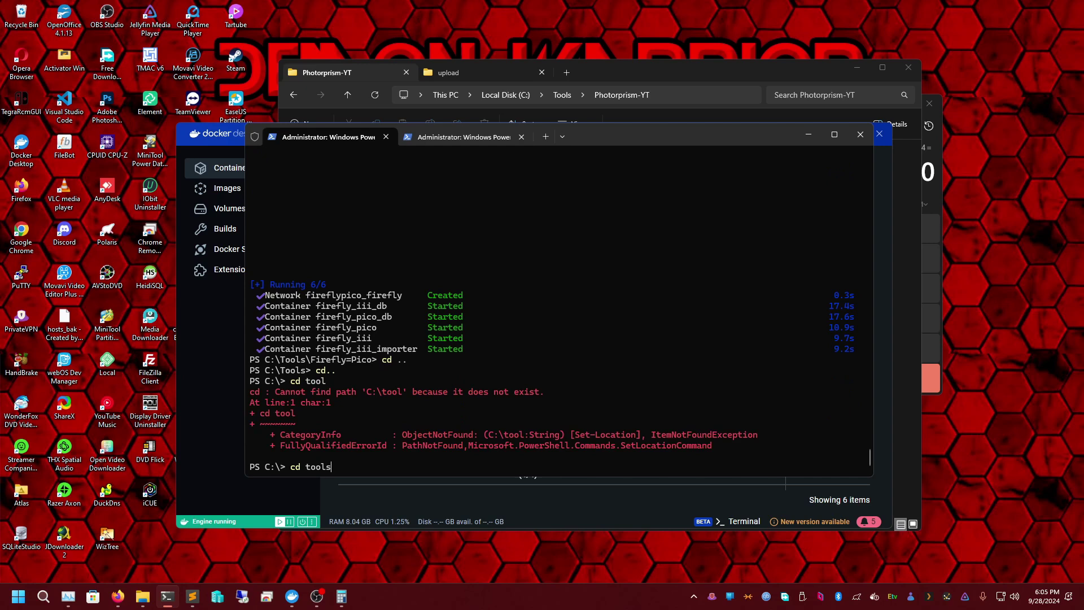
key("Return")
- Try cd photoprism-yt, then list the C:\tools contents with ls
type("cd photoprism-yt")
key("Return")
key("Up")
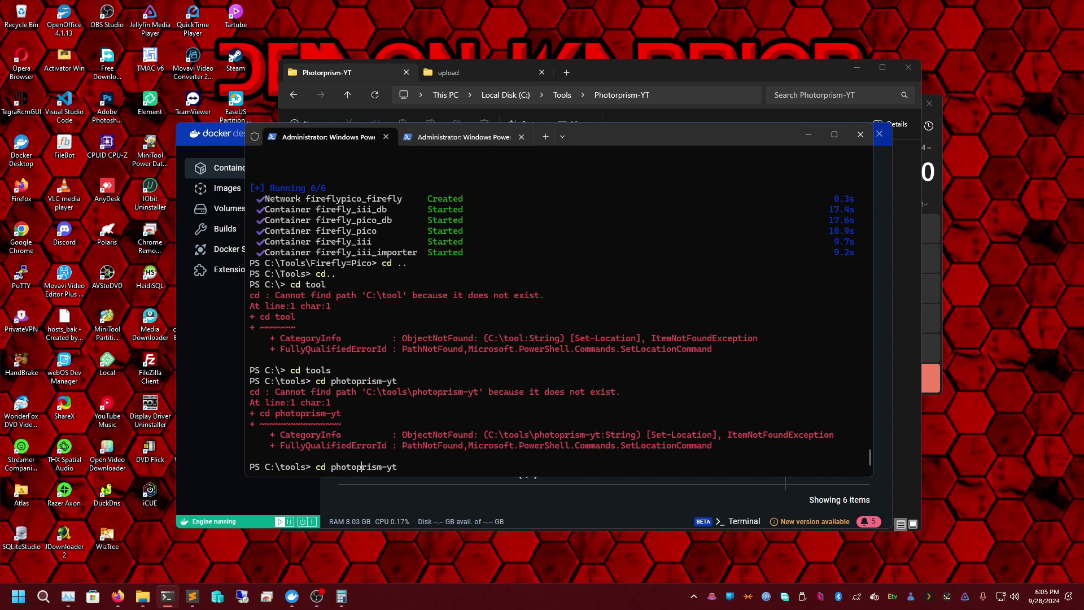
key("BackSpace")
key("BackSpace")
key("BackSpace")
key("BackSpace")
key("BackSpace")
key("BackSpace")
key("BackSpace")
key("BackSpace")
key("BackSpace")
key("BackSpace")
key("BackSpace")
key("BackSpace")
key("BackSpace")
key("BackSpace")
key("BackSpace")
key("BackSpace")
type("ls")
key("Return")
scroll(601, 316, "up", 6)
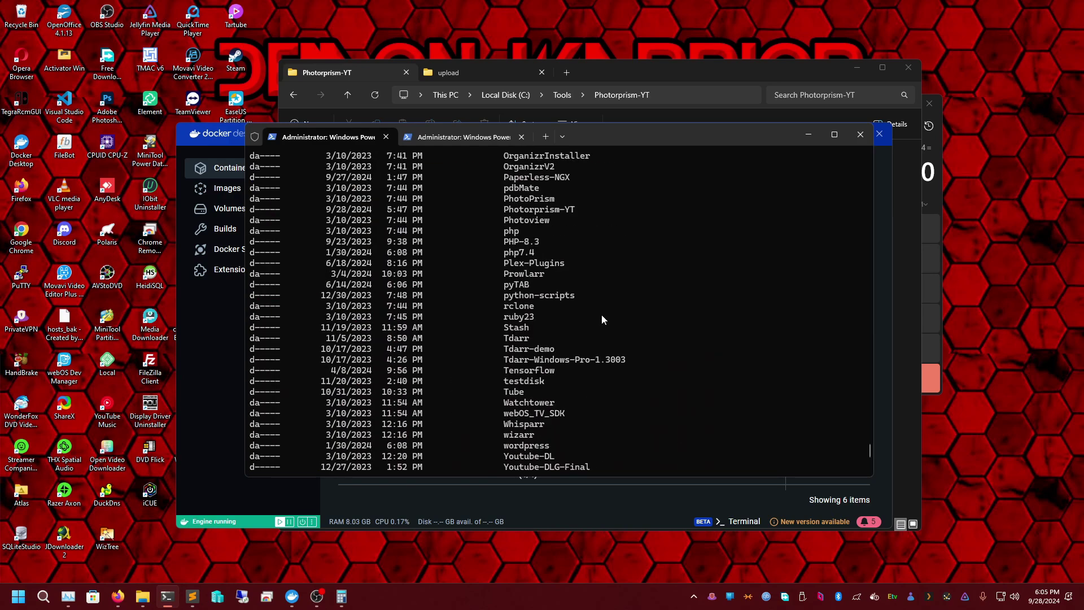
scroll(545, 252, "down", 6)
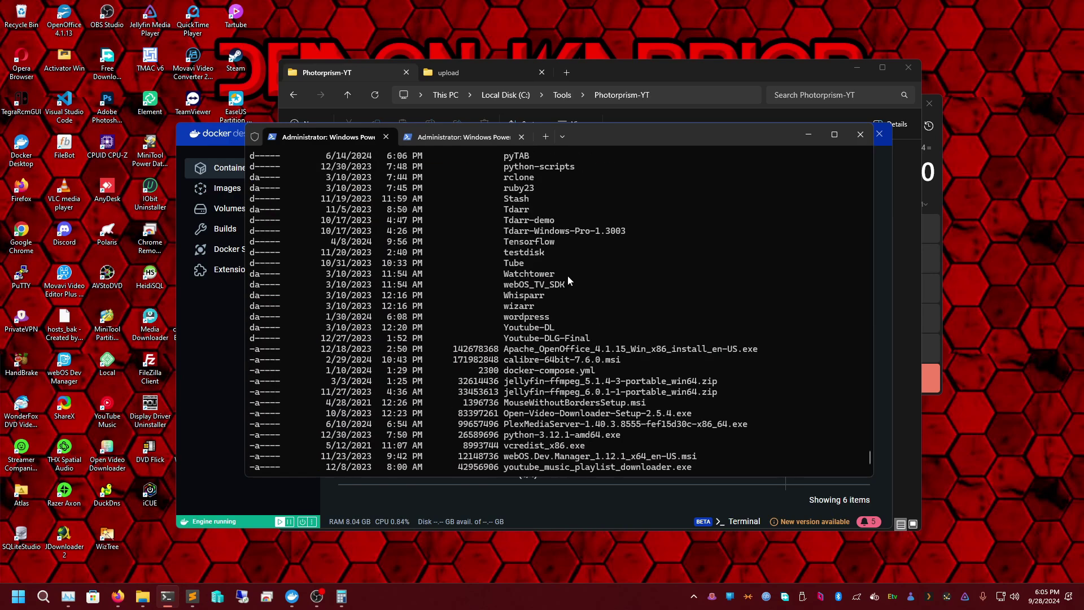
- Retry as cd Photoprism-YT and review the 'Cannot find path' error
type("cd photoprism-yt")
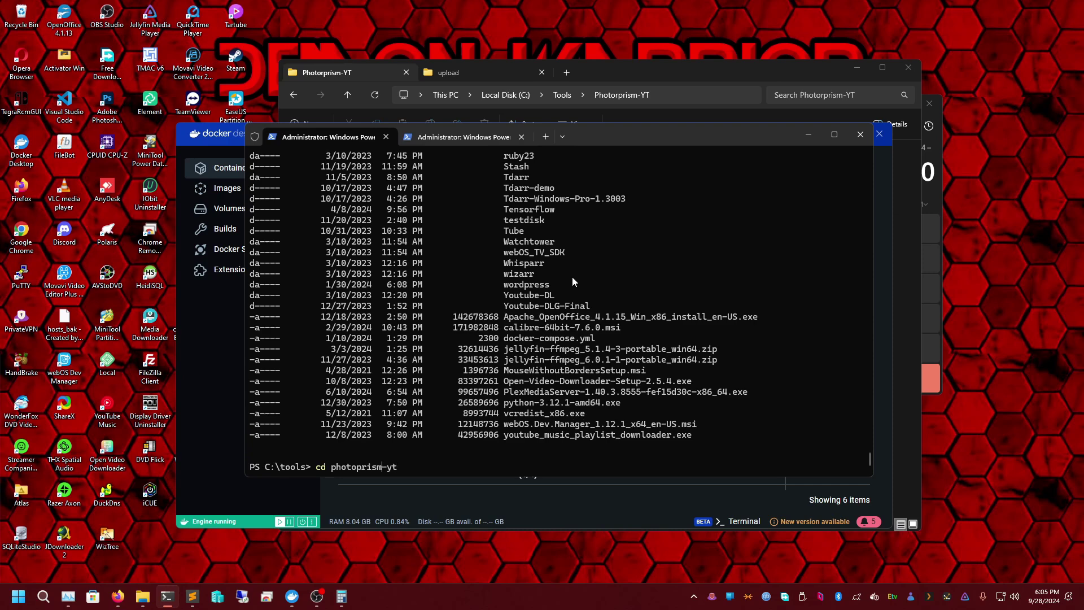
key("Left")
key("Left")
key("Left")
key("BackSpace")
type("P")
key("BackSpace")
key("BackSpace")
type("YT")
key("Return")
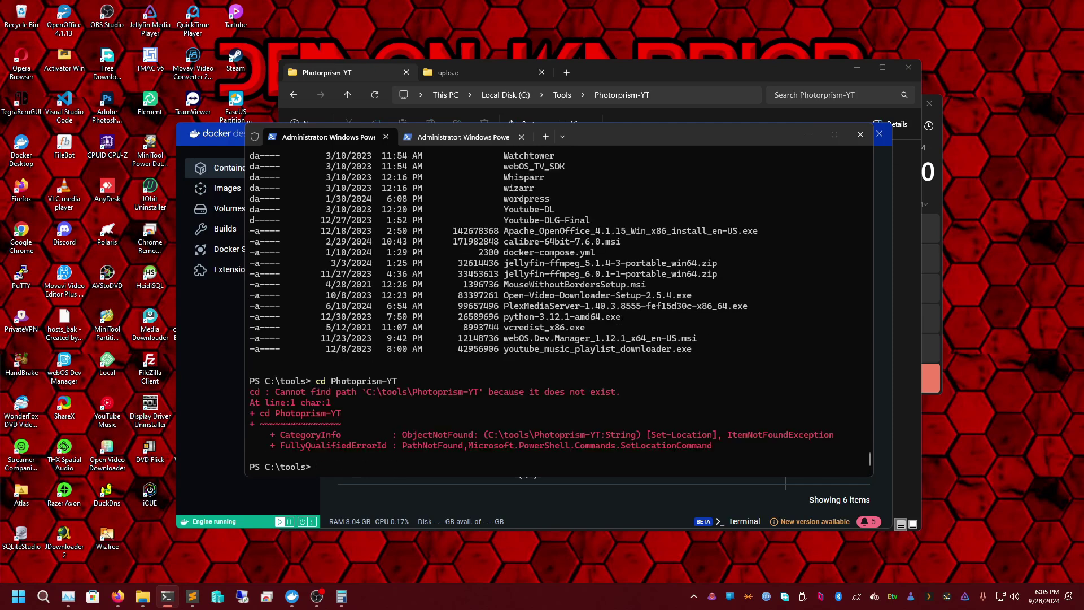
scroll(524, 354, "up", 5)
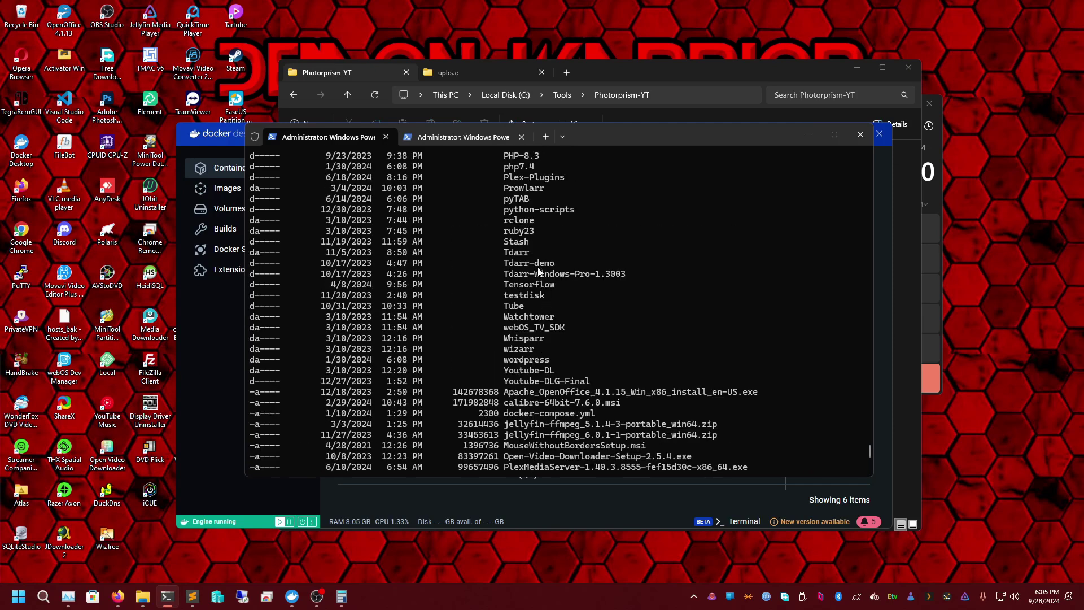
scroll(539, 272, "up", 1)
scroll(534, 254, "up", 1)
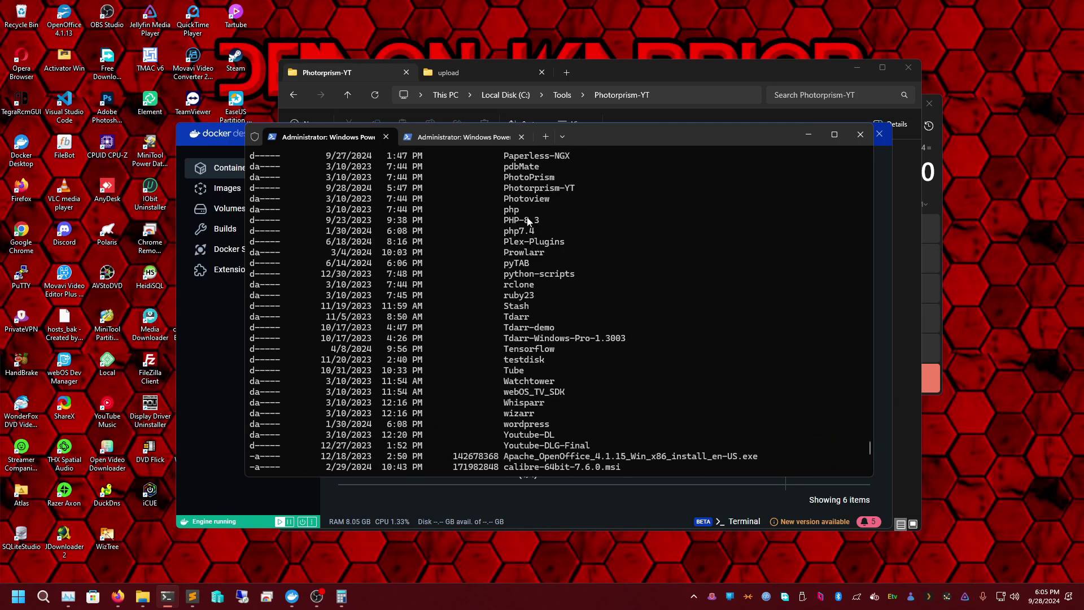
scroll(541, 195, "up", 1)
scroll(541, 237, "down", 8)
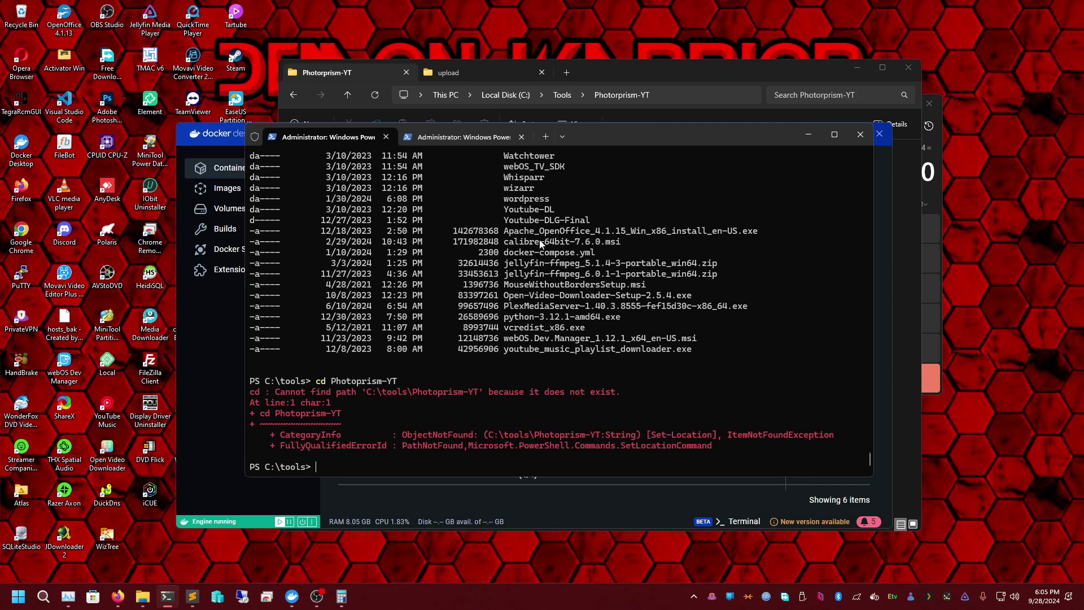
key("Up")
- Check the exact spelling of the Photoprism-YT folder's path in File Explorer
left_click(142, 596)
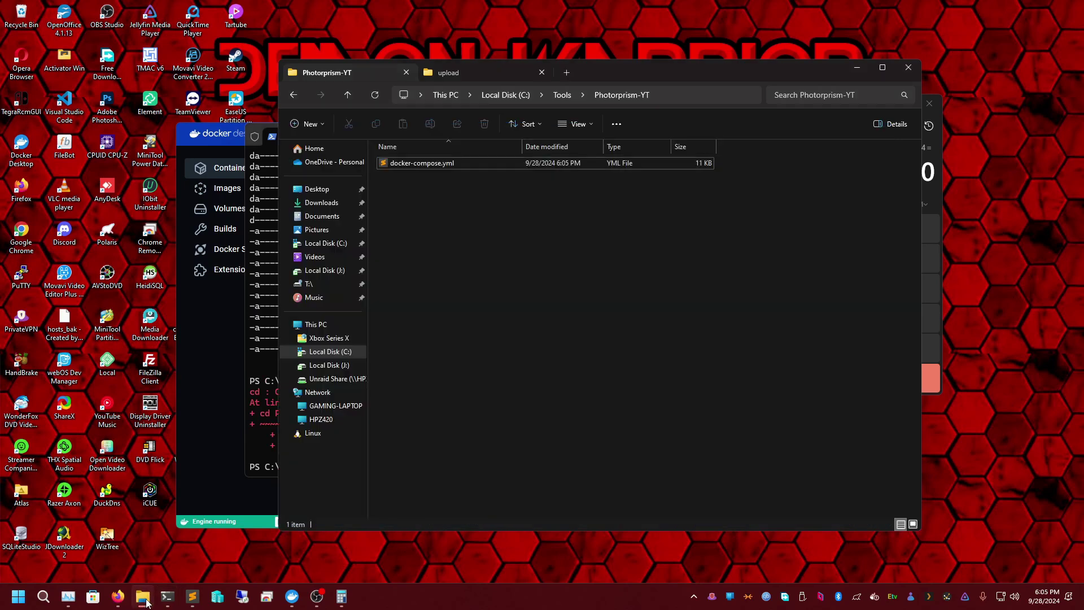
left_click(582, 95)
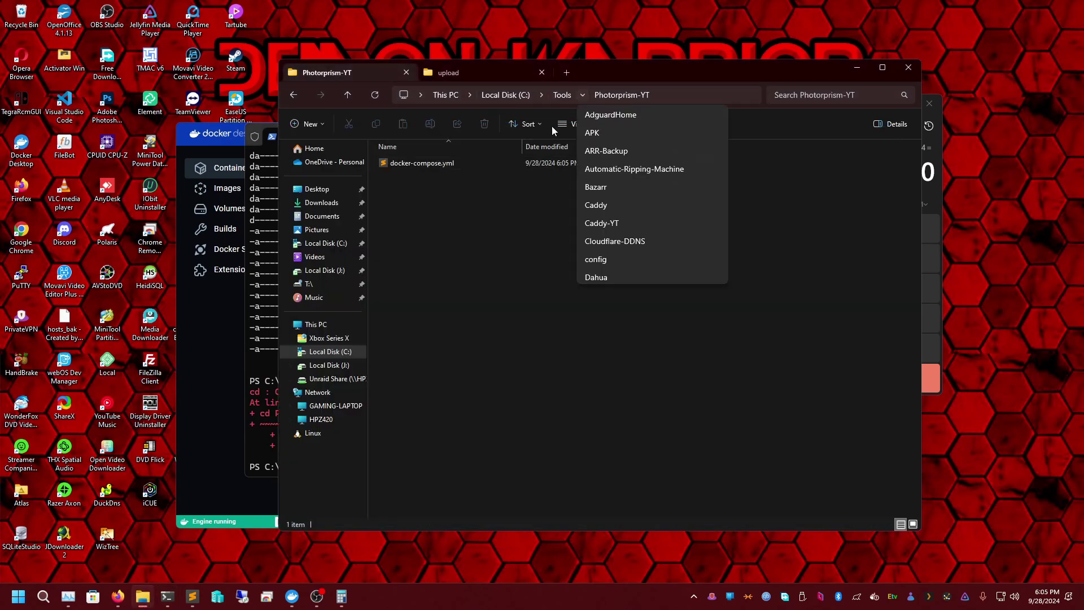
left_click(566, 97)
left_click(512, 94)
left_click(511, 94)
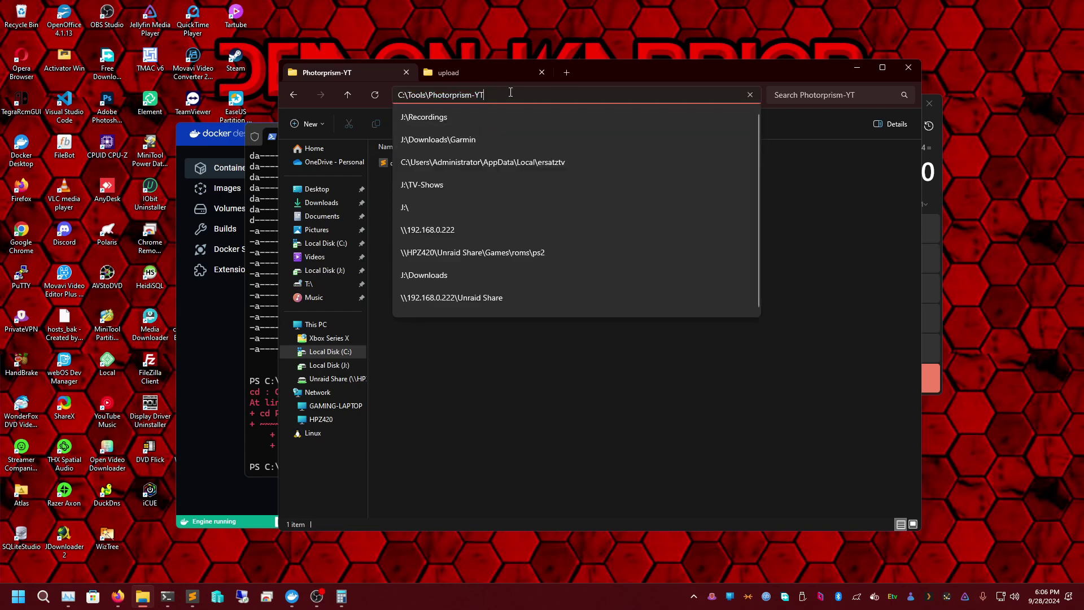
- Rename Photorprism-YT in C:\Tools to Photoprism-YT, open it and copy its path
left_click(299, 92)
left_click(425, 511)
key("End")
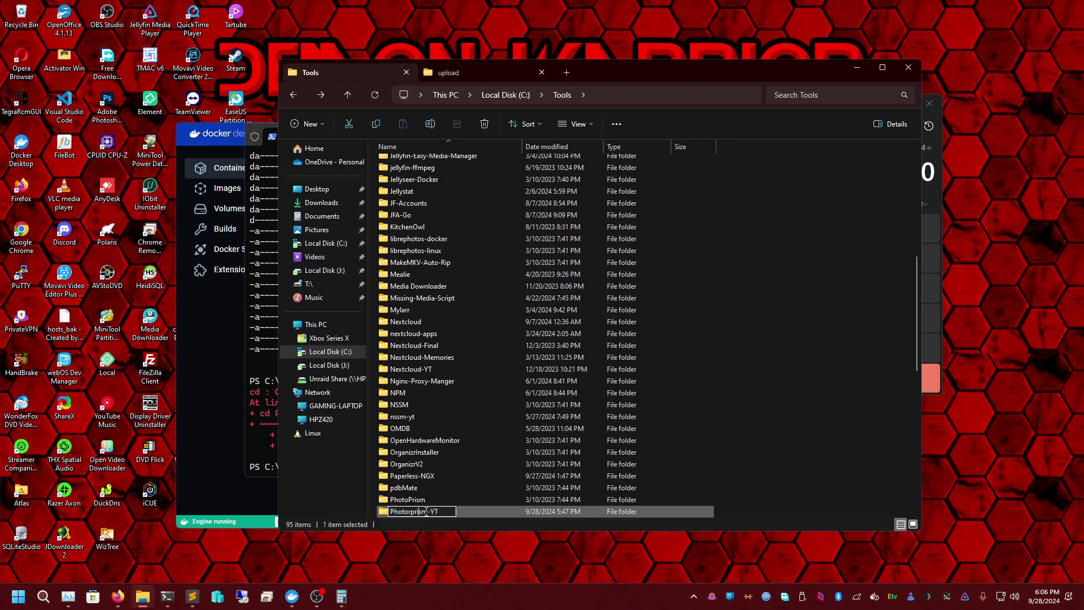
key("Delete")
key("Return")
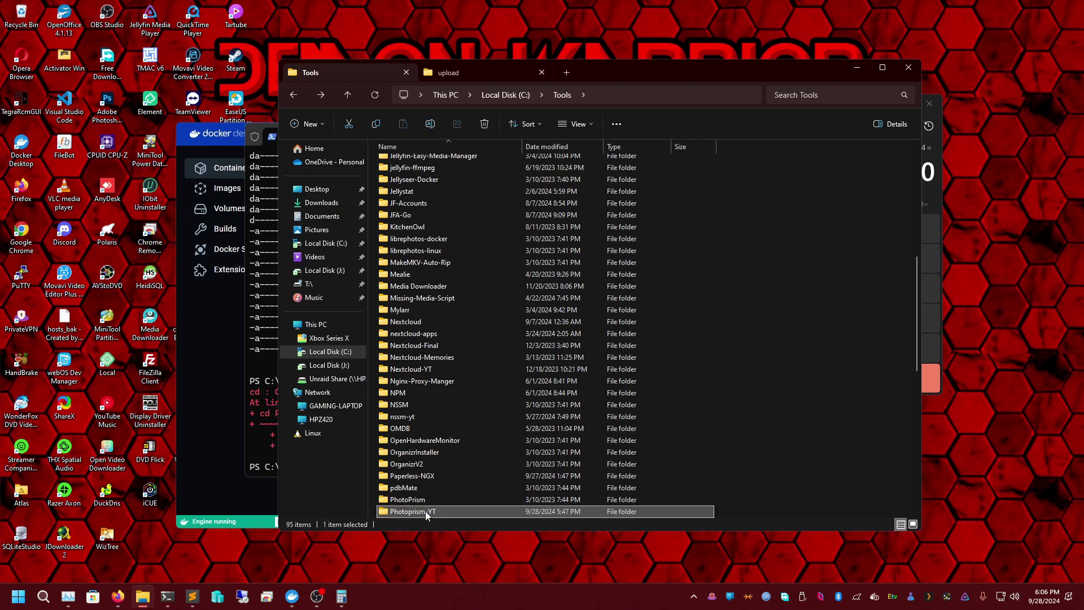
double_click(425, 511)
left_click(695, 97)
key("ctrl+c")
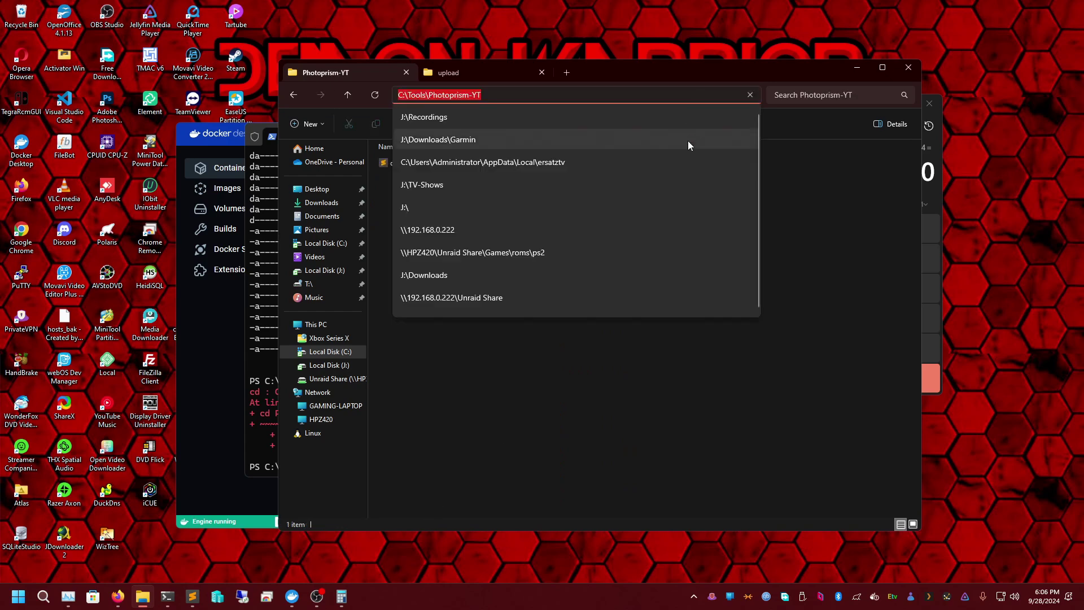
left_click(167, 596)
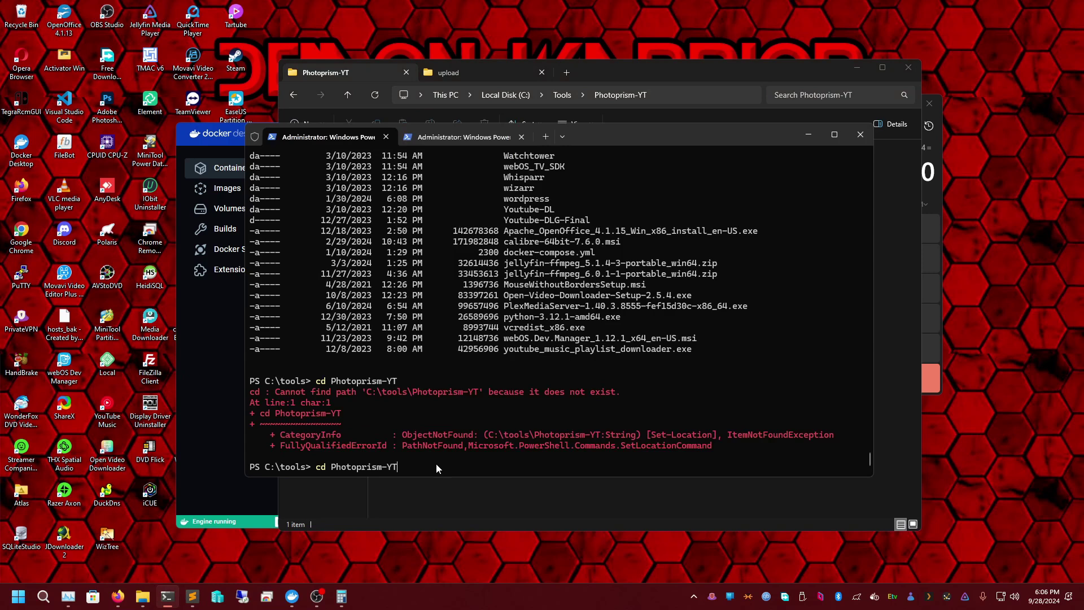
- Change into C:\Tools\Photoprism-YT with cd, quoting the pasted folder path
key("Return")
key("ctrl+v")
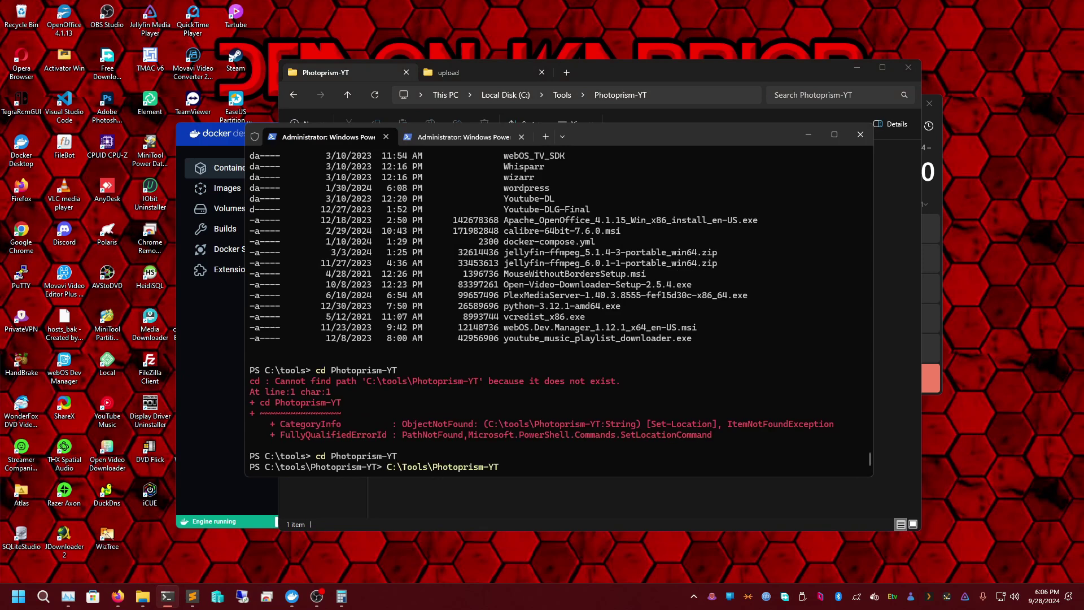
key("Home")
type("cd")
key("Return")
key("Up")
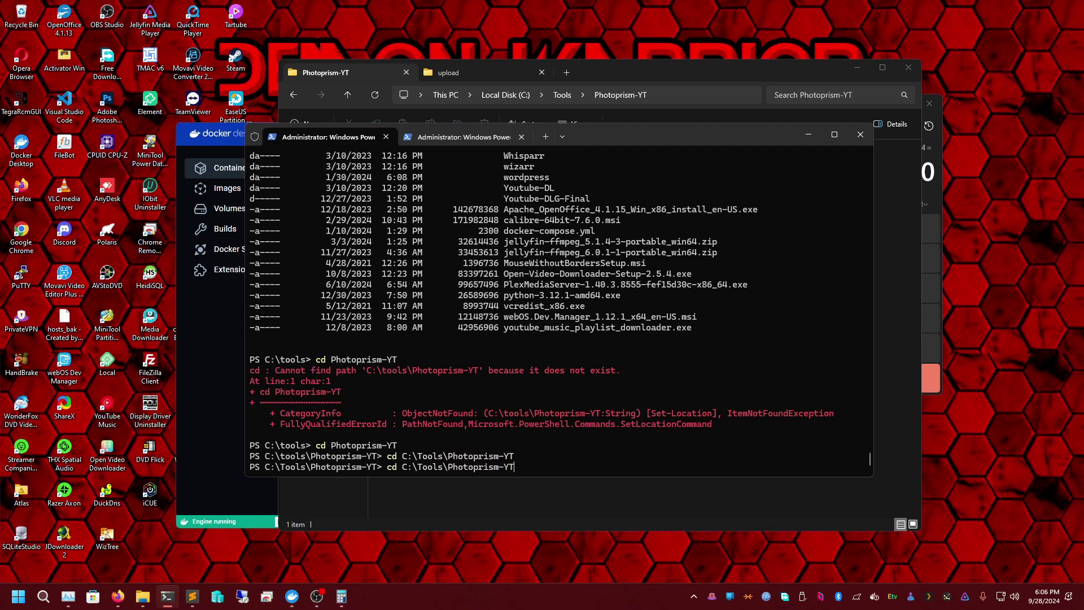
key("shift+Return")
key("ctrl+c")
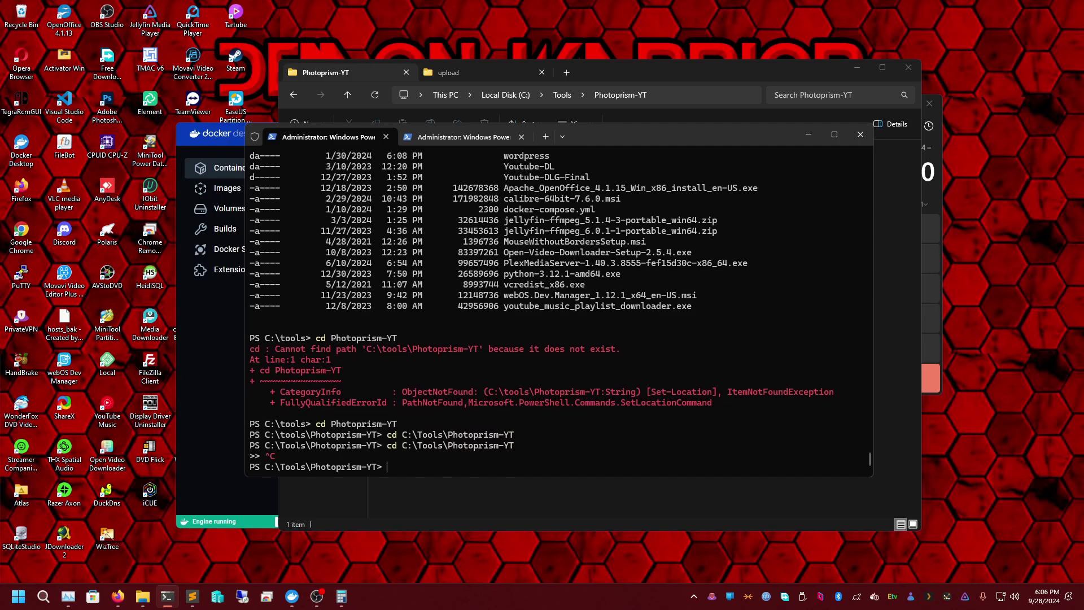
key("Up")
type("\"")
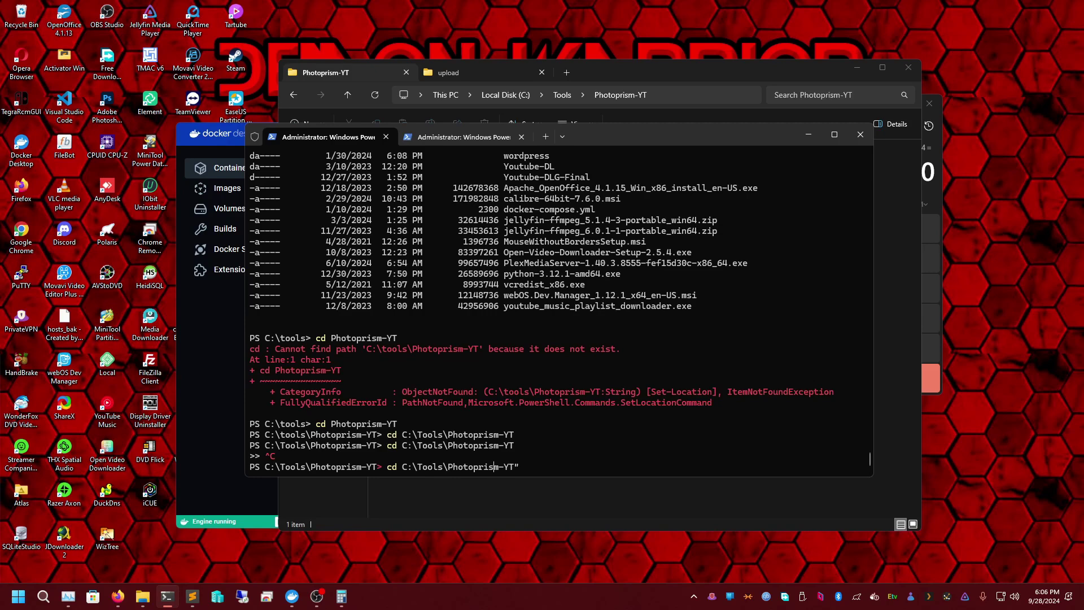
type("\"")
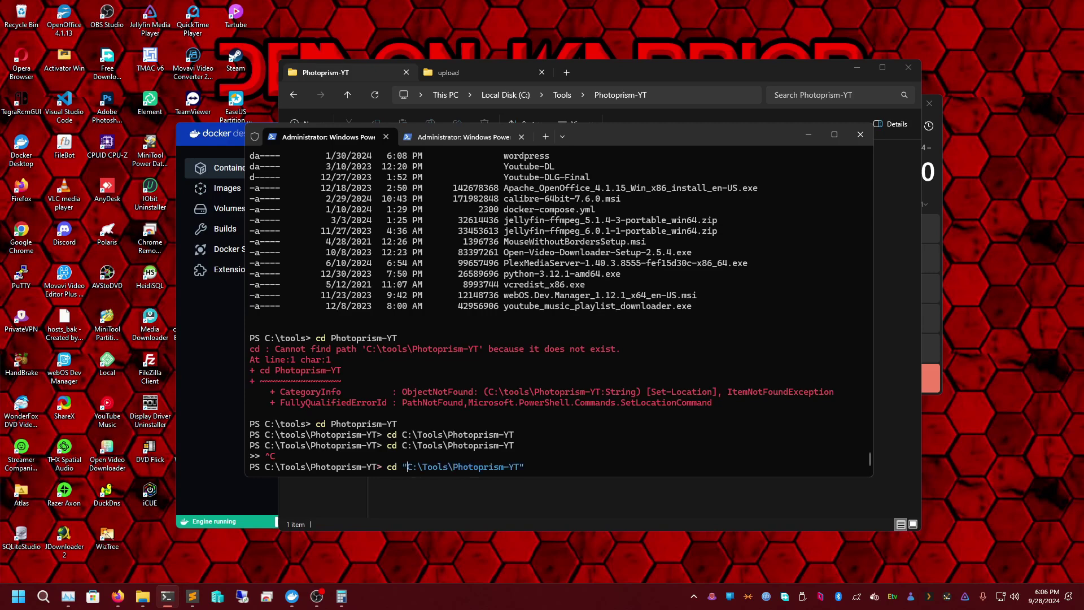
key("Return")
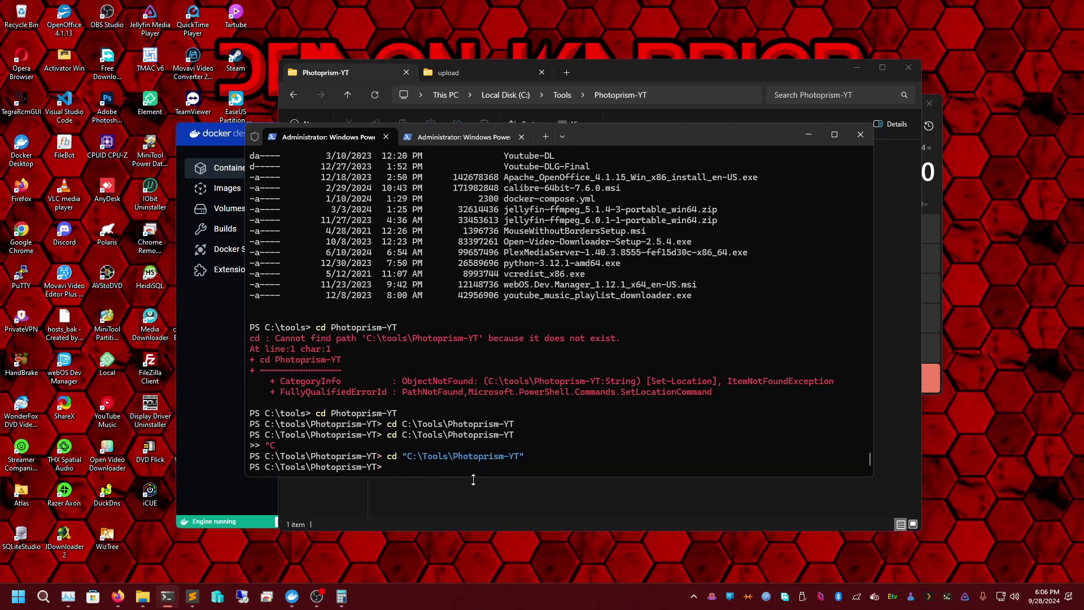
- Clear the terminal and enter the docker compose command to start the stack
type("clear")
key("Return")
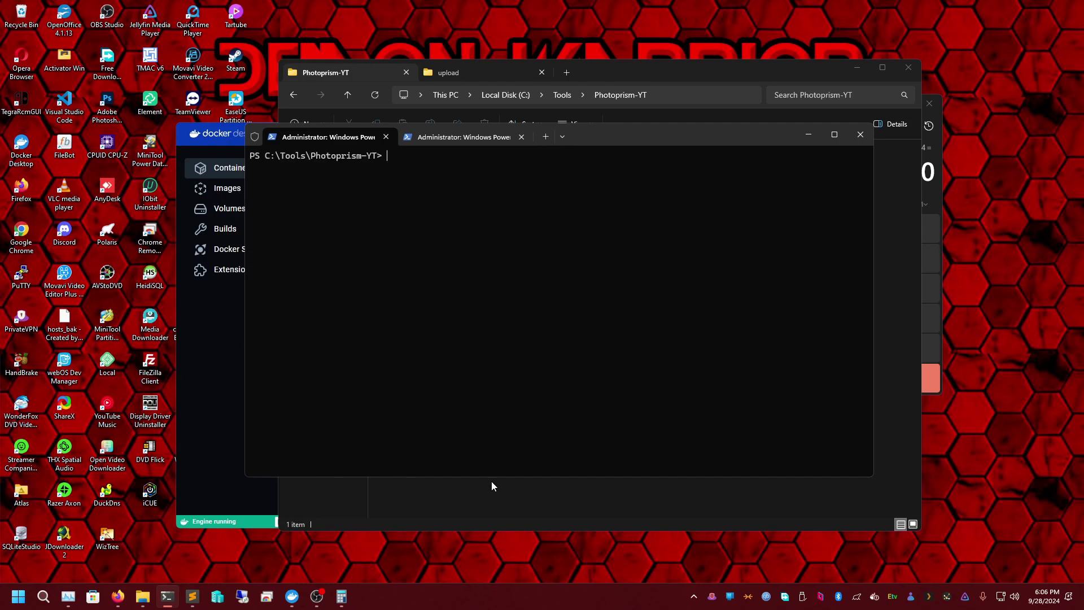
type("docker compose up -d")
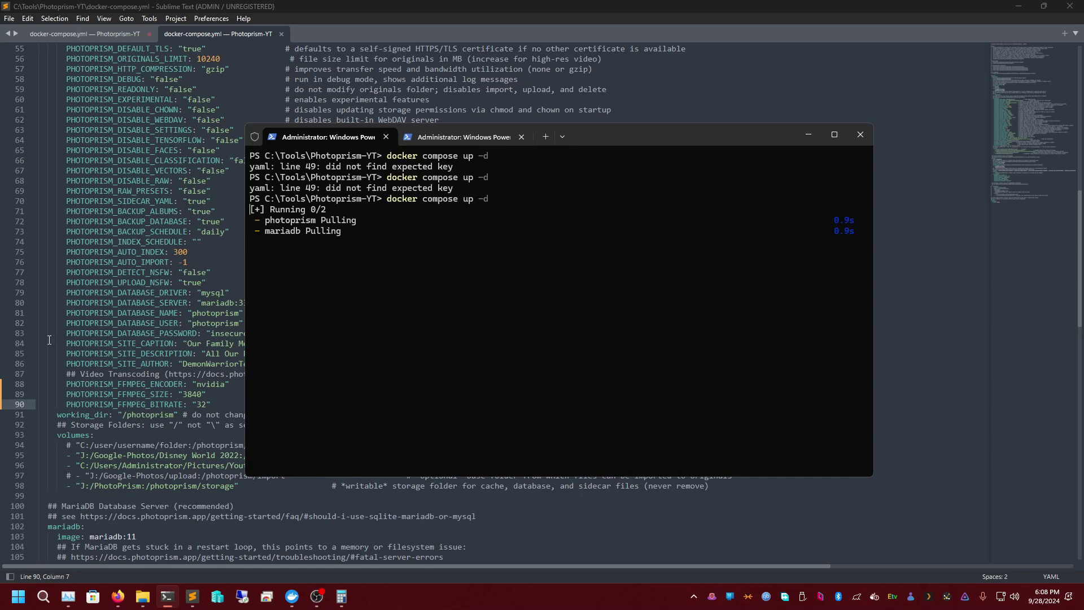
- Review the volume mappings and FFMPEG transcoding lines, then minimize Sublime Text
left_click_drag(5, 478, 5, 497)
left_click(67, 405)
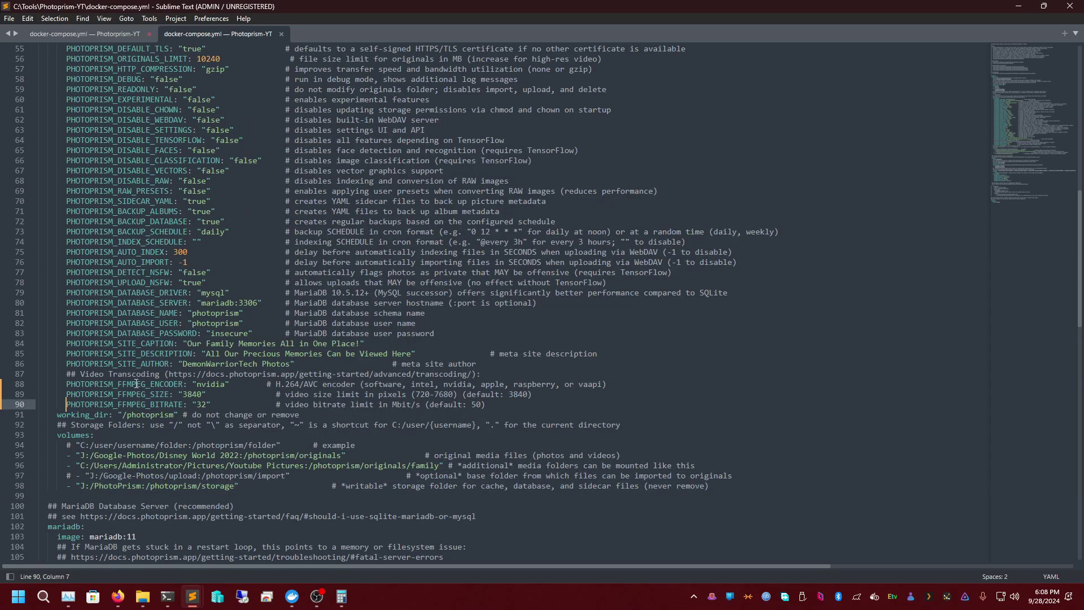
key("Up")
key("Up")
key("Up")
key("Up")
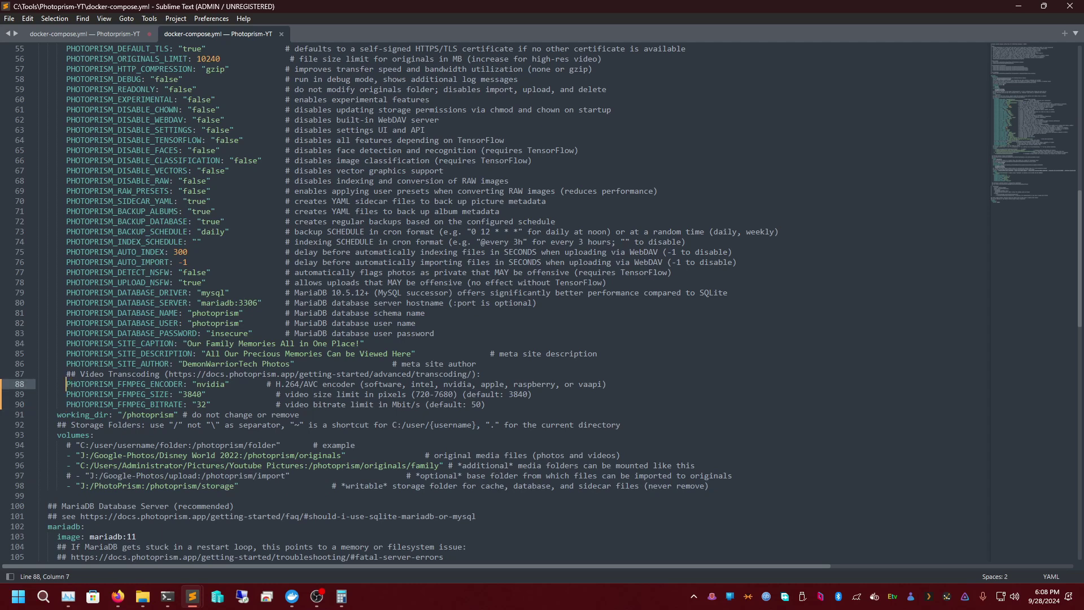
key("Up")
key("Down")
key("Down")
key("Down")
key("Up")
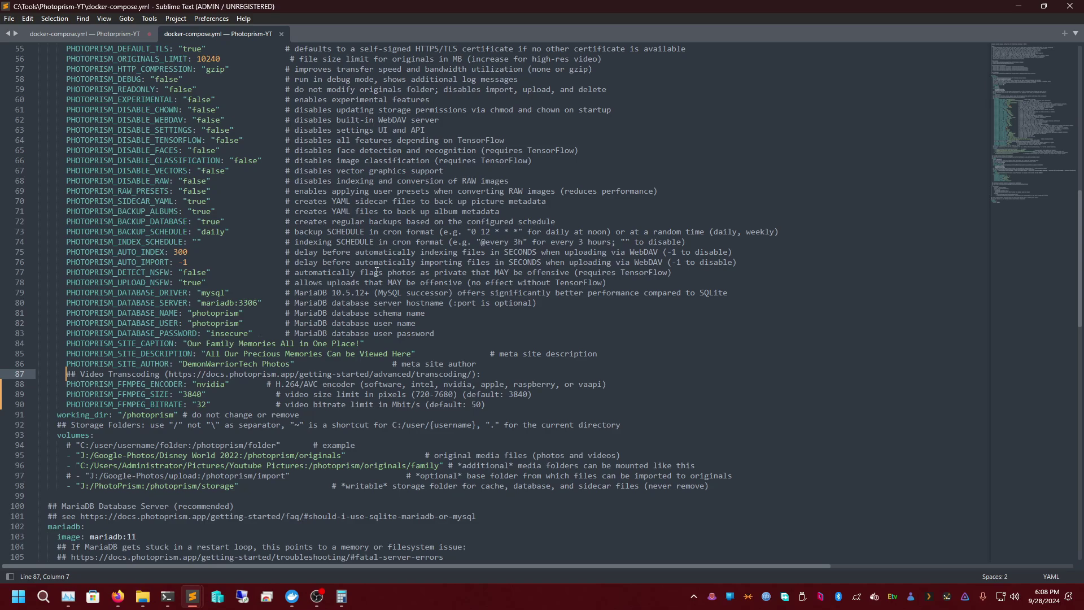
left_click(1018, 6)
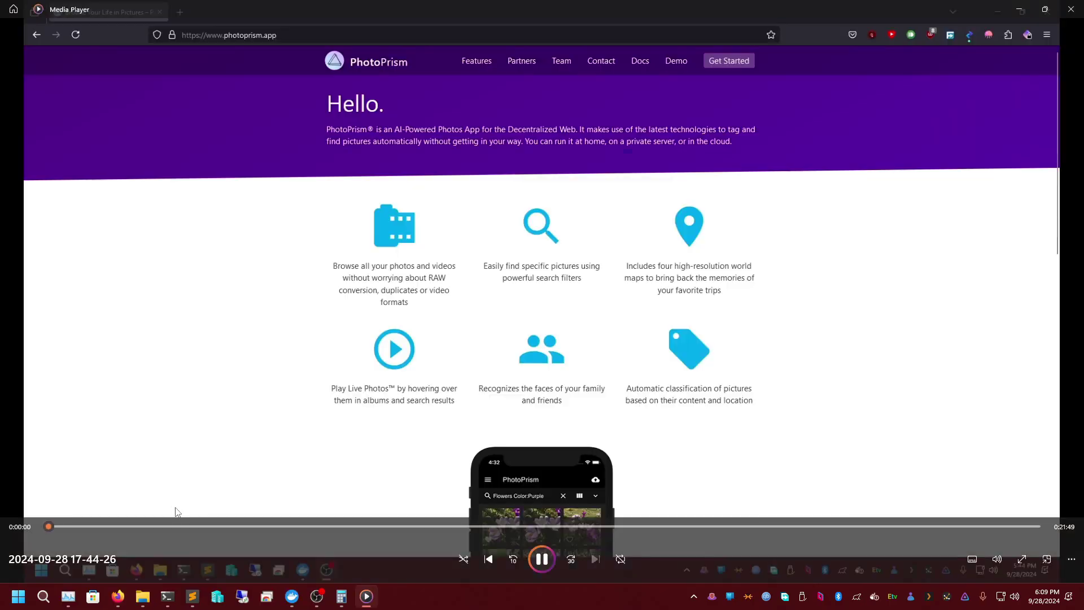
- Close the PhotoPrism video in Media Player with Alt+F4
key("alt+F4")
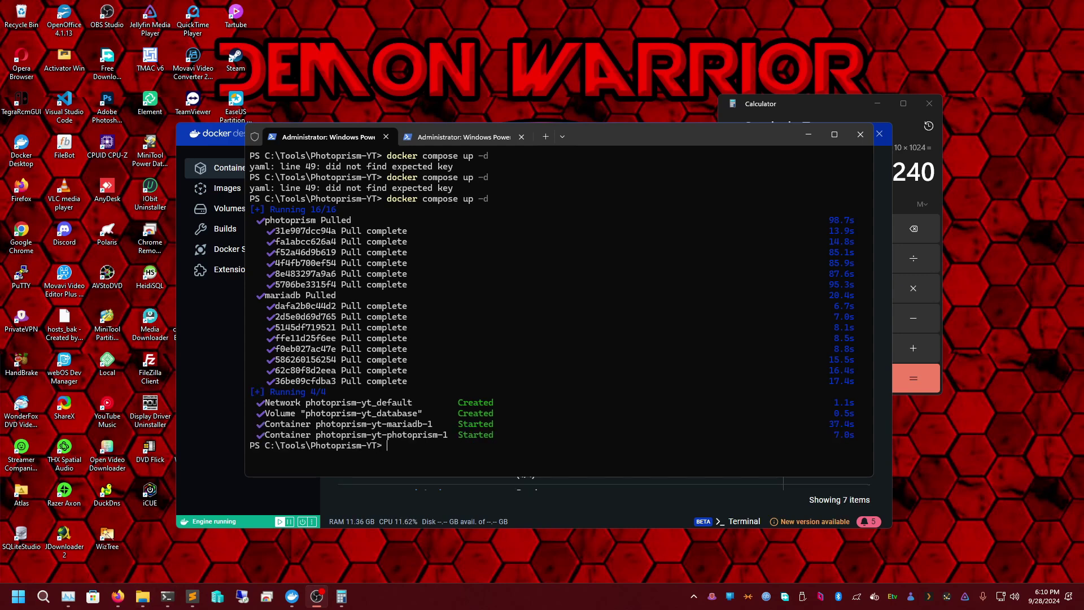
- Open the photoprism-yt stack from the Containers list to see its containers and logs
left_click(812, 134)
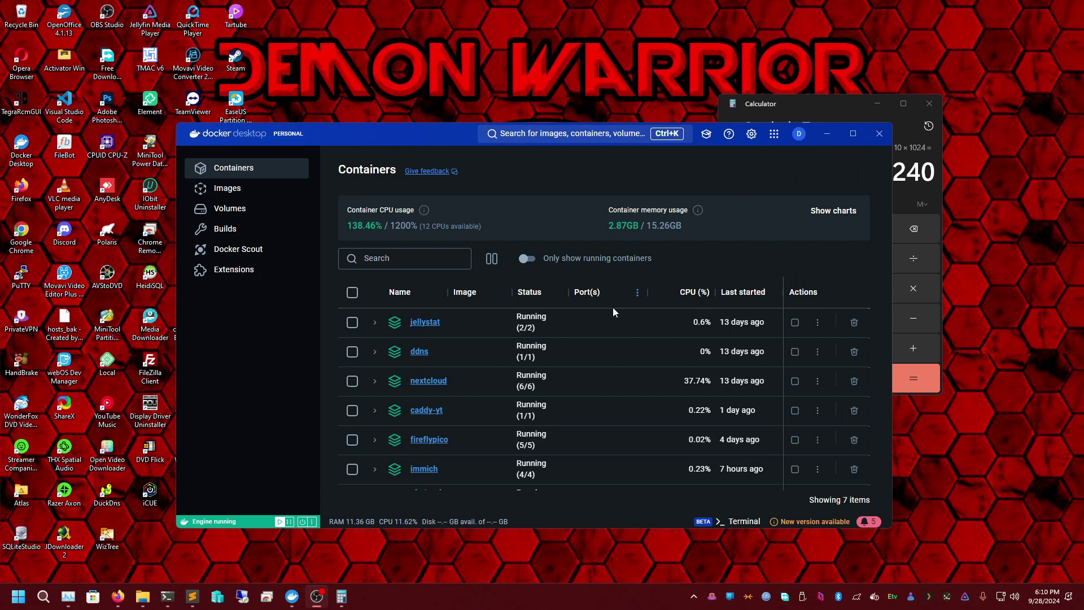
scroll(432, 450, "down", 1)
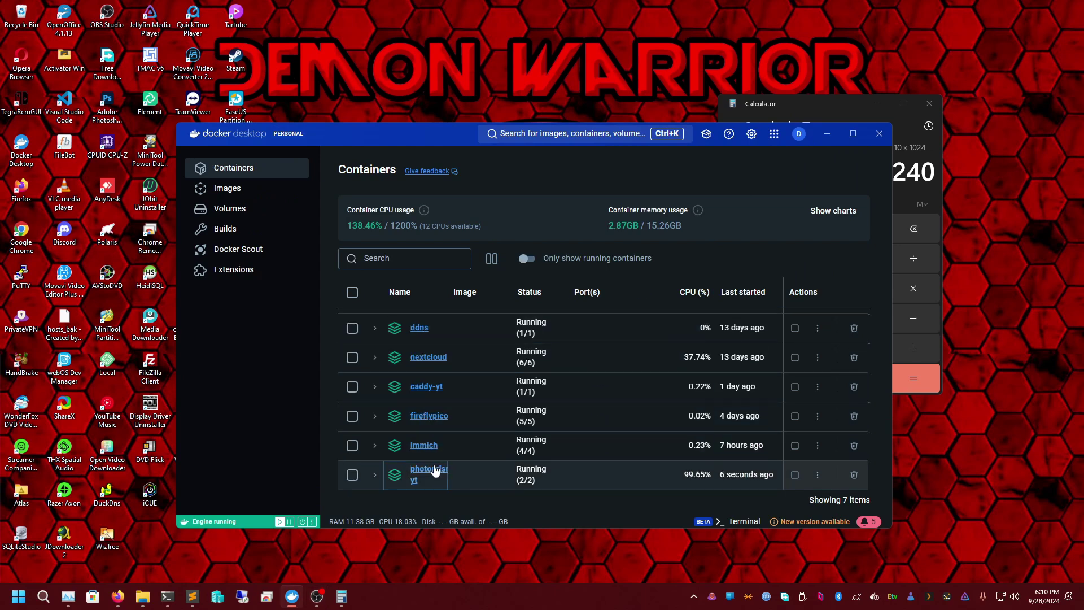
left_click(430, 471)
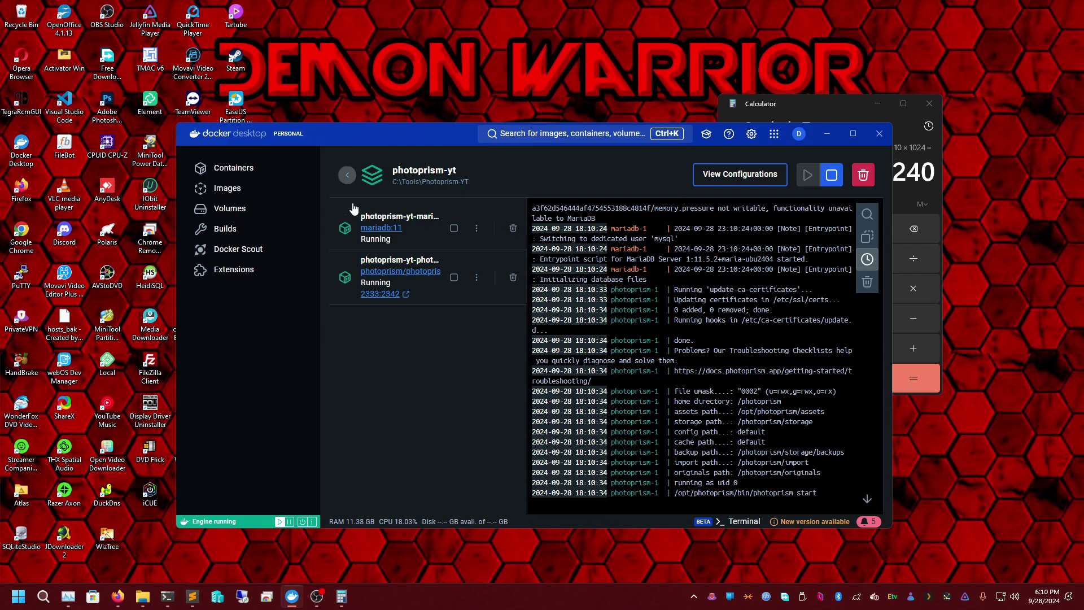
left_click(348, 176)
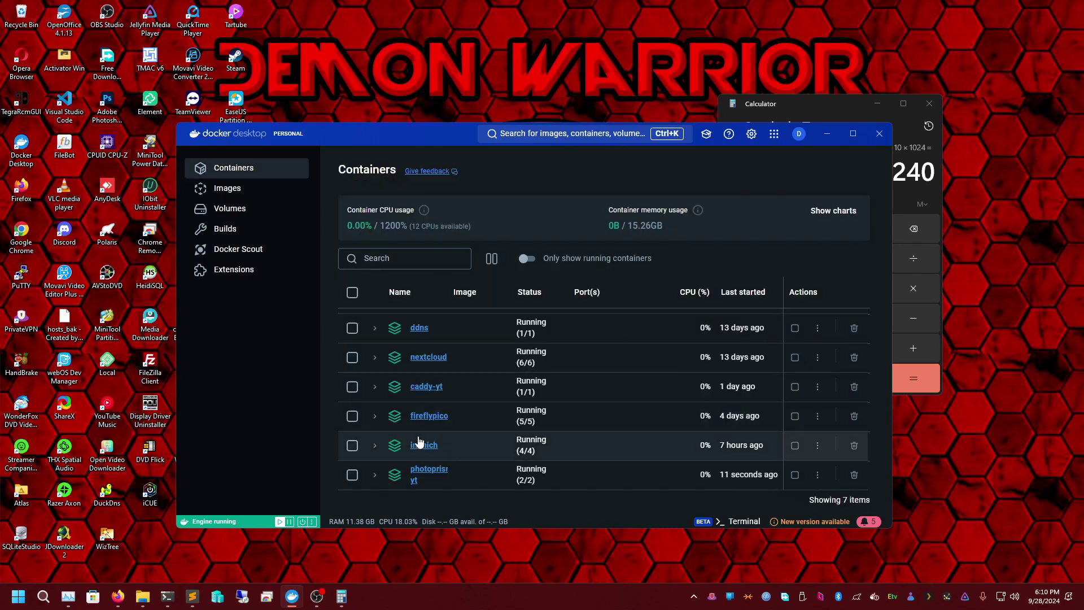
left_click(429, 474)
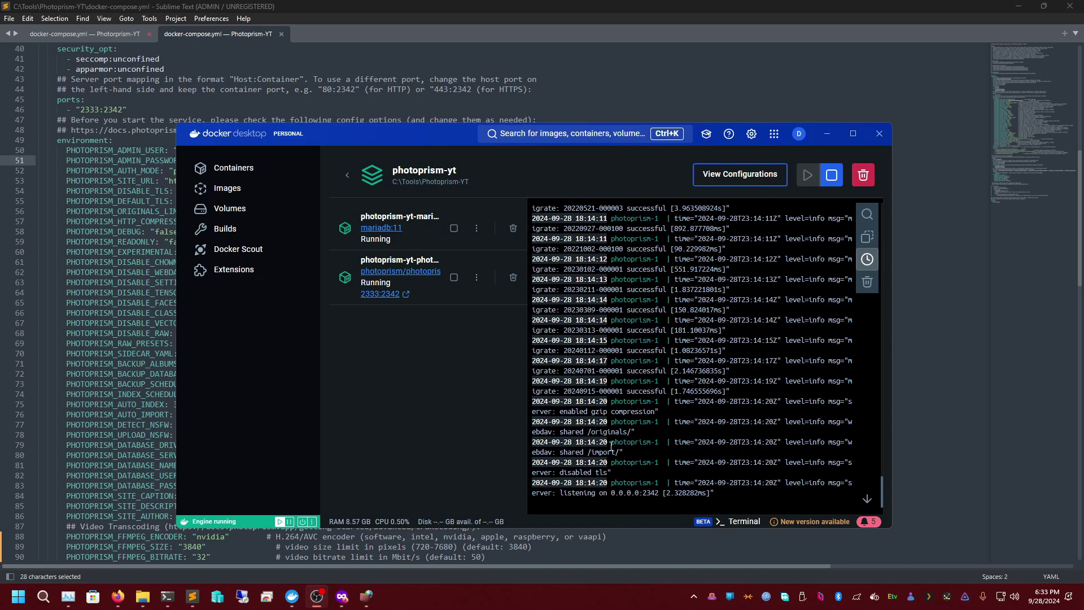
scroll(690, 429, "up", 15)
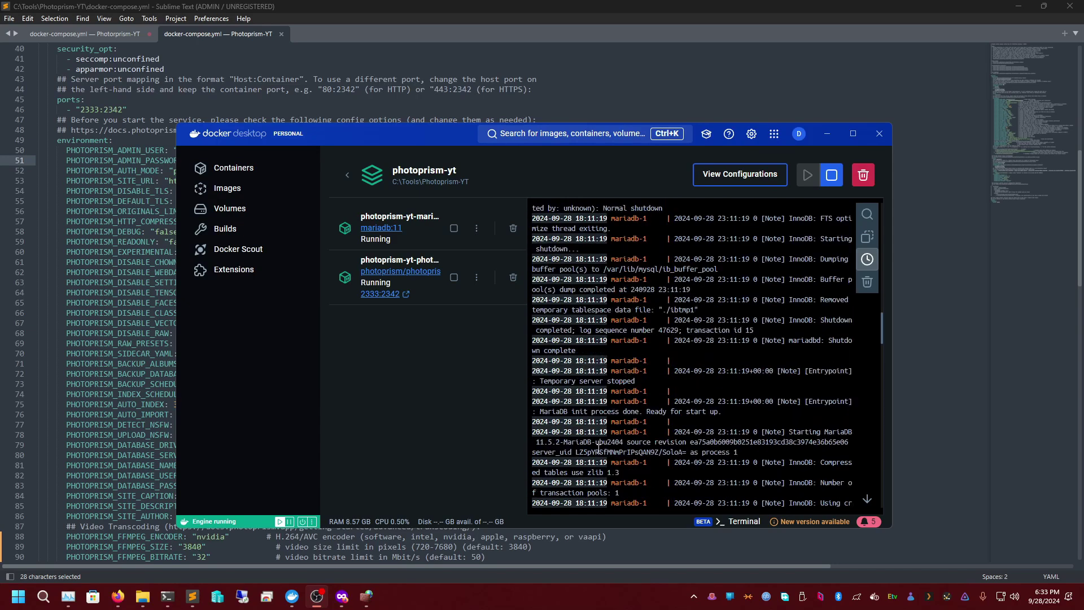
scroll(616, 418, "up", 10)
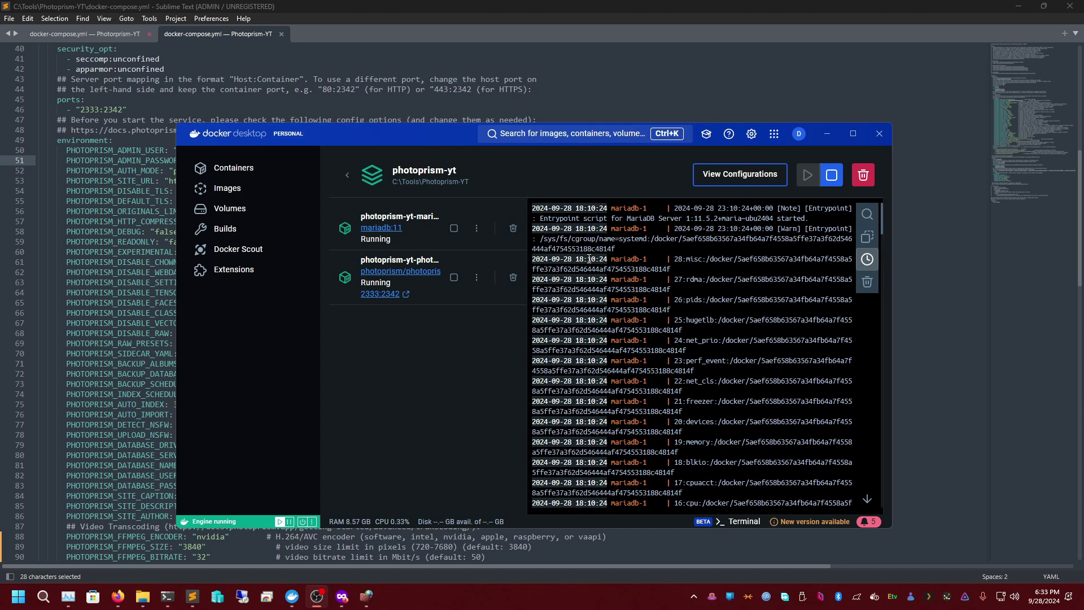
left_click(592, 209)
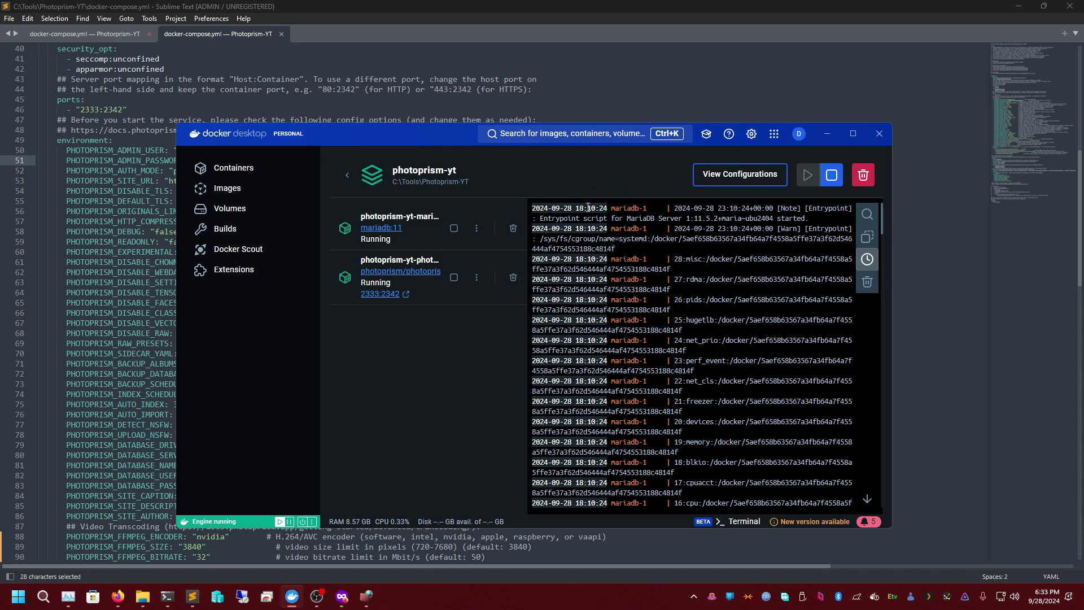
double_click(592, 209)
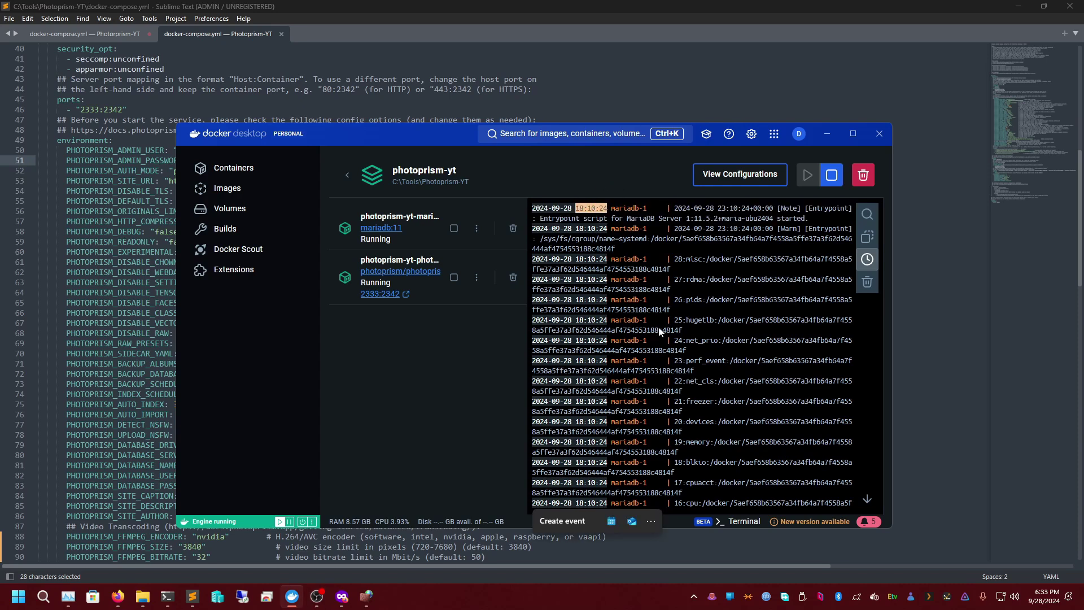
scroll(707, 347, "down", 10)
scroll(707, 360, "down", 15)
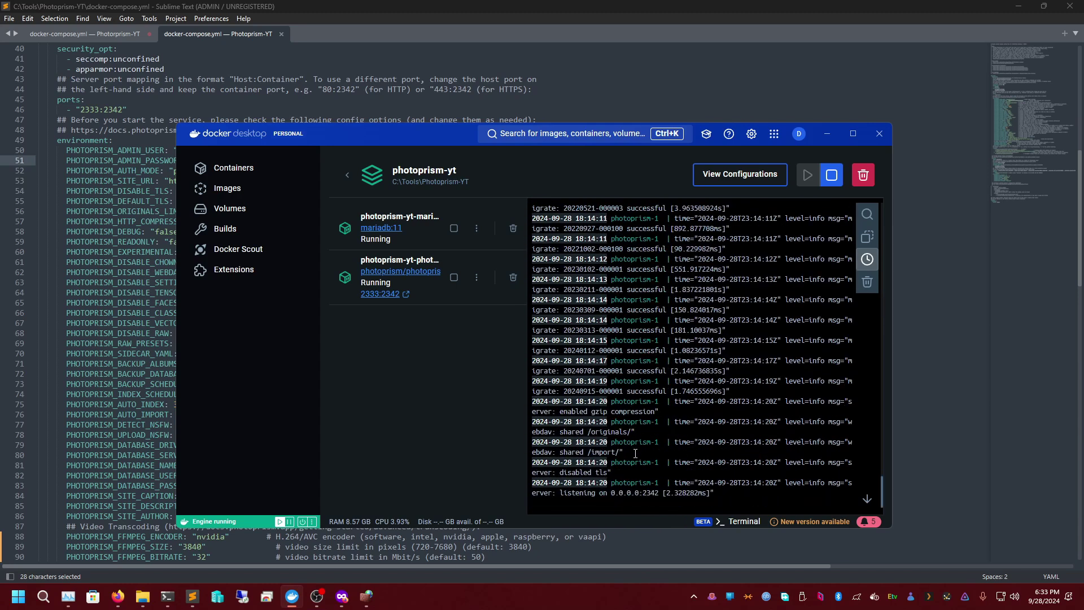
left_click(593, 486)
double_click(649, 493)
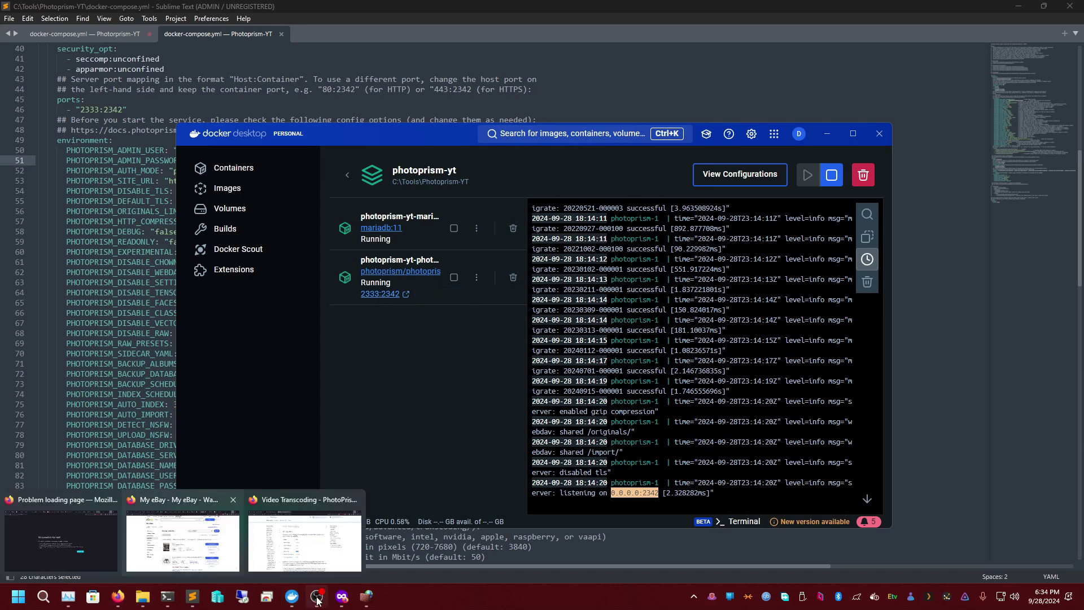
- Load the PhotoPrism login page at localhost:2333 in Firefox
left_click(342, 597)
left_click(289, 45)
key("End")
key("BackSpace")
key("BackSpace")
key("BackSpace")
key("BackSpace")
key("BackSpace")
key("BackSpace")
key("BackSpace")
key("BackSpace")
key("BackSpace")
key("BackSpace")
key("BackSpace")
key("BackSpace")
key("BackSpace")
key("BackSpace")
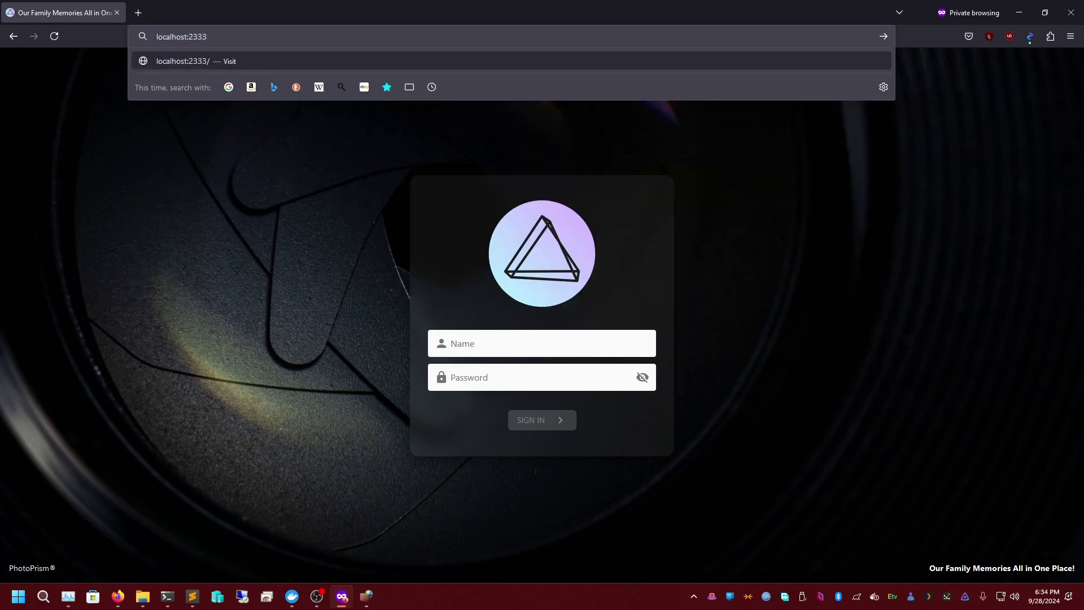
key("Return")
- Confirm PhotoPrism loads at 192.168.1.111:2333, then show the firewall's inbound rules
left_click(136, 11)
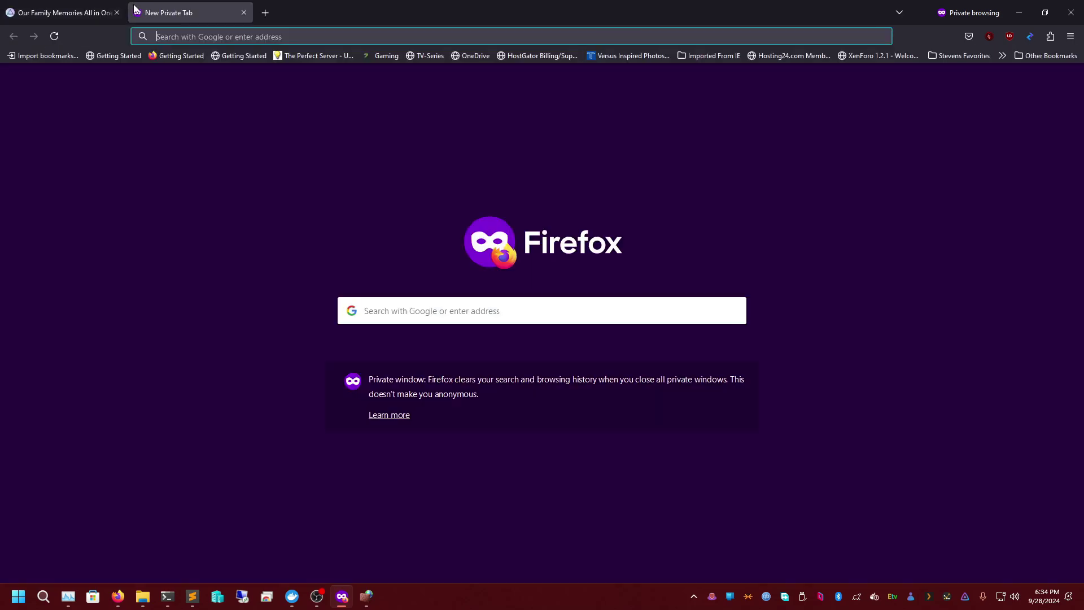
type("192.168.1.1")
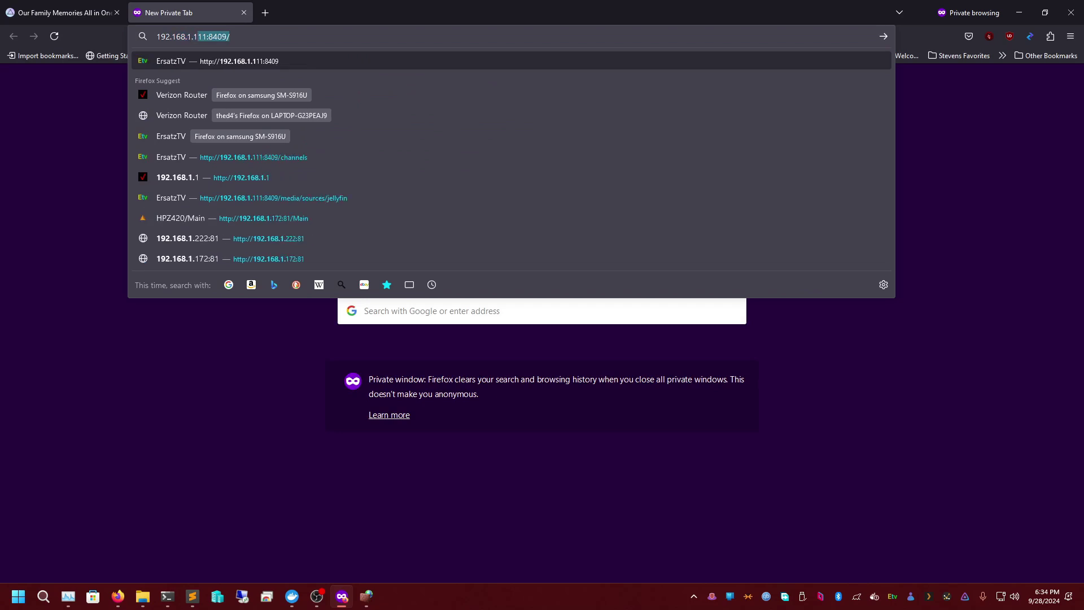
type("11:")
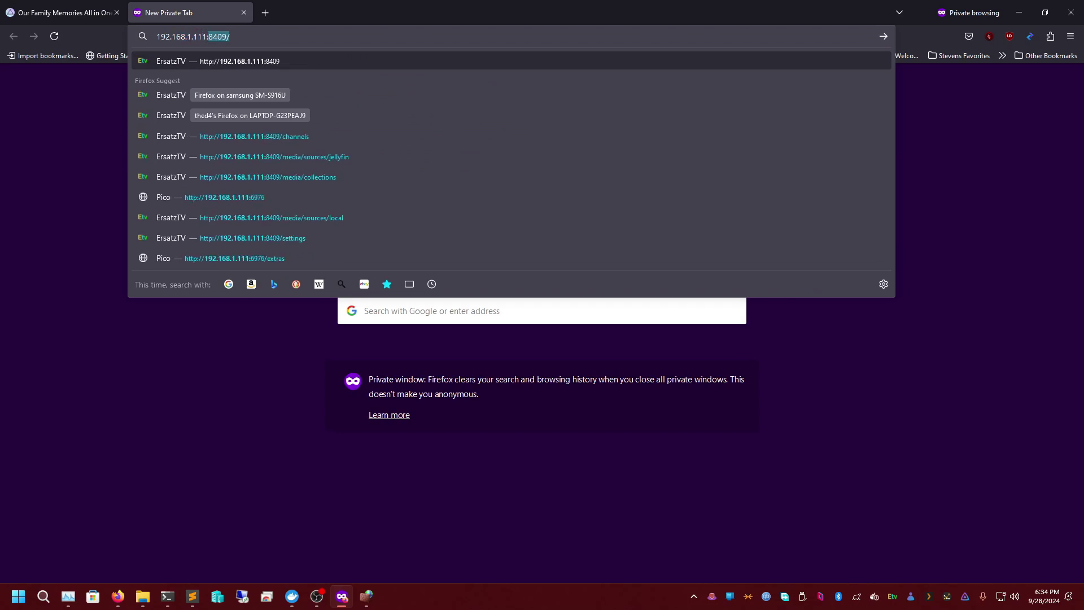
type("2333")
key("Return")
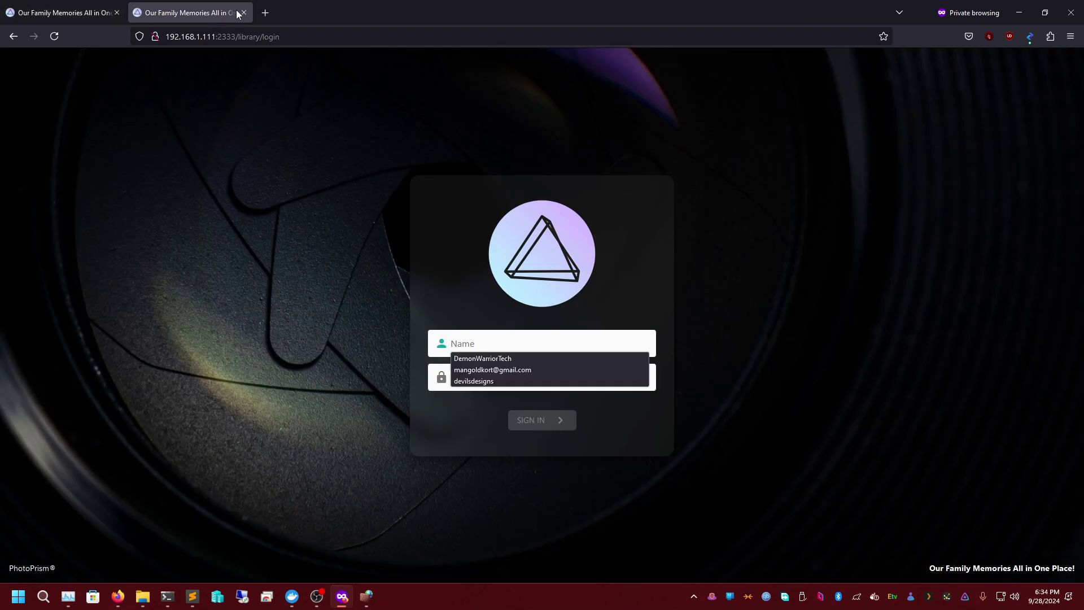
left_click(244, 13)
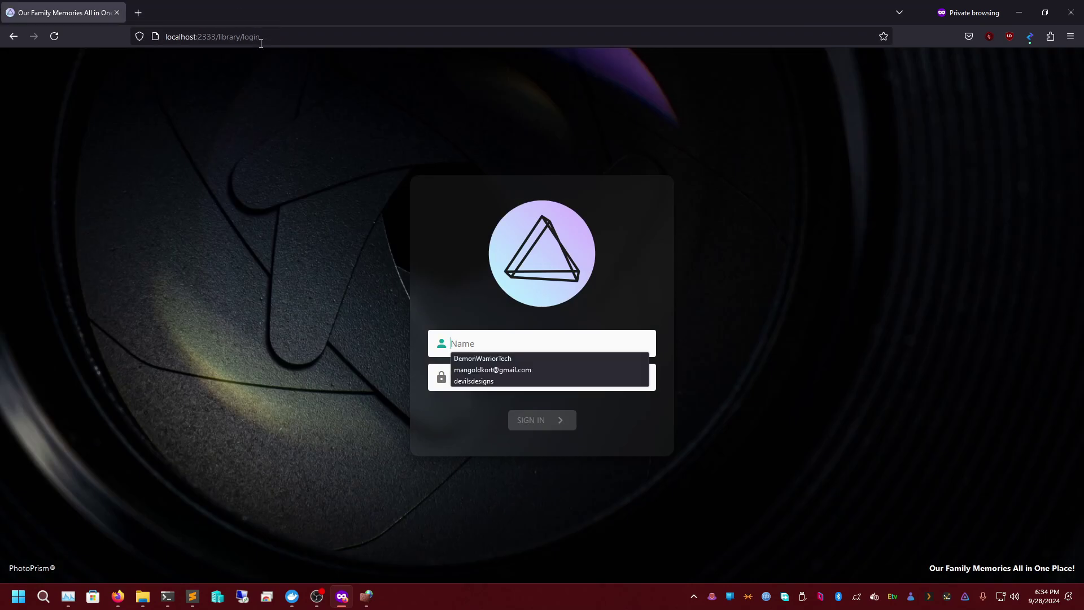
left_click(479, 339)
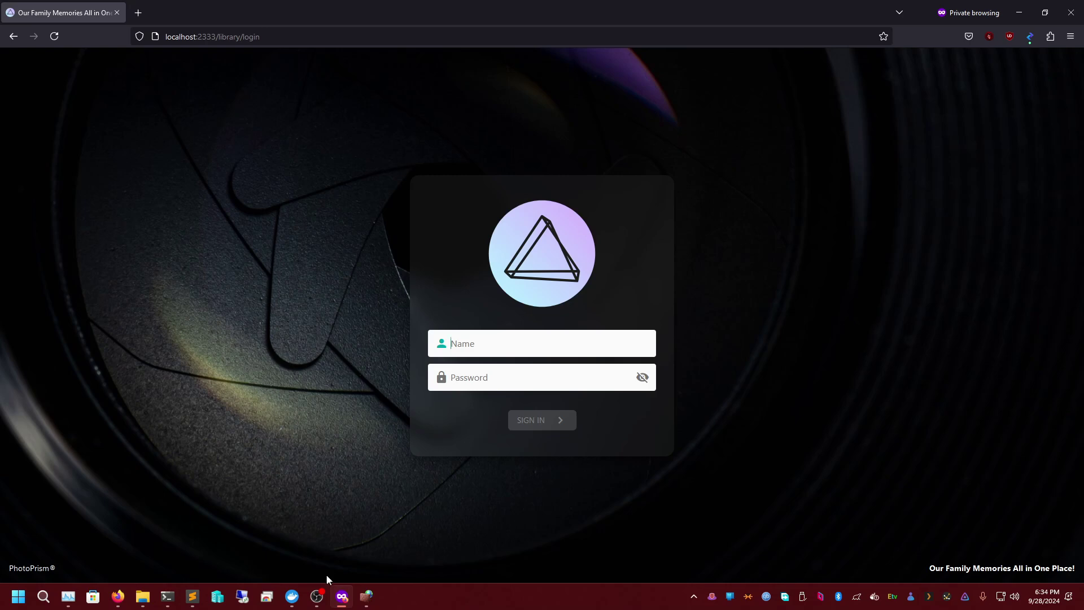
left_click(366, 596)
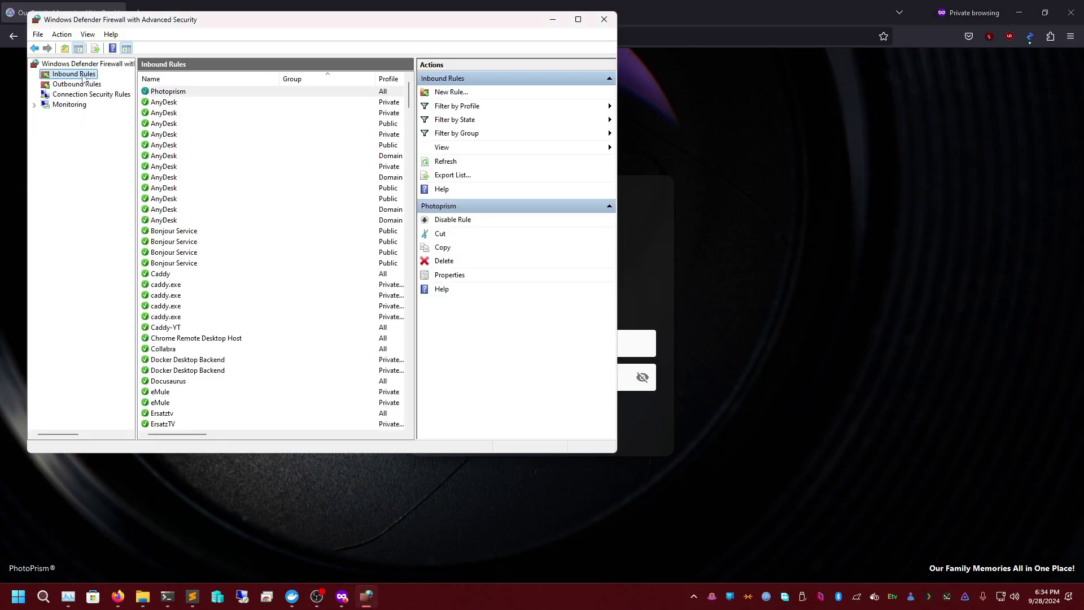
- Go to docs.demonwarriortech.com in a new private tab
left_click(227, 4)
left_click(138, 12)
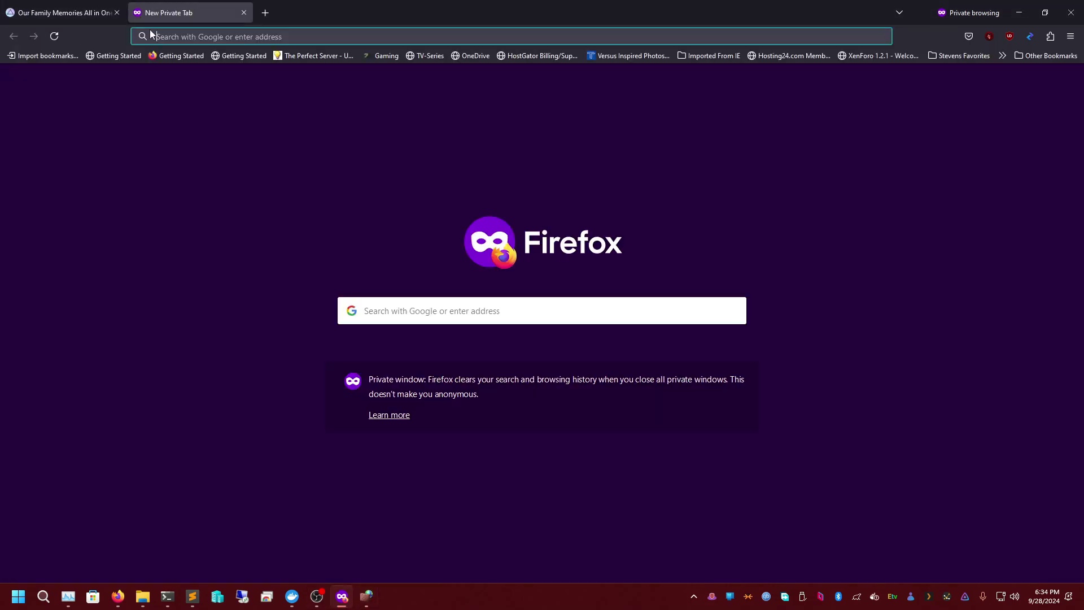
type("docs.demonwarriortech.com/")
key("Return")
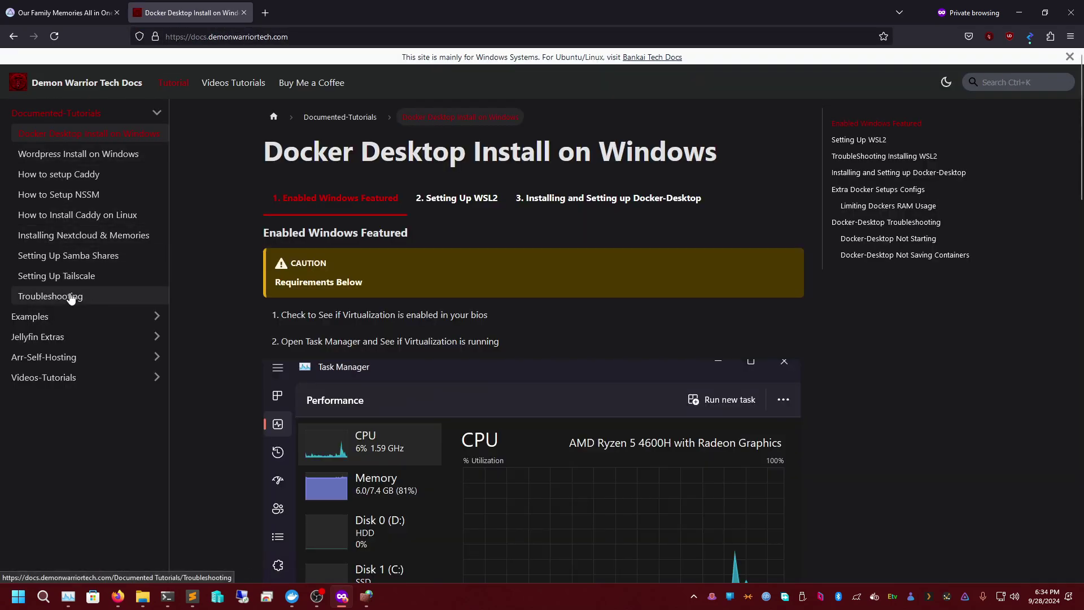
- Read through the Troubleshooting page, then return to the PhotoPrism login tab
left_click(50, 296)
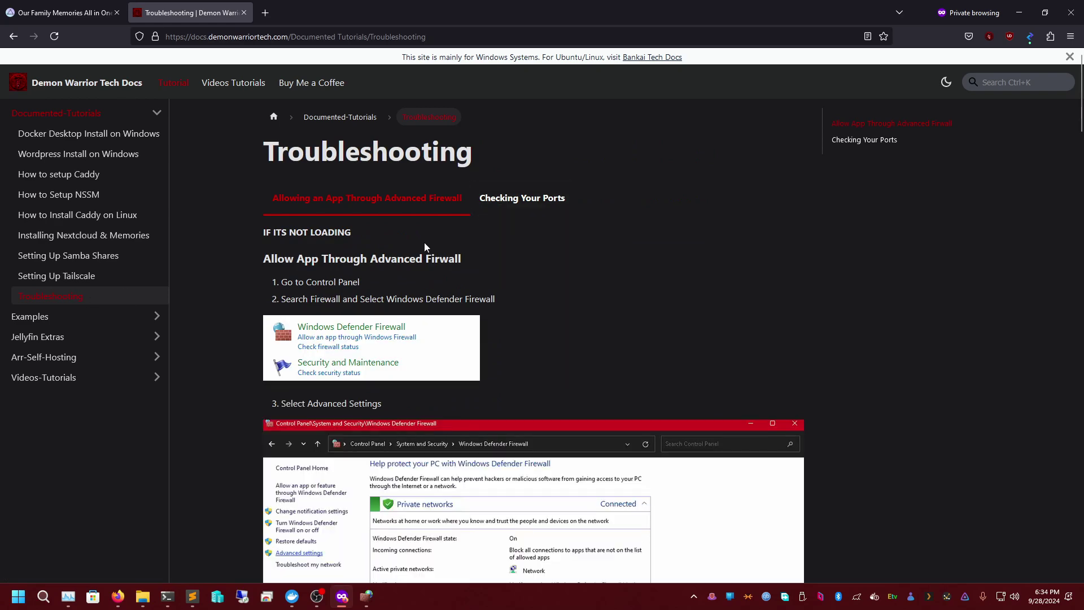
scroll(426, 203, "down", 2)
scroll(419, 269, "down", 5)
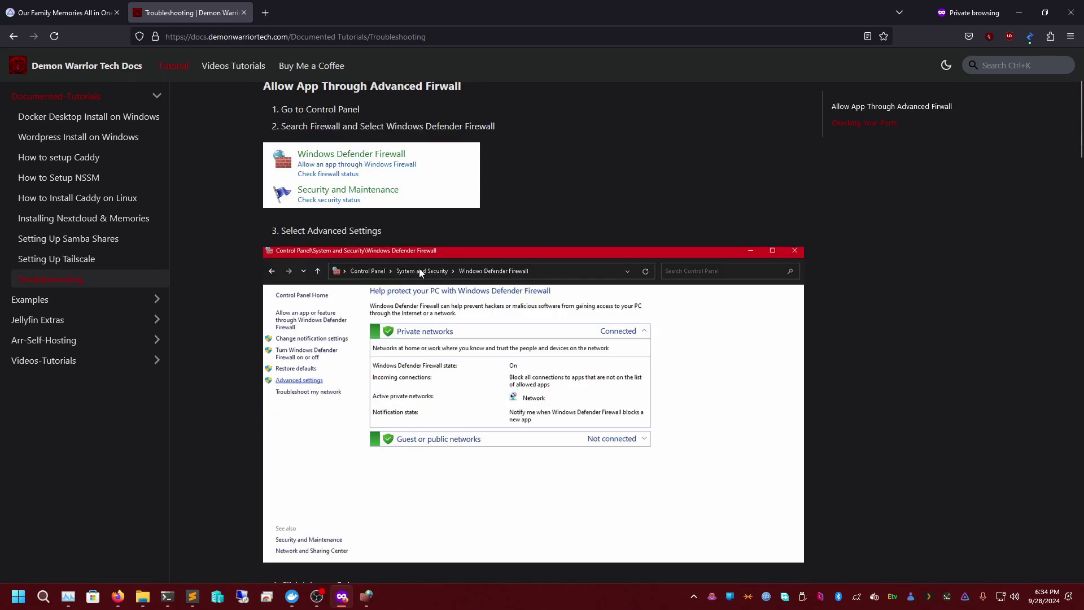
scroll(399, 316, "down", 16)
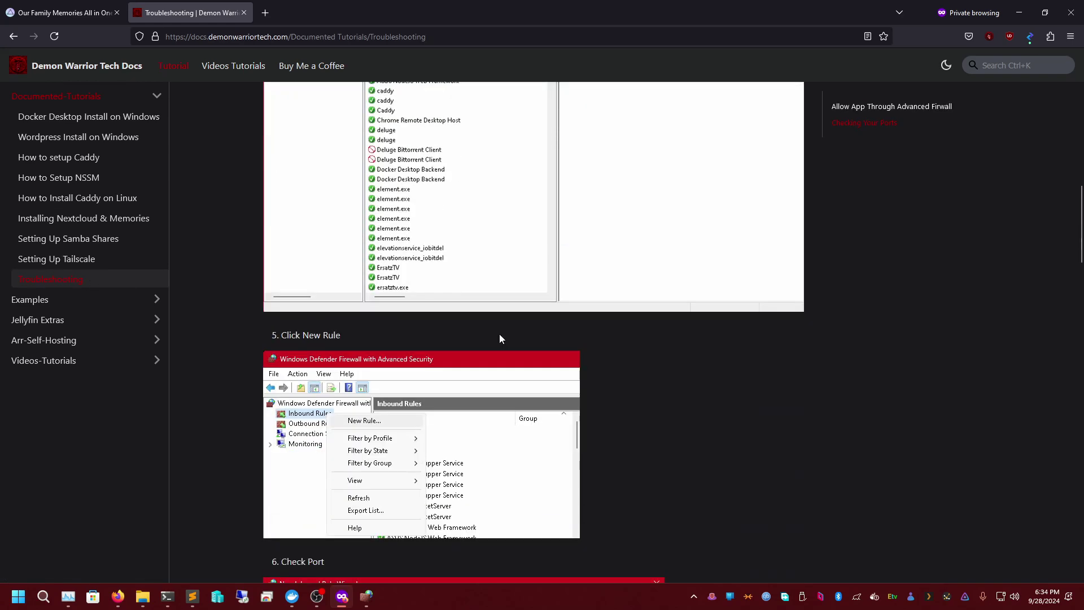
scroll(462, 348, "down", 20)
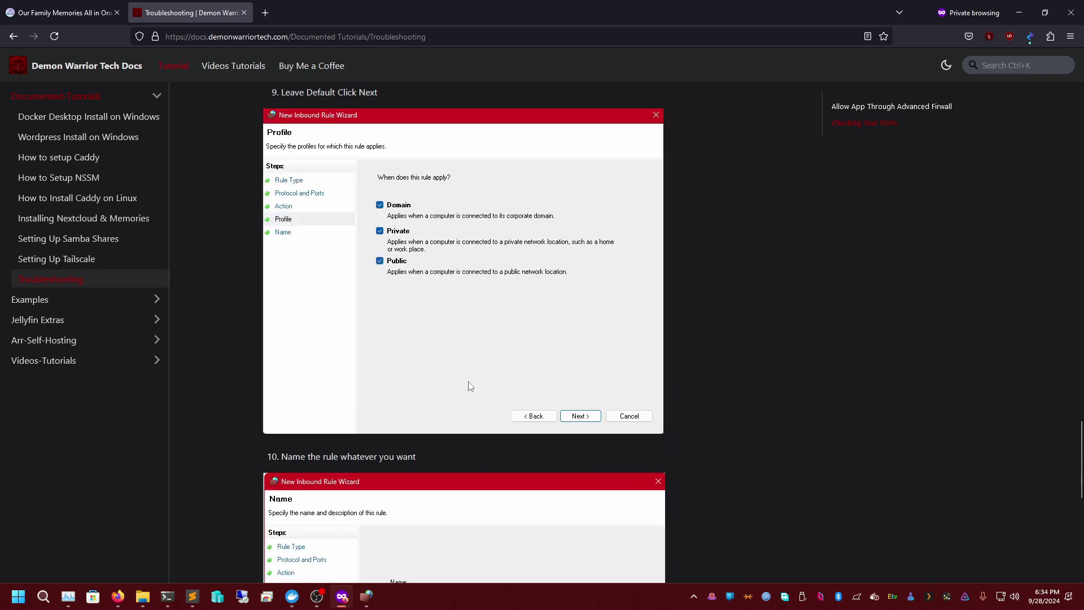
left_click(59, 12)
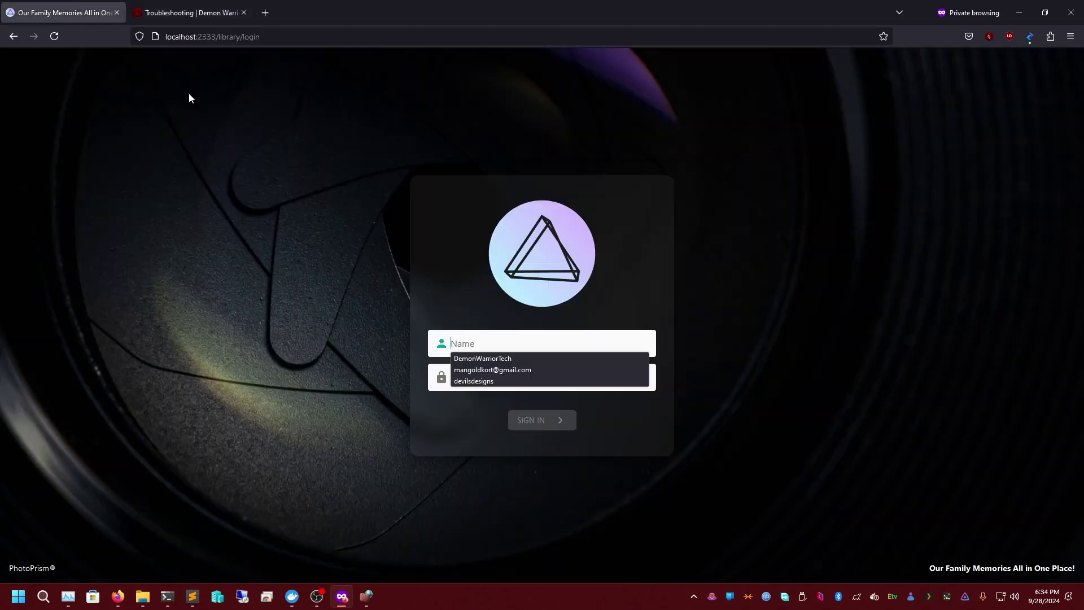
- Copy the admin username from docker-compose.yml into PhotoPrism's Name field
left_click(492, 345)
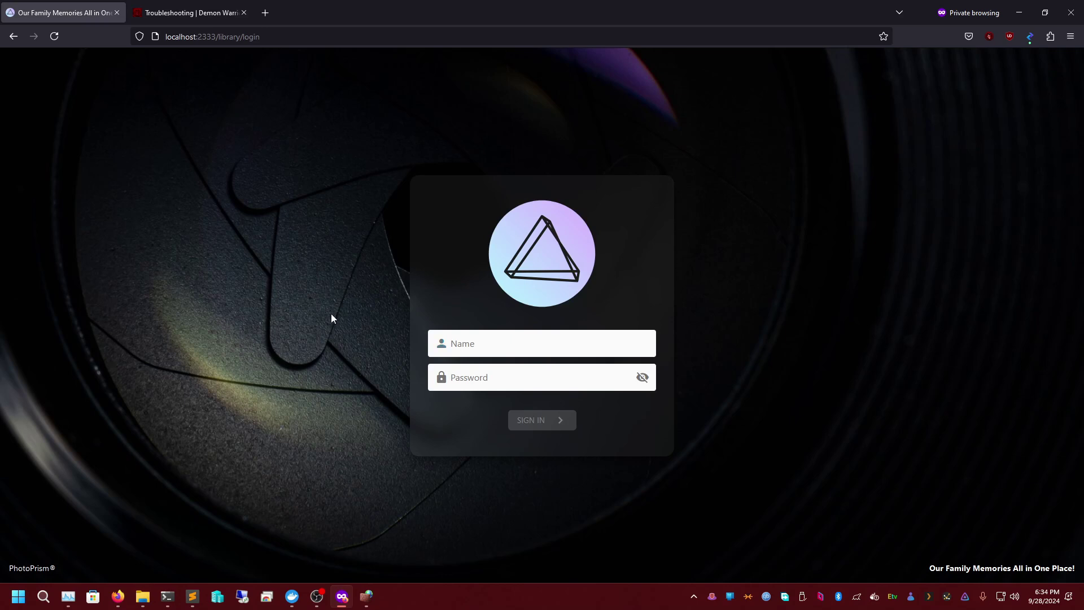
left_click(486, 344)
left_click(470, 343)
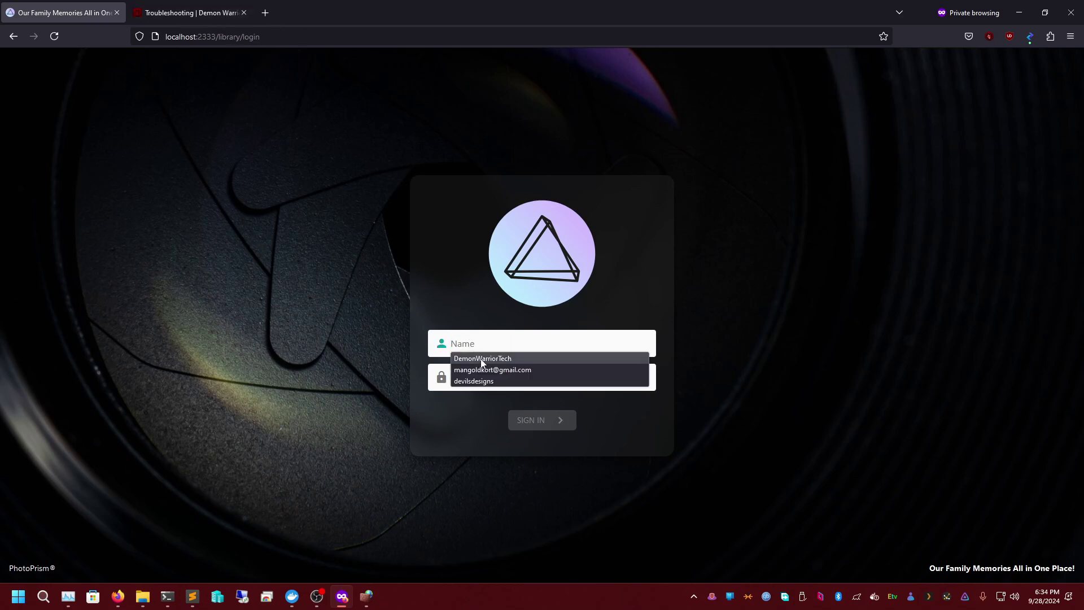
left_click(192, 596)
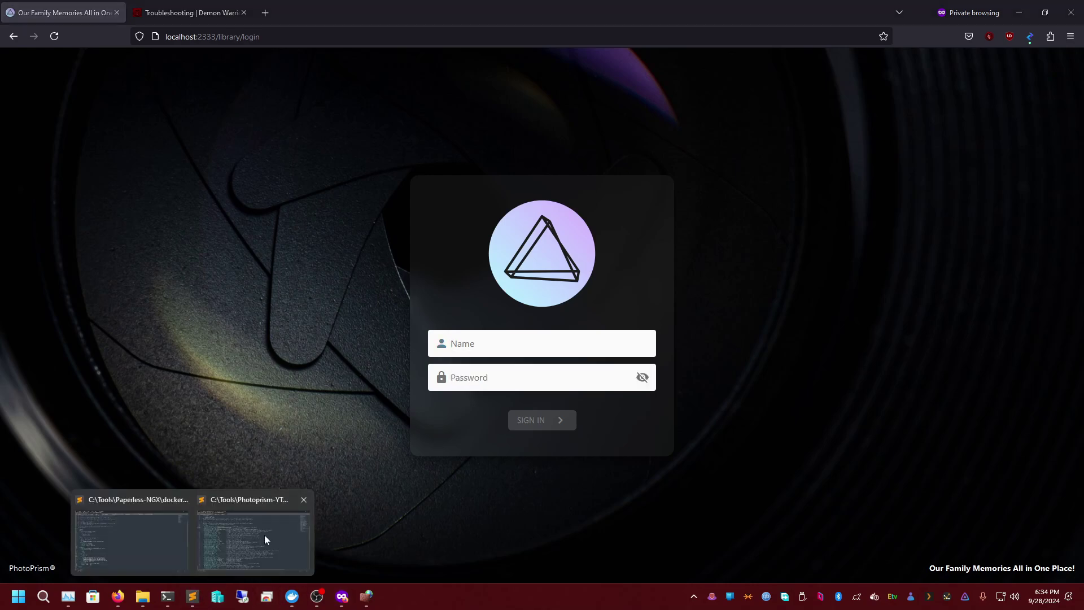
left_click(264, 534)
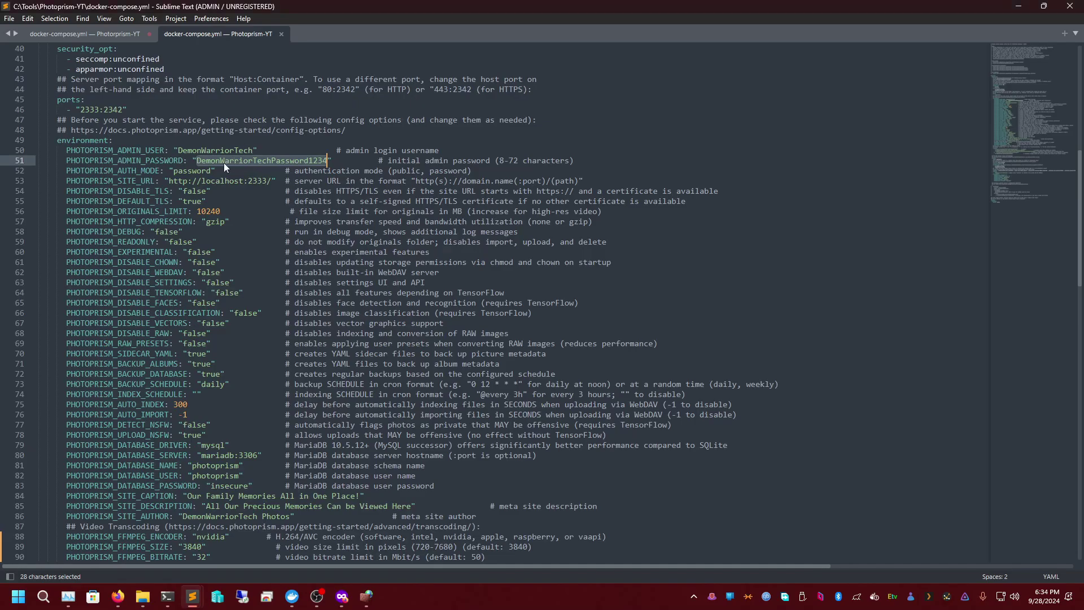
right_click(266, 161)
left_click(225, 151)
double_click(224, 151)
right_click(225, 151)
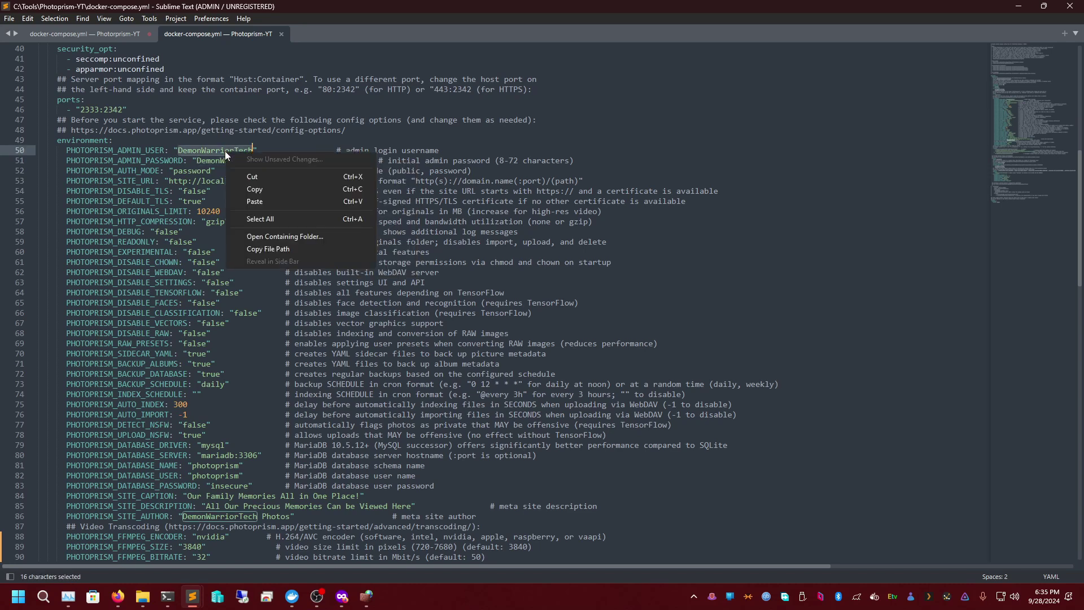
left_click(251, 189)
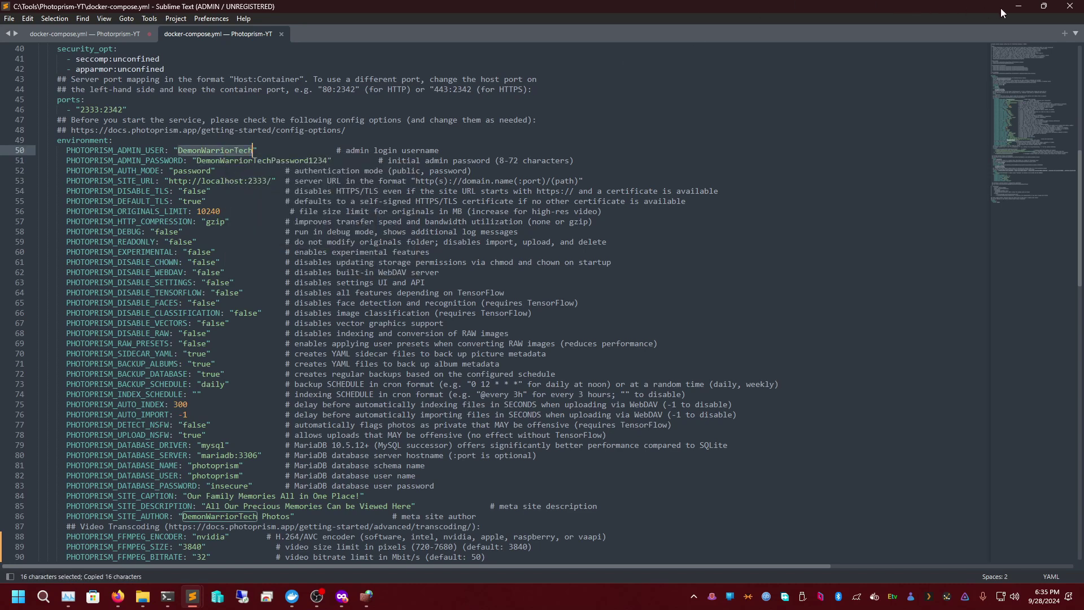
left_click(1019, 6)
left_click(503, 339)
right_click(487, 345)
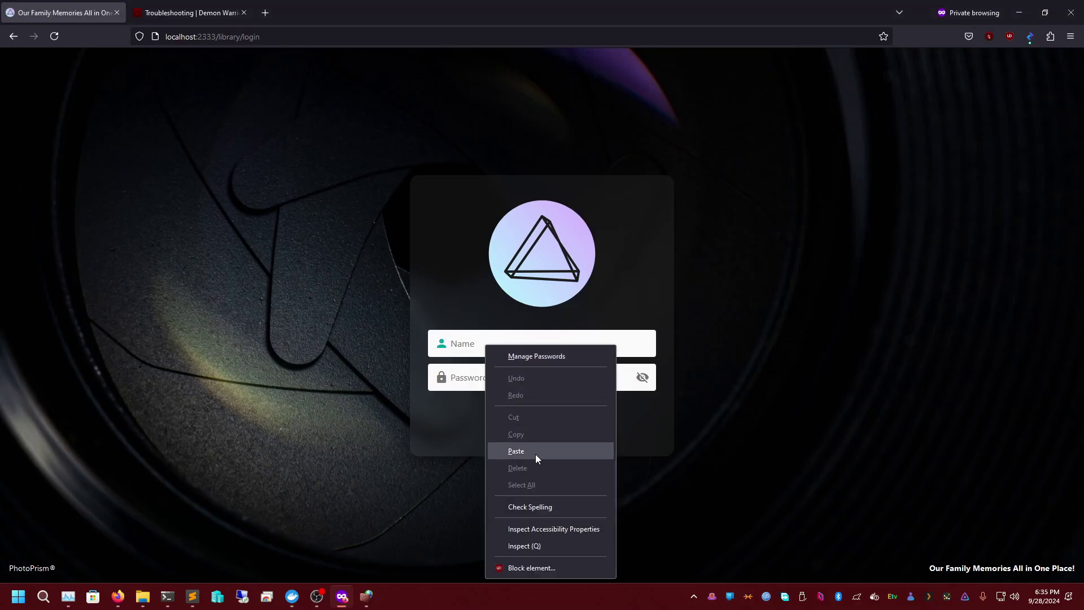
left_click(516, 452)
key("Tab")
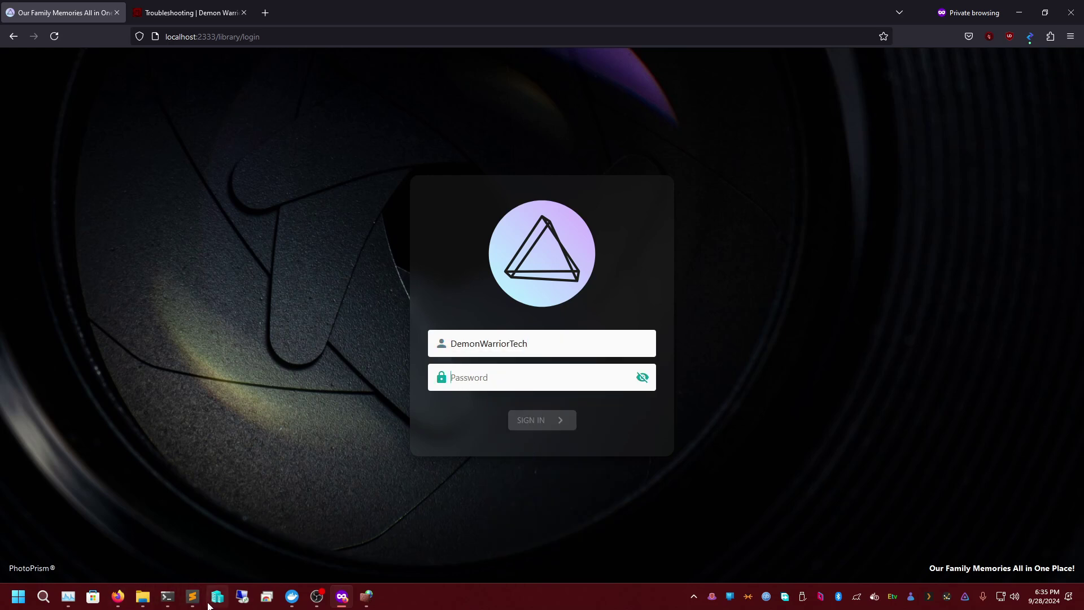
- Copy the admin password from line 51 into the Password field and sign in
mouse_move(195, 598)
left_click(271, 545)
double_click(262, 161)
right_click(248, 165)
left_click(286, 200)
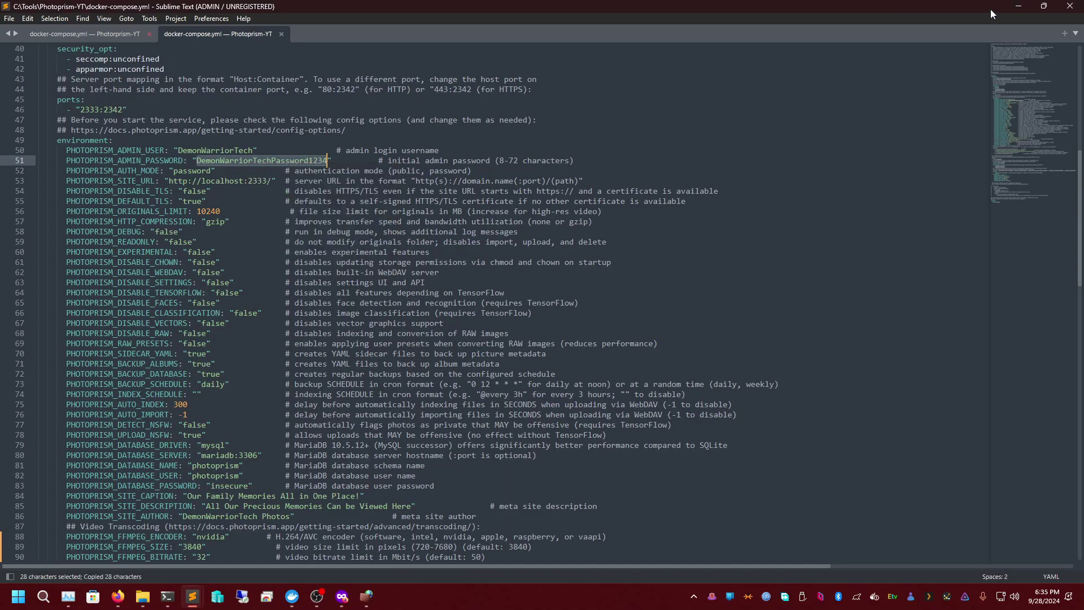
left_click(1019, 6)
right_click(504, 367)
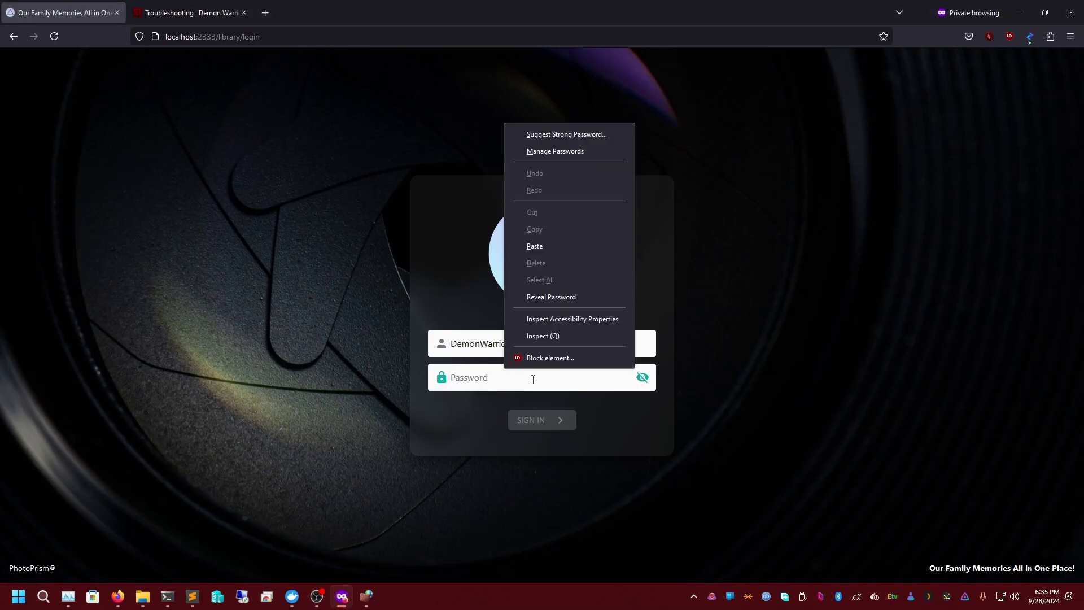
left_click(555, 240)
key("Return")
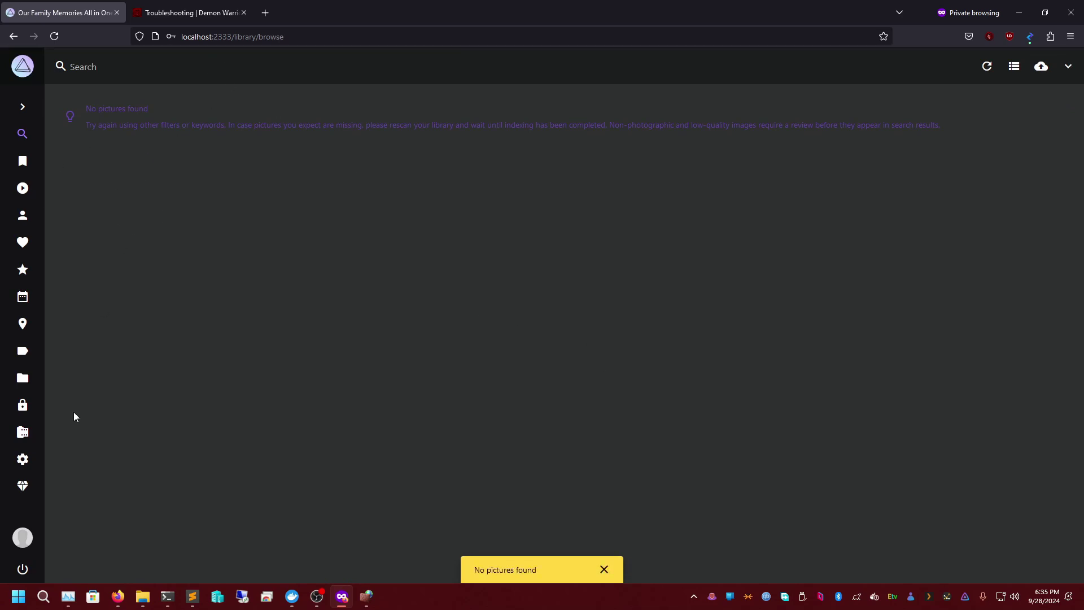
- Open PhotoPrism's Library Index tab, keeping All originals as the folder to index
left_click(16, 113)
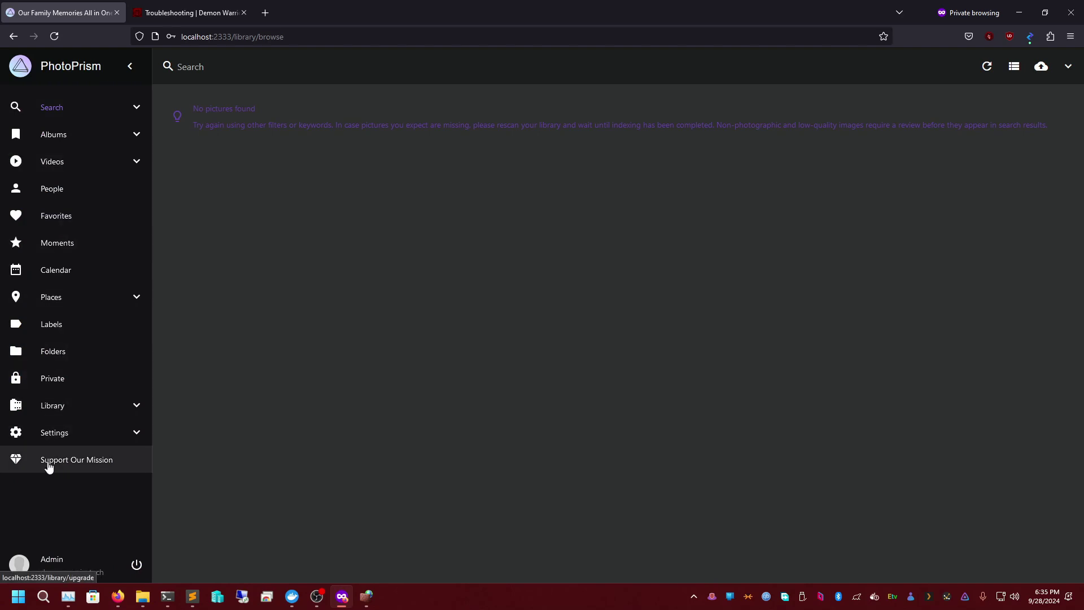
left_click(106, 408)
left_click(622, 72)
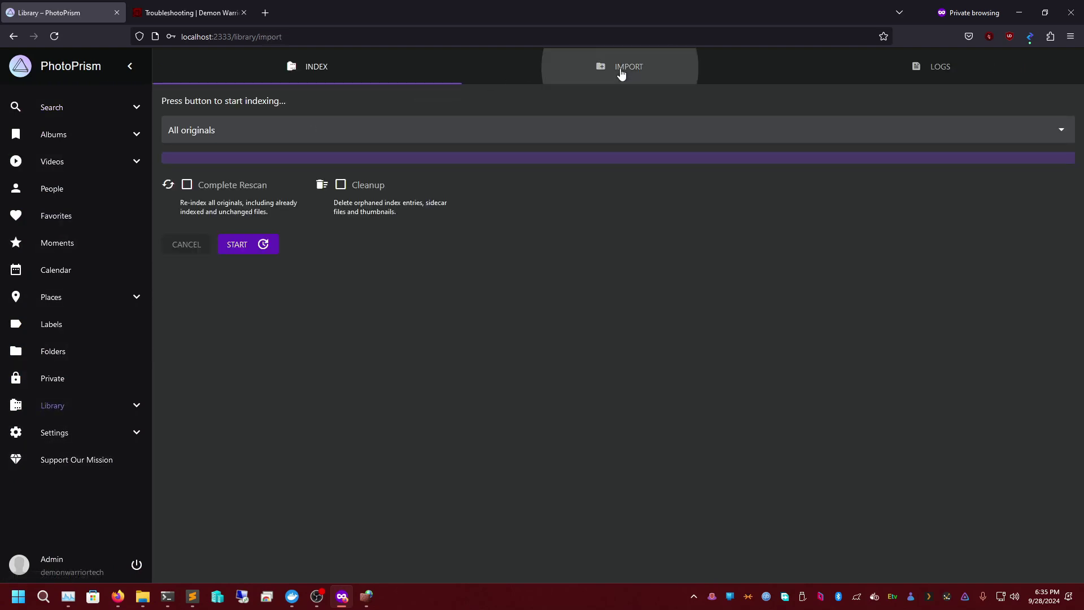
left_click(319, 66)
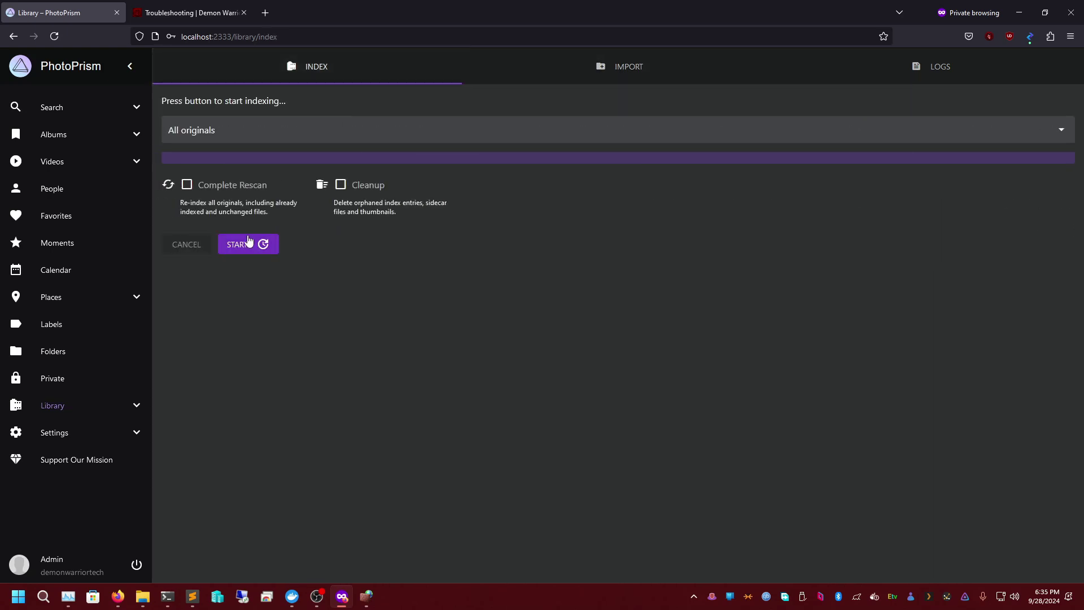
left_click(220, 128)
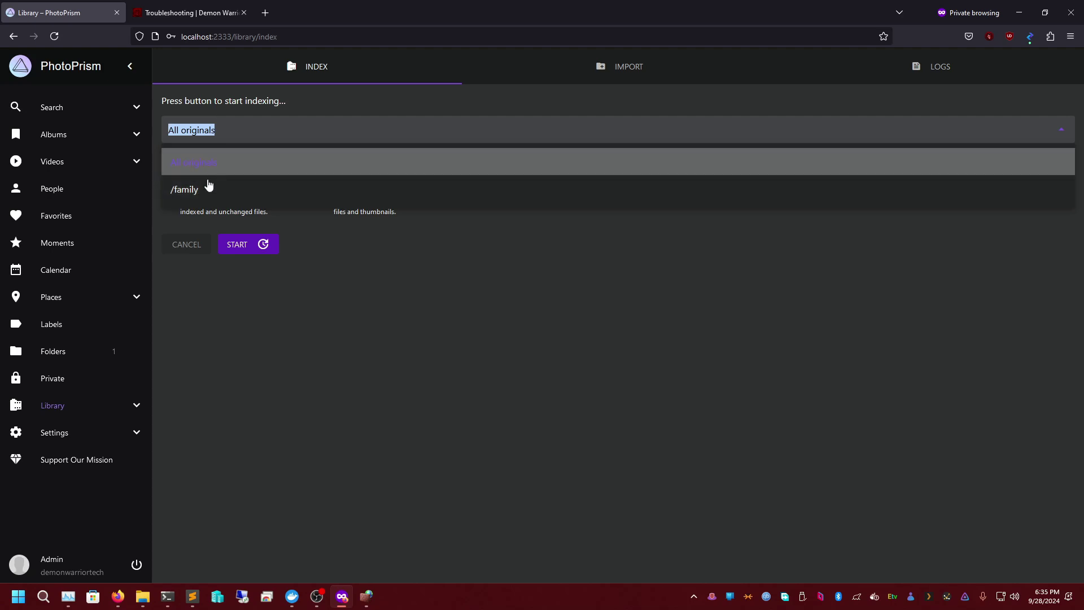
left_click(218, 169)
mouse_move(196, 600)
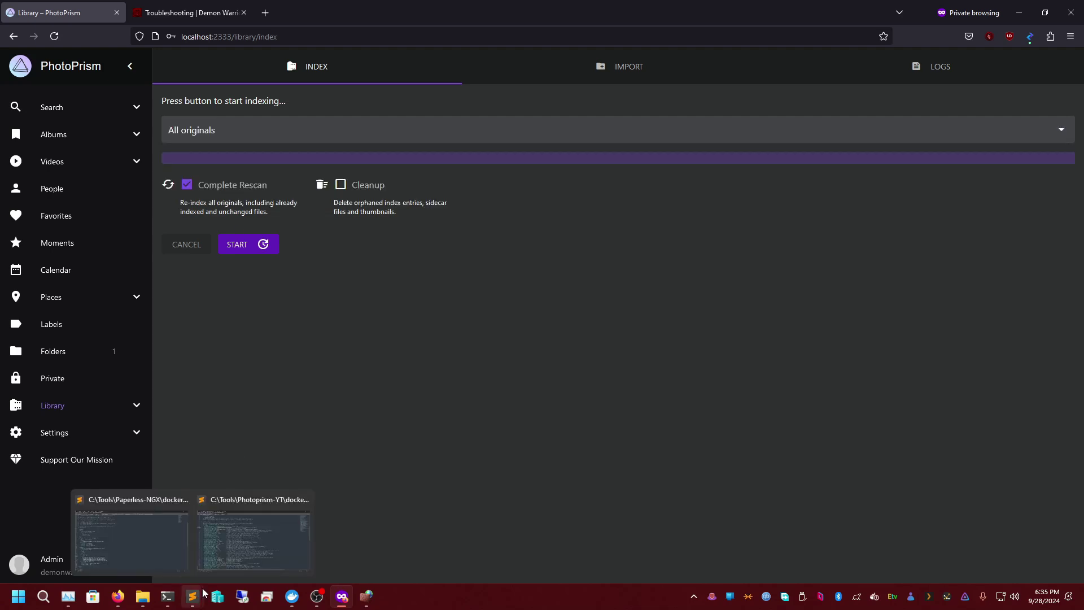
left_click(253, 541)
- Look over the photo volume paths on lines 95–97 of docker-compose.yml
scroll(324, 320, "down", 15)
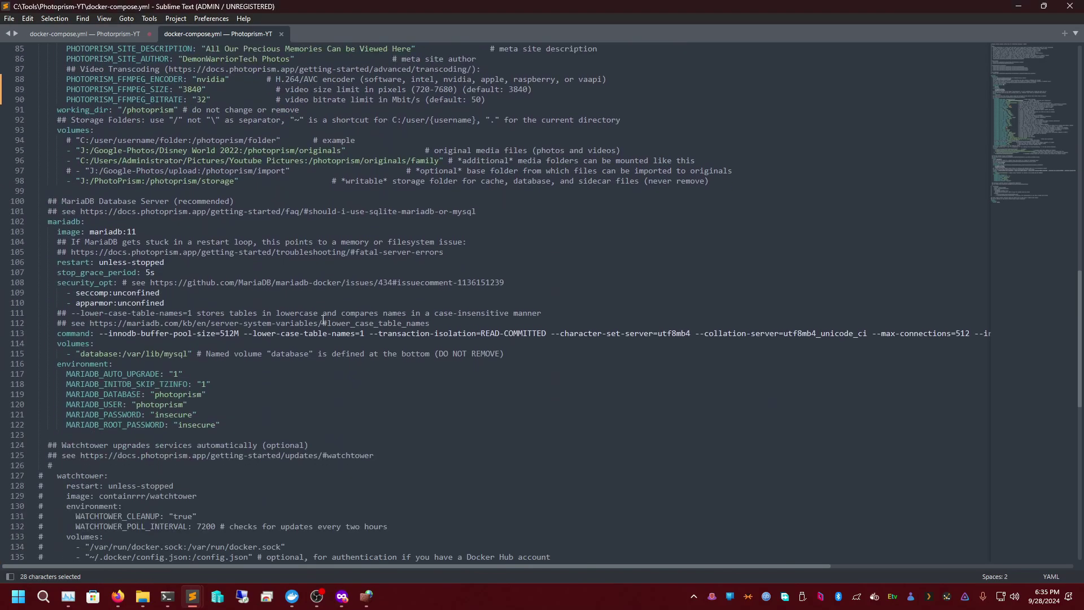
scroll(202, 355, "down", 2)
scroll(127, 355, "down", 2)
scroll(141, 346, "up", 9)
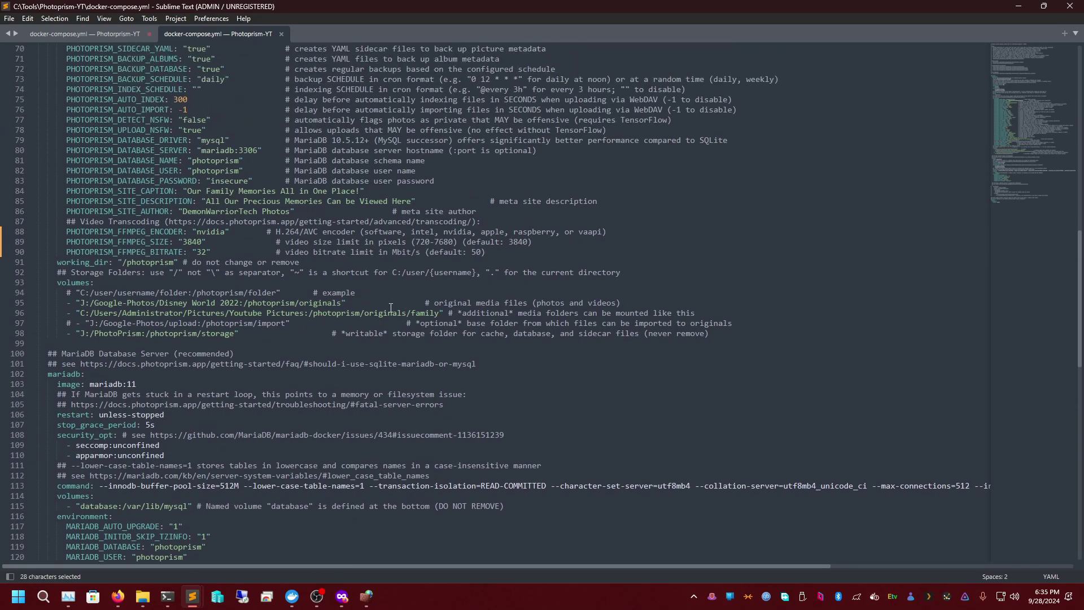
double_click(412, 314)
left_click(380, 313)
double_click(435, 313)
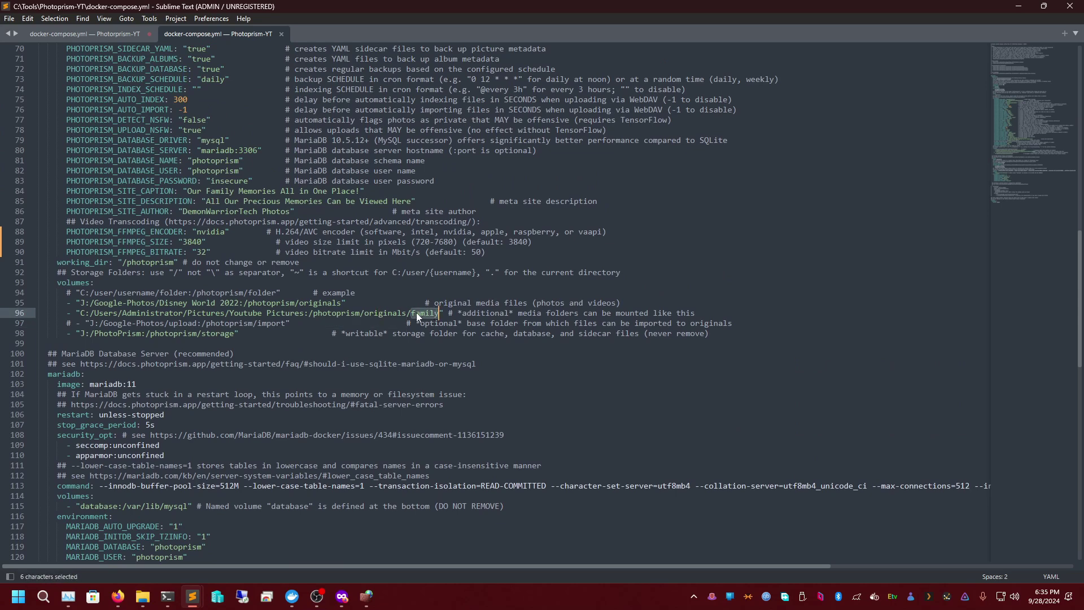
left_click(355, 305)
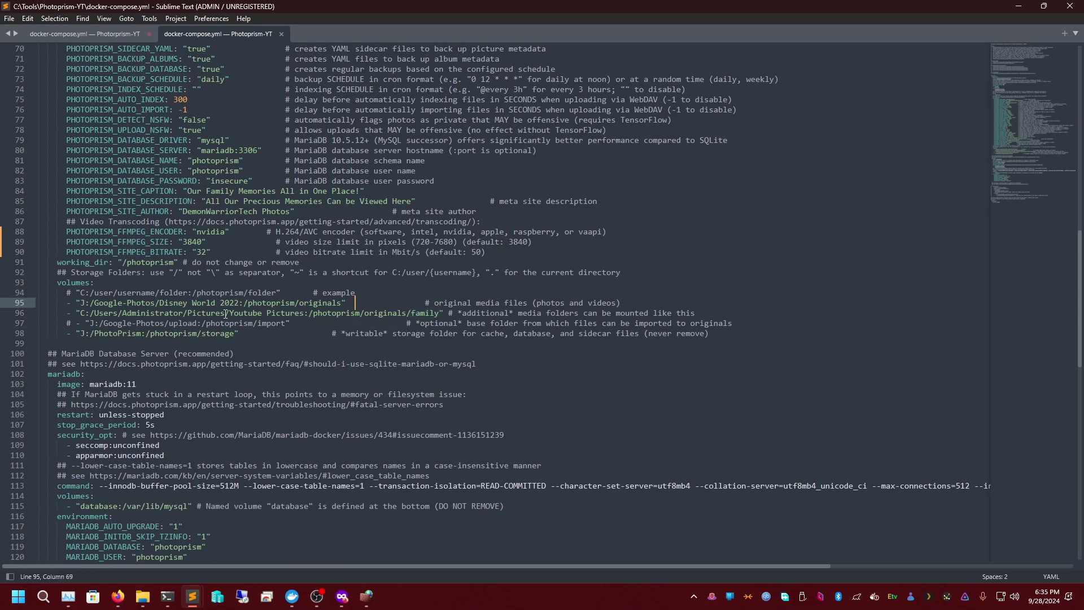
left_click(78, 325)
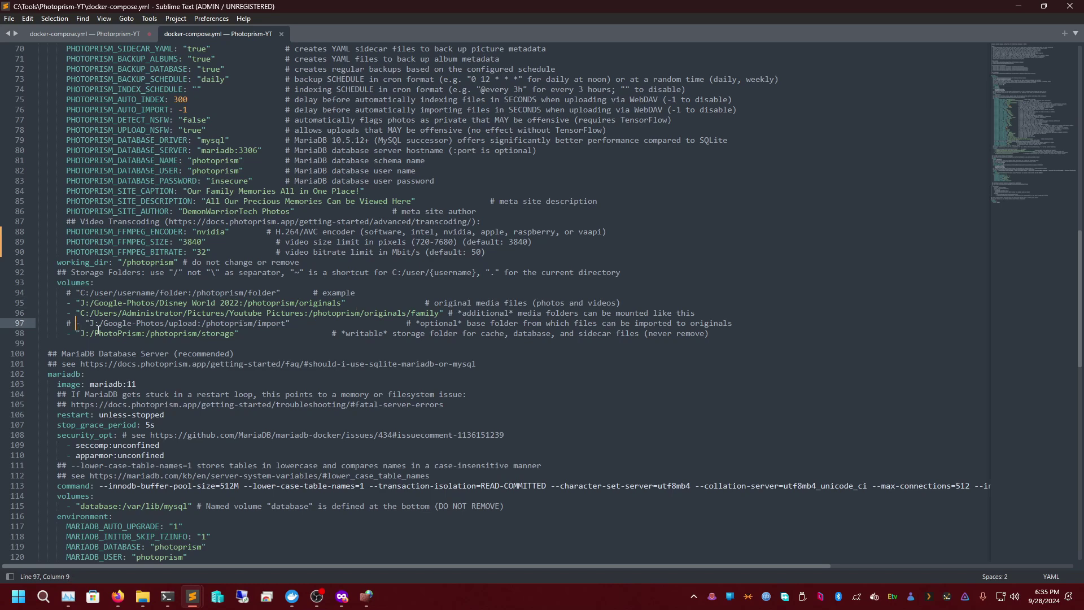
left_click(239, 334)
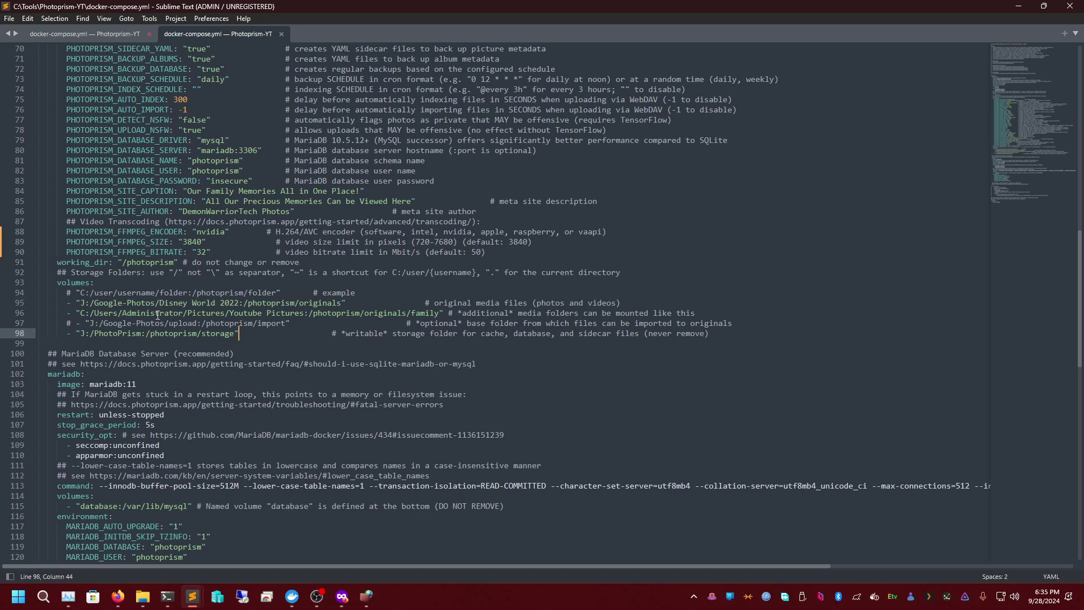
- Replace originals with Disney-World-2022 in line 95's container path and save
double_click(317, 304)
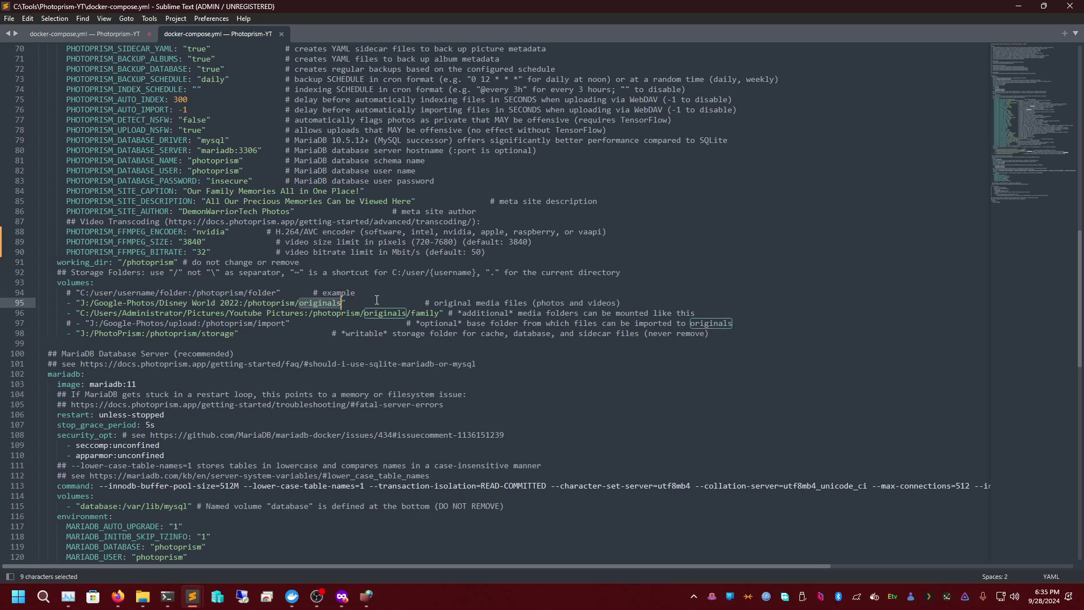
type("Disne")
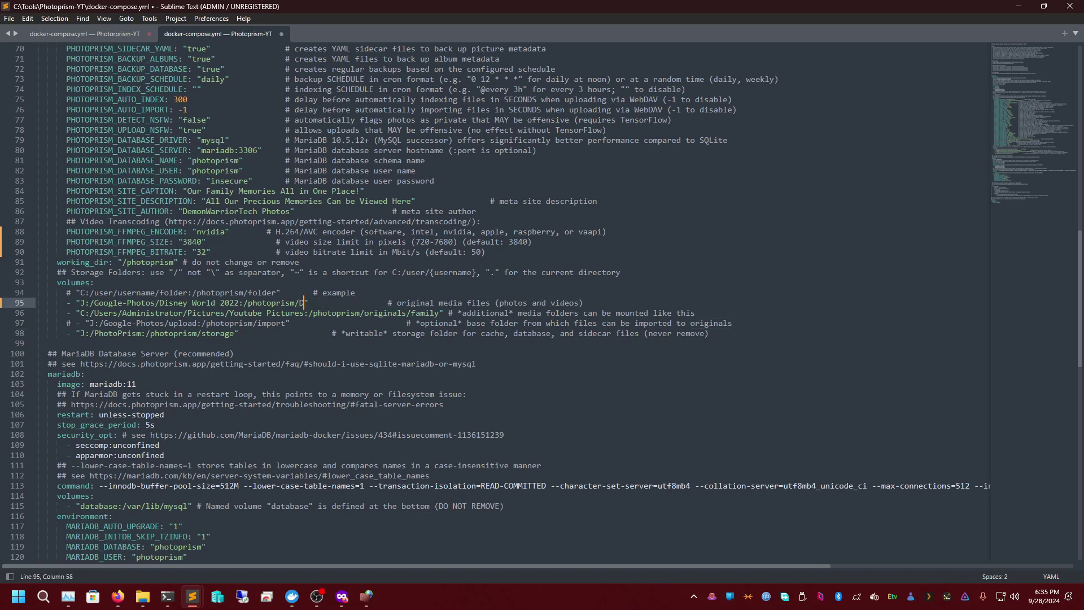
type("y")
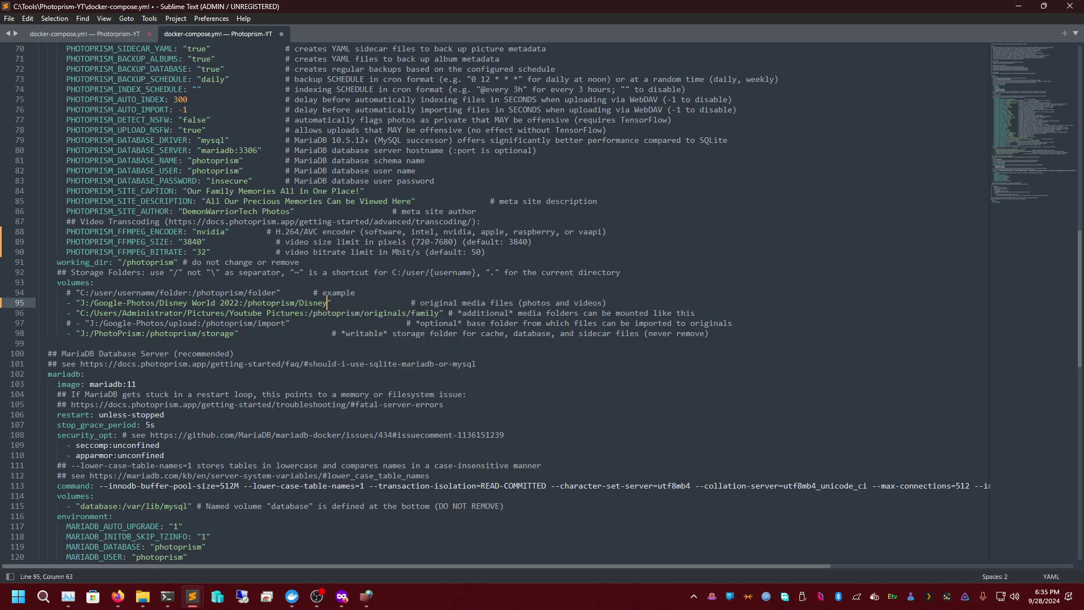
type("-World-202")
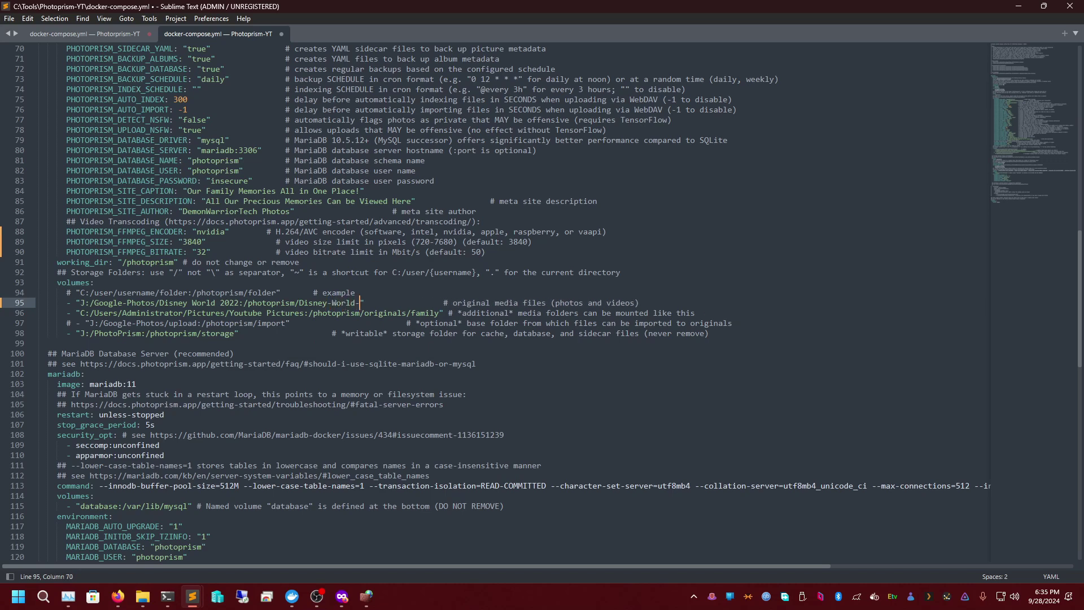
type("2")
key("ctrl+s")
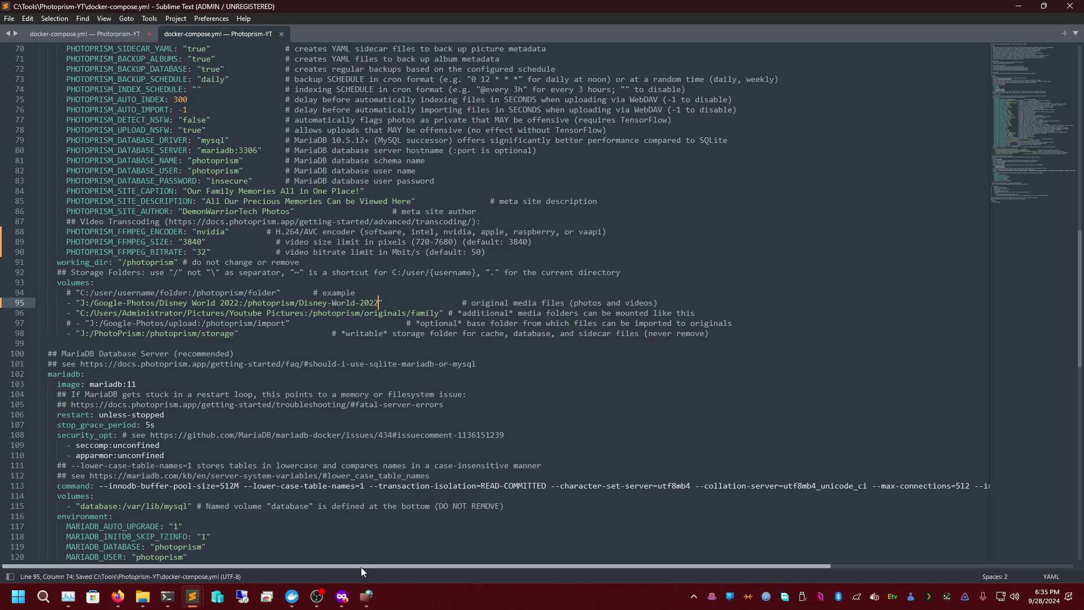
mouse_move(332, 603)
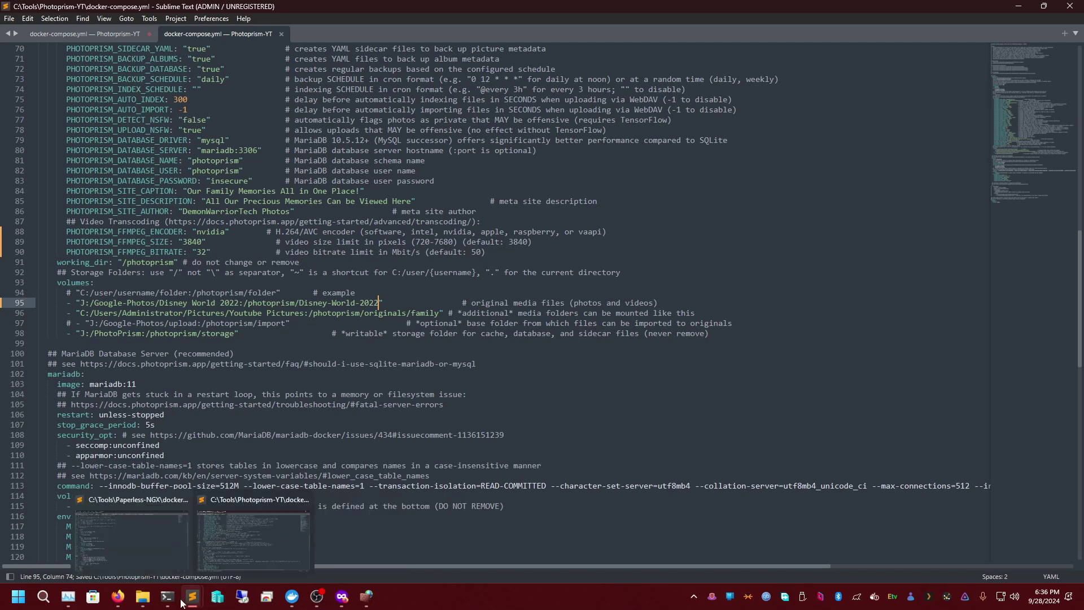
- Run docker compose restart and confirm both photoprism-yt containers are running in Docker Desktop
left_click(168, 599)
type("docker compose restart")
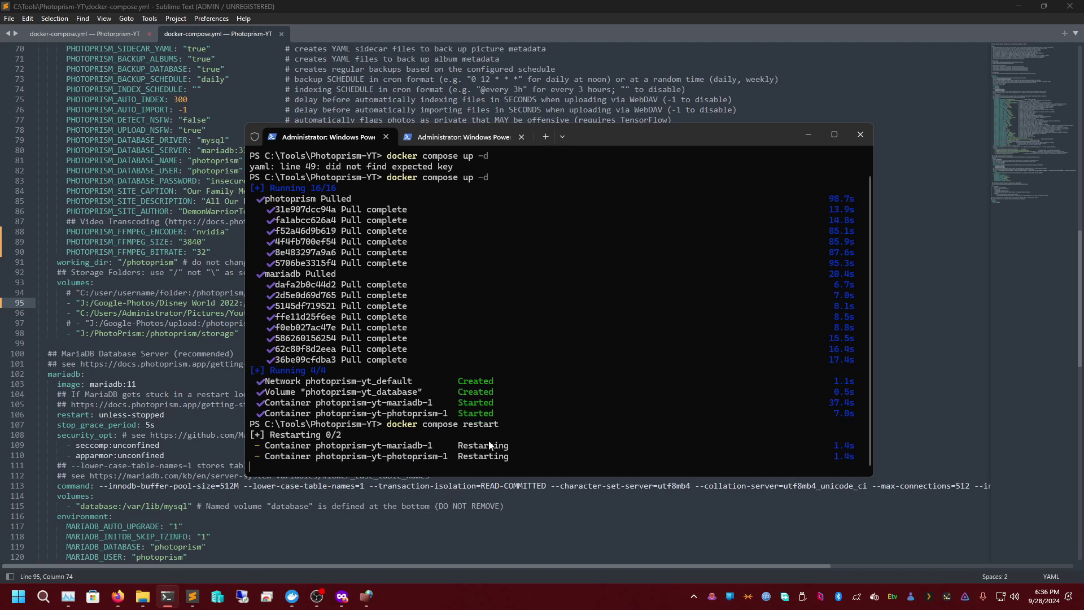
left_click(292, 596)
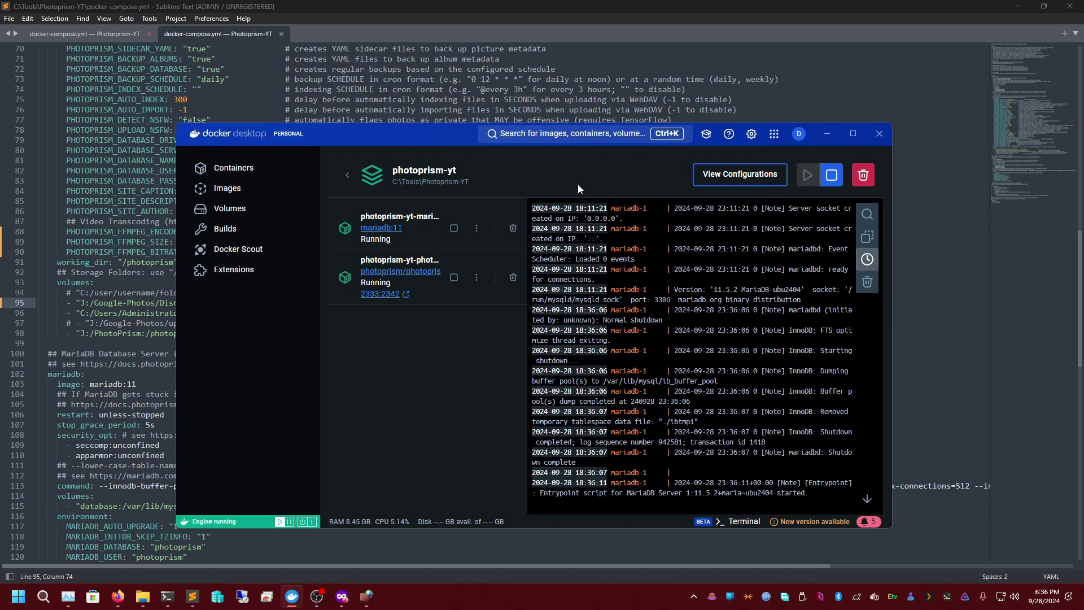
left_click(151, 415)
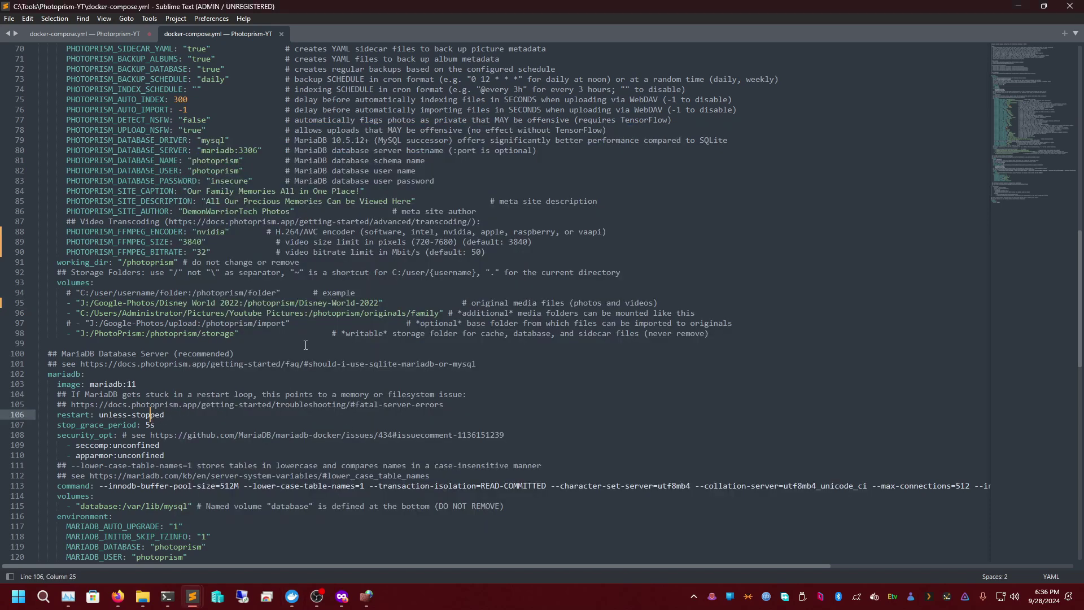
- Replace 'family' with 'youtube-pictures' in the line 96 container path and save docker-compose.yml
double_click(325, 304)
double_click(346, 304)
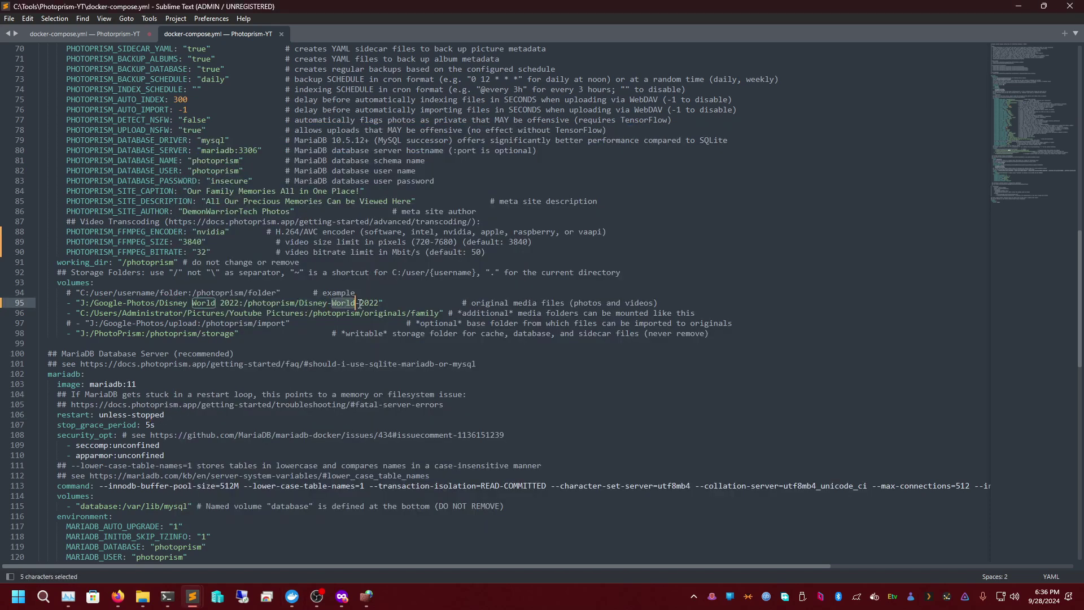
double_click(369, 304)
left_click(310, 302)
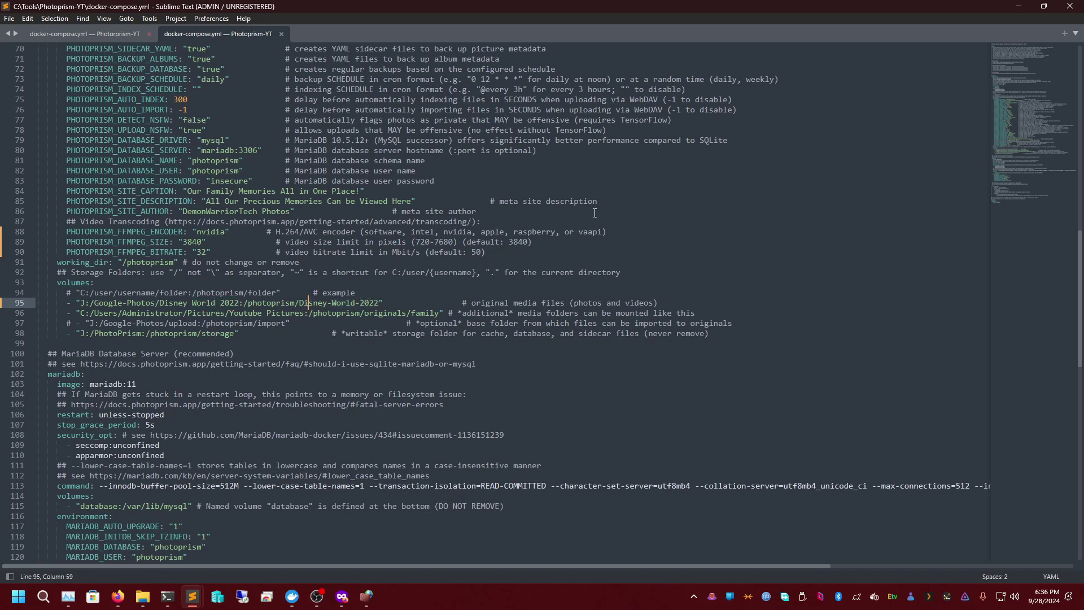
double_click(424, 314)
type("youtu")
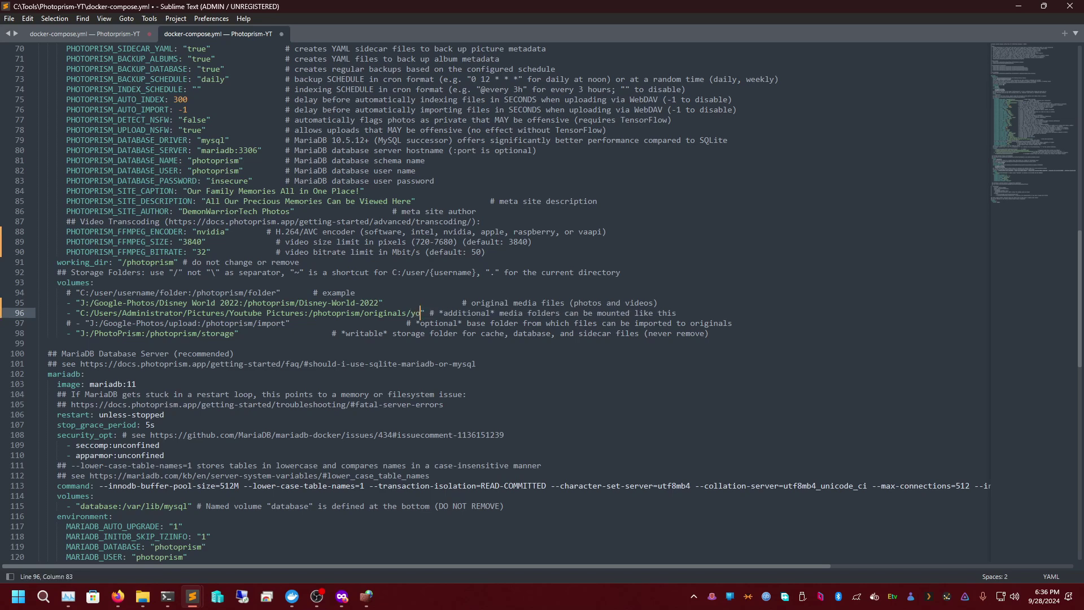
type("be-pi")
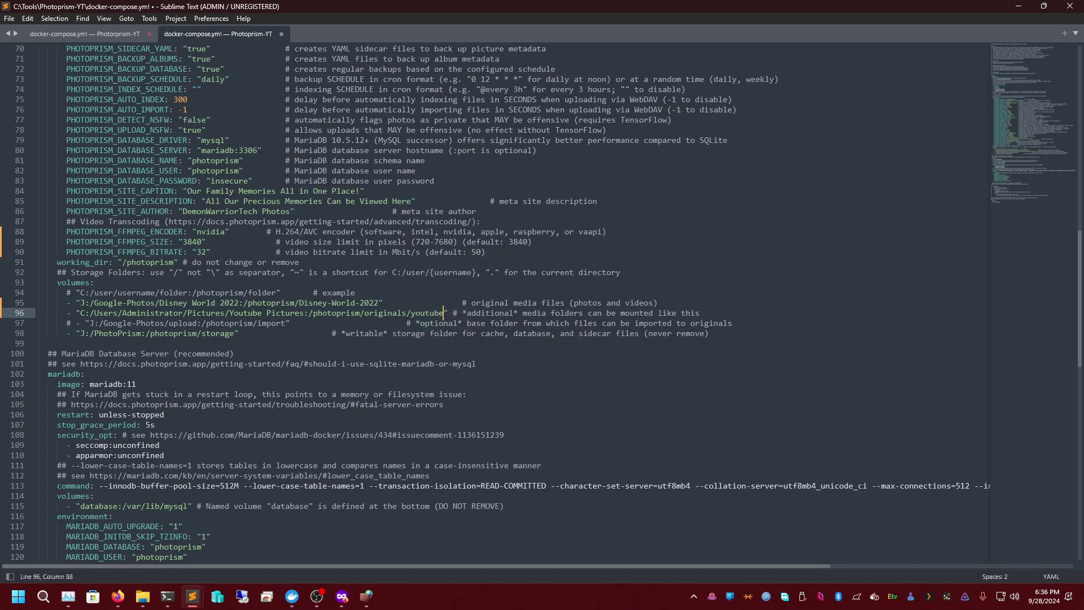
type("cture")
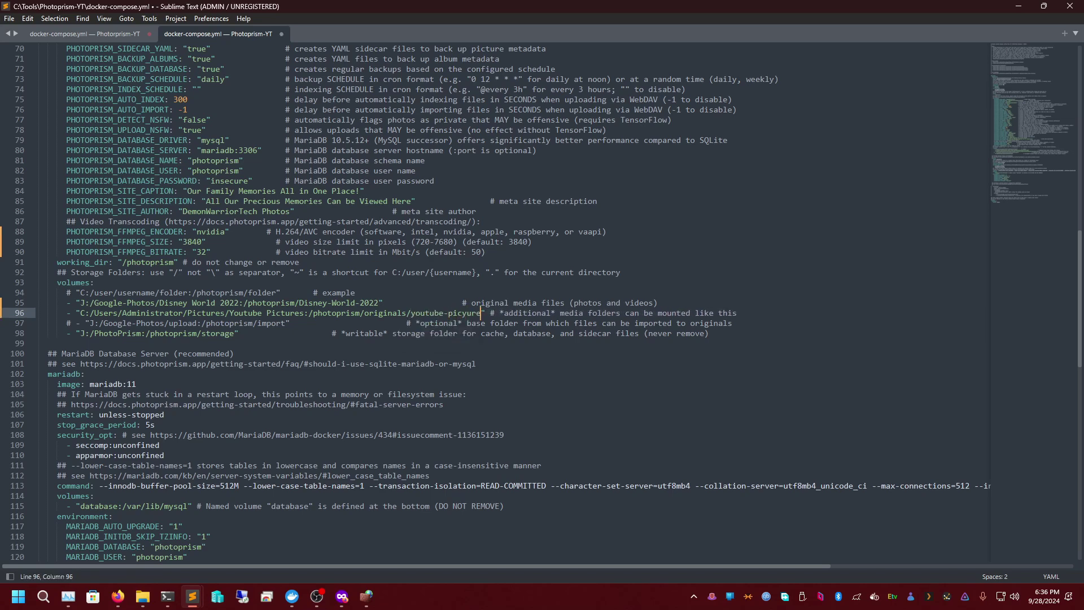
type("s")
key("ctrl+s")
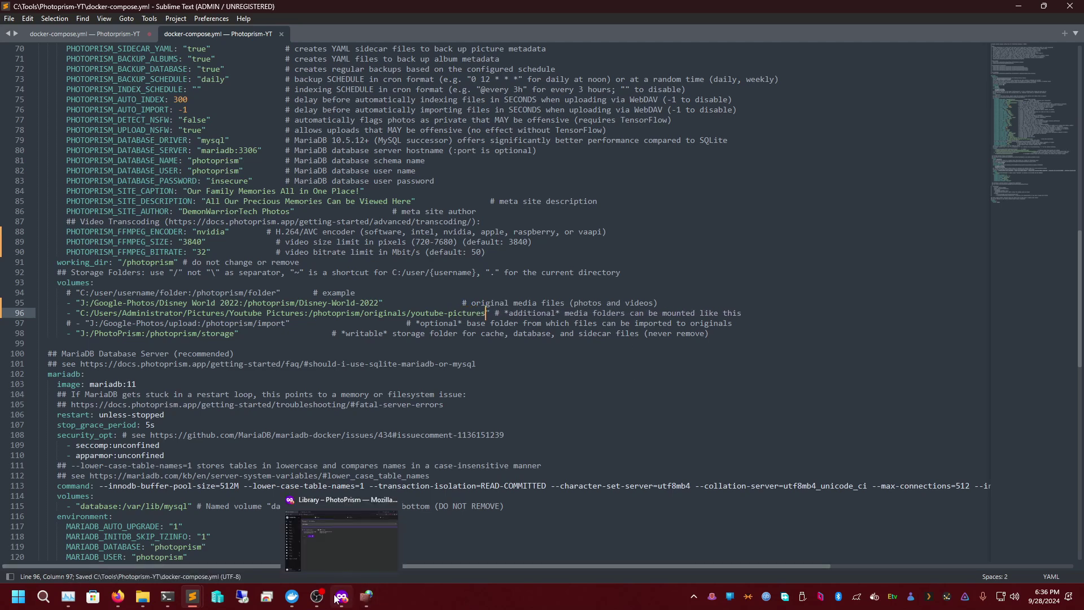
- Rerun the recalled docker compose restart so both photoprism-yt containers show Started
left_click(167, 597)
key("Up")
key("Return")
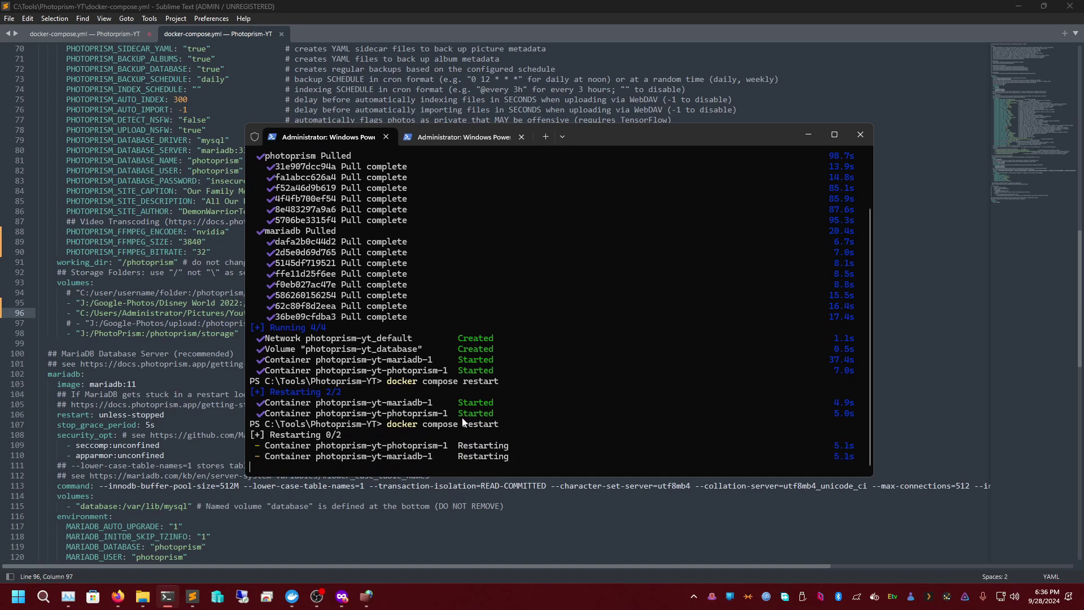
mouse_move(136, 590)
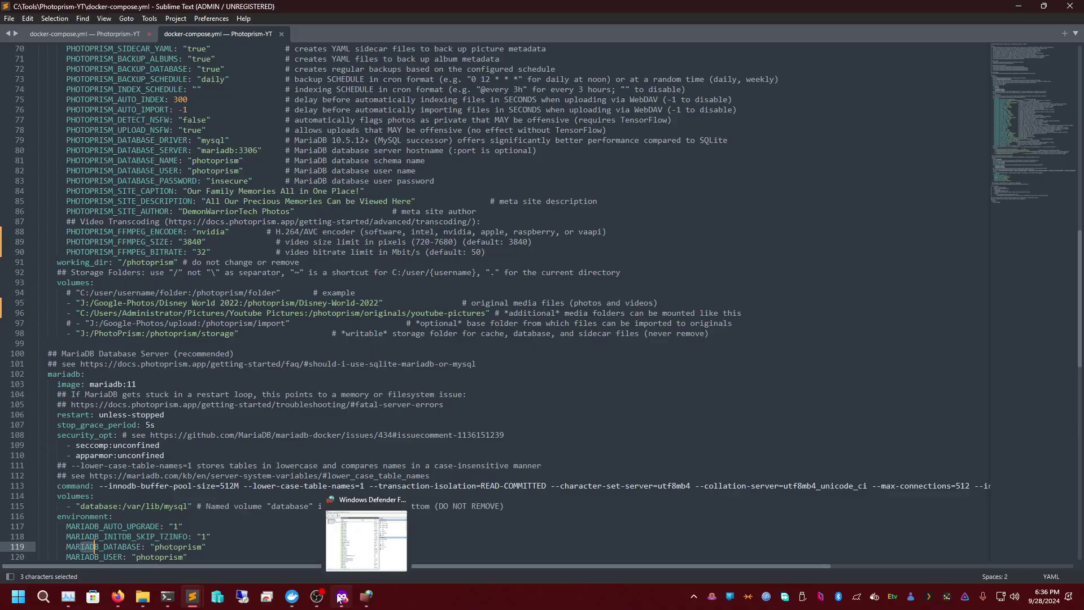
- Reload PhotoPrism's Library Index page, keeping All originals as the folder to index
left_click(342, 597)
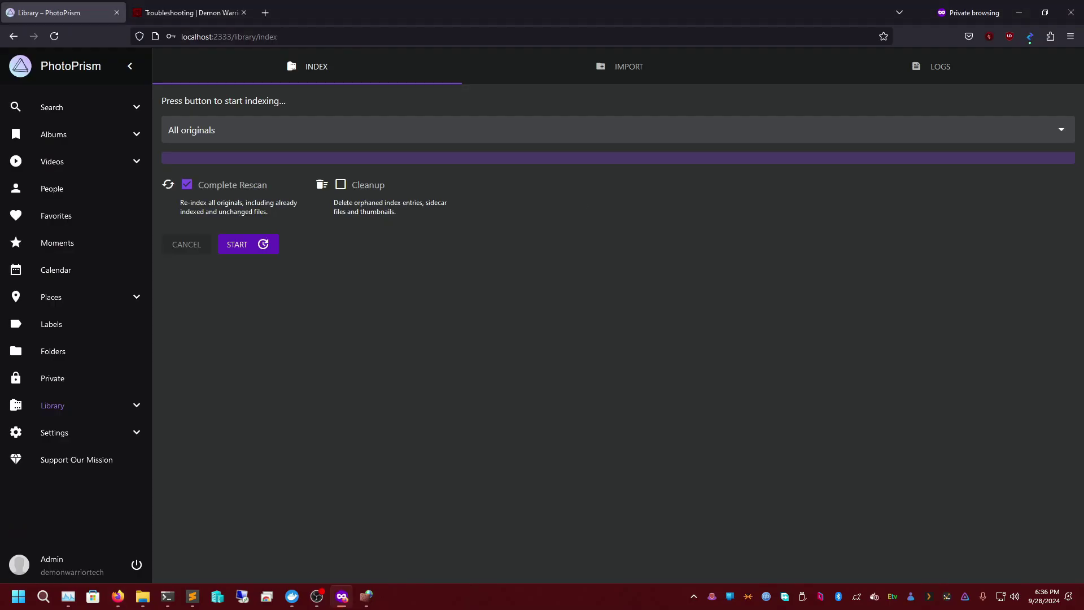
left_click(294, 40)
key("F5")
left_click(458, 401)
left_click(247, 127)
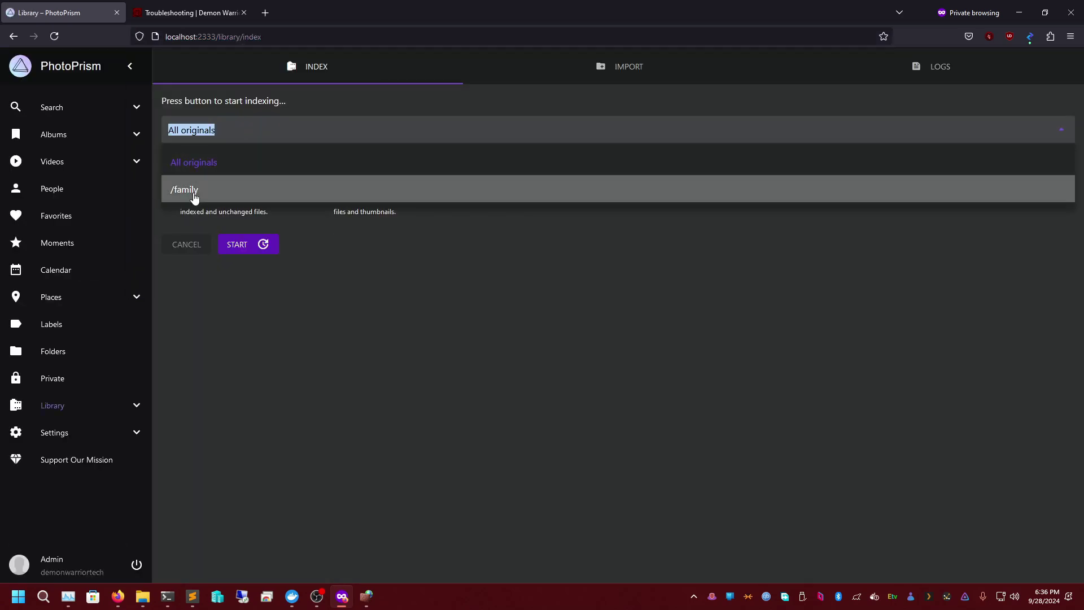
left_click(265, 245)
- Untick Complete Rescan, reload the page and sign out of PhotoPrism
left_click(228, 188)
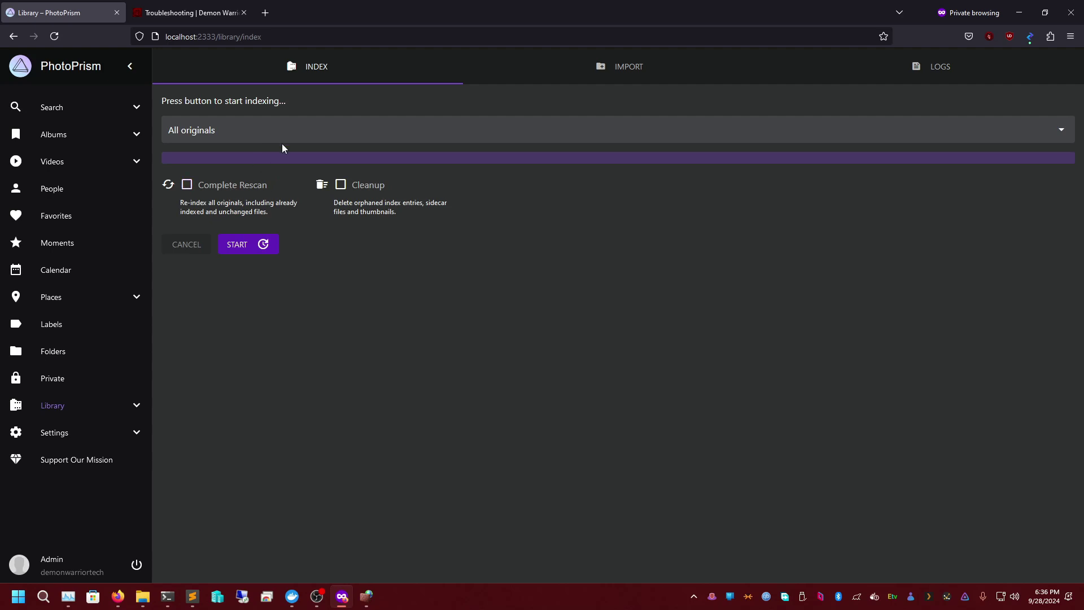
key("F5")
left_click(137, 564)
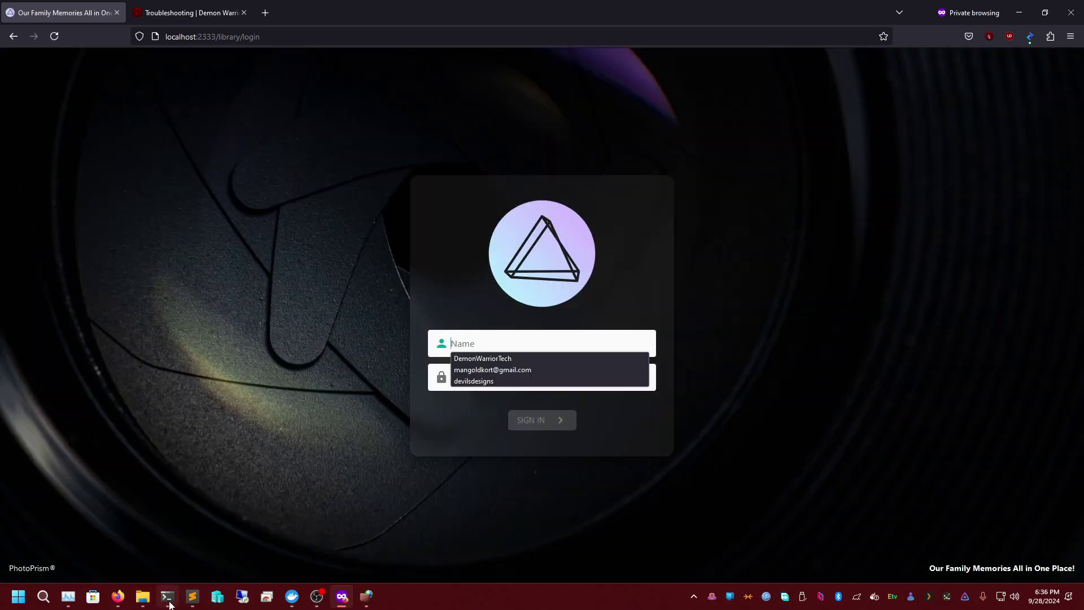
- Run docker compose down, then docker compose up -d to recreate the network and containers
left_click(167, 596)
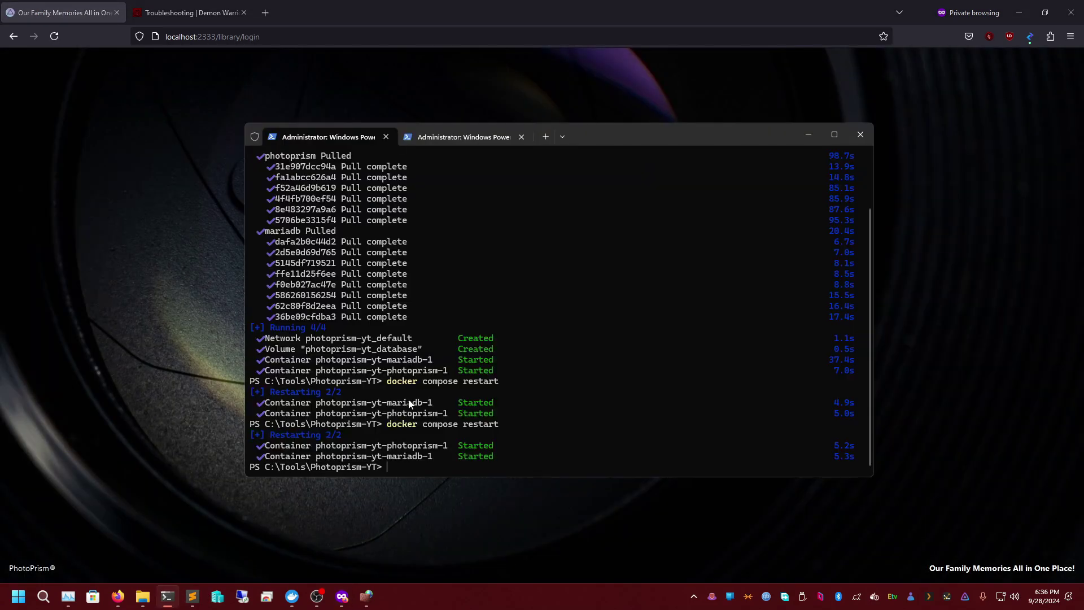
key("Up")
type("down")
key("Return")
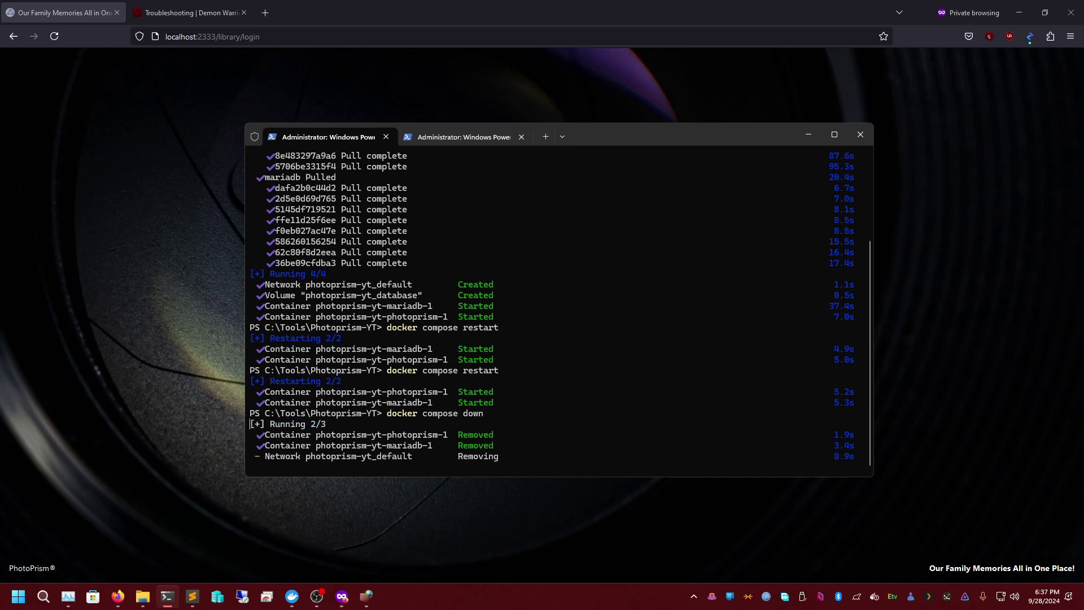
key("Up")
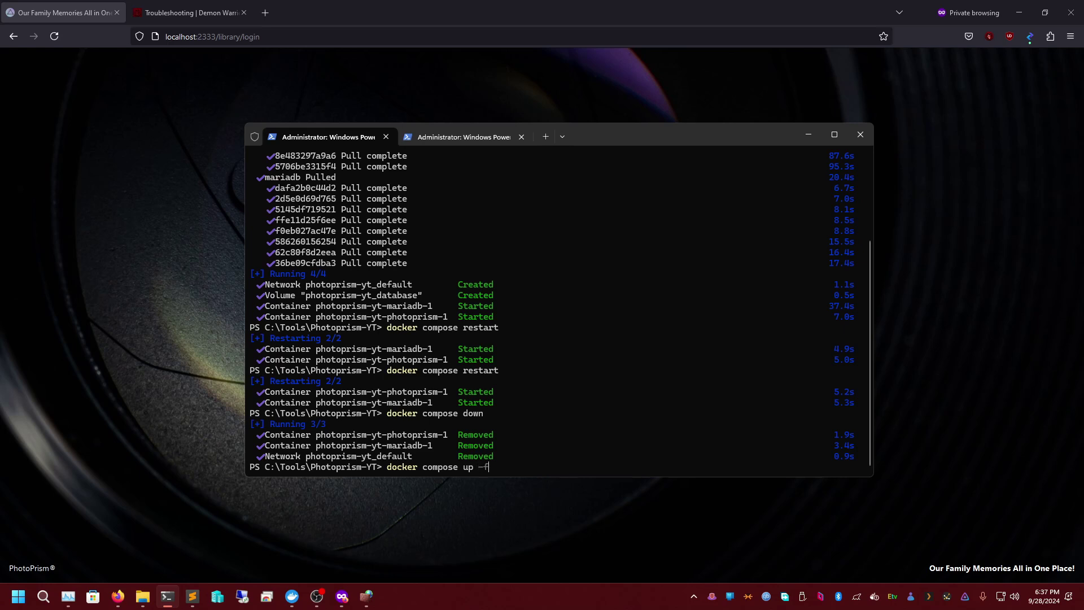
key("Return")
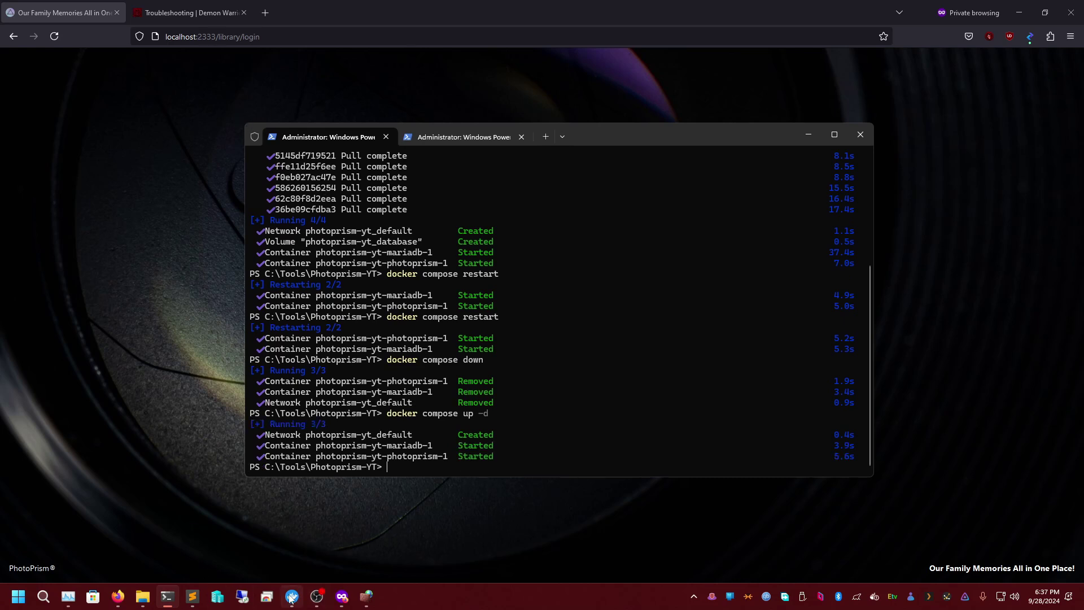
- Reload localhost:2333 after checking the PhotoPrism container startup logs in Docker Desktop
left_click(216, 37)
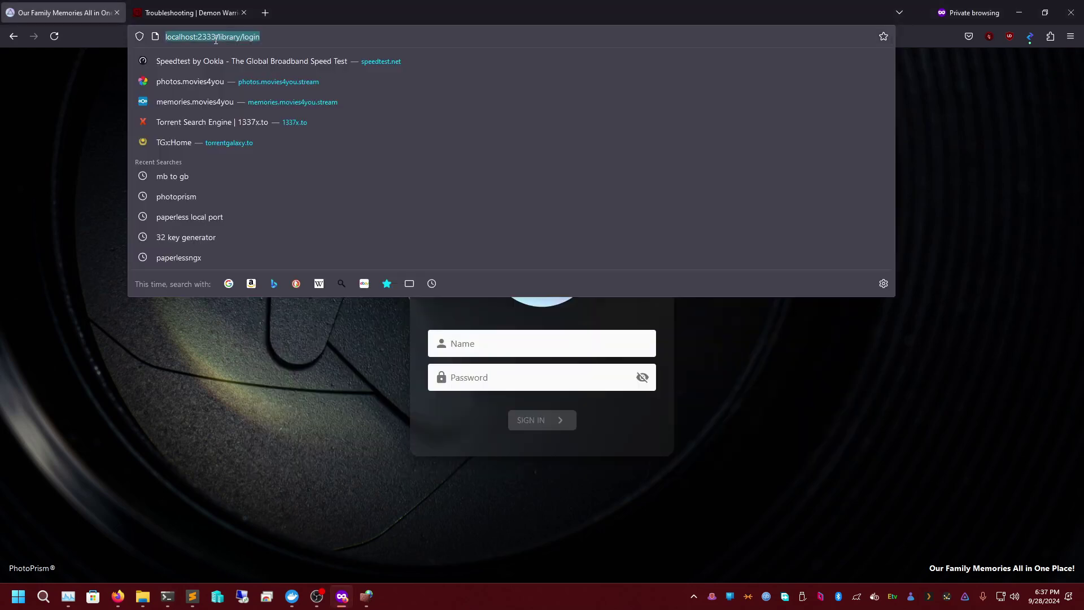
key("Return")
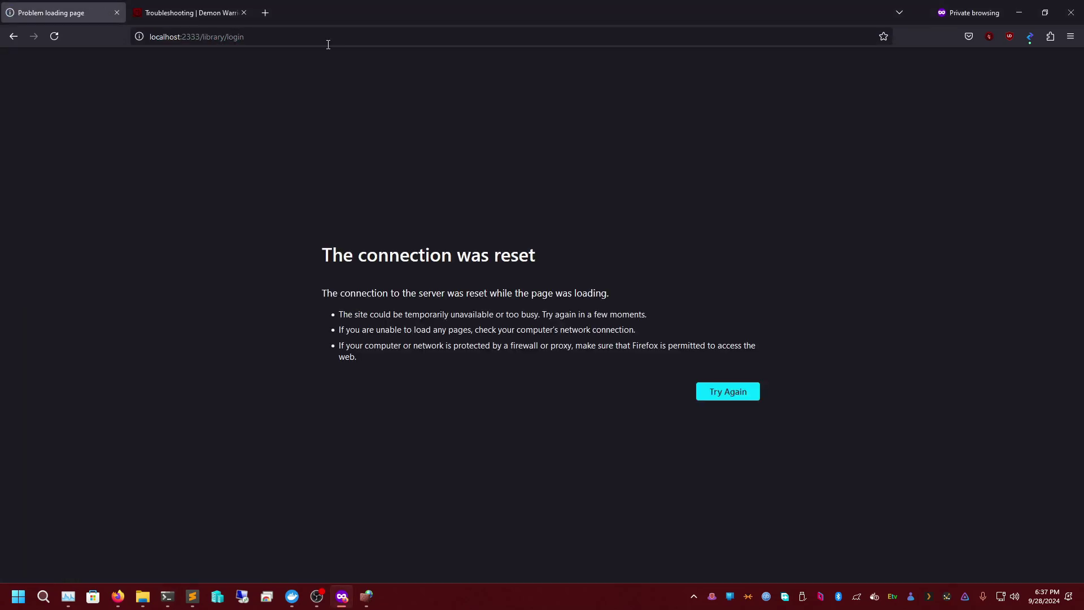
left_click(292, 597)
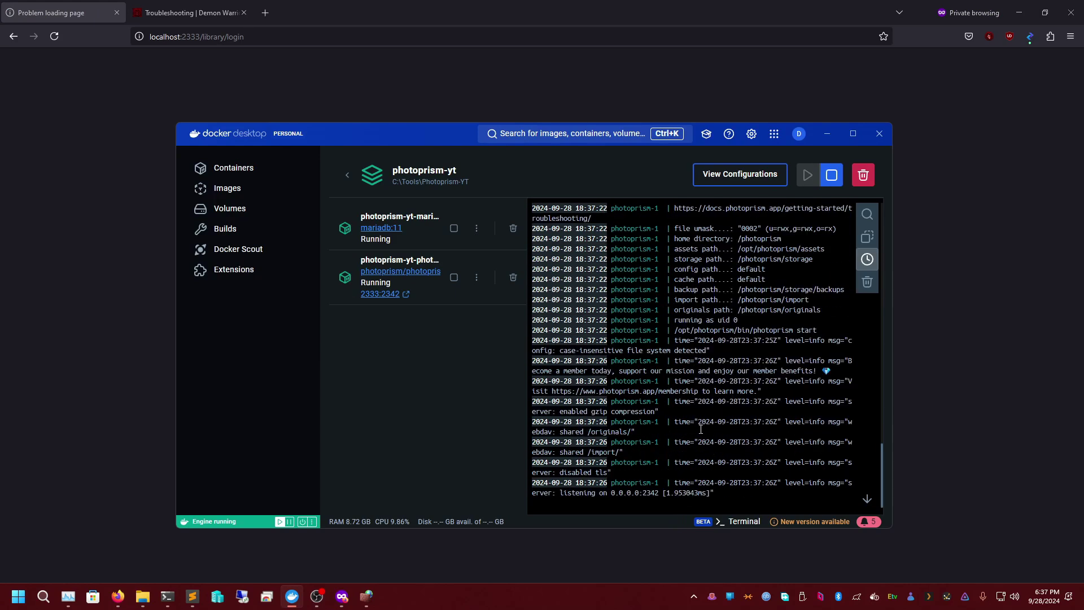
left_click(276, 36)
key("Return")
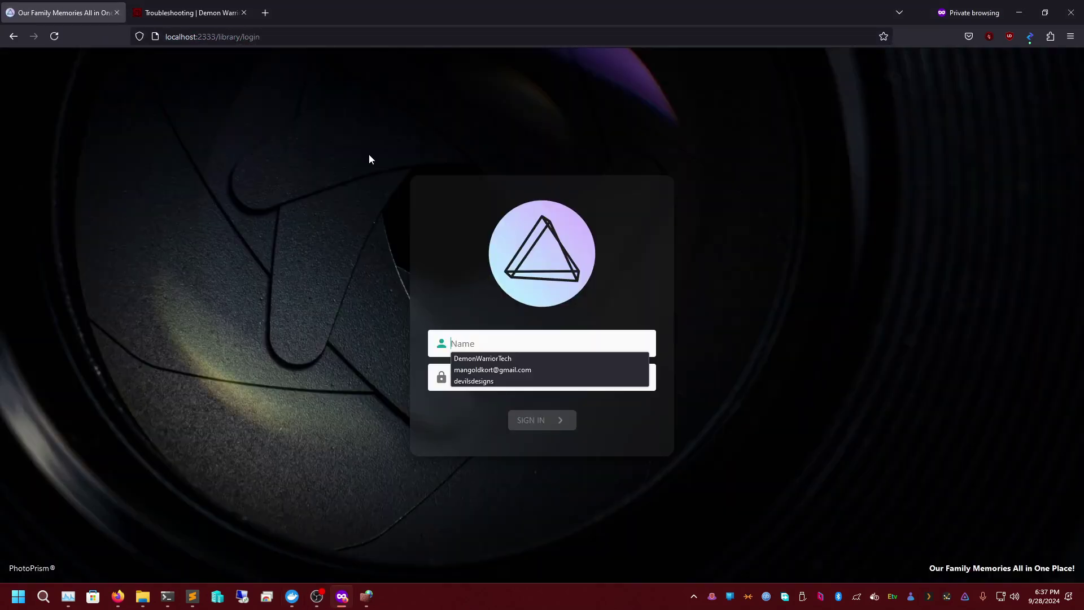
- Sign in to PhotoPrism with the saved user name and pasted account password
left_click(483, 358)
left_click(493, 378)
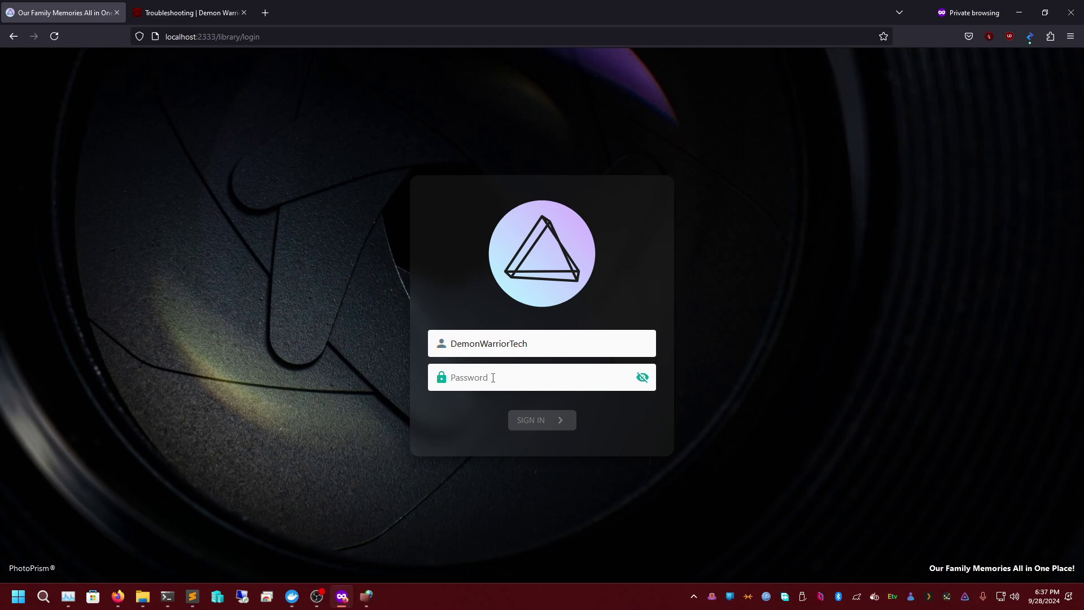
right_click(493, 378)
left_click(540, 250)
left_click(537, 418)
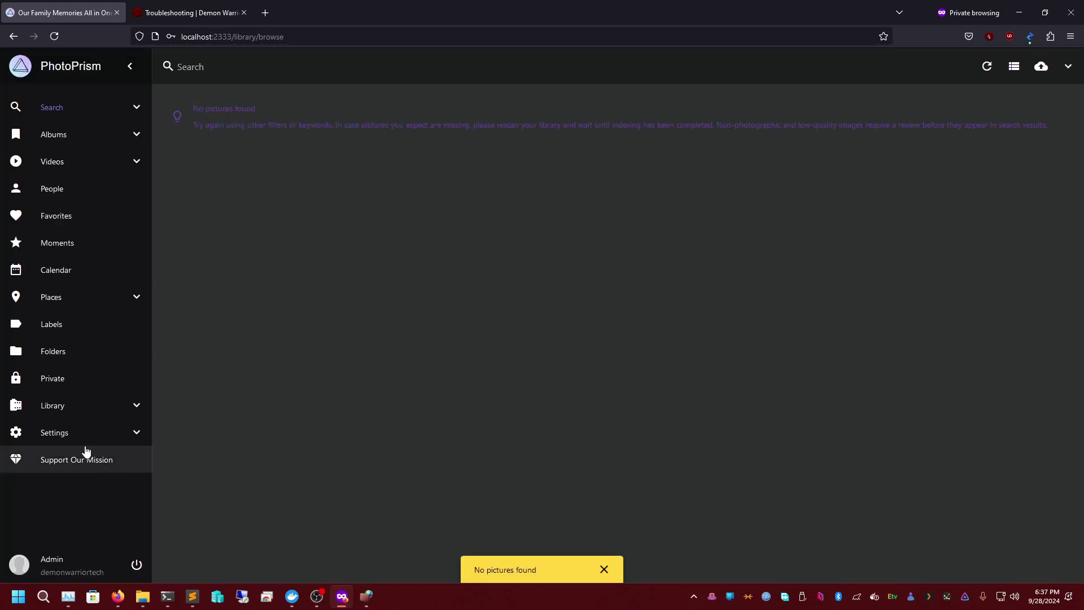
- Start indexing the /youtube-pictures folder from Library > Index
left_click(80, 407)
left_click(249, 136)
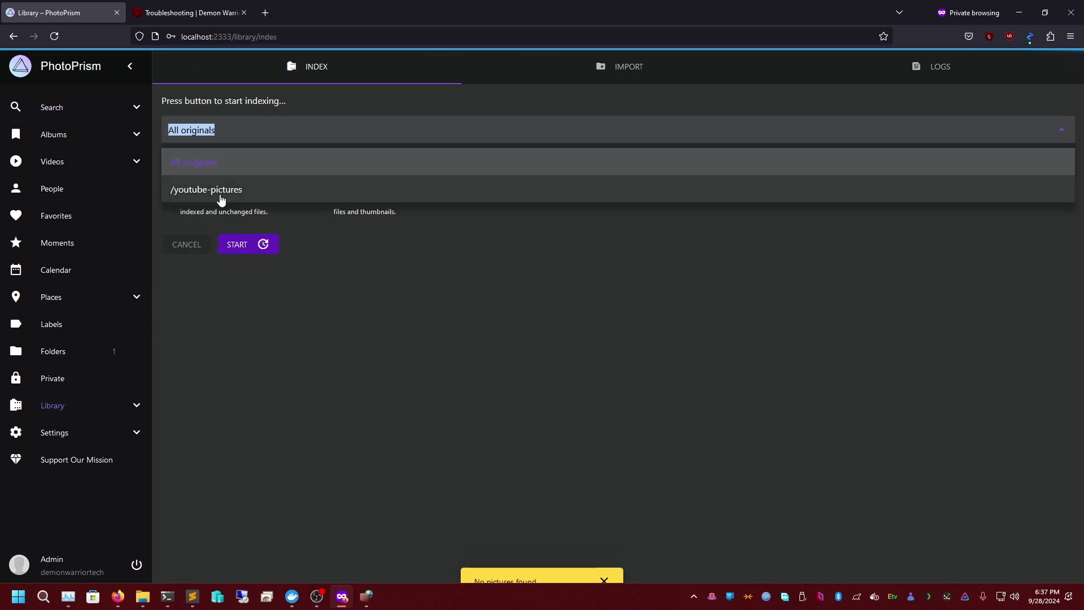
left_click(229, 192)
left_click(218, 130)
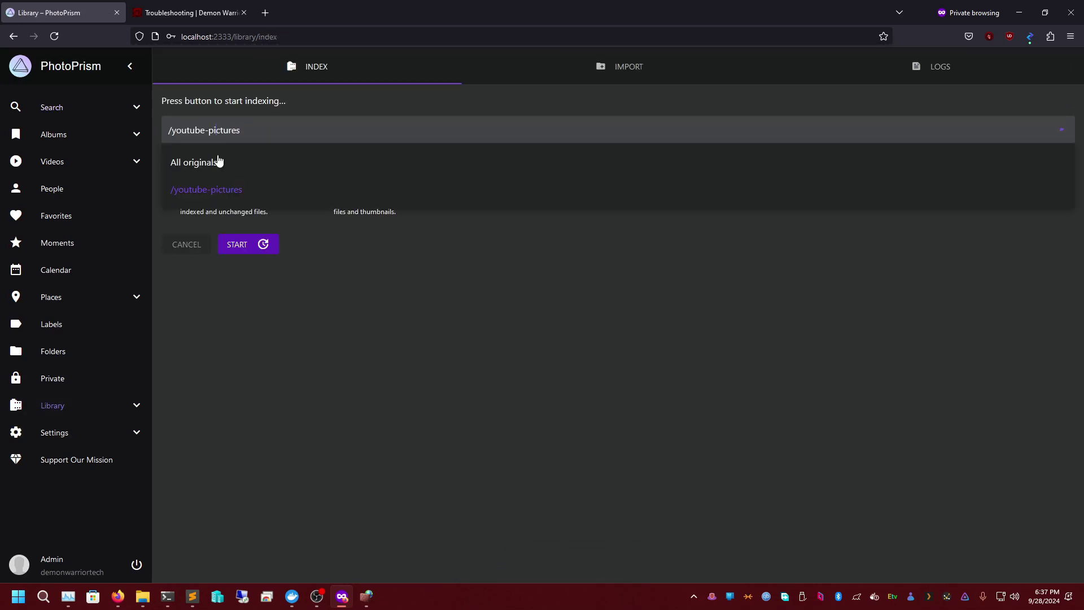
left_click(214, 192)
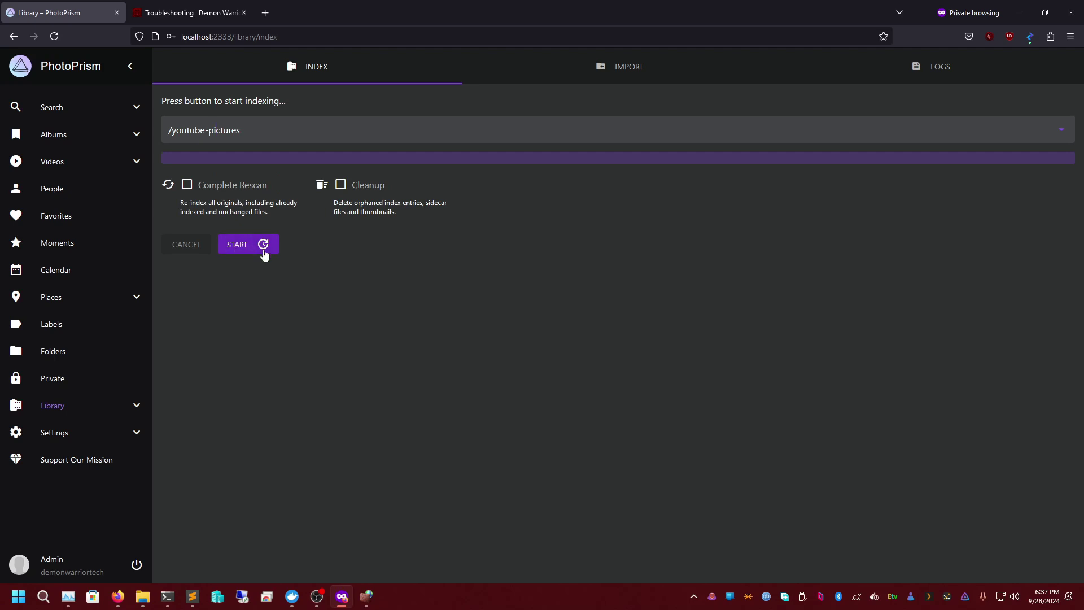
left_click(265, 255)
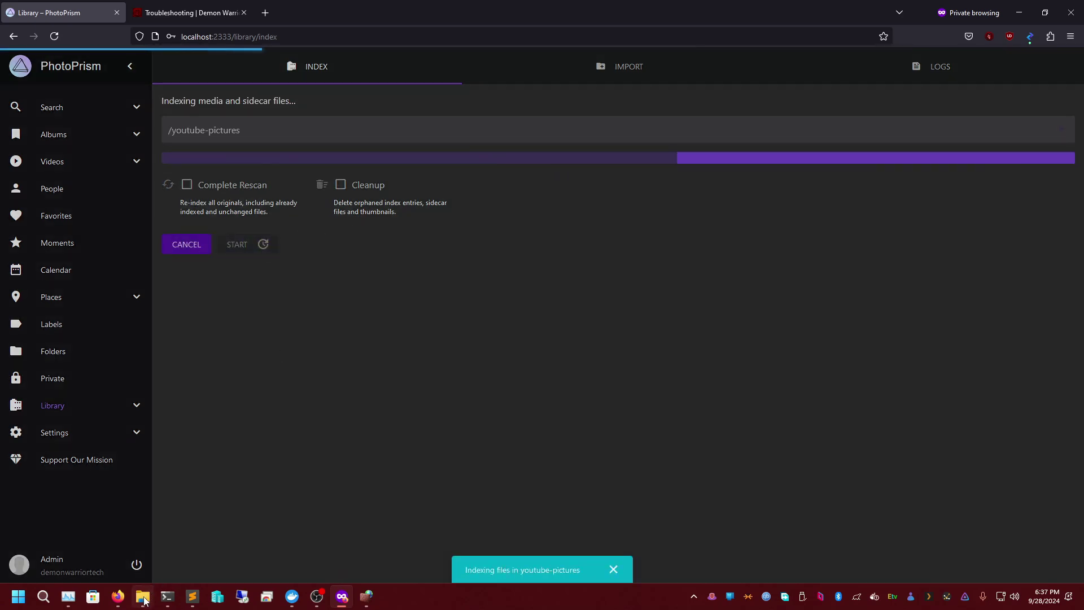
- Switch back to docker-compose.yml in Sublime Text
mouse_move(192, 597)
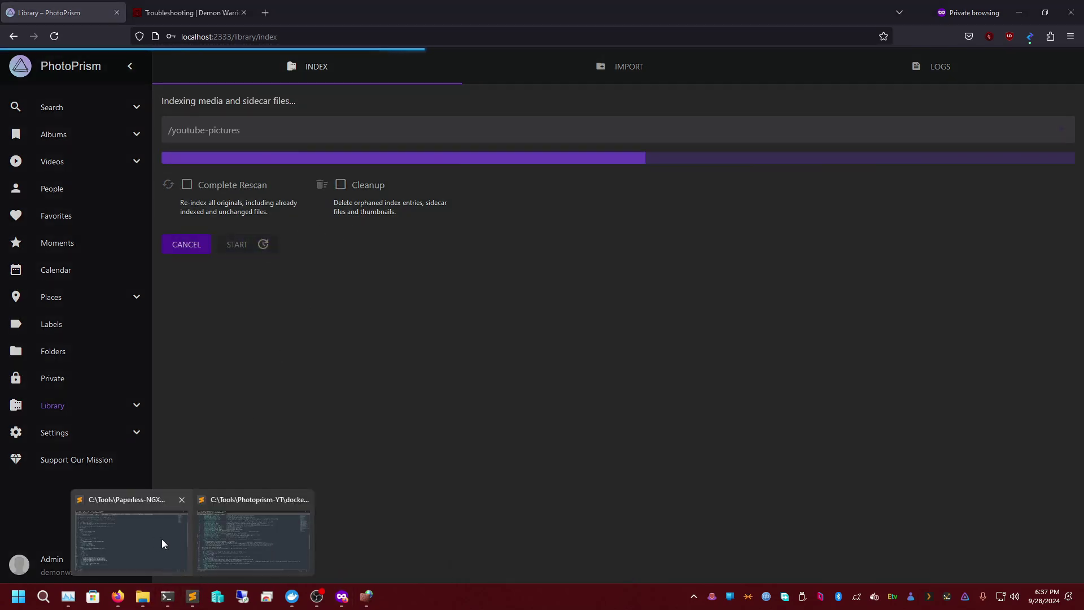
left_click(266, 535)
scroll(259, 441, "down", 2)
scroll(266, 432, "up", 6)
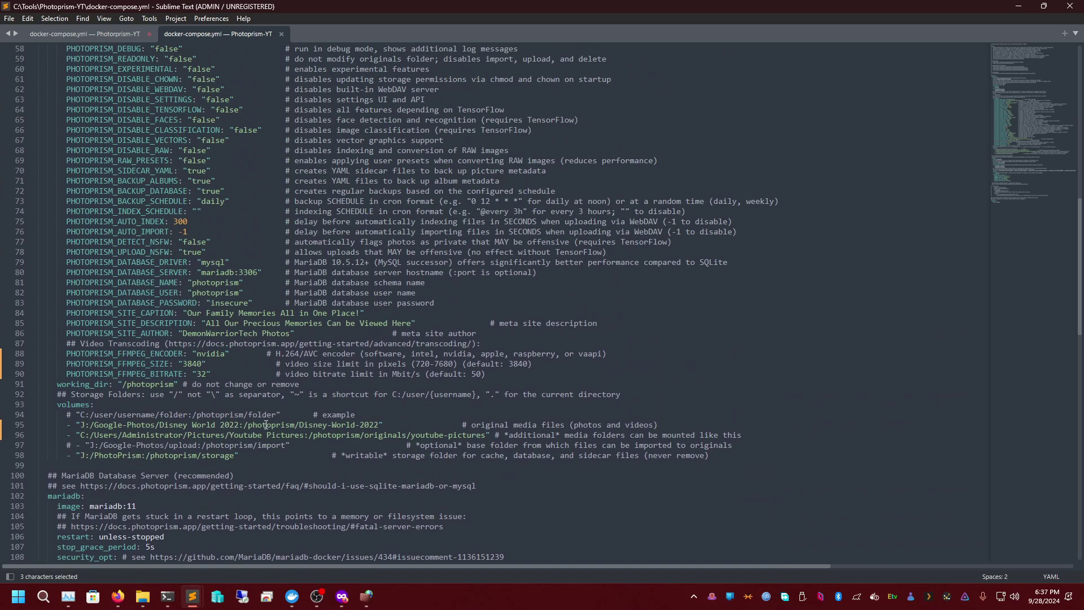
- Insert 'originals/' before Disney-World-2022 on line 95 and save docker-compose.yml
left_click(301, 427)
type("originals/")
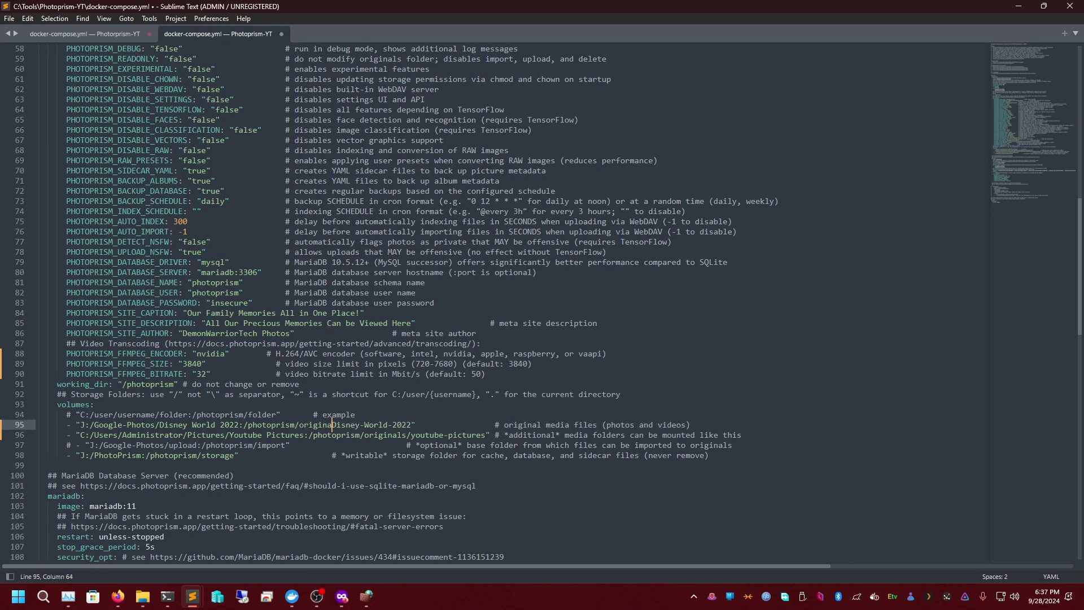
key("ctrl+a")
key("ctrl+s")
left_click(375, 424)
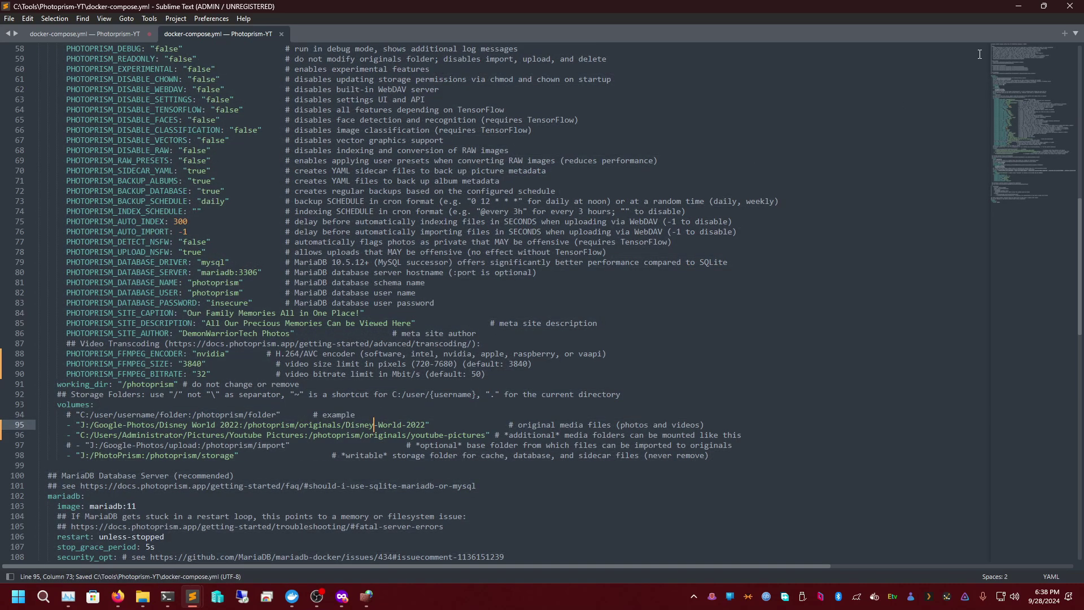
left_click(1019, 7)
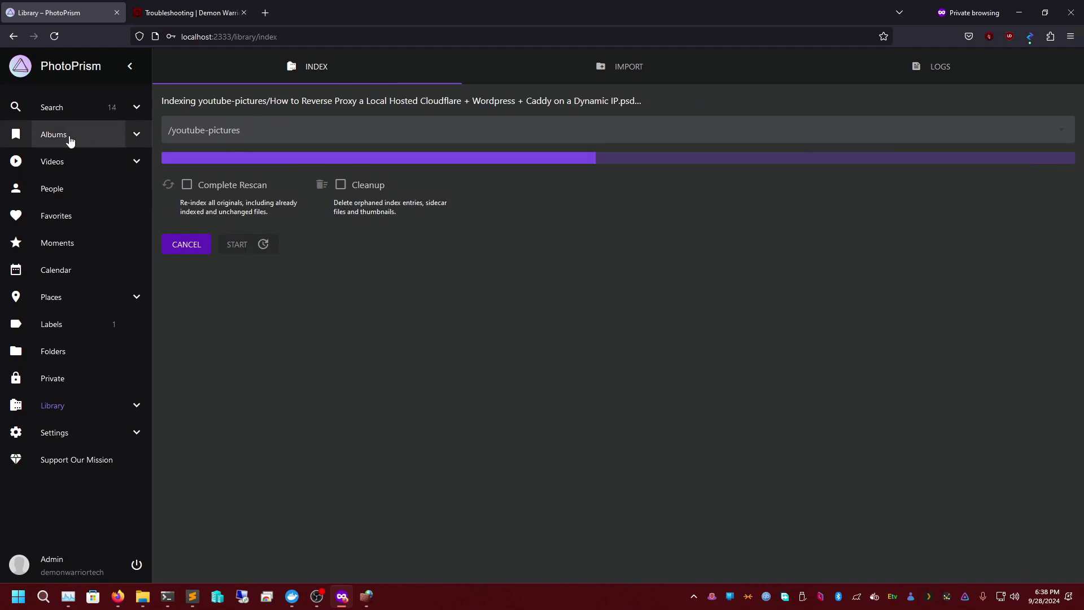
- Browse the indexed photos and albums, toggling the extra search categories
left_click(70, 112)
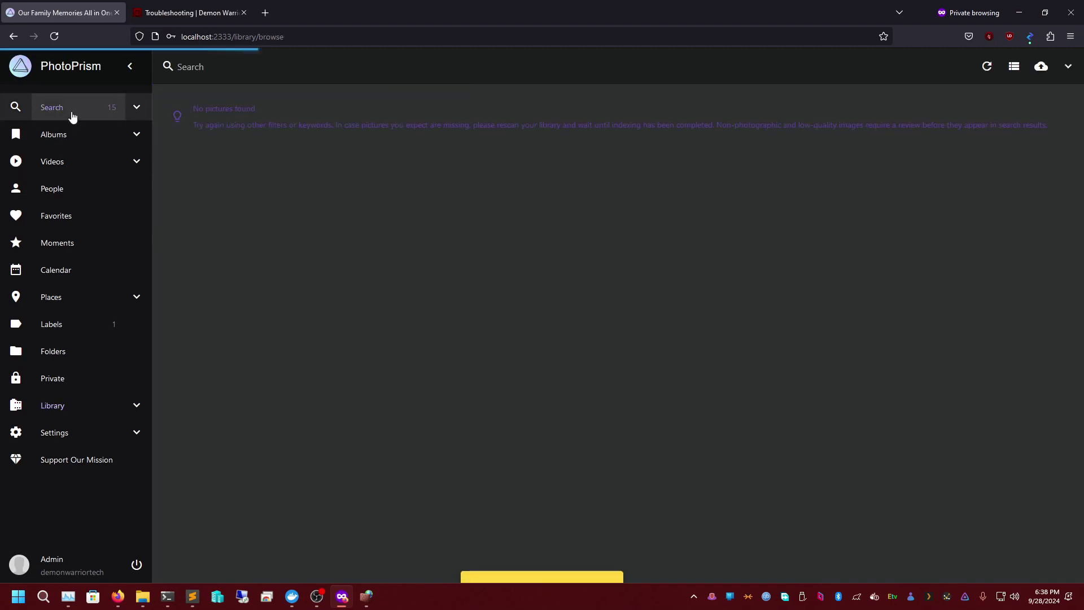
left_click(57, 141)
left_click(72, 111)
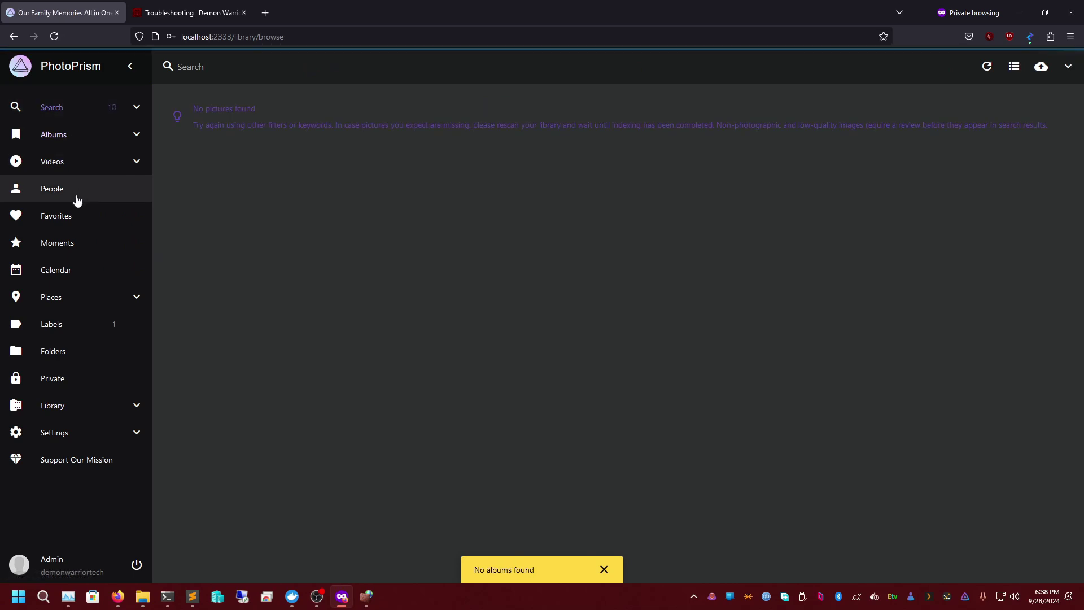
left_click(136, 107)
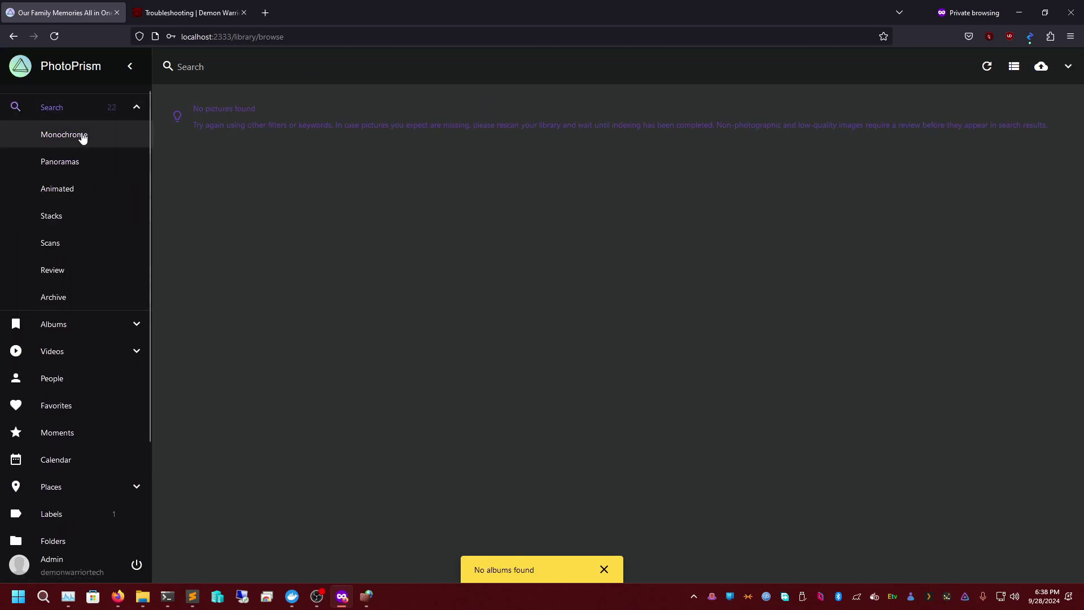
left_click(137, 108)
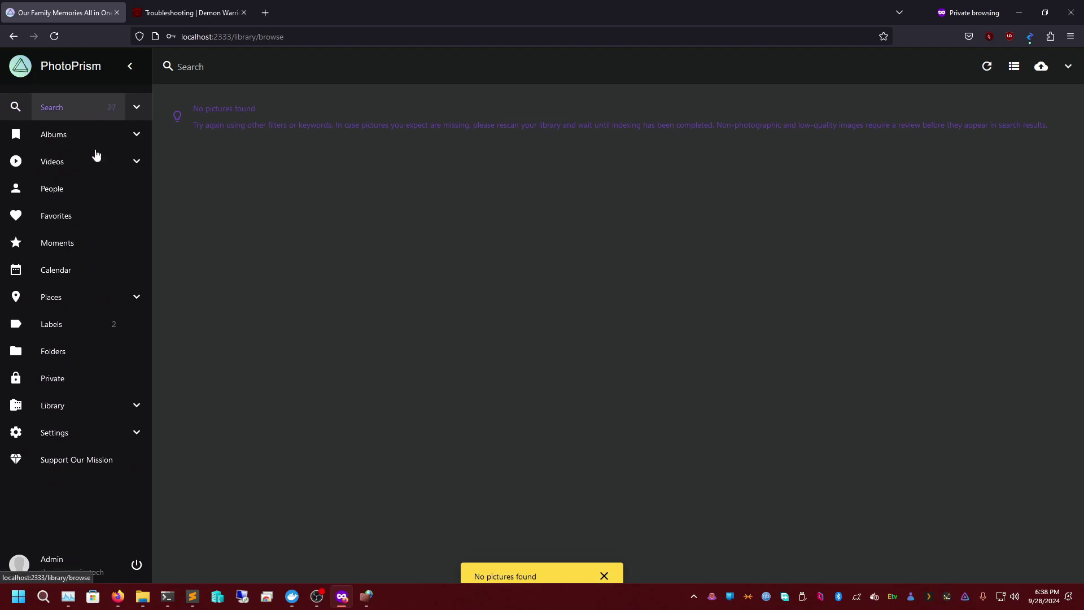
- Review the photos under the Info and Landscape labels
left_click(82, 323)
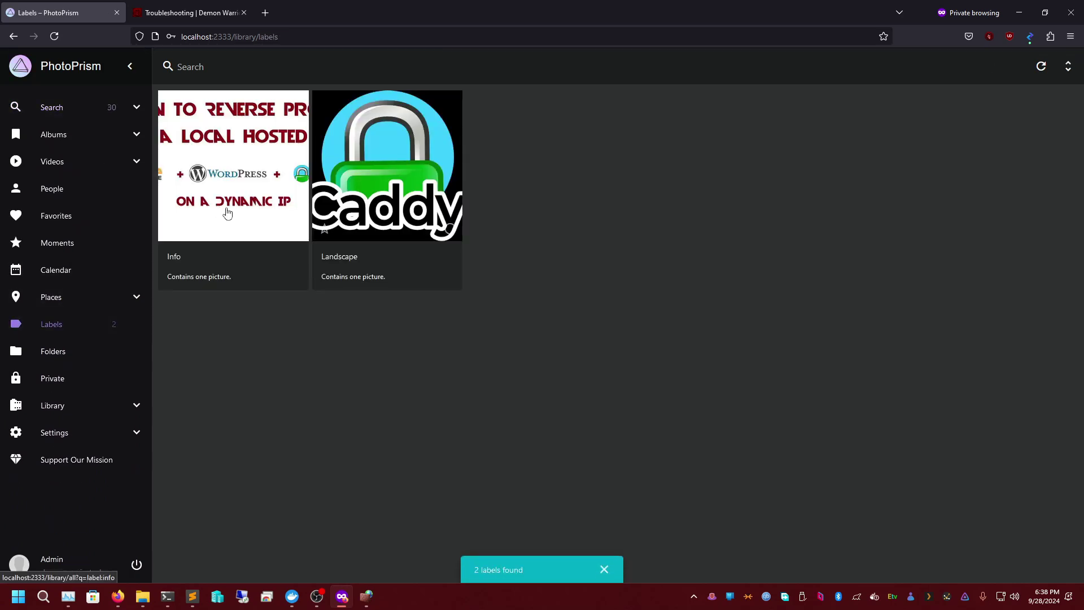
left_click(249, 246)
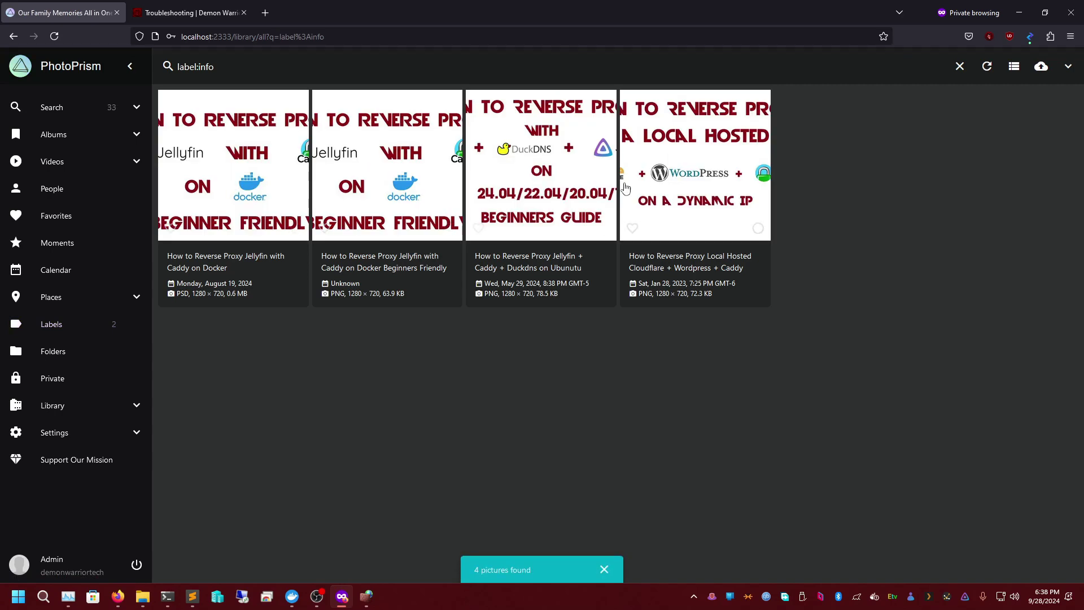
left_click(84, 324)
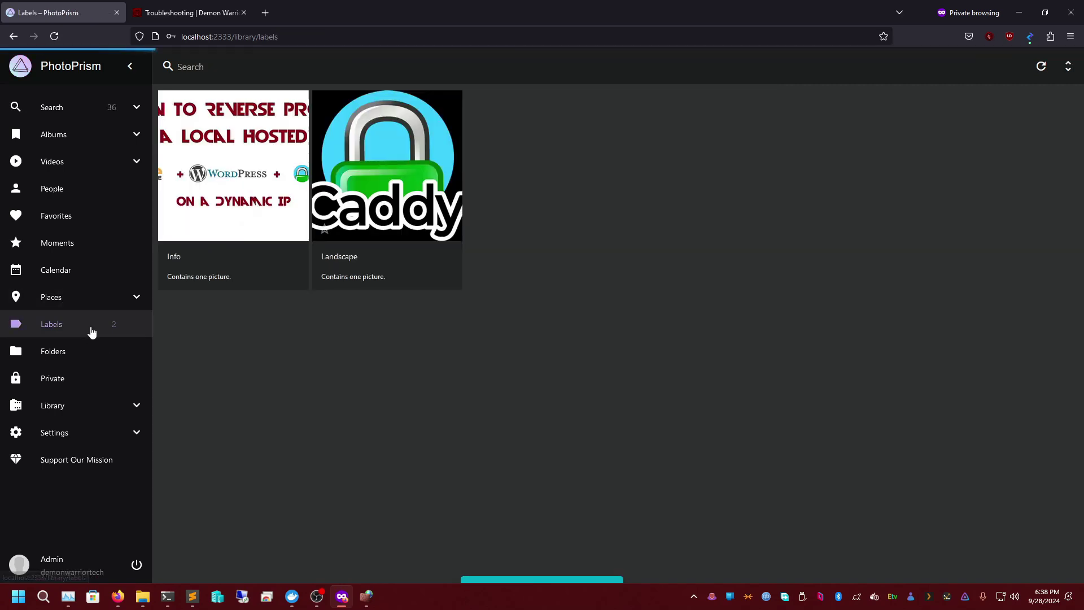
left_click(378, 258)
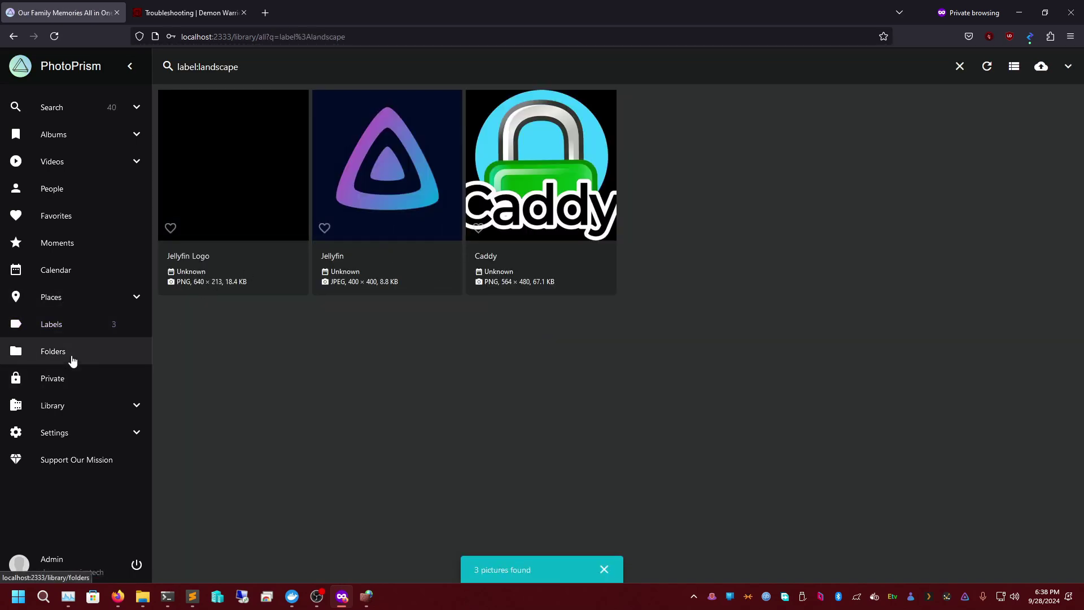
- Inspect the photos in the Youtube-Pictures folder
left_click(71, 359)
left_click(238, 156)
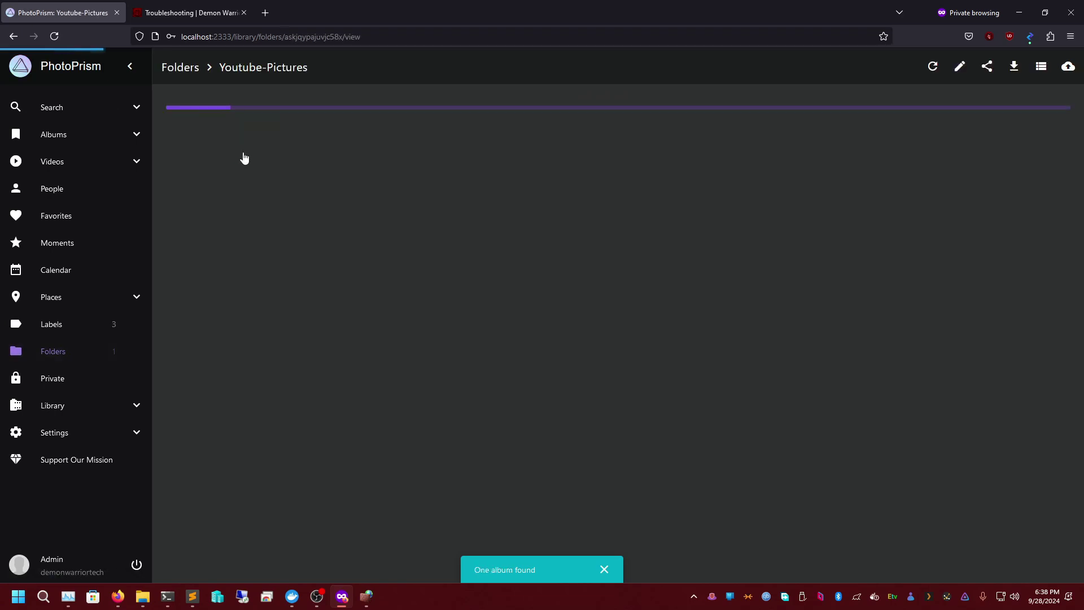
scroll(559, 339, "down", 15)
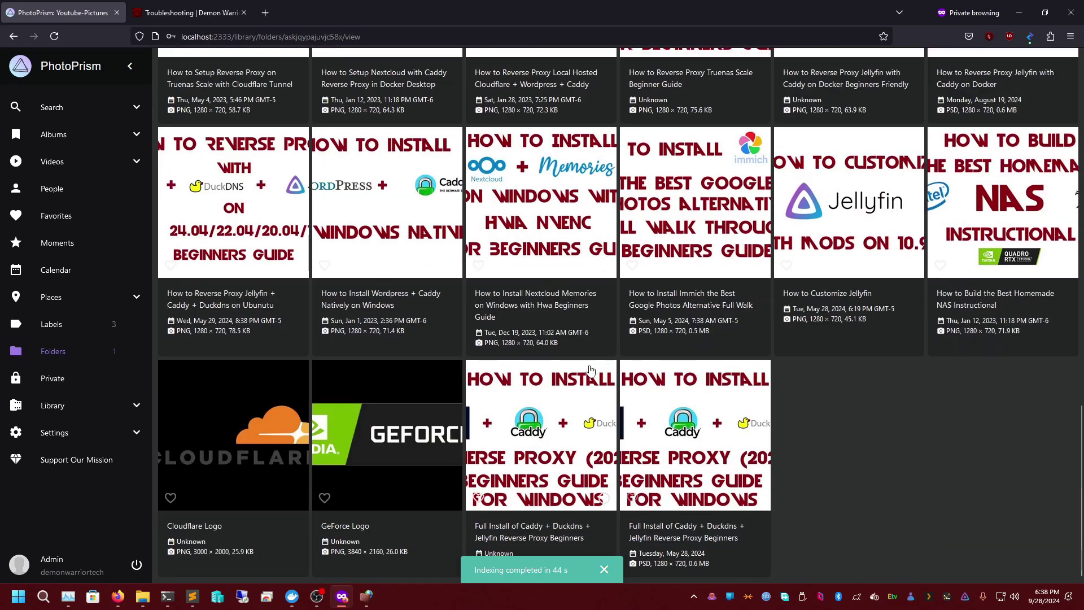
scroll(589, 370, "up", 15)
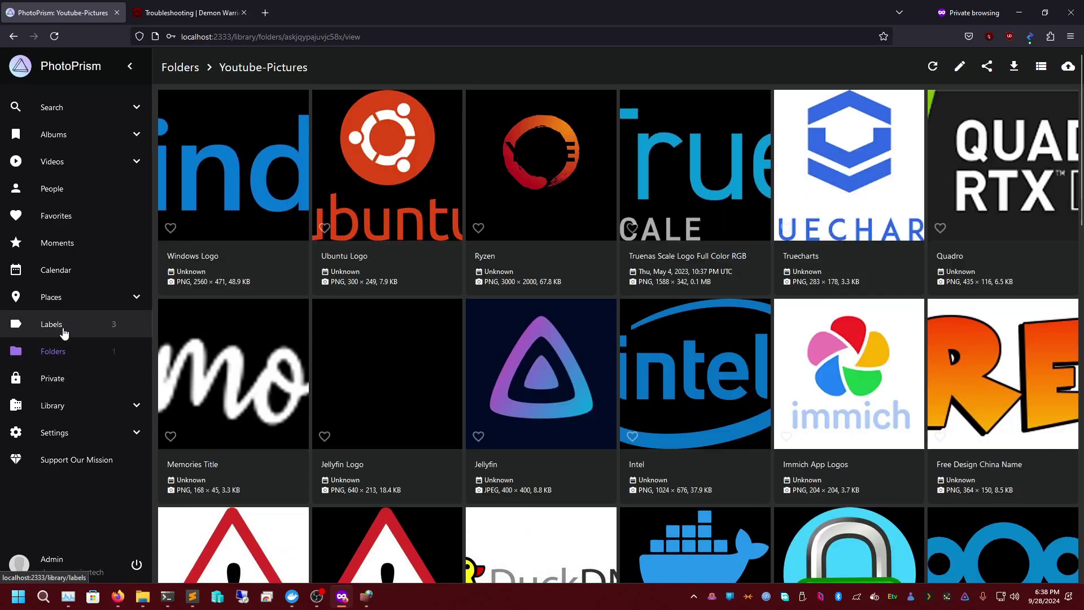
- Check the People, Albums and Videos pages for indexed content
left_click(76, 188)
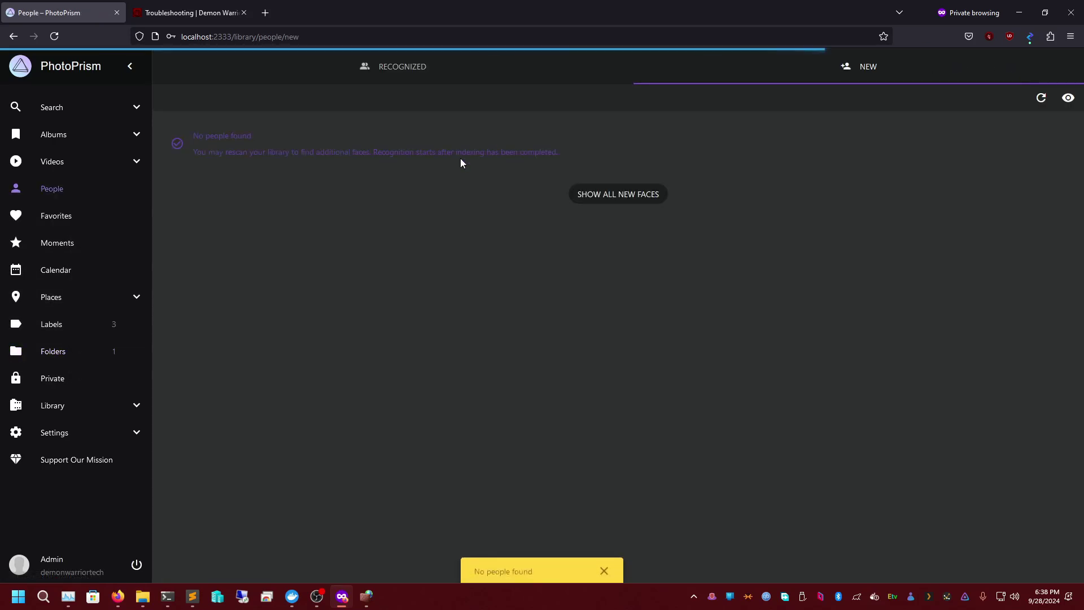
left_click(74, 139)
left_click(75, 107)
left_click(50, 159)
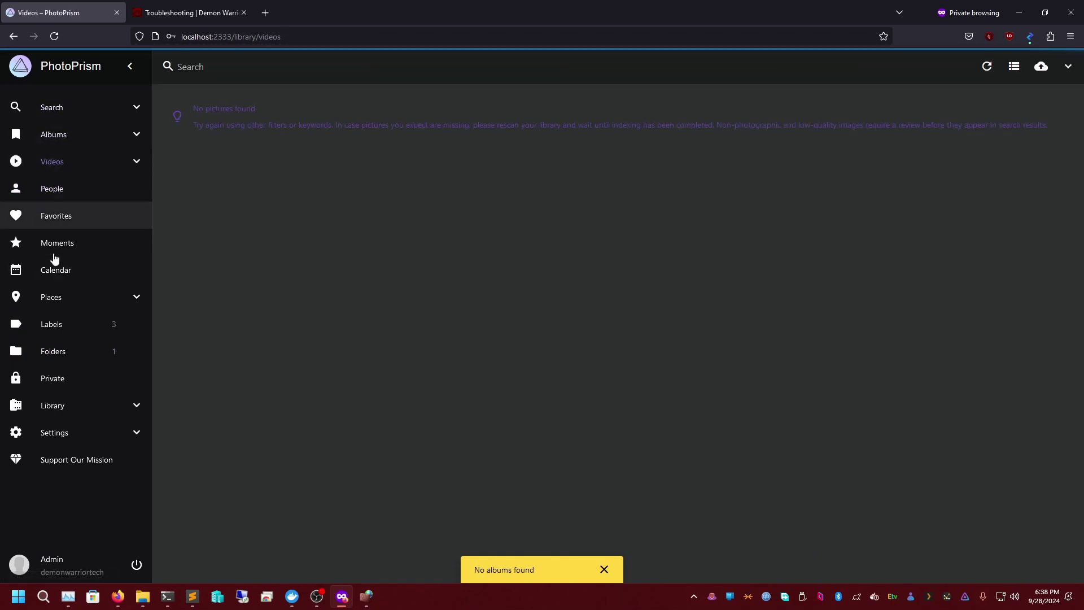
- Bring up PhotoPrism's Settings on the Advanced tab
left_click(62, 434)
left_click(71, 411)
left_click(86, 433)
left_click(448, 73)
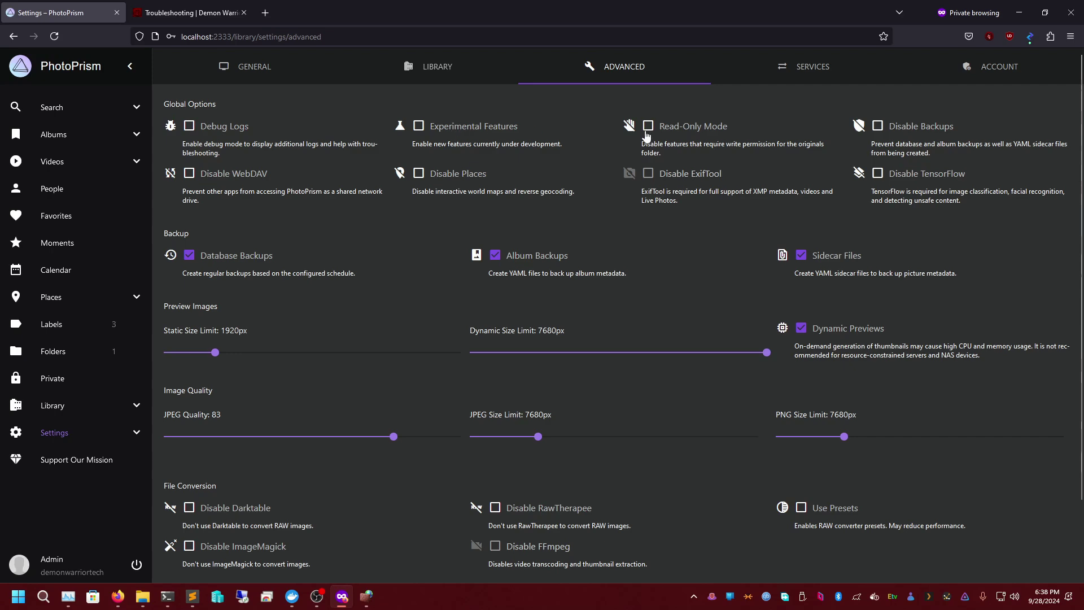
- Scroll through the Advanced settings, then view the Services settings
scroll(545, 284, "down", 2)
scroll(558, 184, "up", 1)
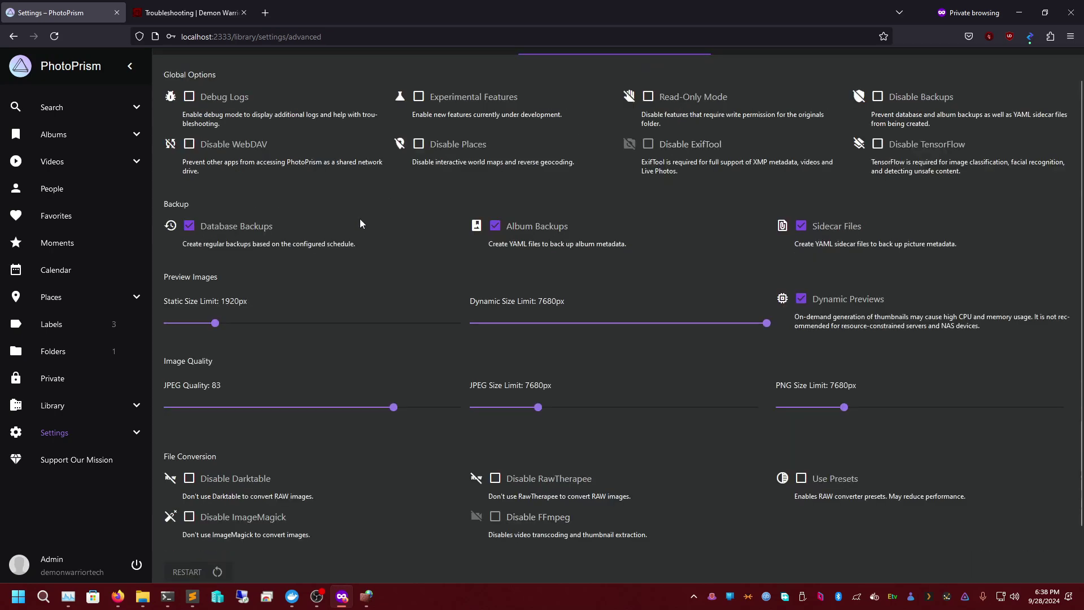
scroll(565, 203, "down", 1)
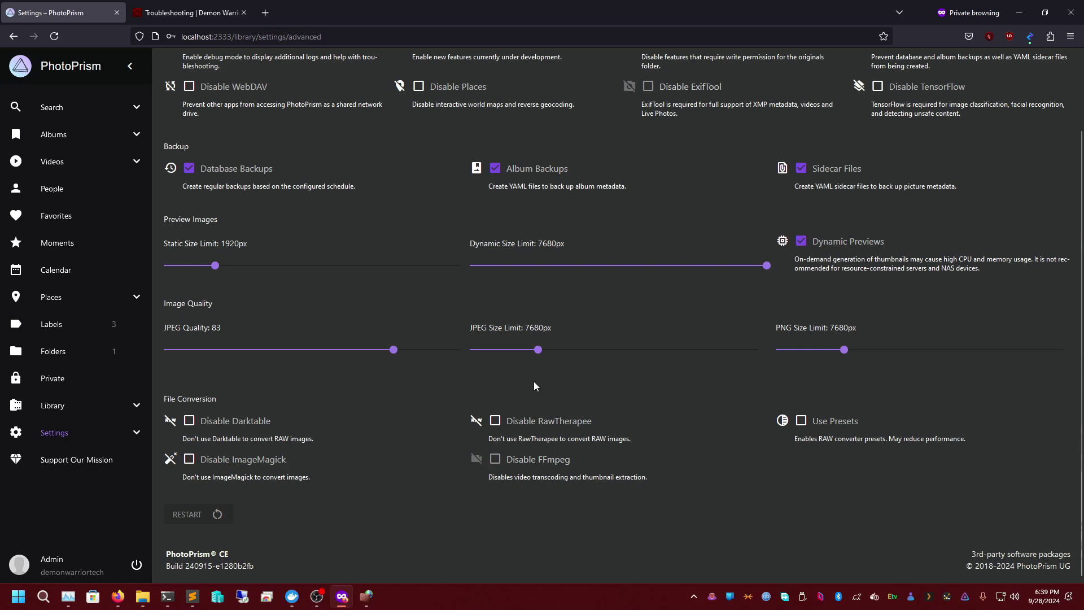
scroll(531, 373, "up", 2)
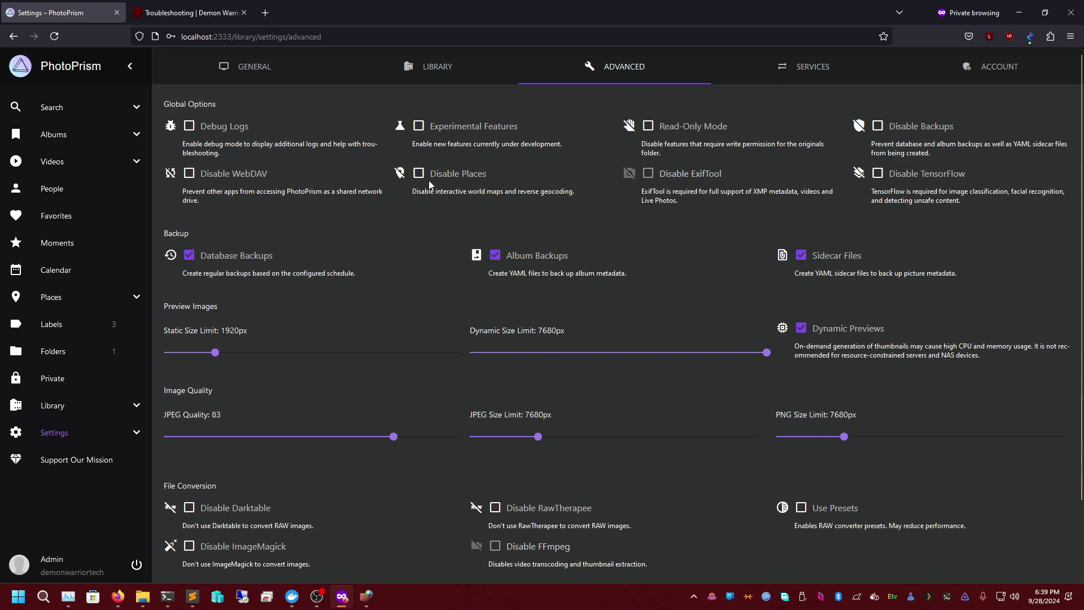
left_click(805, 68)
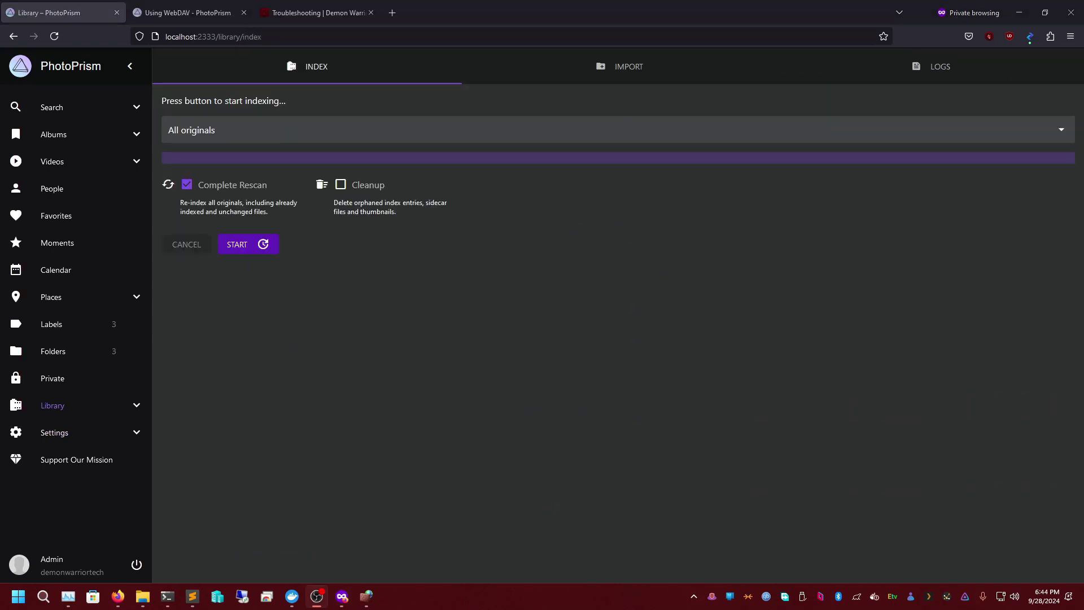
- Start indexing the /Disney-World-2022 folder
left_click(245, 135)
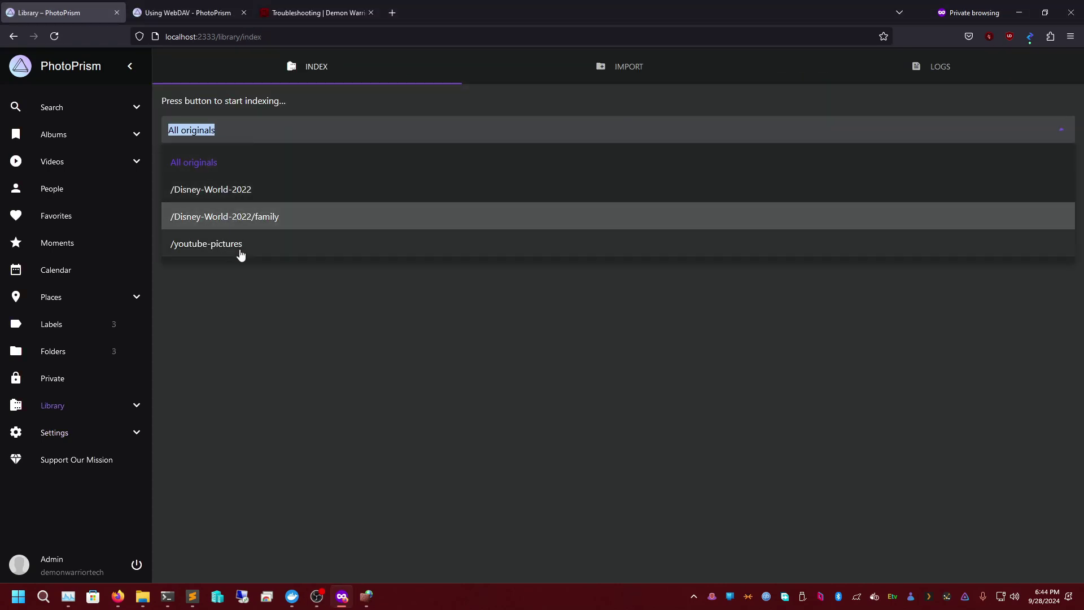
left_click(248, 198)
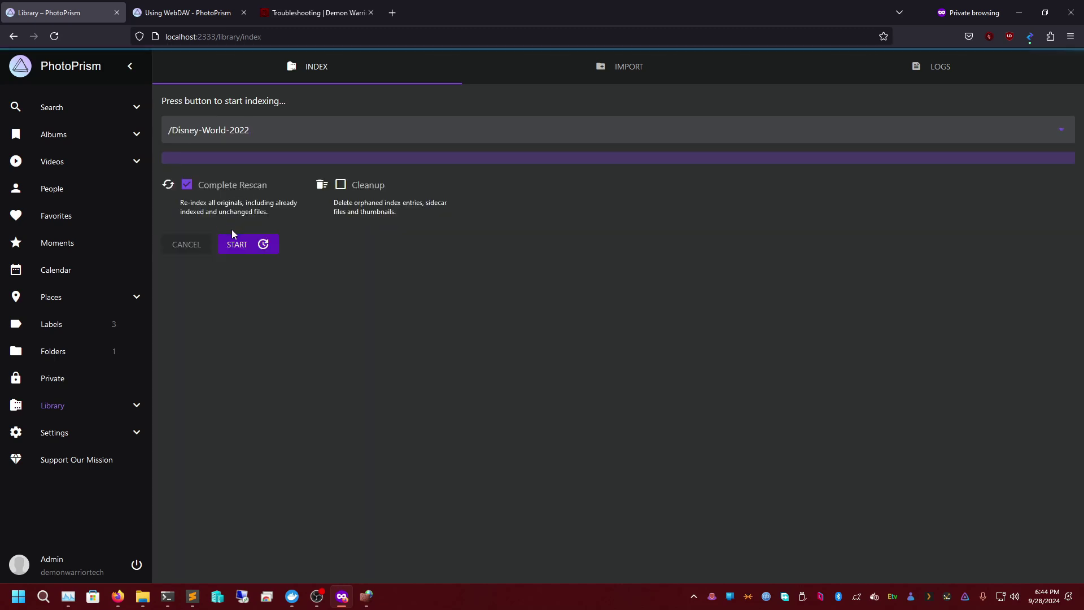
left_click(240, 245)
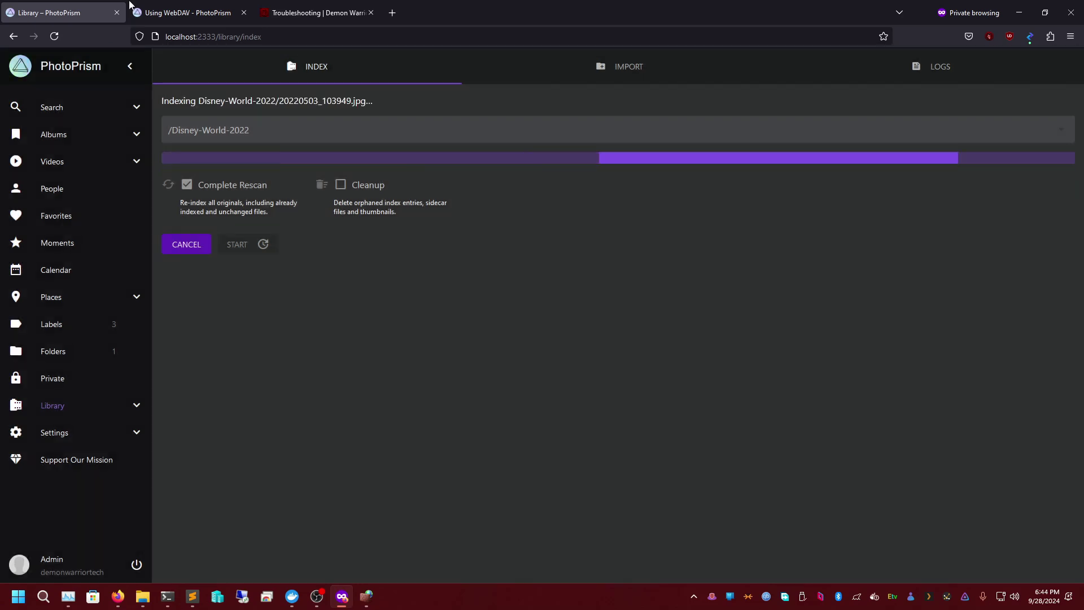
- Add a new album named September 2024 on the Albums page
left_click(130, 145)
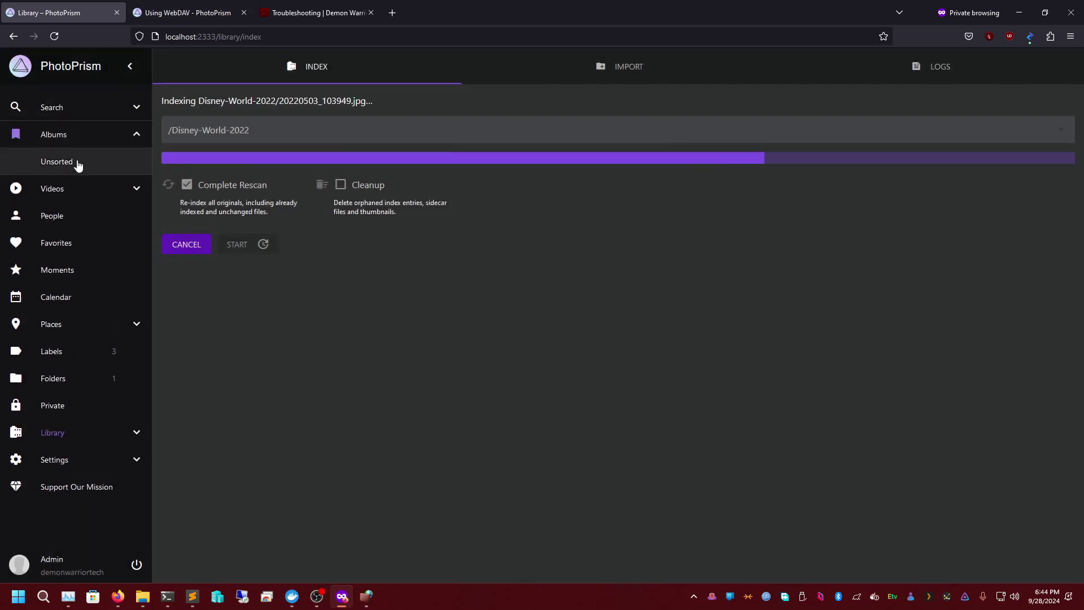
left_click(72, 135)
left_click(610, 162)
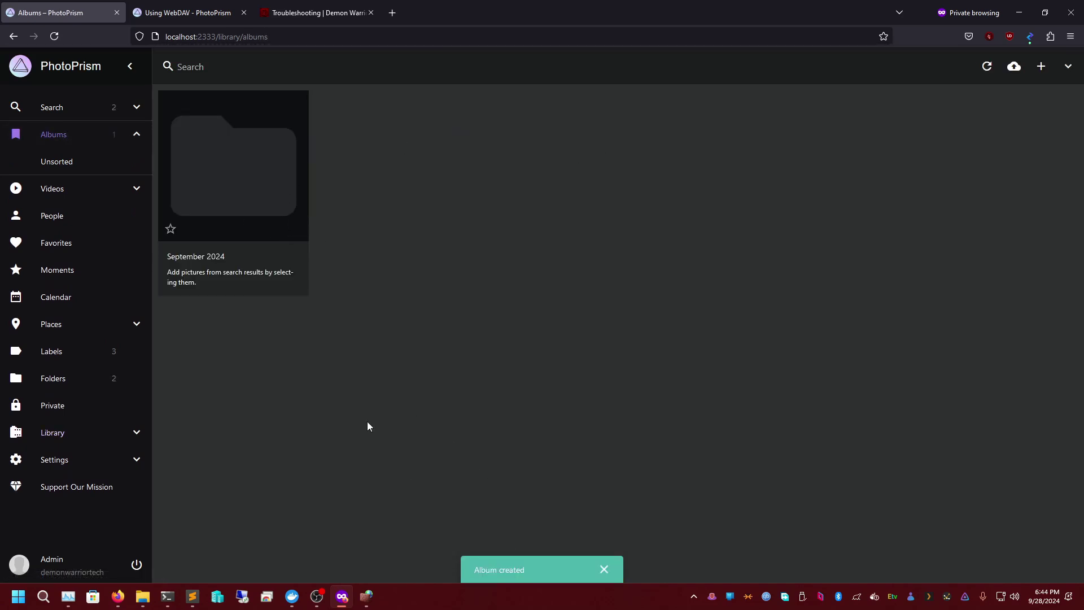
- Open the new September 2024 album, rename it Family Memories with description All our Family Memories, and save
left_click(1041, 68)
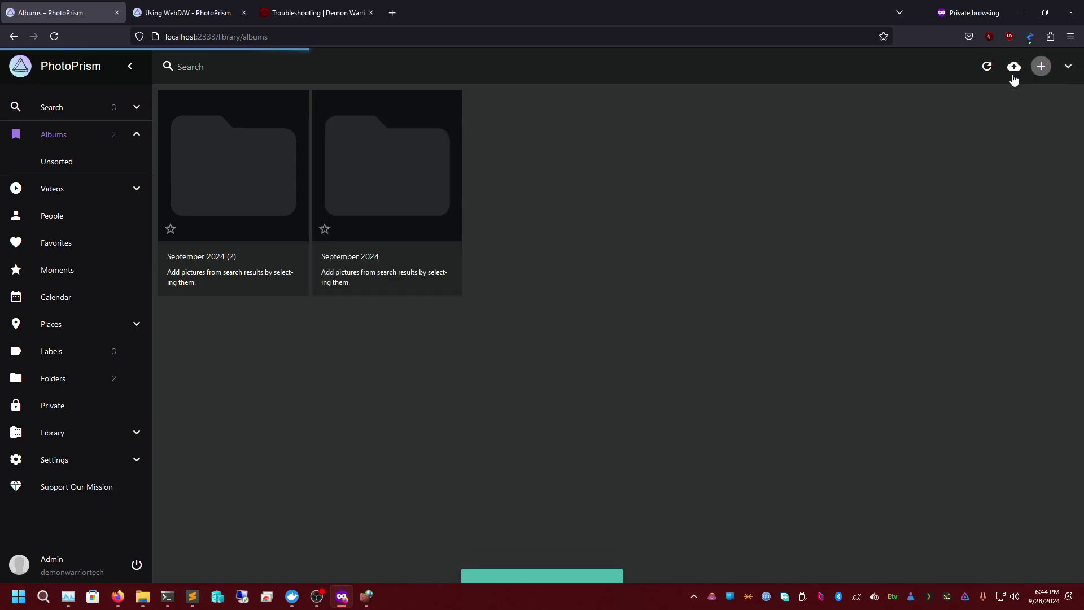
left_click(249, 252)
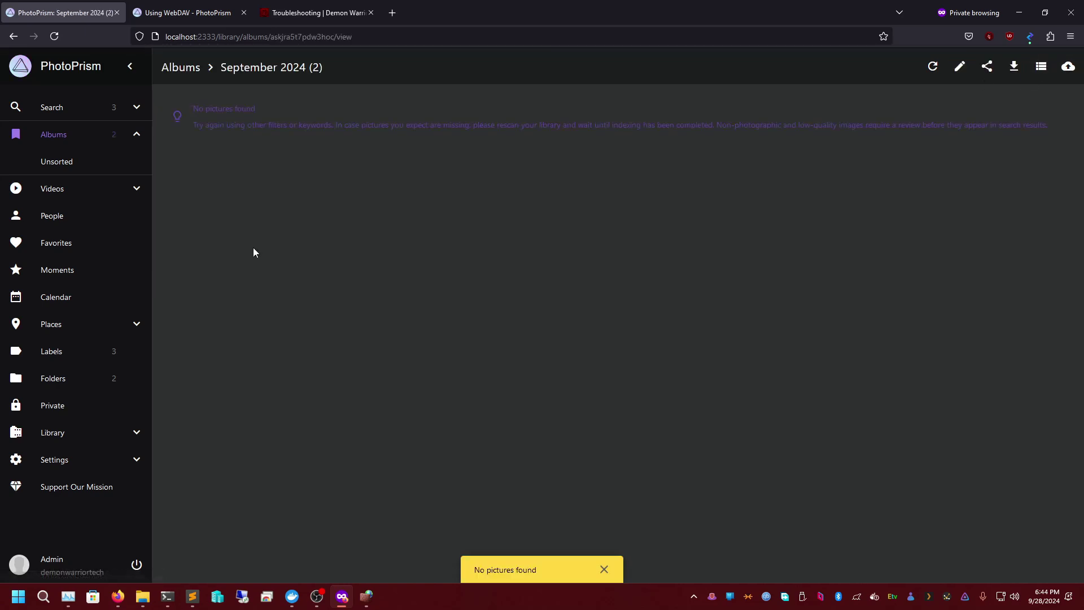
left_click(960, 67)
left_click_drag(536, 243, 385, 230)
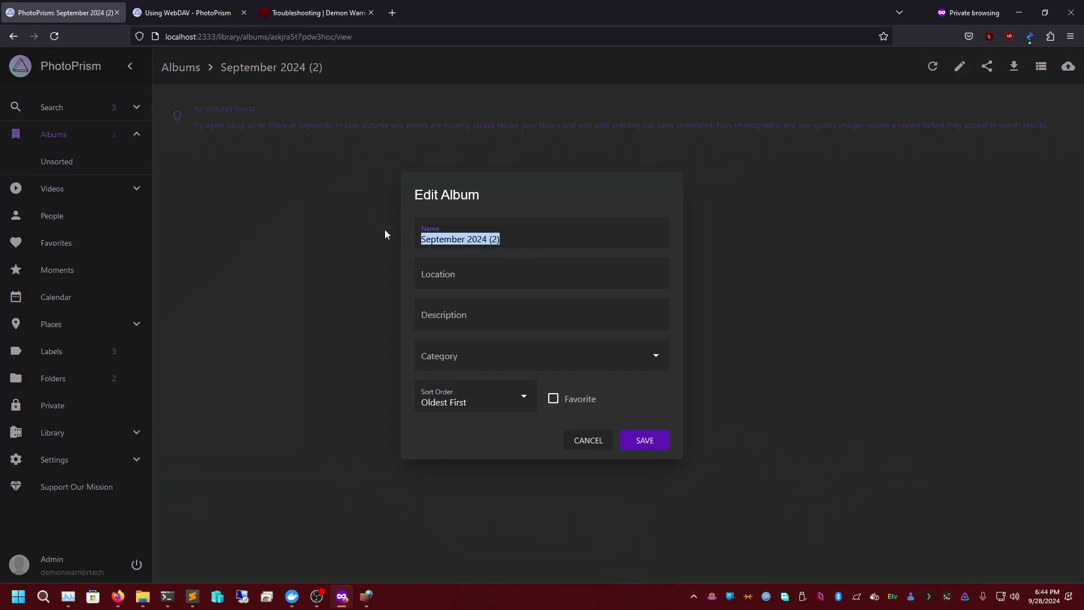
type("Family Mem")
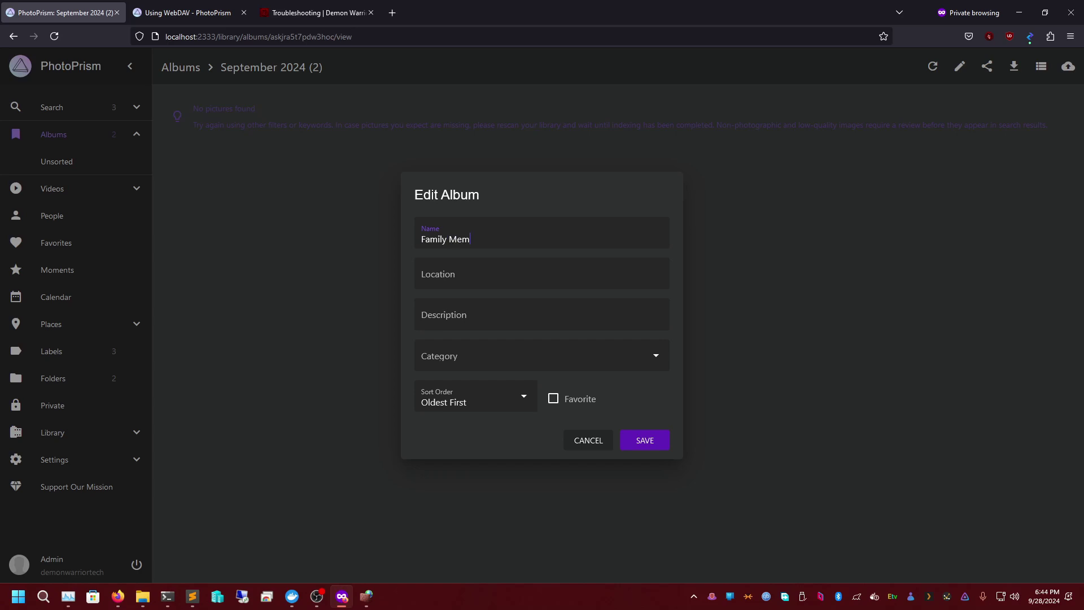
type("ories")
key("Tab")
key("Tab")
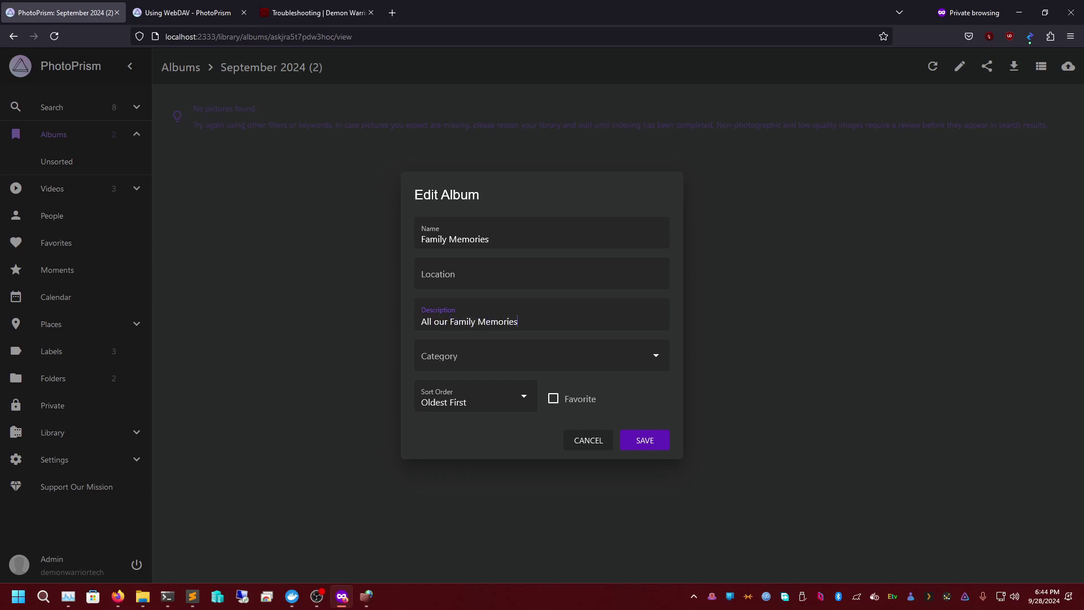
left_click(489, 346)
left_click(645, 440)
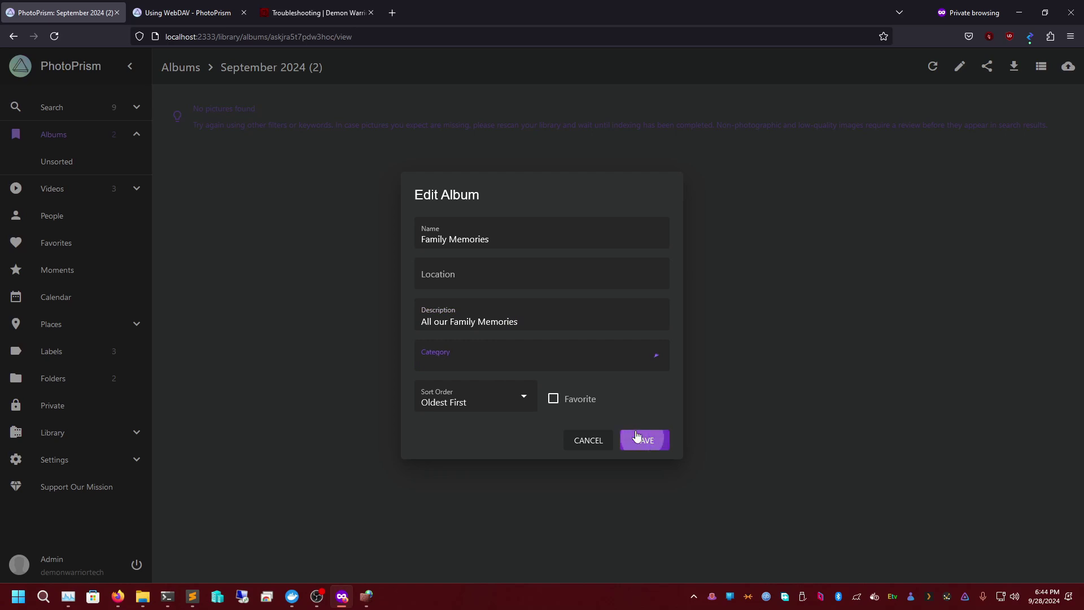
- Set the album's sort order to Newest First and save it
left_click(959, 79)
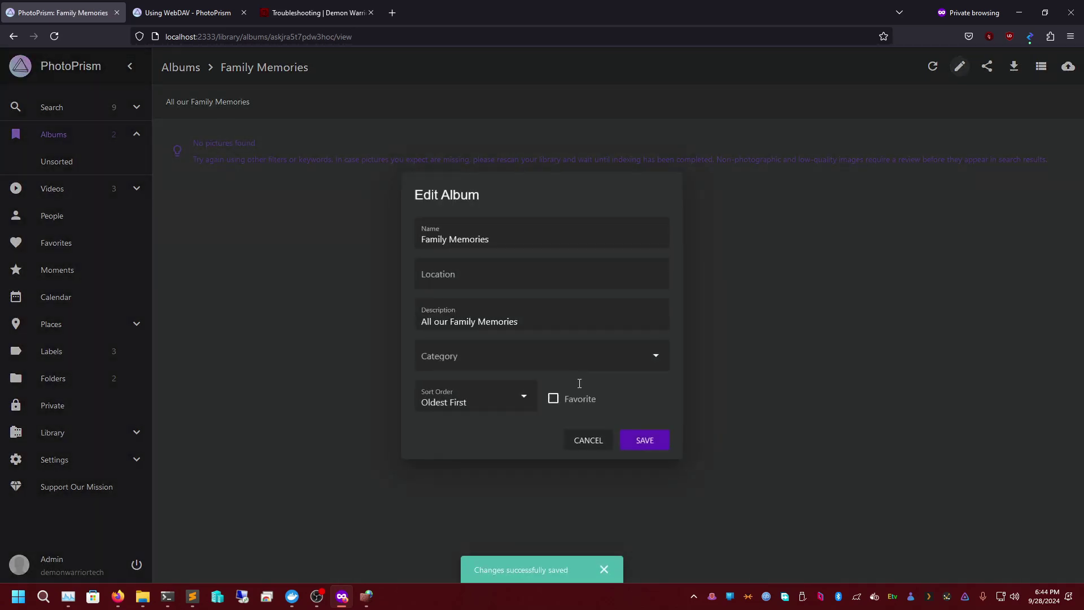
left_click(477, 405)
left_click(466, 370)
left_click(644, 440)
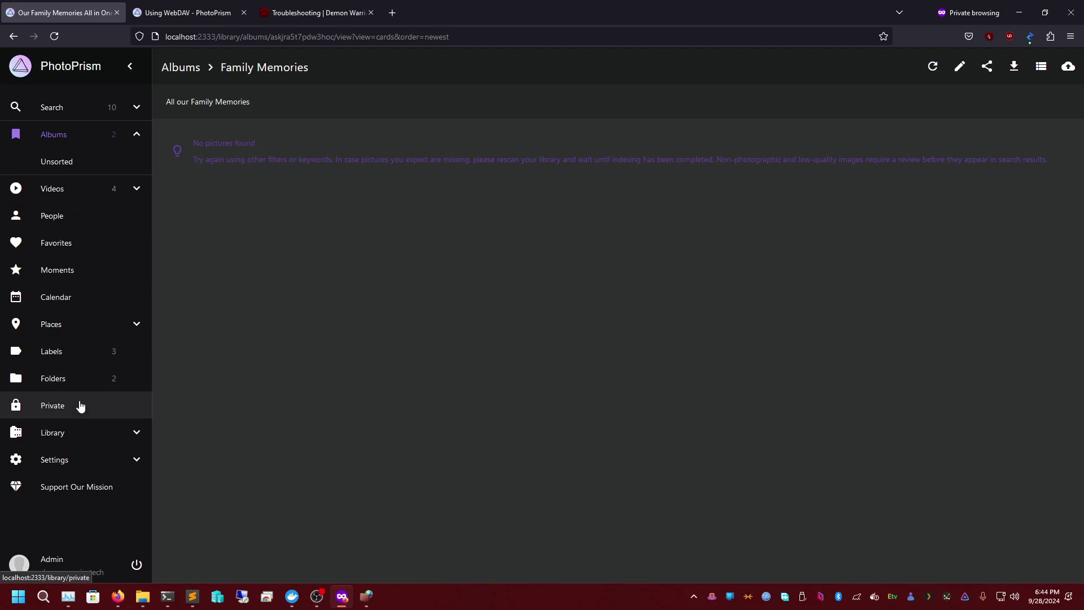
- Visit the Library page, then browse the Advanced, Library and Services settings tabs
left_click(85, 436)
left_click(133, 436)
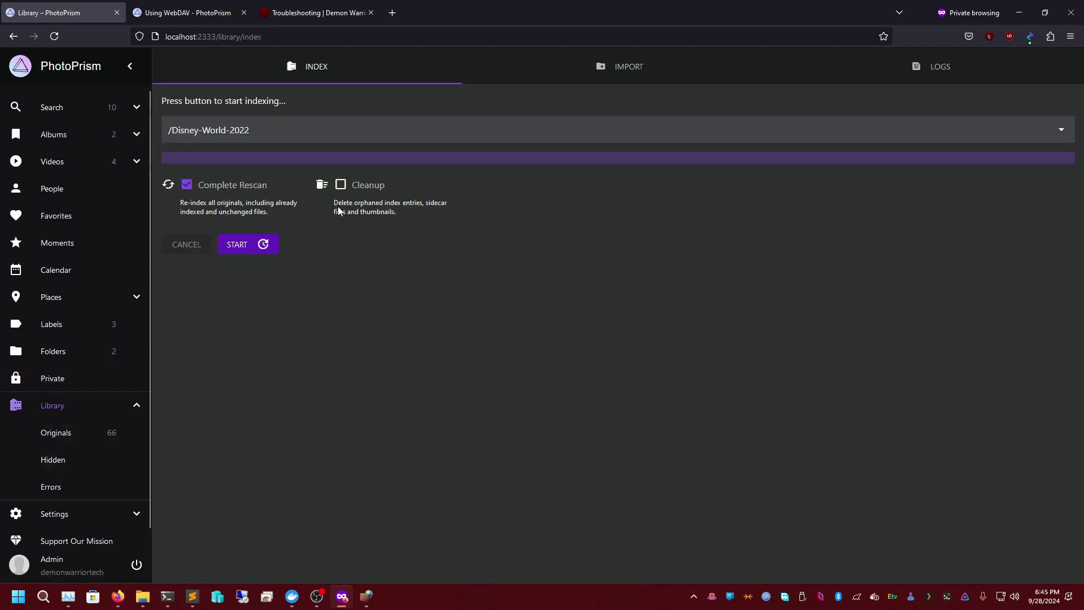
left_click(91, 523)
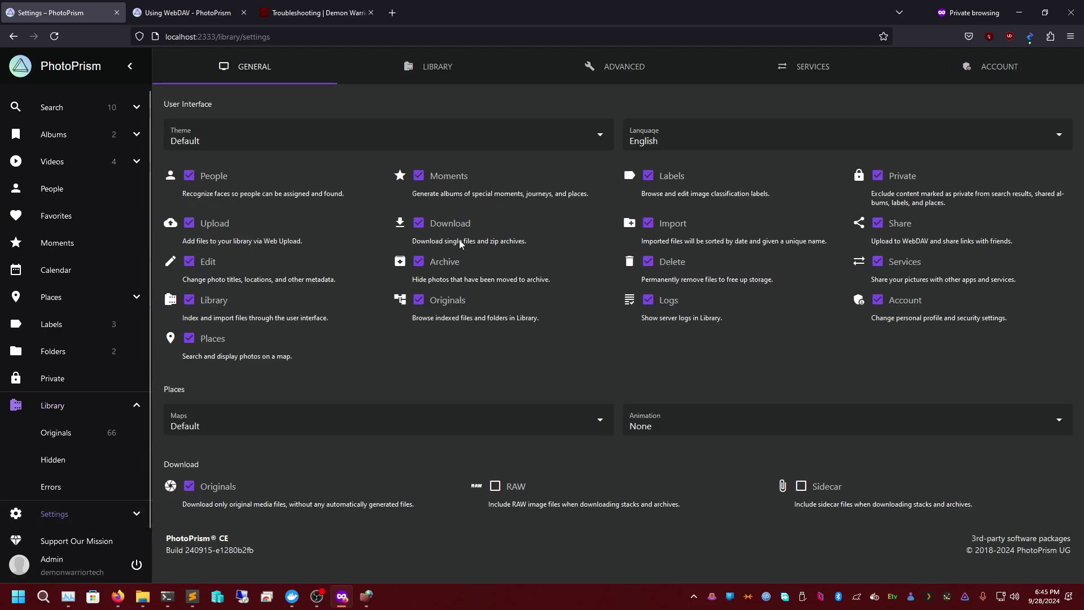
left_click(632, 75)
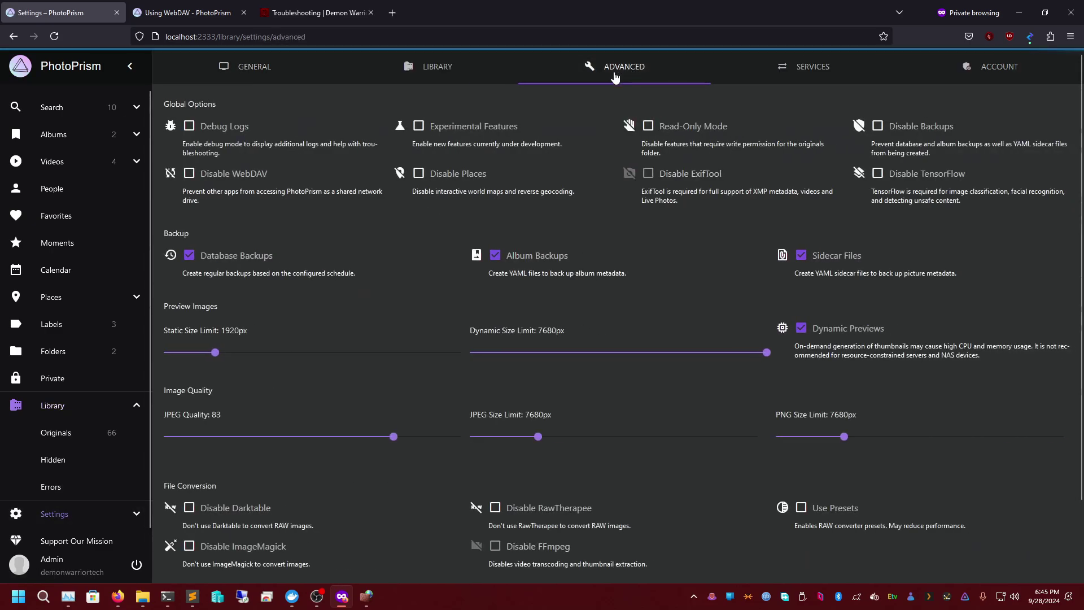
left_click(464, 79)
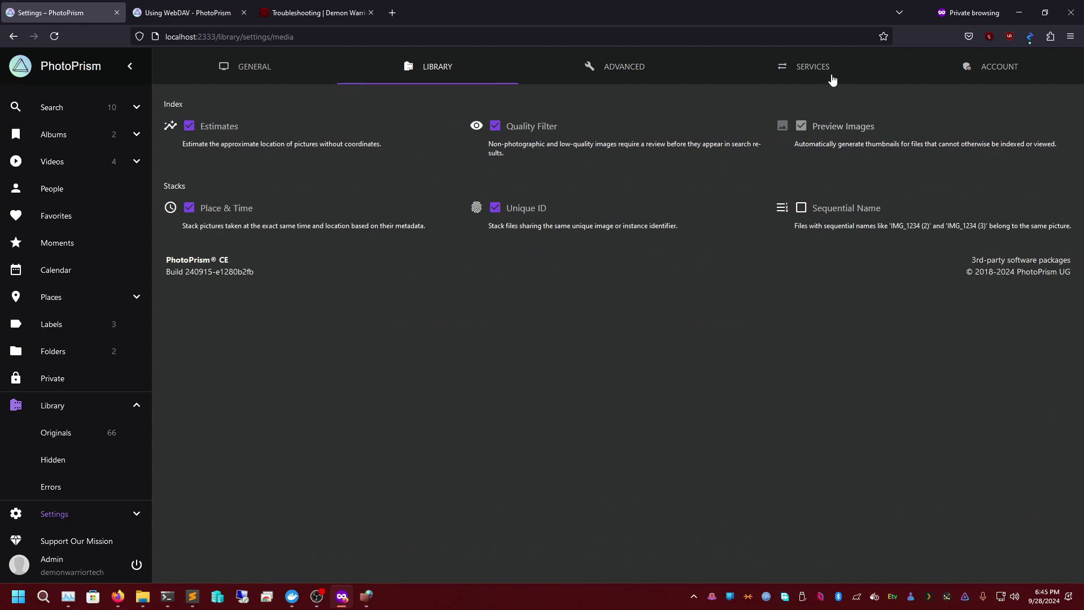
left_click(832, 79)
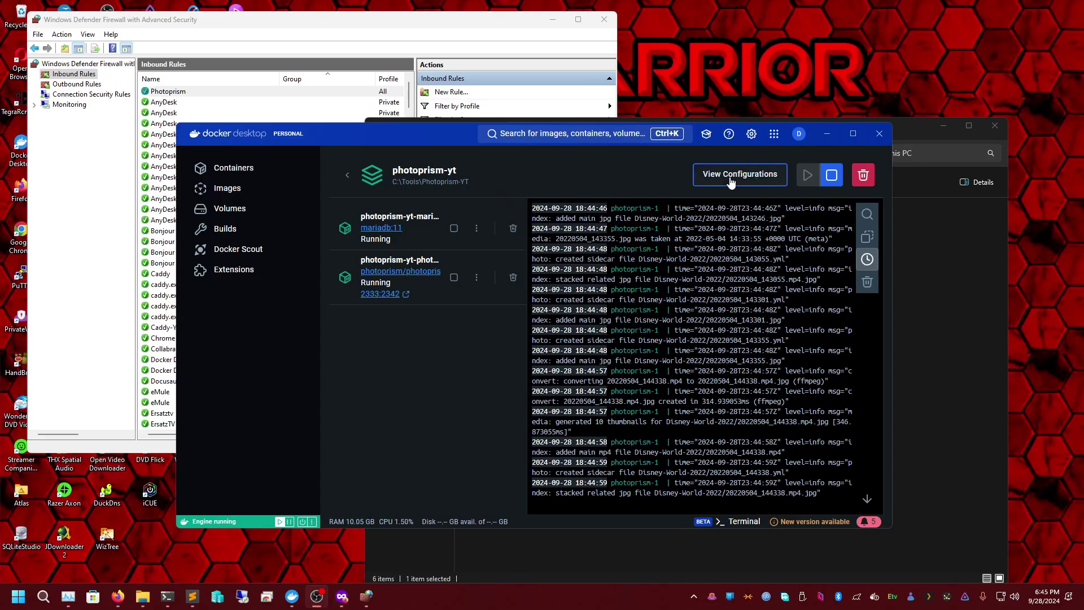
- List all containers and expand the caddy-yt stack to its caddy container
left_click(246, 171)
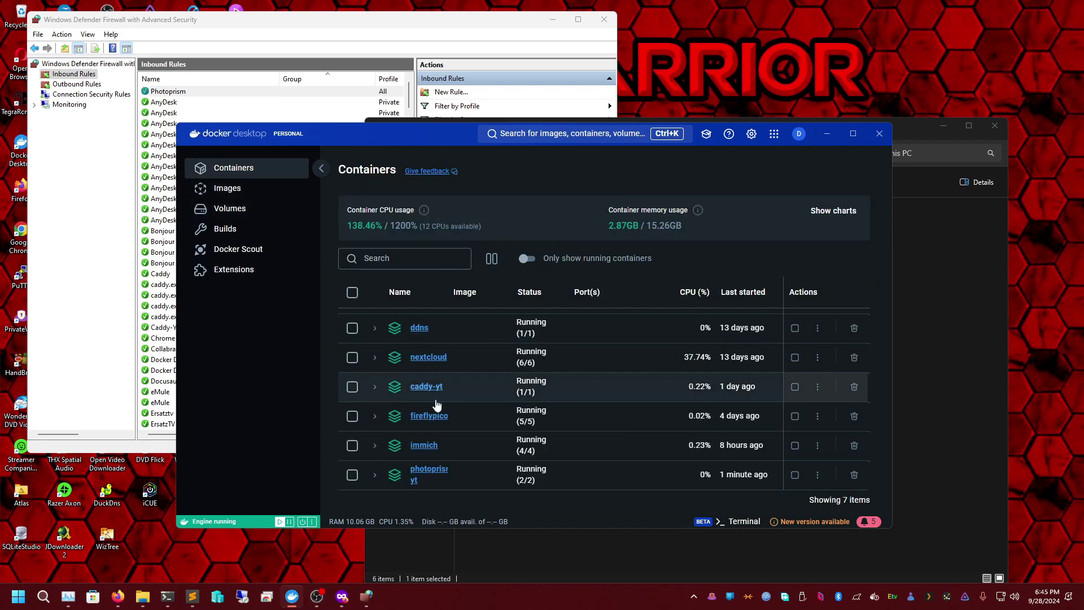
left_click(375, 387)
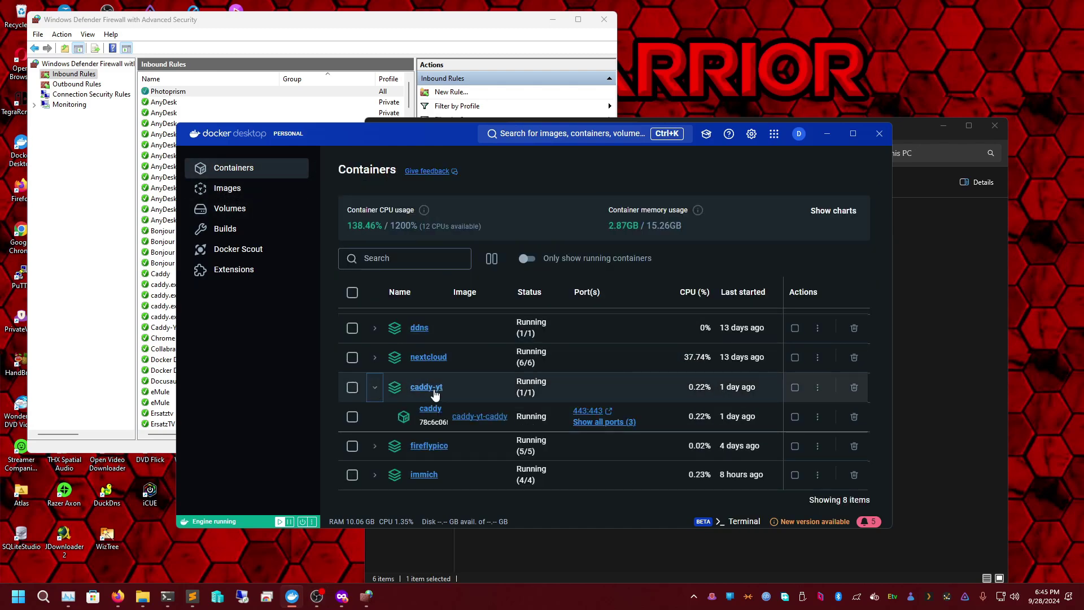
left_click(428, 388)
left_click(968, 341)
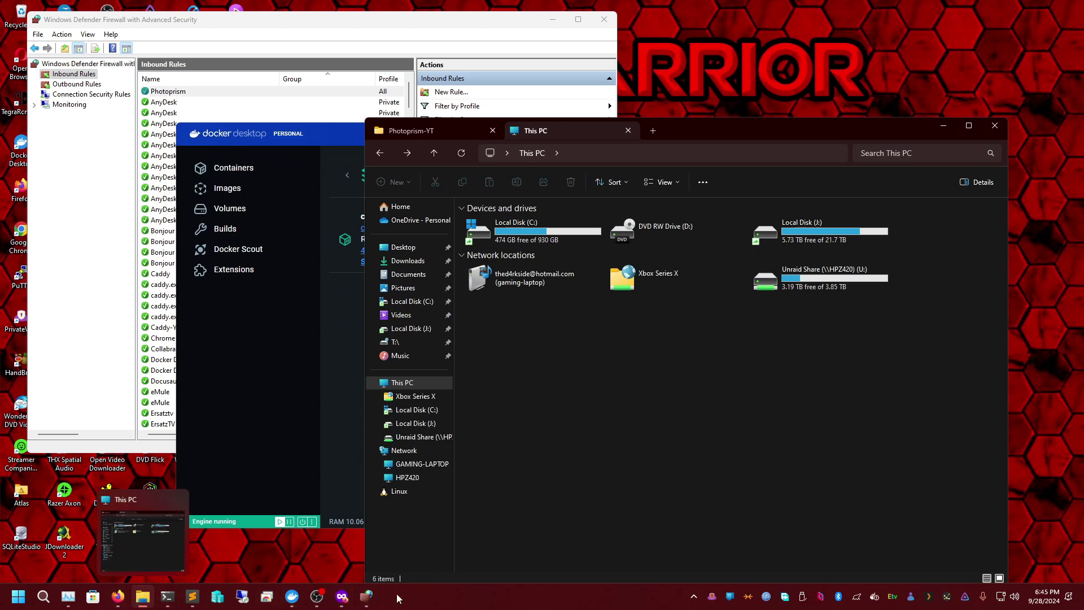
- Navigate to C:\Tools\Caddy-YT and briefly preview its docker-compose.yml in Sublime Text
mouse_move(130, 598)
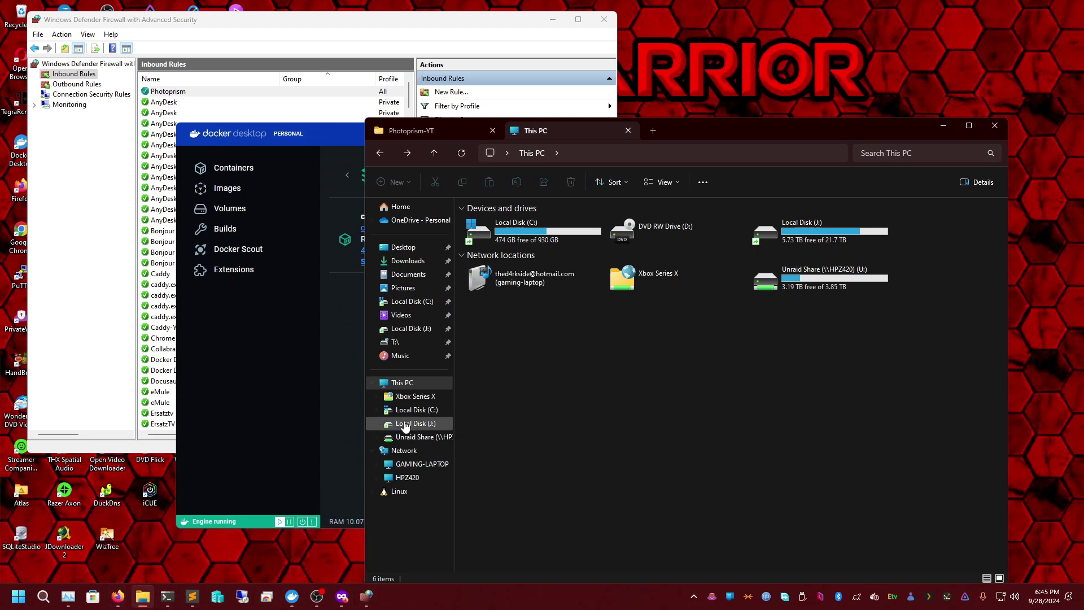
double_click(553, 220)
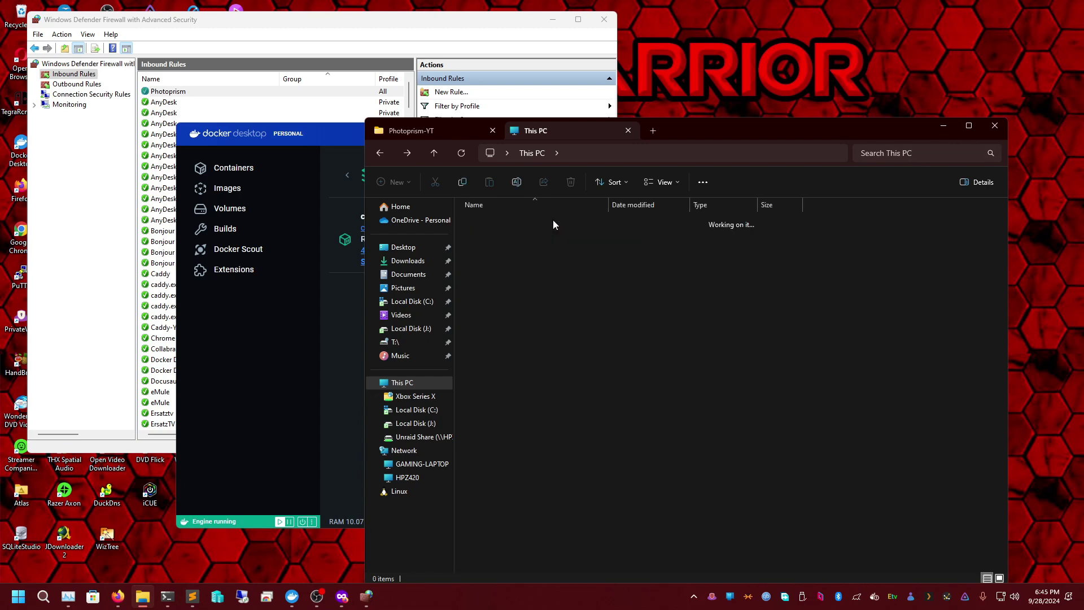
type("t")
key("Return")
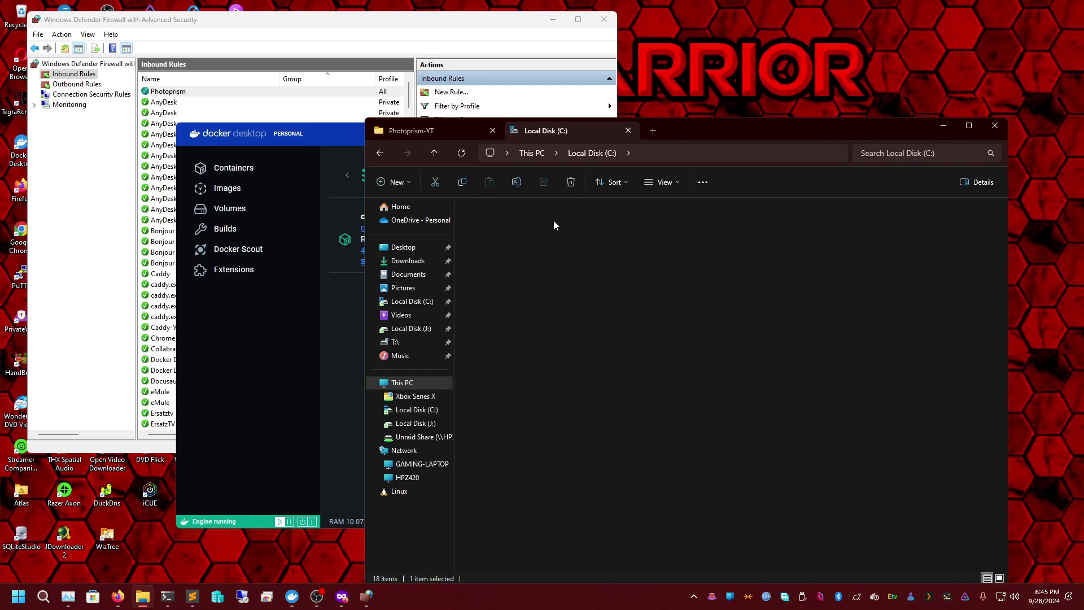
type("caddy-")
double_click(514, 295)
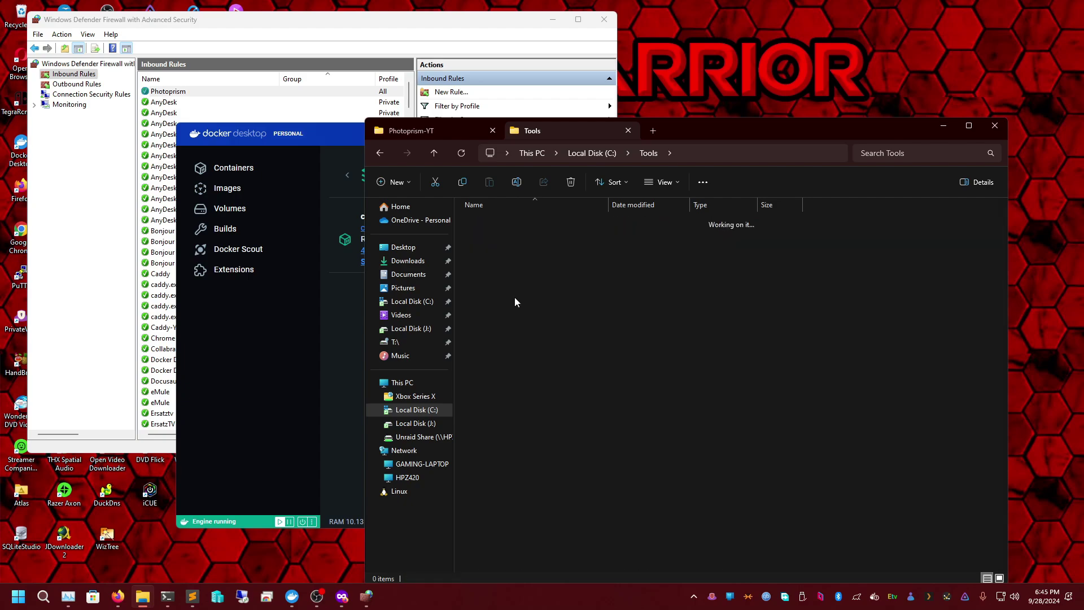
double_click(506, 232)
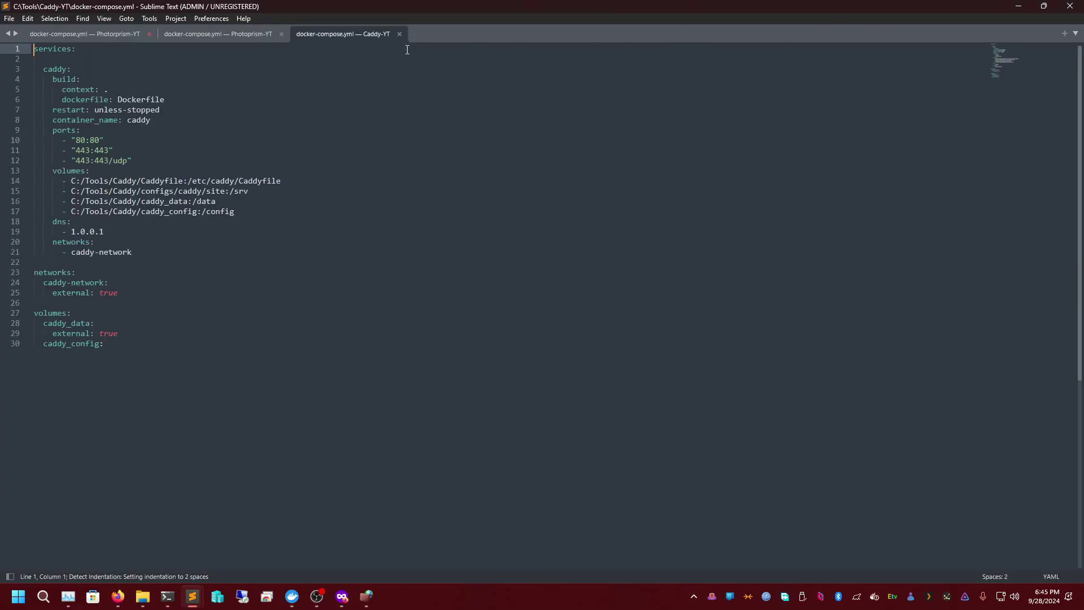
left_click(402, 33)
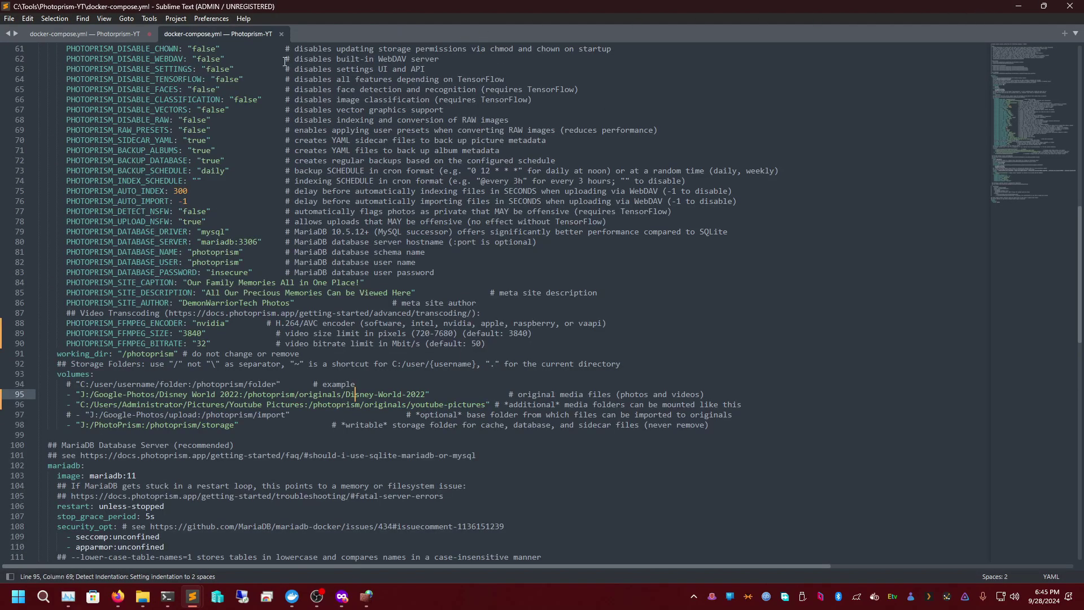
left_click(1019, 6)
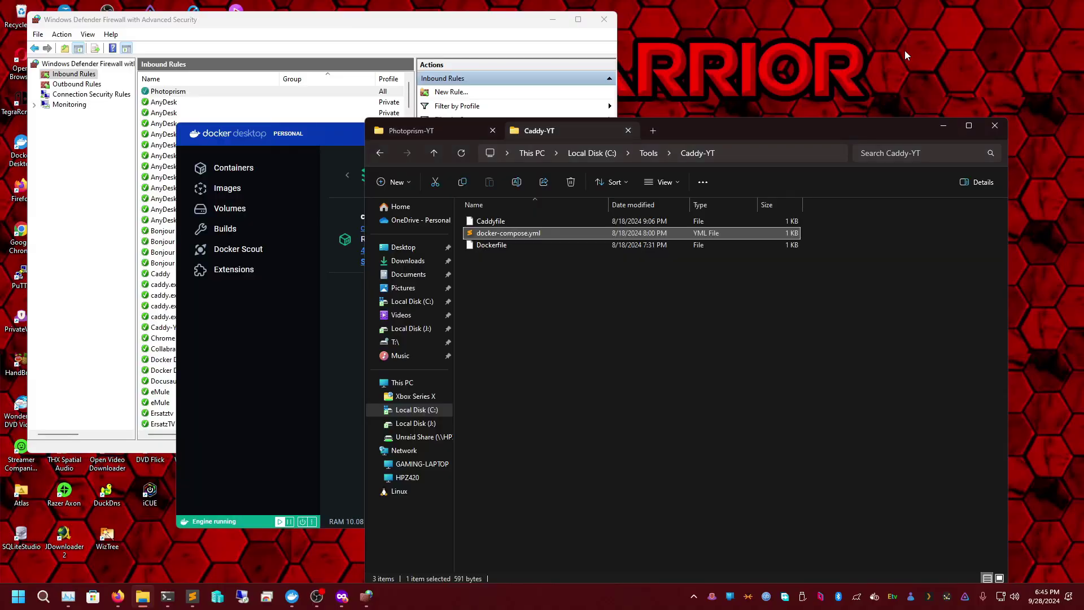
- Go from Tools into the Caddy folder and open its Caddyfile with Sublime Text
left_click(648, 153)
double_click(492, 280)
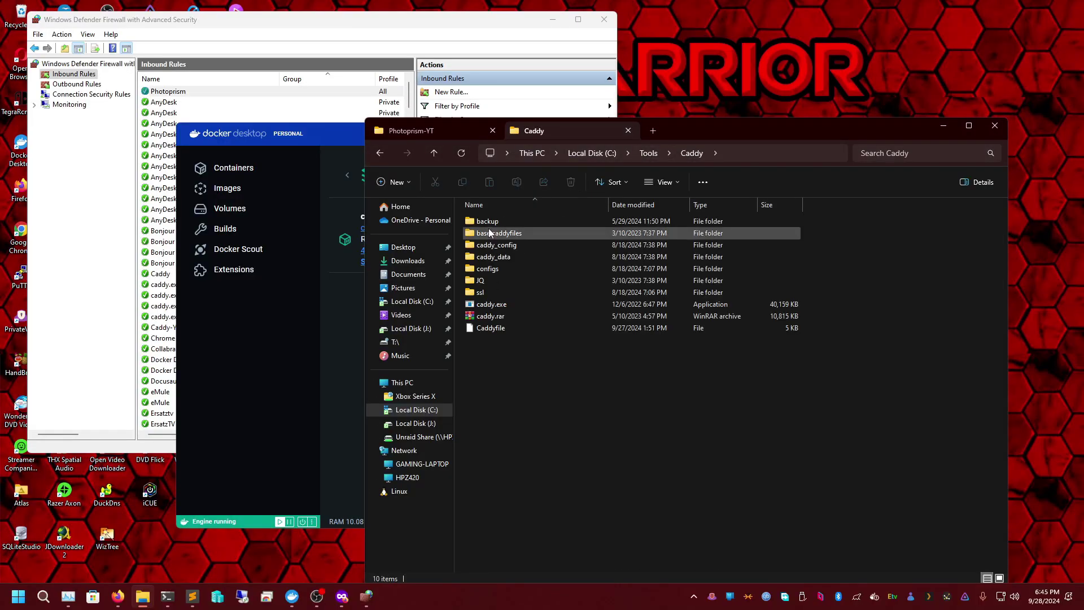
double_click(503, 329)
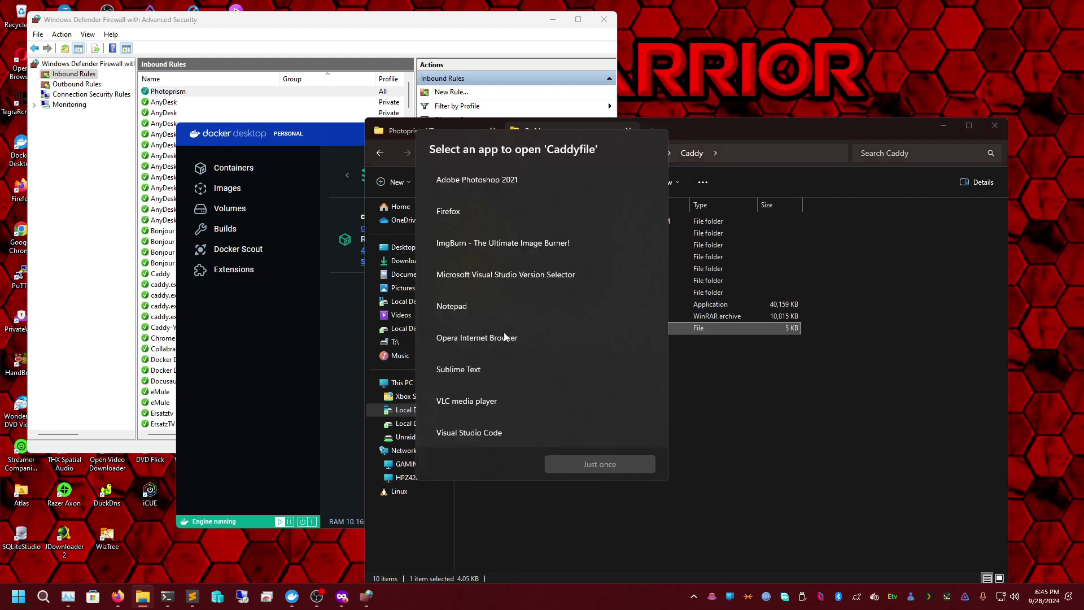
double_click(473, 368)
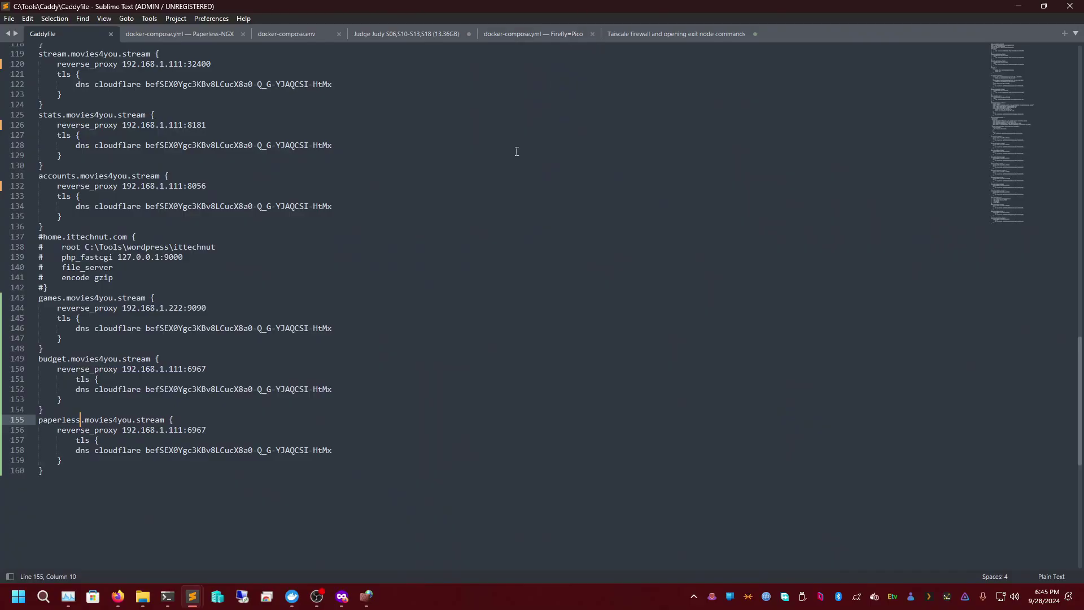
- Below the last Caddyfile block, add photoprism.demonwarriortech.com and paste a copy of the previous site block
scroll(120, 387, "down", 1)
left_click(120, 387)
key("Return")
type("photoprism.demonwarriortech.com")
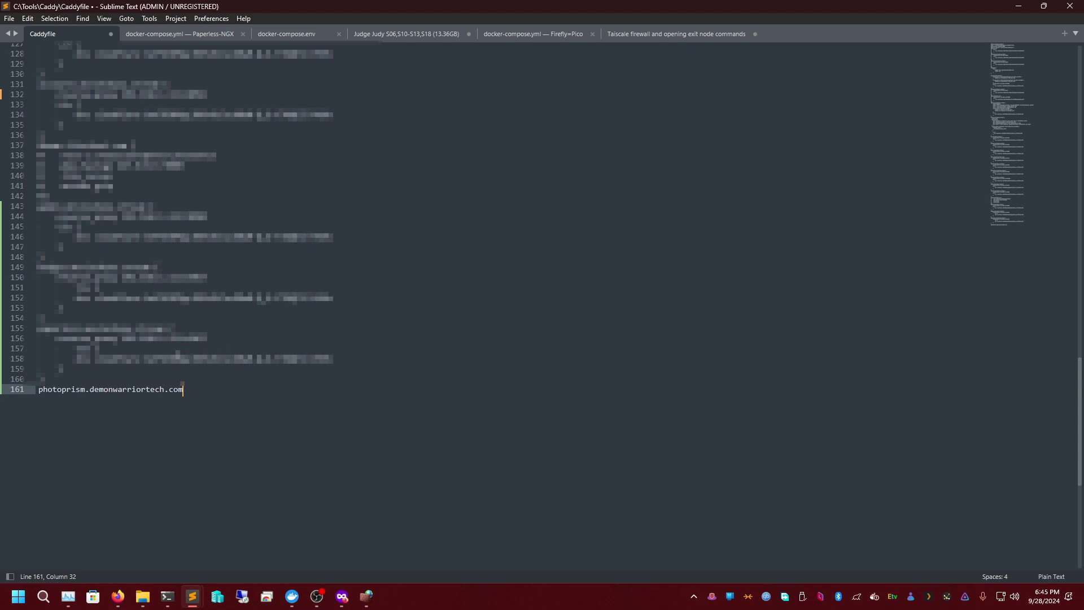
key("Return")
left_click_drag(51, 382, 37, 326)
key("ctrl+c")
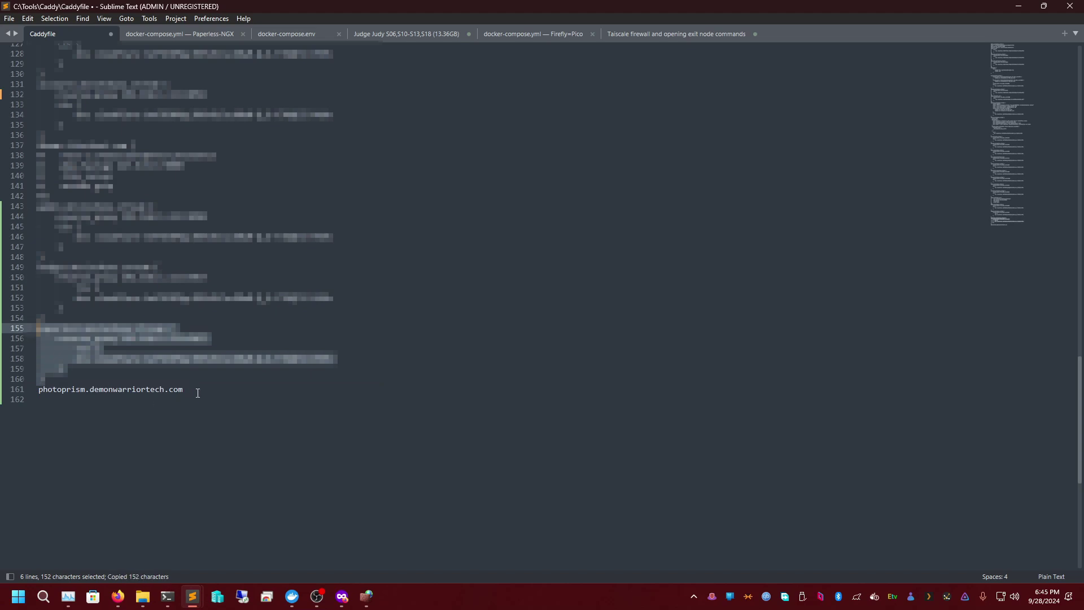
left_click(177, 431)
left_click(24, 389)
key("ctrl+v")
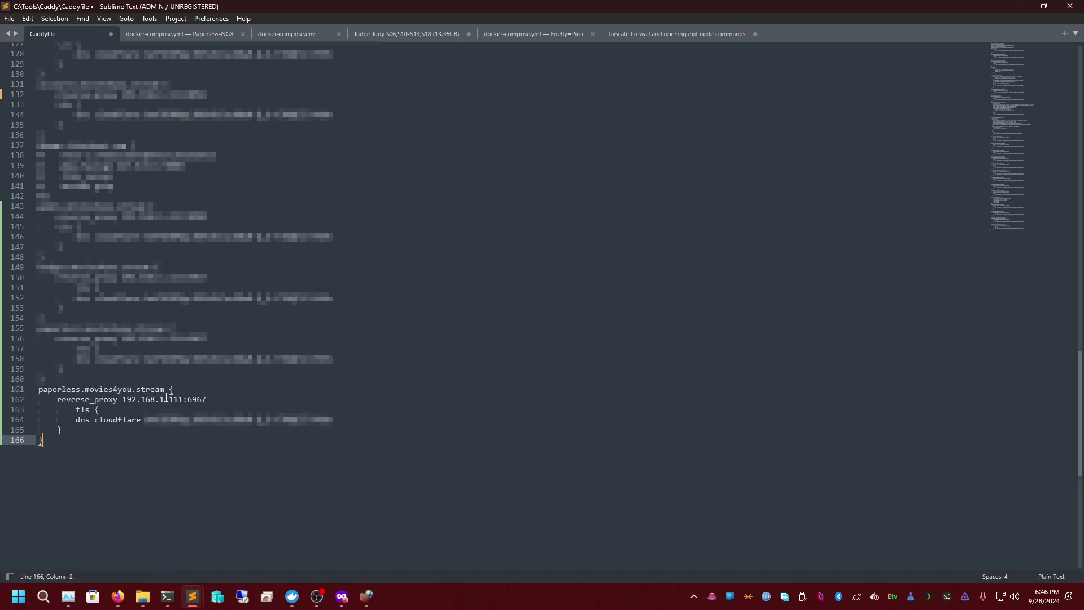
- Change the pasted block to photoprism.demonwarriortech.com proxying port 2333, and save the Caddyfile
double_click(196, 400)
type("2233")
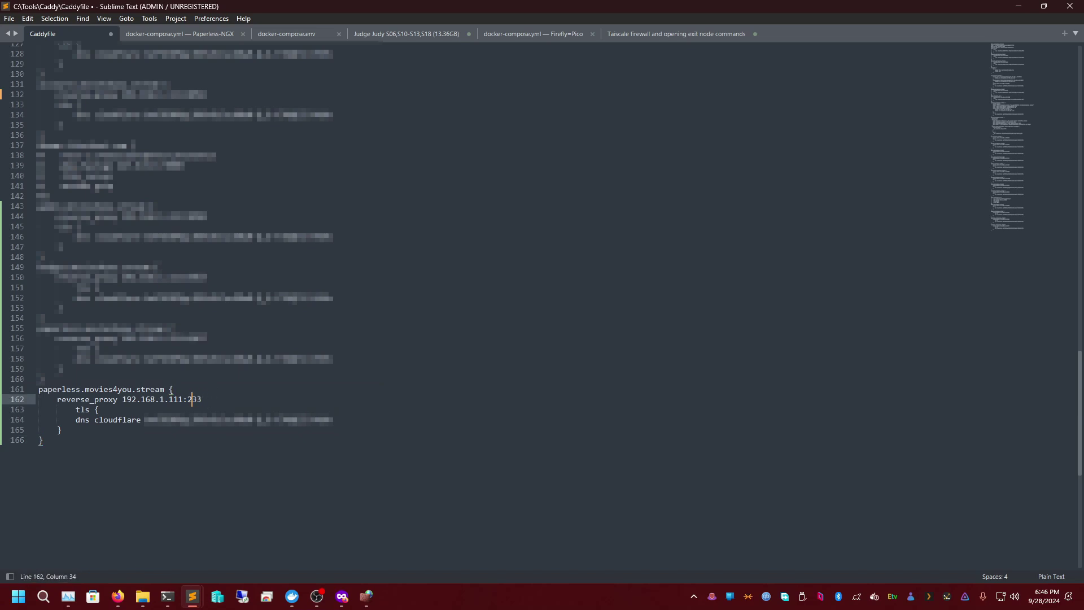
double_click(69, 390)
type("photoprism")
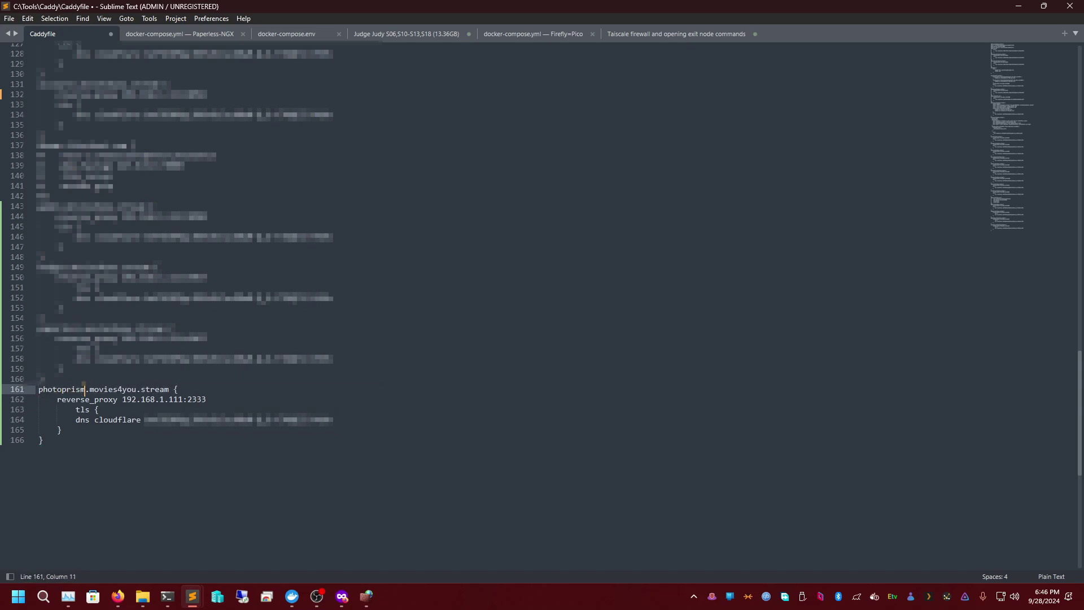
key("Right")
key("BackSpace")
key("BackSpace")
key("BackSpace")
key("BackSpace")
key("BackSpace")
key("BackSpace")
key("BackSpace")
key("BackSpace")
key("BackSpace")
key("BackSpace")
key("BackSpace")
key("BackSpace")
key("BackSpace")
key("BackSpace")
key("BackSpace")
key("BackSpace")
key("BackSpace")
type("demonwarriortech.com")
key("ctrl+s")
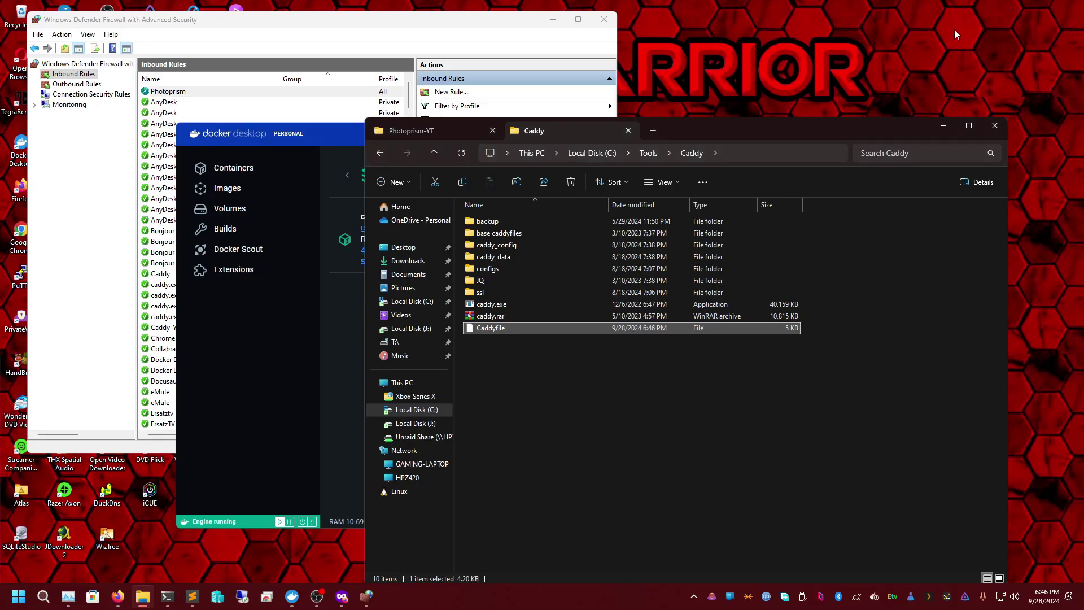
left_click(1018, 5)
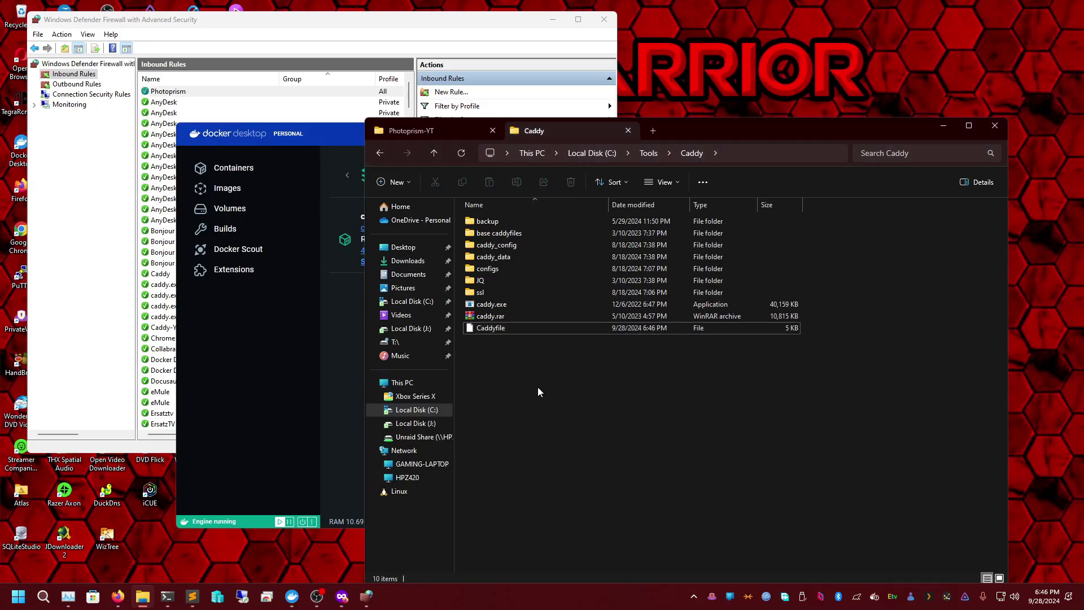
- Paste a networks block declaring caddy-network as external after 'driver: local', then save the compose file
left_click(117, 596)
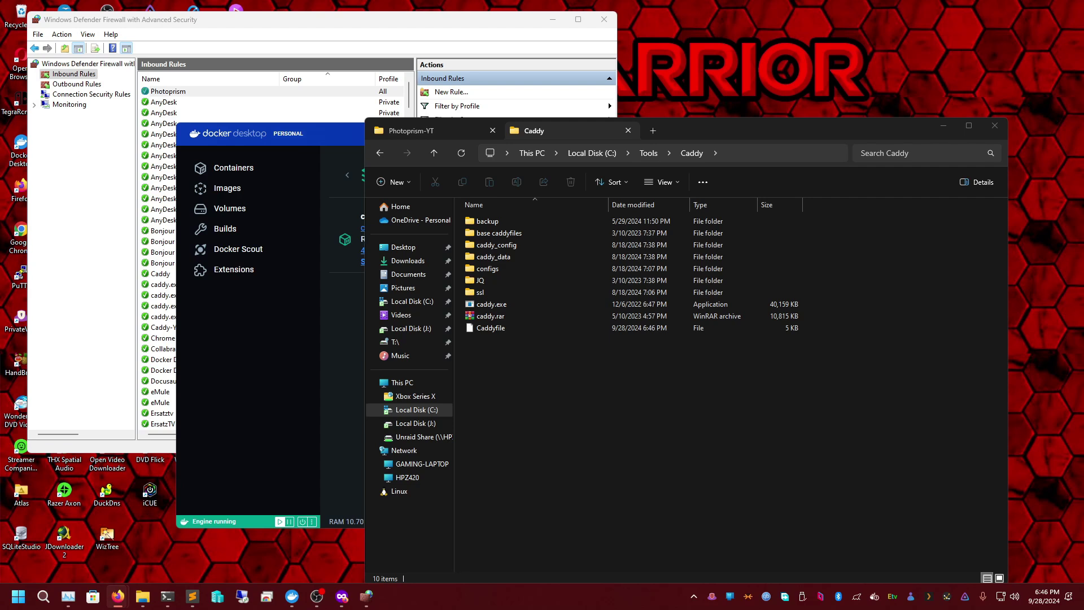
left_click(317, 595)
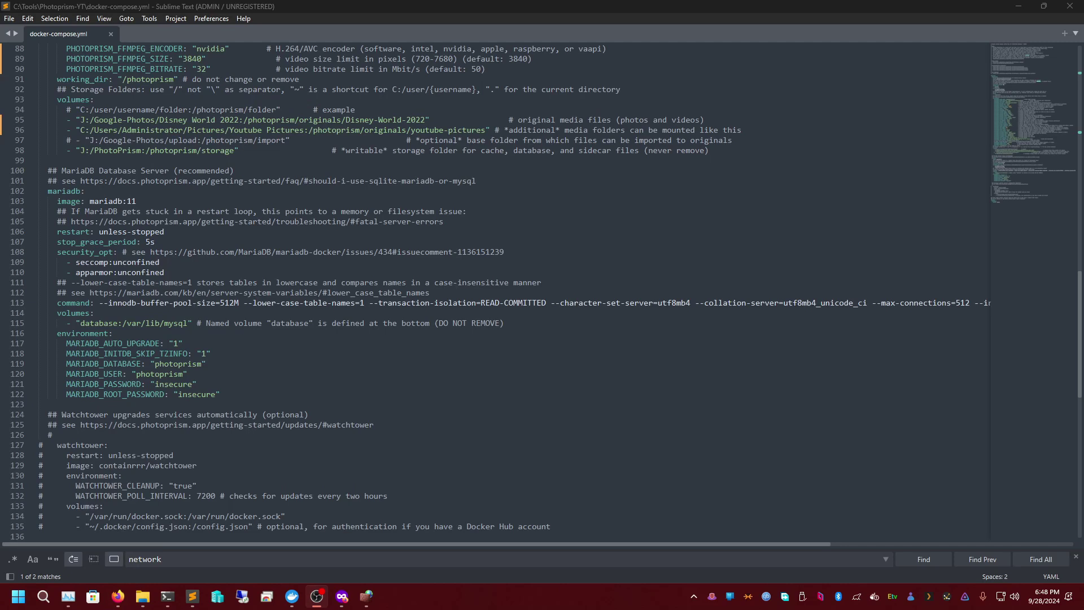
scroll(151, 330, "down", 10)
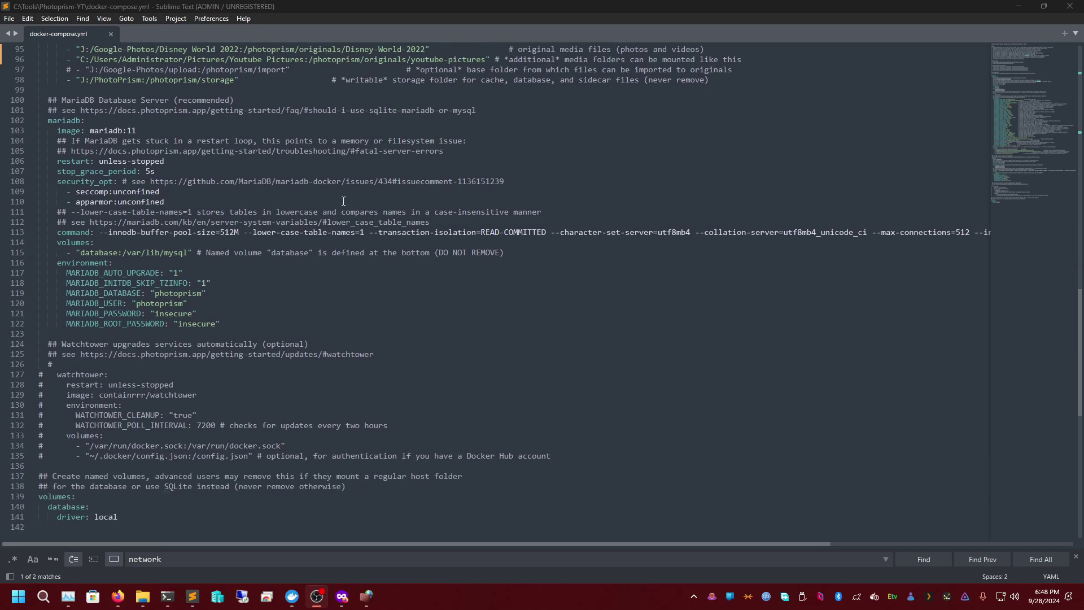
left_click(160, 310)
key("Return")
key("BackSpace")
key("BackSpace")
key("BackSpace")
key("Return")
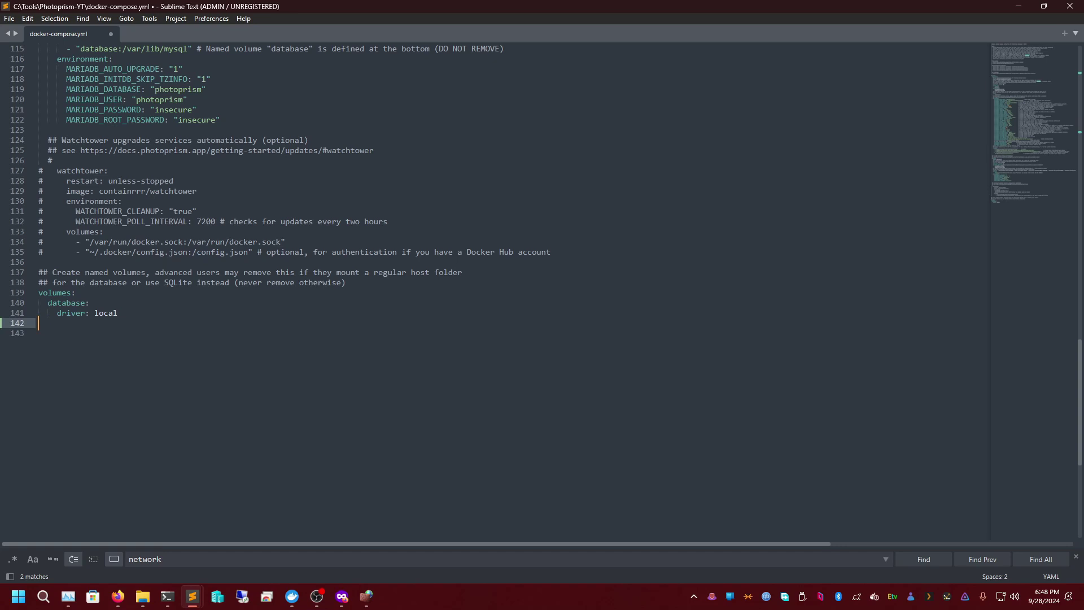
key("ctrl+v")
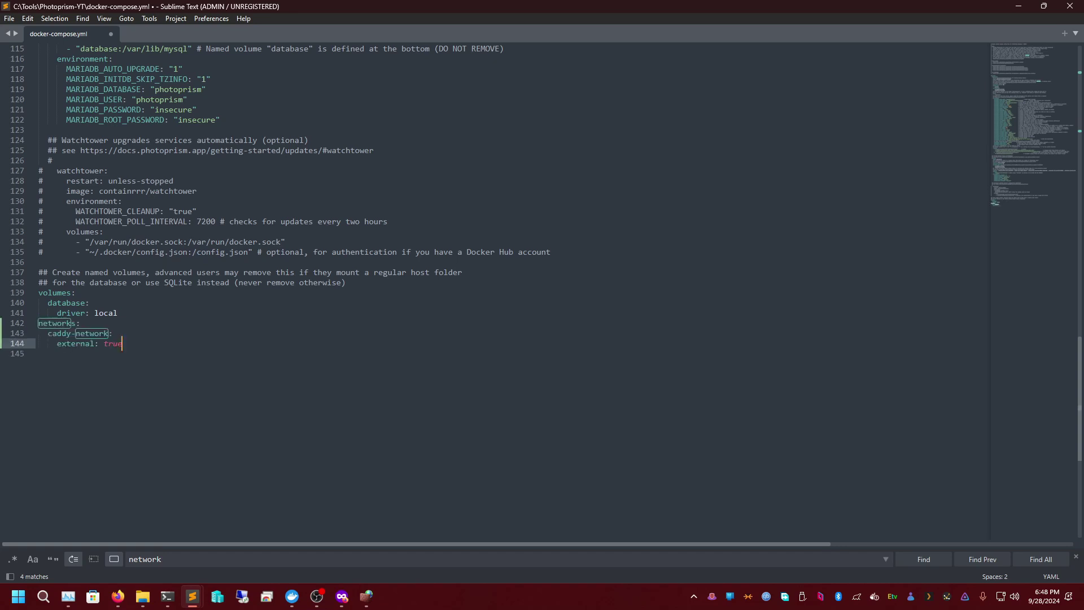
key("Up")
key("ctrl+l")
key("Escape")
key("ctrl+l")
left_click(149, 340)
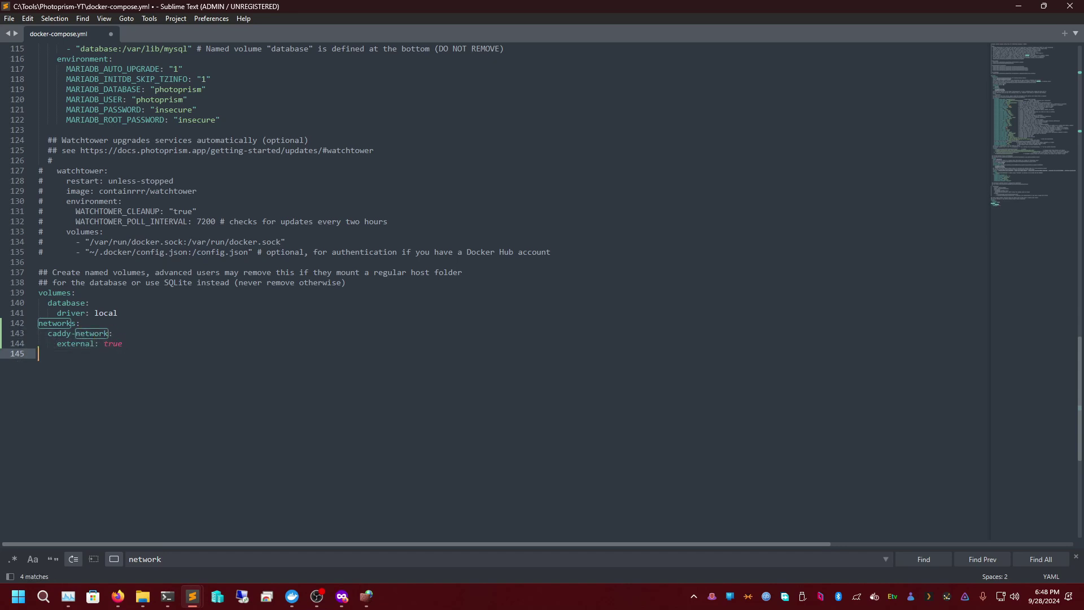
key("ctrl+s")
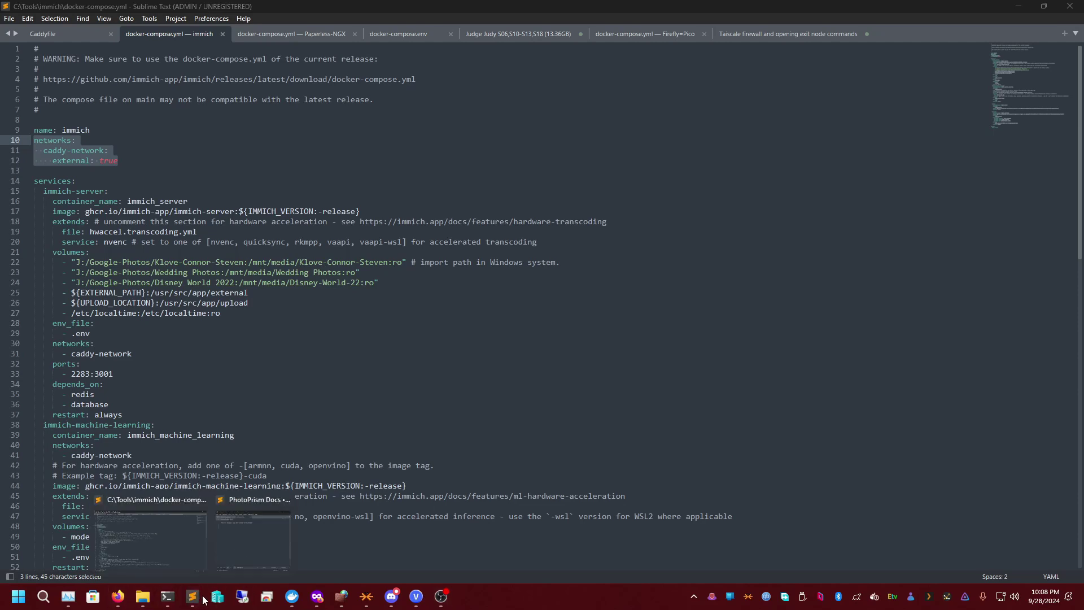
- Check the immich server's caddy-network entry, then find the next 'network' match in PhotoPrism's compose file
left_click(365, 370)
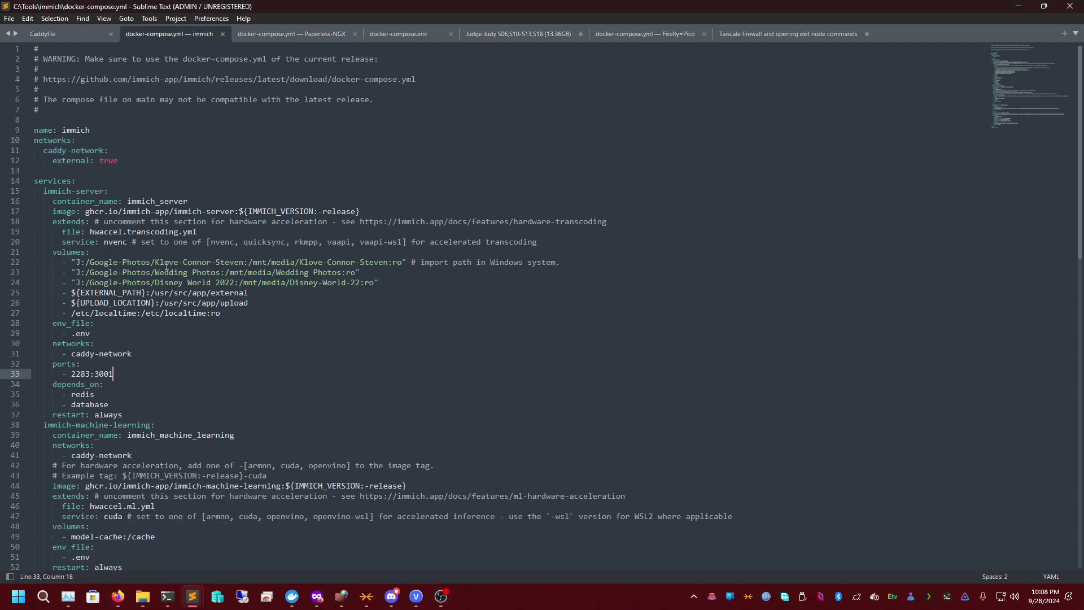
left_click(130, 353)
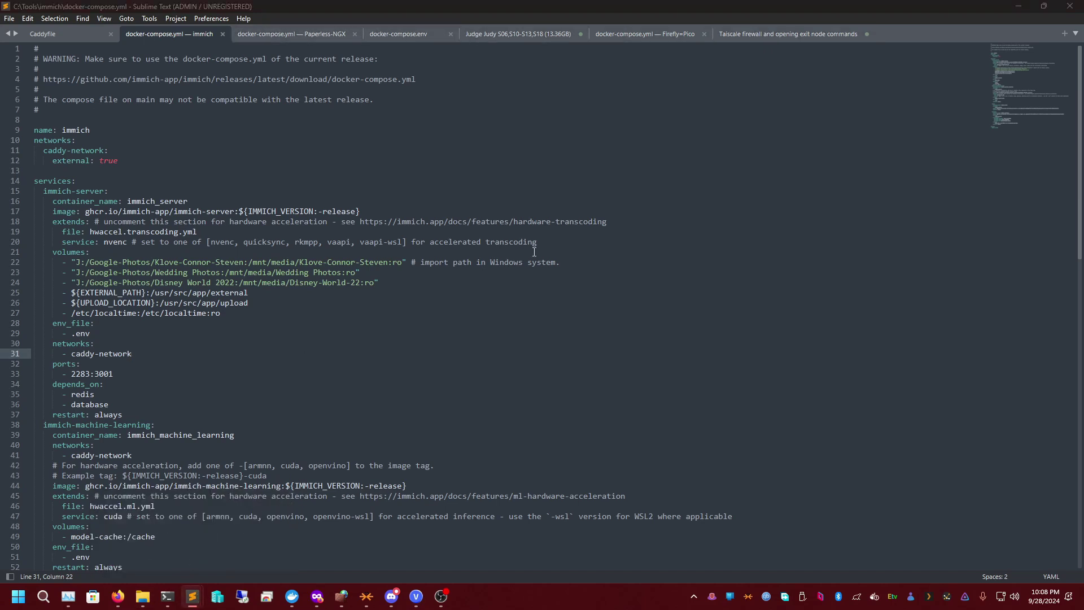
key("alt+Tab")
key("Return")
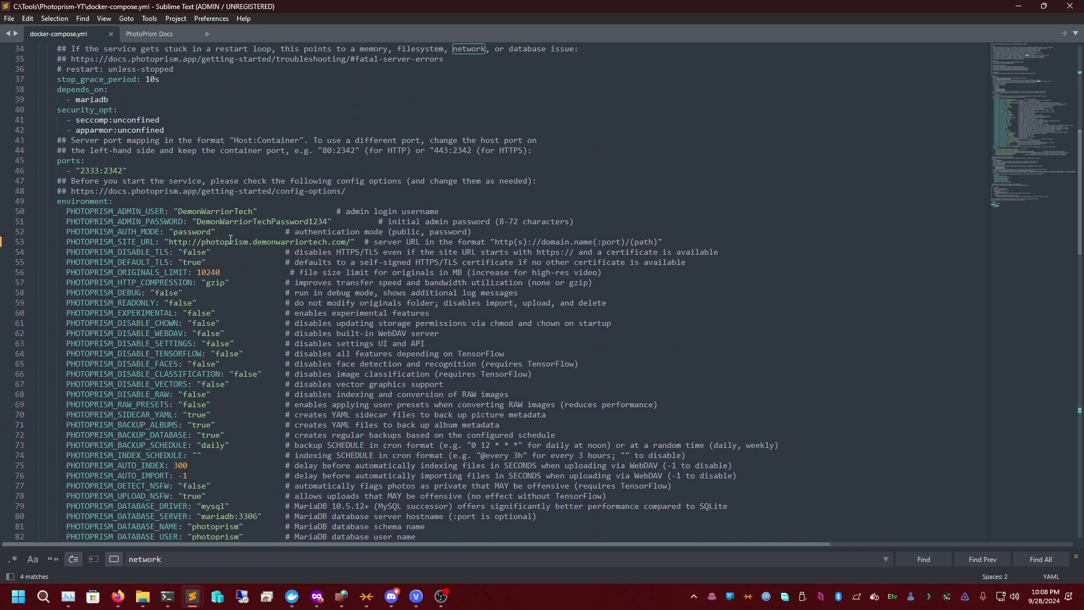
double_click(222, 243)
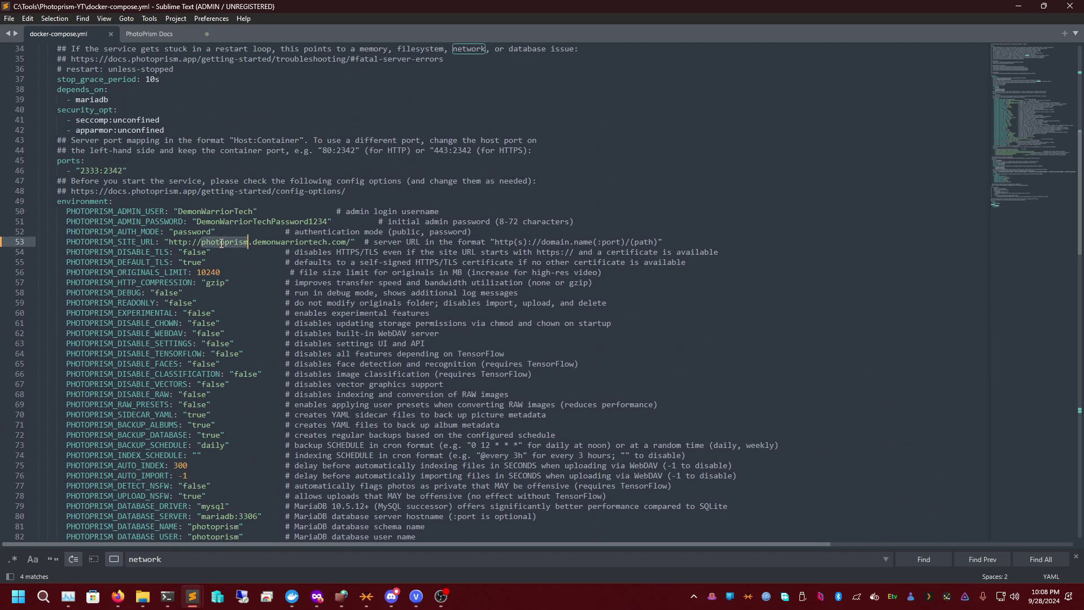
left_click(178, 242)
left_click(220, 243)
double_click(220, 244)
double_click(284, 244)
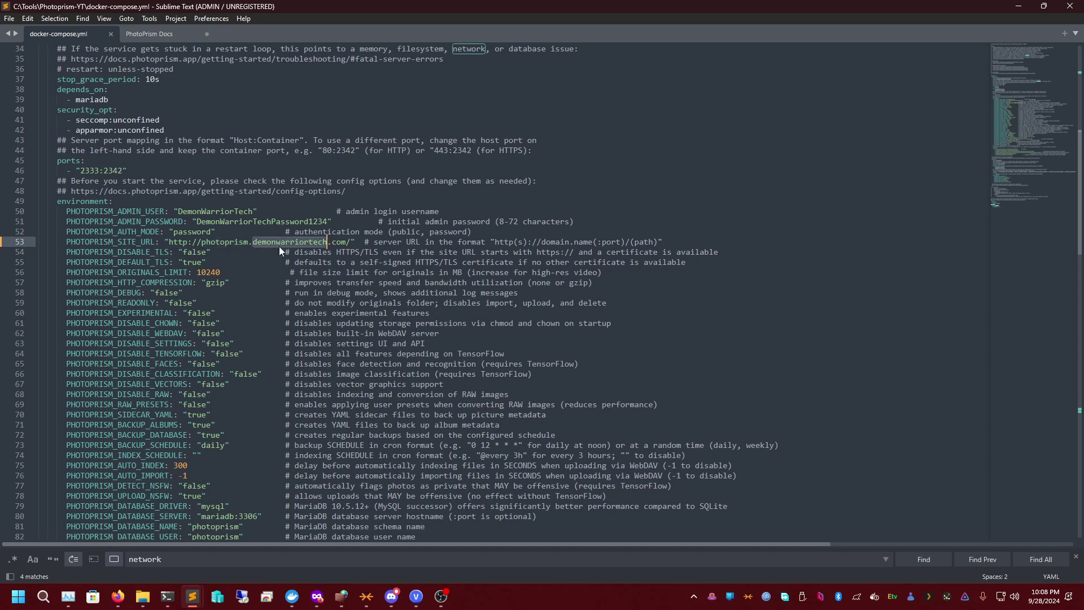
left_click(333, 242)
double_click(339, 242)
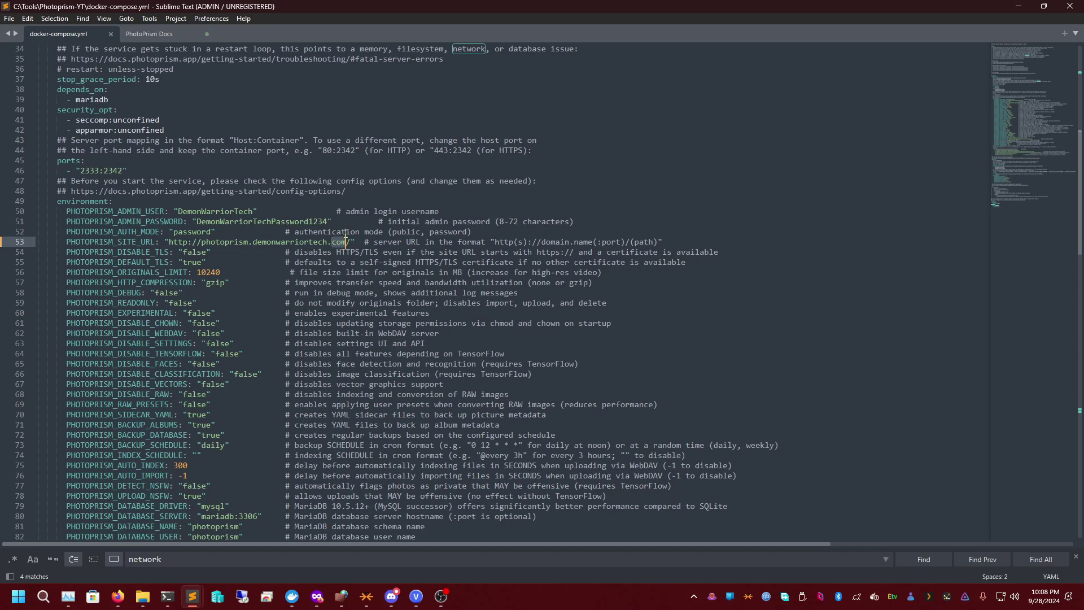
double_click(234, 242)
double_click(286, 242)
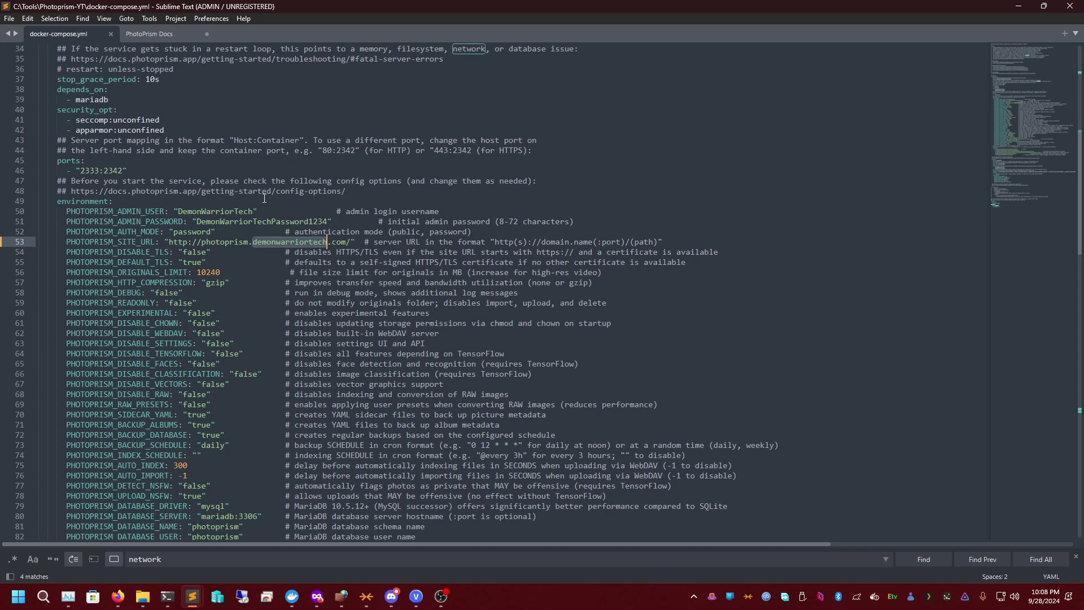
double_click(227, 243)
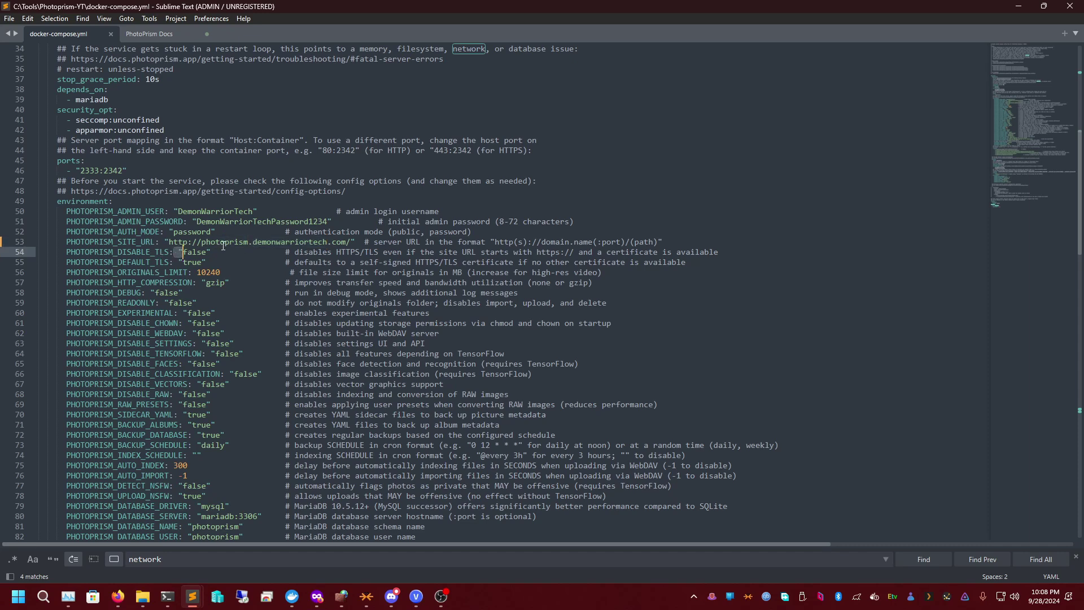
double_click(277, 244)
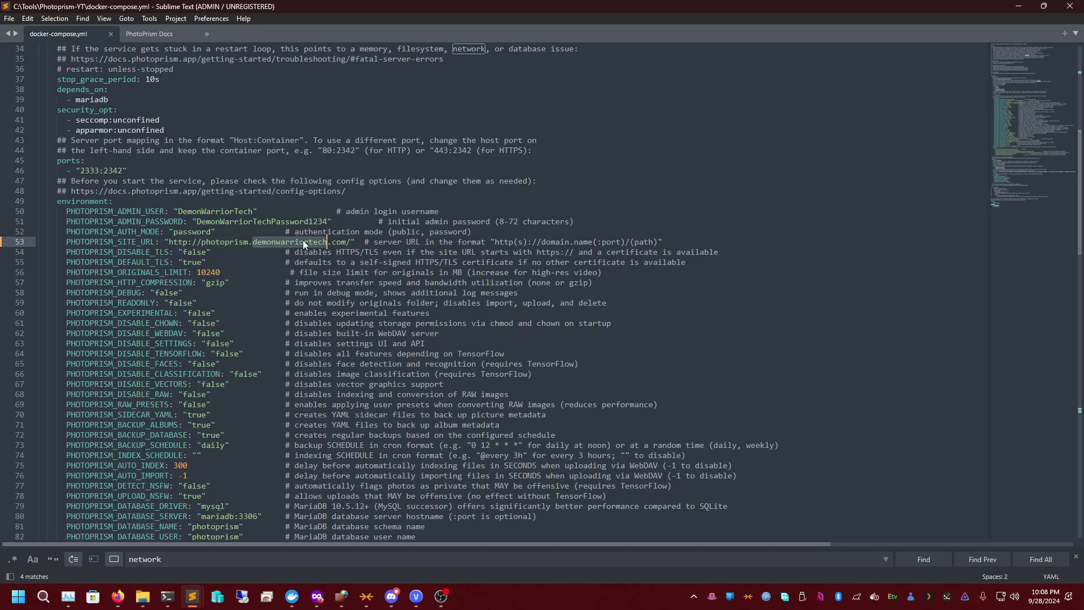
double_click(340, 243)
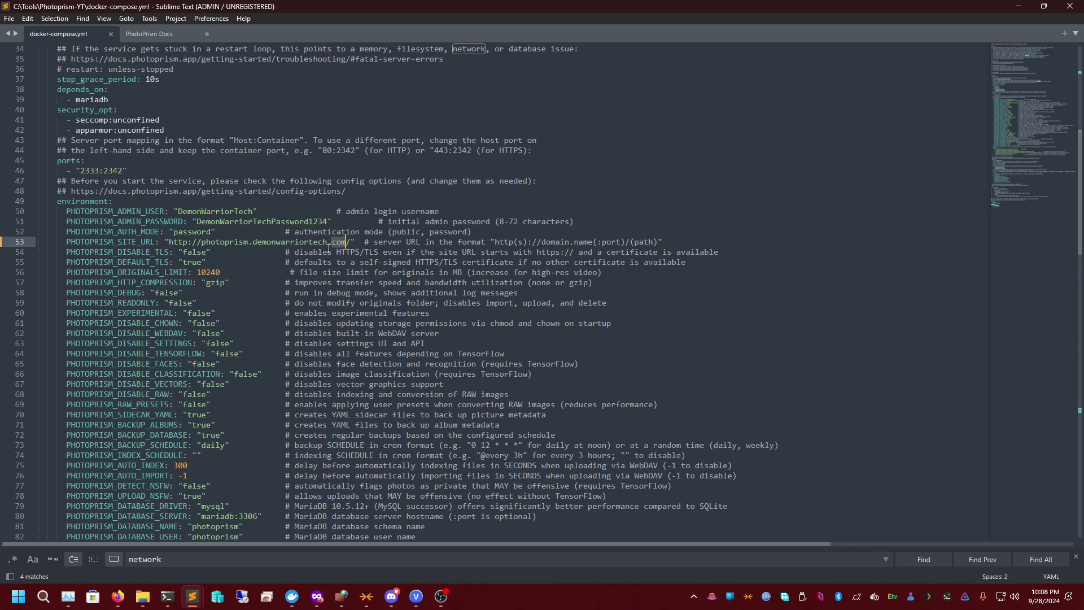
left_click(347, 243)
double_click(194, 251)
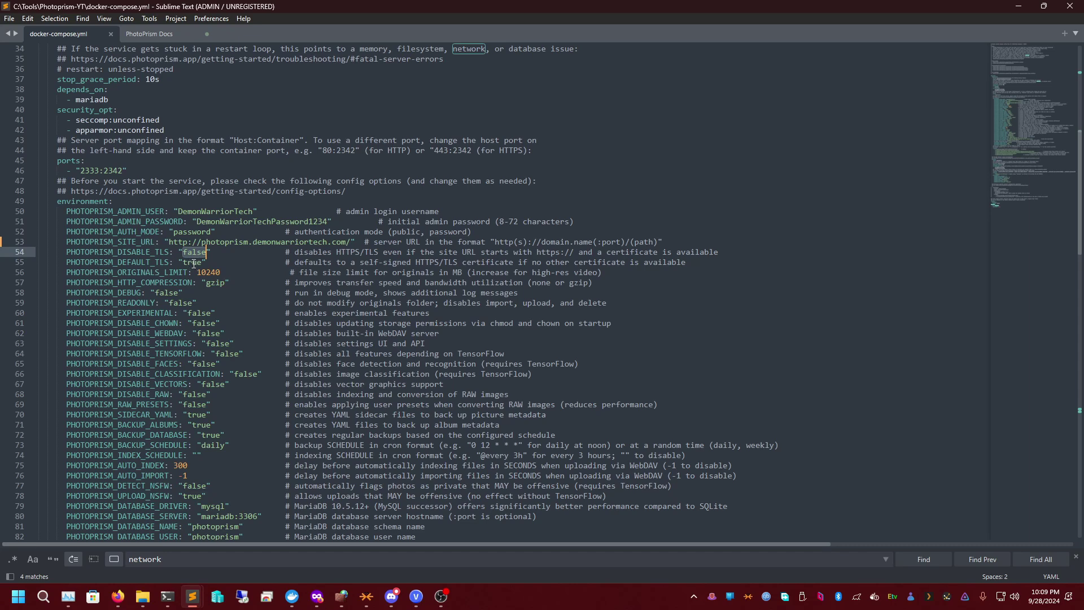
double_click(194, 263)
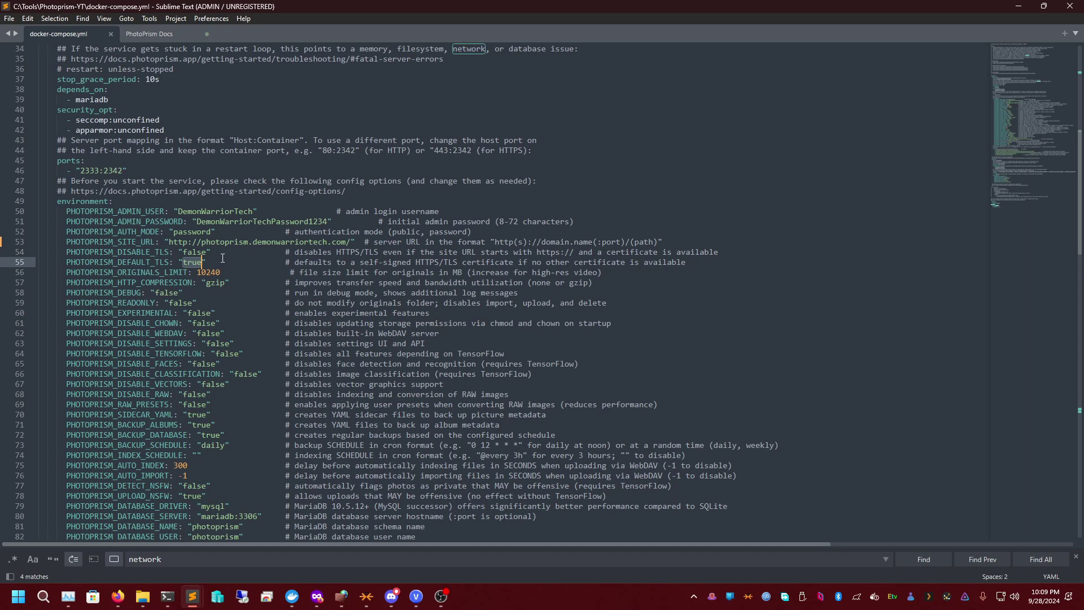
double_click(190, 252)
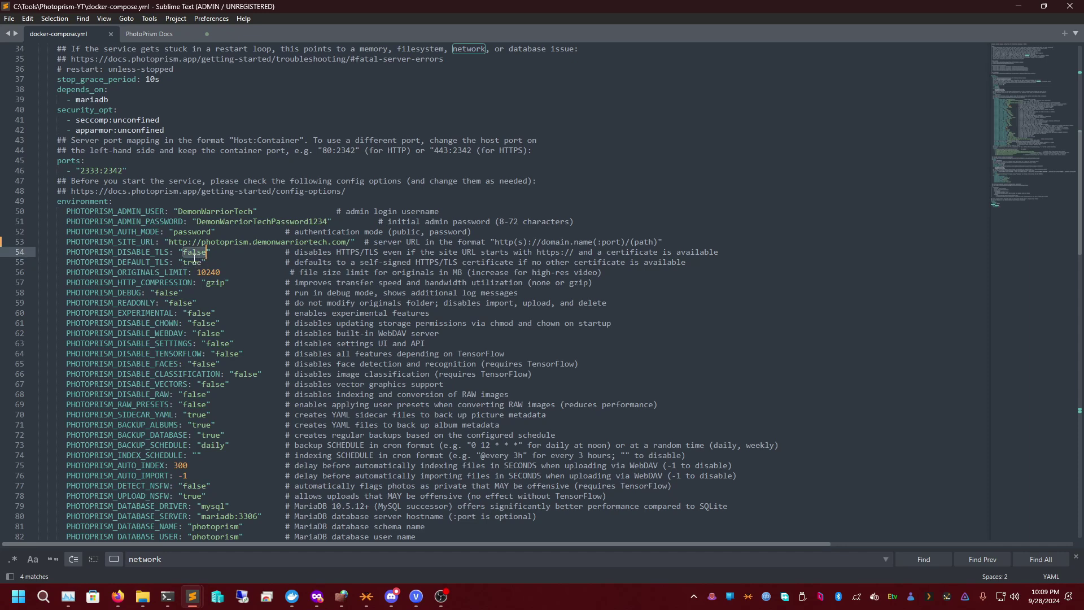
left_click(194, 258)
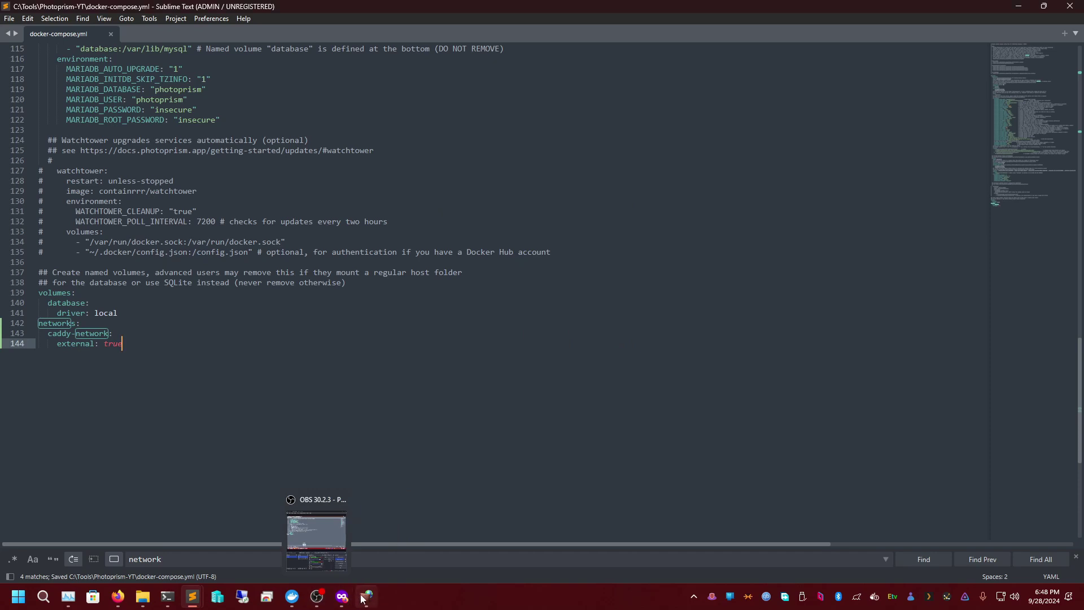
- Rerun docker compose down, then docker compose up -d to restart the PhotoPrism stack
left_click(167, 597)
key("Up")
key("Up")
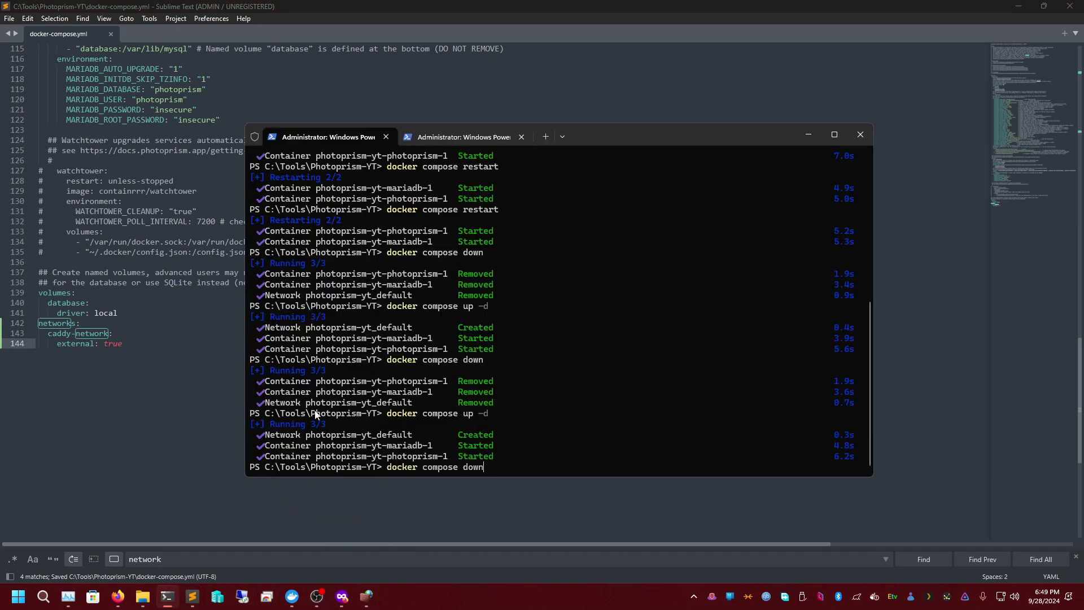
key("Return")
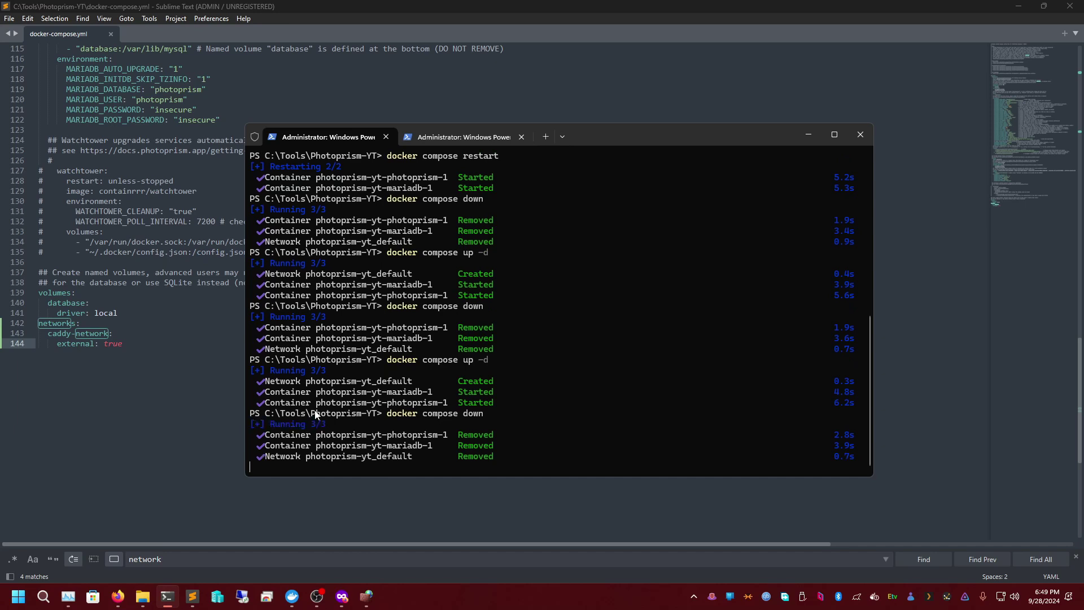
key("Up")
key("Up")
key("Return")
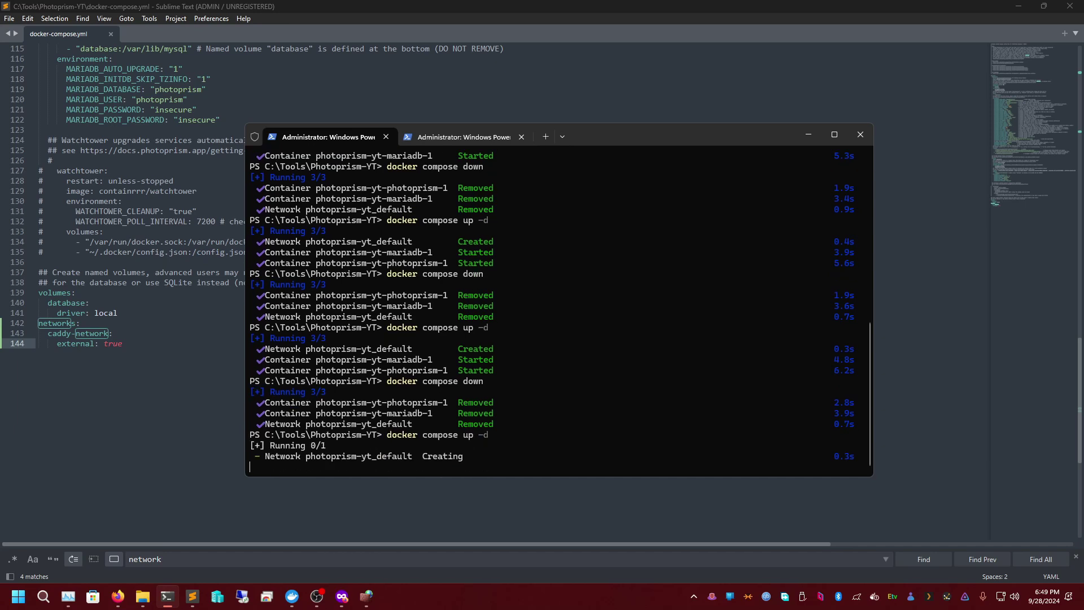
left_click(800, 135)
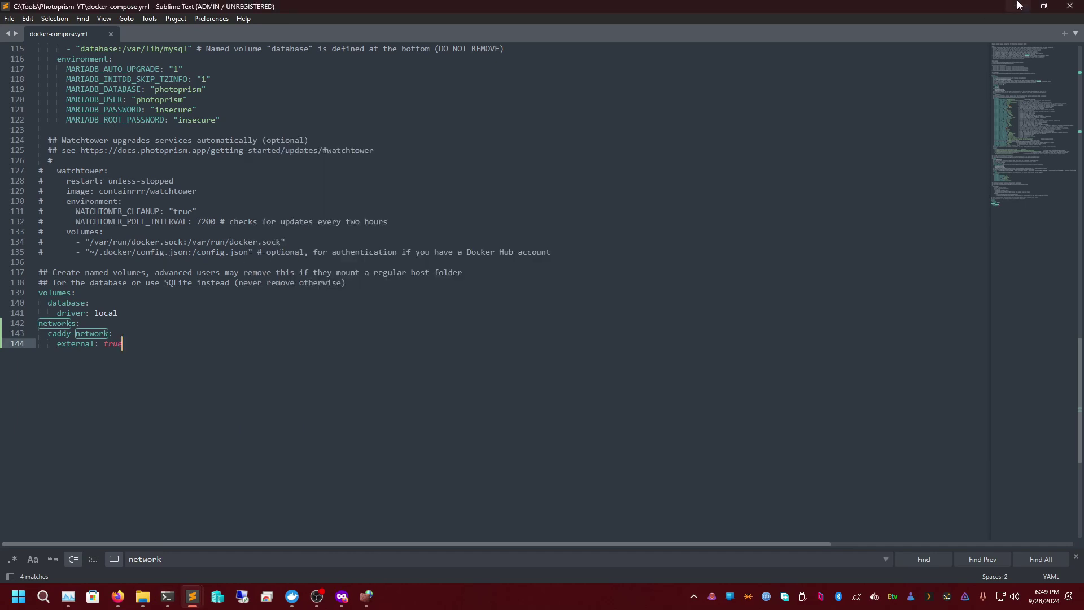
left_click(1018, 5)
- Return to Containers and open the caddy-yt stack's details to view Caddy's logs
left_click(341, 273)
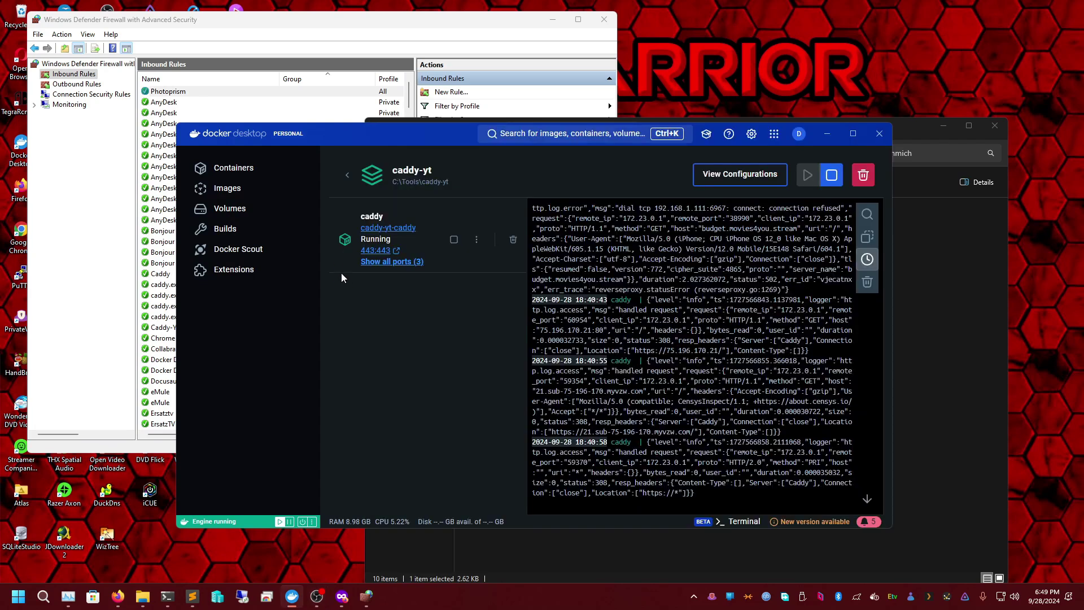
left_click(346, 176)
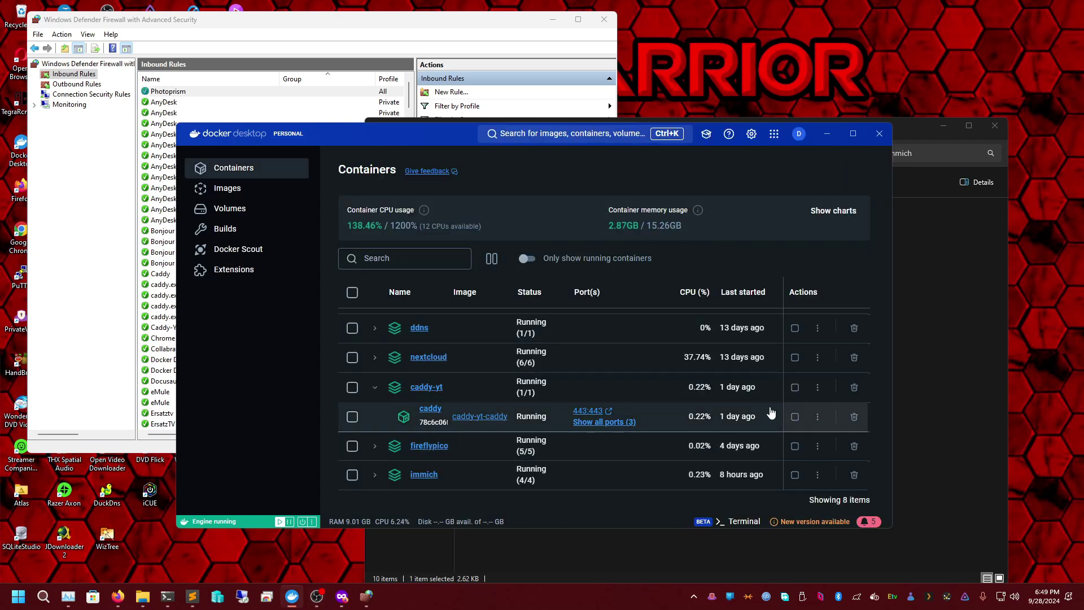
left_click(818, 387)
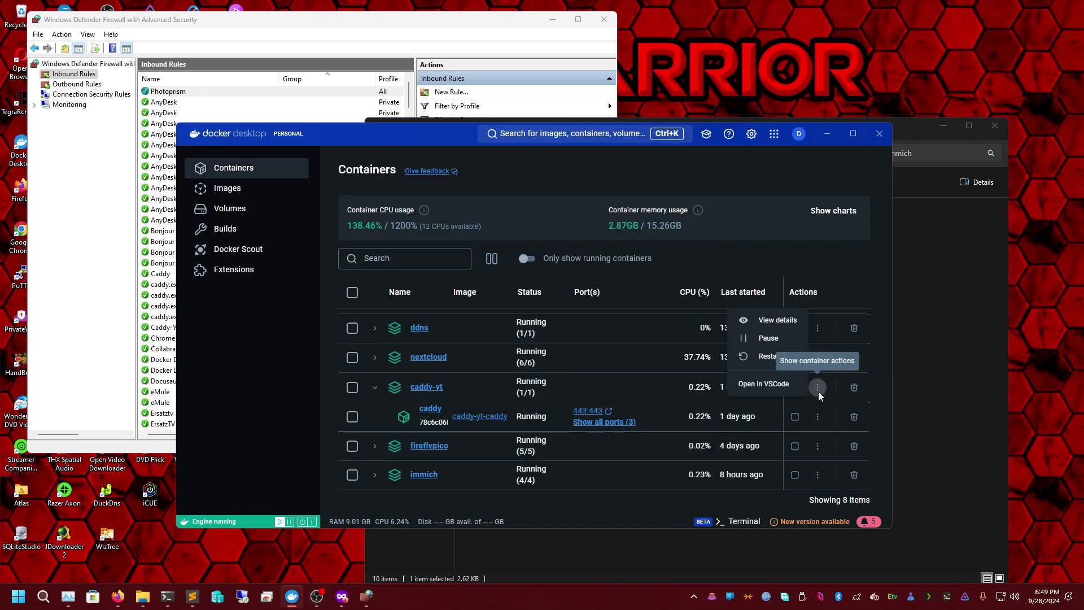
left_click(781, 385)
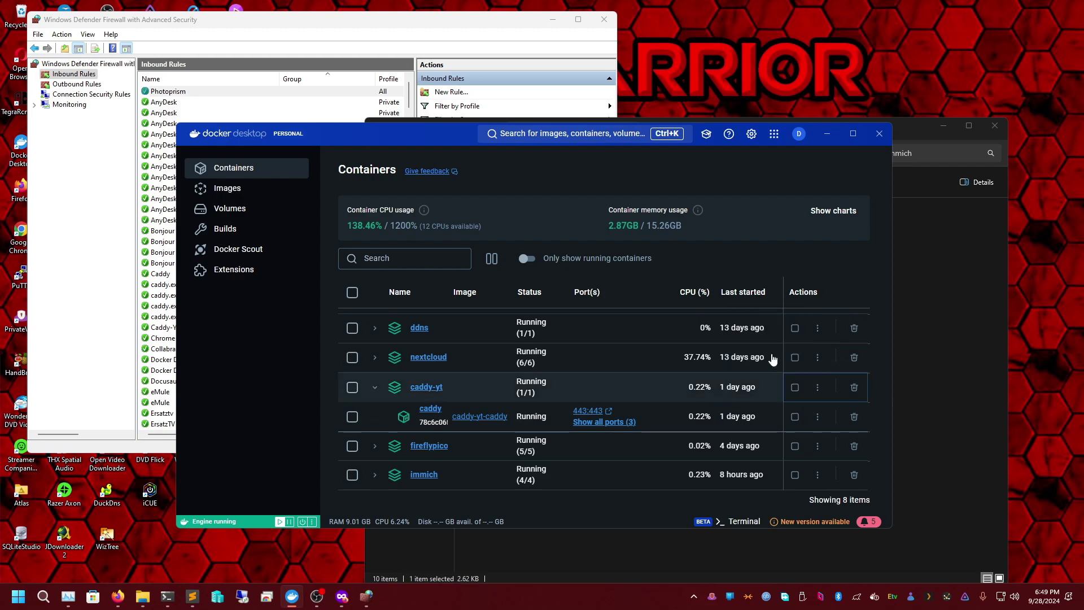
left_click(434, 393)
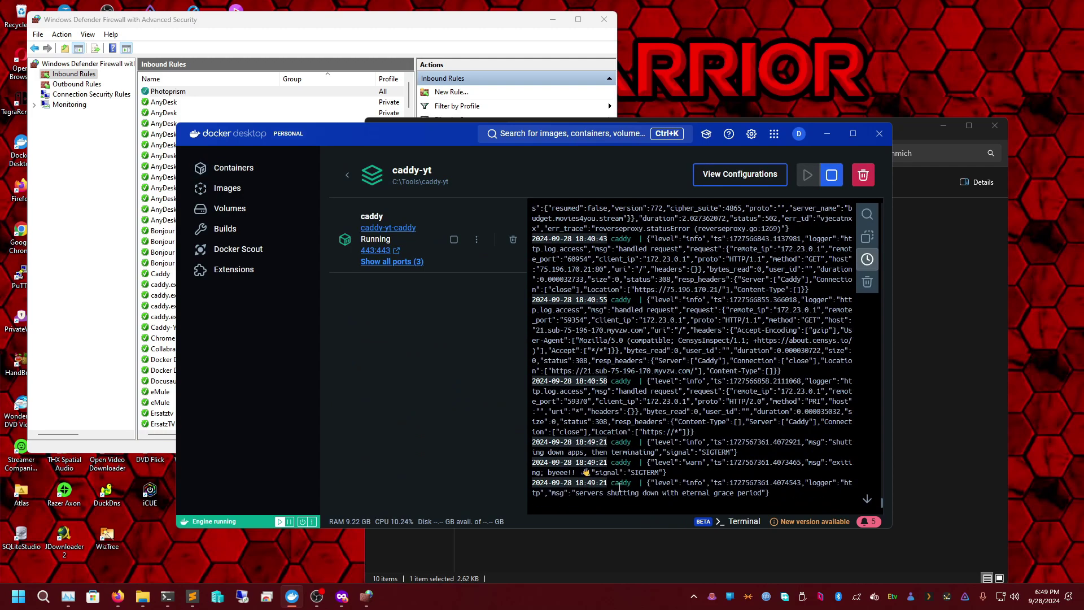
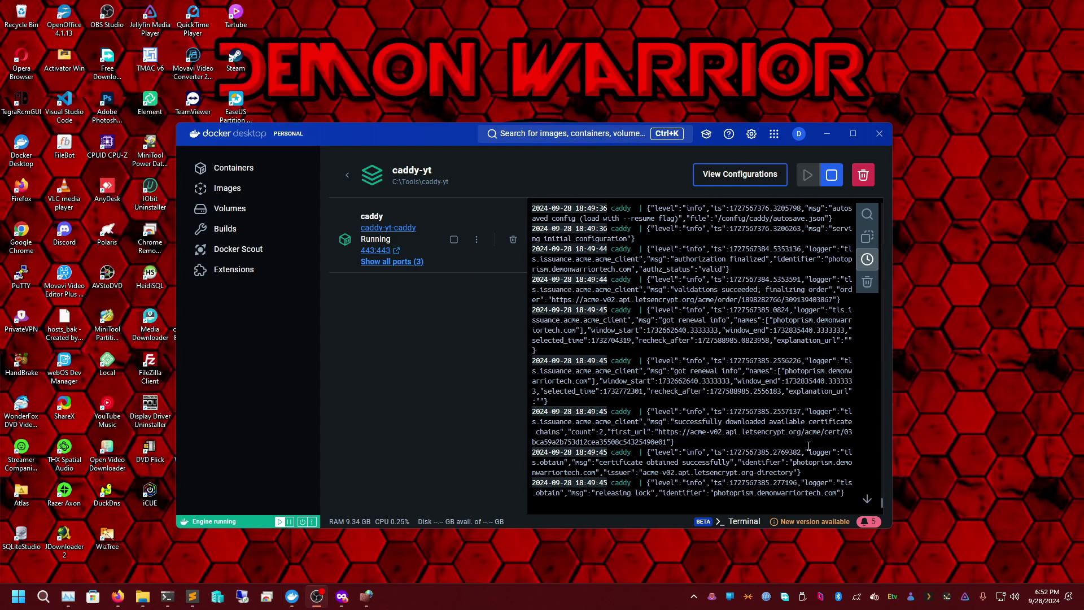
- Bring the 'Our Family Memories' Firefox window with PhotoPrism's login page to the front
mouse_move(118, 596)
left_click(305, 541)
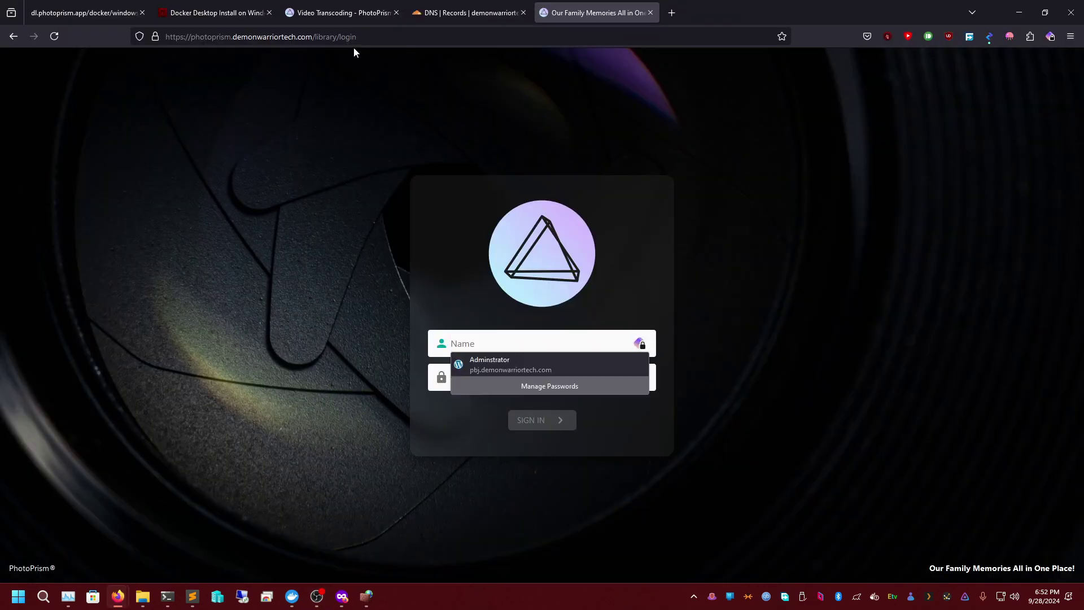
- Reload the PhotoPrism login page from the address bar
left_click(368, 46)
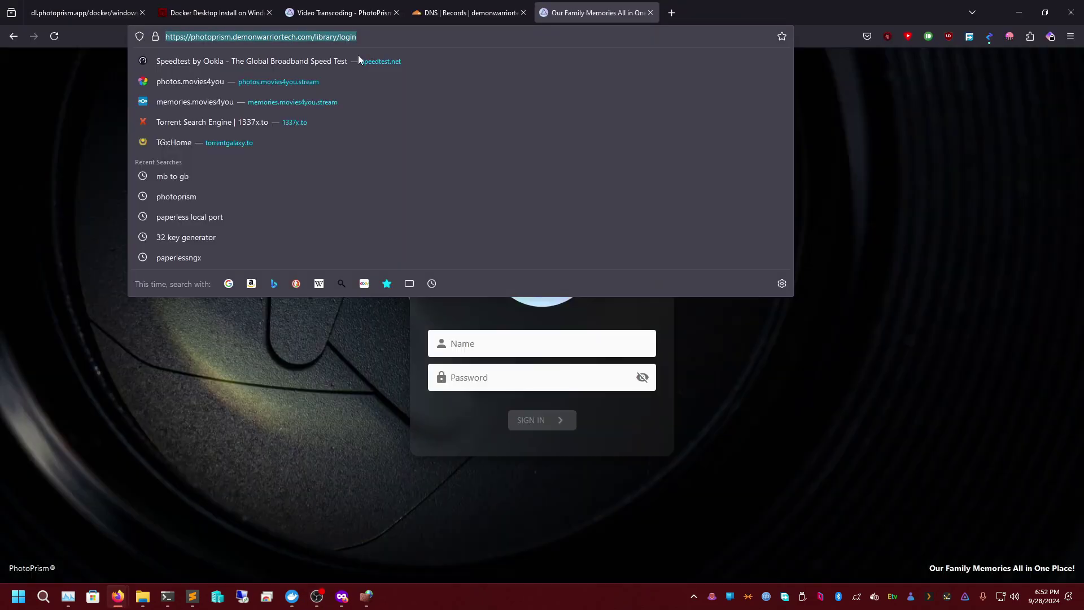
left_click(299, 389)
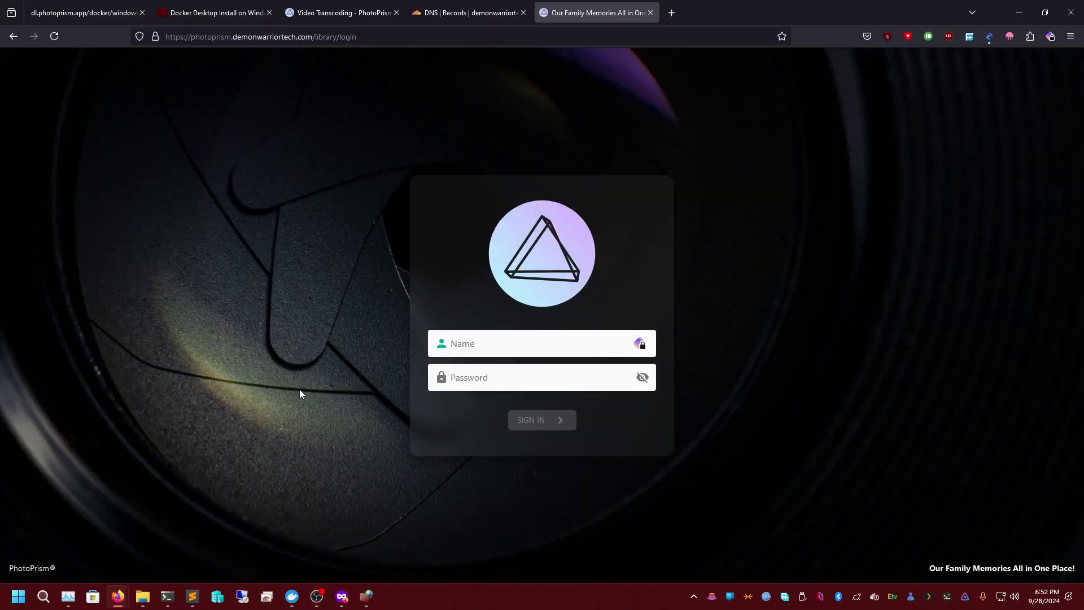
left_click(484, 349)
left_click_drag(357, 36, 312, 38)
key("Return")
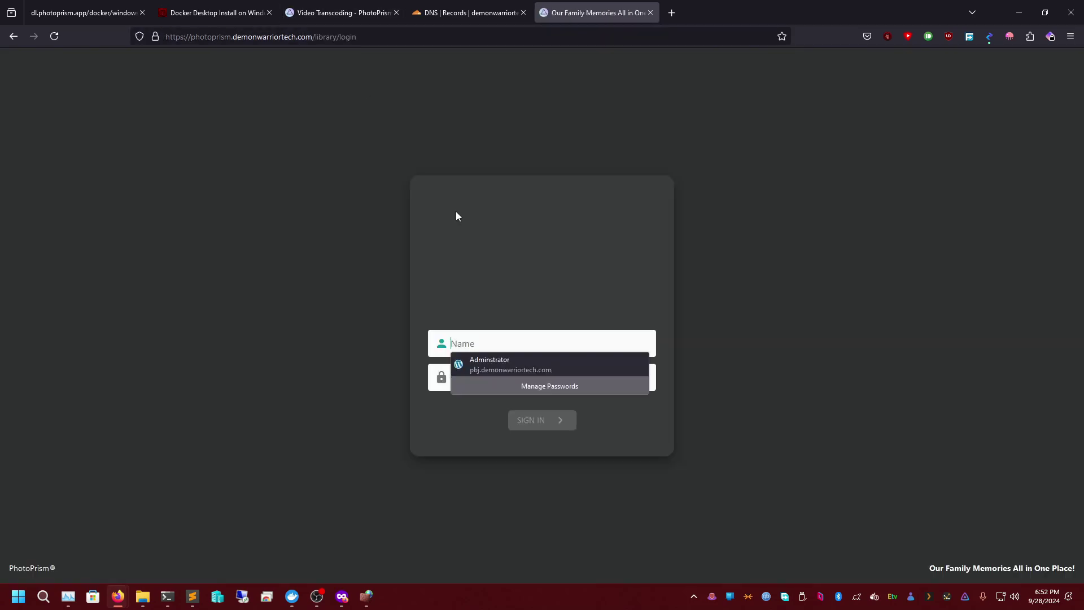
- Enter a partial admin username, clear the password, and bring up the Photoprism-YT folder
left_click(499, 342)
type("Demon")
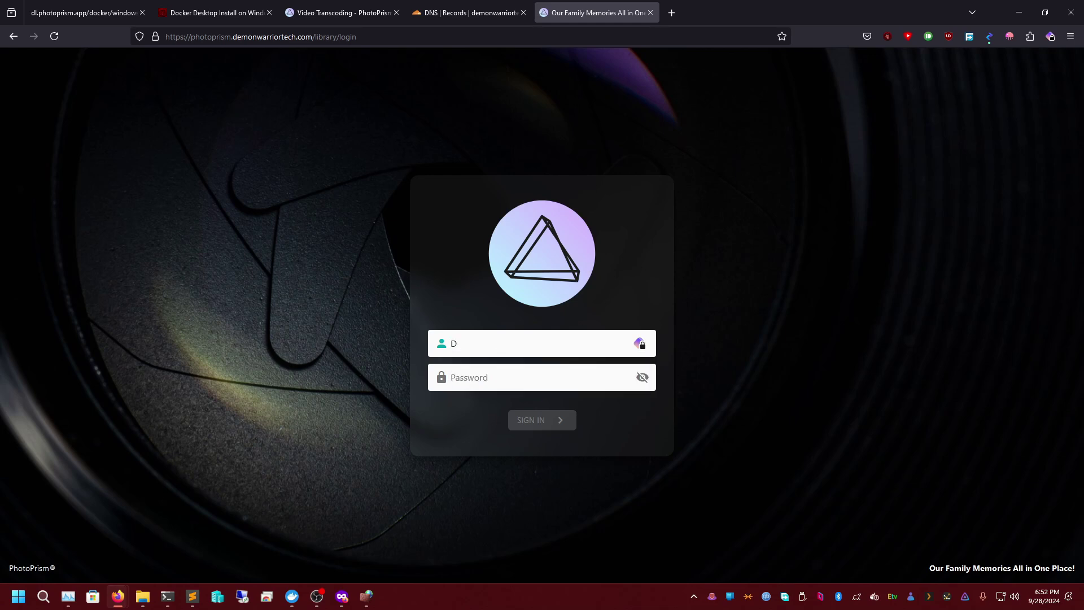
key("Tab")
type("••")
key("BackSpace")
key("BackSpace")
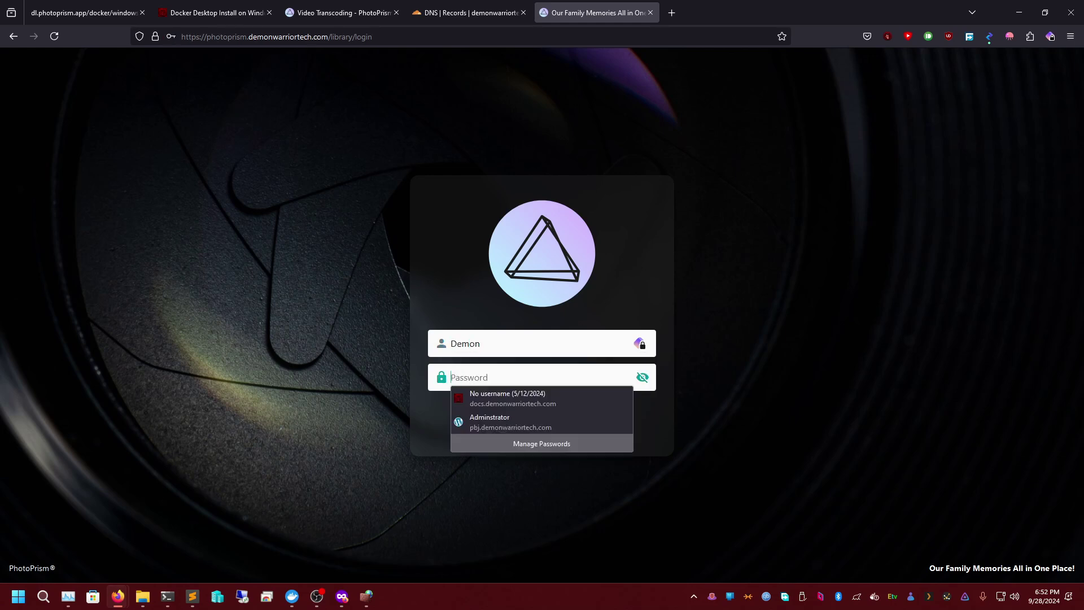
left_click(142, 596)
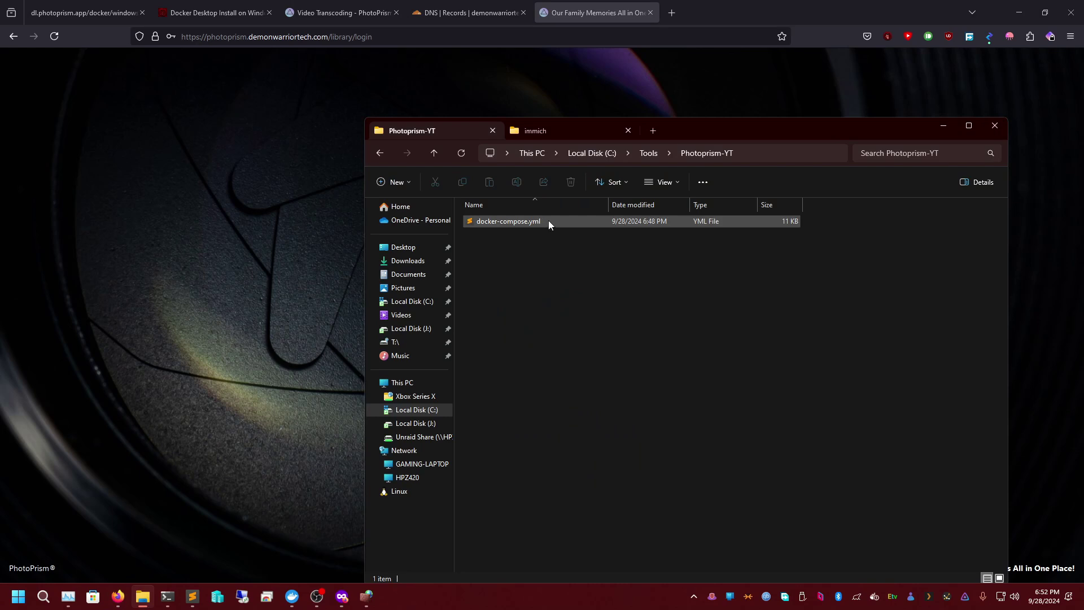
- Copy the admin username from Photoprism-YT's docker-compose.yml into PhotoPrism's Name field
left_click(565, 132)
left_click(448, 127)
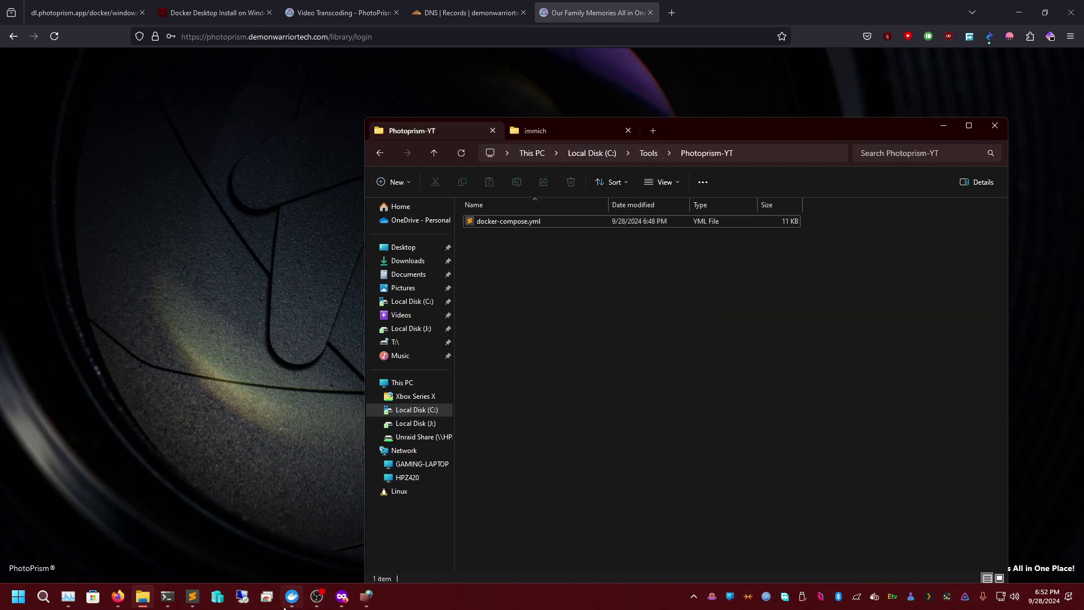
mouse_move(197, 602)
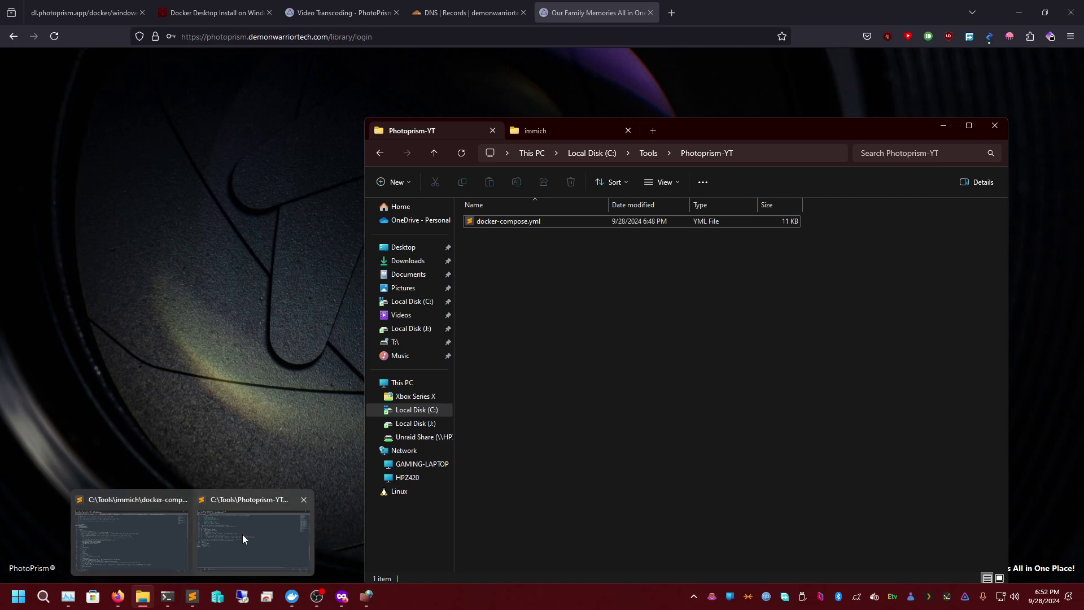
left_click(242, 535)
scroll(145, 329, "up", 20)
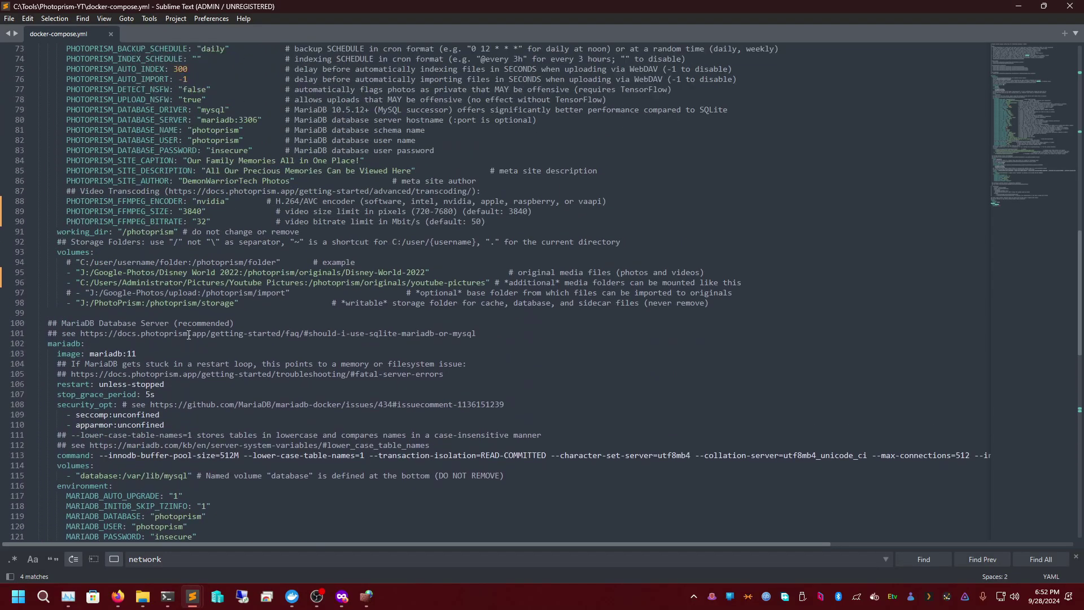
scroll(236, 291, "up", 1)
double_click(236, 272)
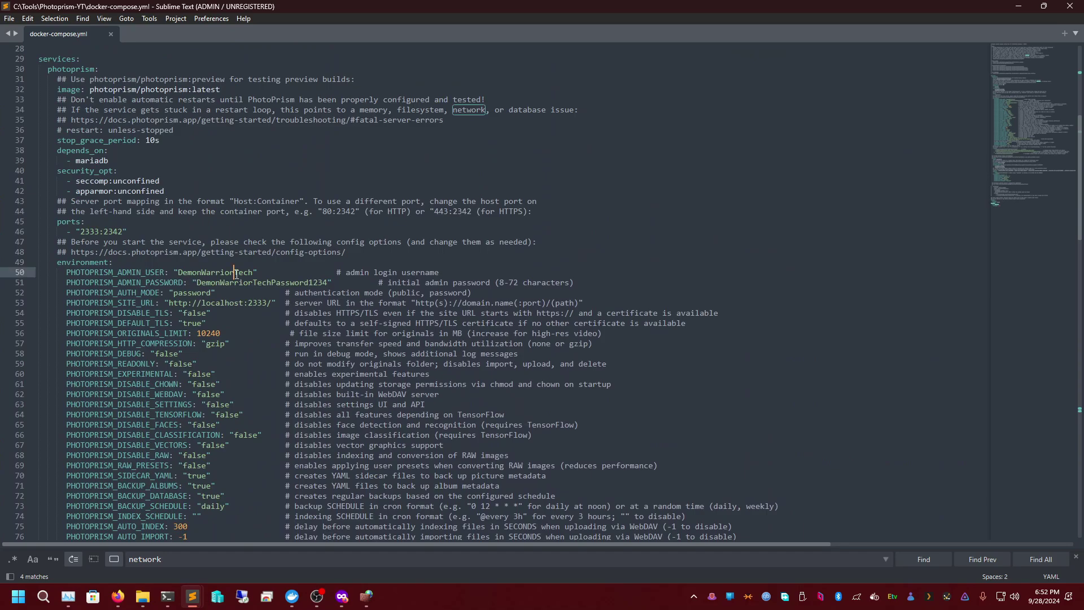
key("ctrl+c")
left_click(1019, 6)
left_click(335, 187)
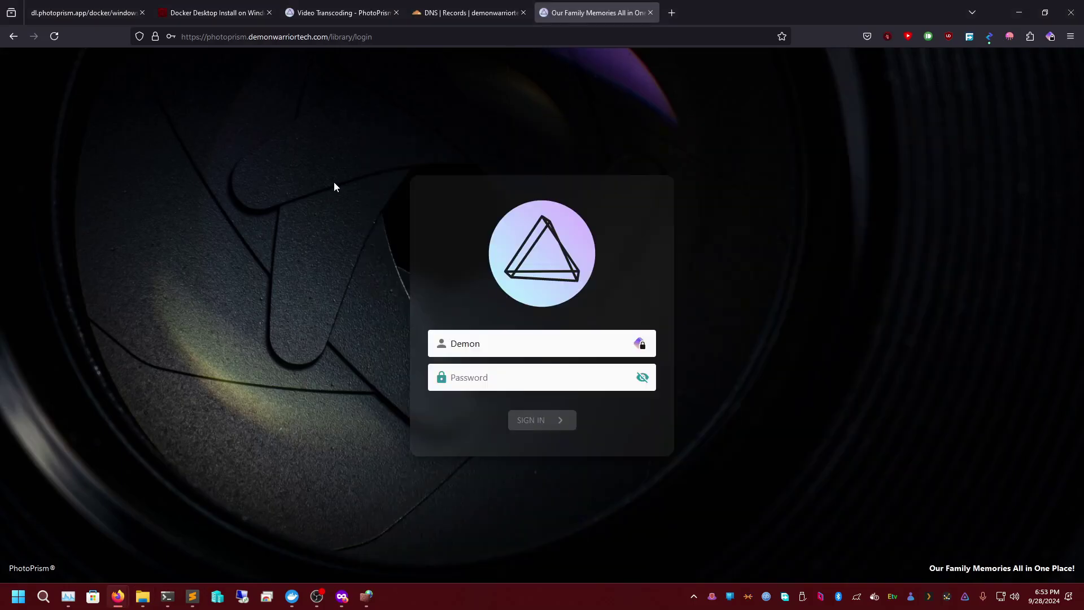
double_click(491, 343)
key("ctrl+v")
- Select the admin password value on line 51 of Photoprism-YT's docker-compose.yml
left_click(494, 377)
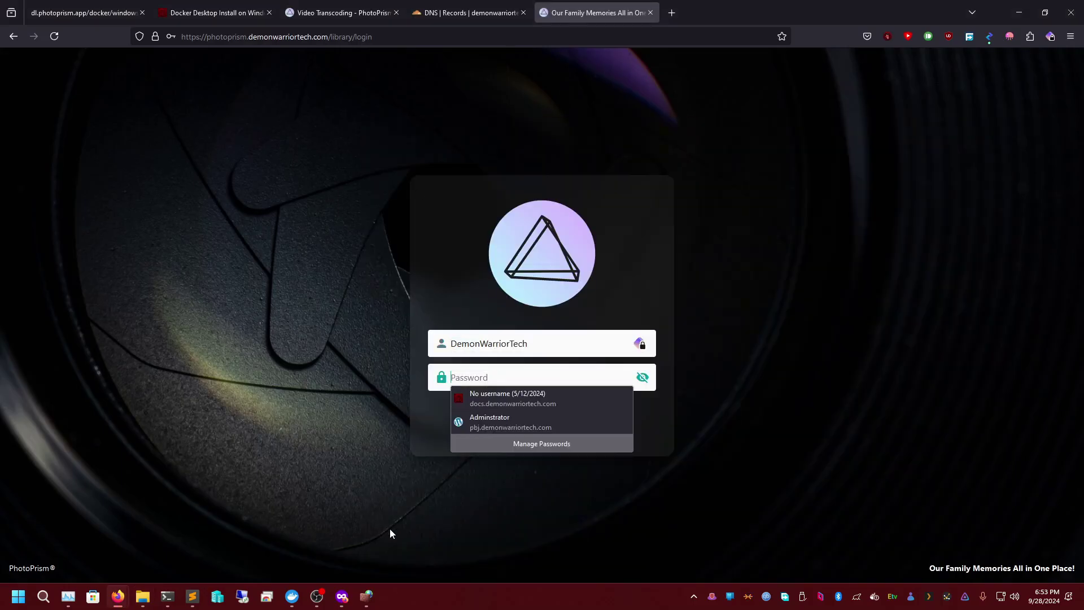
left_click(143, 596)
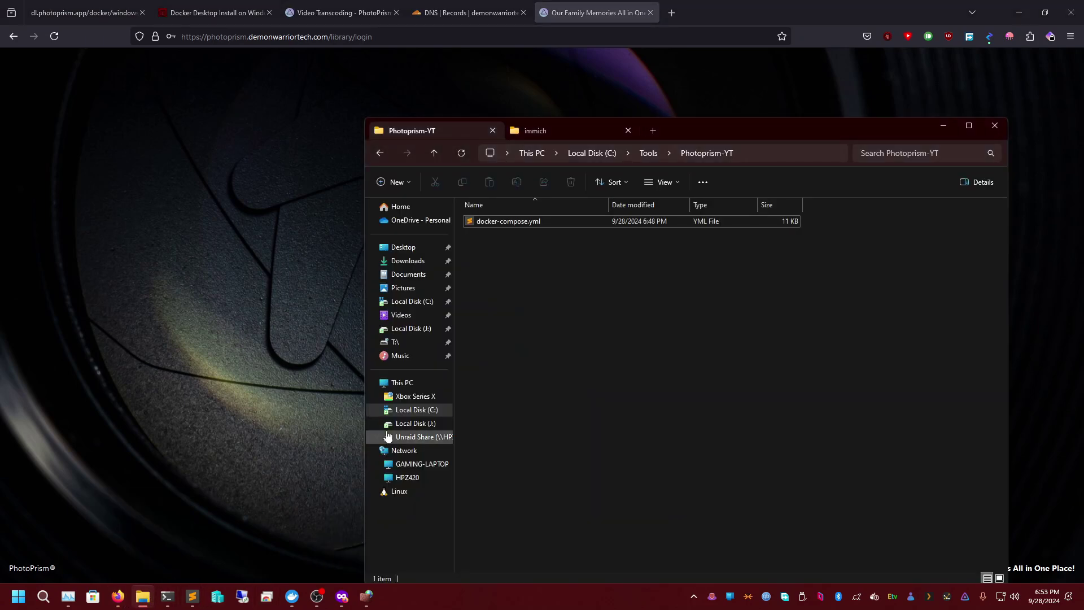
left_click(151, 591)
mouse_move(192, 597)
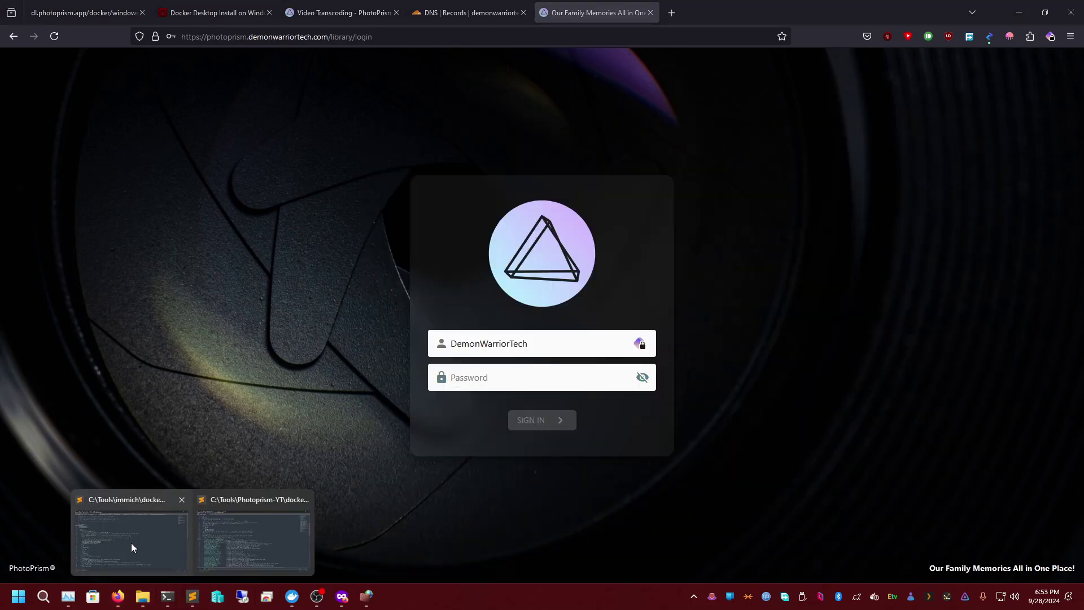
left_click(133, 531)
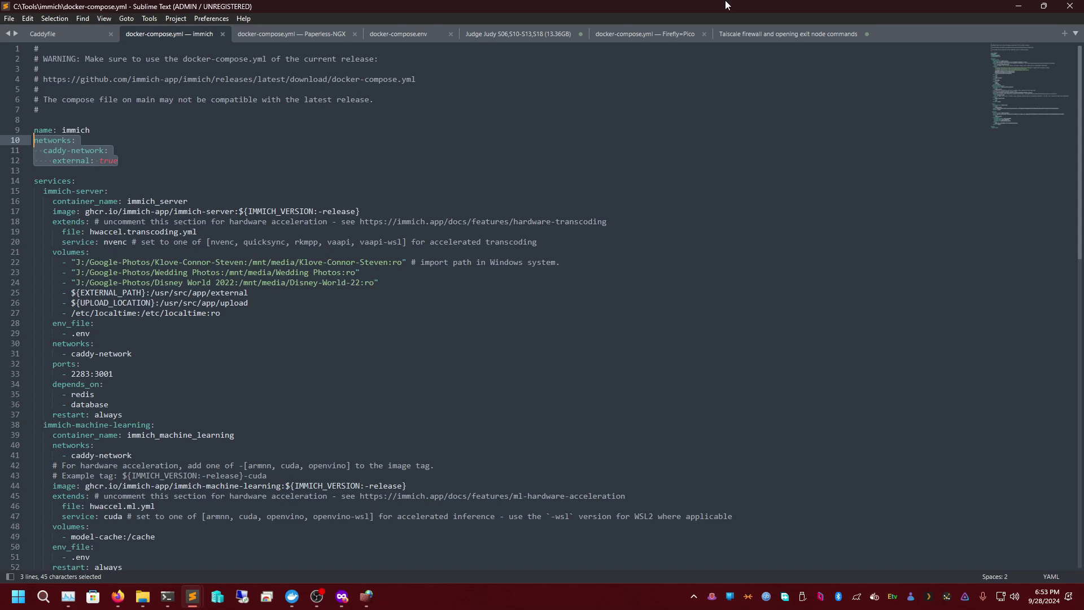
left_click(1019, 5)
mouse_move(192, 596)
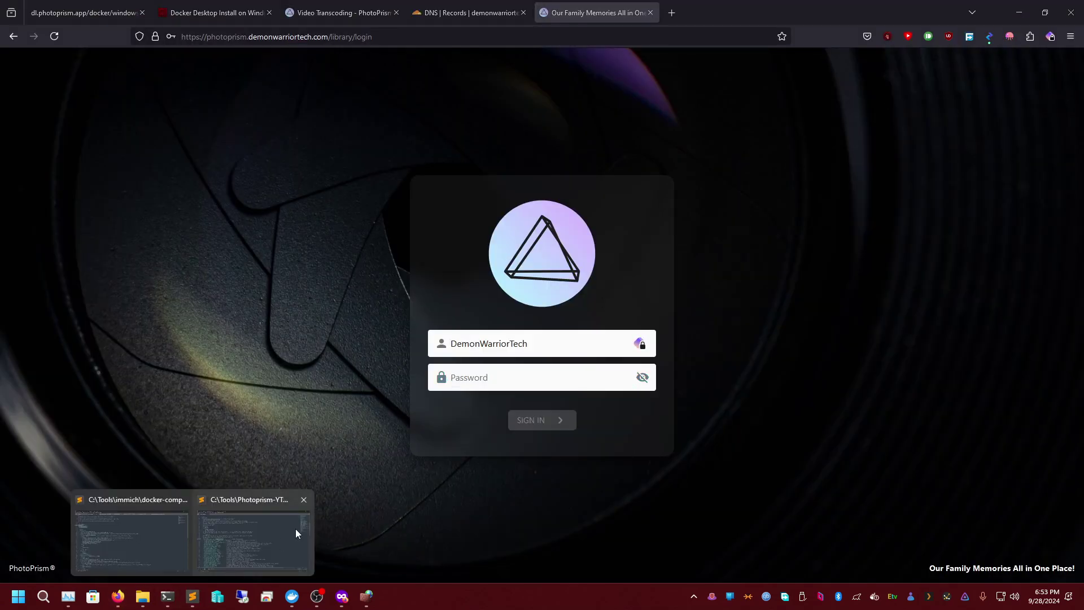
left_click(296, 530)
double_click(215, 273)
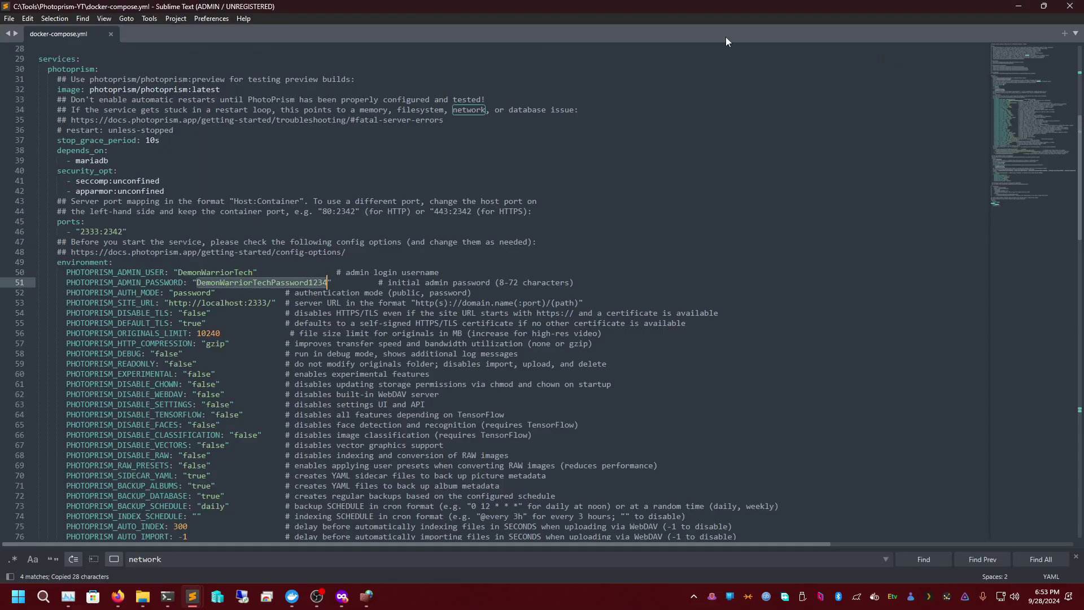
left_click(1018, 6)
- Sign in to PhotoPrism with the pasted admin password, declining Firefox's save-password prompt
key("ctrl+v")
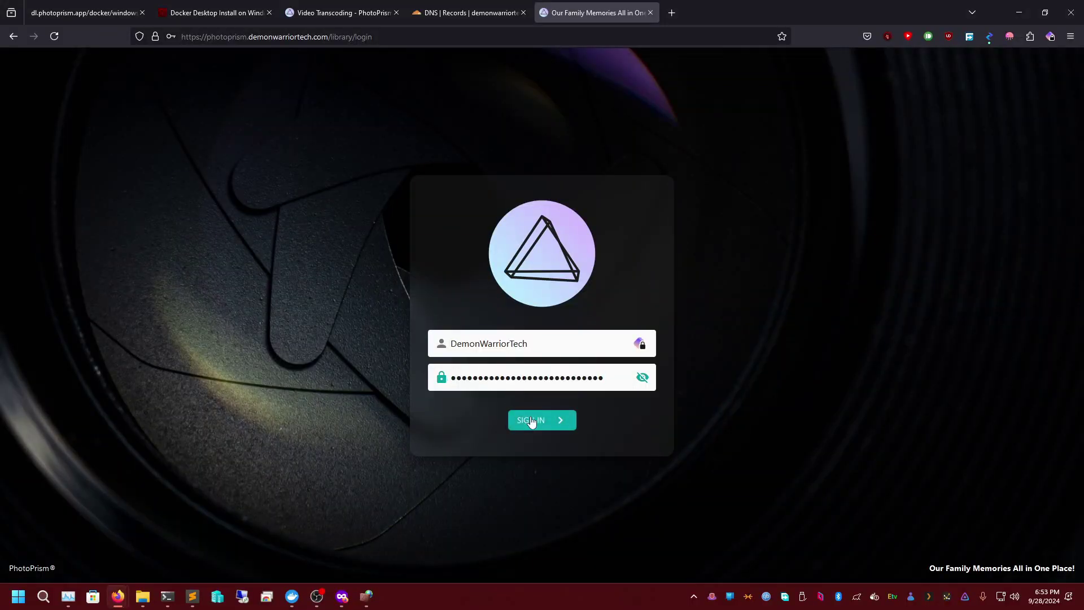
left_click(530, 418)
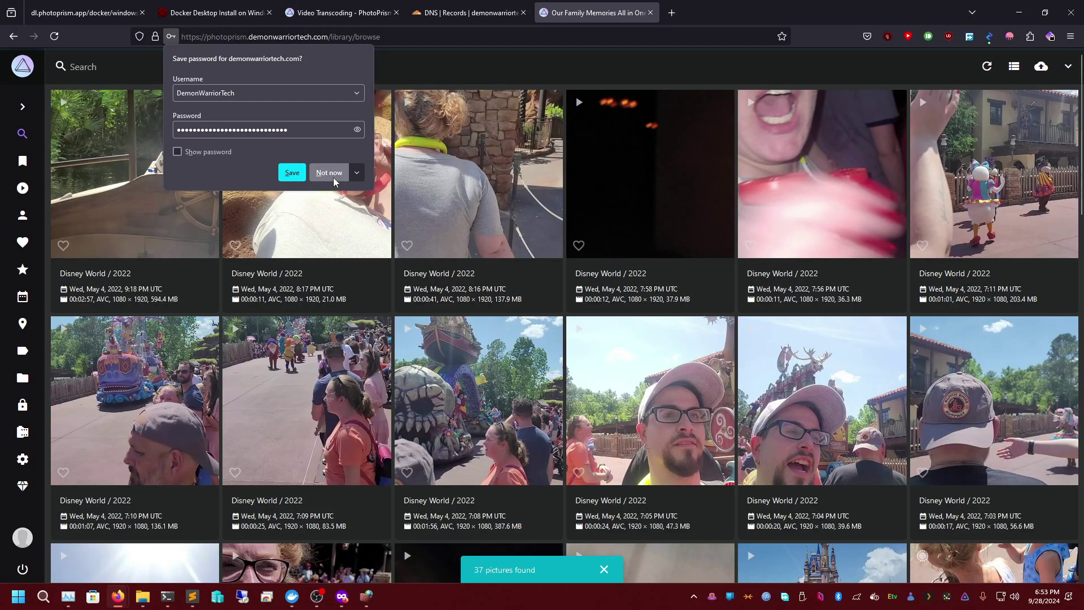
left_click(329, 172)
scroll(470, 407, "down", 5)
scroll(569, 439, "up", 5)
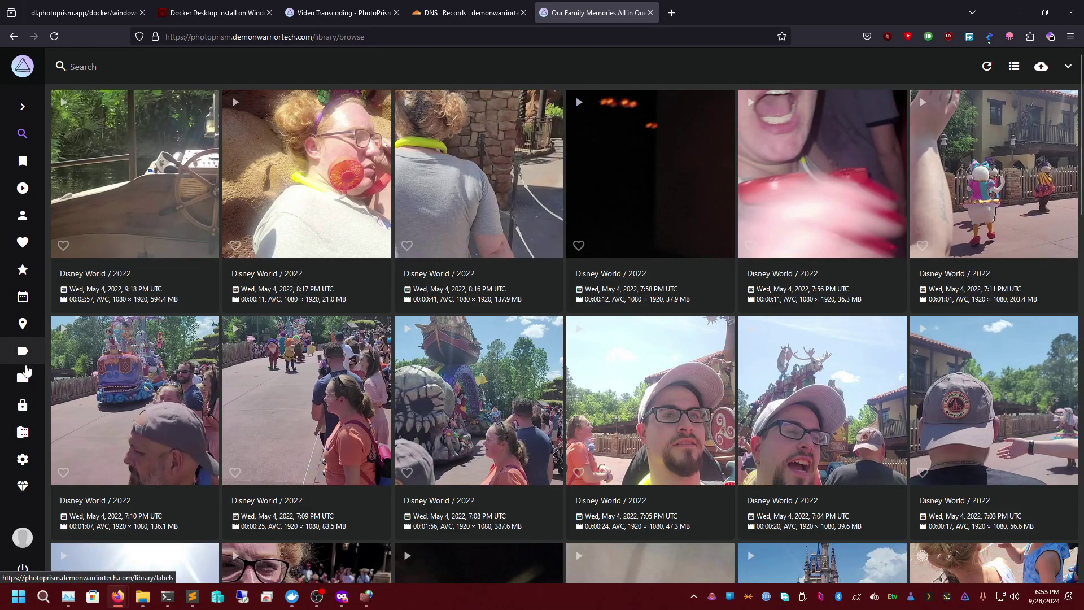
- Browse the Disney-World-2022 folder's 37 photos and videos, then bring up Task Manager
left_click(25, 384)
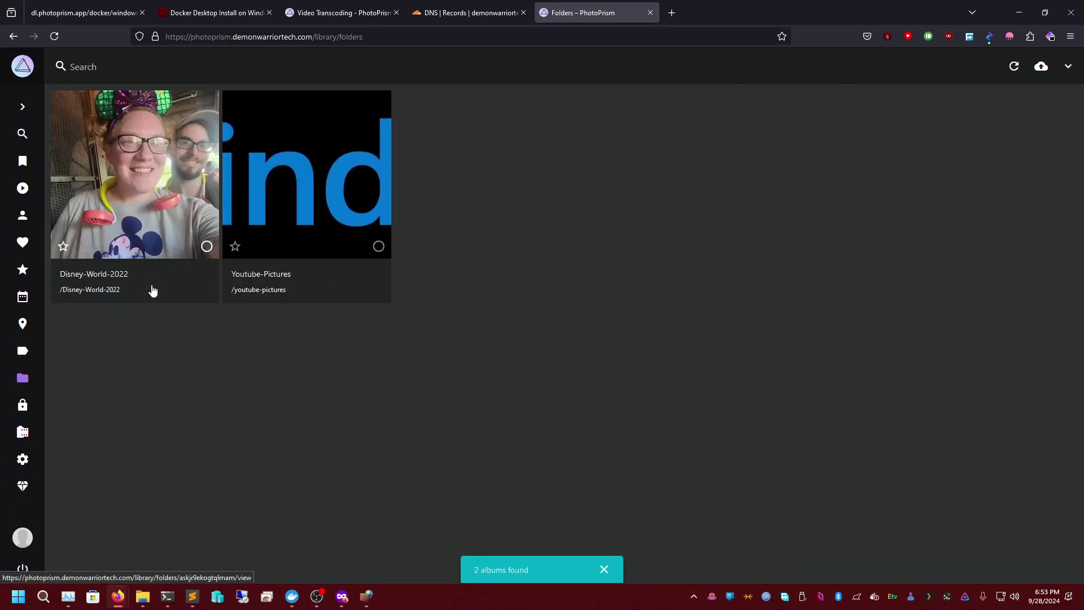
left_click(1068, 66)
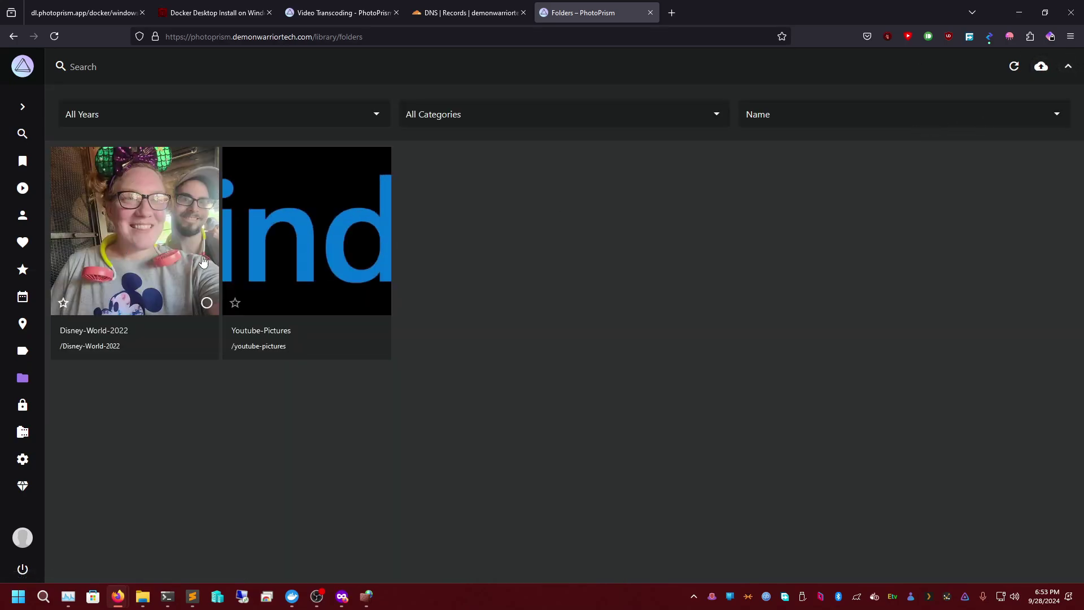
left_click(182, 233)
scroll(504, 274, "down", 20)
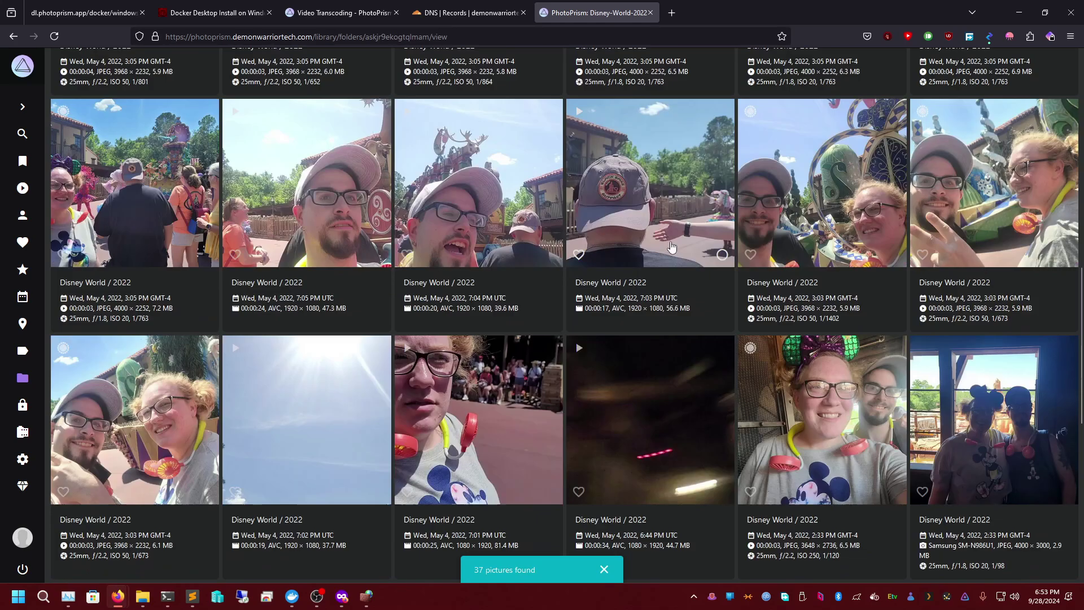
scroll(530, 417, "up", 1)
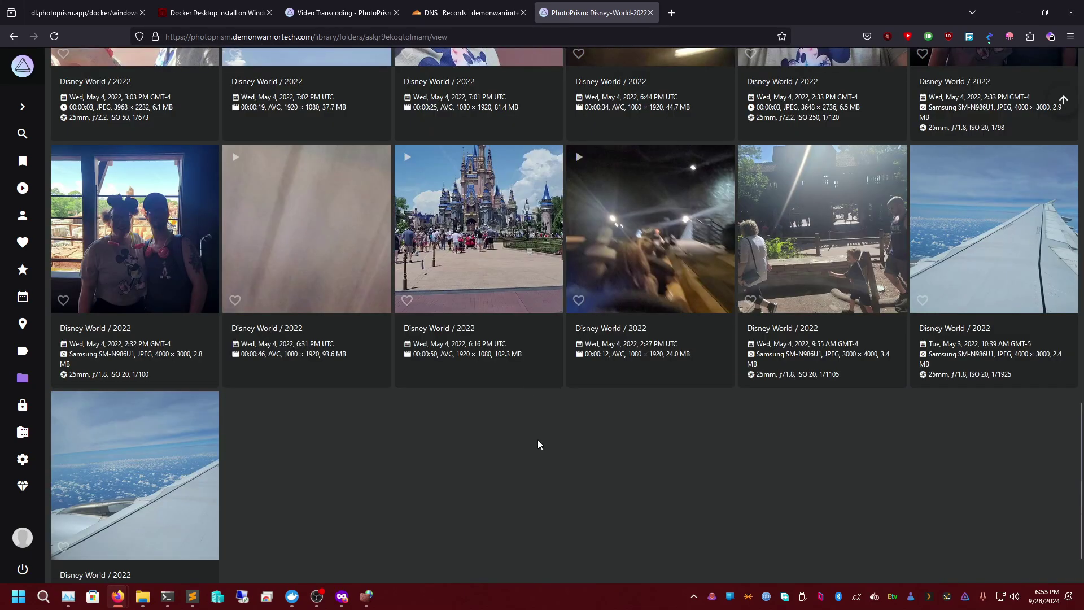
scroll(525, 435, "up", 1)
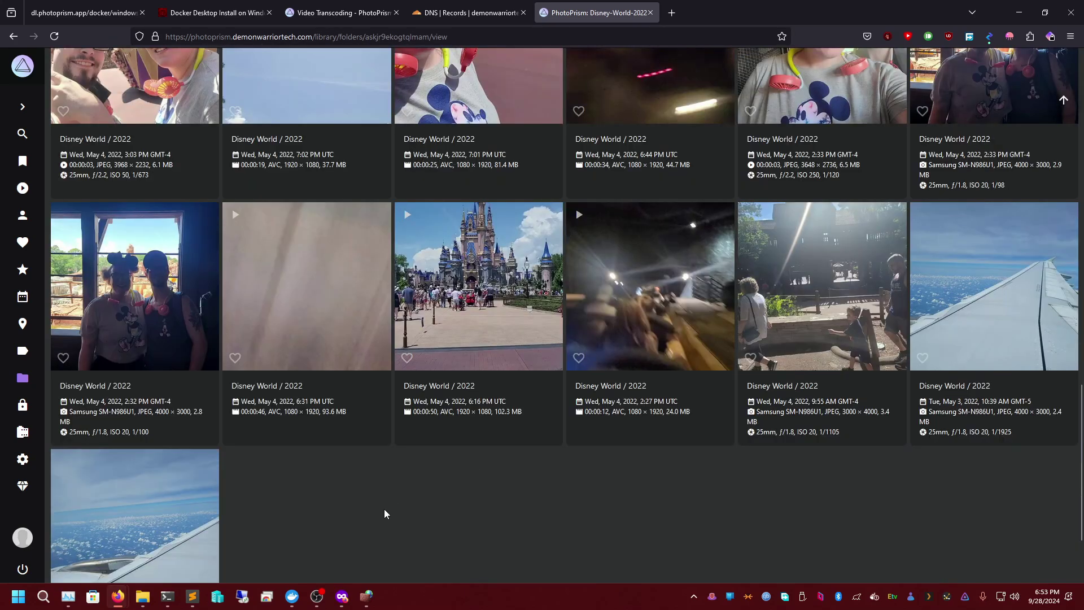
left_click(66, 604)
left_click_drag(538, 55, 687, 80)
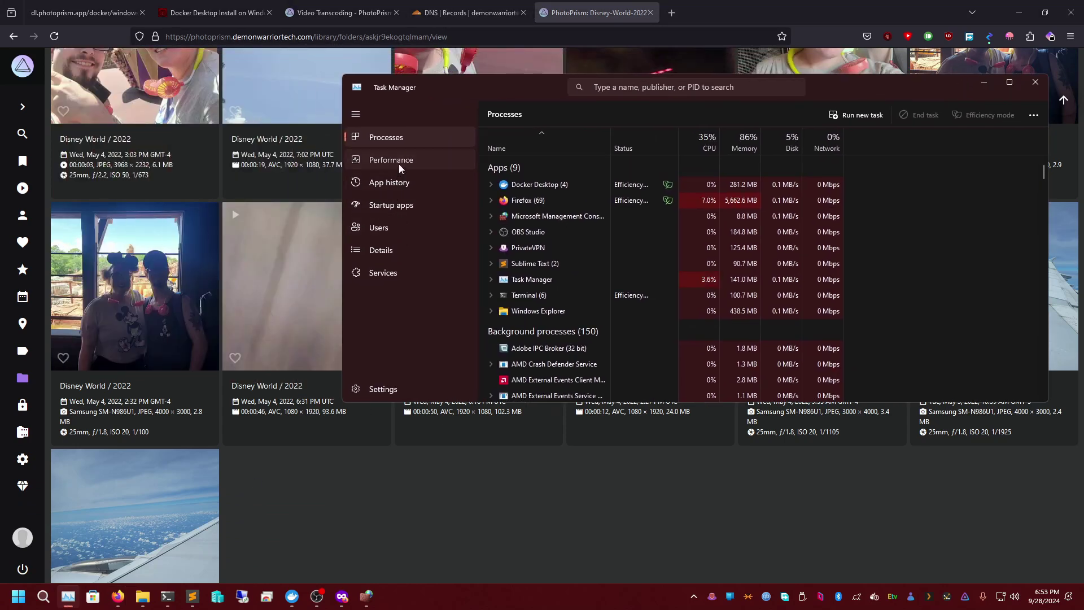
- Tile Task Manager's Performance view with GPU graphs beside the browser
left_click(397, 163)
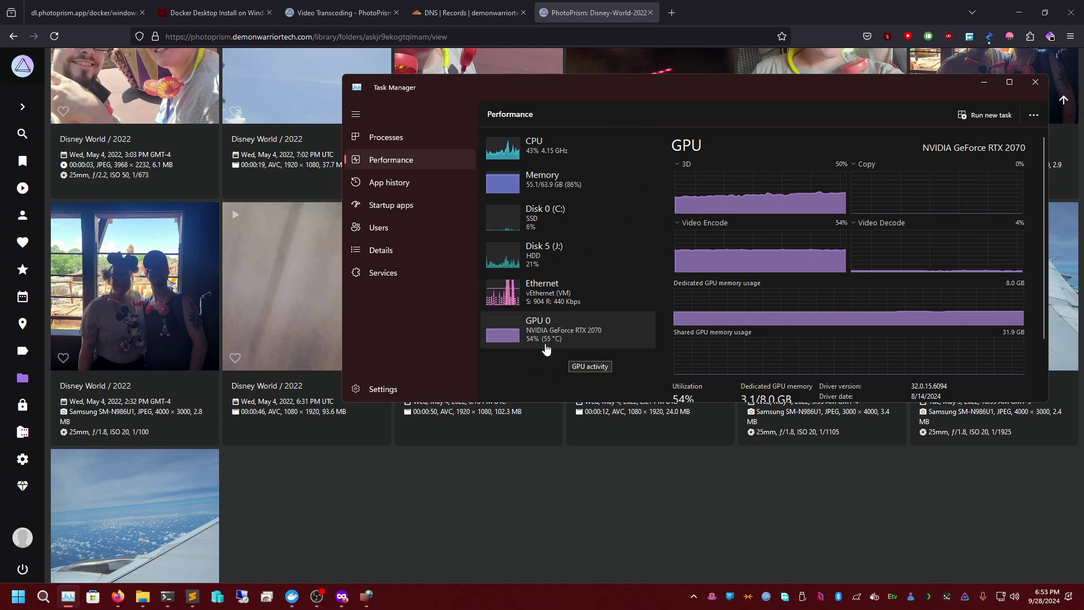
left_click_drag(648, 90, 923, 117)
left_click_drag(819, 12, 1, 35)
left_click(643, 69)
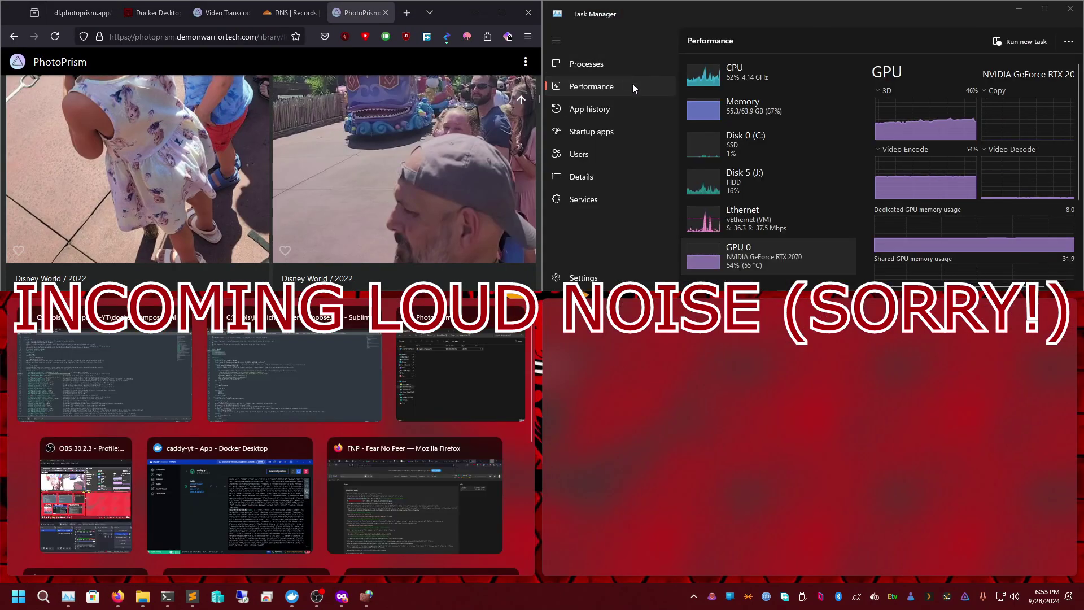
left_click(518, 303)
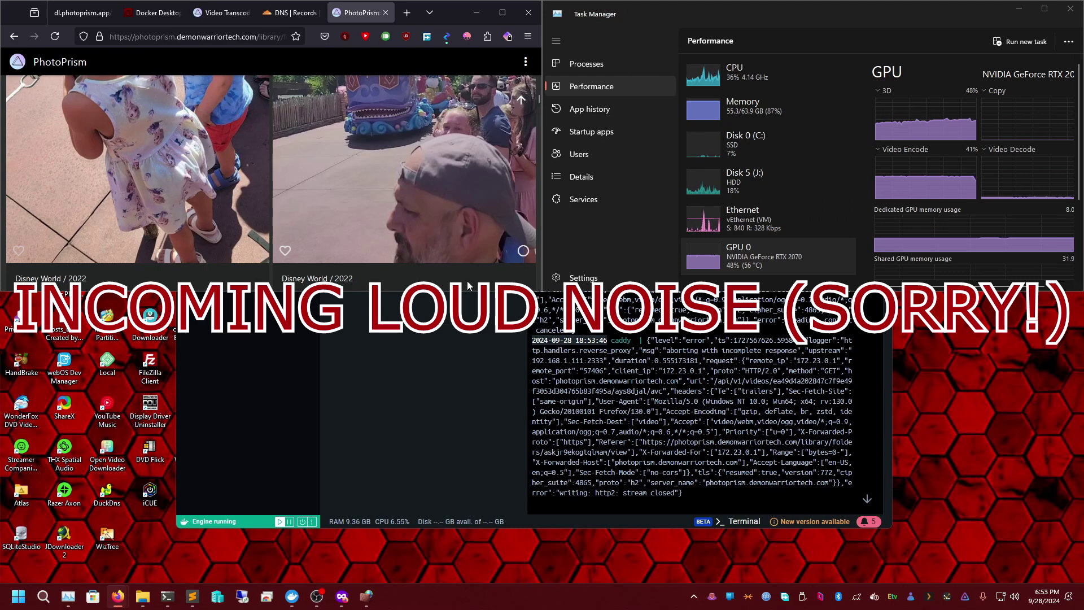
- Play the Donald Duck clip while watching GPU video encode, then close the player
scroll(356, 213, "down", 5)
scroll(384, 209, "down", 5)
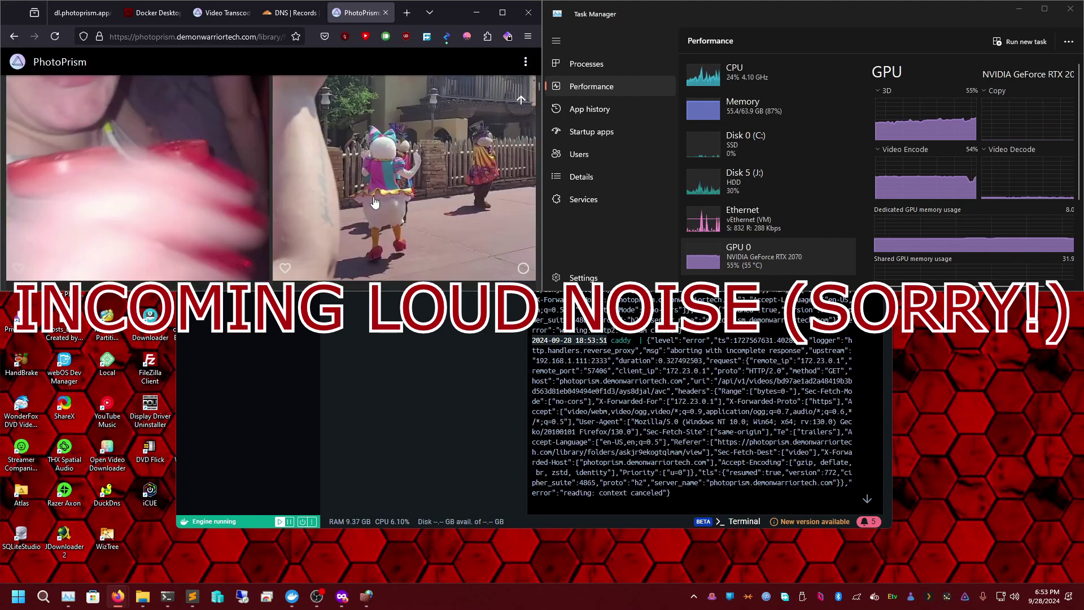
left_click(374, 202)
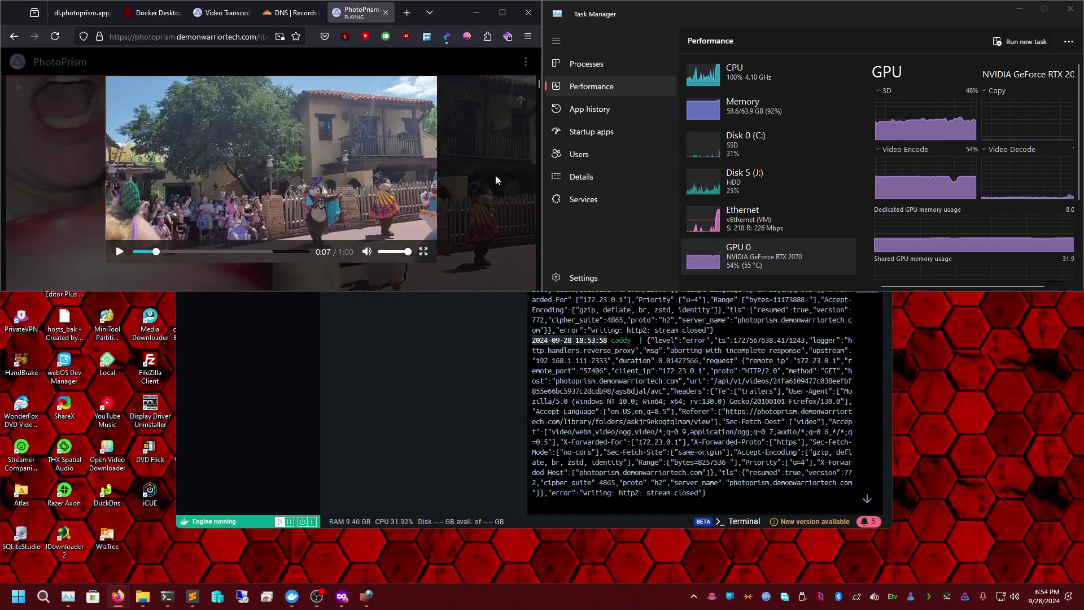
left_click(453, 182)
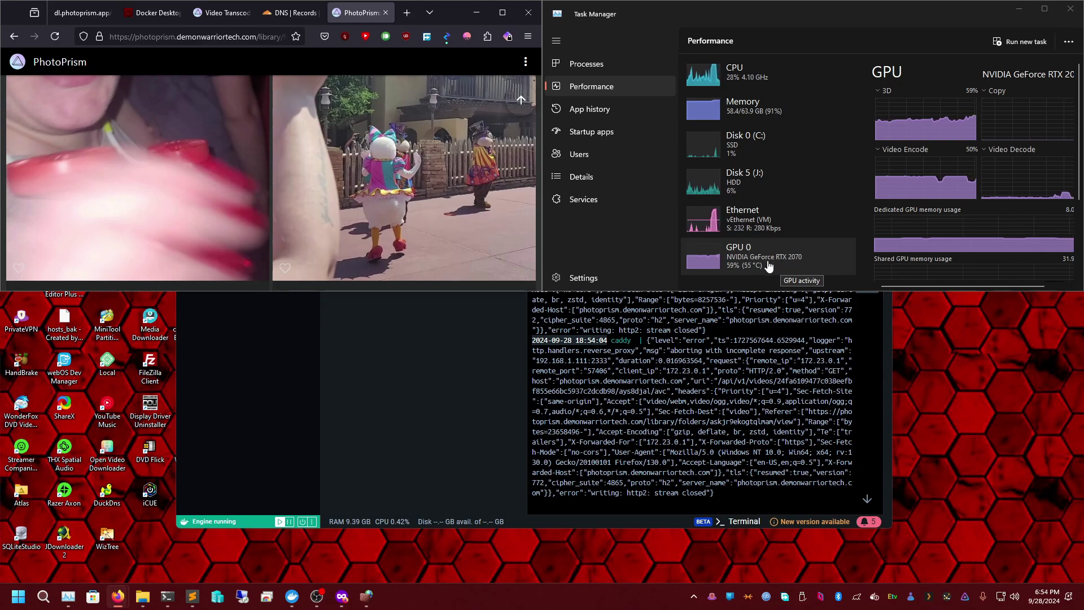
- Maximize Firefox, pass through the 18-item Videos view, and open the Family Memories album
left_click(503, 12)
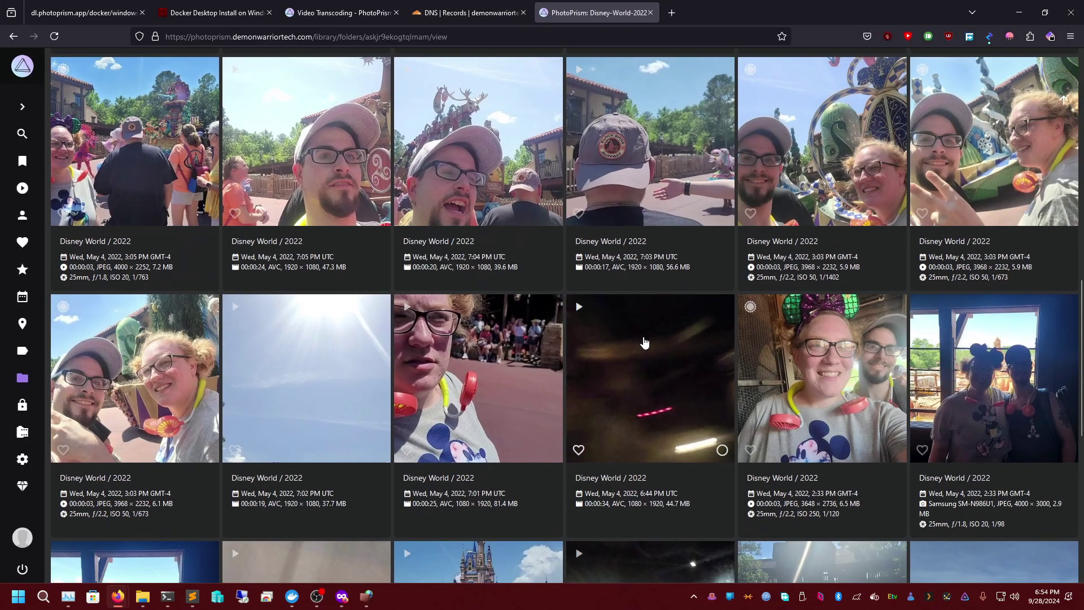
scroll(681, 391, "down", 5)
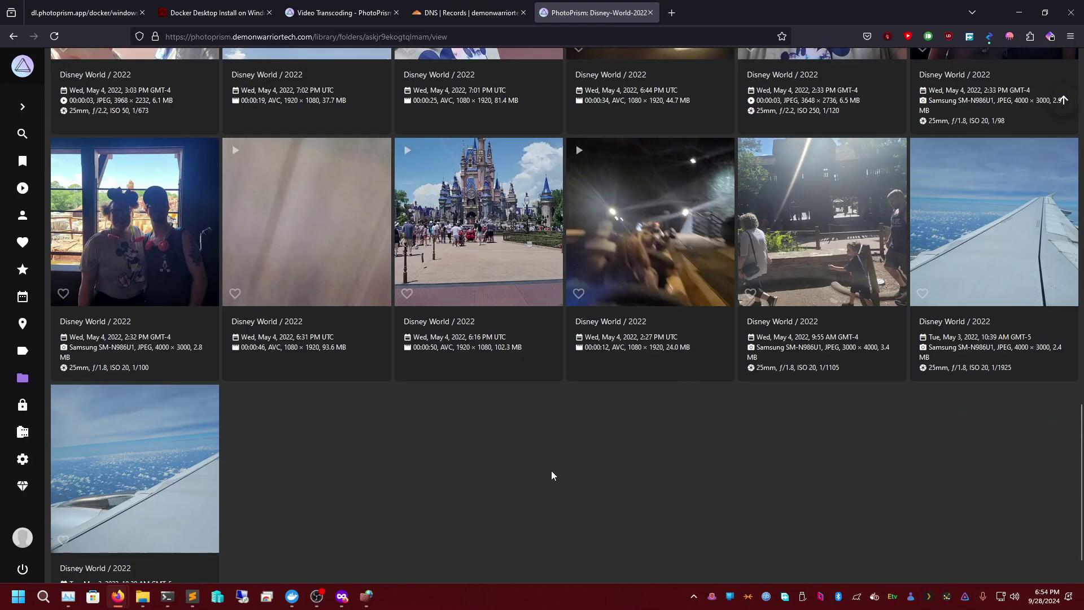
scroll(552, 475, "up", 5)
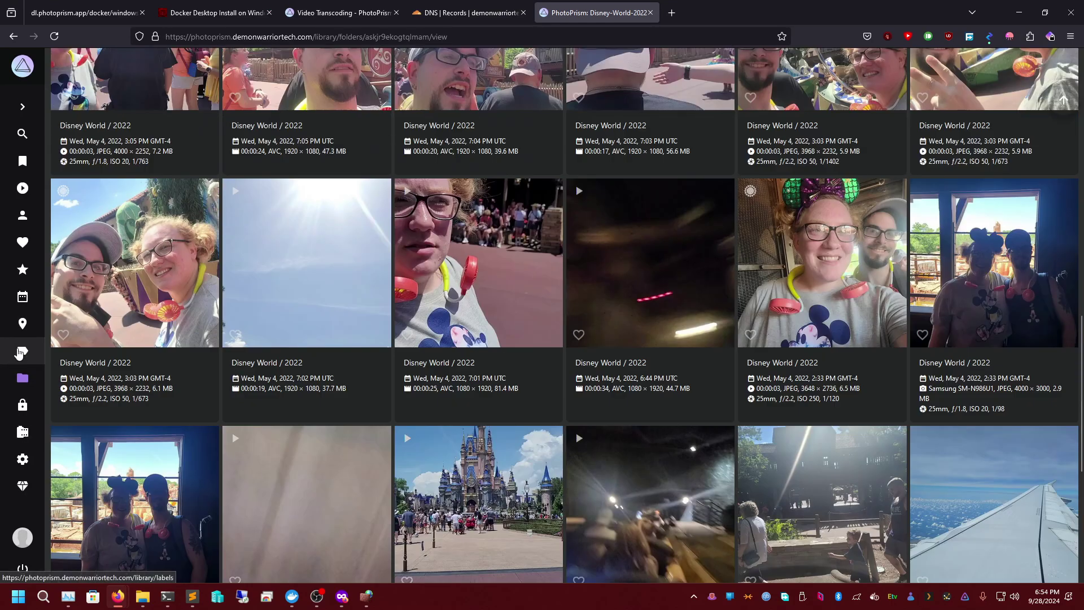
left_click(23, 106)
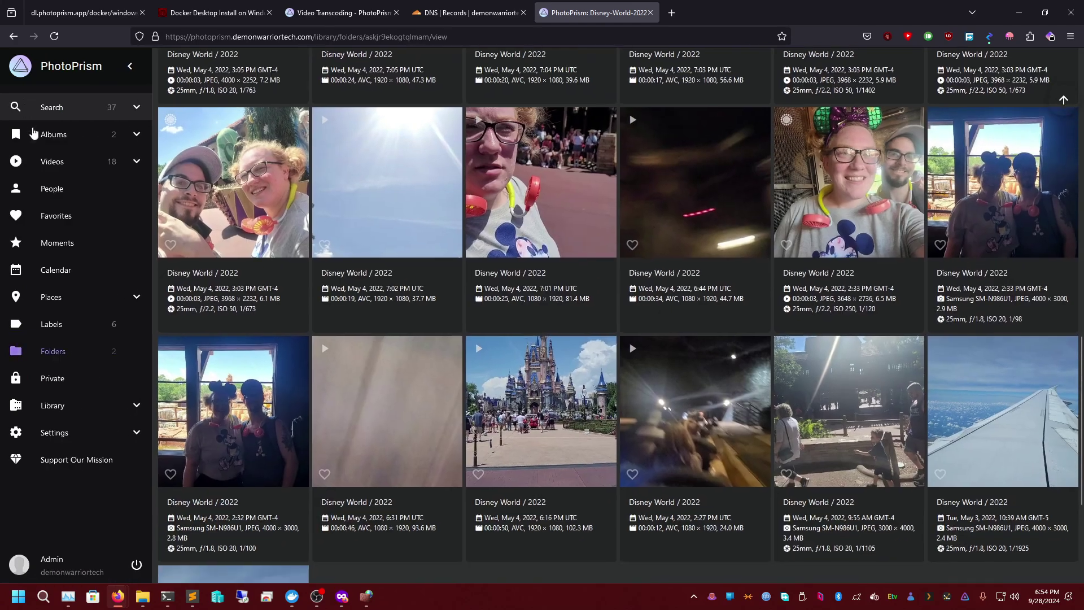
left_click(74, 168)
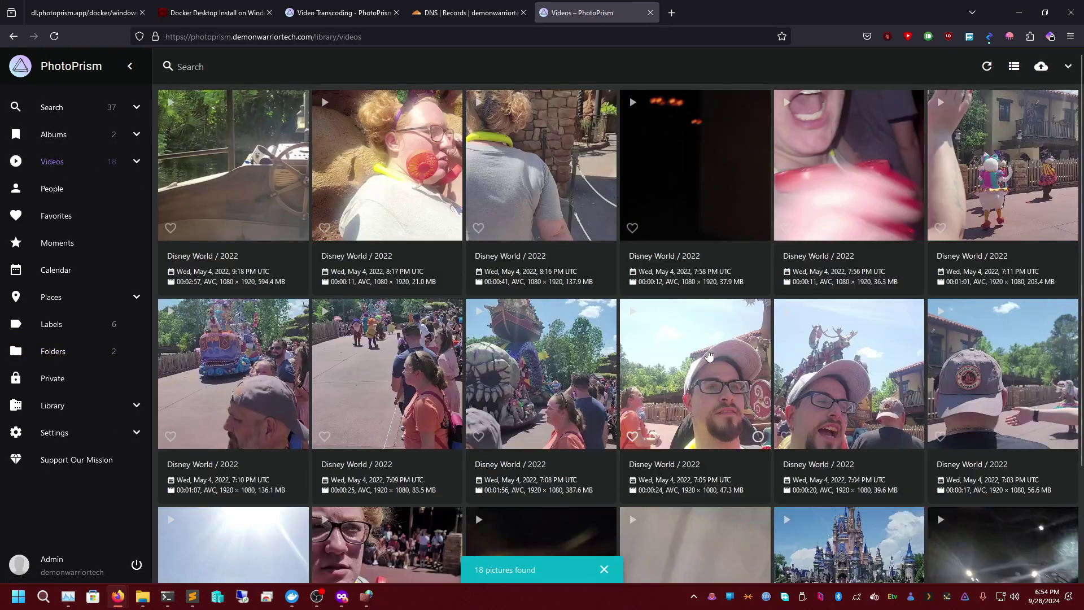
scroll(733, 449, "down", 3)
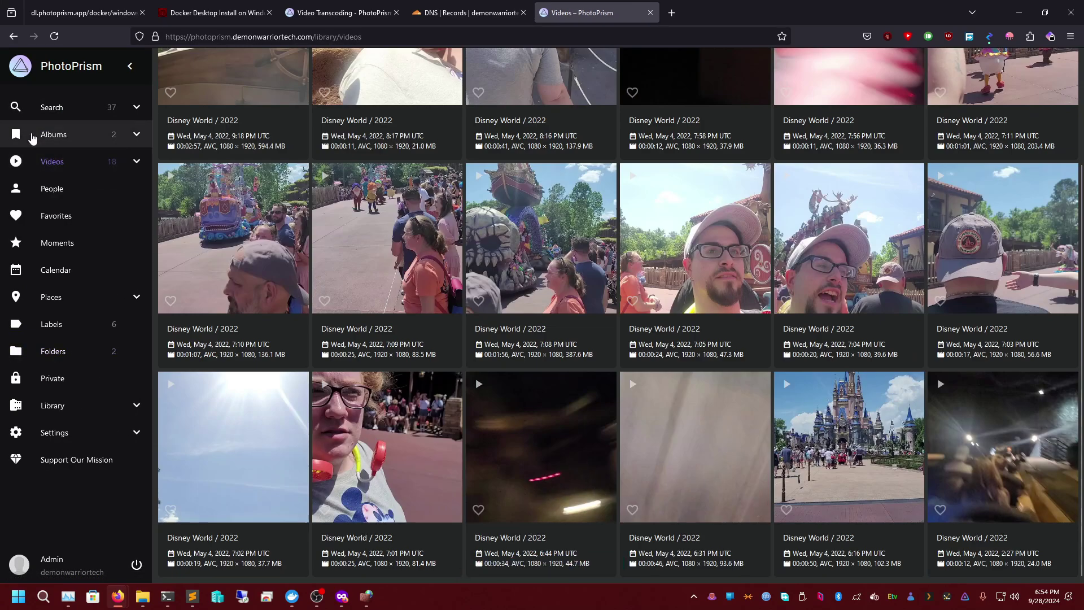
left_click(82, 145)
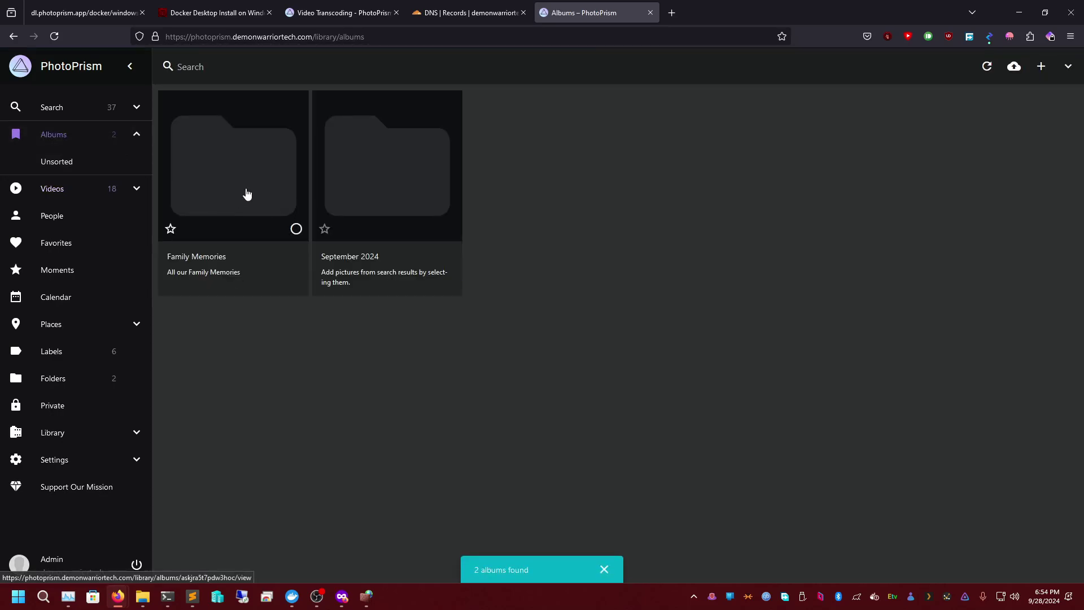
left_click(246, 193)
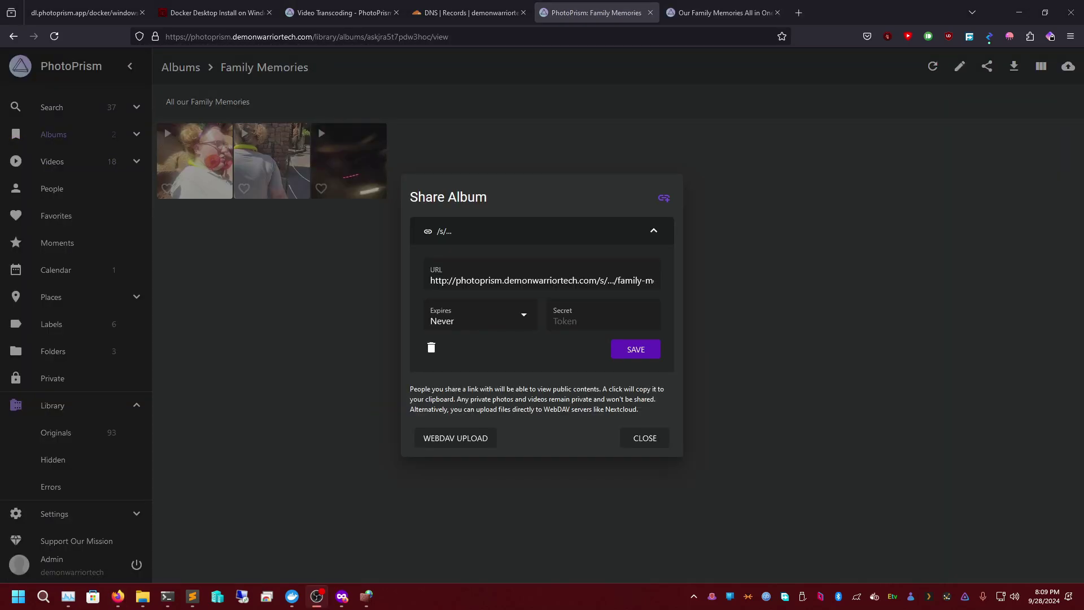
- Give the Family Memories share link a custom secret and save it
left_click(611, 322)
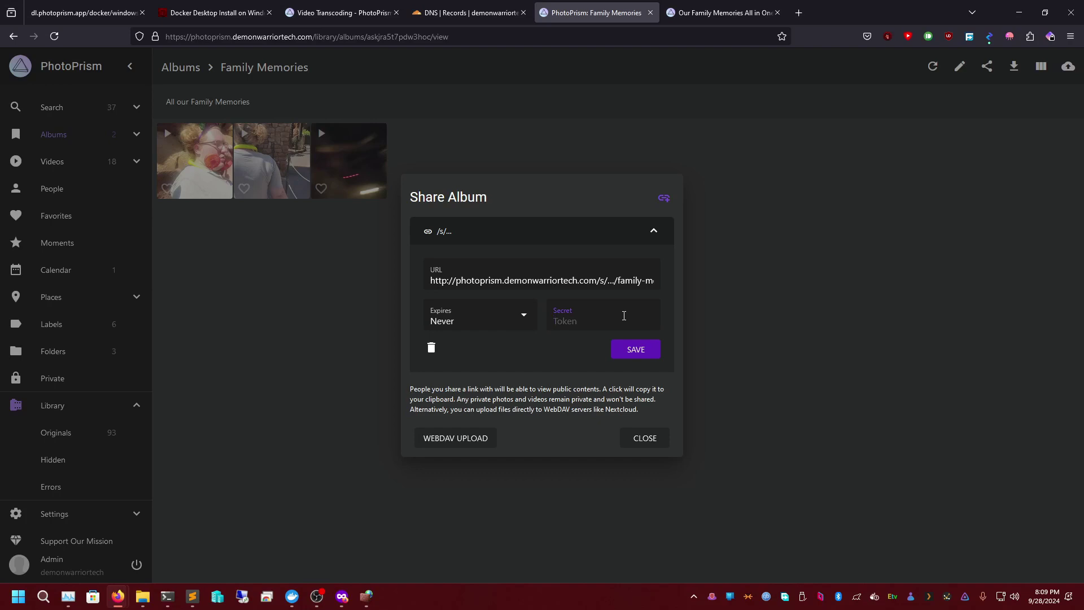
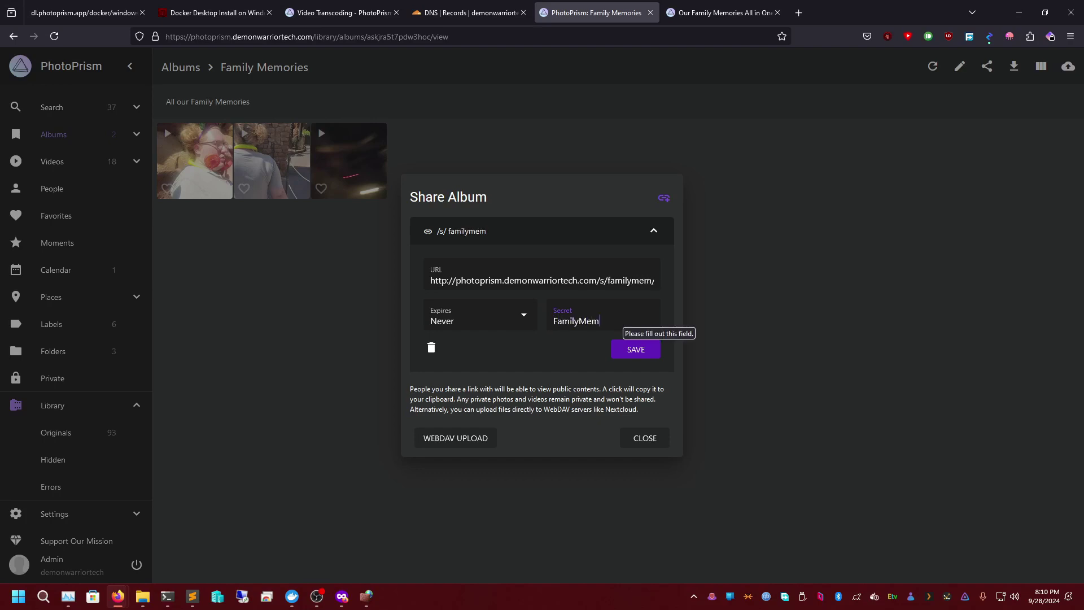
left_click(635, 353)
- Load the copied share link in a new tab and open the album's edit settings
left_click(542, 280)
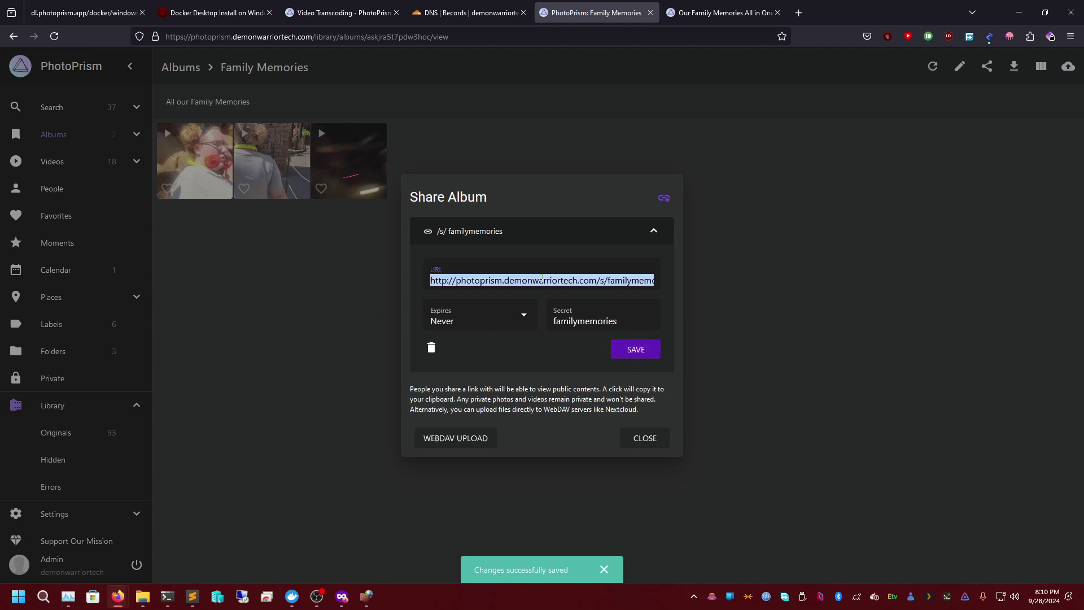
left_click(799, 12)
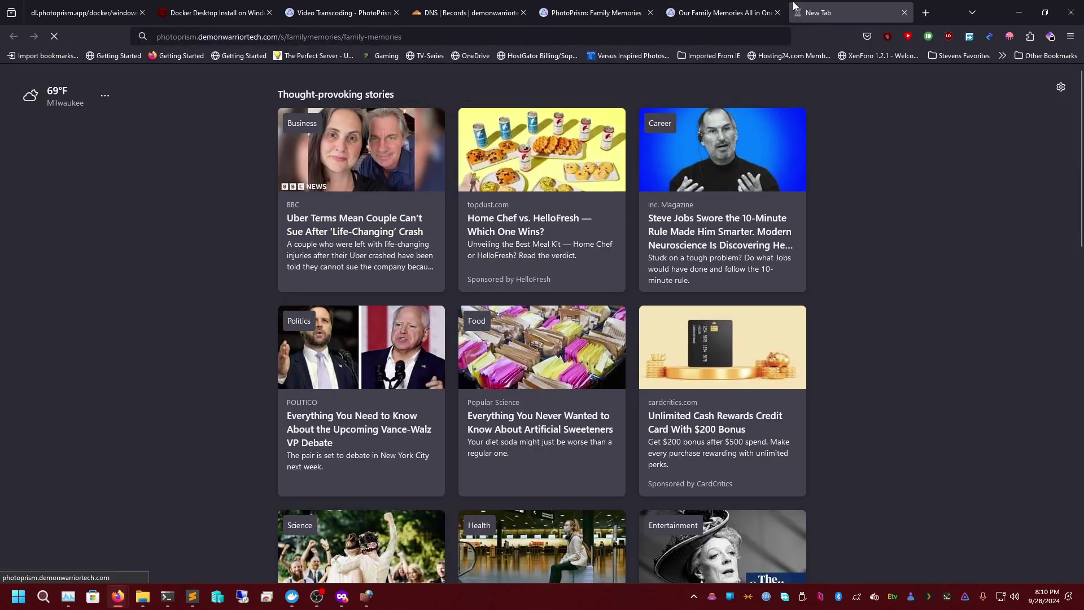
key("Return")
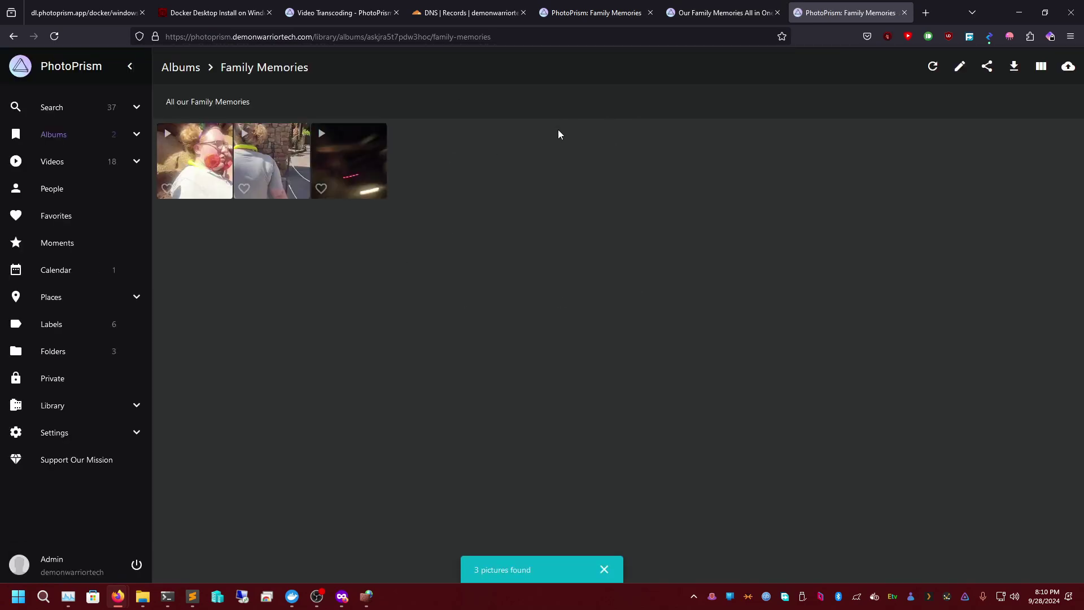
left_click(959, 67)
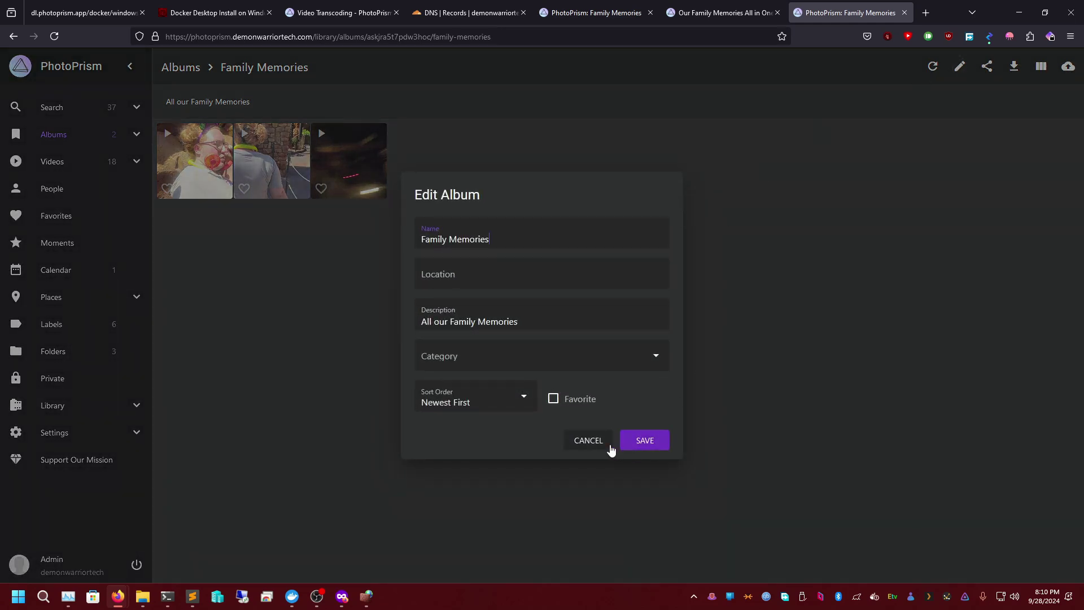
- Cancel Edit Album, sign out, and view the share link as a guest seeing only Family Memories
left_click(608, 445)
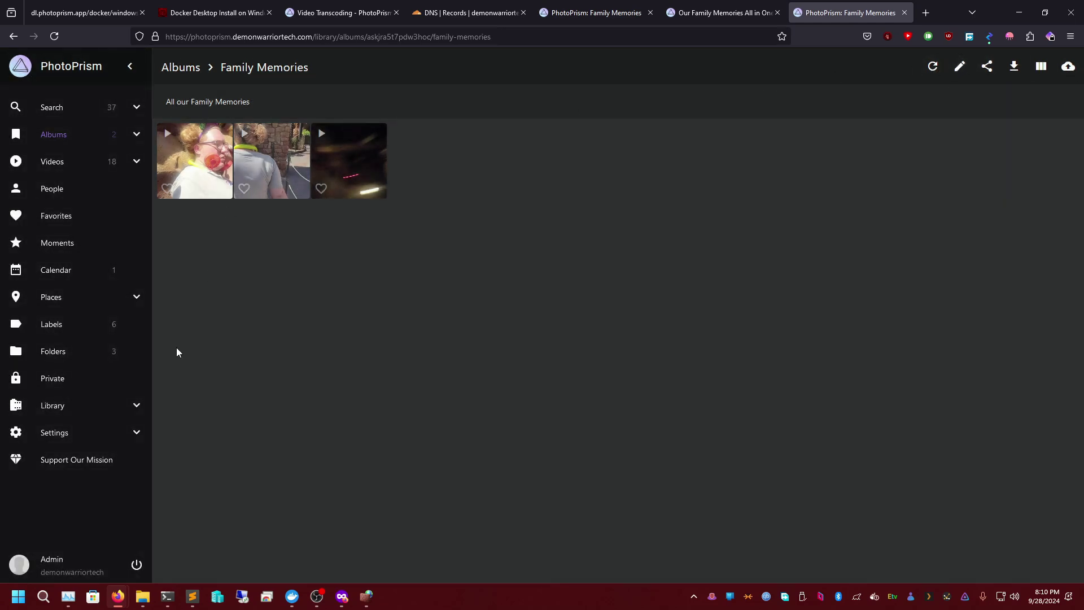
left_click(137, 565)
key("ctrl+a")
key("Return")
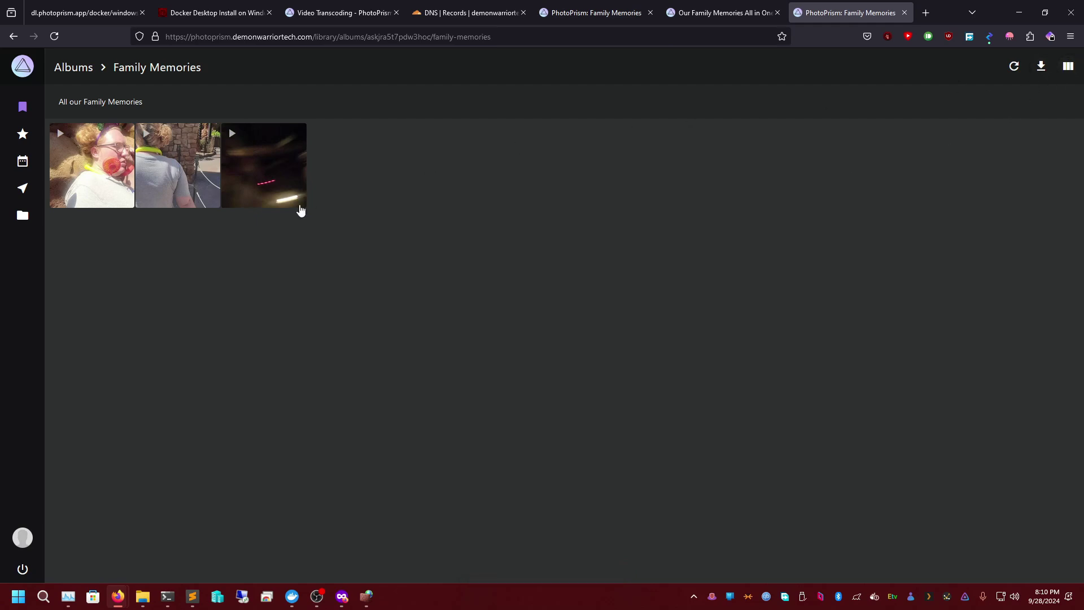
key("alt+Left")
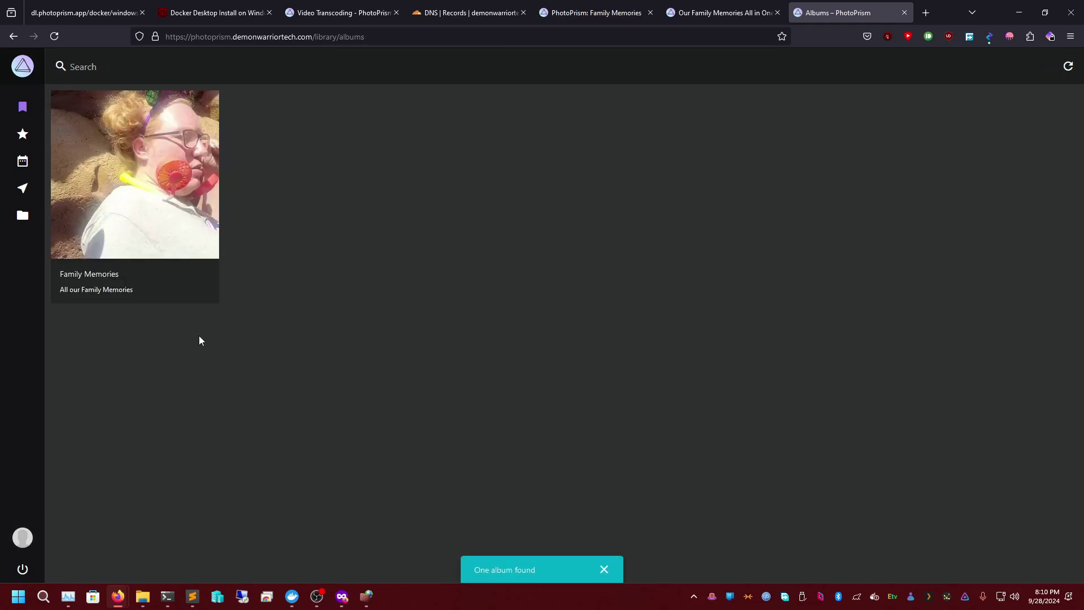
- Sign out of the guest view and return to the login page tab
left_click(24, 568)
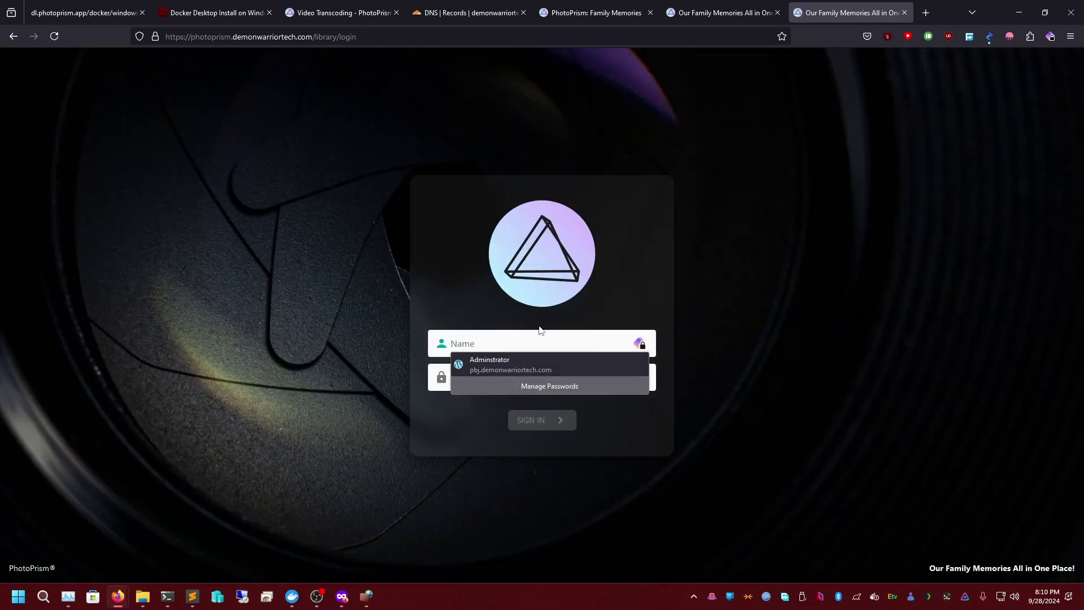
left_click(728, 13)
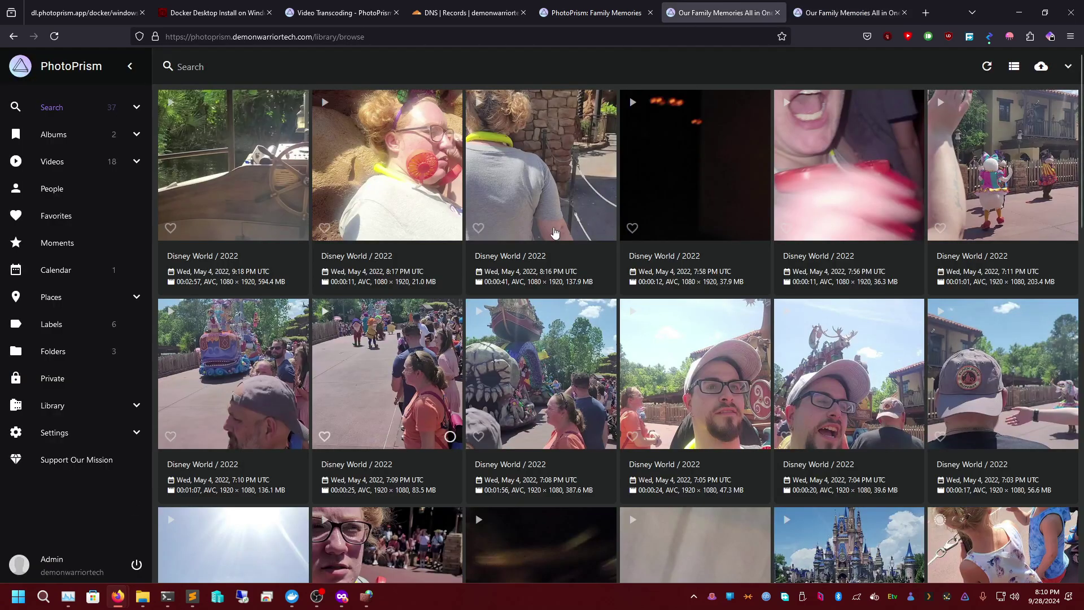
left_click(807, 6)
- Enter the admin username, fixing a stray letter, and start entering the password
left_click(482, 340)
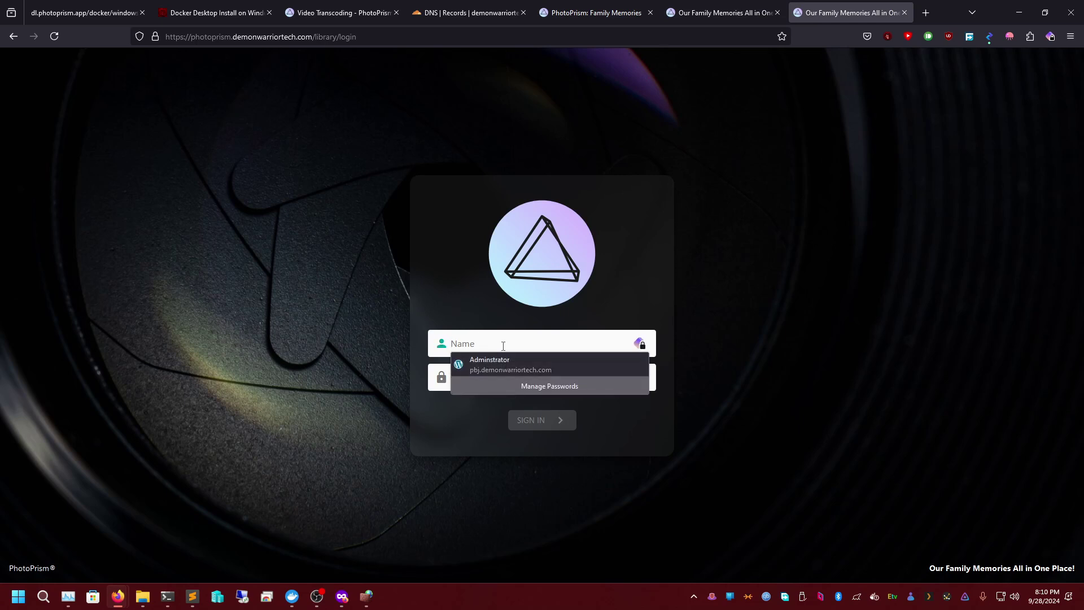
type("demonwarriorete")
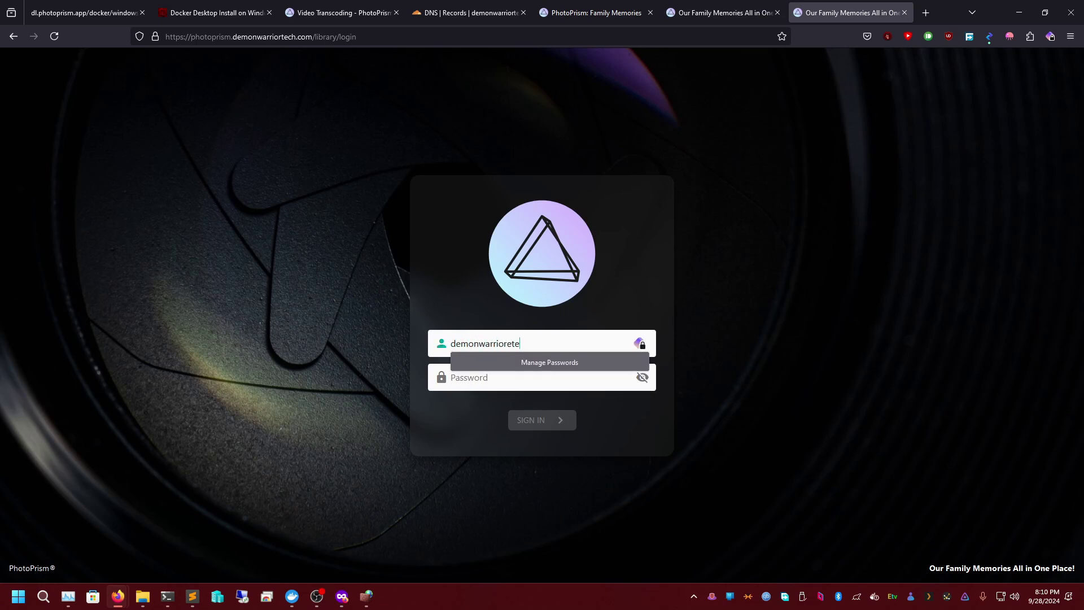
type("ch")
key("Tab")
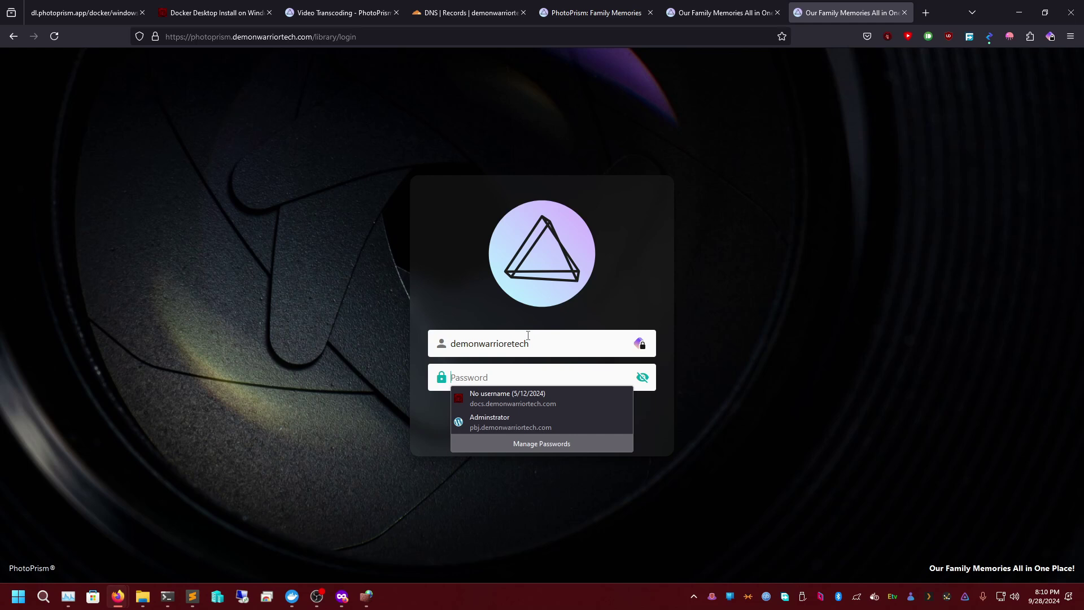
left_click(514, 342)
key("BackSpace")
key("Tab")
type("•••••")
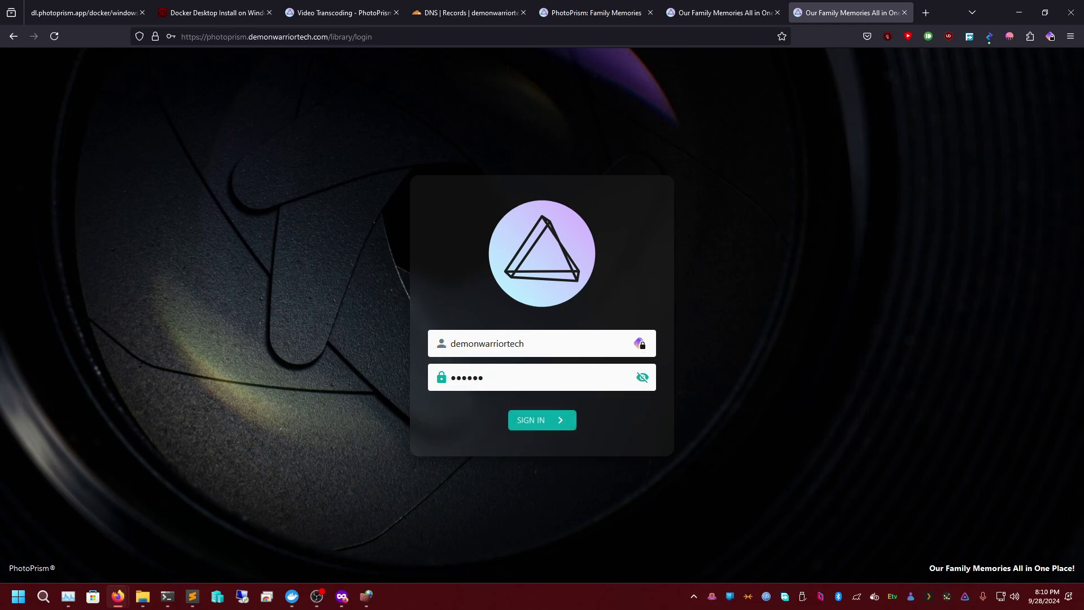
key("BackSpace")
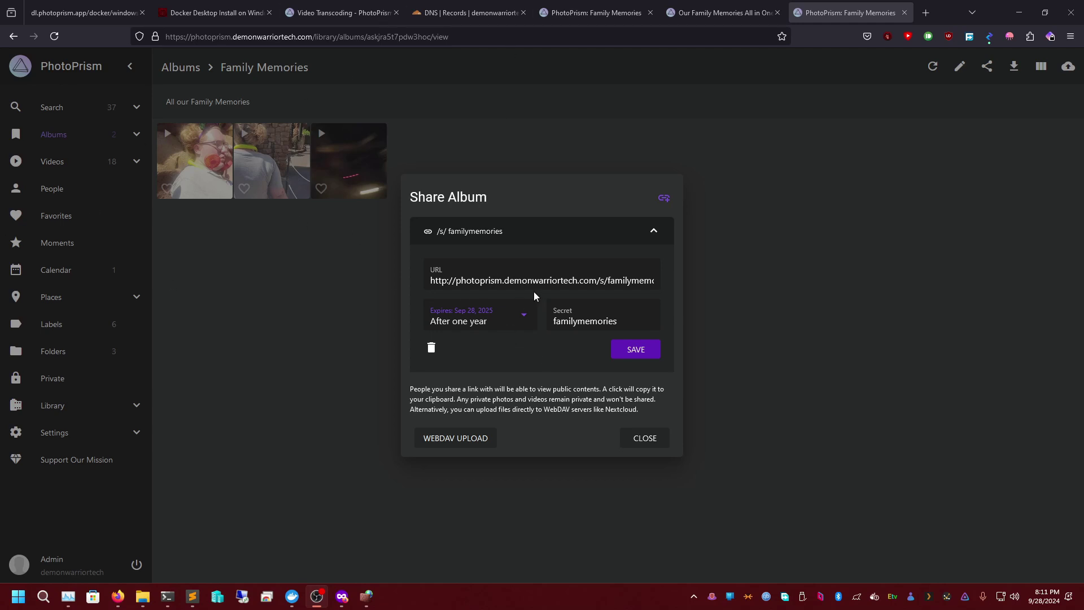
- Copy the Family Memories share link, set Expires to Never, save, and close the dialog
double_click(600, 323)
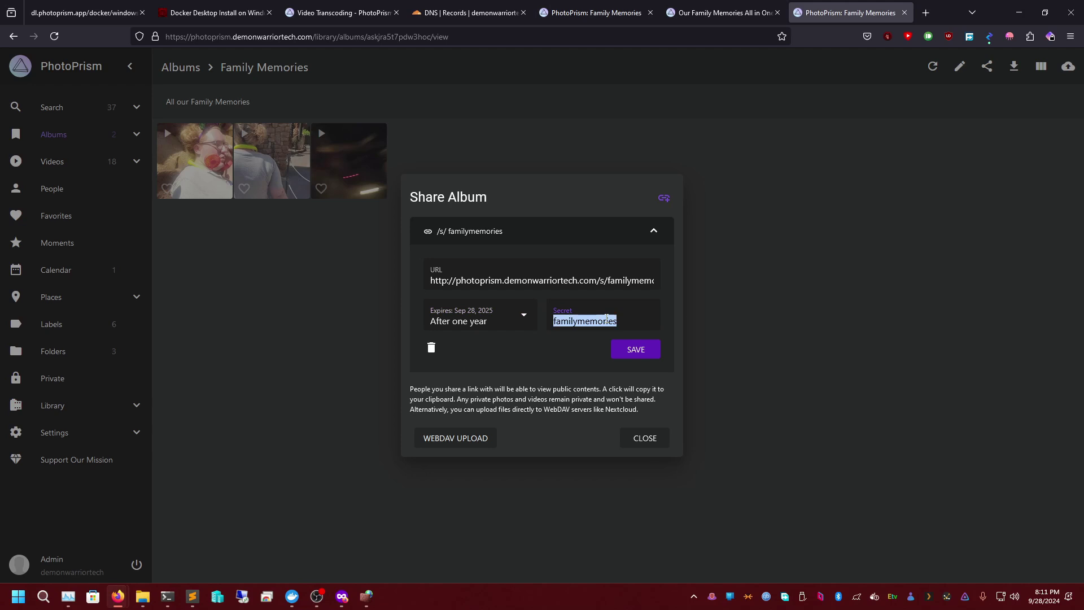
left_click(465, 236)
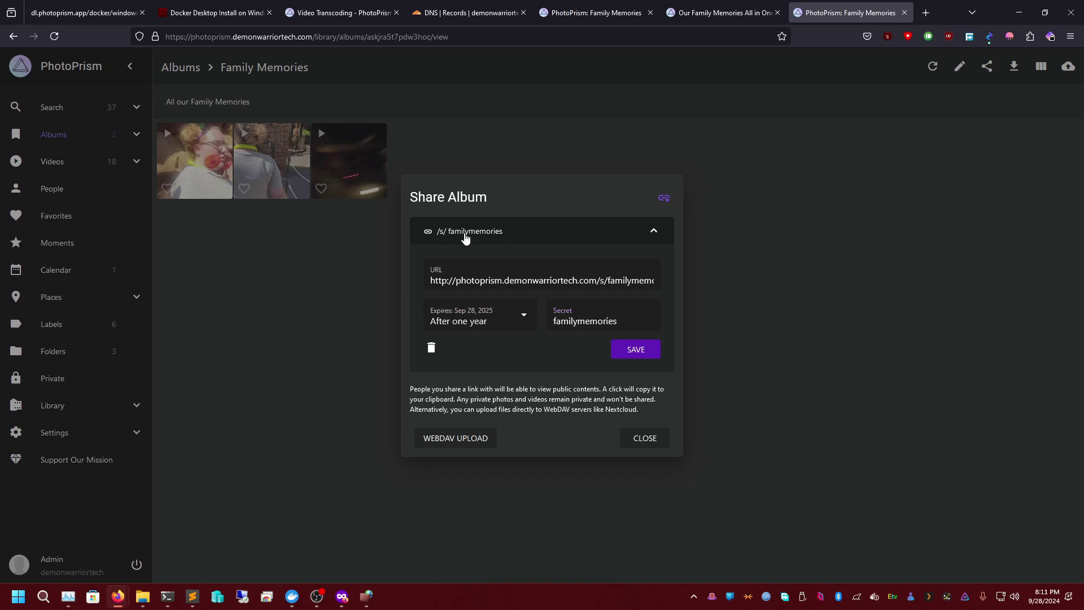
left_click(630, 346)
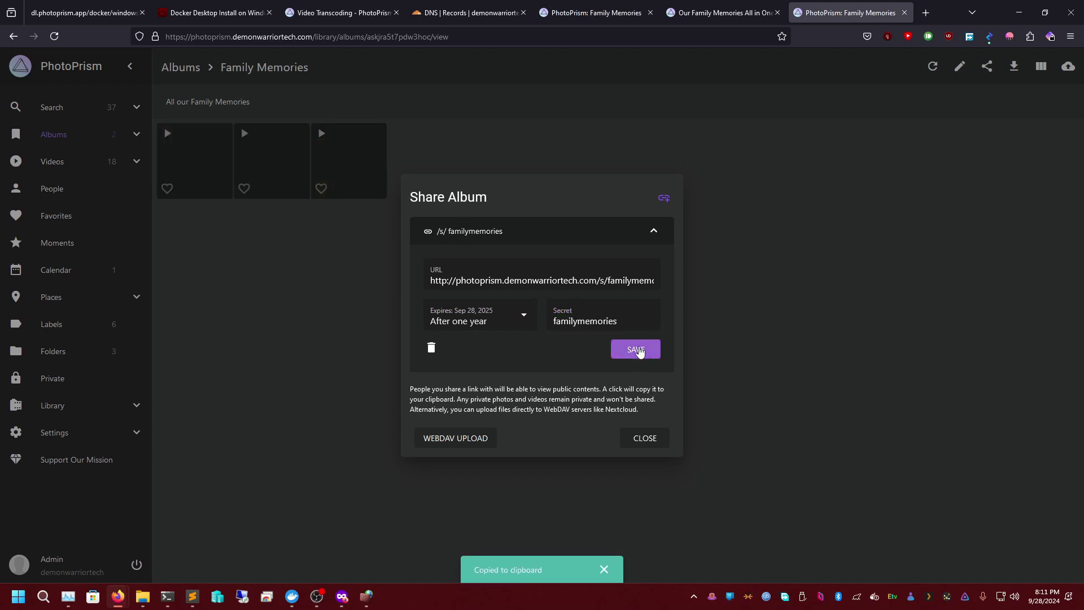
left_click(479, 326)
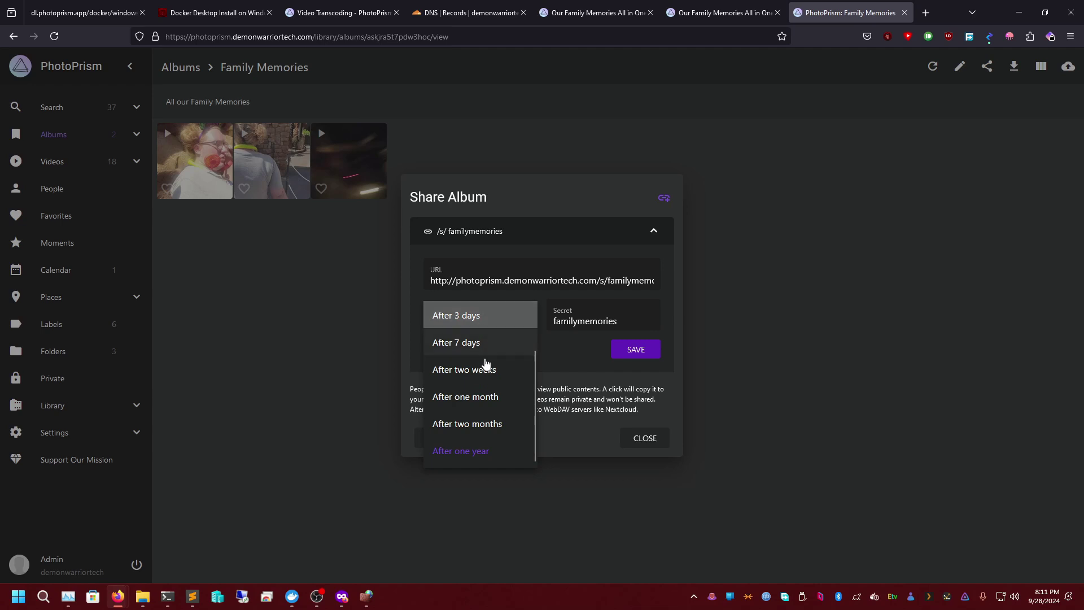
scroll(484, 350, "up", 2)
left_click(467, 319)
left_click(648, 351)
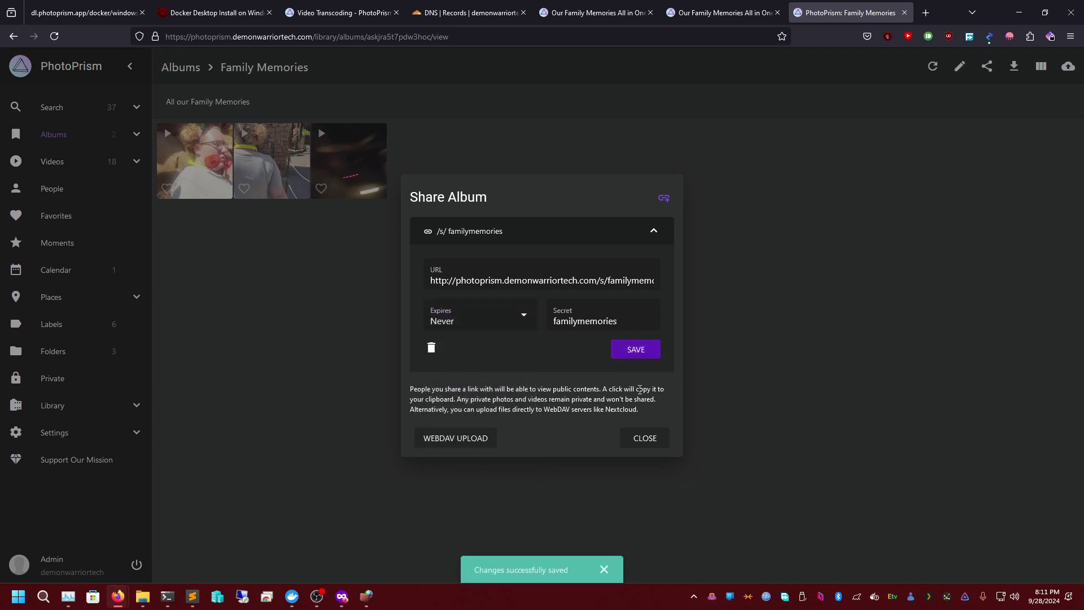
left_click(643, 440)
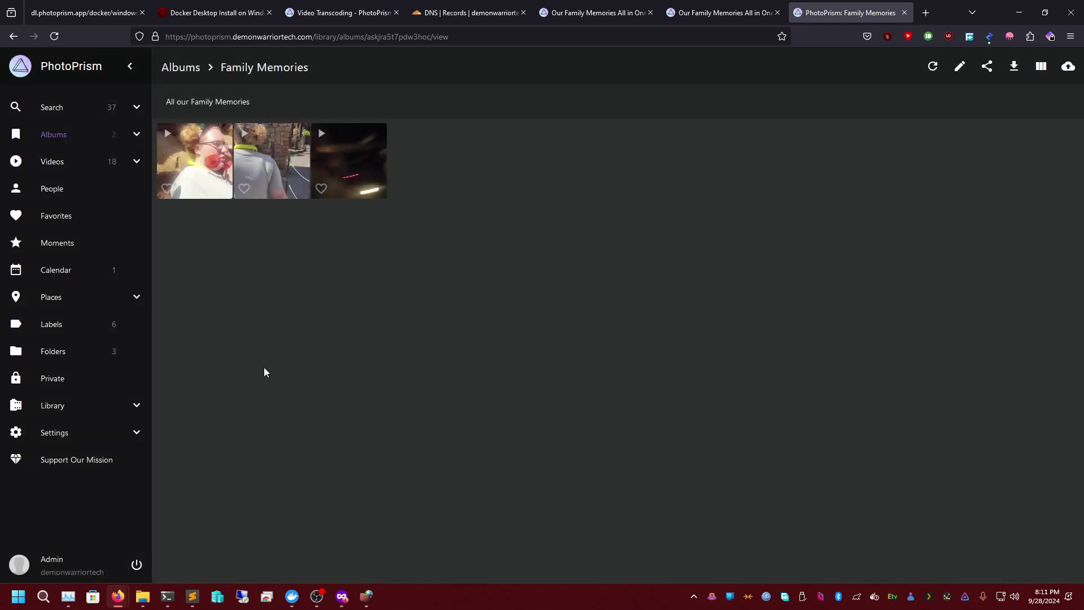
- Browse the library folders, opening the March 2023 folder and returning to the folder list
left_click(82, 353)
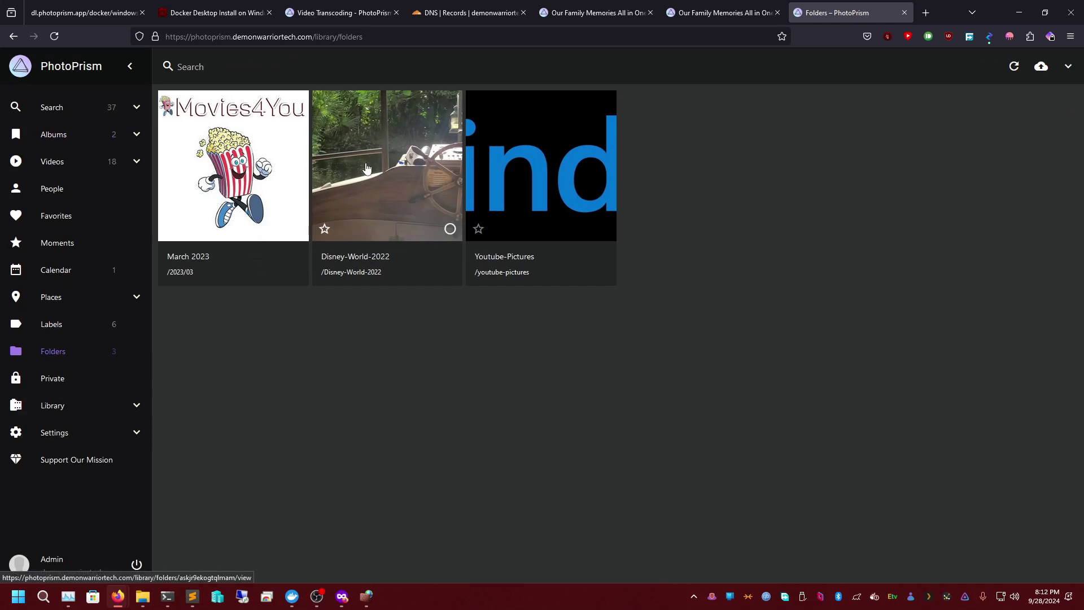
left_click(292, 161)
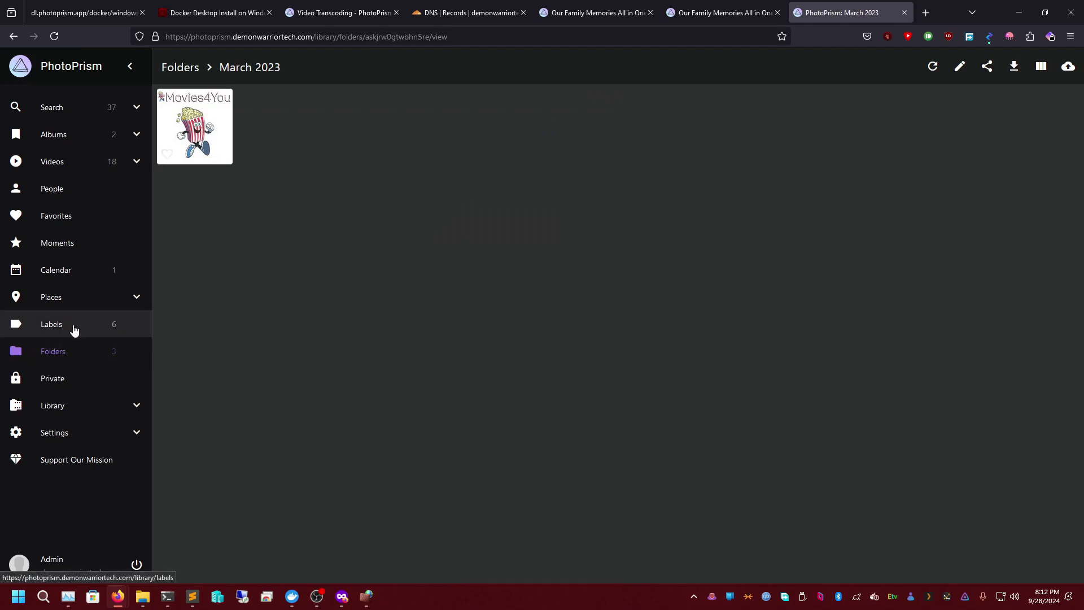
left_click(68, 354)
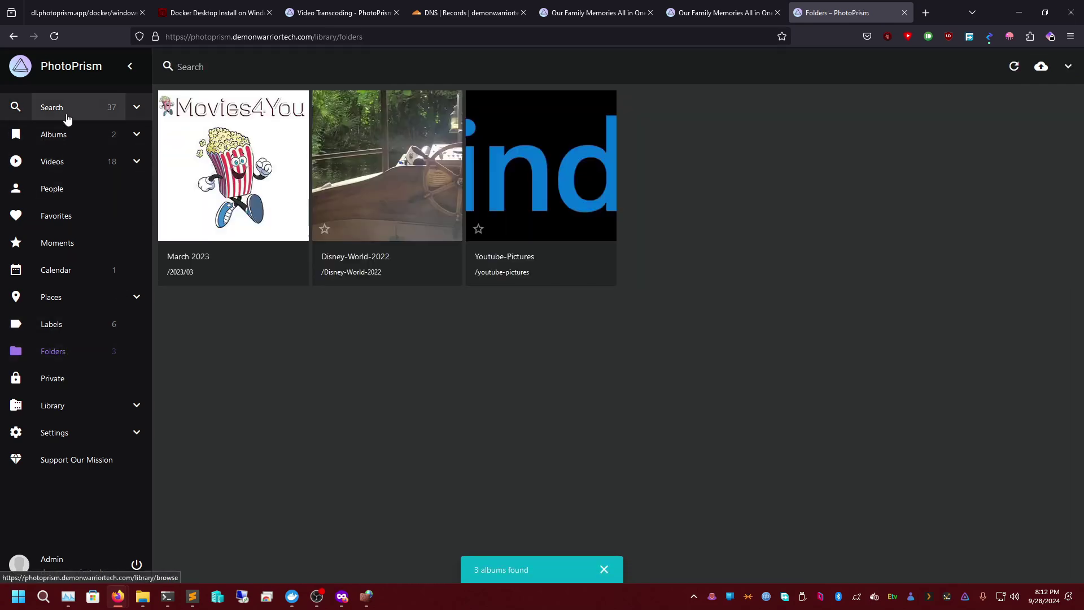
- Check the Family Memories album's upload target list, then cancel the upload and return to Albums
left_click(66, 141)
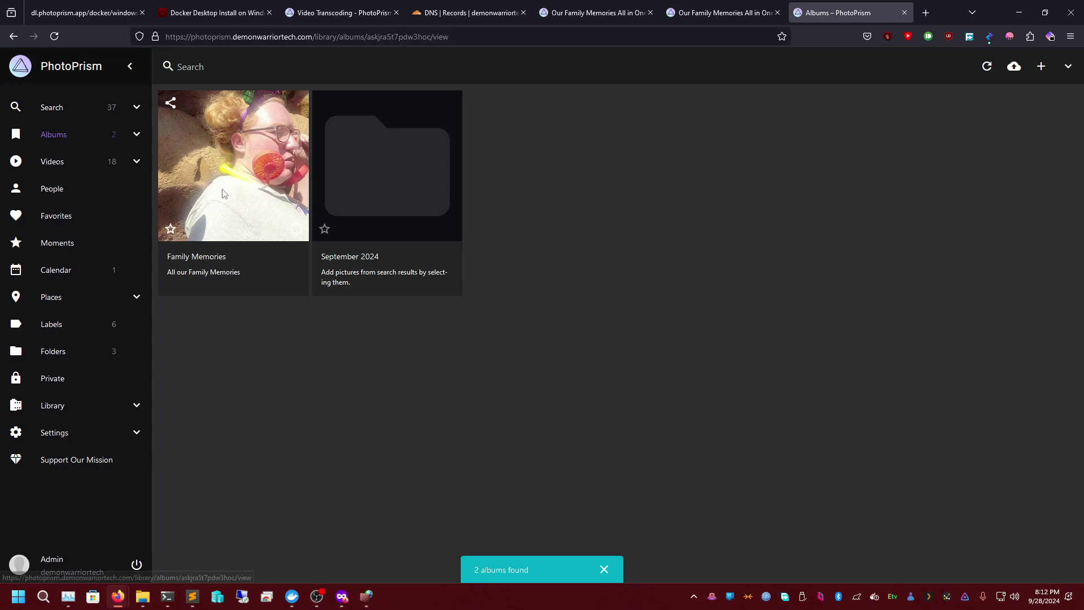
left_click(237, 169)
left_click(1069, 67)
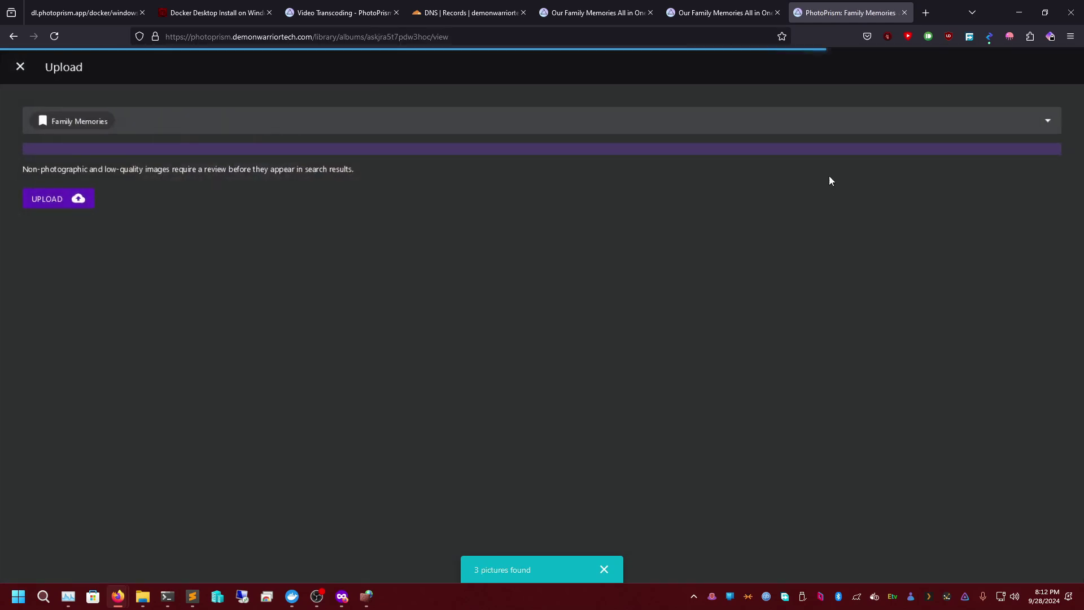
left_click(167, 122)
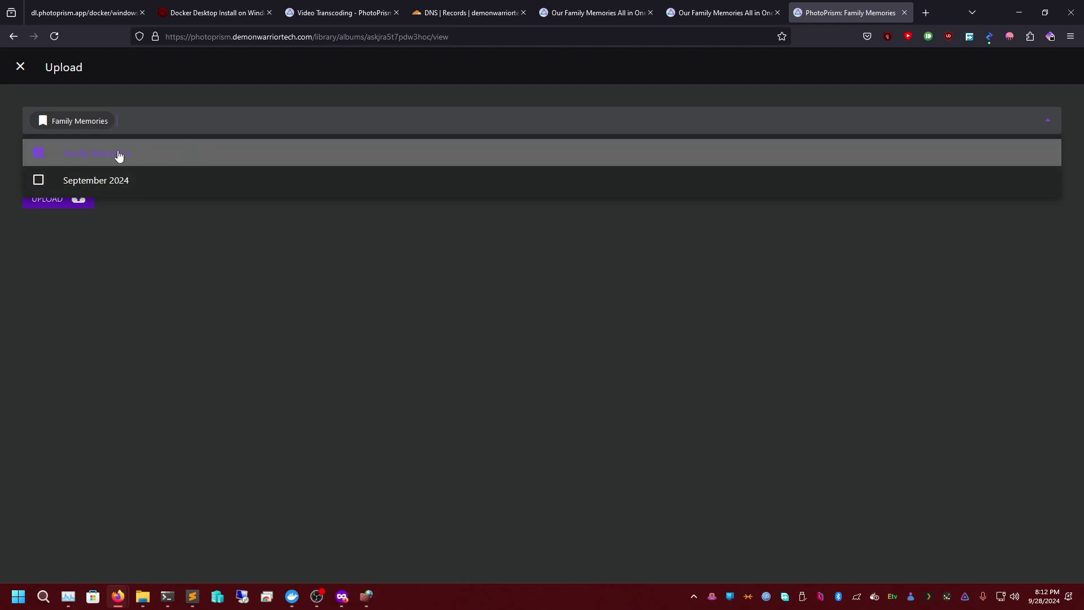
left_click(210, 236)
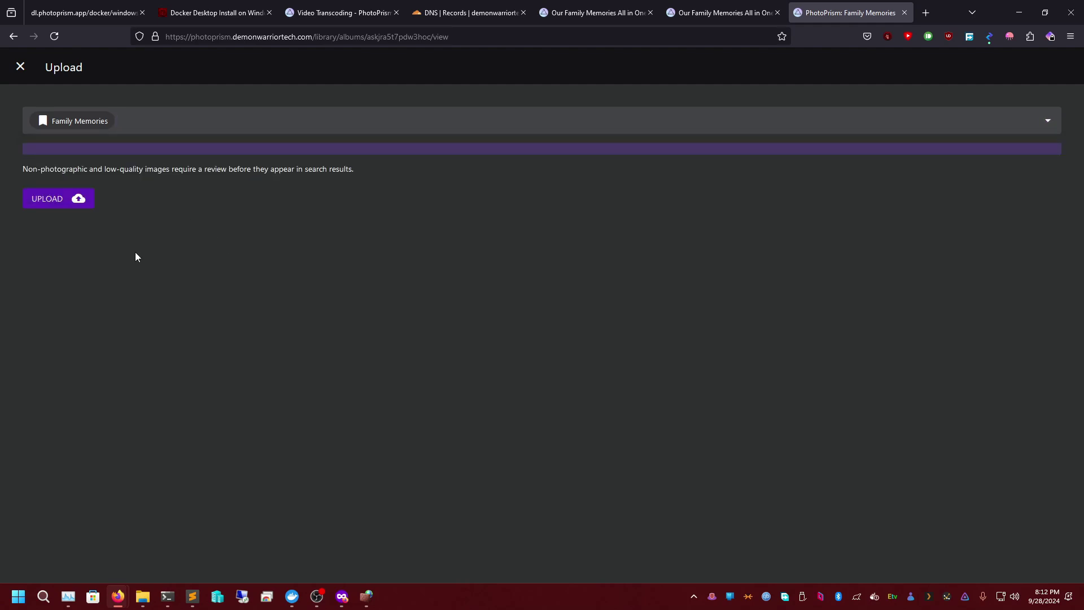
left_click(148, 114)
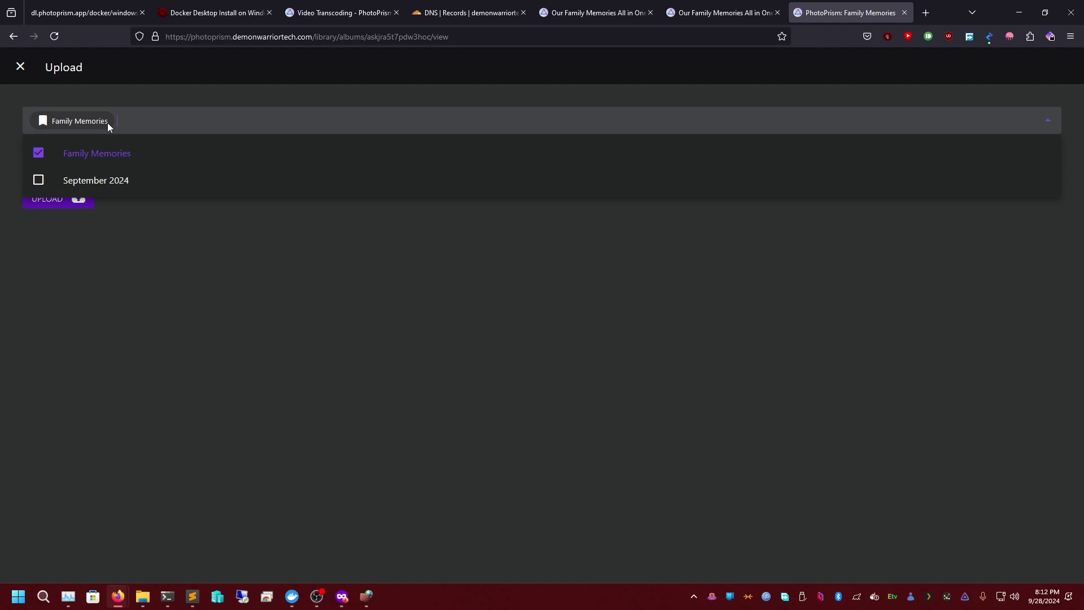
key("Escape")
left_click(32, 68)
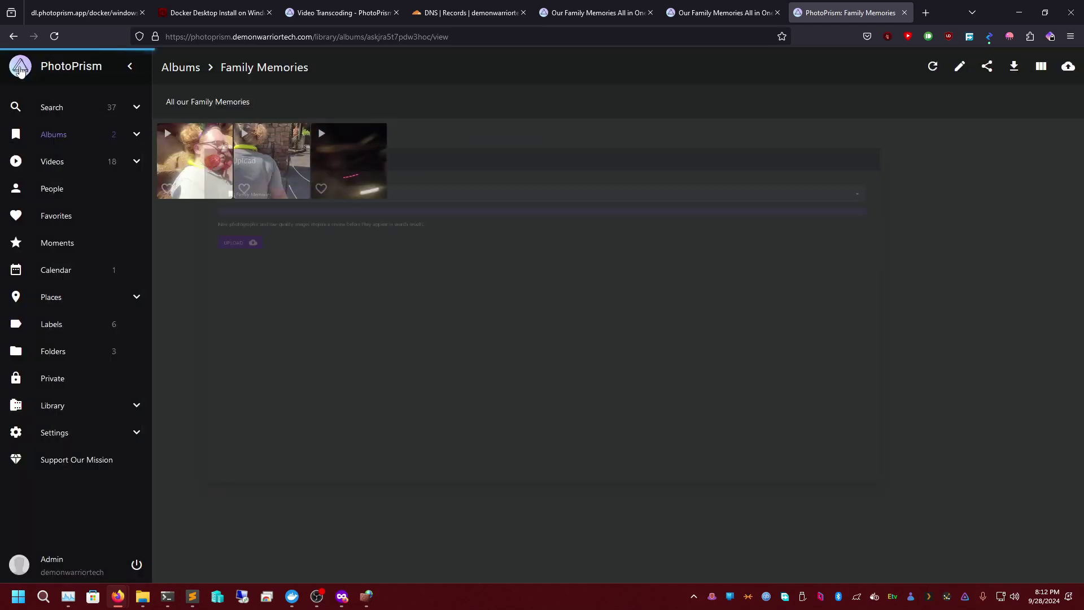
left_click(117, 145)
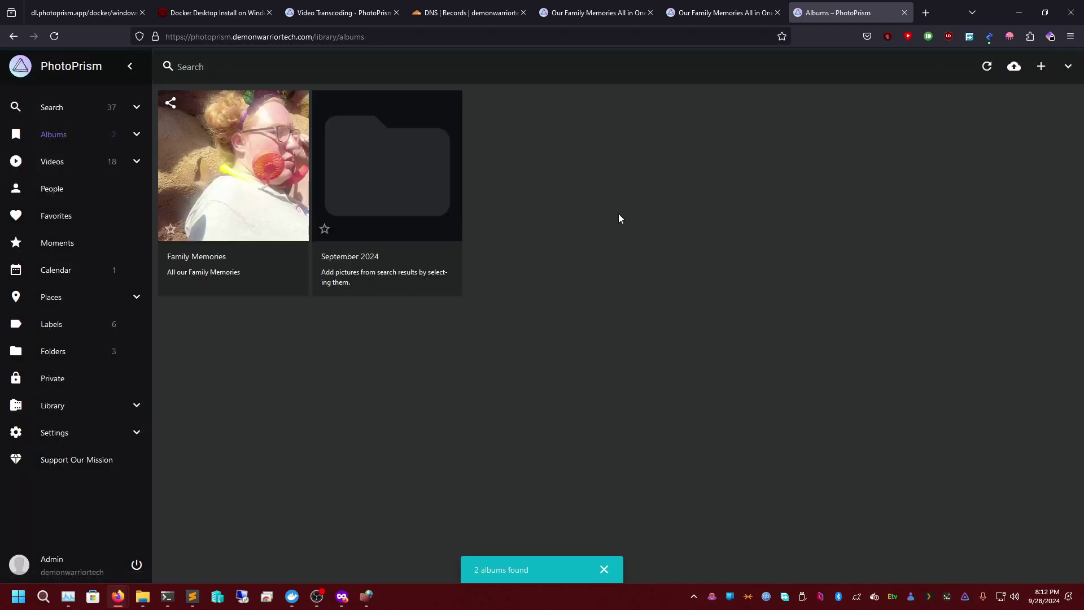
- Change the September 2024 album's name to DemonWarriorTech-YT and save it
left_click(429, 251)
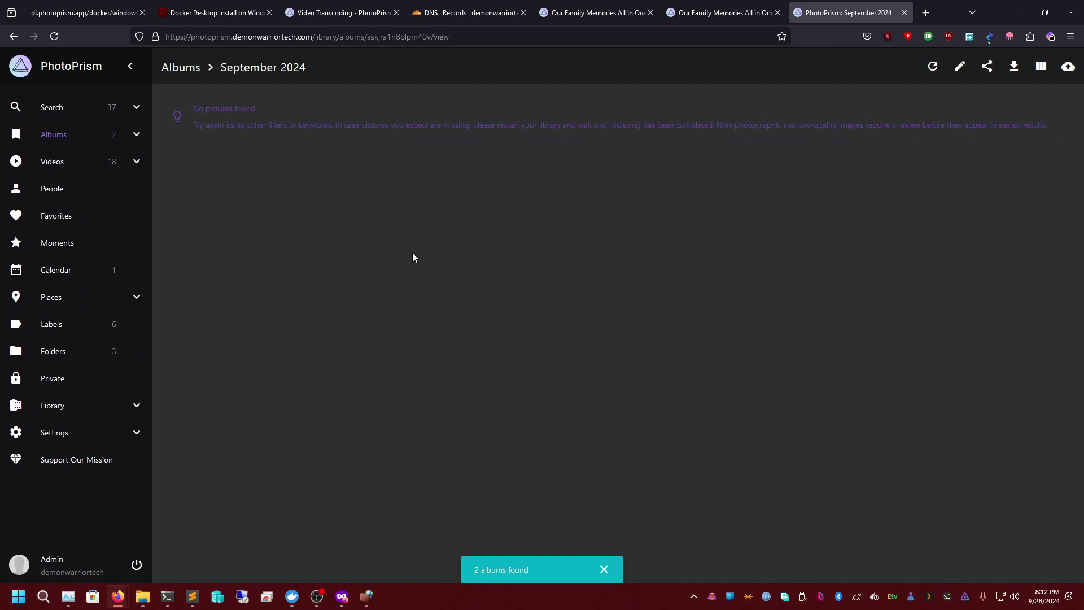
left_click(959, 69)
triple_click(512, 235)
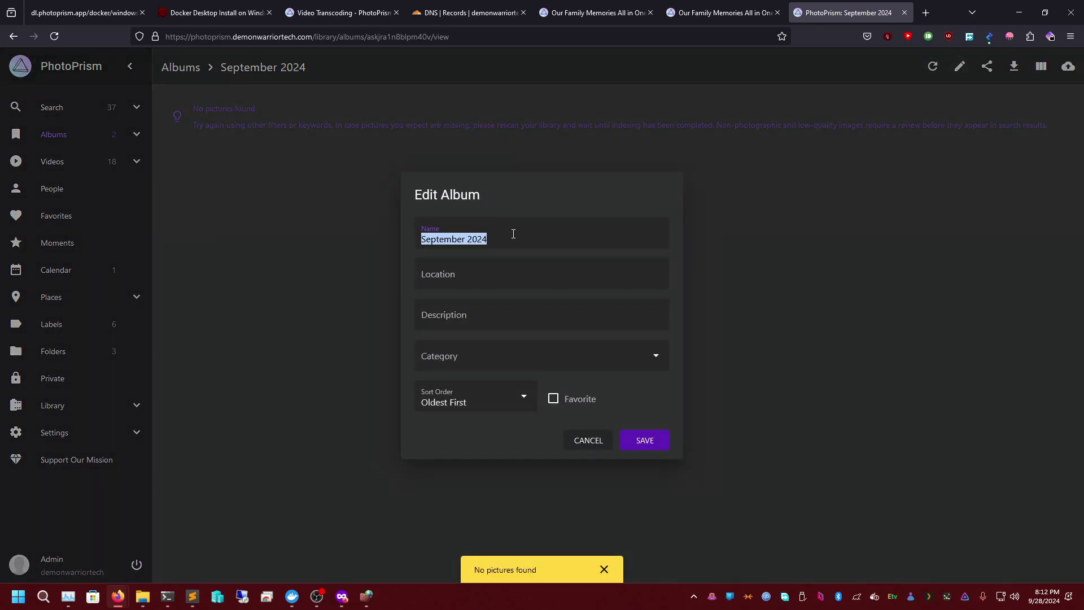
type("DemoN")
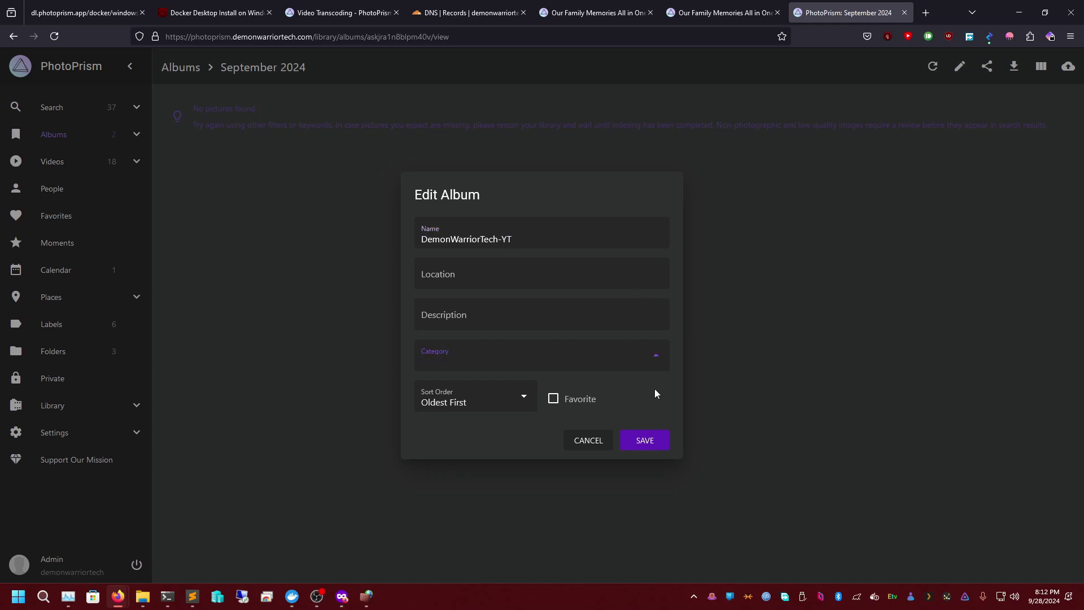
left_click(661, 444)
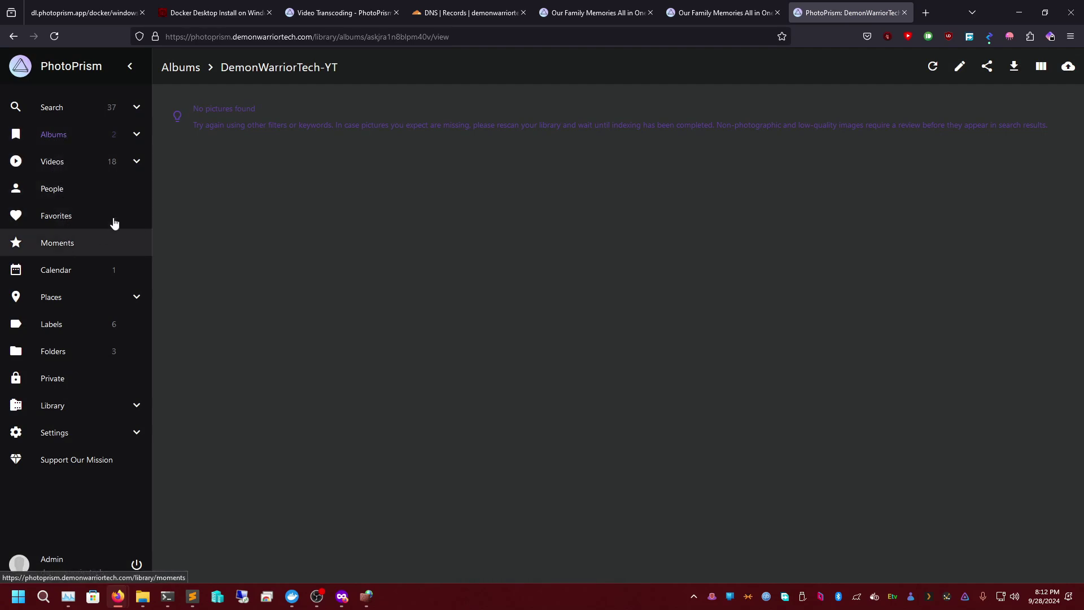
- Upload logo.png from the Movies4You Logo folder and dismiss the processing notice once indexing starts
left_click(58, 137)
left_click(1015, 66)
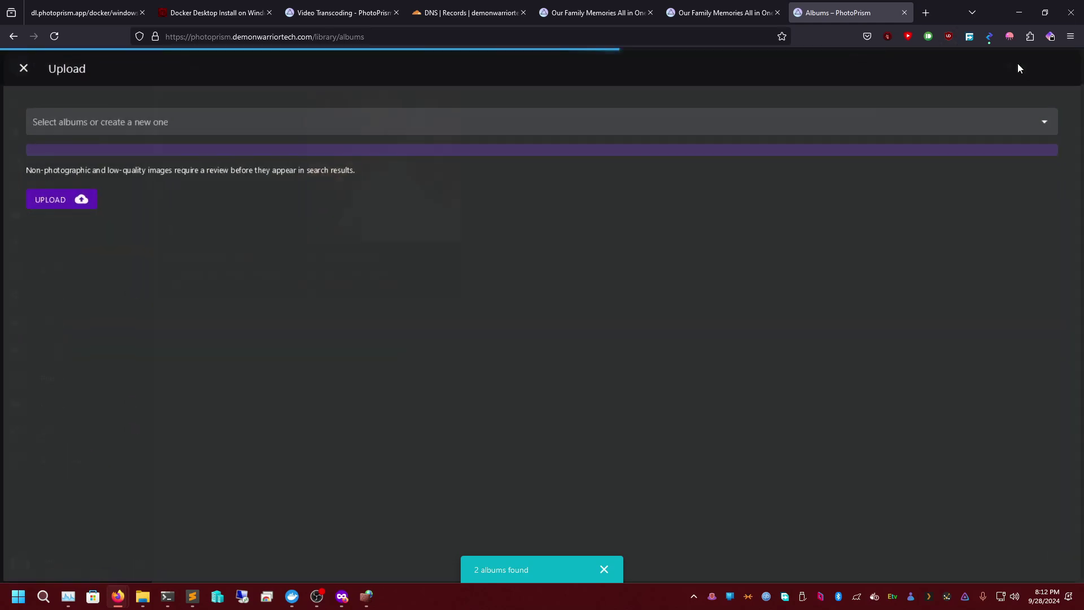
left_click(95, 114)
left_click(73, 201)
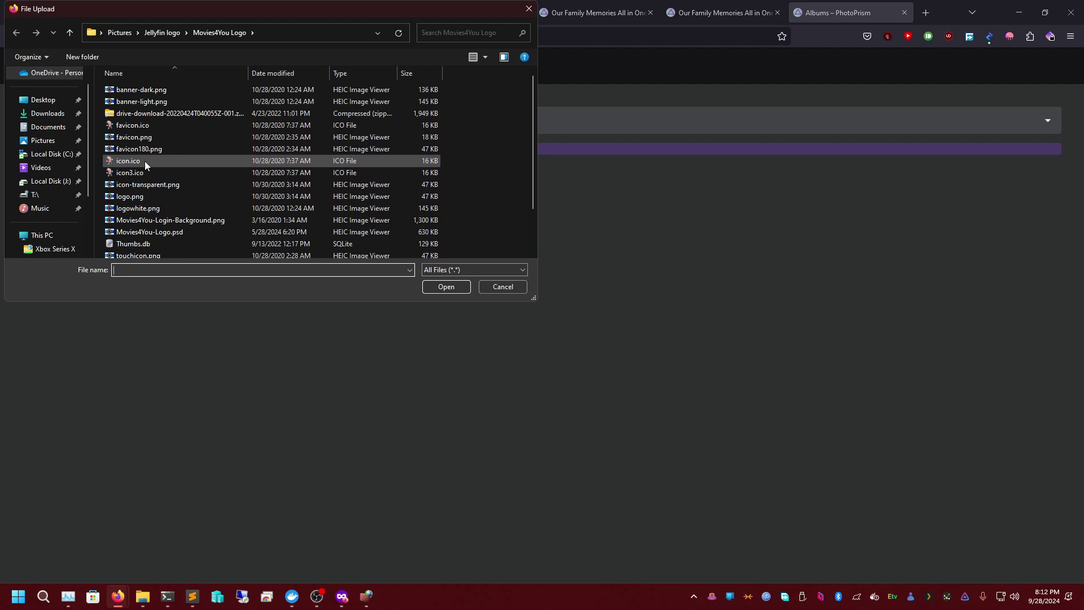
left_click(171, 175)
left_click(175, 220)
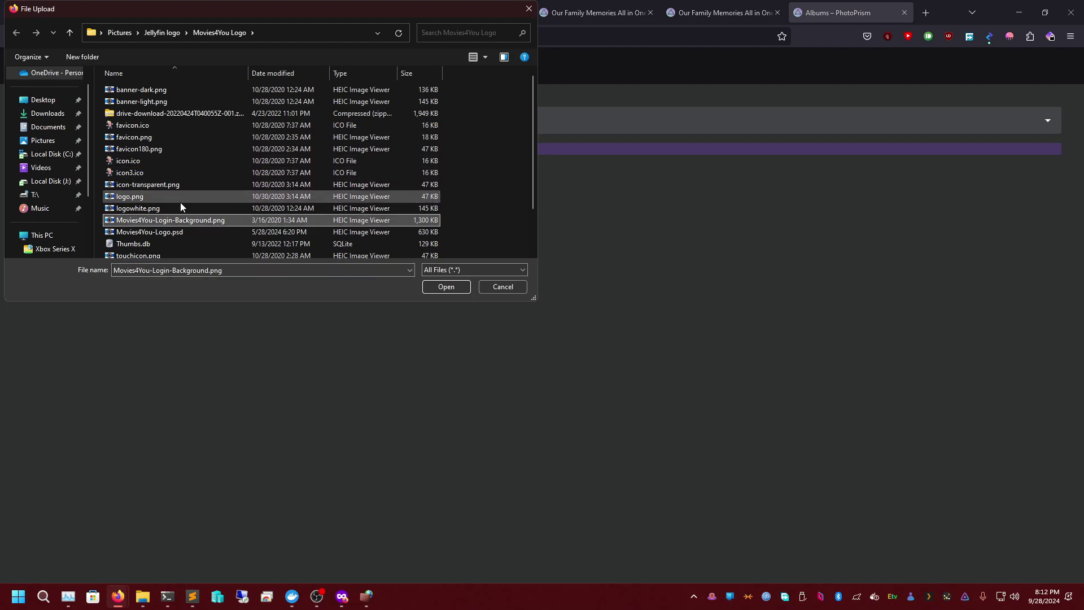
left_click(198, 231)
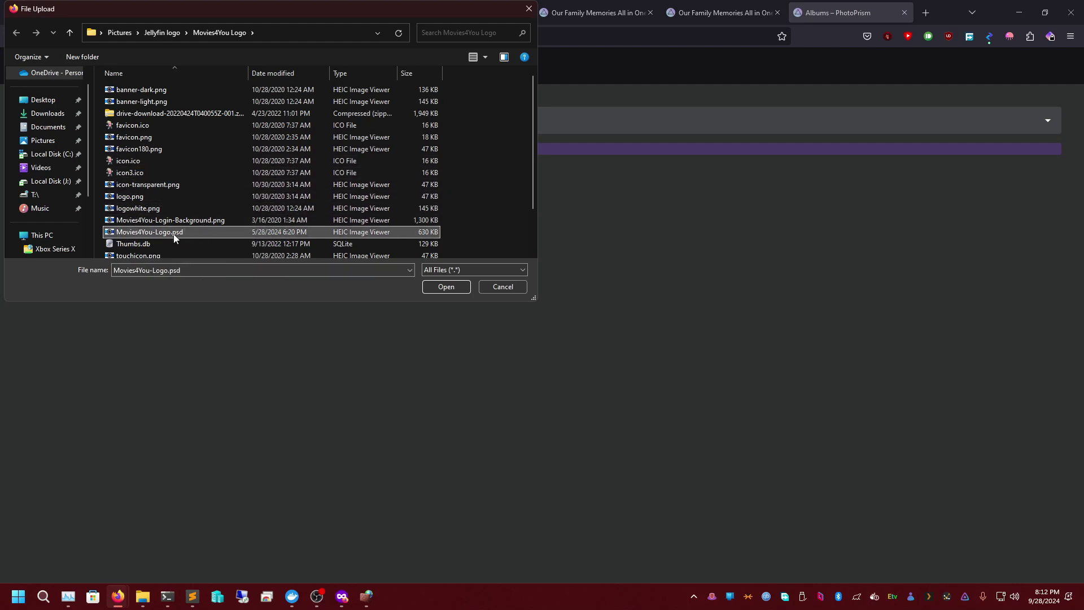
left_click(172, 188)
key("Down")
key("Down")
key("Down")
double_click(174, 196)
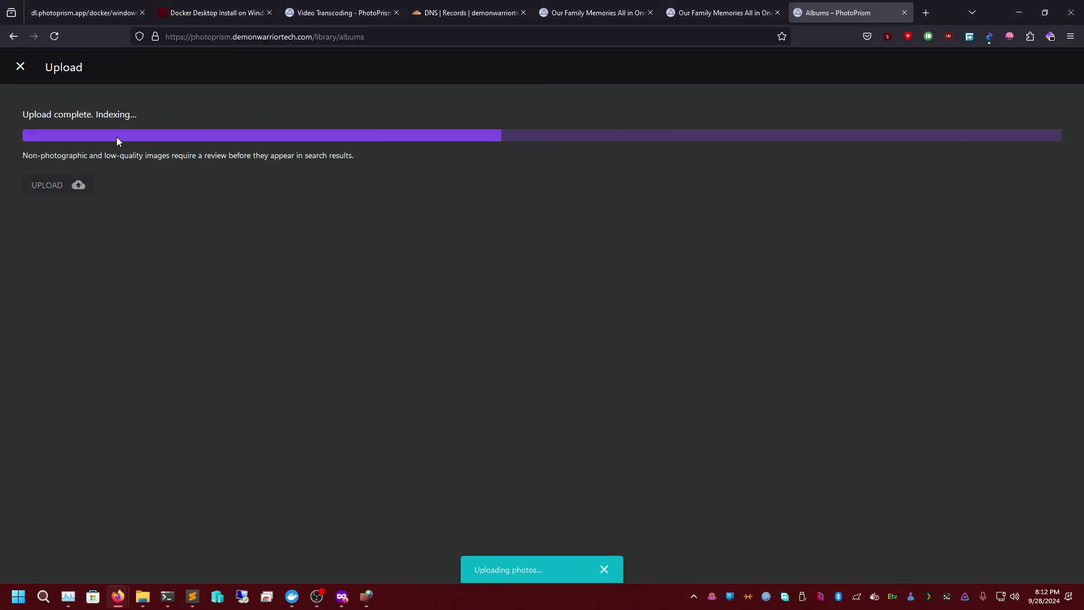
left_click(605, 571)
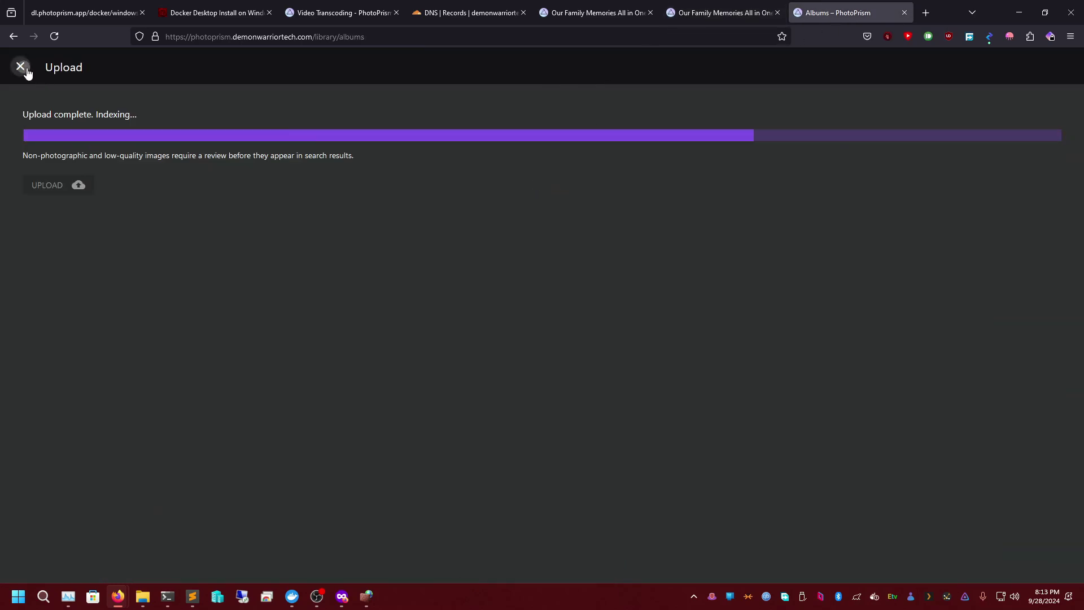
- Switch to the photo library tab and open the DemonWarriorTech-YT album
left_click(699, 4)
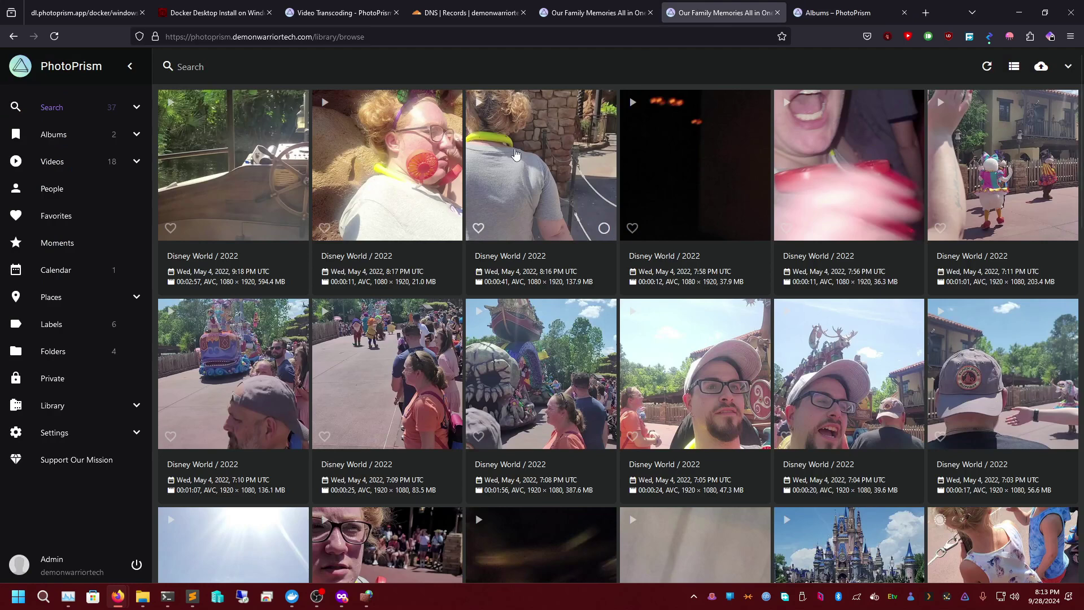
left_click(46, 140)
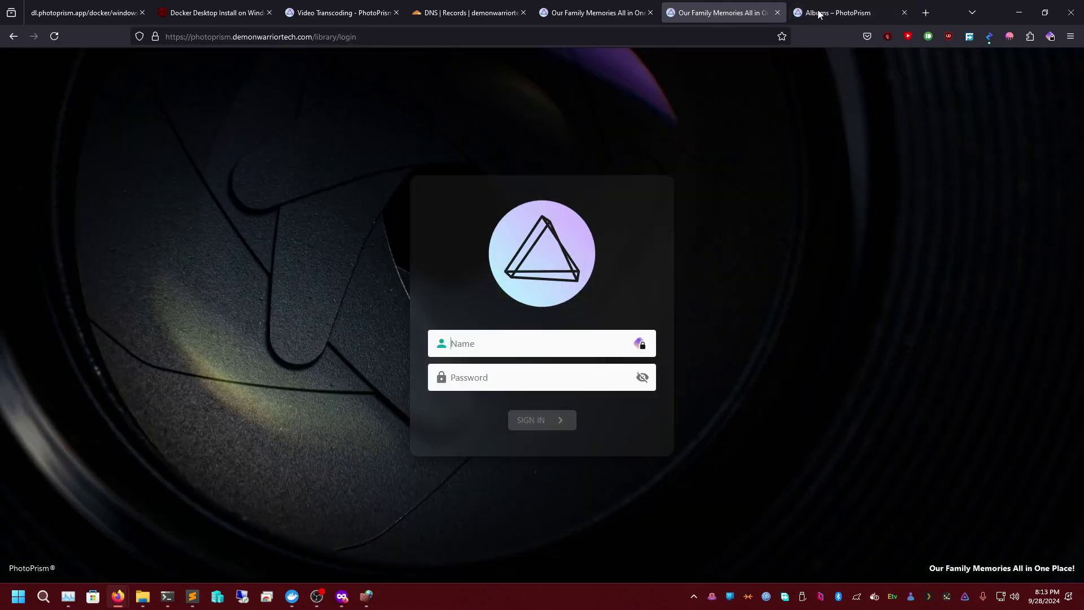
left_click(819, 13)
left_click(251, 181)
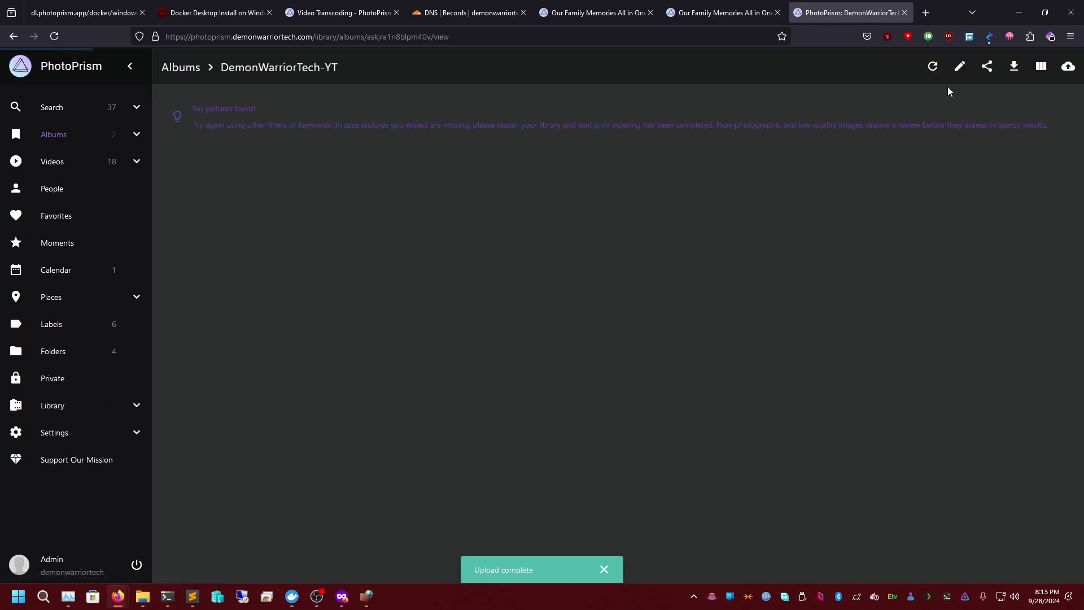
- Upload the white Movies4You logo file into the album and preview it full screen
left_click(1067, 67)
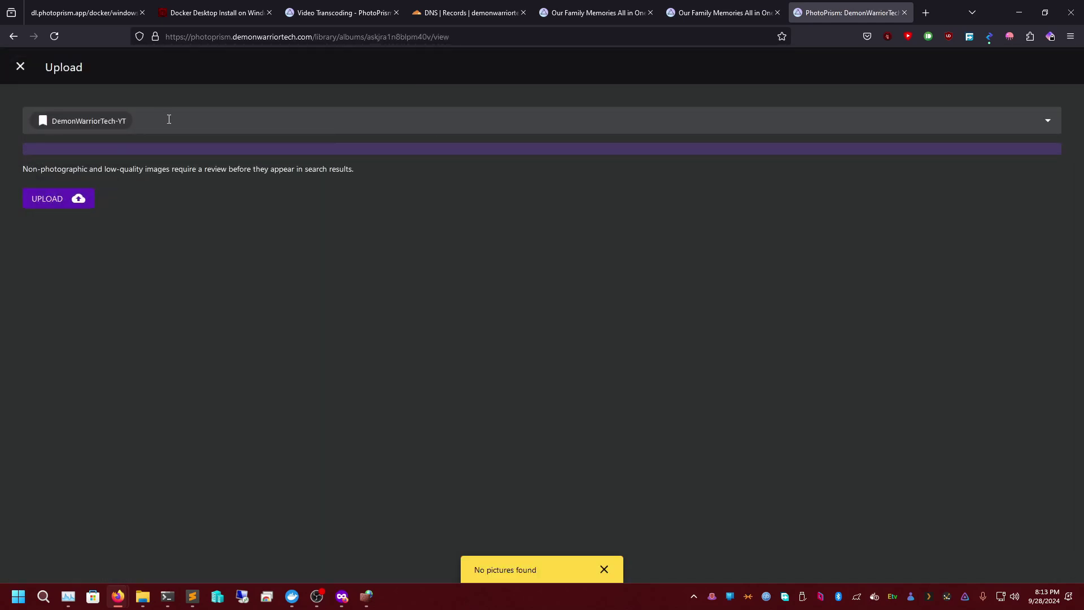
left_click(72, 196)
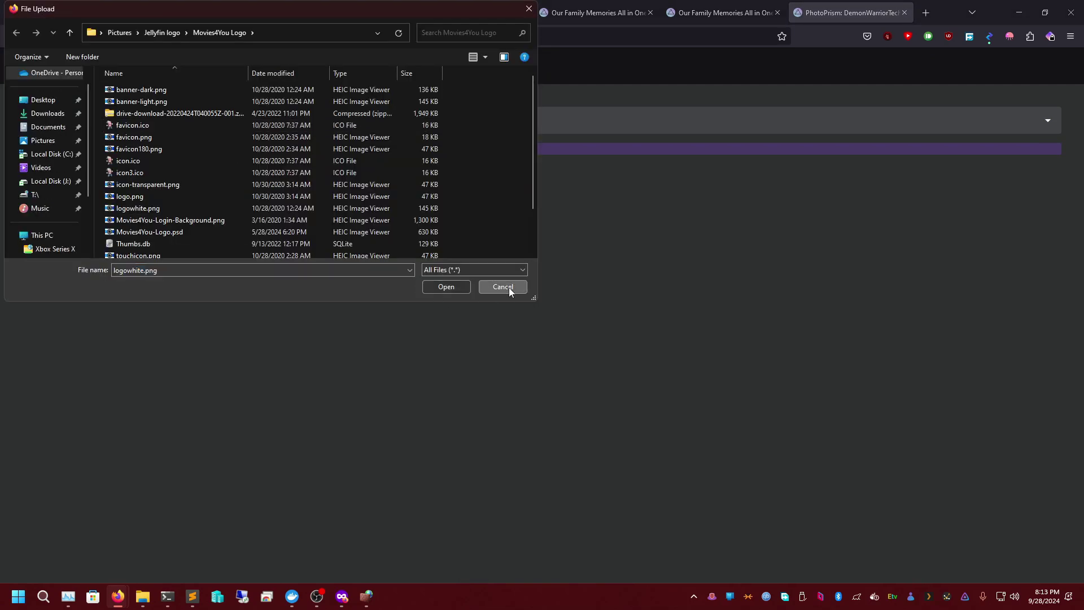
left_click(509, 287)
left_click(79, 202)
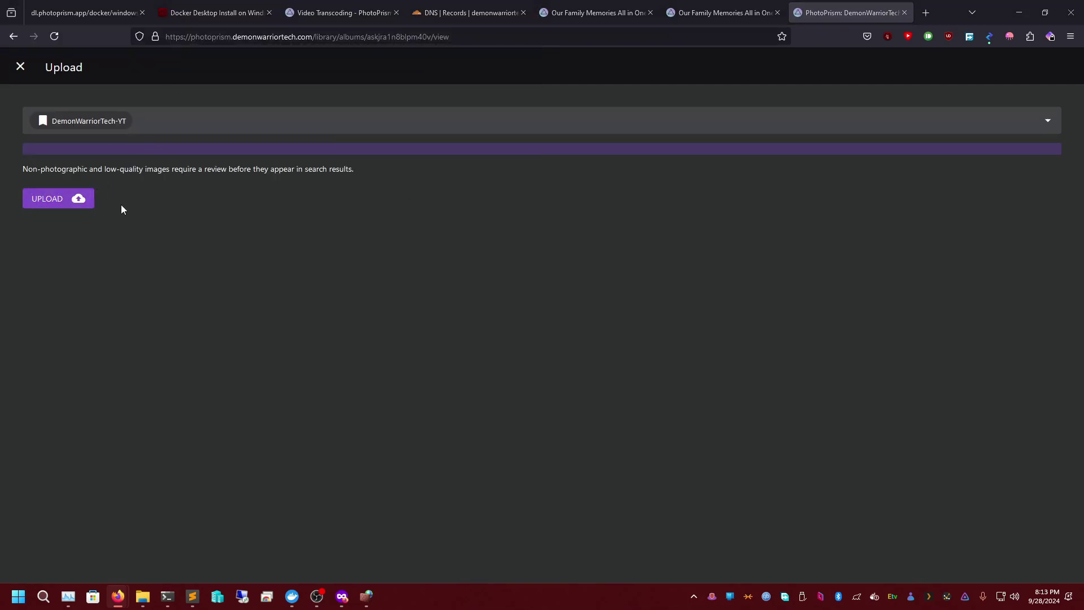
left_click(144, 163)
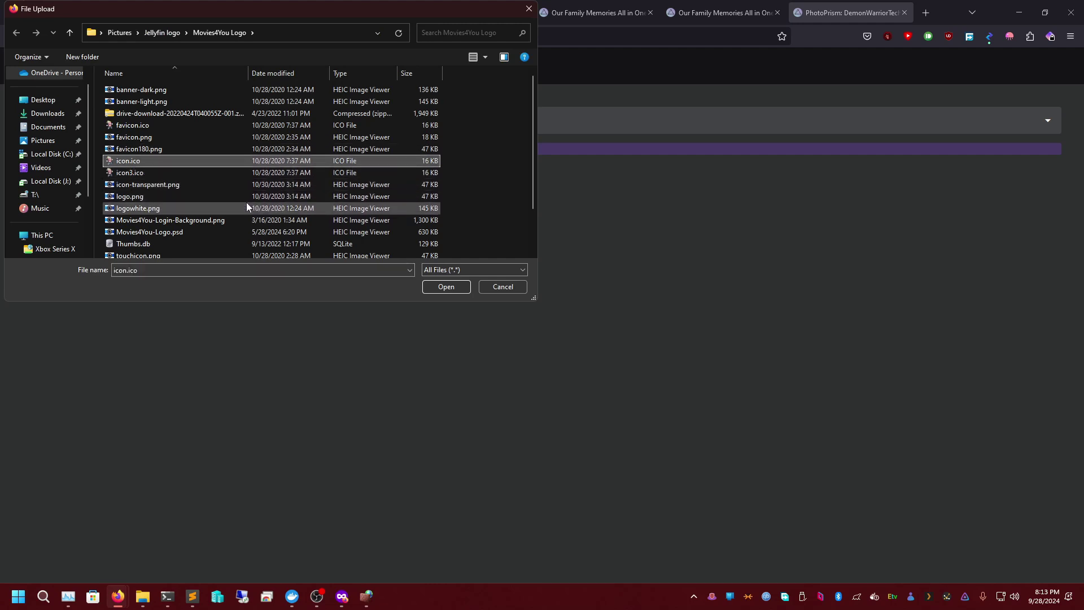
key("m")
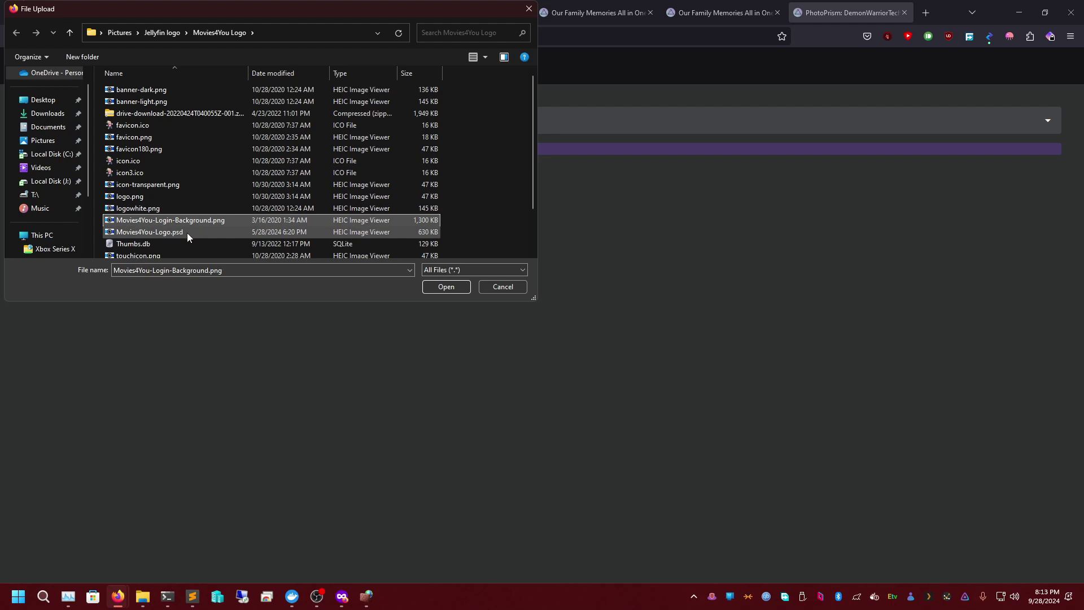
key("Return")
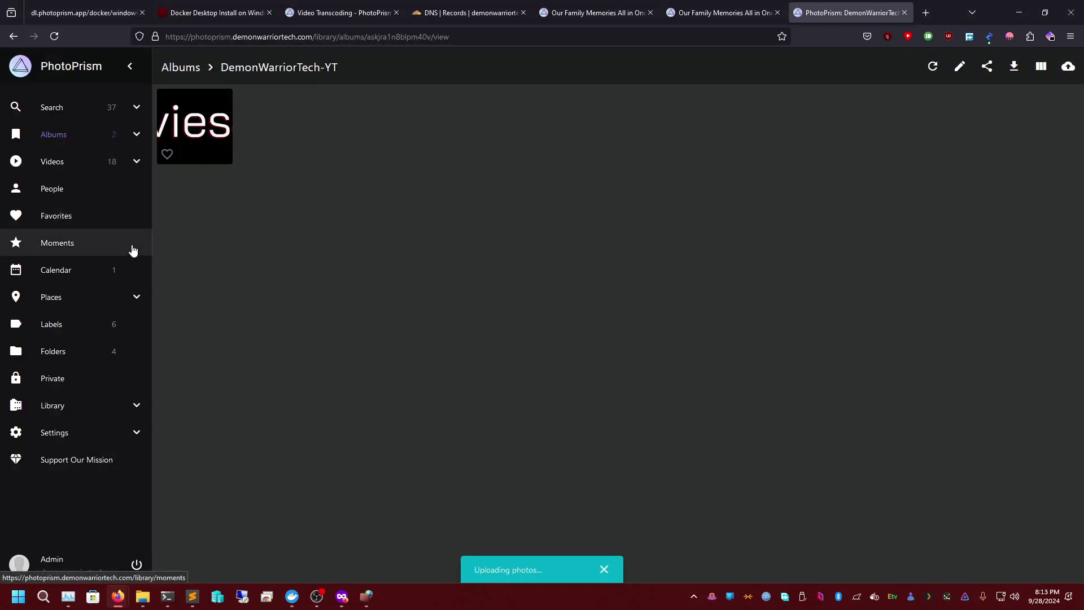
left_click(195, 135)
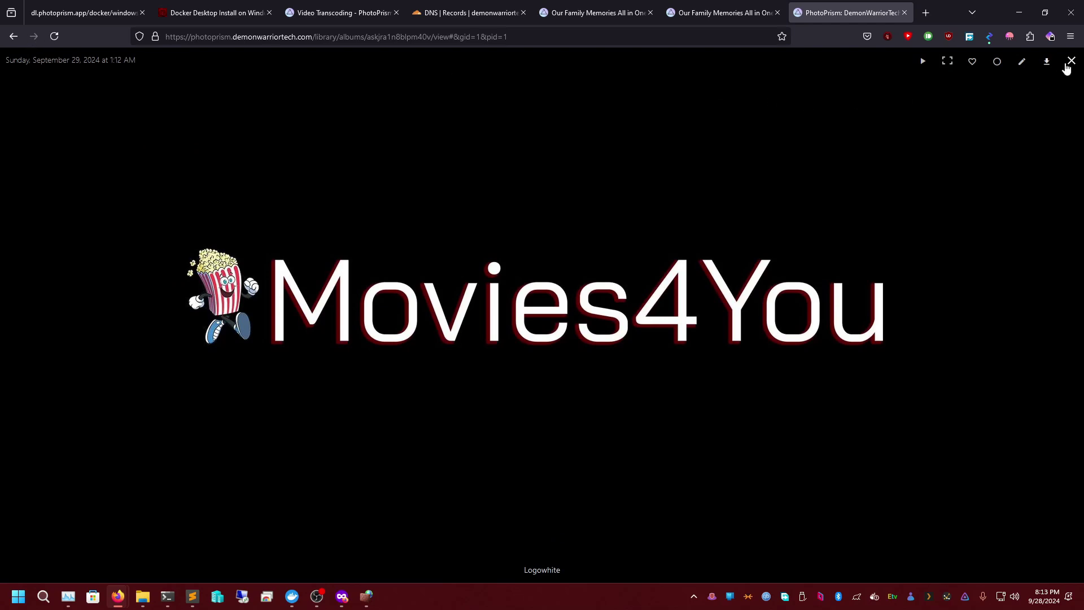
left_click(1062, 68)
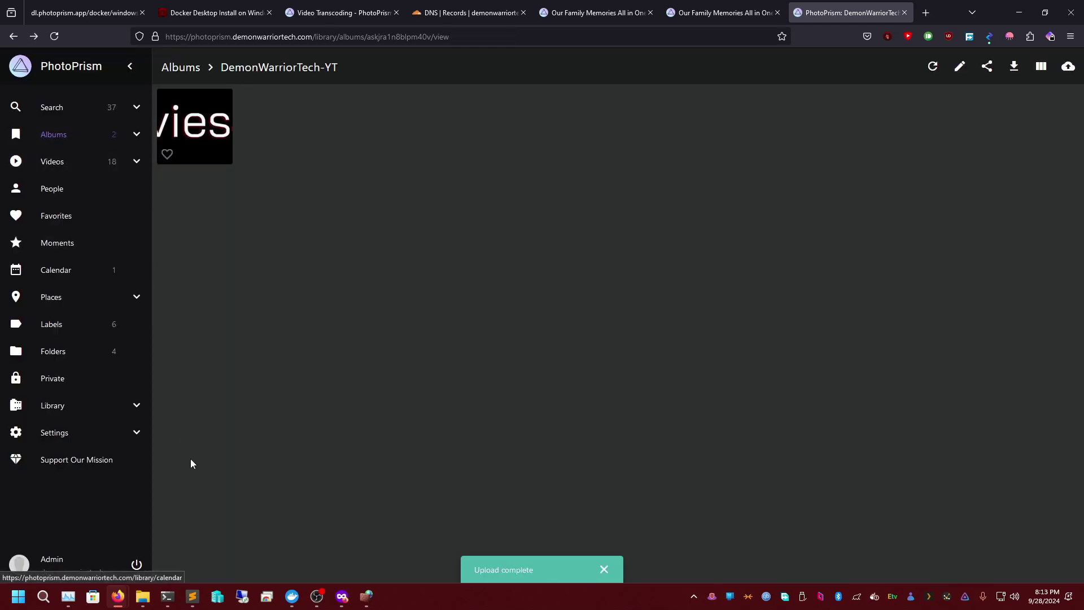
- Open Local Disk (J:) in a new tab and check that PhotoPrism\upload is empty
left_click(167, 596)
left_click(142, 596)
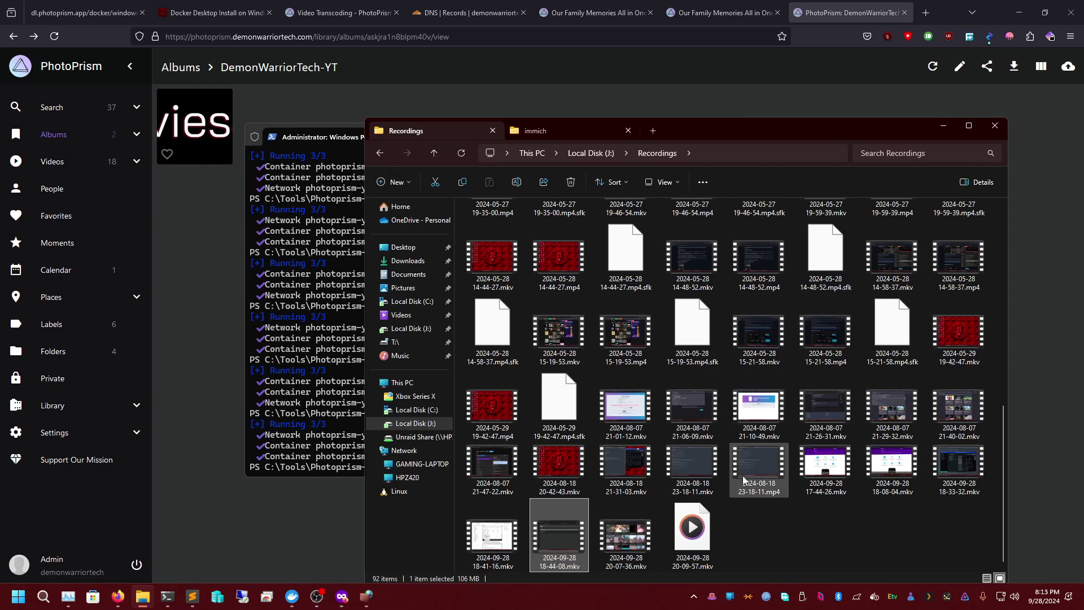
left_click(543, 130)
left_click(429, 131)
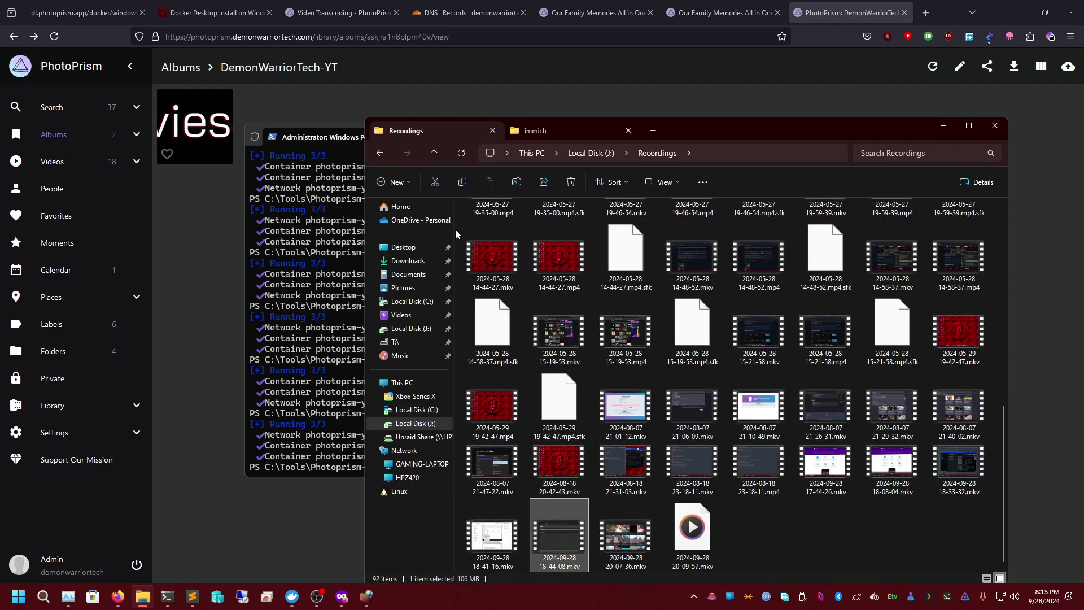
right_click(418, 424)
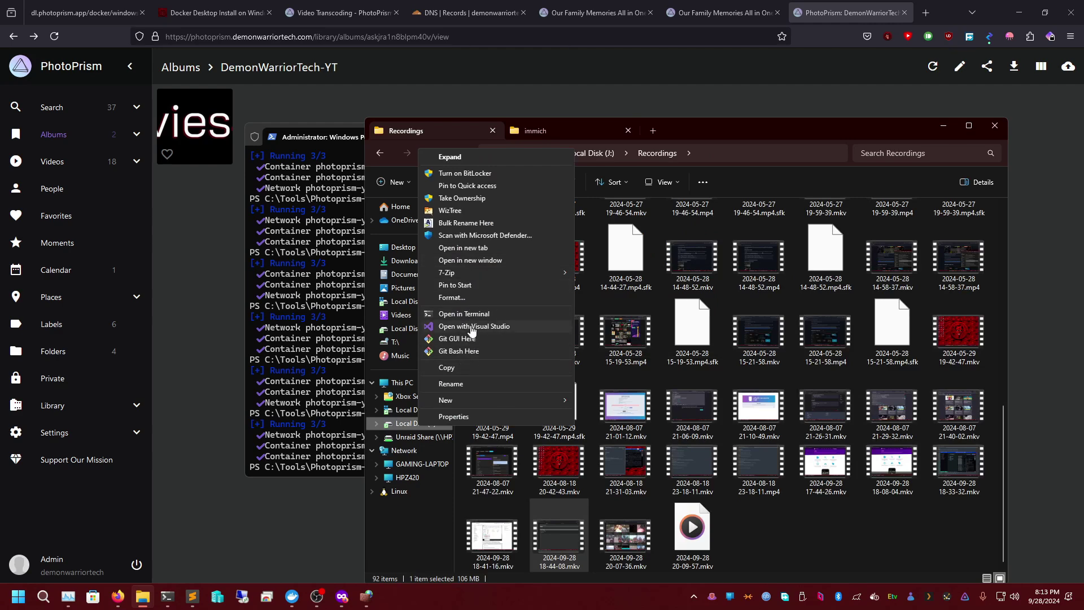
left_click(466, 248)
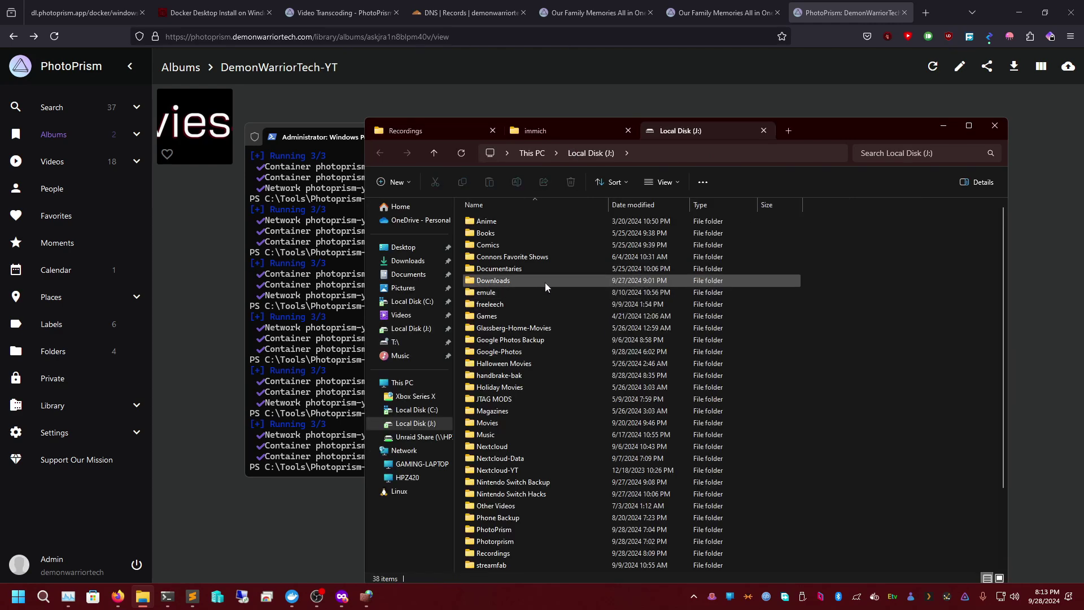
left_click(517, 376)
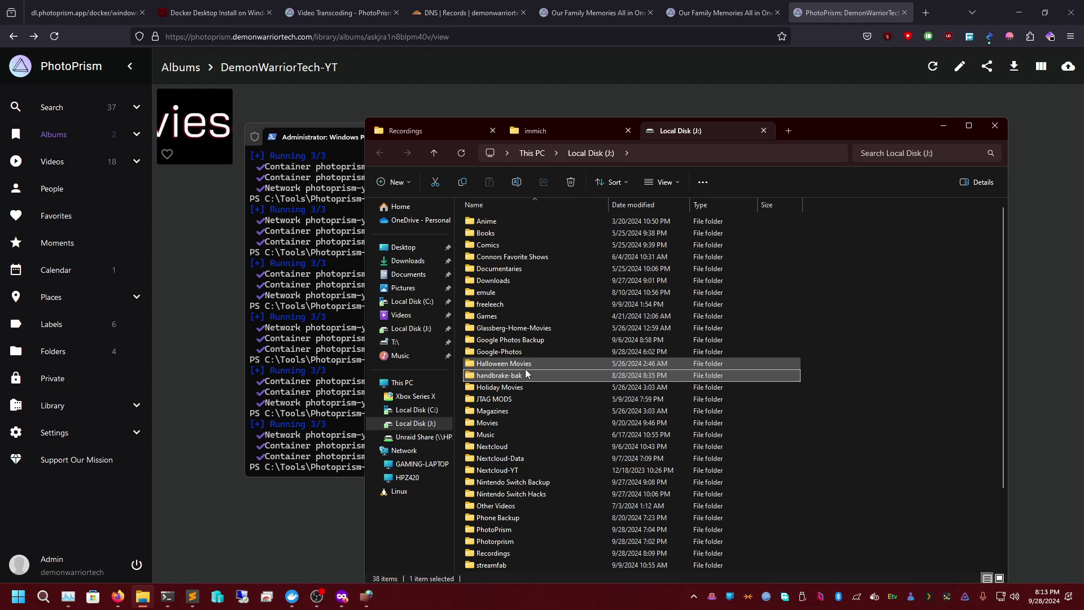
type("photo")
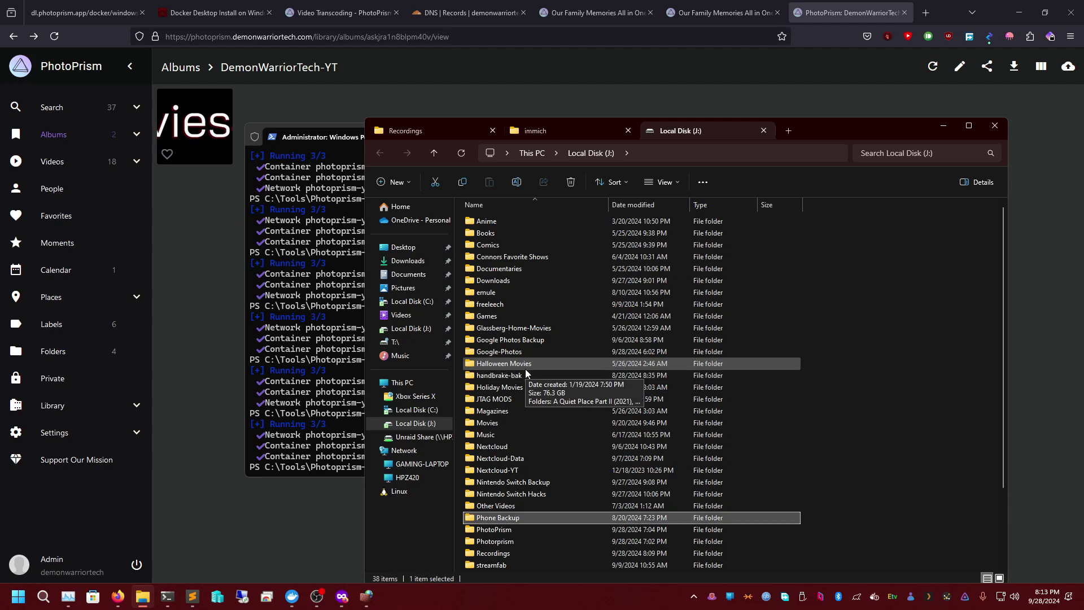
key("Return")
key("Down")
key("Down")
key("Down")
key("Down")
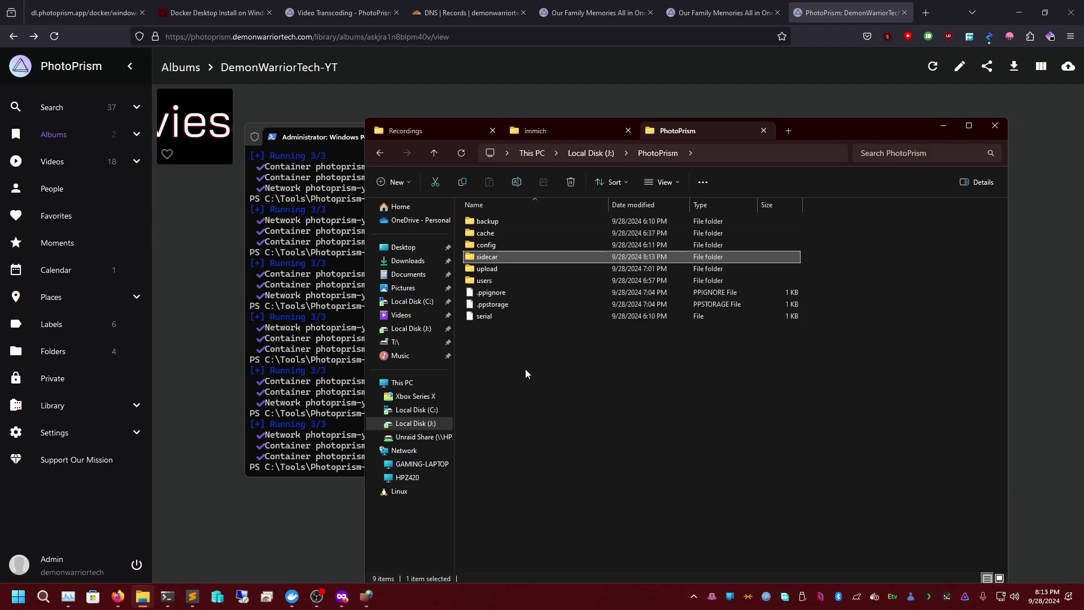
key("Return")
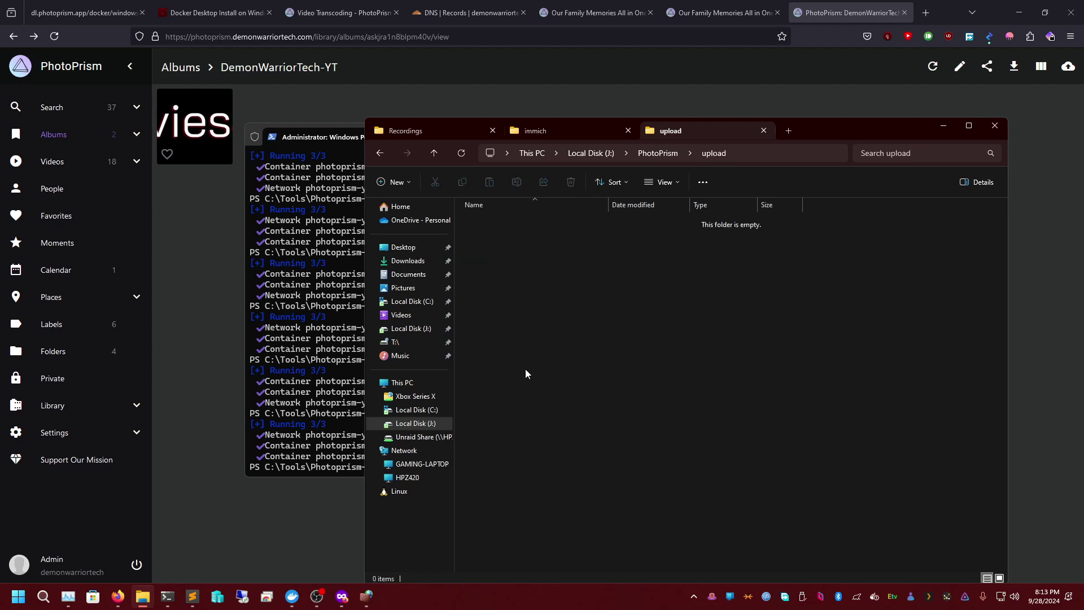
- Check that Google-Photos\upload on drive J: is empty, ending in the Google-Photos folder
left_click(667, 153)
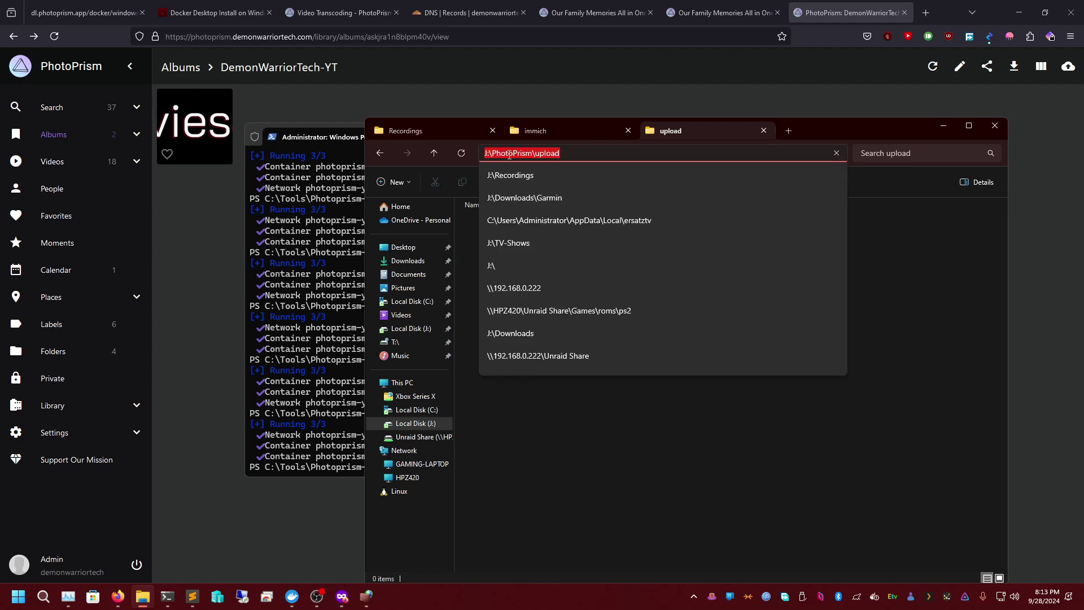
left_click(382, 151)
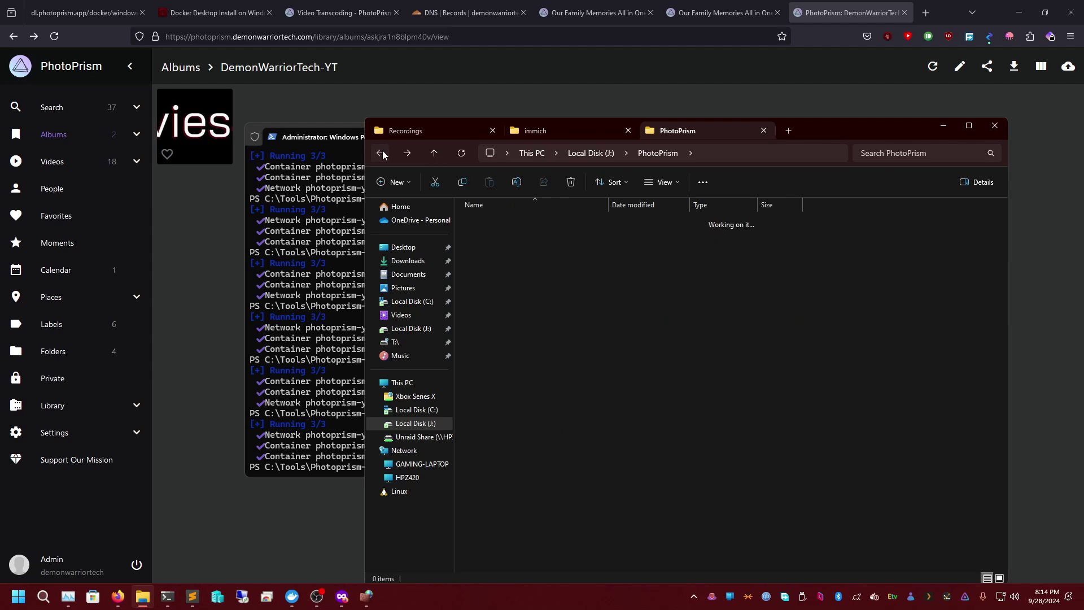
left_click(382, 150)
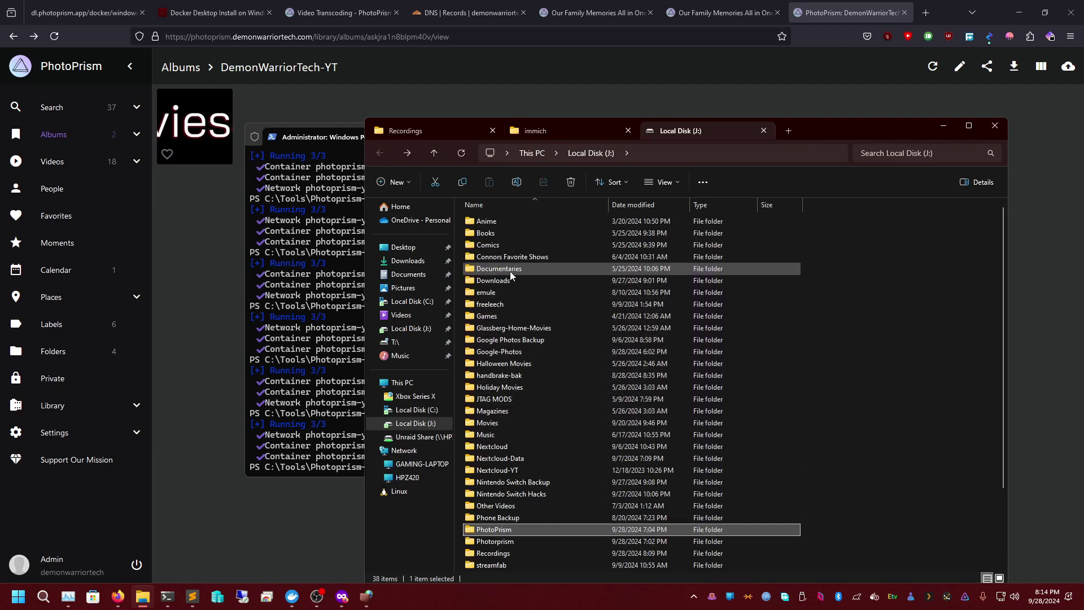
double_click(516, 352)
key("Down")
key("Down")
key("Down")
key("Down")
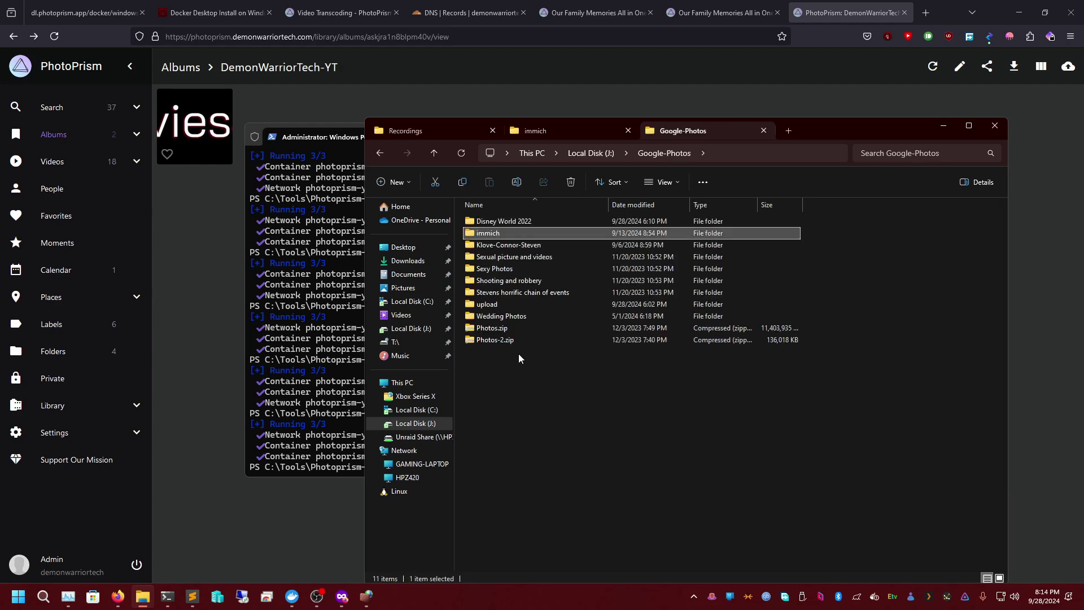
key("Down")
key("Down")
key("Down")
key("Return")
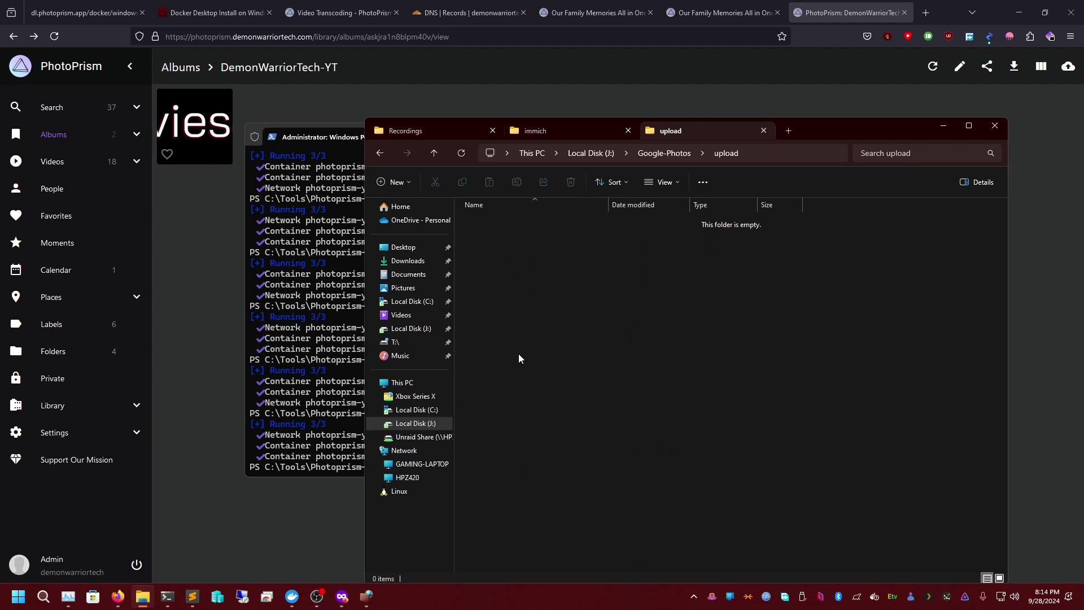
left_click(664, 153)
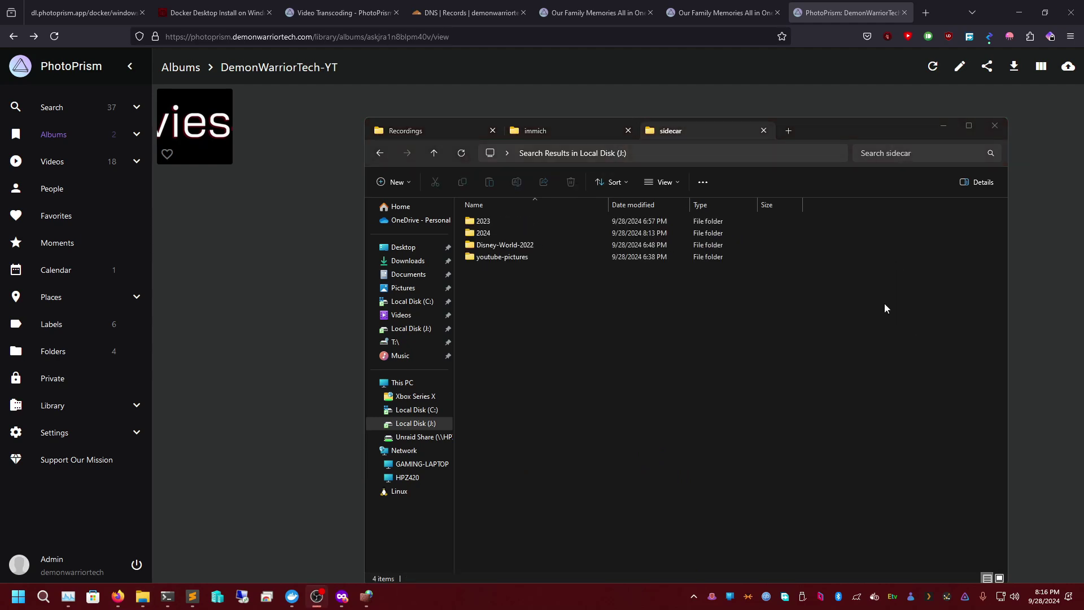
- Open 20240929_011258_C747F8DE.yml from J:\PhotoPrism\sidecar\2024\09 in Sublime Text
left_click(608, 312)
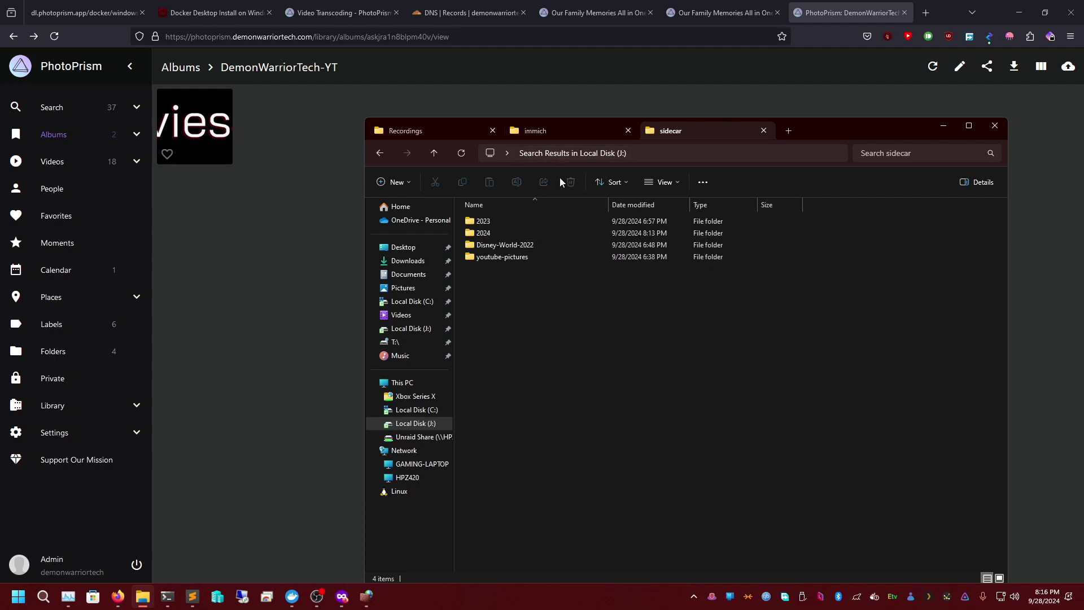
left_click(438, 424)
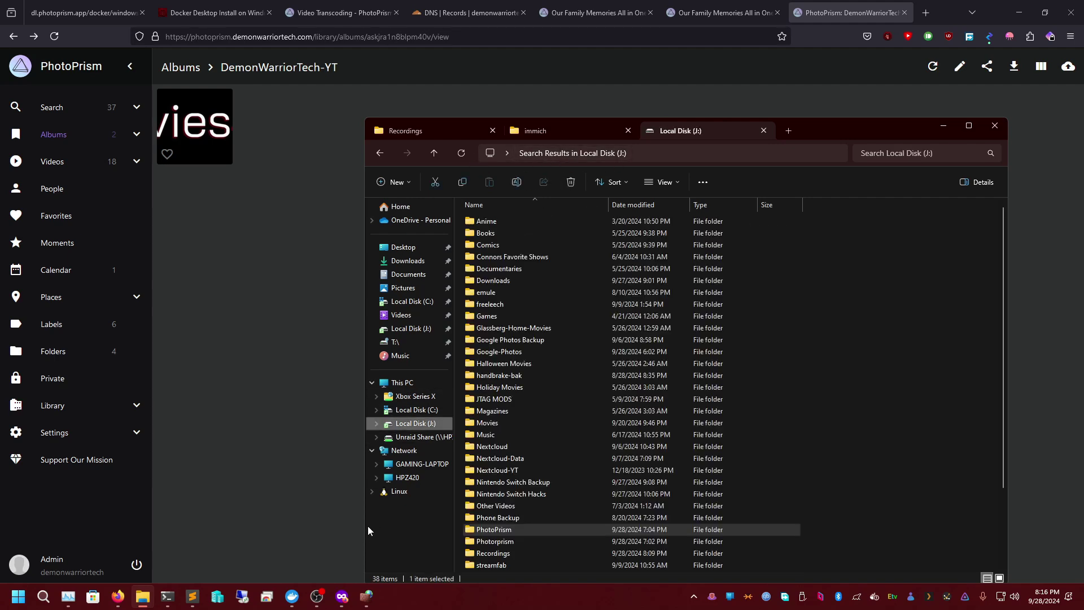
double_click(520, 531)
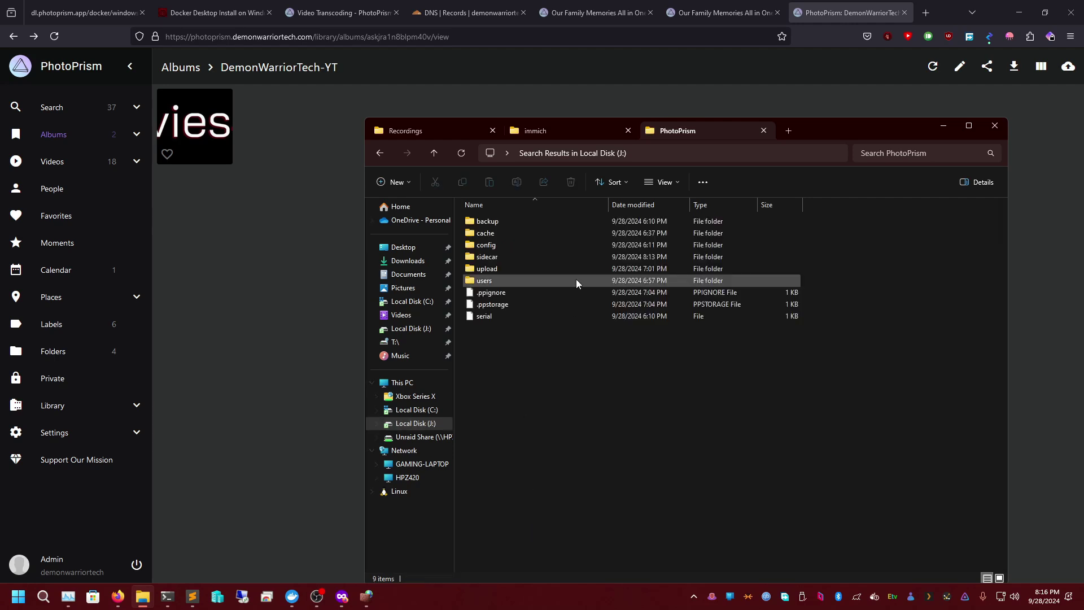
double_click(515, 254)
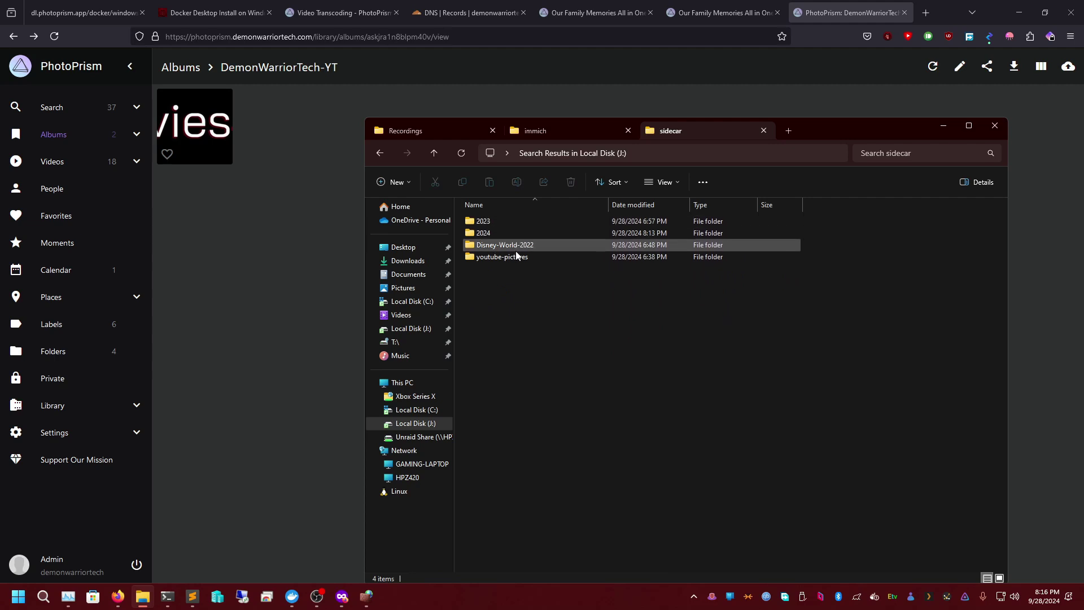
double_click(509, 234)
double_click(500, 220)
left_click(511, 224)
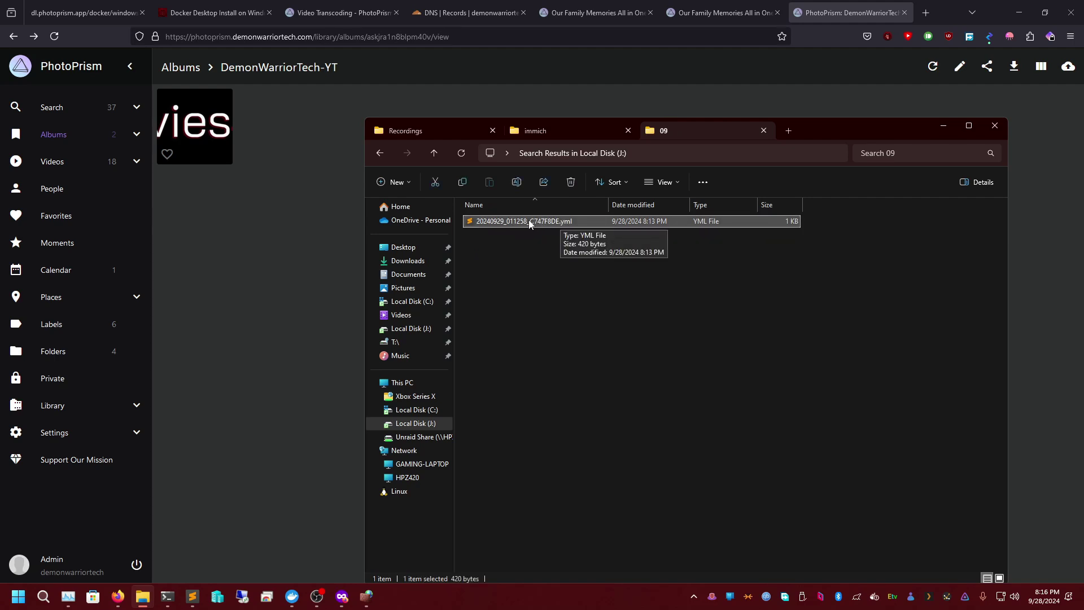
double_click(547, 220)
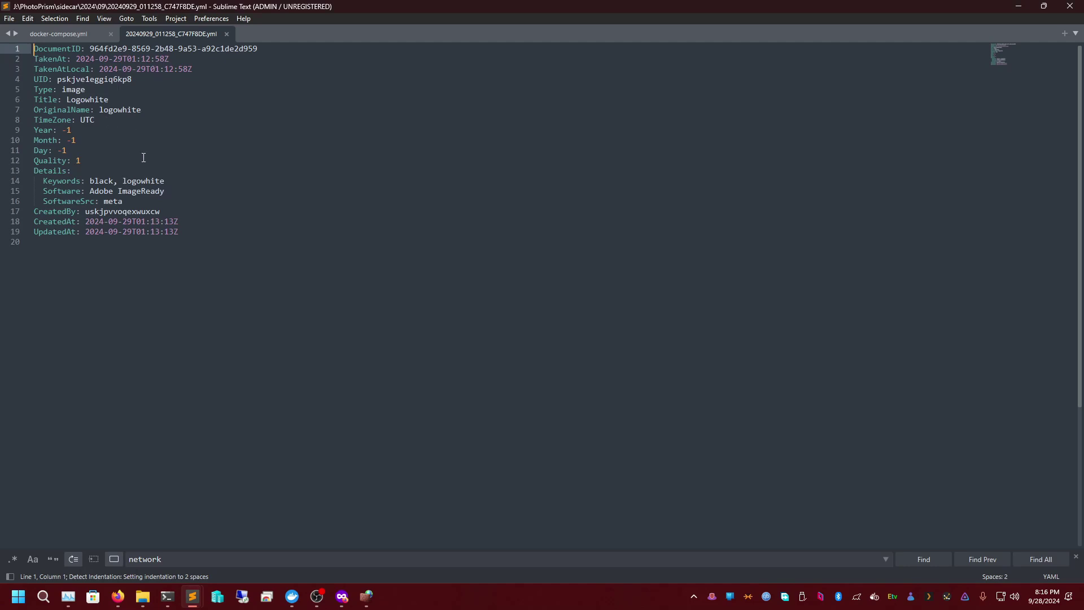
- Close the sidecar tab and delete the PHOTOPRISM_ADMIN_PASSWORD value in docker-compose.yml
left_click(227, 33)
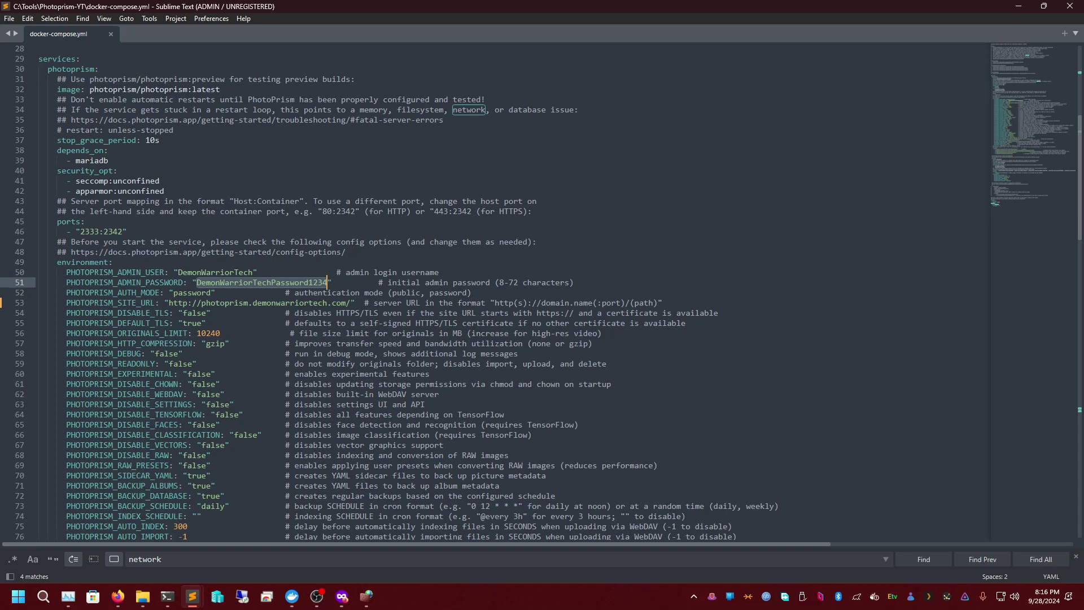
key("BackSpace")
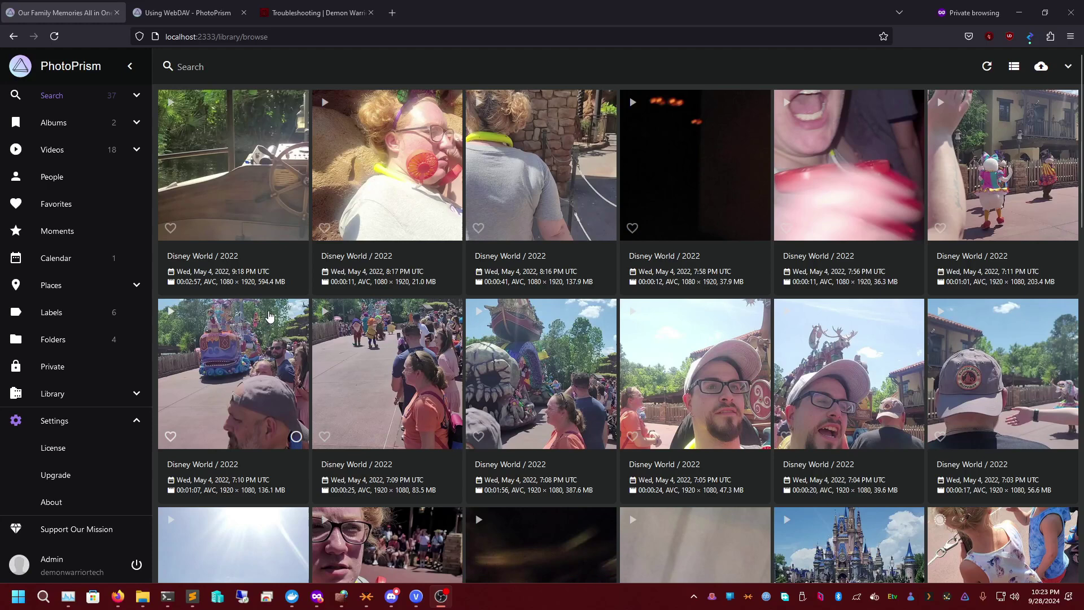
- Select the first four Disney World video cards and open the selection's action buttons
left_click(294, 226)
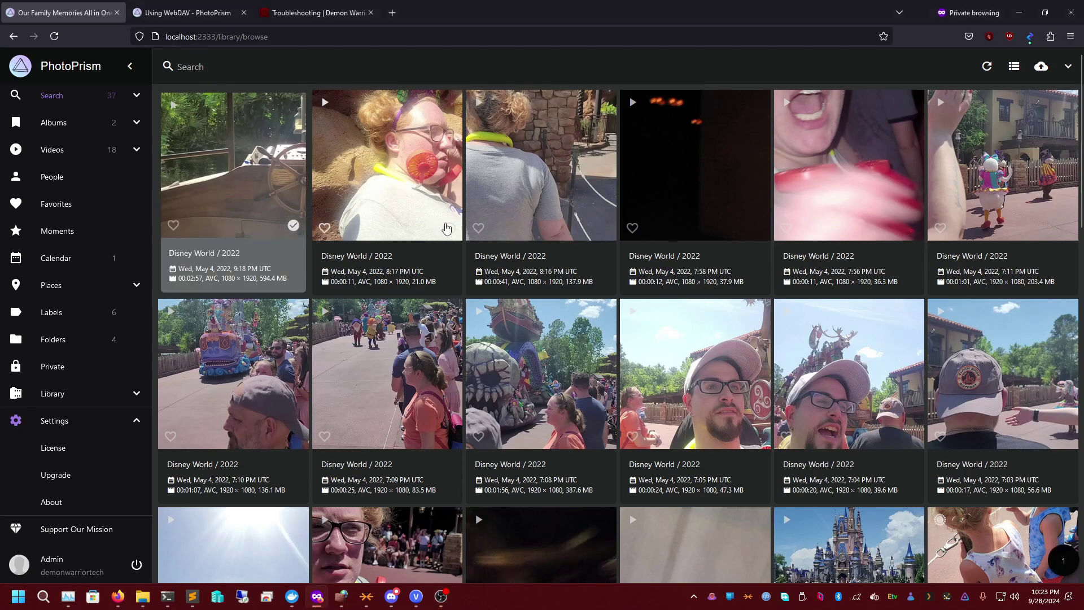
left_click(447, 226)
left_click(601, 225)
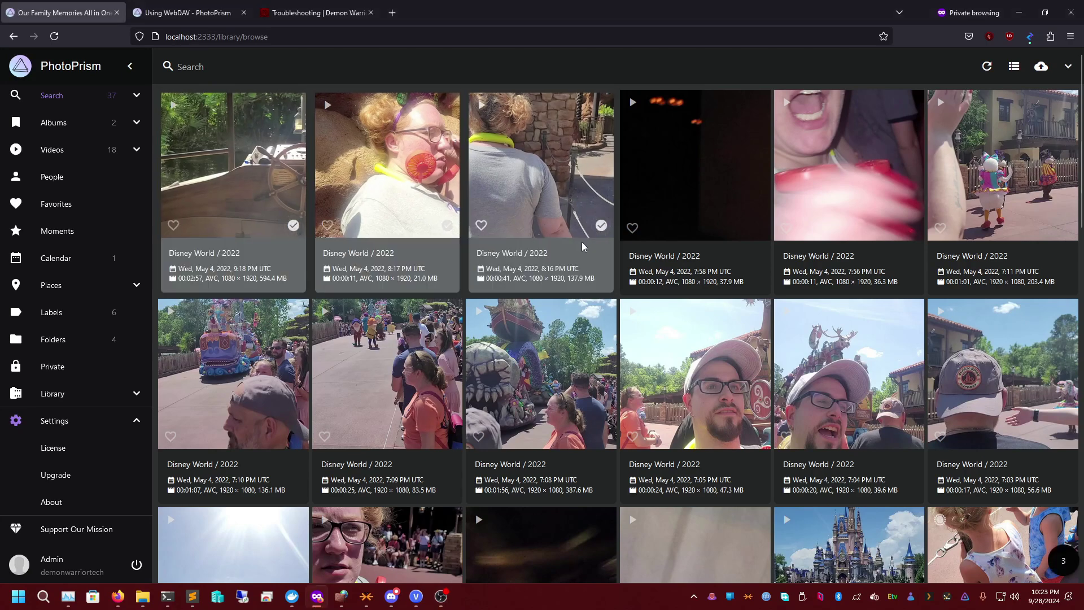
left_click(759, 228)
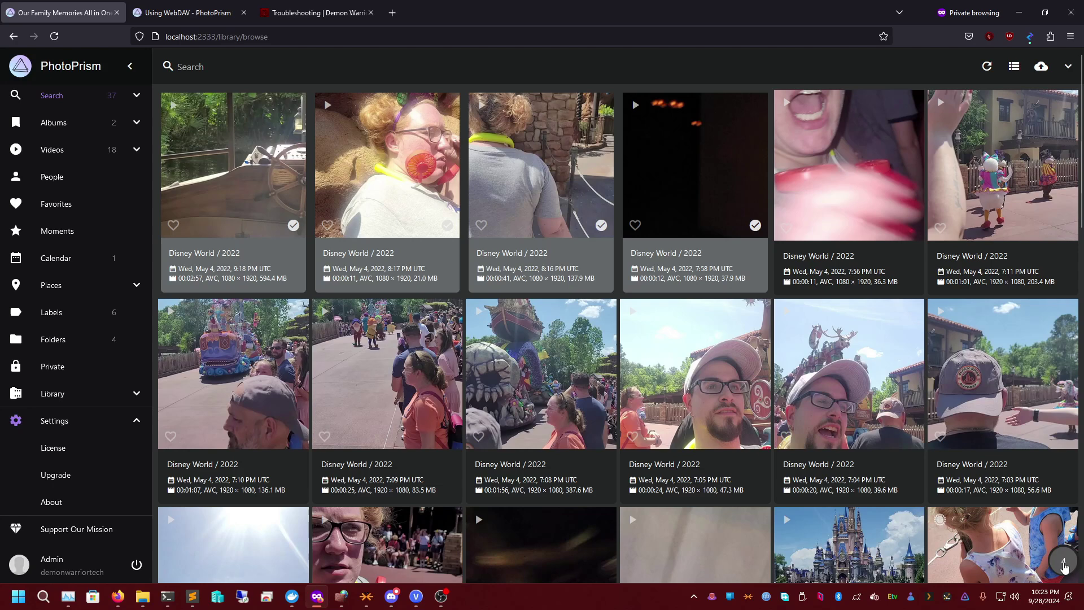
left_click(1065, 565)
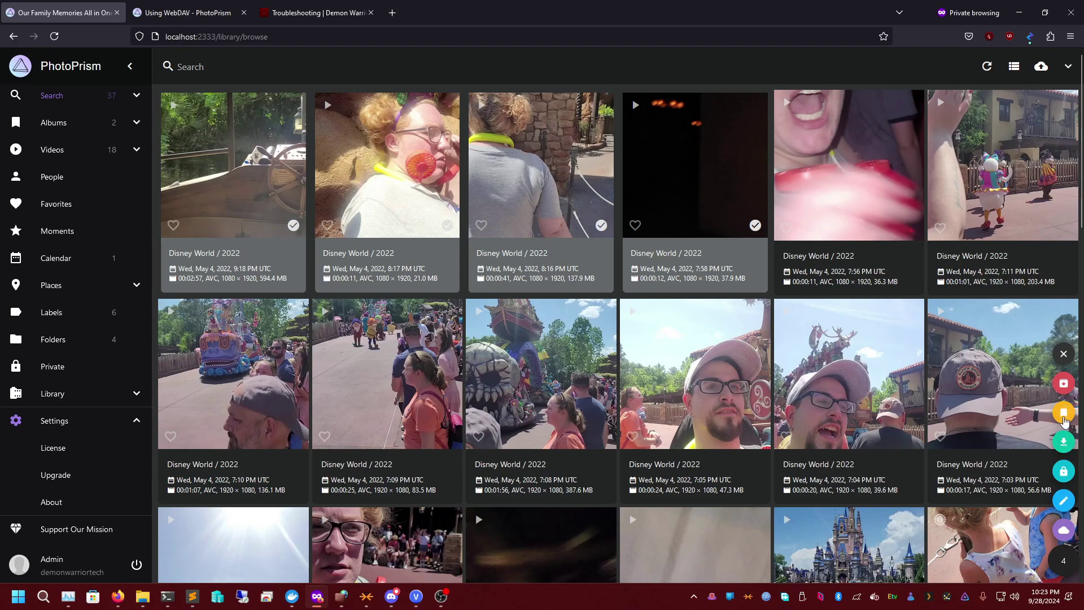
- Add the four selected Disney World videos to the Family Memories album
left_click(1065, 418)
left_click(593, 305)
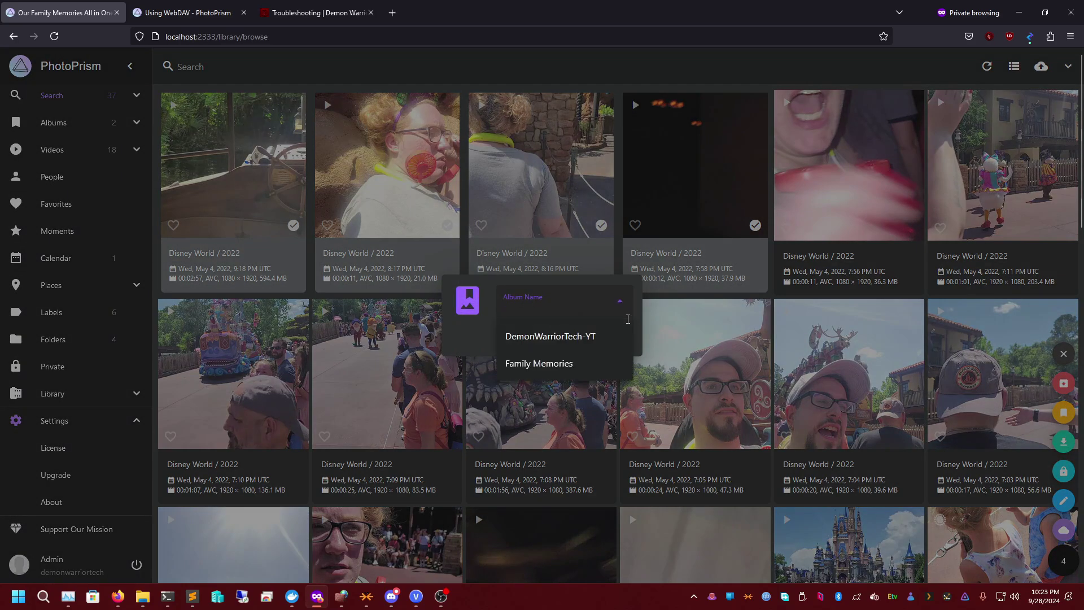
left_click(563, 363)
left_click(595, 337)
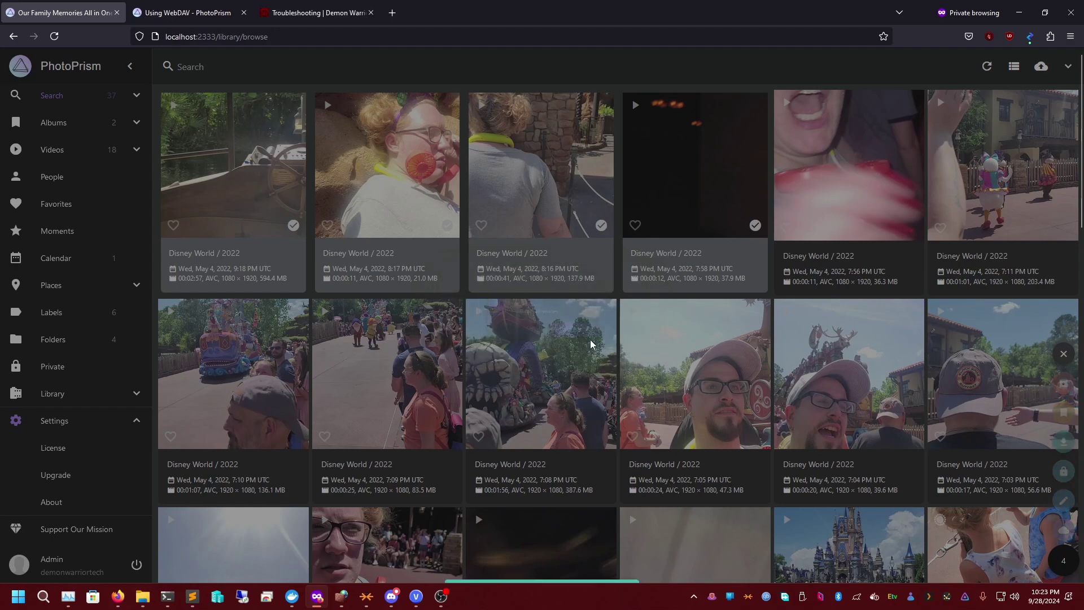
- Reselect the four videos, cancel a WebDAV upload for them, then clear the selection
left_click(296, 228)
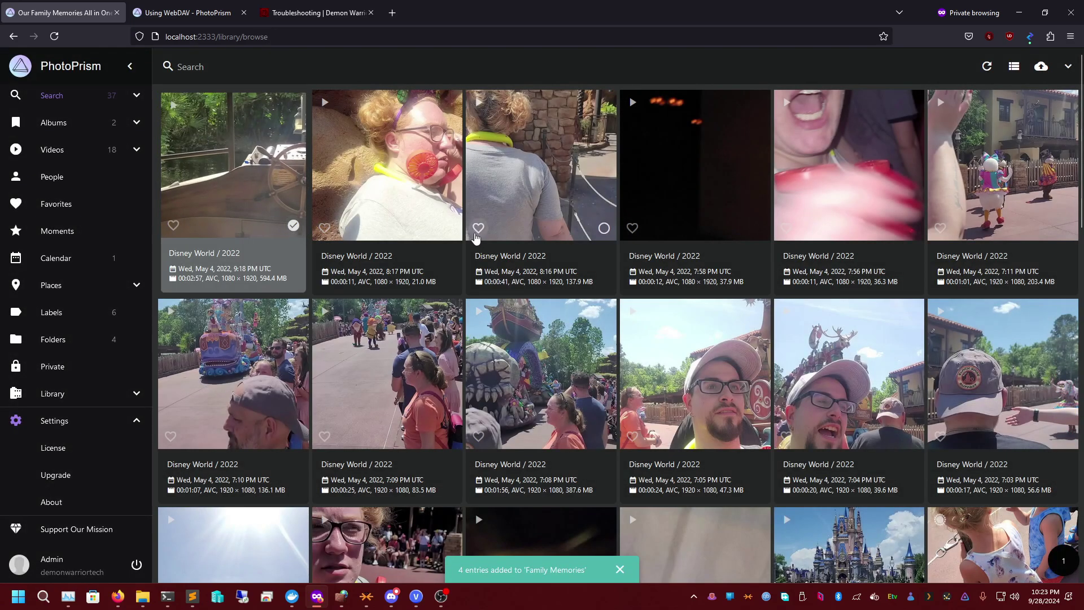
left_click(450, 228)
left_click(604, 227)
left_click(753, 229)
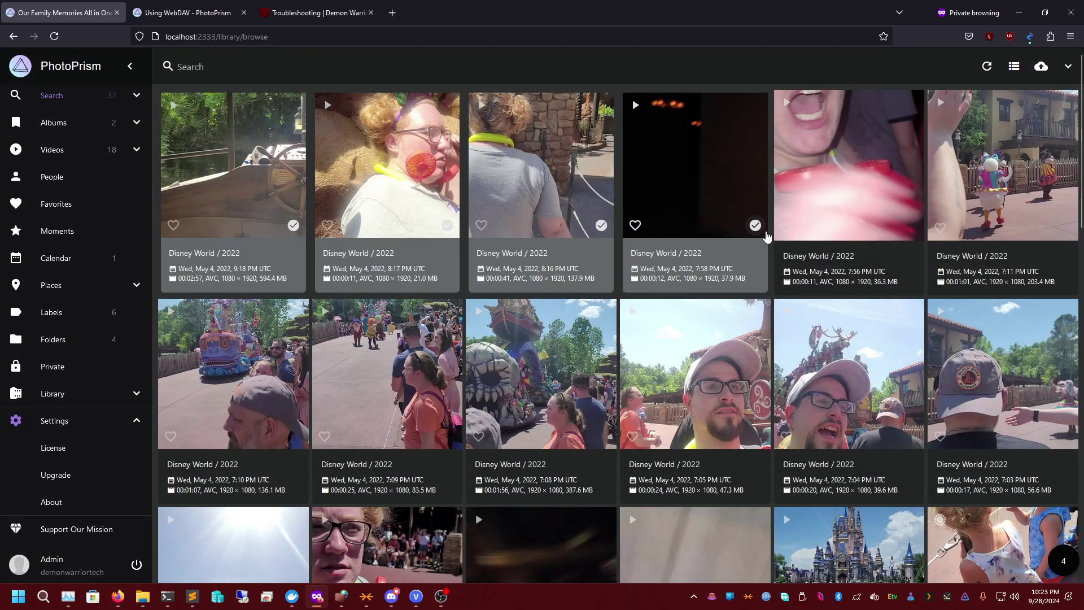
left_click(1065, 563)
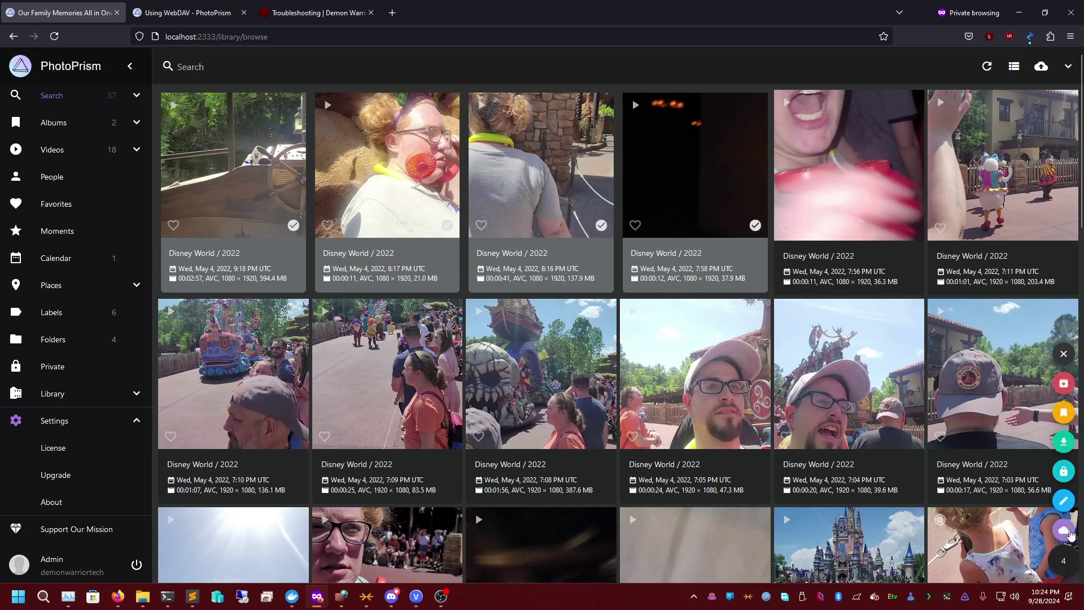
left_click(1066, 530)
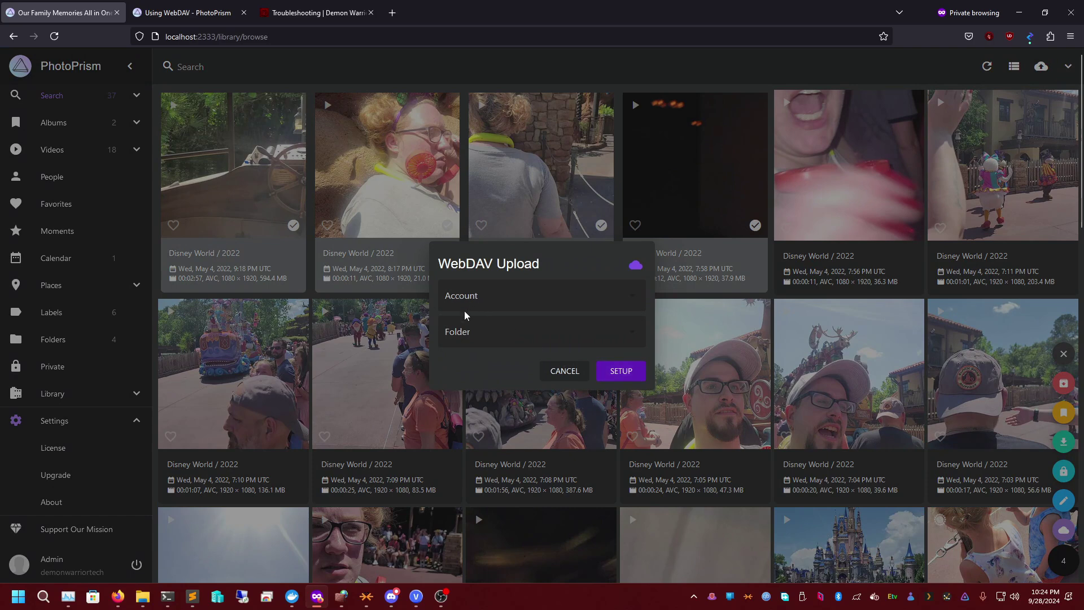
left_click(566, 371)
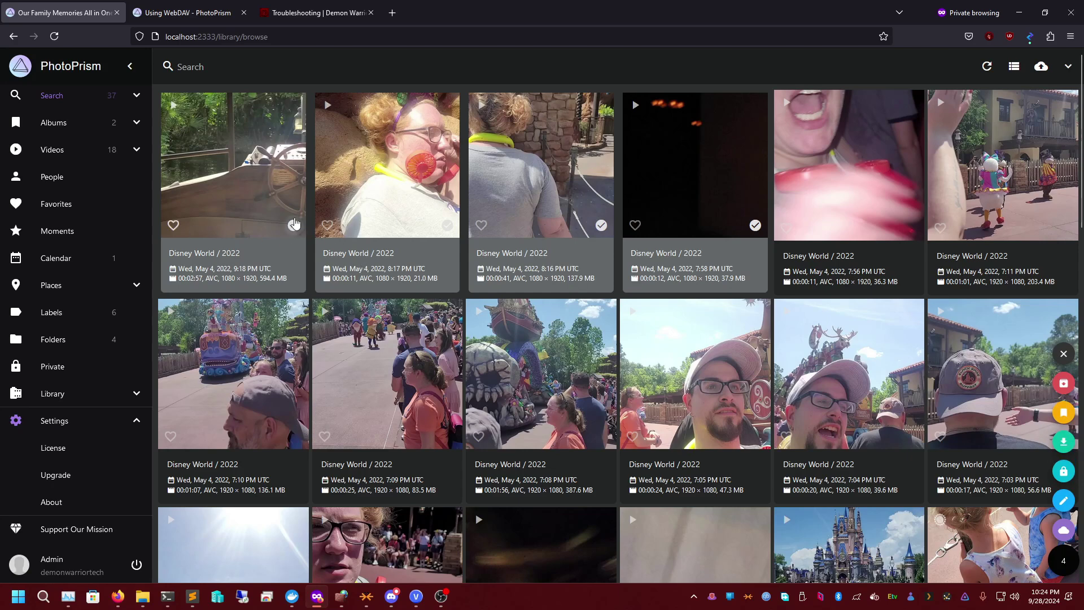
left_click(293, 225)
left_click(602, 225)
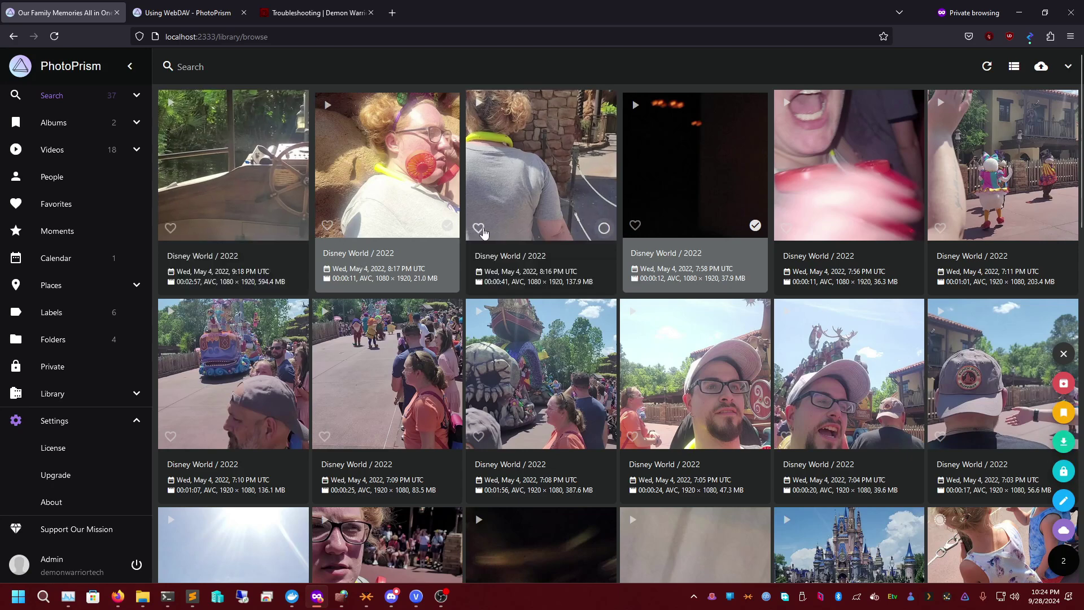
left_click(448, 225)
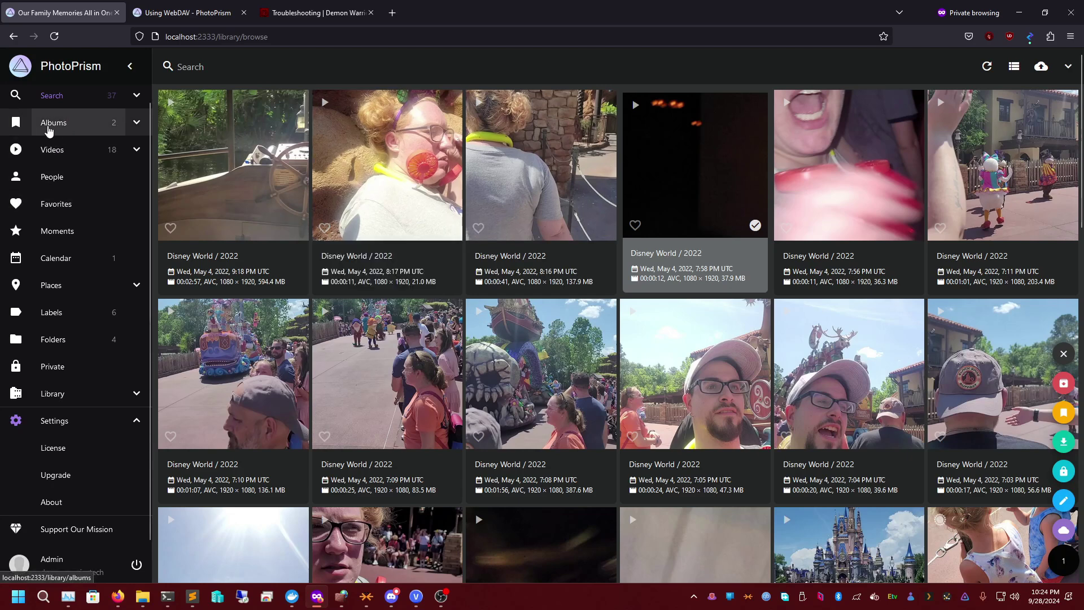
- View the Family Memories album, then the Index, Private, Folders, Labels, Places and Videos sections
left_click(49, 131)
left_click(456, 248)
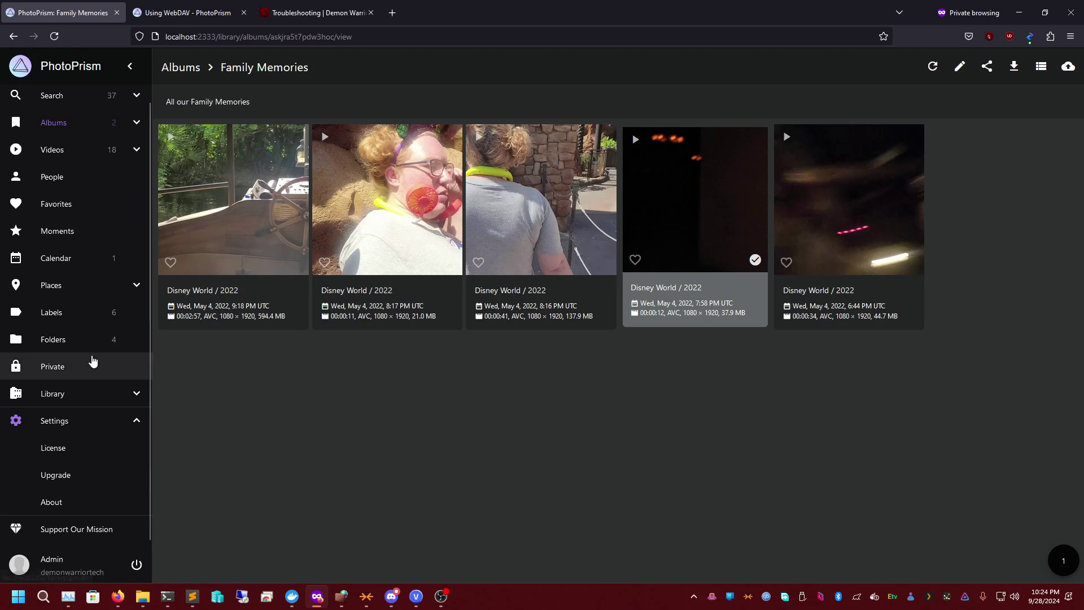
left_click(65, 396)
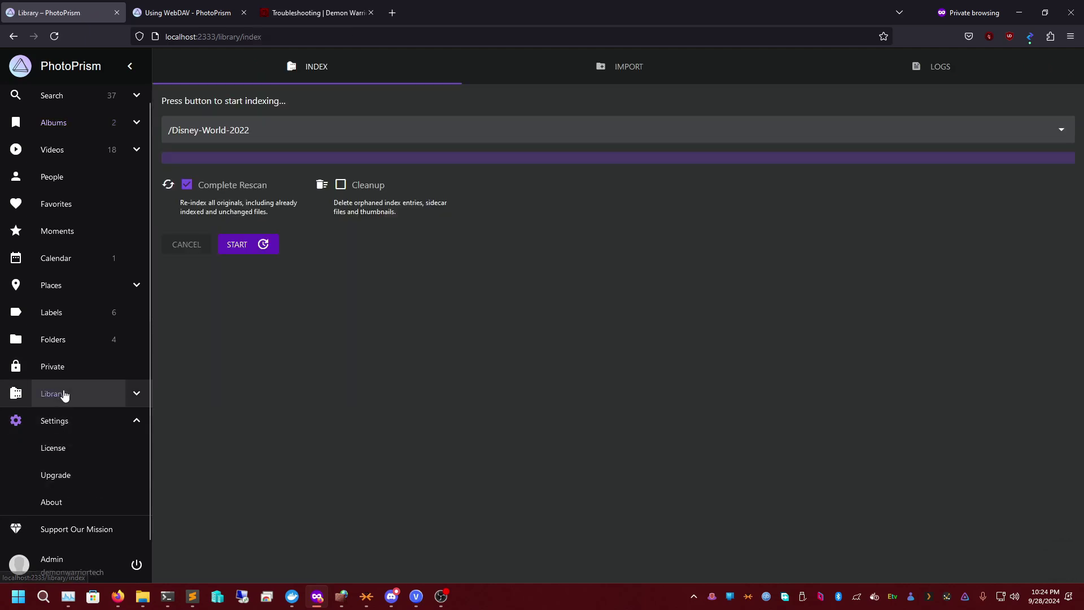
left_click(59, 368)
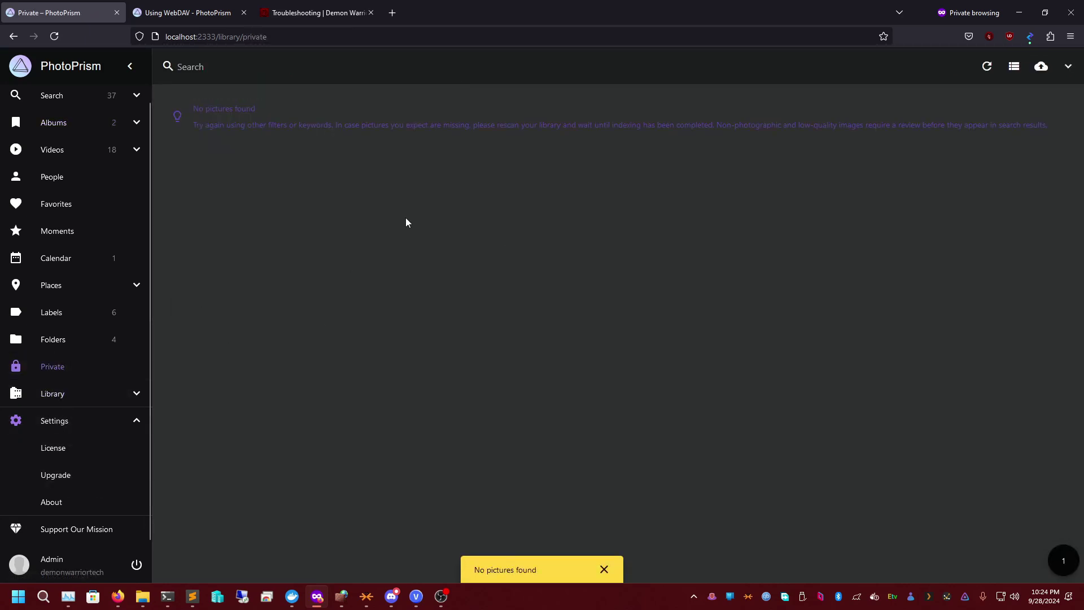
left_click(53, 342)
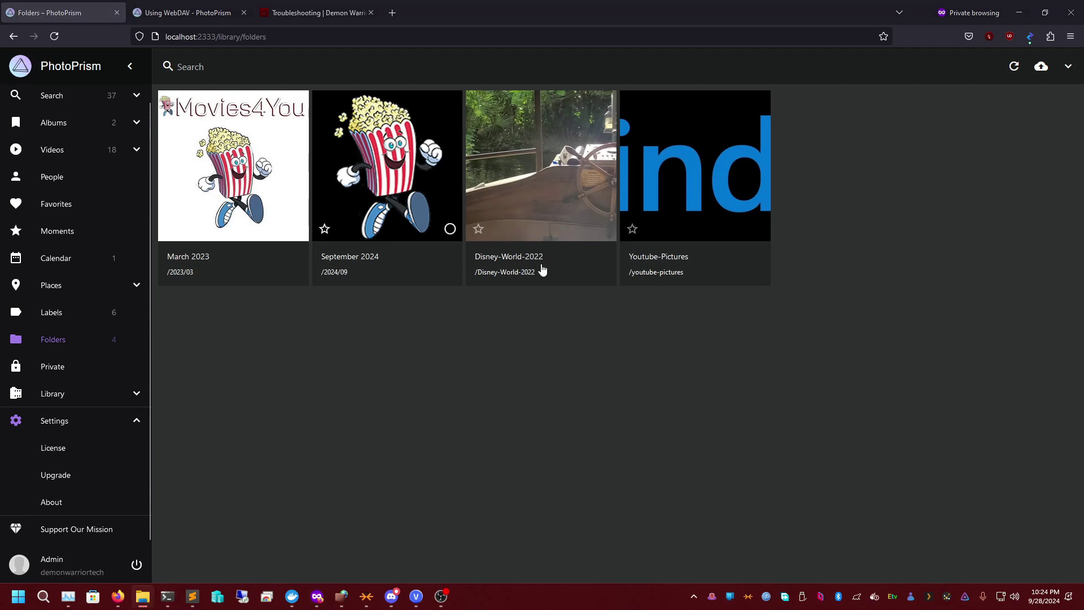
left_click(45, 310)
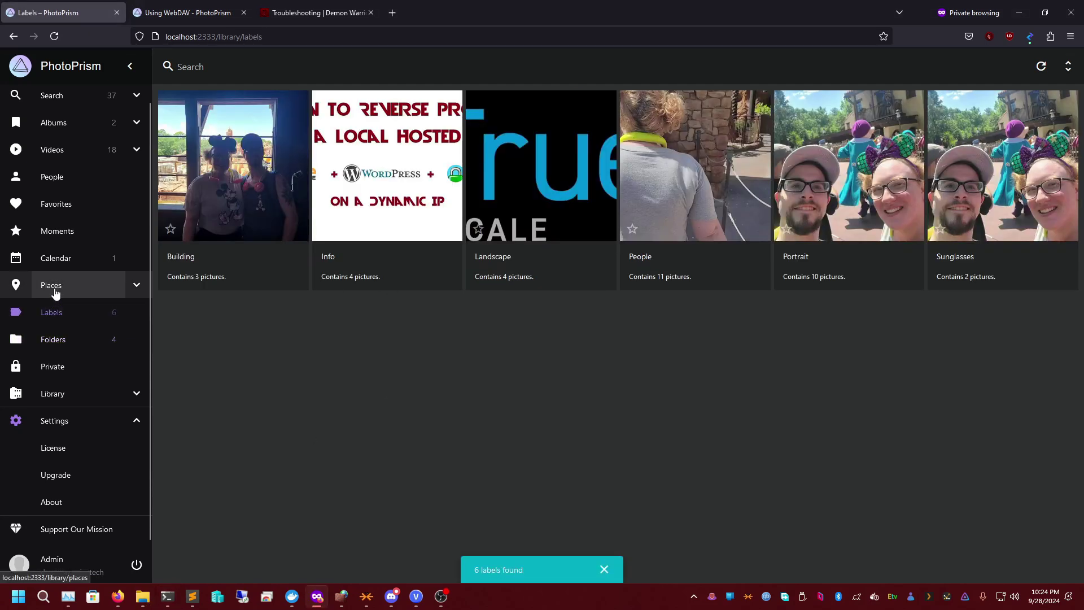
left_click(51, 292)
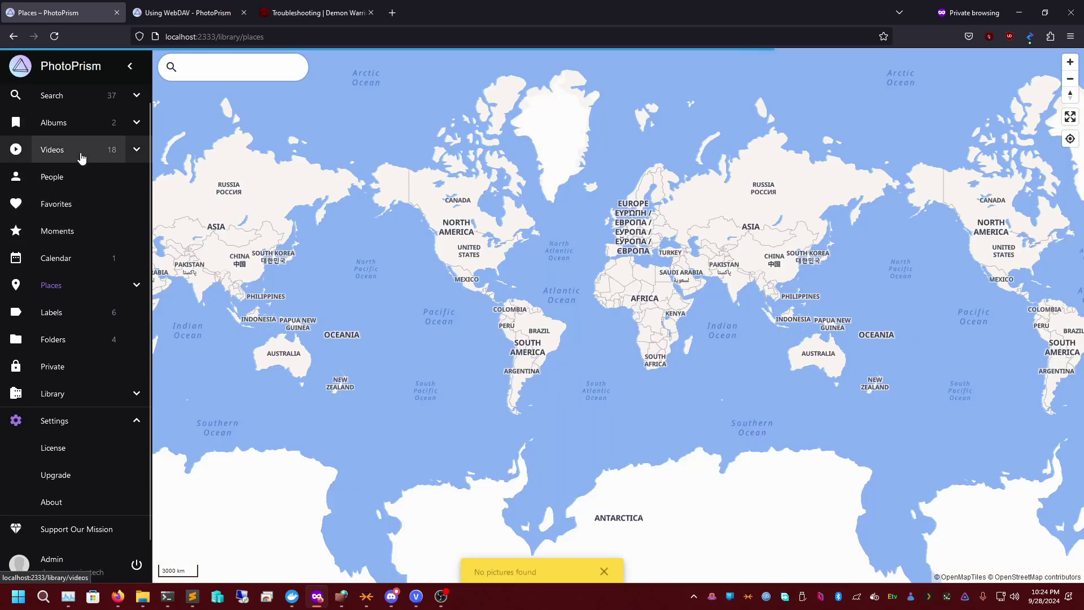
left_click(80, 152)
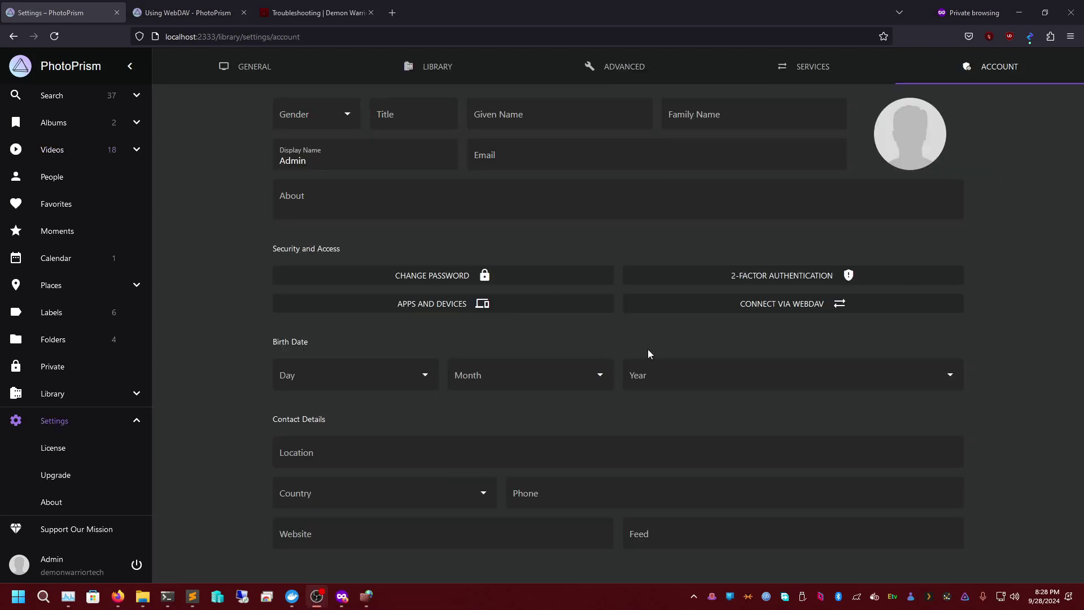
- Review the Services, Library and Account settings tabs, then browse Labels and the 18 library videos
left_click(806, 63)
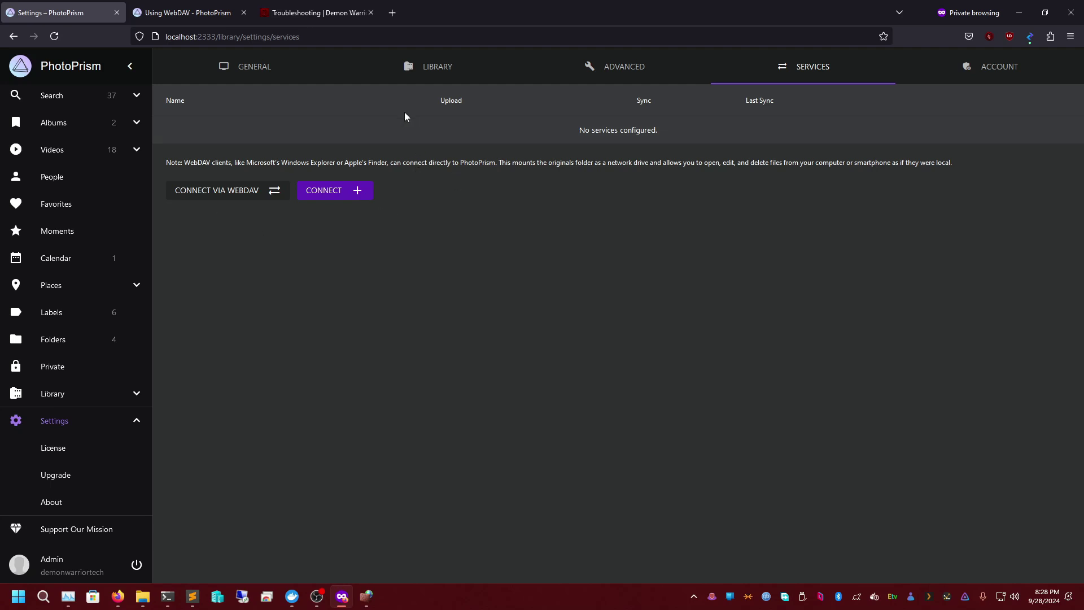
left_click(466, 72)
left_click(775, 67)
left_click(984, 67)
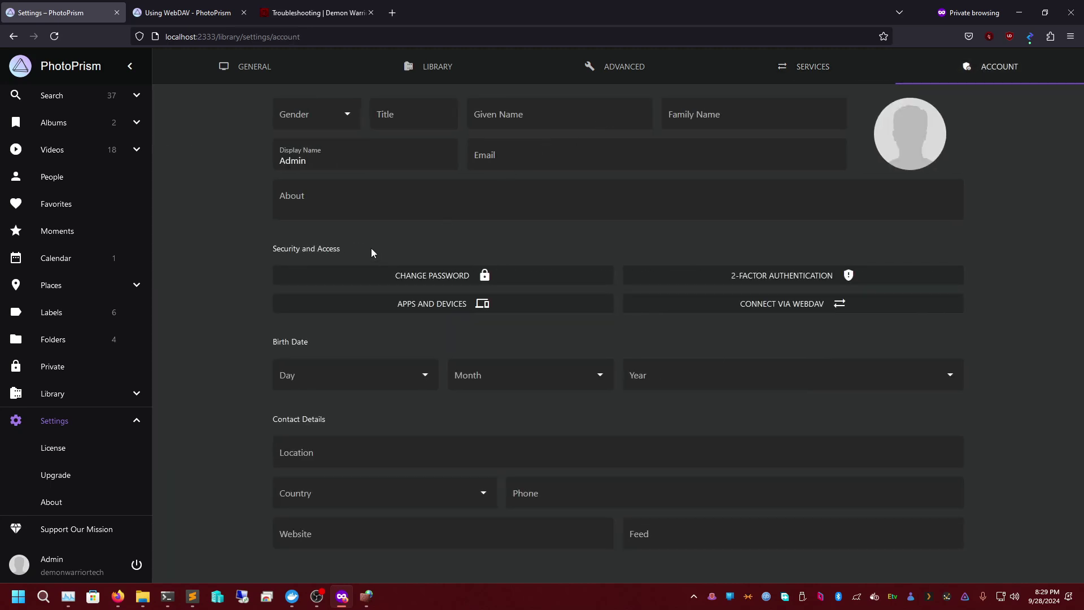
left_click(85, 314)
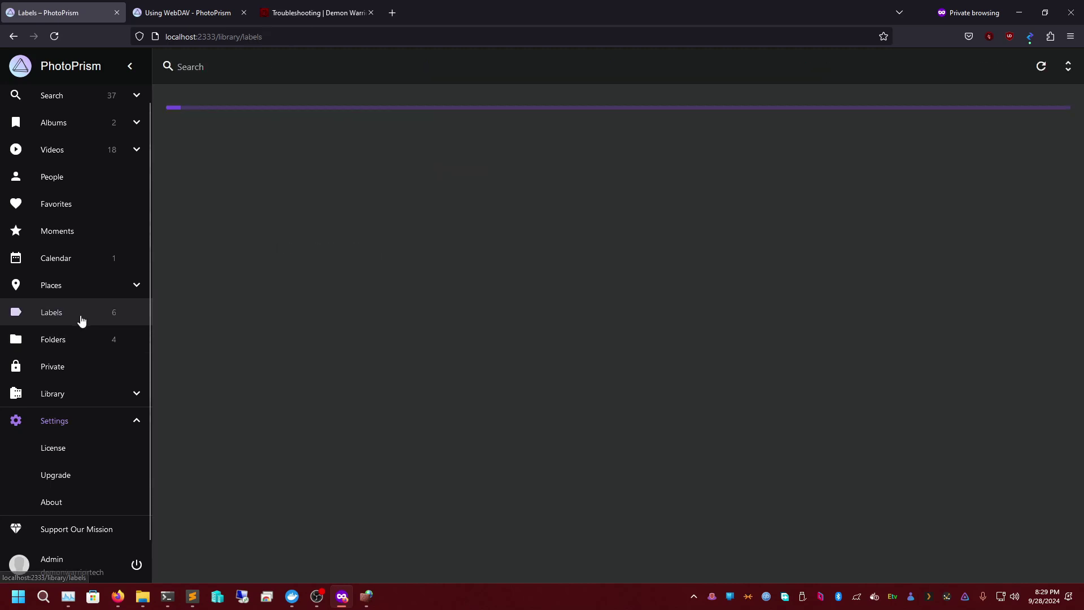
left_click(75, 146)
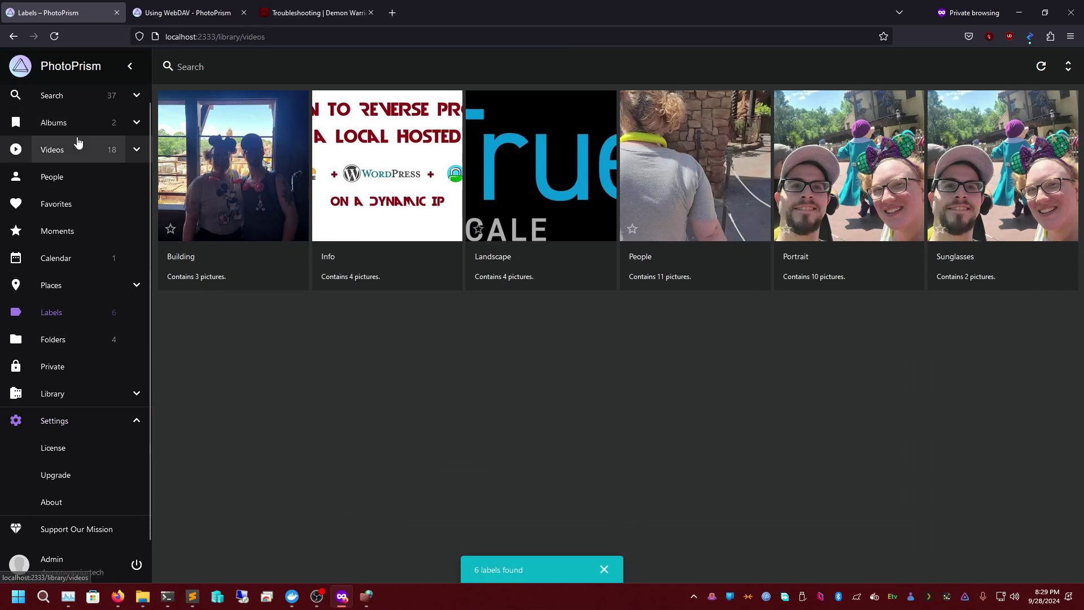